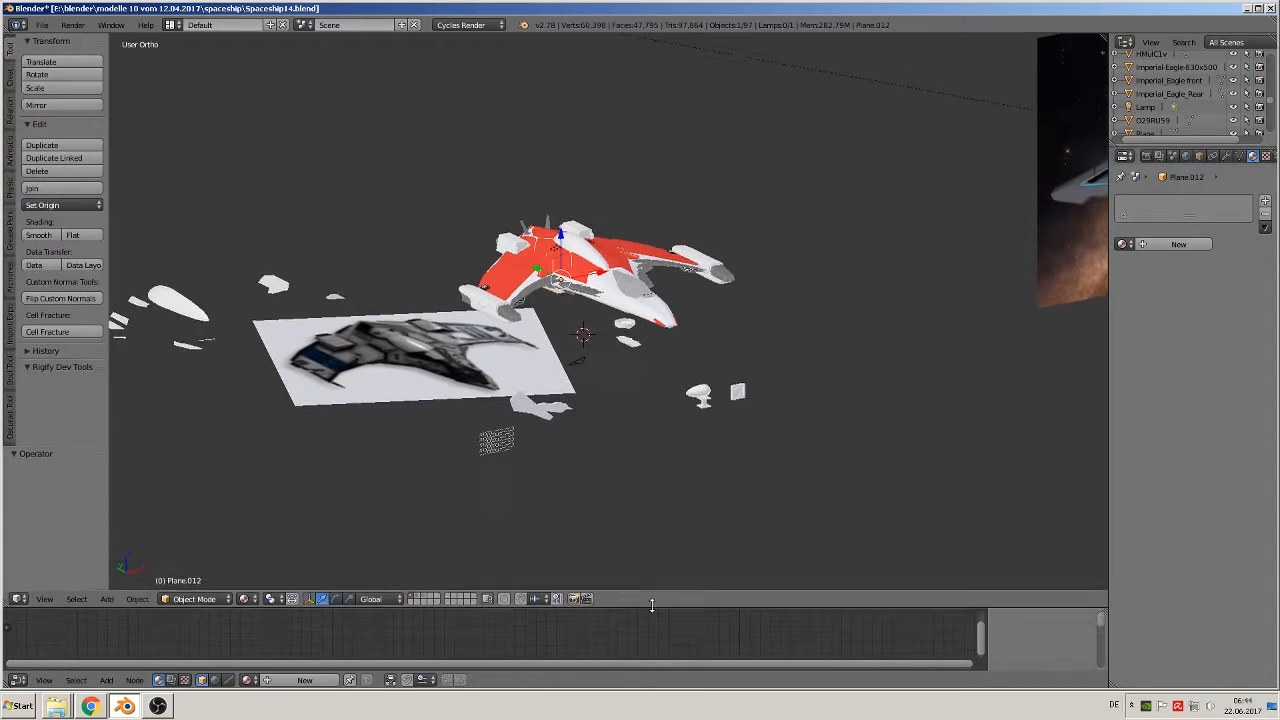
# Raise the cockpit glass above the spaceship's nose by 0.044 along the Z axis
pyautogui.scroll(4, 686, 297)
pyautogui.rightClick(654, 204)
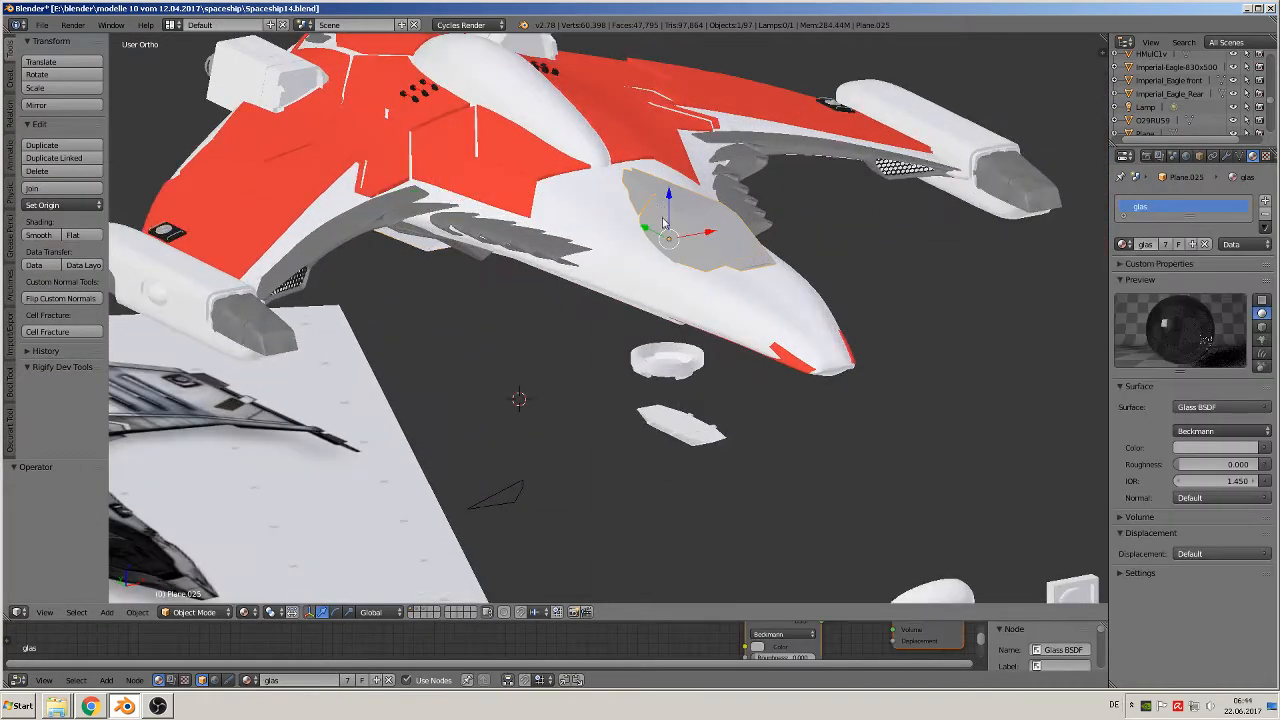
pyautogui.moveTo(700, 400); pyautogui.dragTo(817, 334, button='middle')
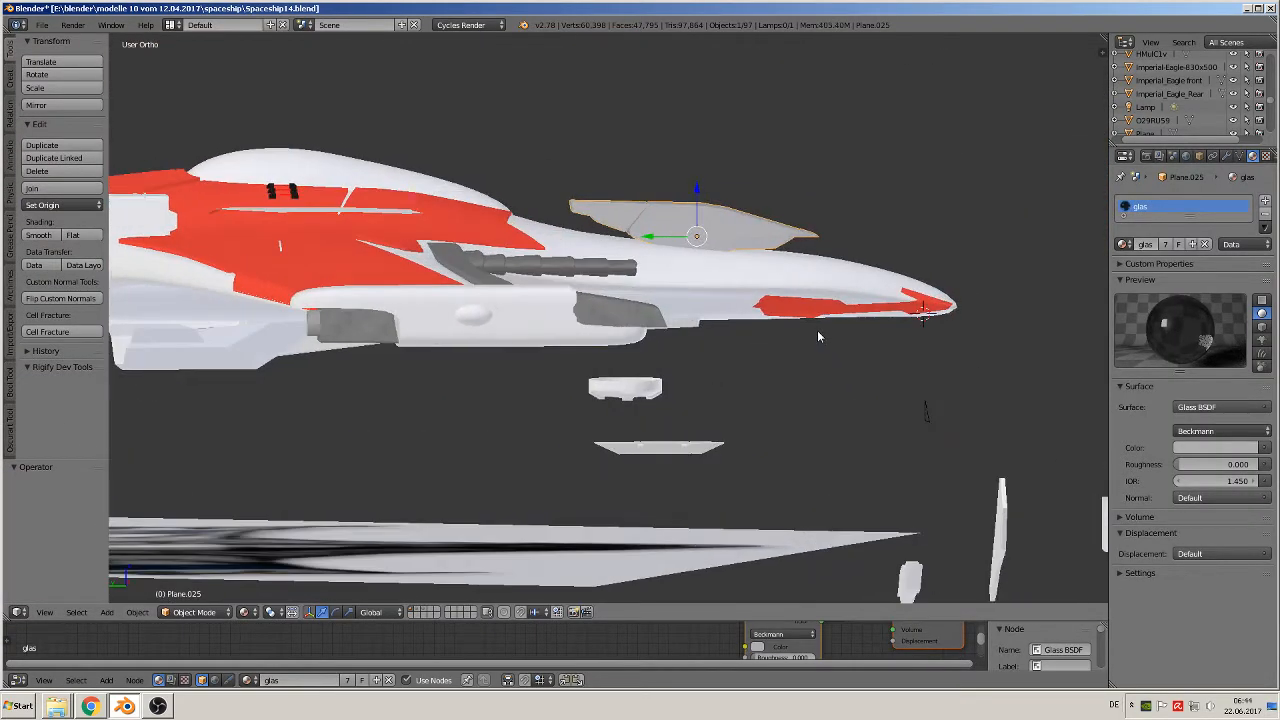
pyautogui.moveTo(699, 193); pyautogui.dragTo(701, 147)
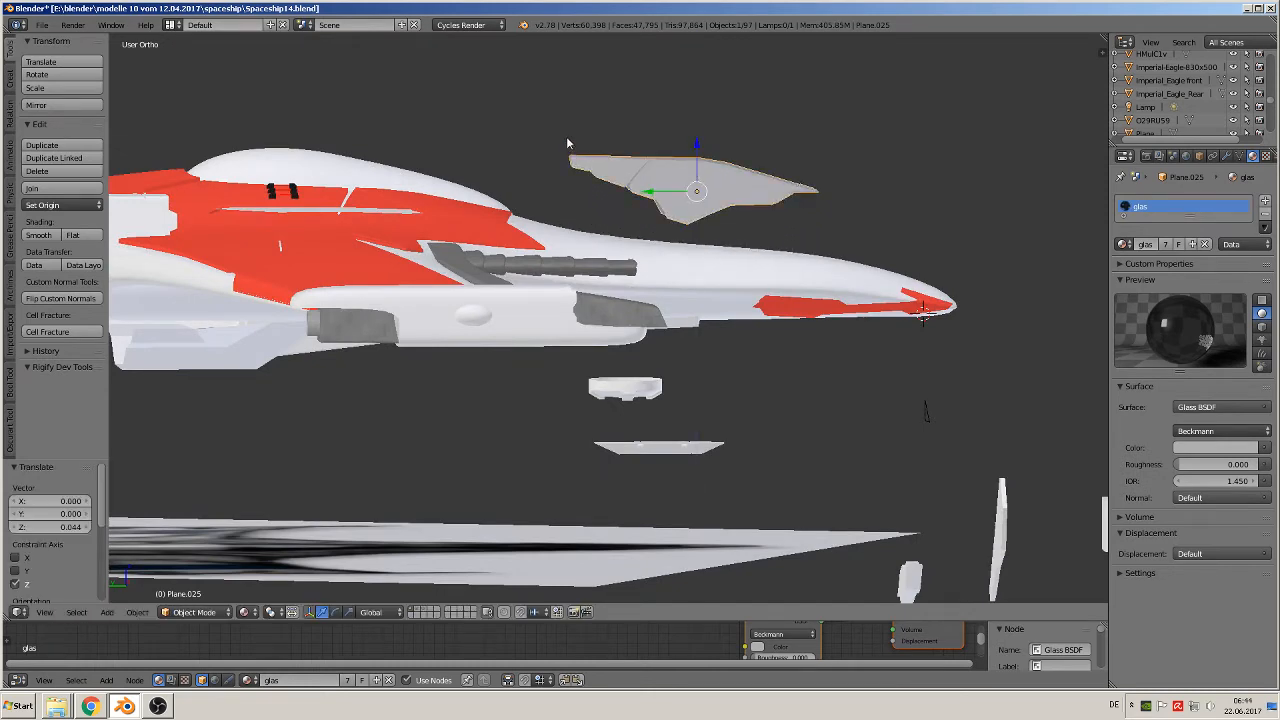
pyautogui.rightClick(683, 257)
pyautogui.moveTo(683, 257); pyautogui.dragTo(660, 292, button='middle')
pyautogui.press('Tab')
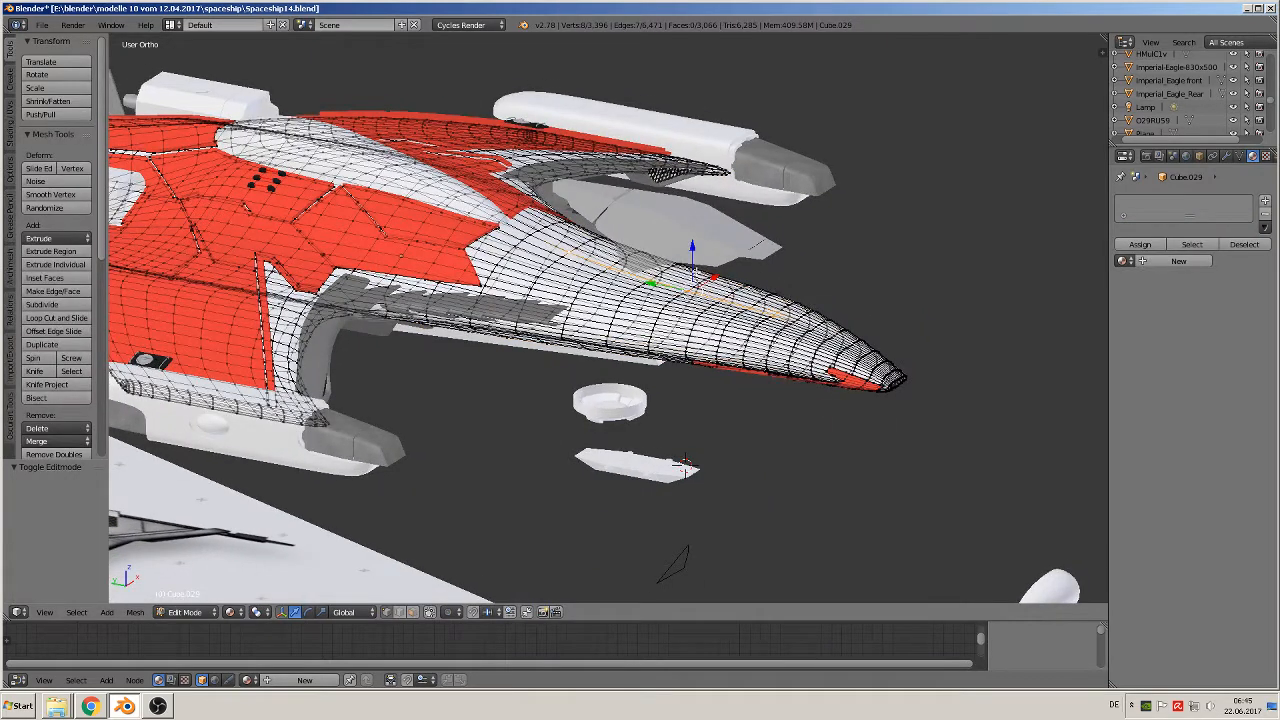
pyautogui.press('Tab')
pyautogui.scroll(-2, 677, 312)
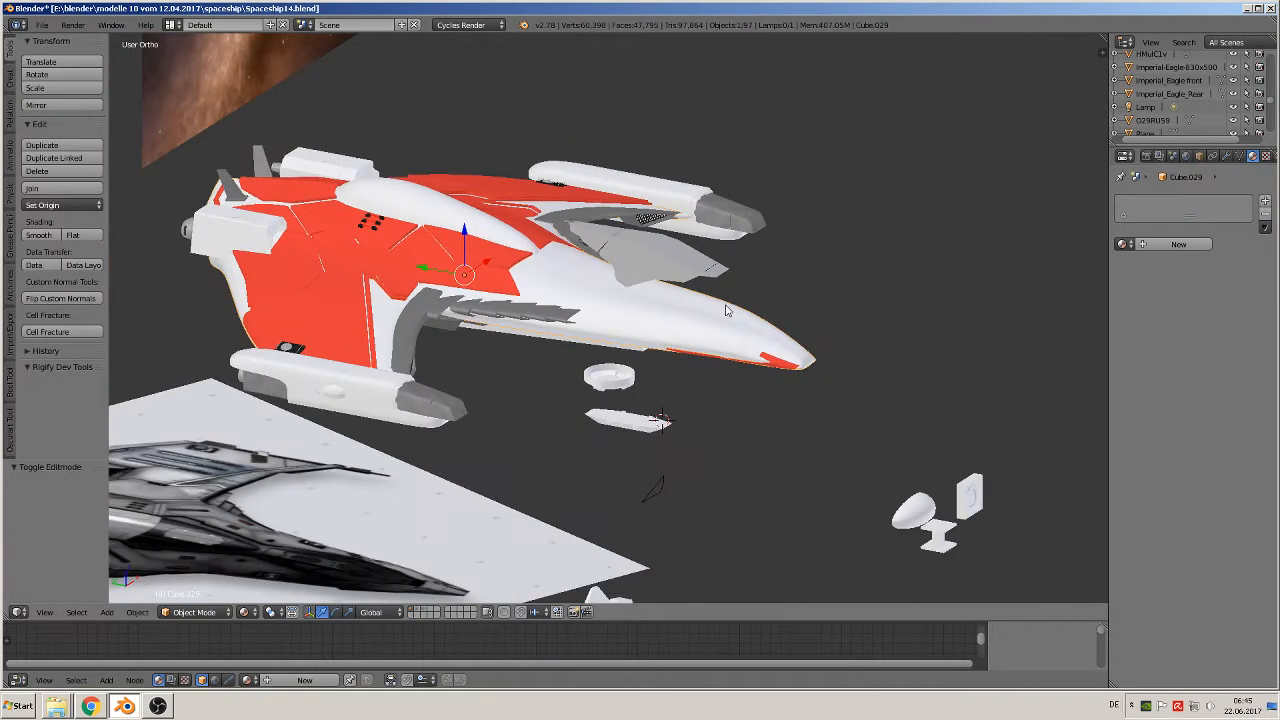
pyautogui.keyDown('shift'); pyautogui.moveTo(690, 312); pyautogui.dragTo(603, 386, button='middle'); pyautogui.keyUp('shift')
# Start mesh editing on the cockpit glass and clear its existing selection
pyautogui.rightClick(593, 317)
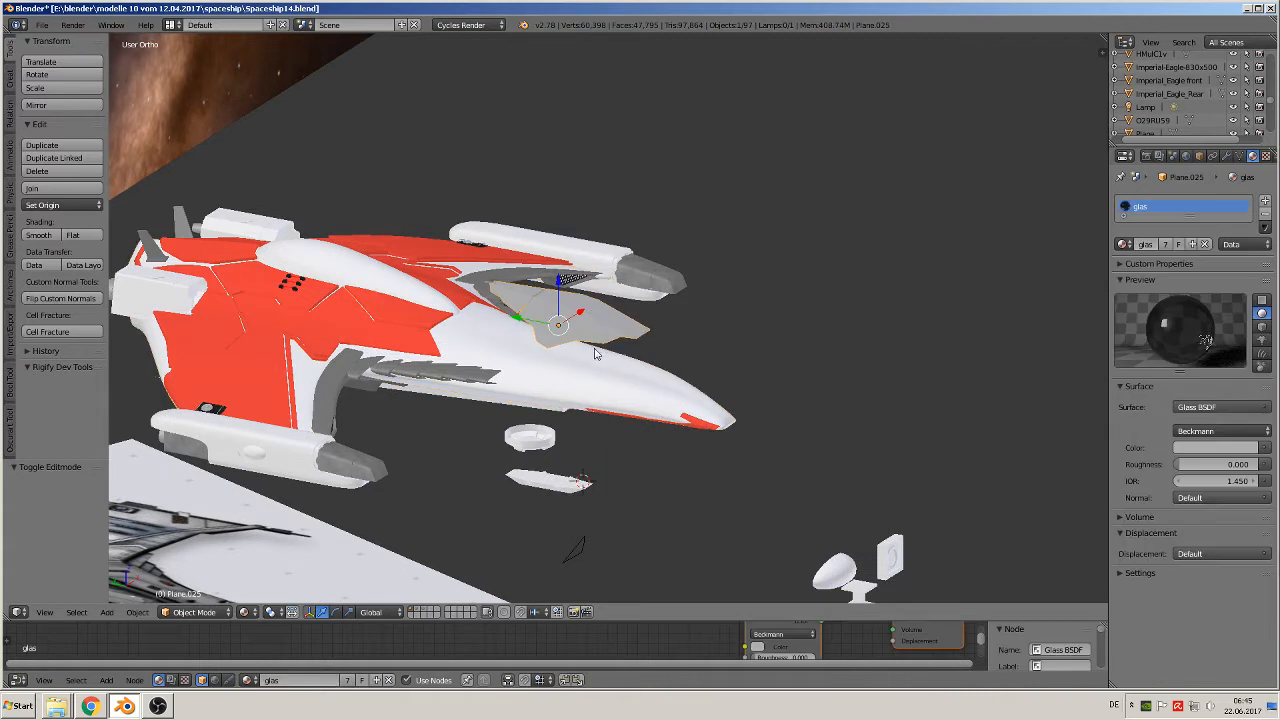
pyautogui.scroll(2, 595, 352)
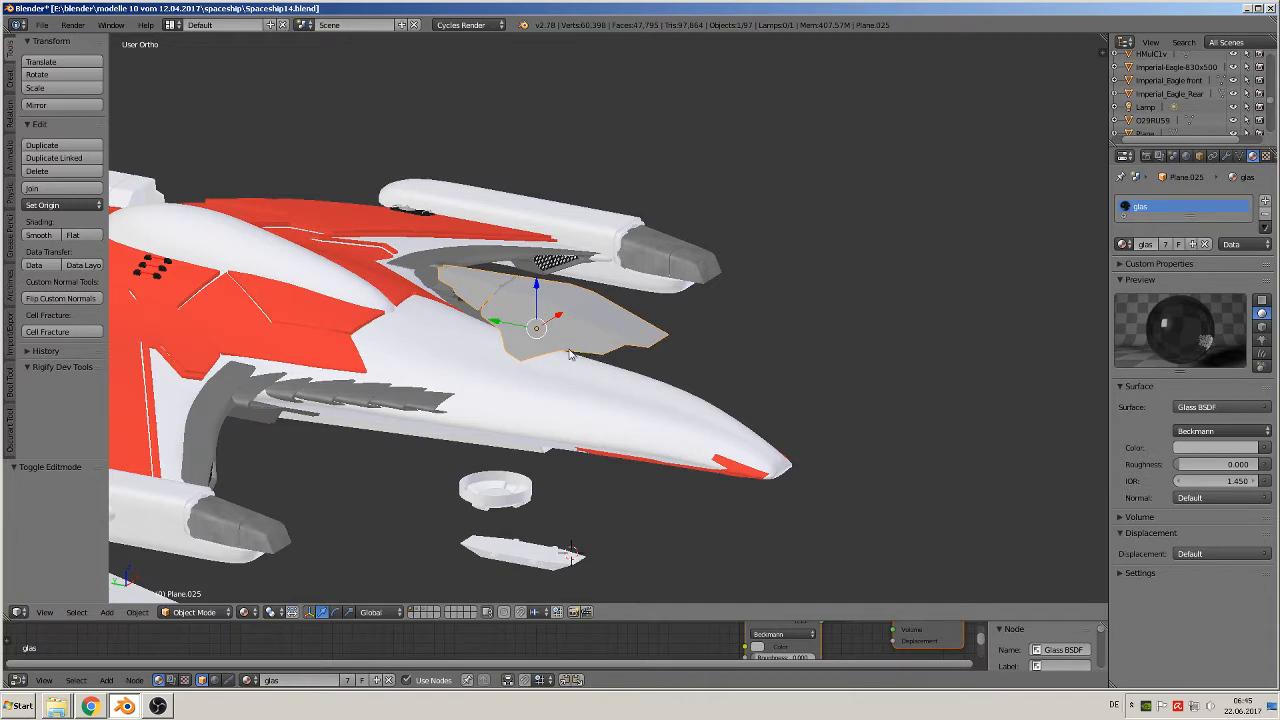
pyautogui.scroll(4, 575, 355)
pyautogui.press('Tab')
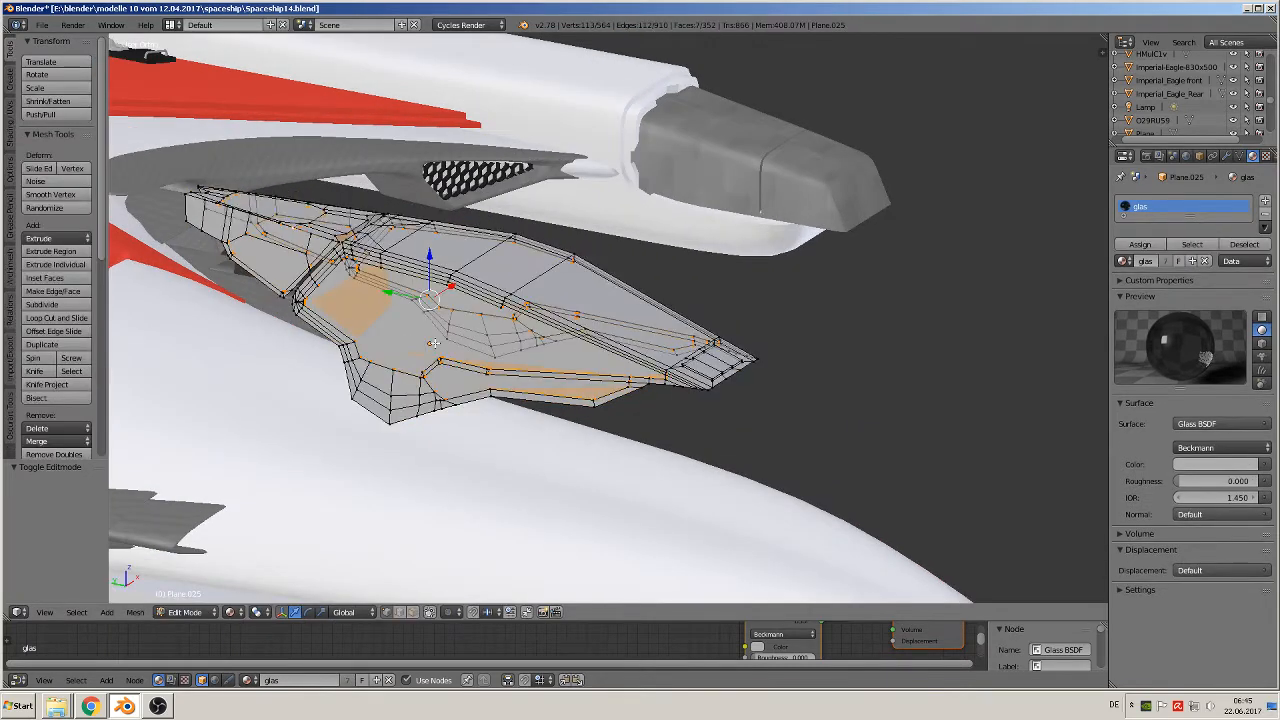
pyautogui.press('KP_5')
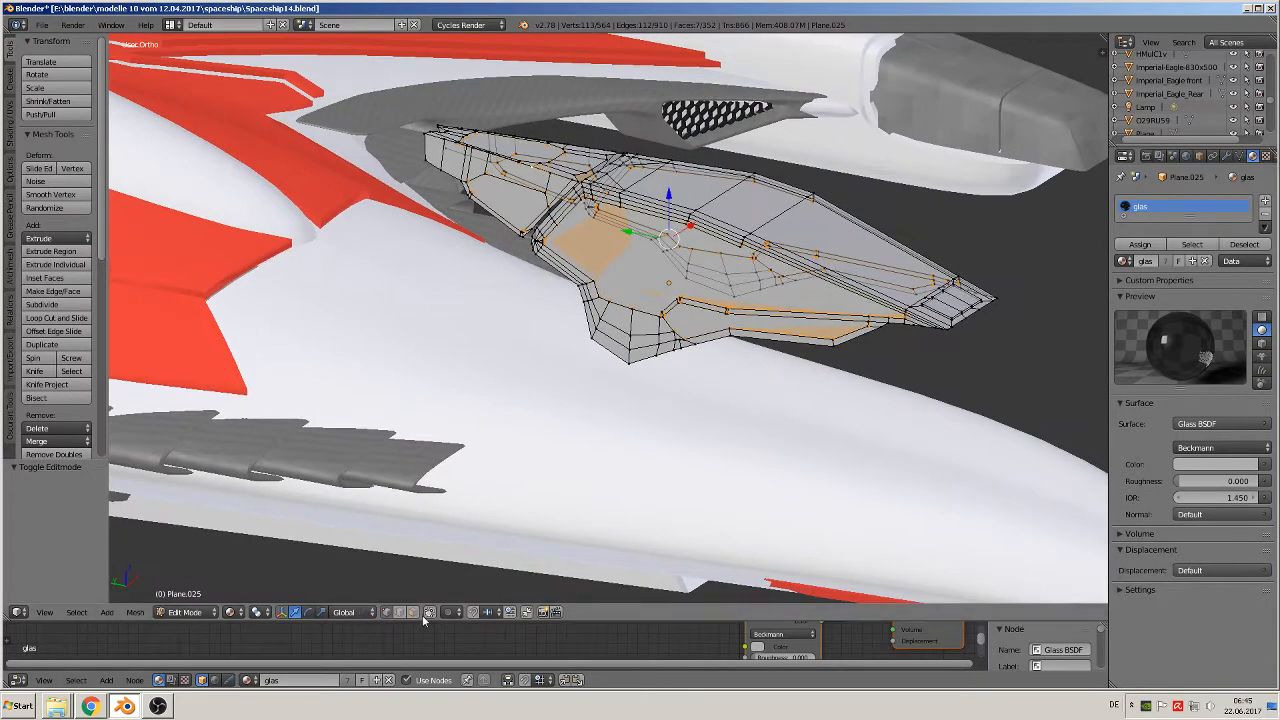
pyautogui.press('a')
pyautogui.scroll(5, 488, 250)
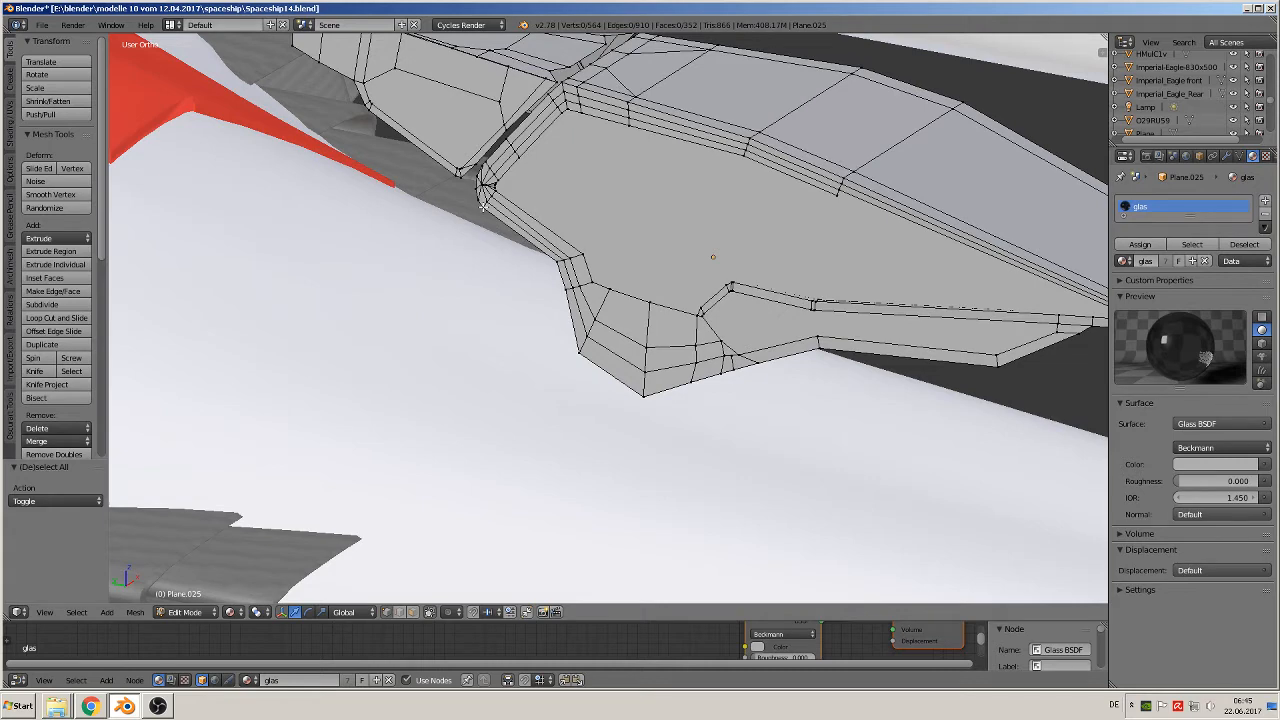
# Select the lower outline vertices along one side of the front cockpit pane, from its rear corner to the nose tip
pyautogui.rightClick(482, 206)
pyautogui.keyDown('shift'); pyautogui.rightClick(556, 262); pyautogui.keyUp('shift')
pyautogui.keyDown('shift'); pyautogui.rightClick(570, 355); pyautogui.keyUp('shift')
pyautogui.keyDown('shift'); pyautogui.rightClick(643, 397); pyautogui.keyUp('shift')
pyautogui.keyDown('shift'); pyautogui.rightClick(818, 349); pyautogui.keyUp('shift')
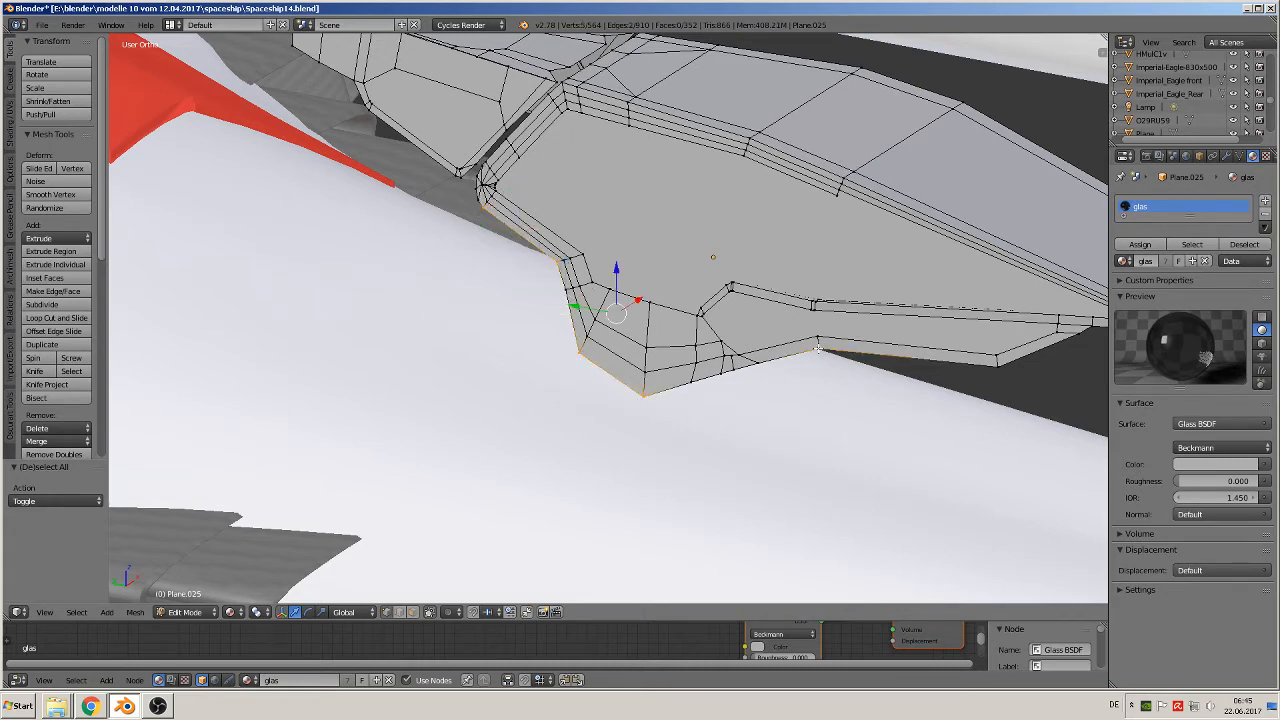
pyautogui.keyDown('shift'); pyautogui.moveTo(1002, 385); pyautogui.dragTo(740, 391, button='middle'); pyautogui.keyUp('shift')
pyautogui.keyDown('shift'); pyautogui.rightClick(733, 372); pyautogui.keyUp('shift')
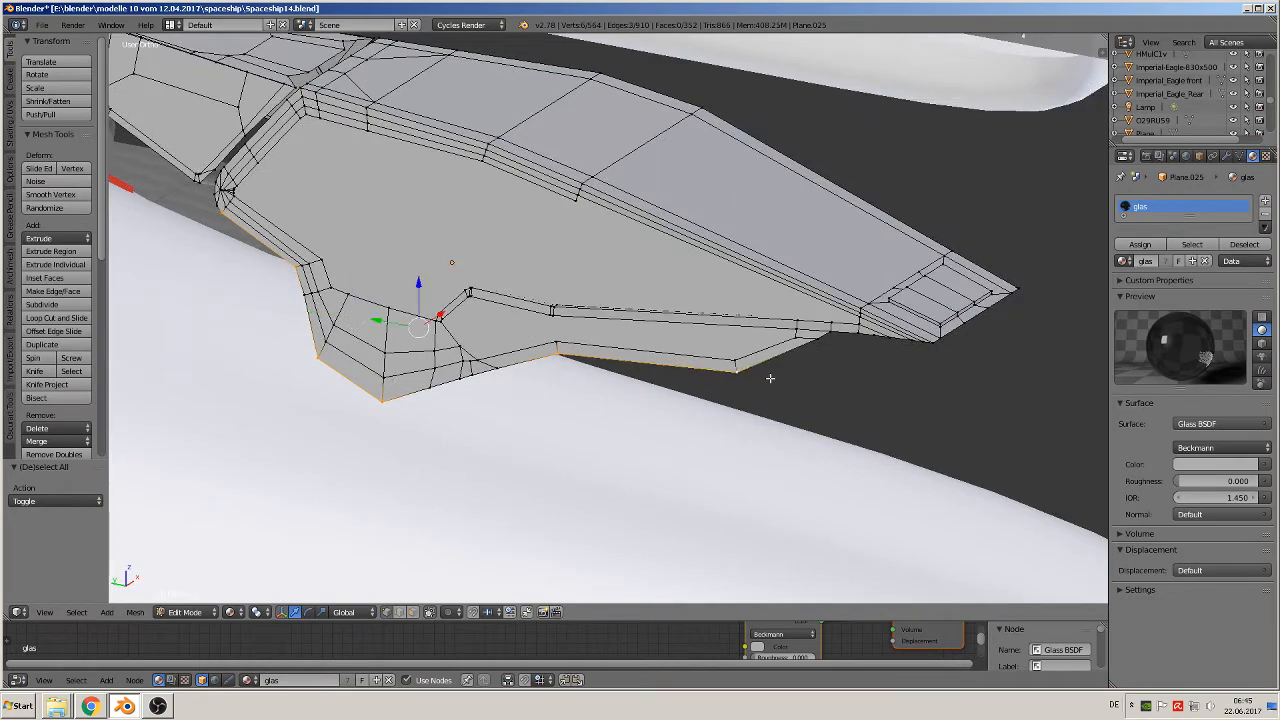
pyautogui.keyDown('shift'); pyautogui.rightClick(830, 334); pyautogui.keyUp('shift')
pyautogui.keyDown('shift'); pyautogui.rightClick(933, 346); pyautogui.keyUp('shift')
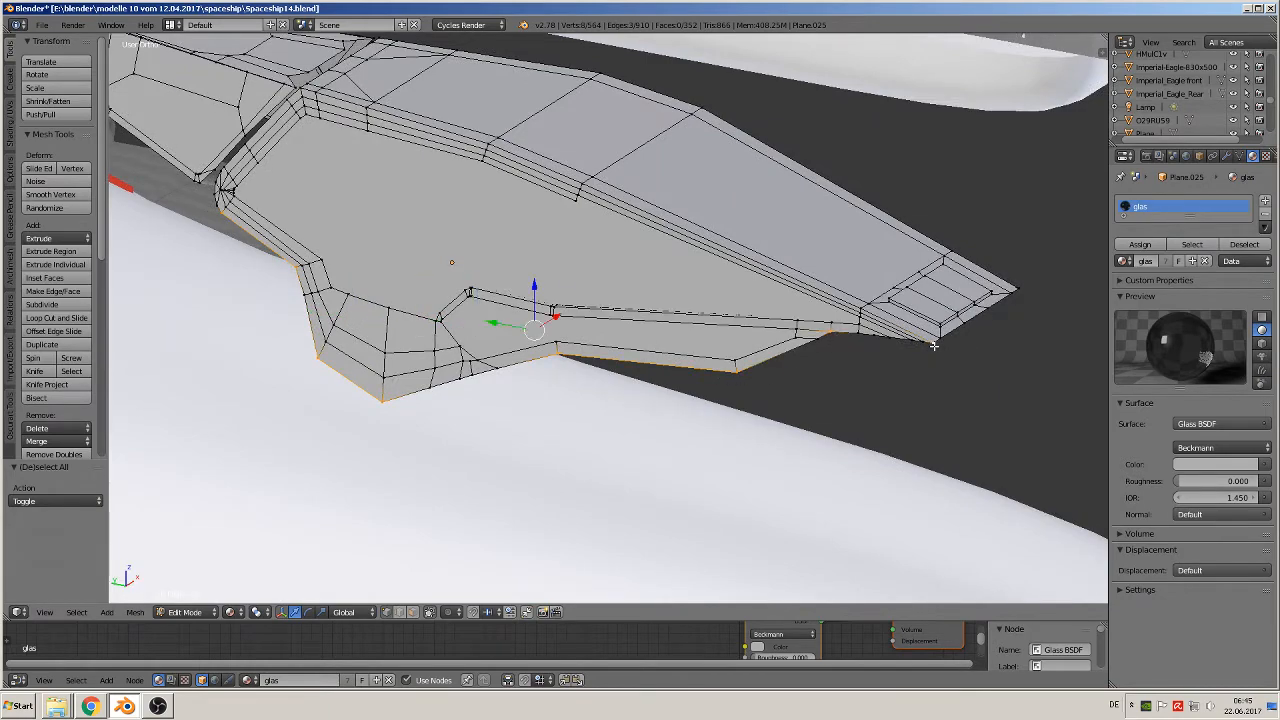
# Add the other nose-tip corner and the matching lower outline vertices on the opposite side of the front pane to the selection
pyautogui.keyDown('shift'); pyautogui.rightClick(1009, 295); pyautogui.keyUp('shift')
pyautogui.moveTo(1028, 325); pyautogui.dragTo(791, 361, button='middle')
pyautogui.keyDown('shift'); pyautogui.rightClick(499, 448); pyautogui.keyUp('shift')
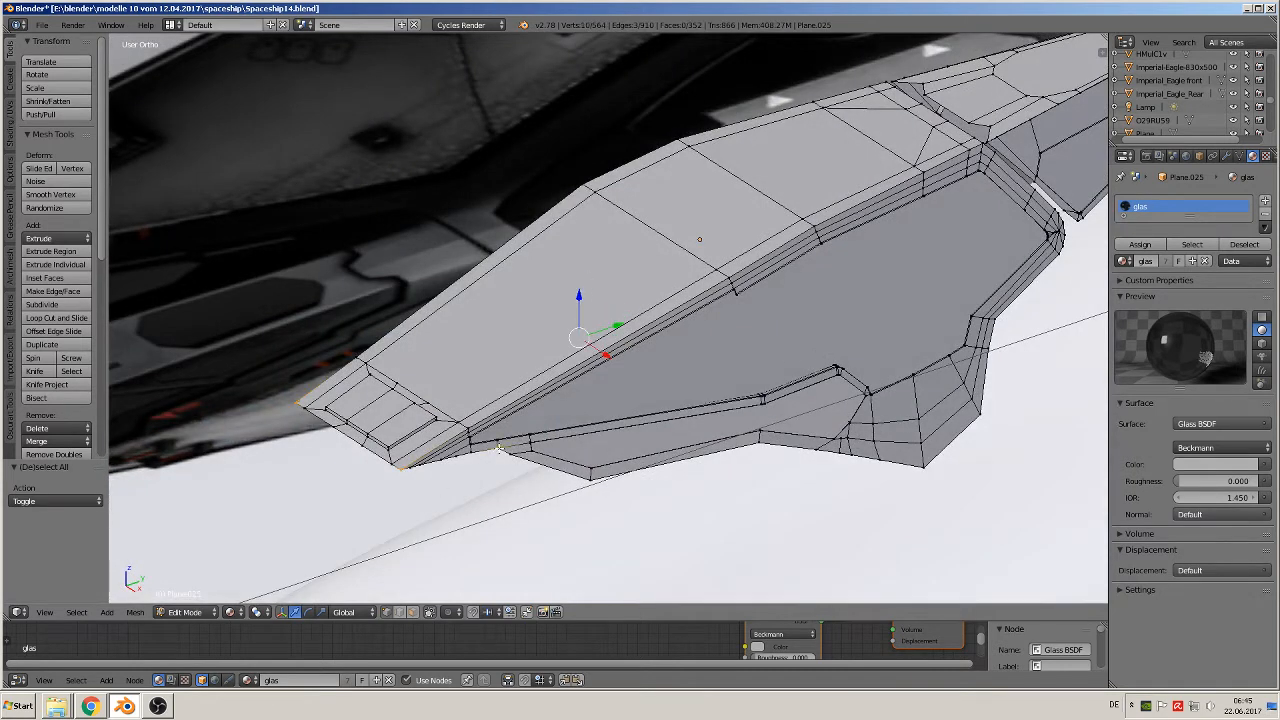
pyautogui.keyDown('shift'); pyautogui.rightClick(588, 481); pyautogui.keyUp('shift')
pyautogui.keyDown('shift'); pyautogui.rightClick(763, 444); pyautogui.keyUp('shift')
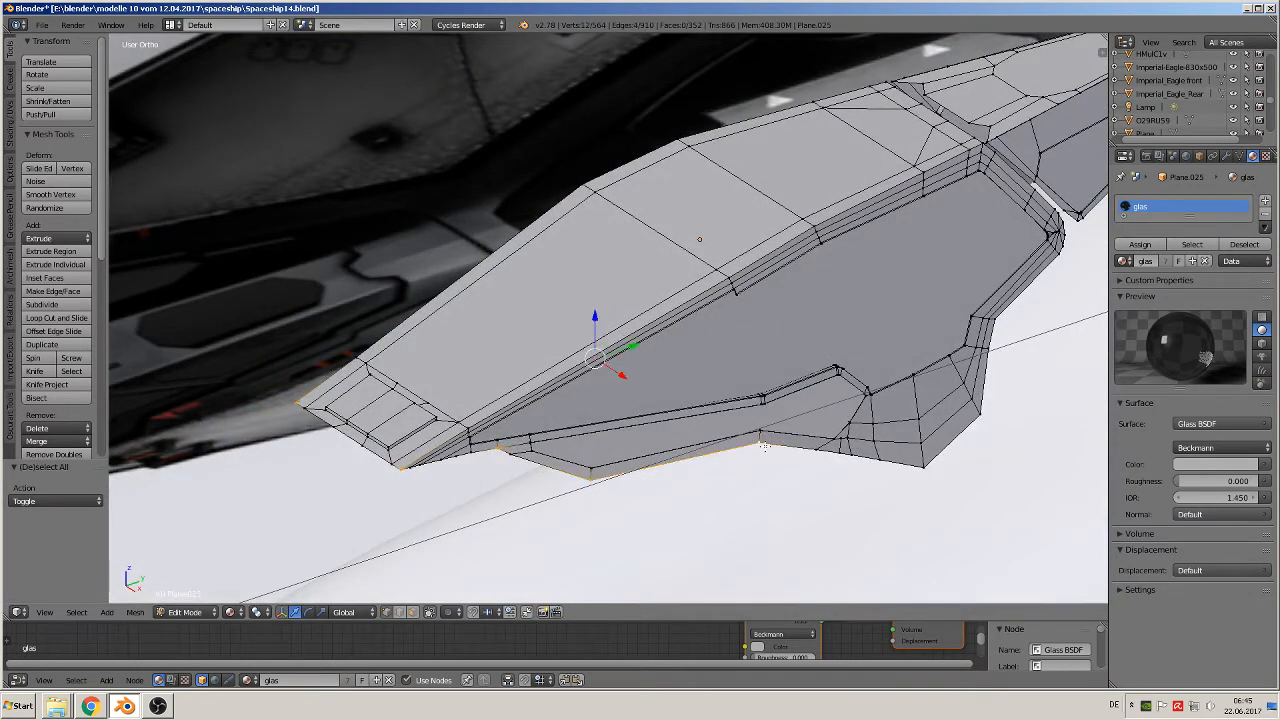
pyautogui.keyDown('shift'); pyautogui.rightClick(922, 465); pyautogui.keyUp('shift')
pyautogui.keyDown('shift'); pyautogui.rightClick(981, 408); pyautogui.keyUp('shift')
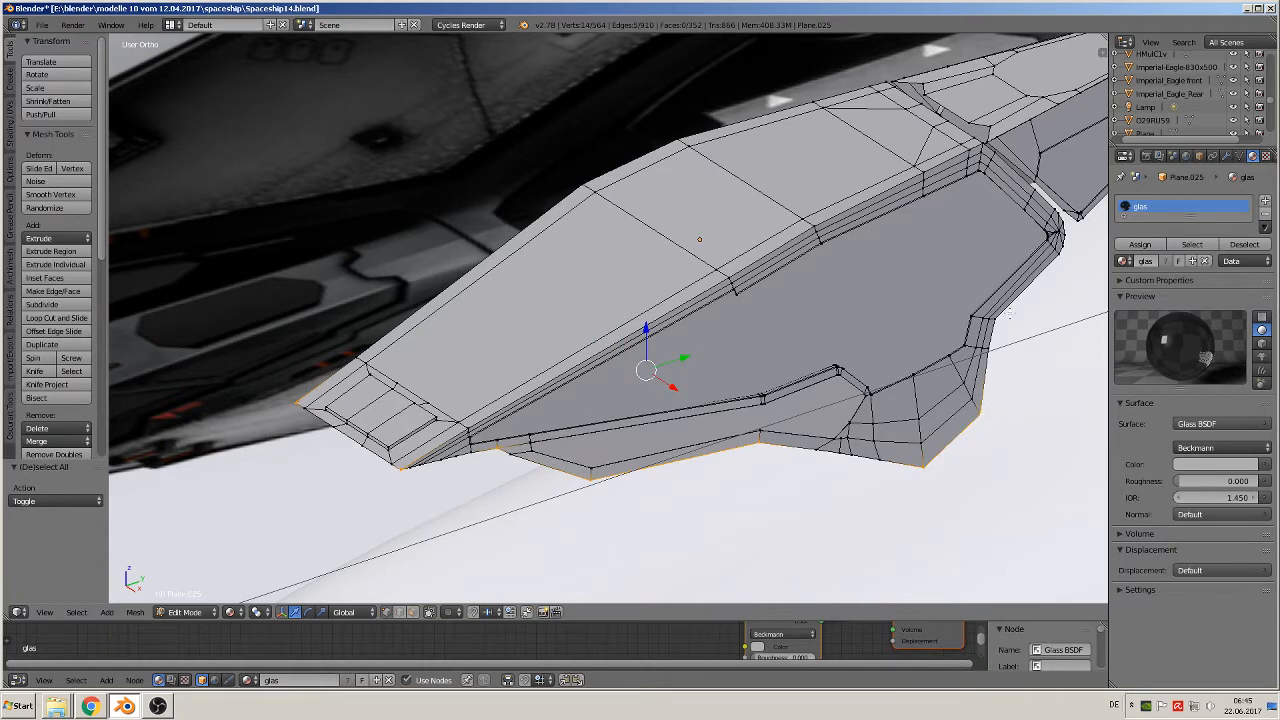
pyautogui.keyDown('shift'); pyautogui.rightClick(1010, 320); pyautogui.keyUp('shift')
pyautogui.keyDown('shift'); pyautogui.moveTo(1069, 307); pyautogui.dragTo(716, 326, button='middle'); pyautogui.keyUp('shift')
pyautogui.keyDown('shift'); pyautogui.rightClick(716, 326); pyautogui.keyUp('shift')
# Add the lower outline vertices of the rear cockpit pane on both sides to the selection
pyautogui.keyDown('shift'); pyautogui.rightClick(734, 298); pyautogui.keyUp('shift')
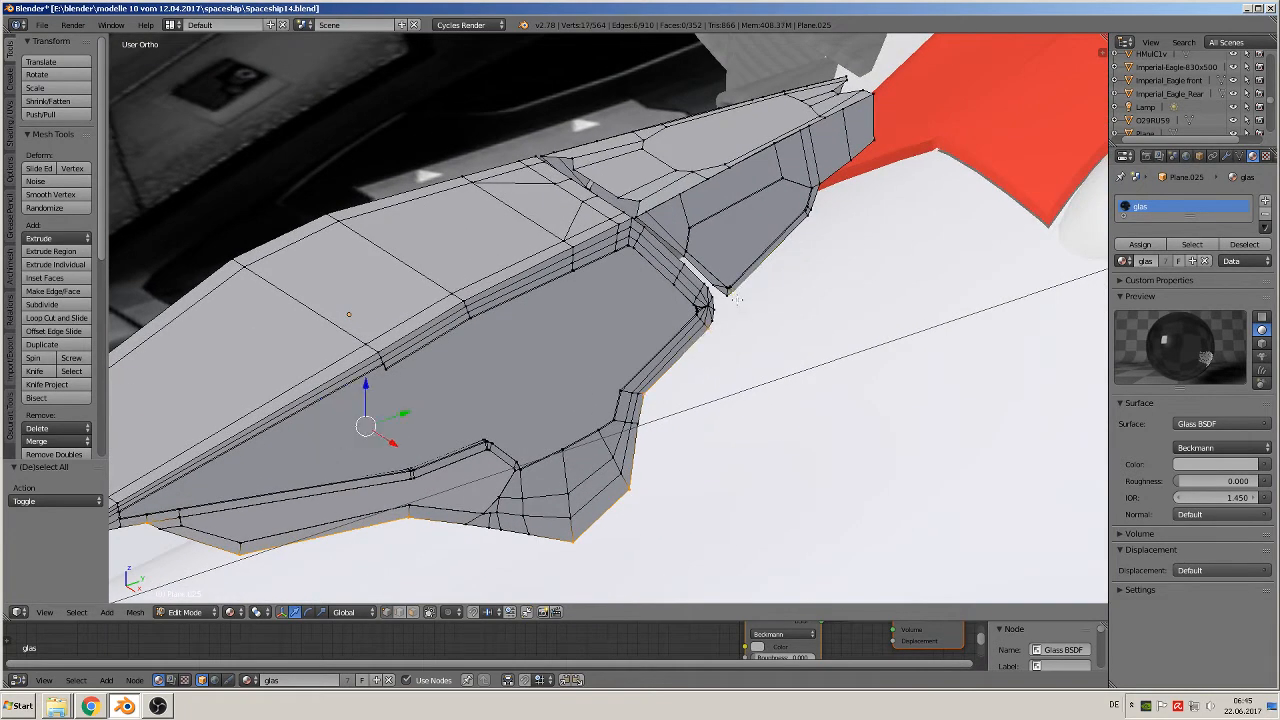
pyautogui.keyDown('shift'); pyautogui.rightClick(811, 213); pyautogui.keyUp('shift')
pyautogui.keyDown('shift'); pyautogui.rightClick(816, 183); pyautogui.keyUp('shift')
pyautogui.keyDown('shift'); pyautogui.rightClick(884, 148); pyautogui.keyUp('shift')
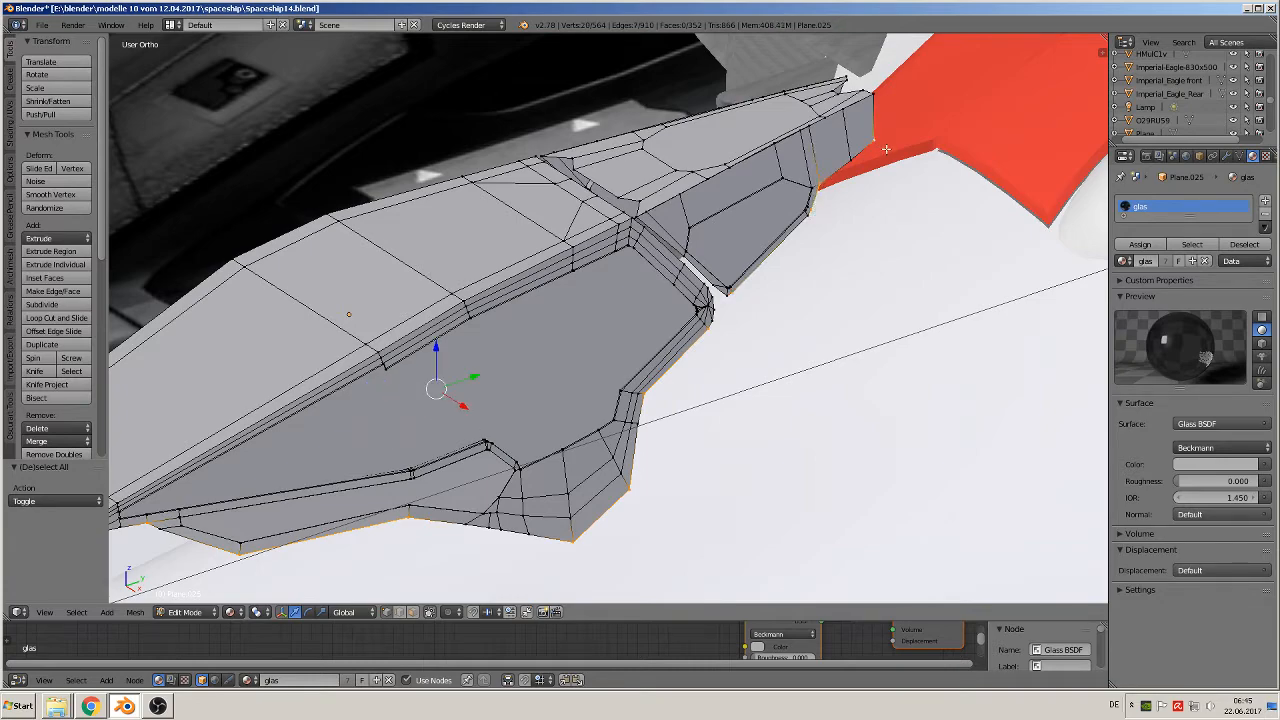
pyautogui.moveTo(898, 172); pyautogui.dragTo(604, 195, button='middle')
pyautogui.keyDown('shift'); pyautogui.moveTo(432, 320); pyautogui.dragTo(676, 212, button='middle'); pyautogui.keyUp('shift')
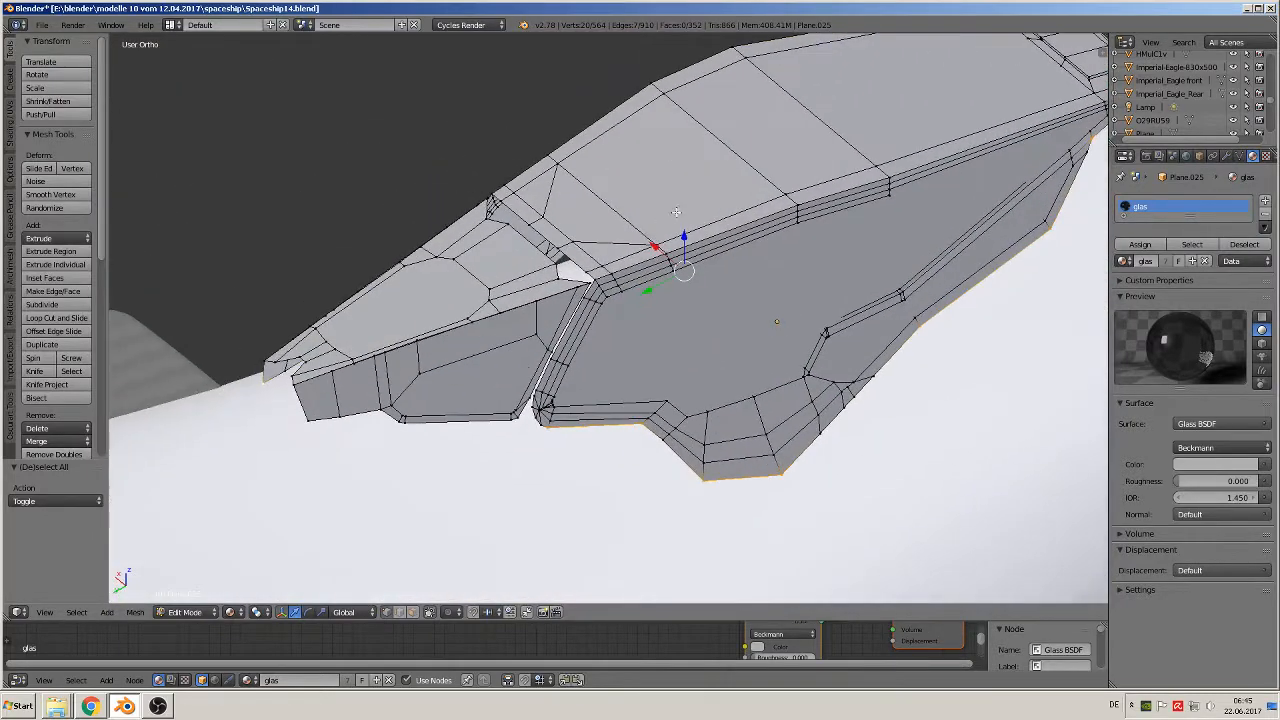
pyautogui.keyDown('shift'); pyautogui.rightClick(507, 415); pyautogui.keyUp('shift')
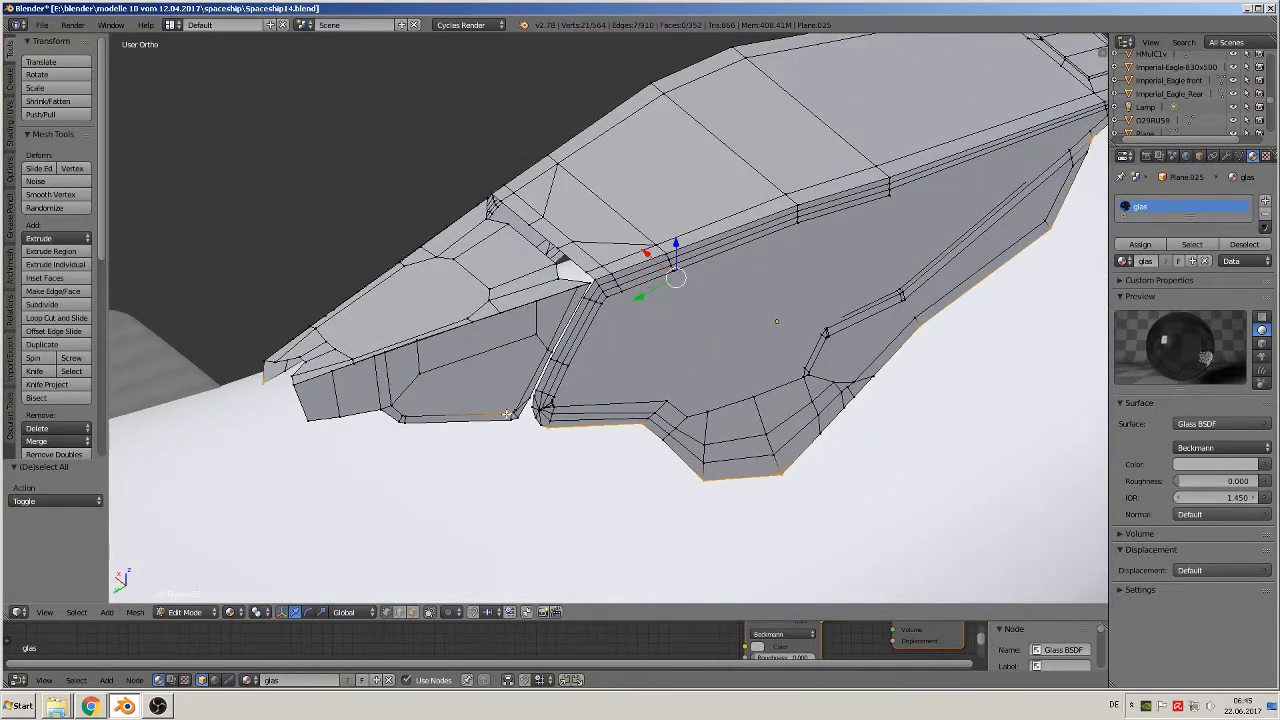
pyautogui.keyDown('shift'); pyautogui.rightClick(405, 425); pyautogui.keyUp('shift')
pyautogui.keyDown('shift'); pyautogui.rightClick(377, 411); pyautogui.keyUp('shift')
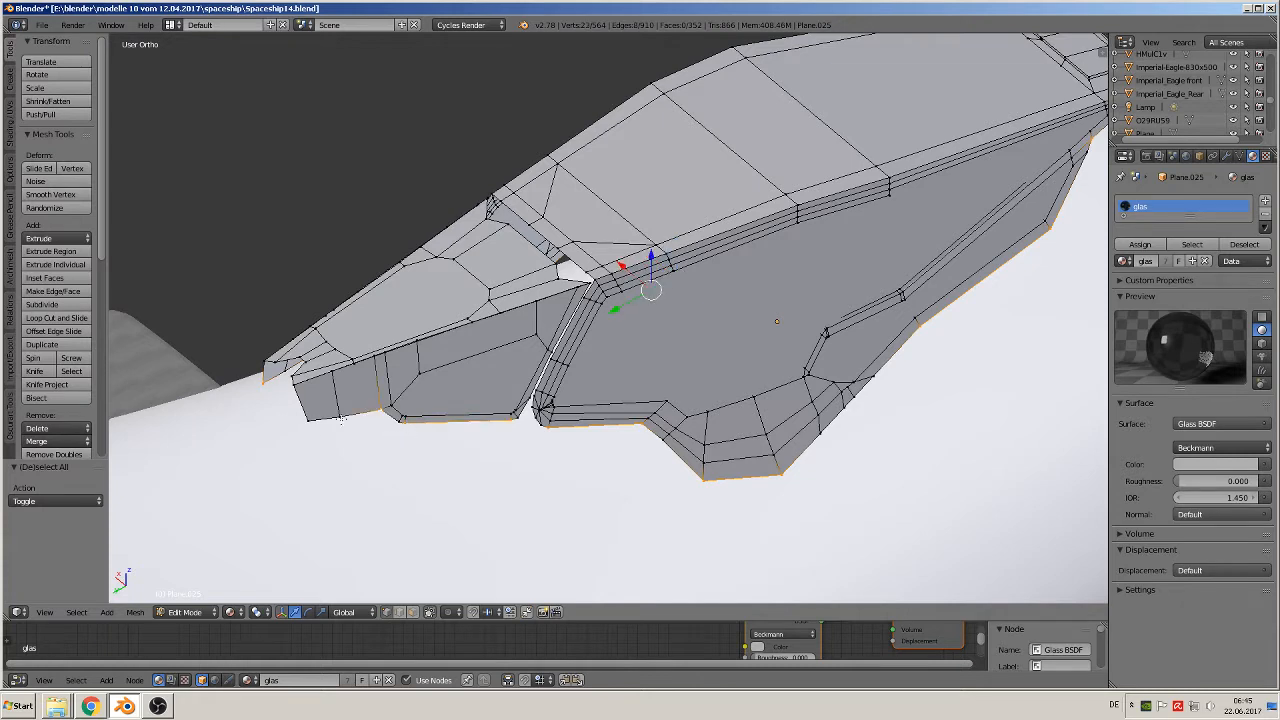
pyautogui.keyDown('shift'); pyautogui.rightClick(309, 421); pyautogui.keyUp('shift')
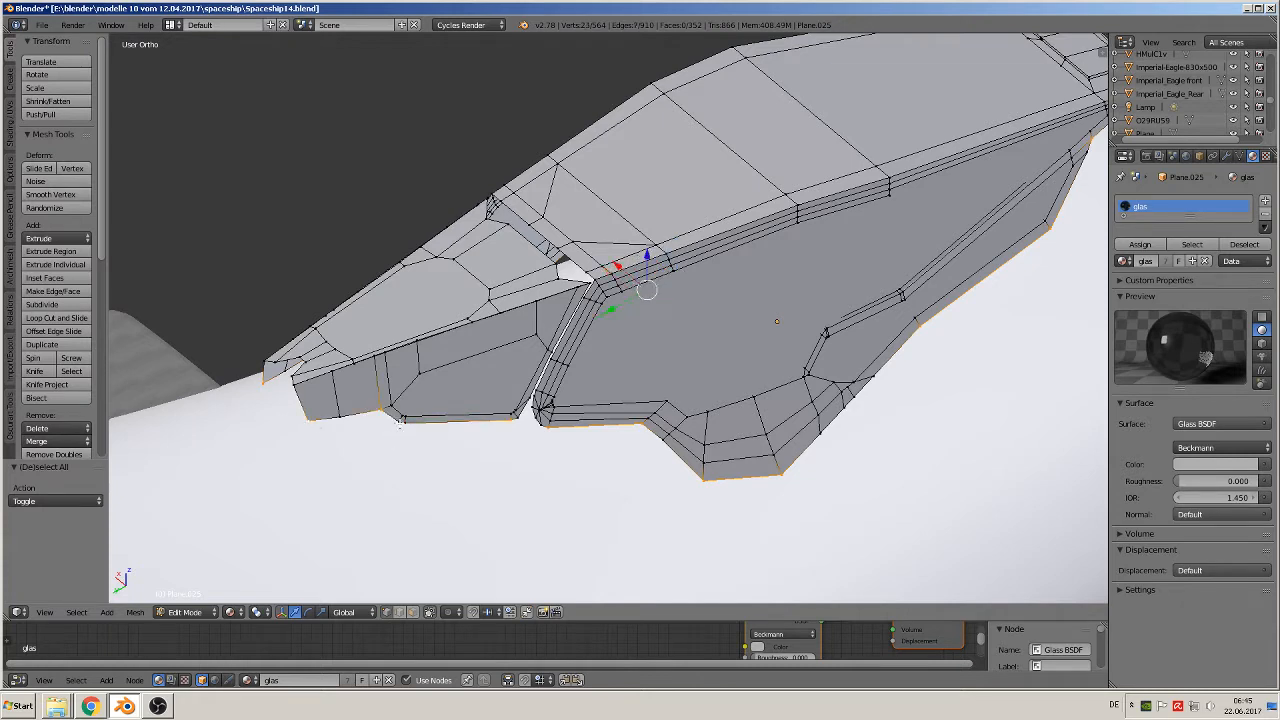
# Duplicate the selected outline vertices in place, separate the copy into its own object and leave mesh editing
pyautogui.scroll(-3, 460, 458)
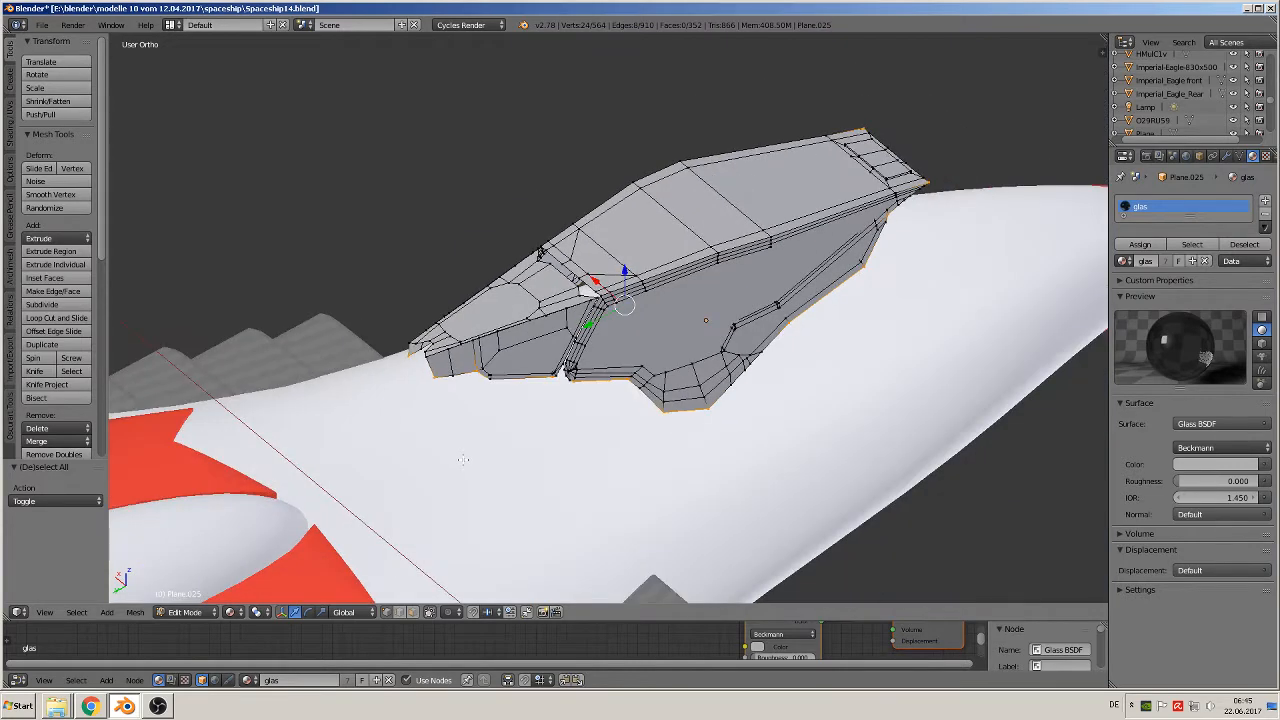
pyautogui.hotkey('shift', 'd')
pyautogui.press('p')
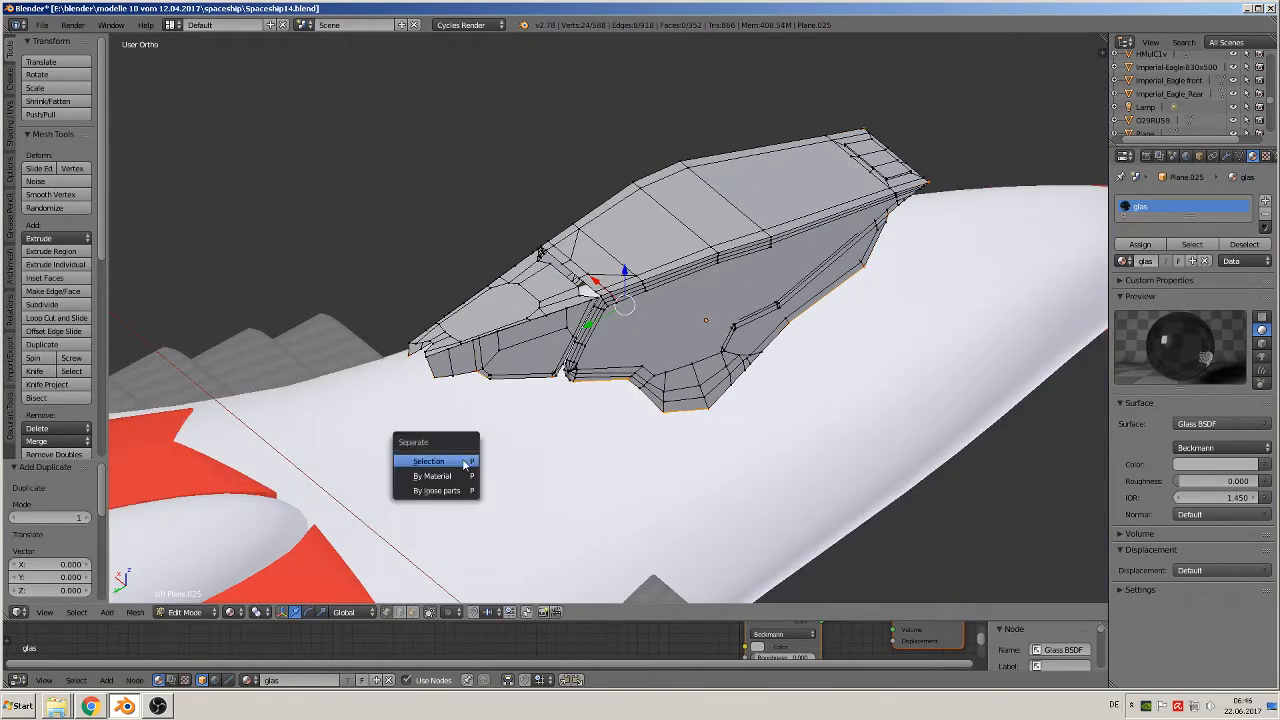
pyautogui.click(463, 462)
pyautogui.press('Tab')
# Raise the cockpit glass by 0.064 along the Z axis, away from the separated outline
pyautogui.moveTo(463, 462); pyautogui.dragTo(632, 361, button='right')
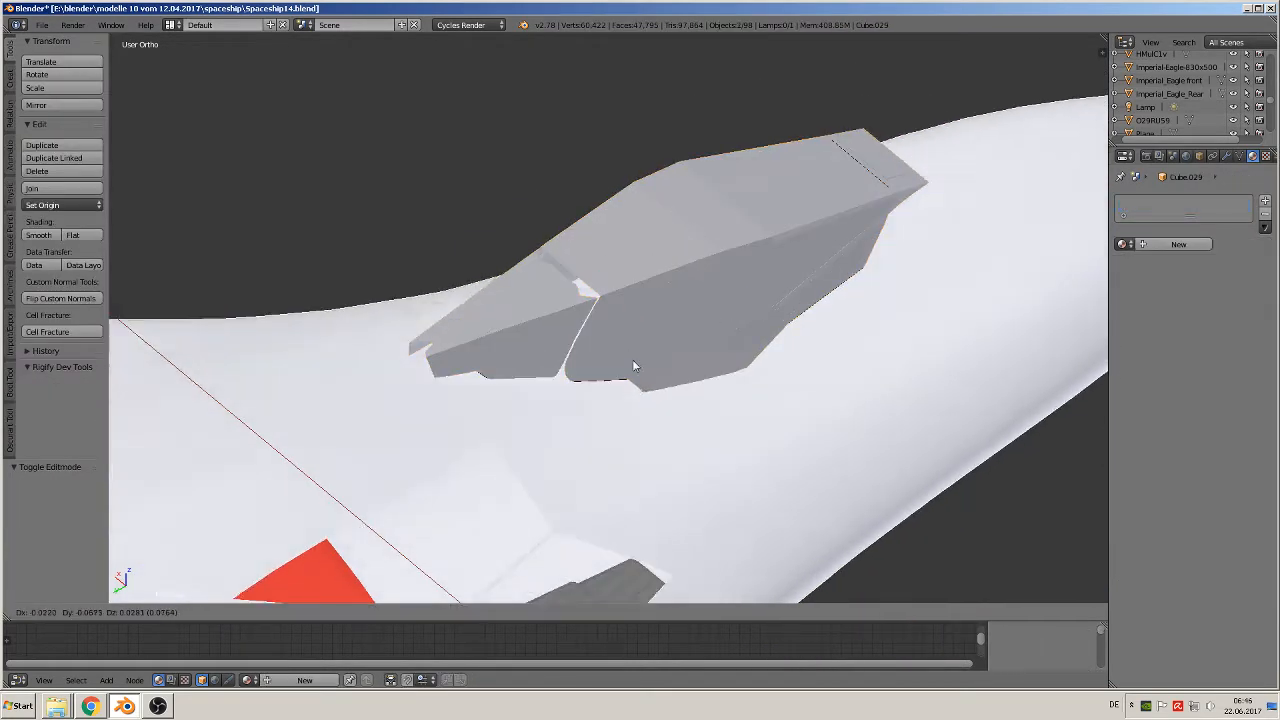
pyautogui.rightClick(619, 346)
pyautogui.rightClick(668, 323)
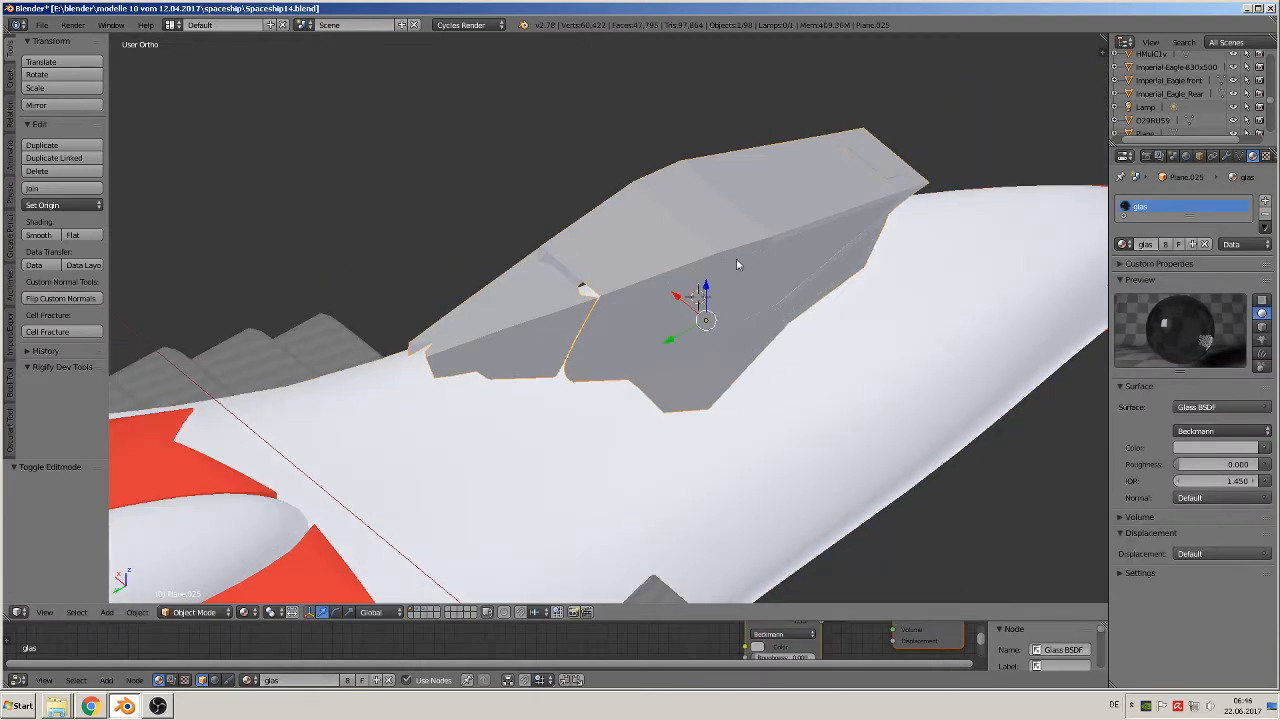
pyautogui.press('z')
pyautogui.moveTo(737, 262); pyautogui.dragTo(729, 334, button='right')
# Move the separated outline object along the X axis until it lies clear of the hull
pyautogui.rightClick(799, 308)
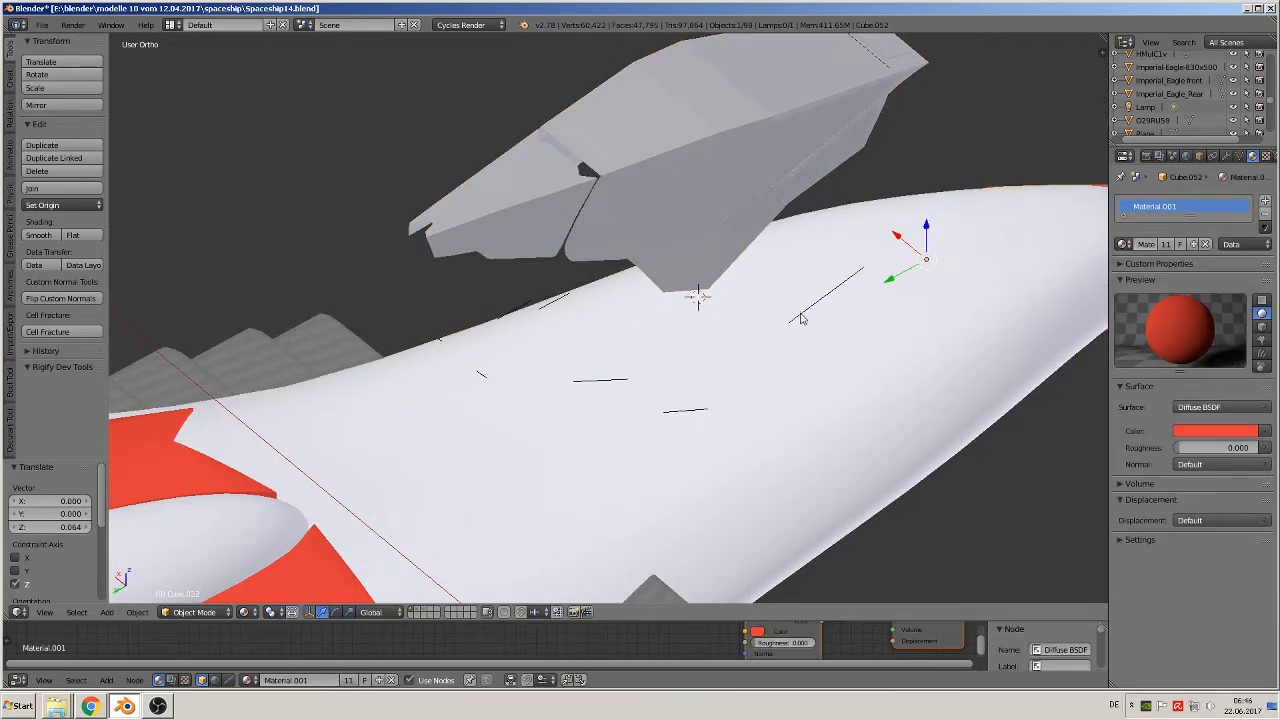
pyautogui.rightClick(805, 307)
pyautogui.scroll(-2, 671, 345)
pyautogui.press('g')
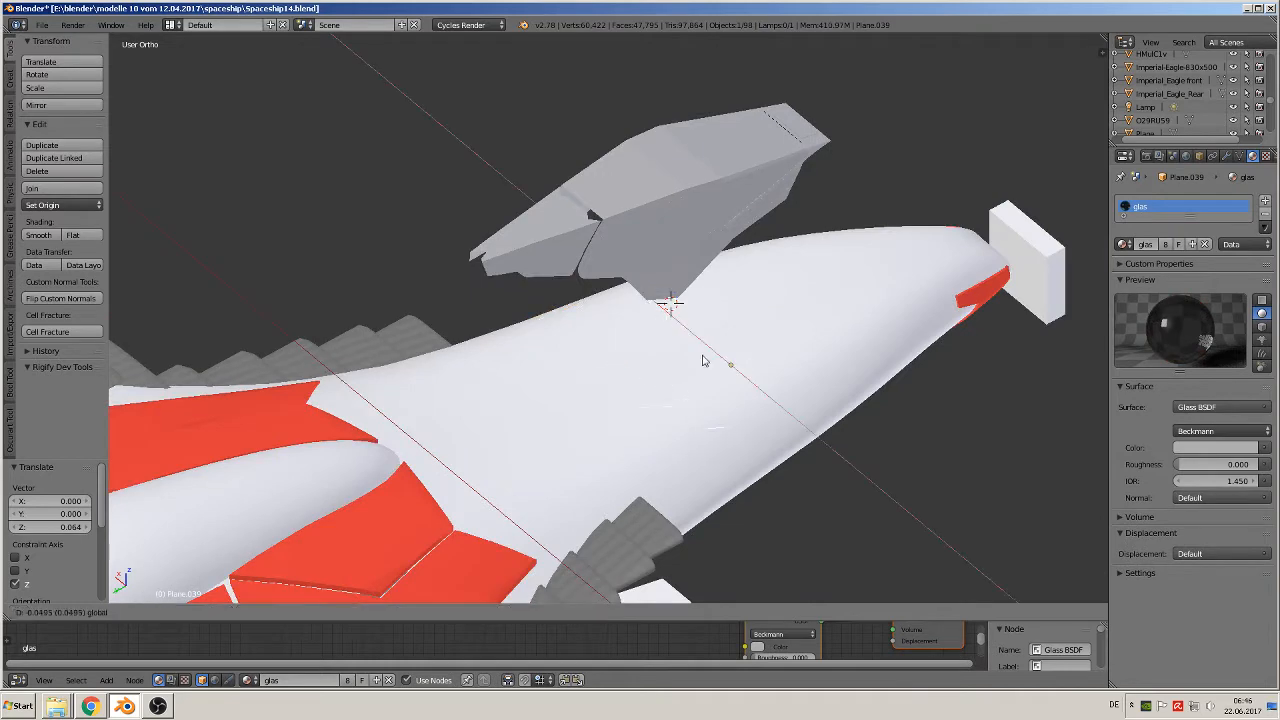
pyautogui.press('x')
pyautogui.click(931, 476)
pyautogui.keyDown('shift'); pyautogui.moveTo(924, 508); pyautogui.dragTo(737, 523, button='middle'); pyautogui.keyUp('shift')
# Bridge the two gaps around the lowest segment on the outer side of the outline with new edges
pyautogui.press('Tab')
pyautogui.keyDown('shift'); pyautogui.rightClick(800, 463); pyautogui.keyUp('shift')
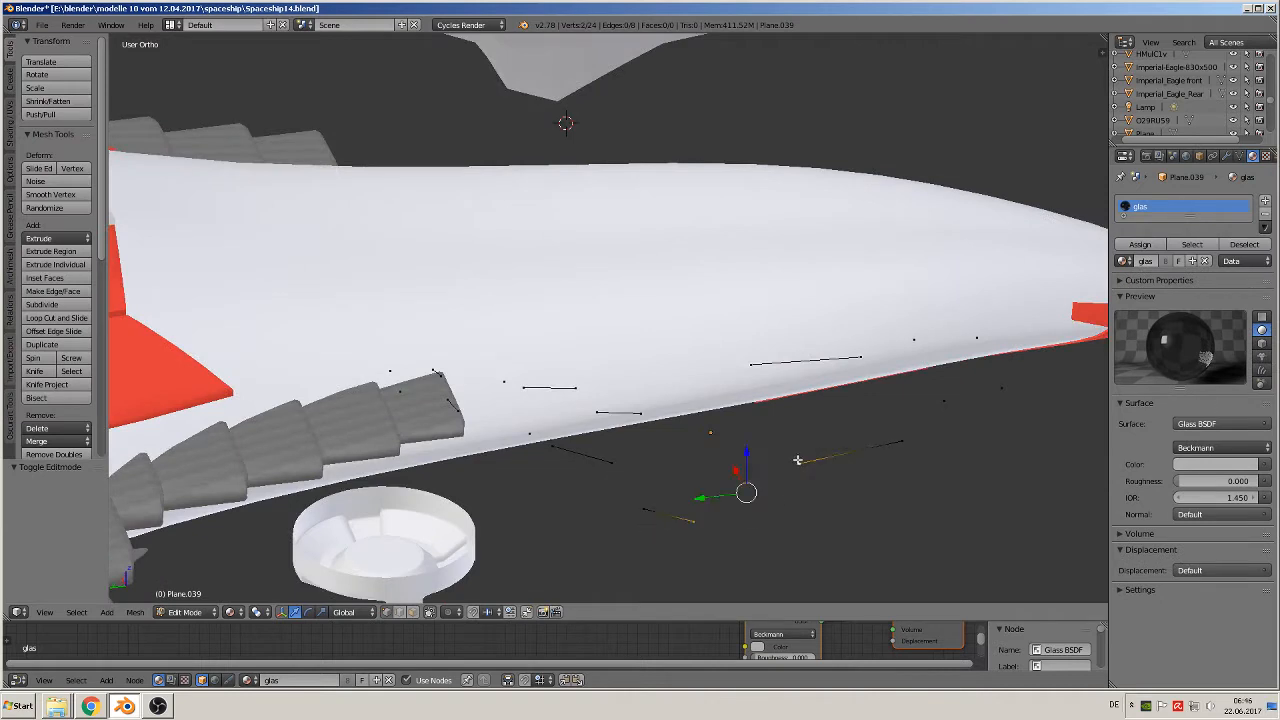
pyautogui.press('f')
pyautogui.rightClick(648, 509)
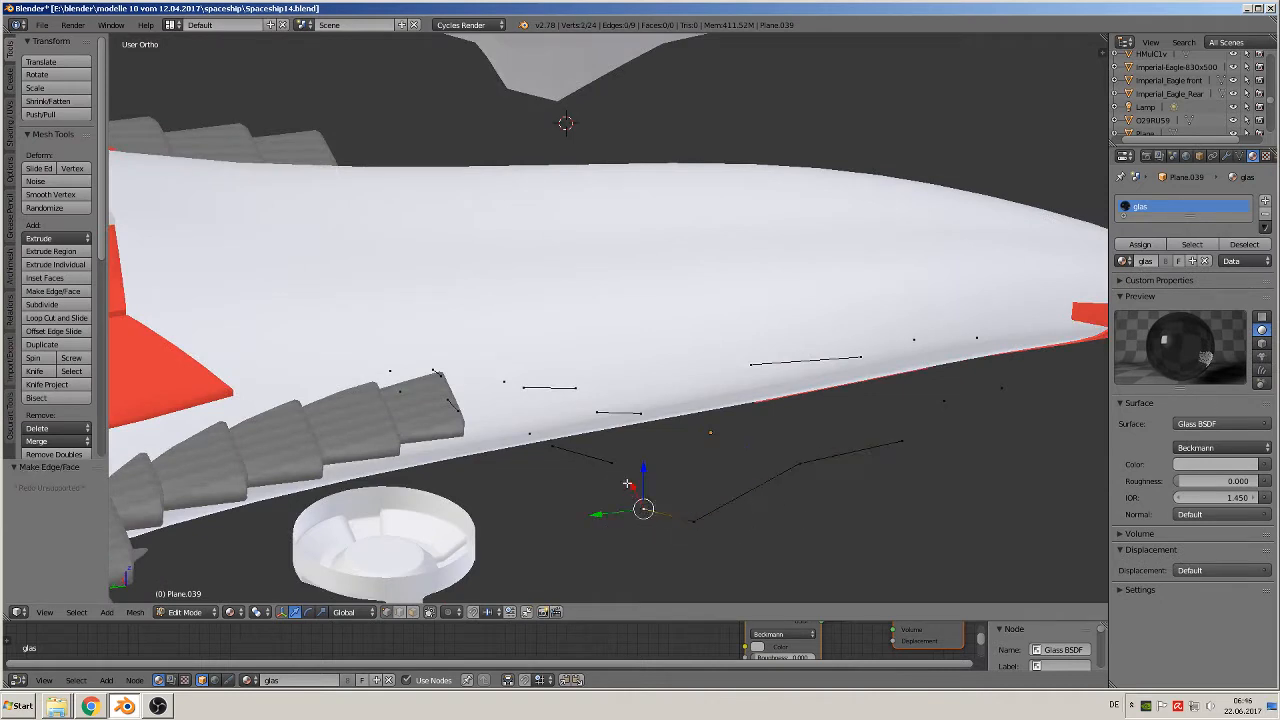
pyautogui.keyDown('shift'); pyautogui.rightClick(613, 464); pyautogui.keyUp('shift')
pyautogui.press('f')
pyautogui.moveTo(612, 514); pyautogui.dragTo(606, 534, button='middle')
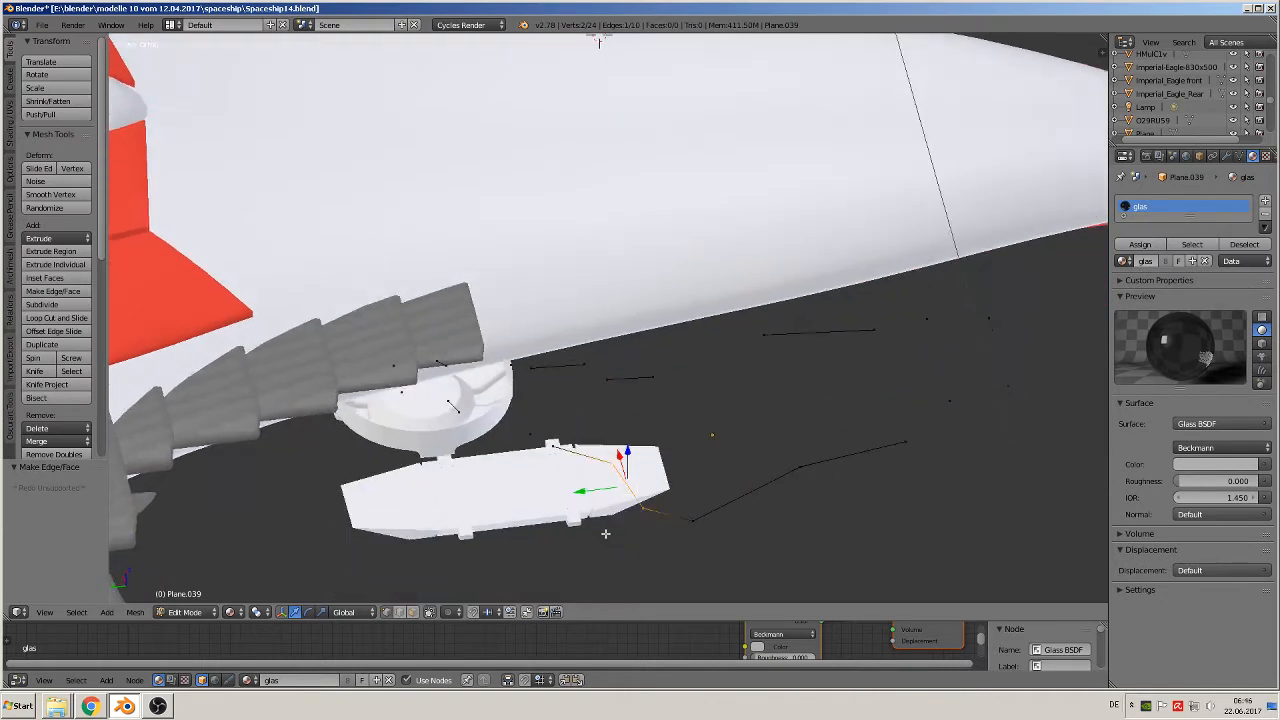
# Connect the remaining vertices on the outline's outer side with edges back to the rear end
pyautogui.rightClick(539, 437)
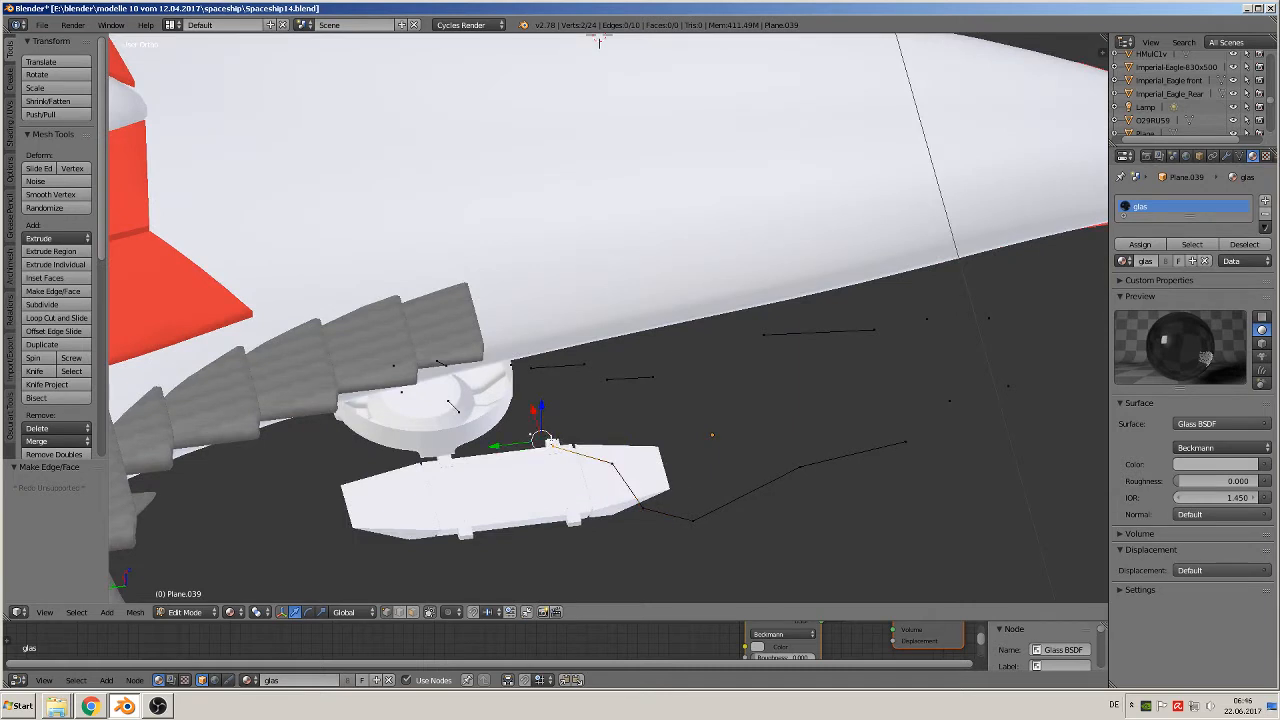
pyautogui.rightClick(530, 435)
pyautogui.rightClick(491, 430)
pyautogui.rightClick(444, 396)
pyautogui.rightClick(415, 399)
pyautogui.rightClick(391, 361)
pyautogui.keyDown('shift'); pyautogui.rightClick(402, 396); pyautogui.keyUp('shift')
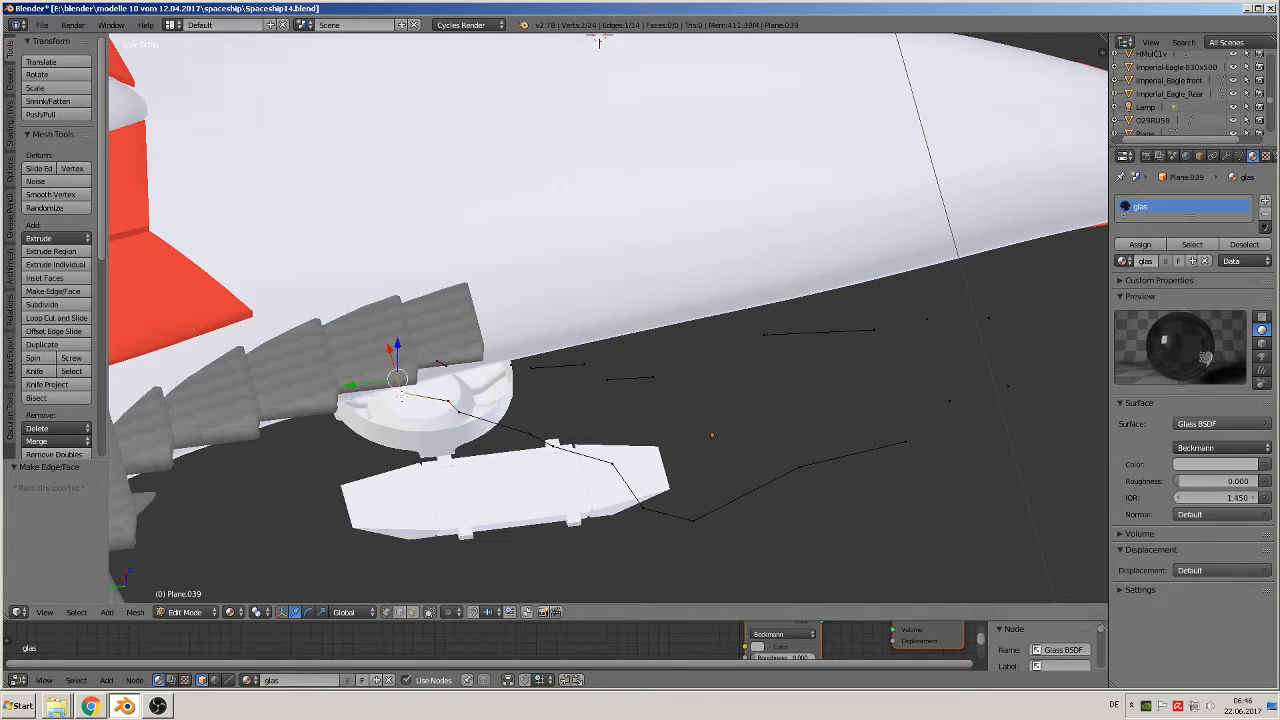
# Connect the last two vertices on the outline's outer side and close the front end with an edge across to the inner side
pyautogui.moveTo(844, 464); pyautogui.dragTo(823, 466, button='middle')
pyautogui.rightClick(906, 537)
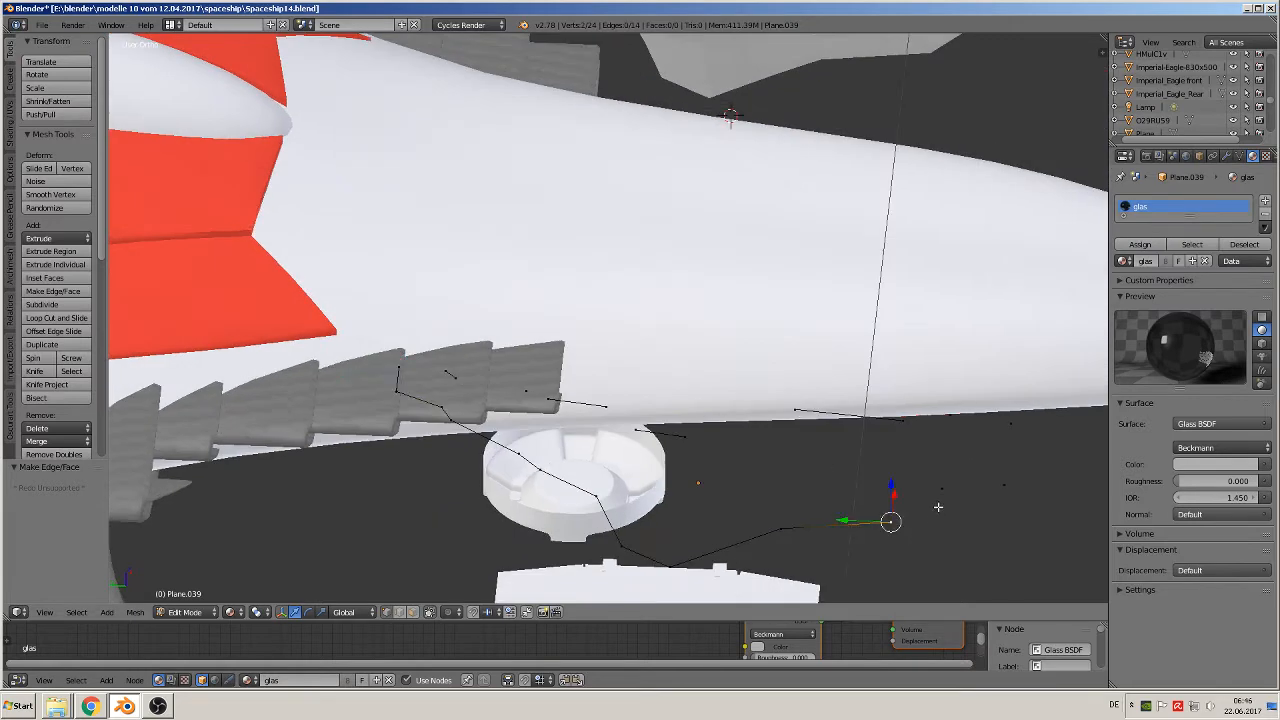
pyautogui.keyDown('shift'); pyautogui.rightClick(938, 506); pyautogui.keyUp('shift')
pyautogui.press('f')
pyautogui.rightClick(942, 489)
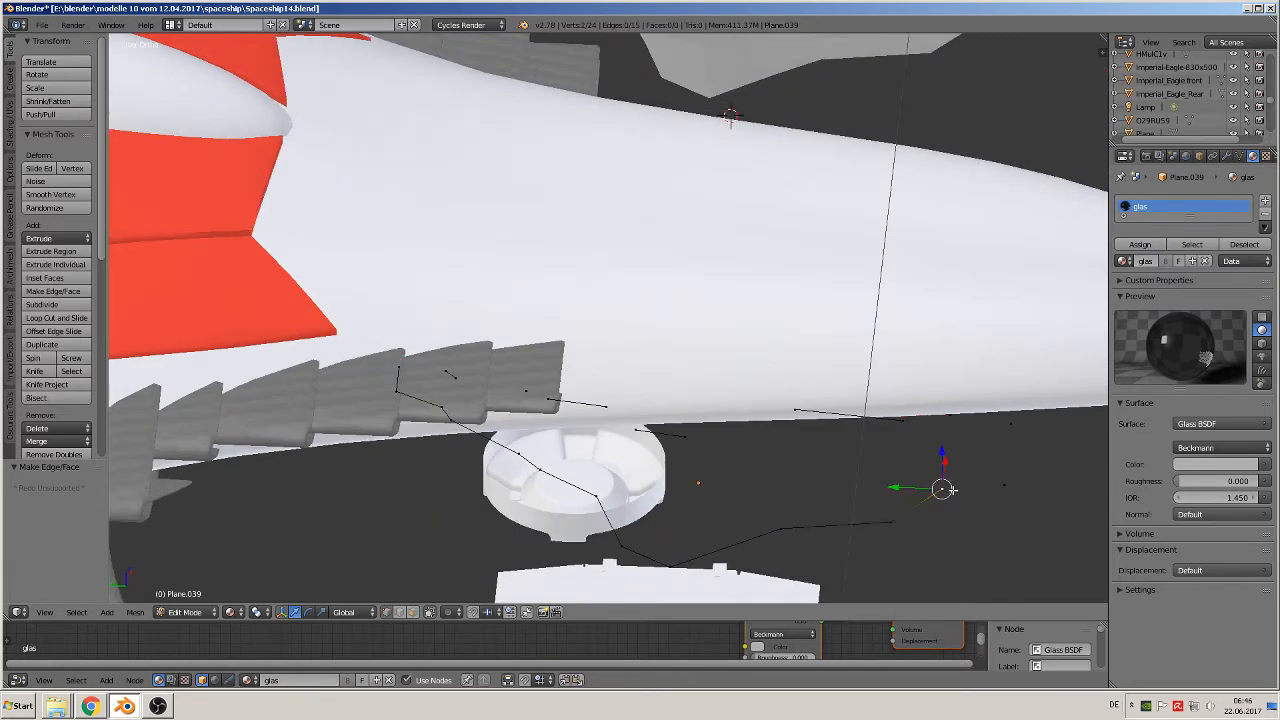
pyautogui.keyDown('shift'); pyautogui.rightClick(1003, 484); pyautogui.keyUp('shift')
pyautogui.moveTo(1013, 485); pyautogui.dragTo(839, 513, button='middle')
pyautogui.rightClick(839, 513)
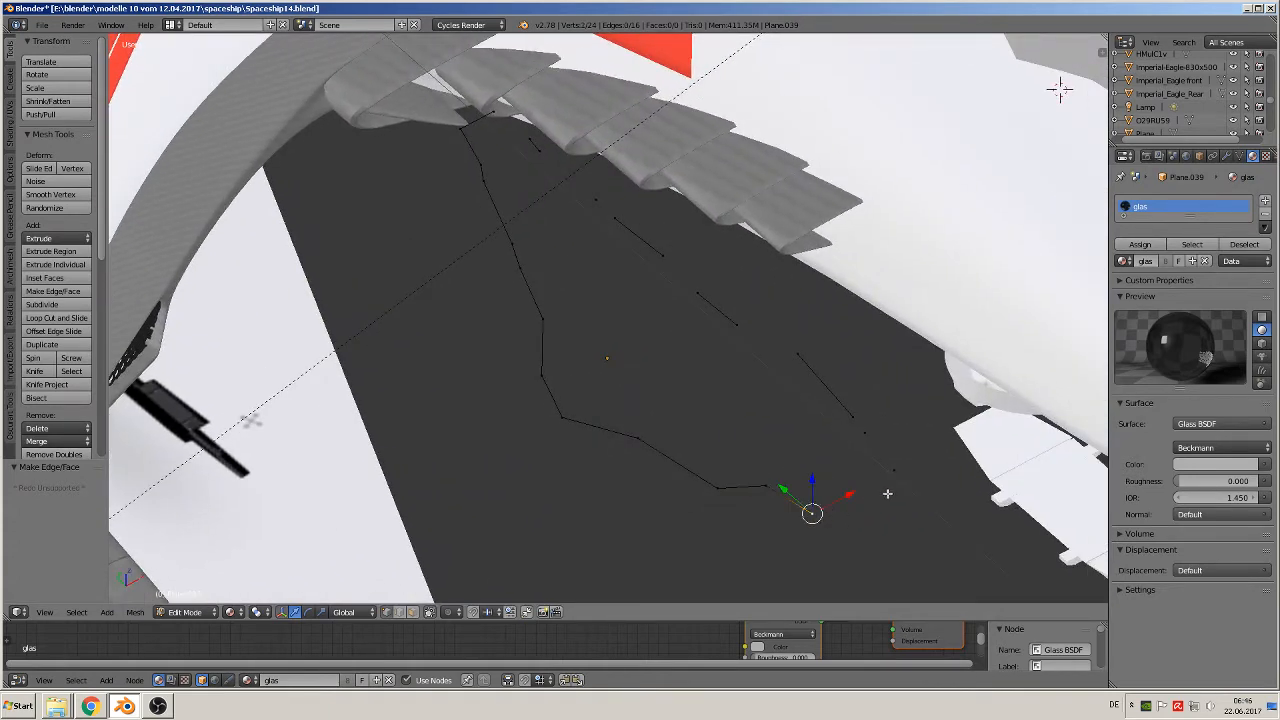
pyautogui.keyDown('shift'); pyautogui.rightClick(901, 481); pyautogui.keyUp('shift')
# Join the inner side's front vertices to the adjacent segment with edges and select both ends of the following gap
pyautogui.rightClick(890, 475)
pyautogui.keyDown('shift'); pyautogui.rightClick(868, 438); pyautogui.keyUp('shift')
pyautogui.press('KP_5')
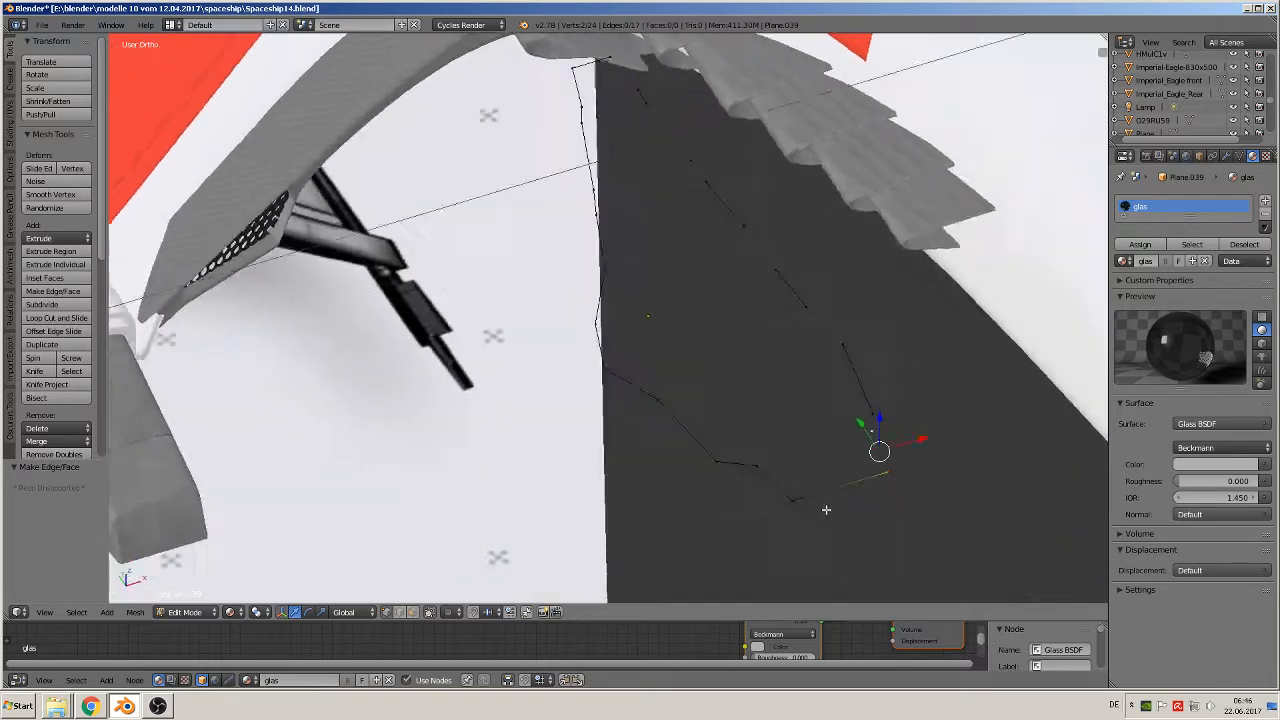
pyautogui.moveTo(826, 510); pyautogui.dragTo(789, 519, button='middle')
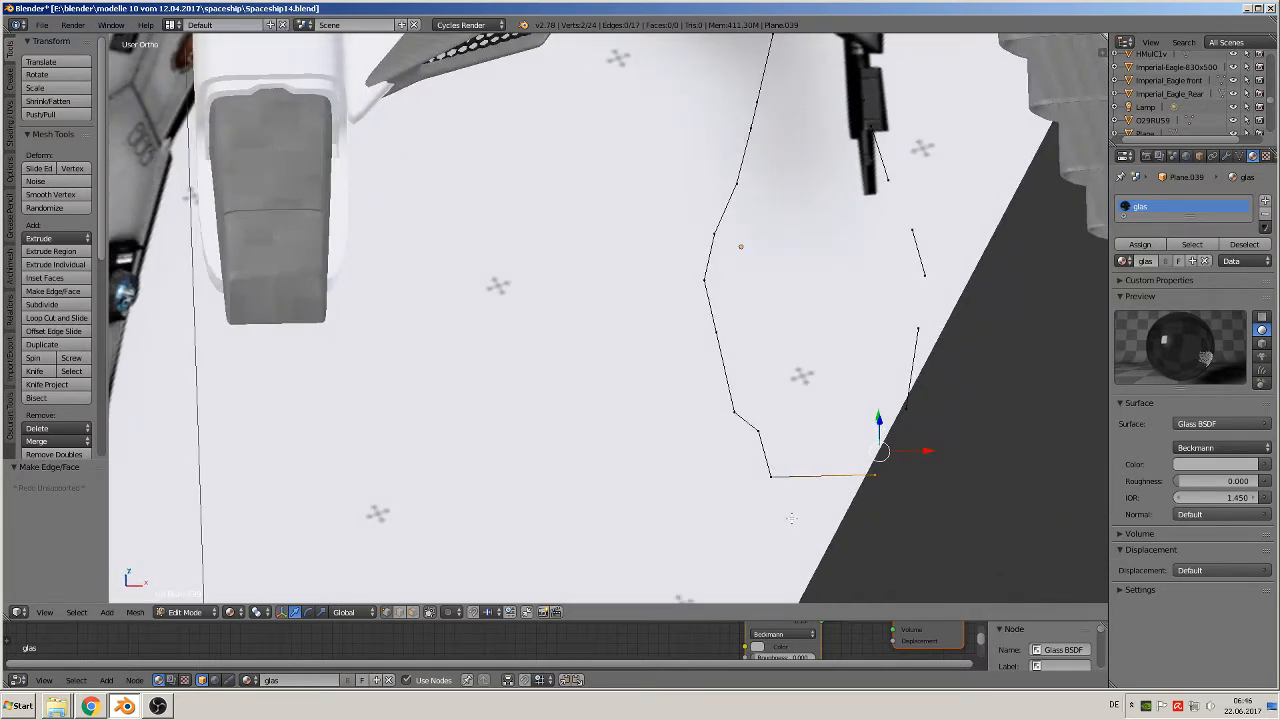
pyautogui.rightClick(894, 421)
pyautogui.keyDown('shift'); pyautogui.rightClick(910, 409); pyautogui.keyUp('shift')
pyautogui.rightClick(921, 332)
pyautogui.keyDown('shift'); pyautogui.rightClick(918, 282); pyautogui.keyUp('shift')
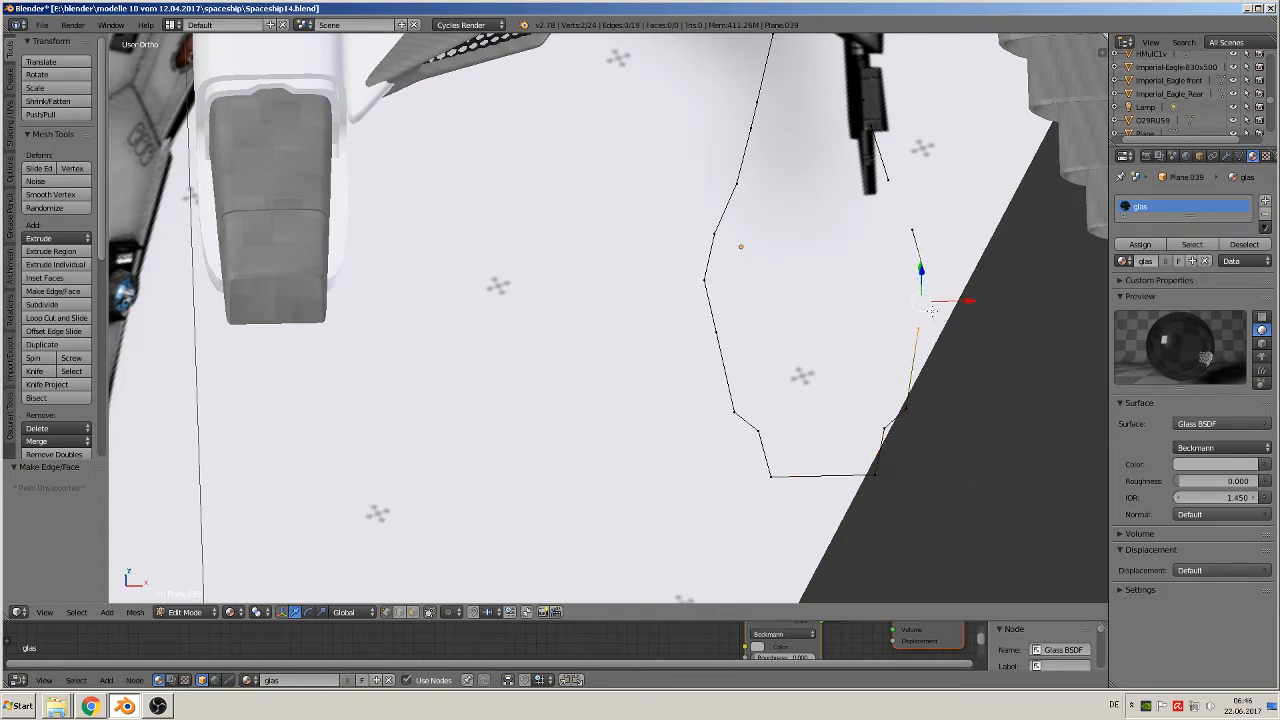
pyautogui.moveTo(931, 311); pyautogui.dragTo(893, 271, button='middle')
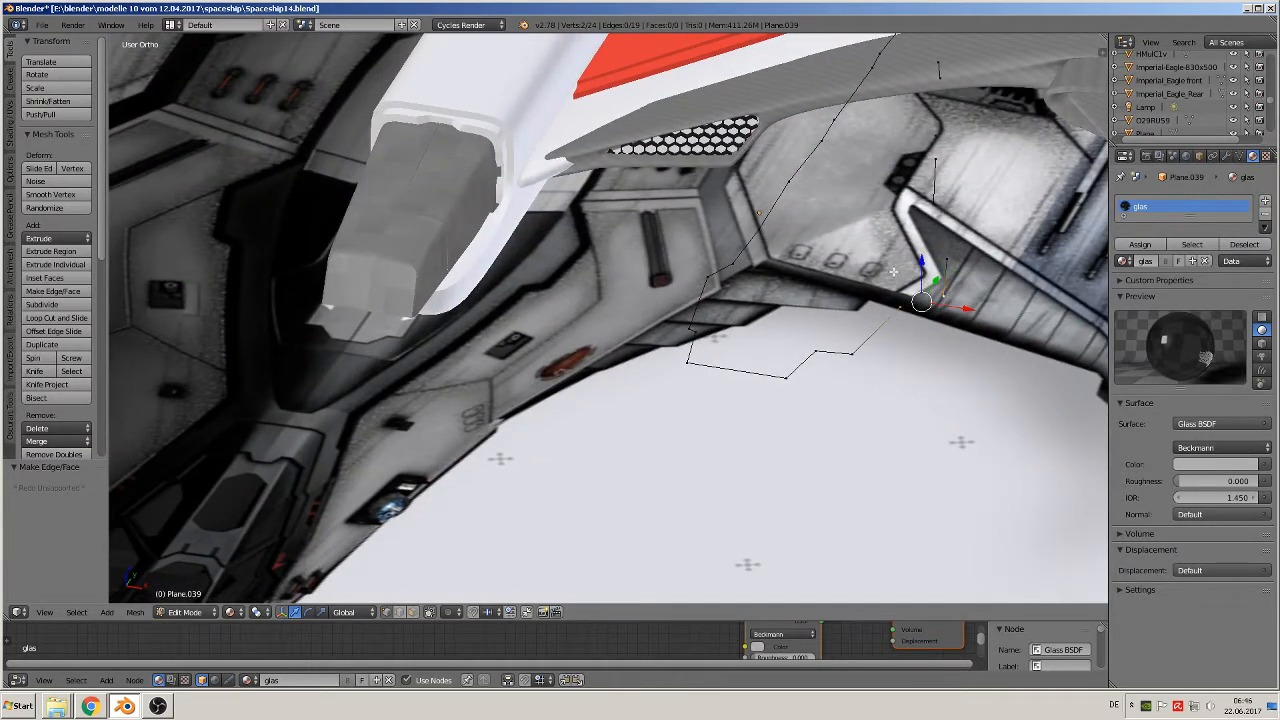
pyautogui.press('e')
pyautogui.rightClick(978, 276)
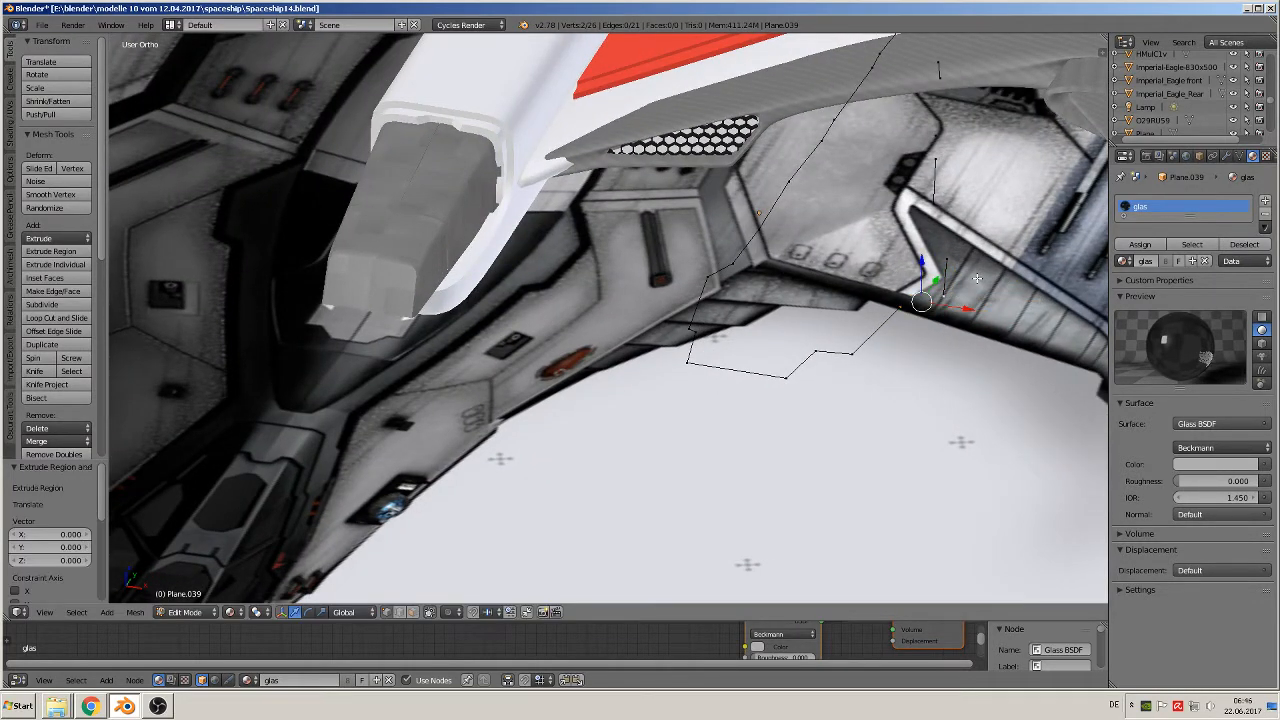
pyautogui.hotkey('ctrl', 'z')
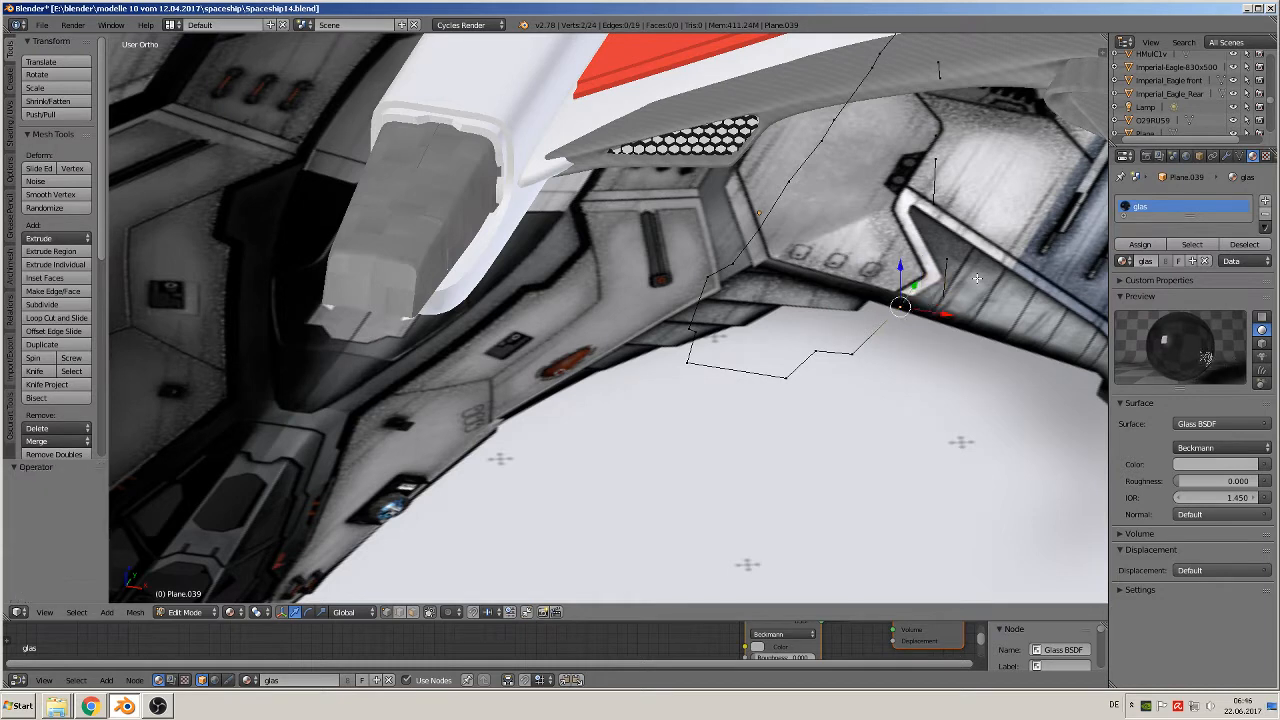
# Bridge the remaining gaps along the outline's inner side with edges, from the front segment back to the rear end
pyautogui.press('f')
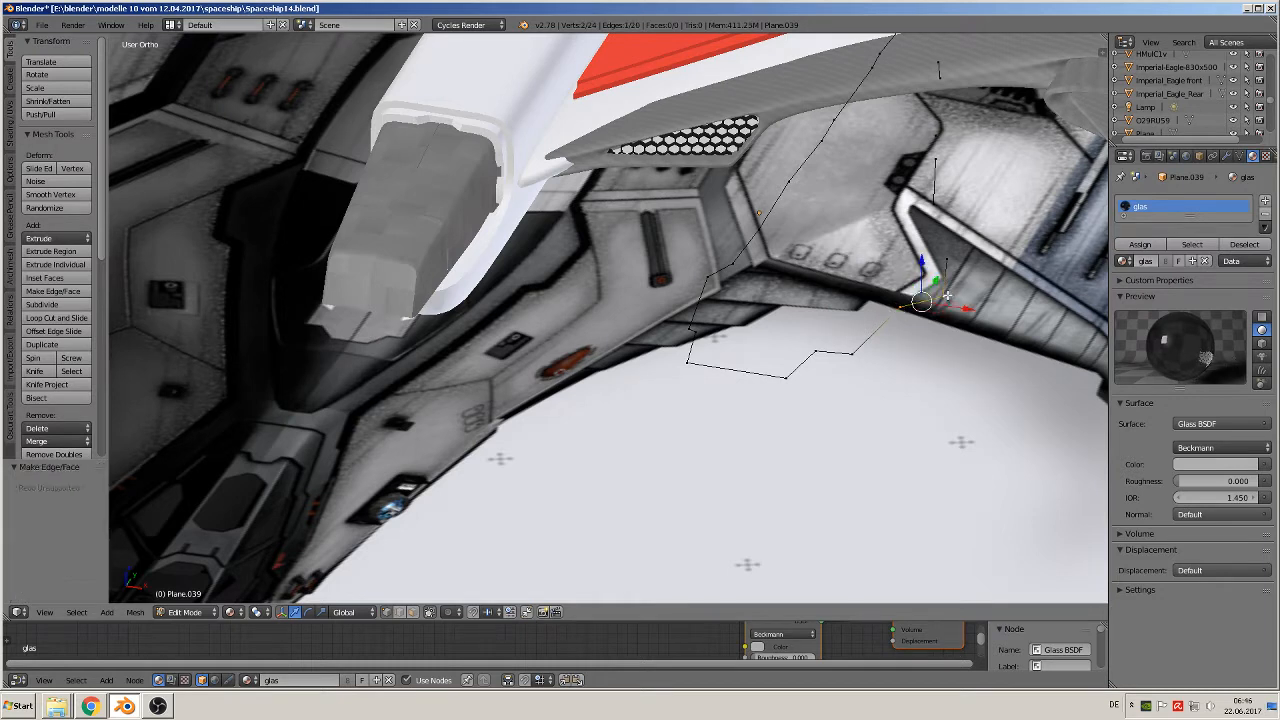
pyautogui.rightClick(949, 259)
pyautogui.keyDown('shift'); pyautogui.rightClick(931, 211); pyautogui.keyUp('shift')
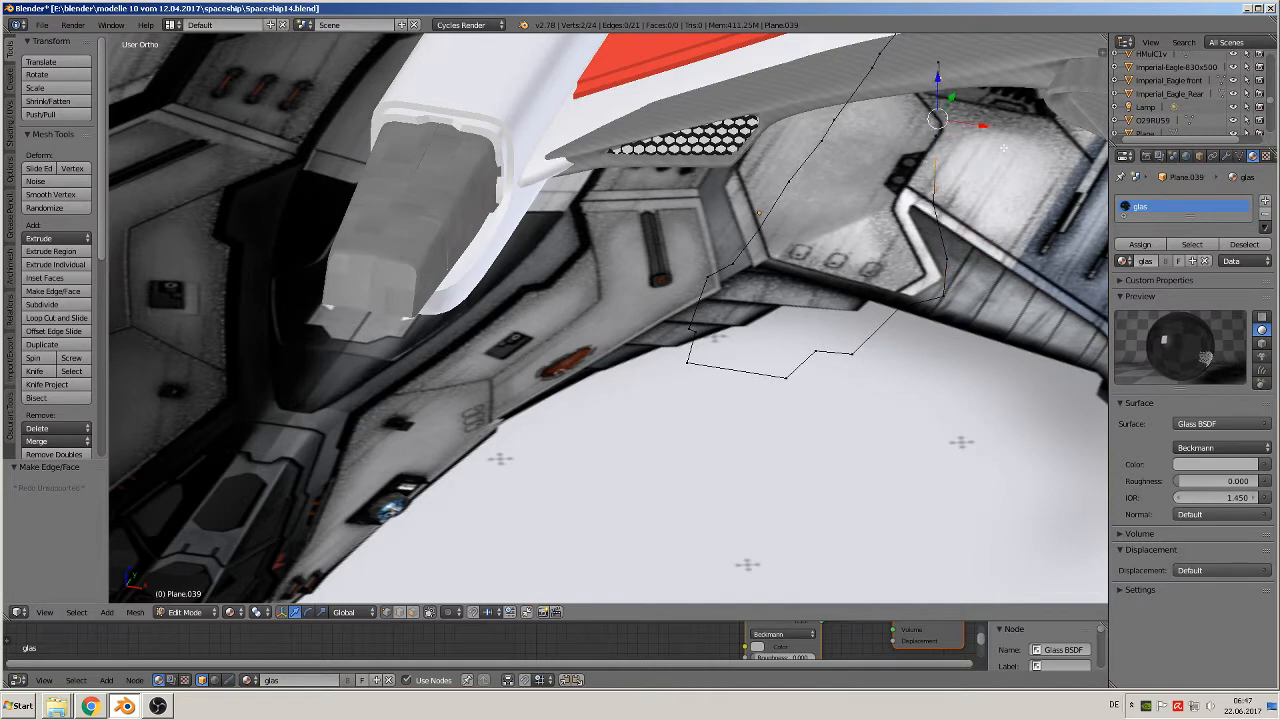
pyautogui.moveTo(927, 148); pyautogui.dragTo(812, 290, button='middle')
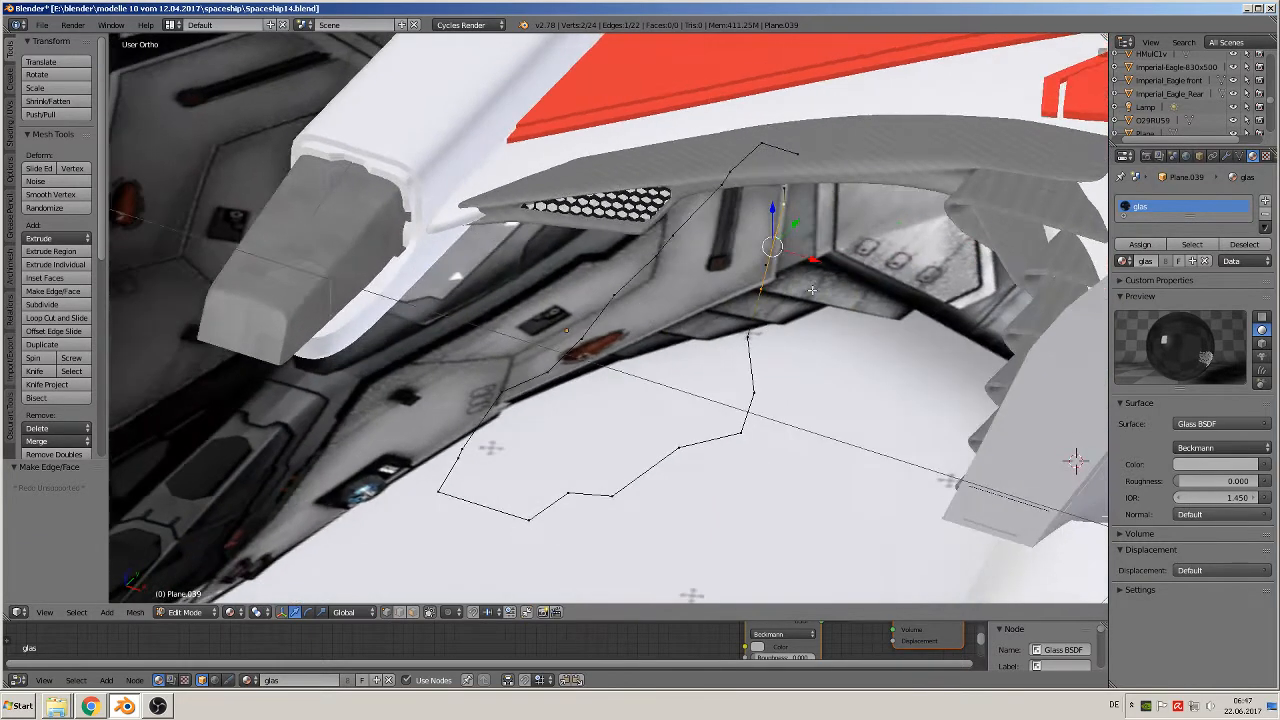
pyautogui.rightClick(792, 192)
pyautogui.keyDown('shift'); pyautogui.rightClick(806, 155); pyautogui.keyUp('shift')
pyautogui.press('f')
pyautogui.moveTo(816, 280); pyautogui.dragTo(958, 284, button='middle')
pyautogui.scroll(-6, 958, 284)
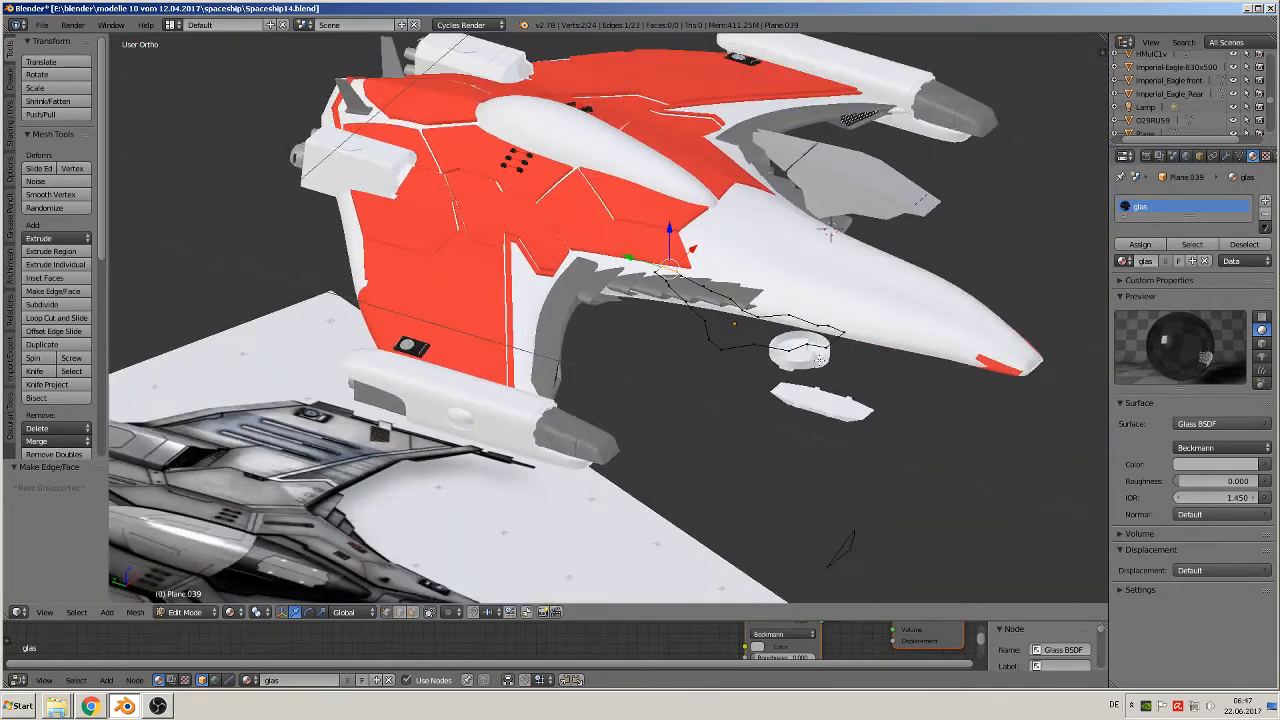
# Duplicate the outline object and move the copy by -0.501 along the Y axis
pyautogui.press('Tab')
pyautogui.moveTo(745, 332); pyautogui.dragTo(817, 352, button='middle')
pyautogui.hotkey('shift', 'd')
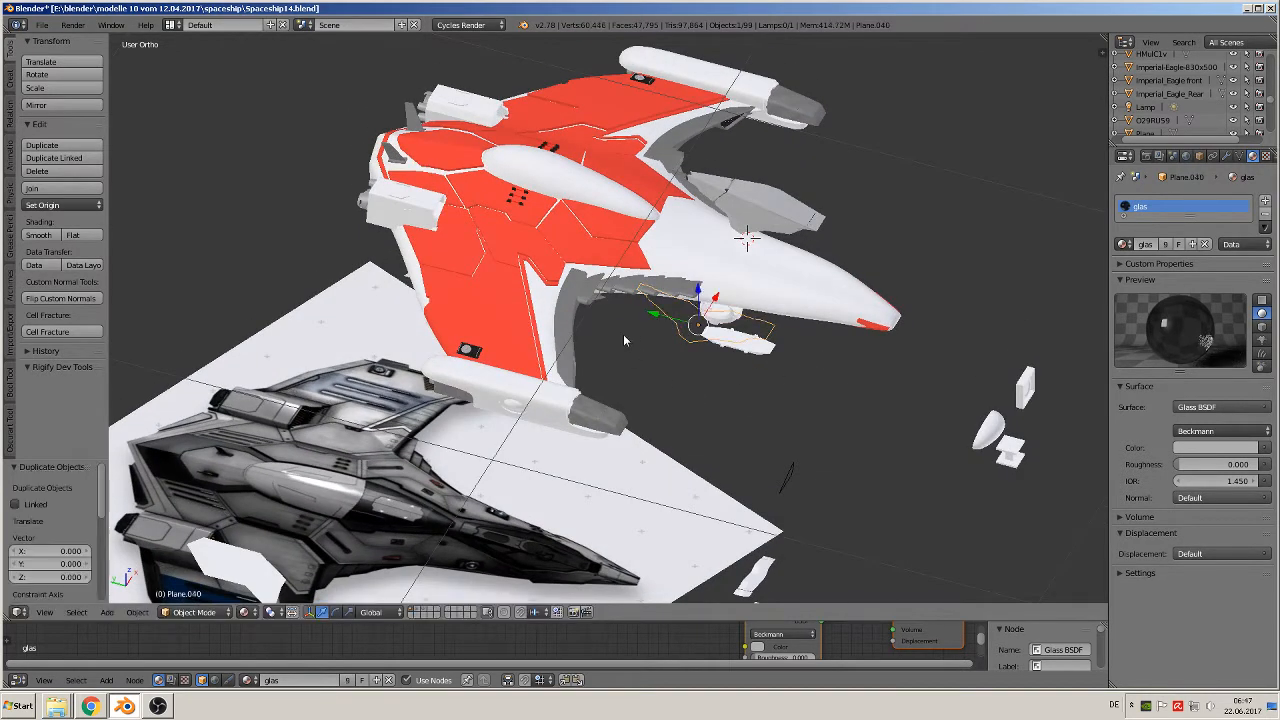
pyautogui.press('y')
pyautogui.click(900, 376)
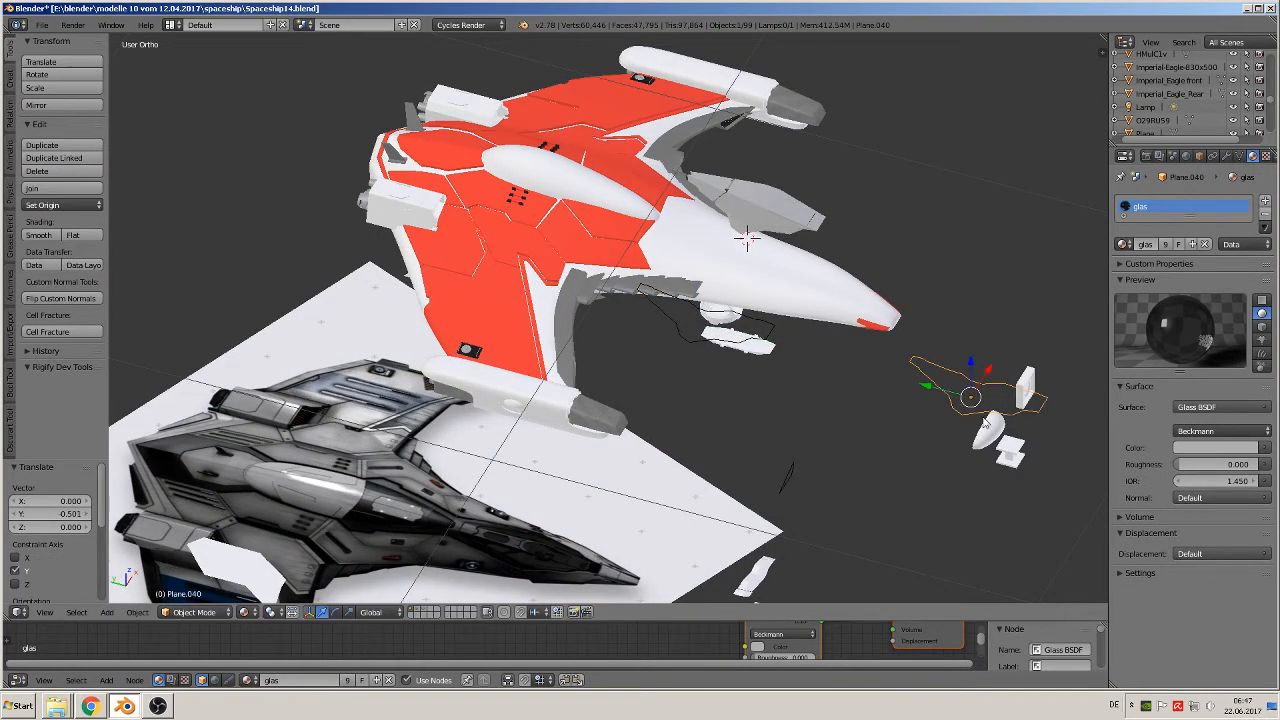
# Move the duplicated outline farther along the Y axis until it lies clear in front of the ship's nose
pyautogui.moveTo(900, 376); pyautogui.dragTo(637, 373, button='middle')
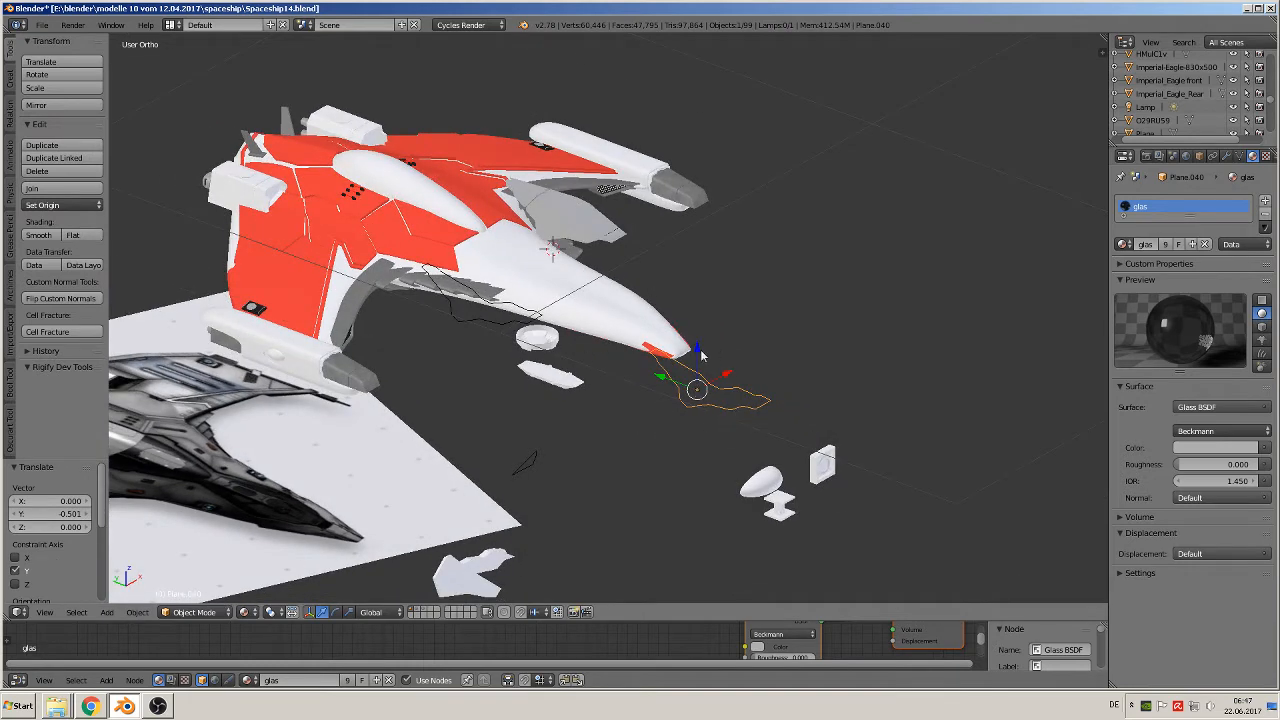
pyautogui.scroll(3, 670, 408)
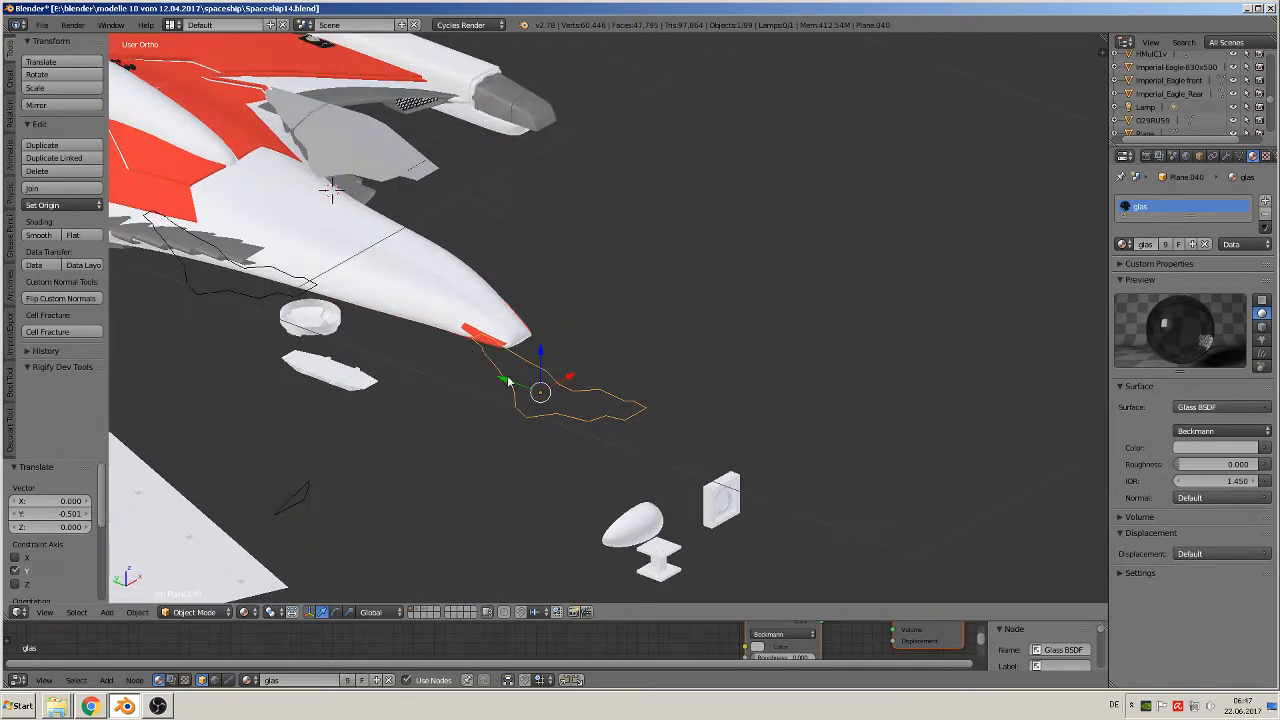
pyautogui.press('g')
pyautogui.press('y')
pyautogui.click(574, 405)
pyautogui.scroll(2, 694, 451)
# Extrude the duplicate's entire outline in top view and scale the new edges outward by 1.343
pyautogui.press('Tab')
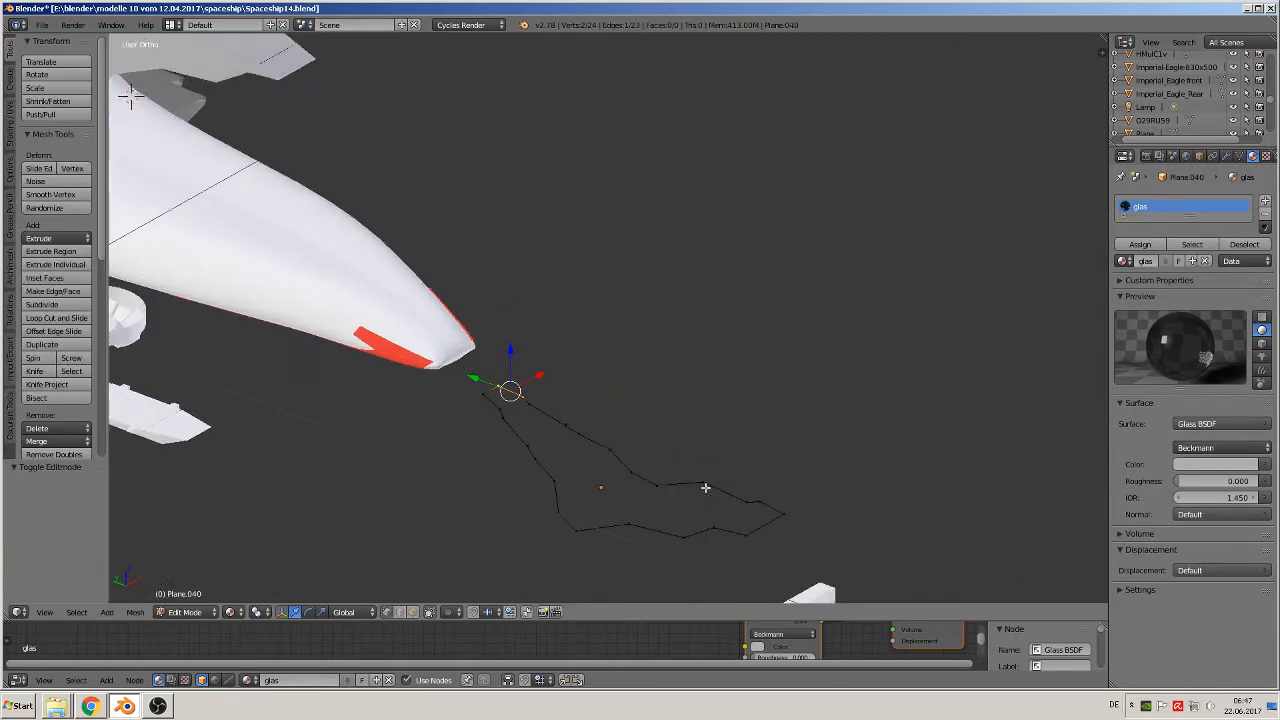
pyautogui.press('KP_7')
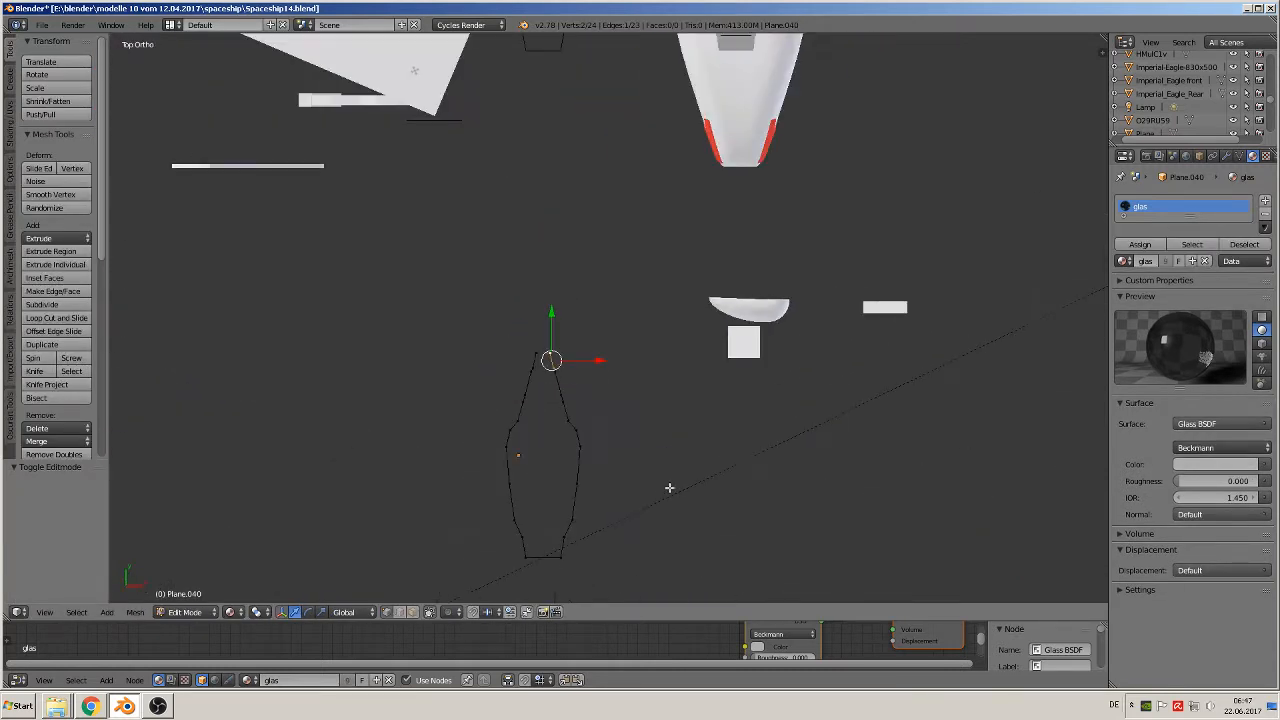
pyautogui.keyDown('shift'); pyautogui.moveTo(645, 476); pyautogui.dragTo(711, 300, button='middle'); pyautogui.keyUp('shift')
pyautogui.scroll(2, 709, 309)
pyautogui.press('a')
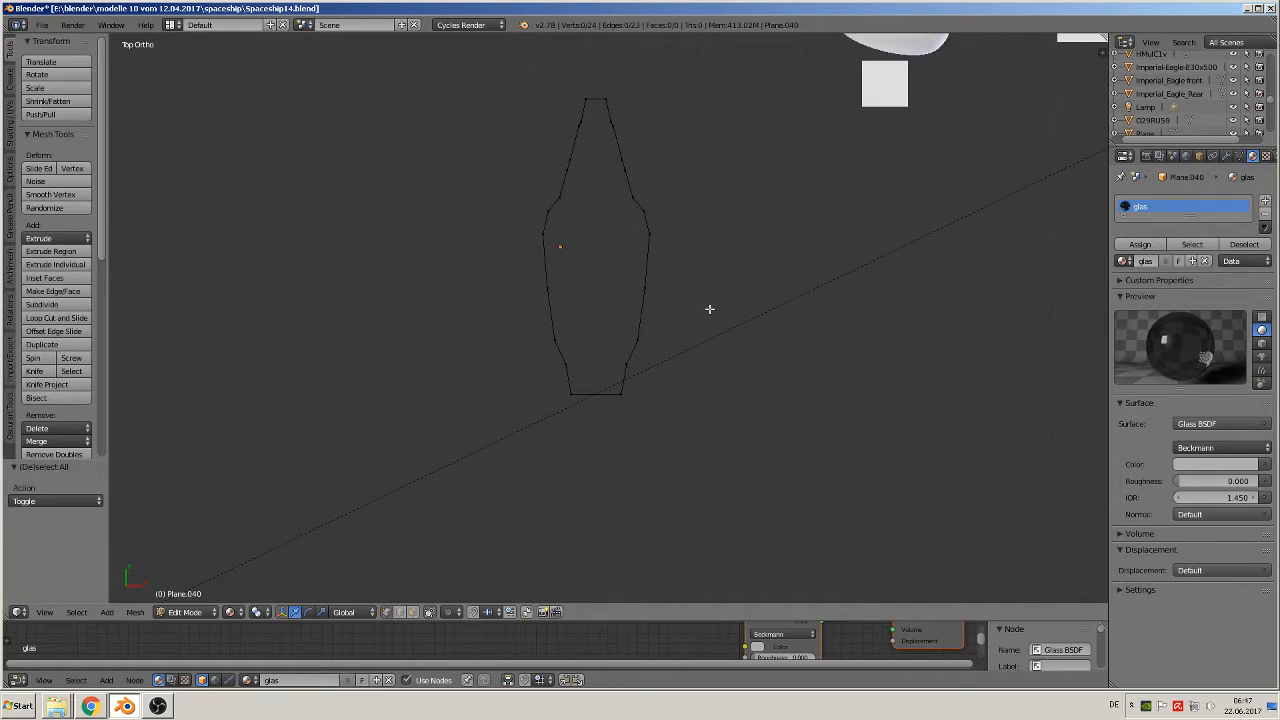
pyautogui.press('a')
pyautogui.press('e')
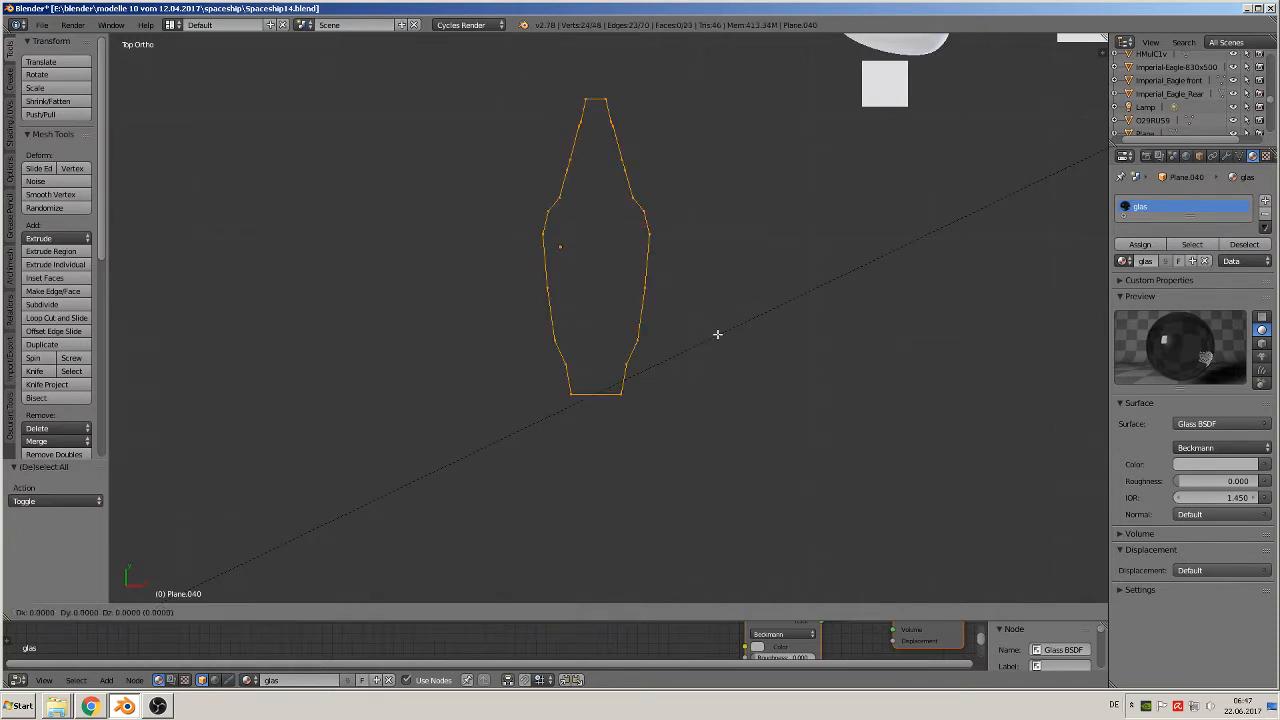
pyautogui.press('s')
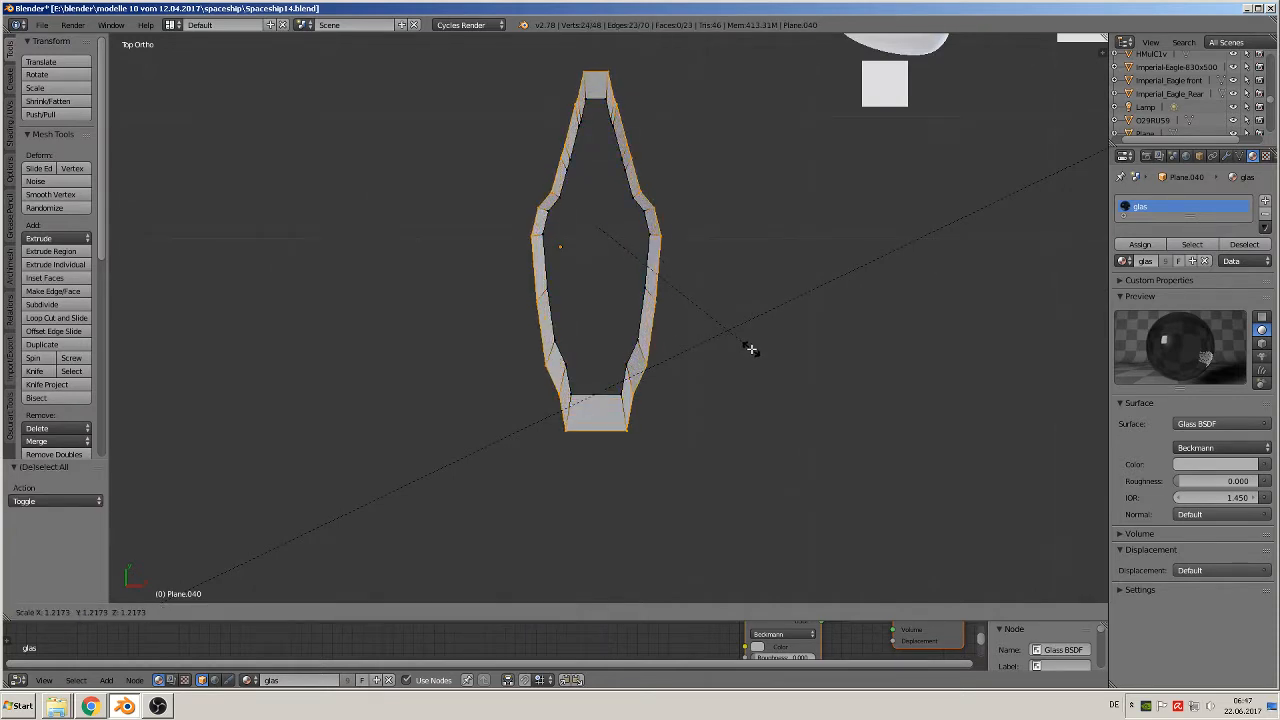
pyautogui.click(768, 358)
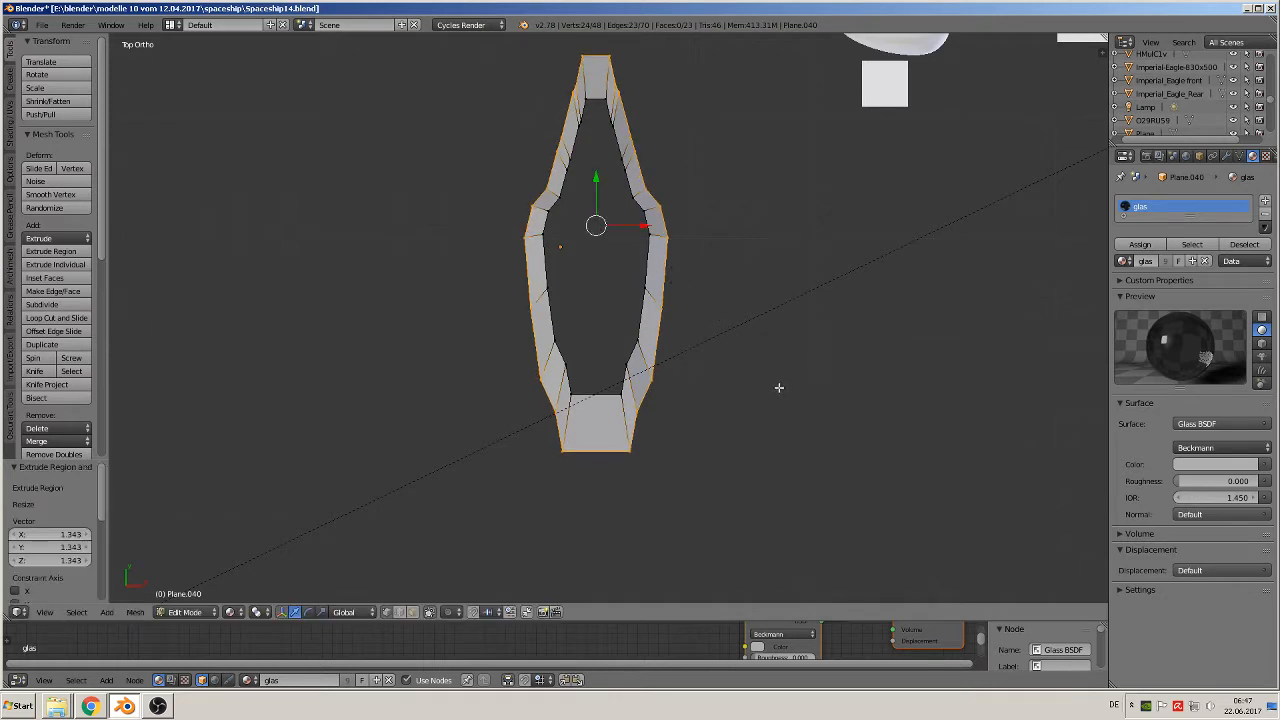
# Scale the extruded outer edge by 0.826 along Y to narrow the strip at both ends
pyautogui.press('s')
pyautogui.press('y')
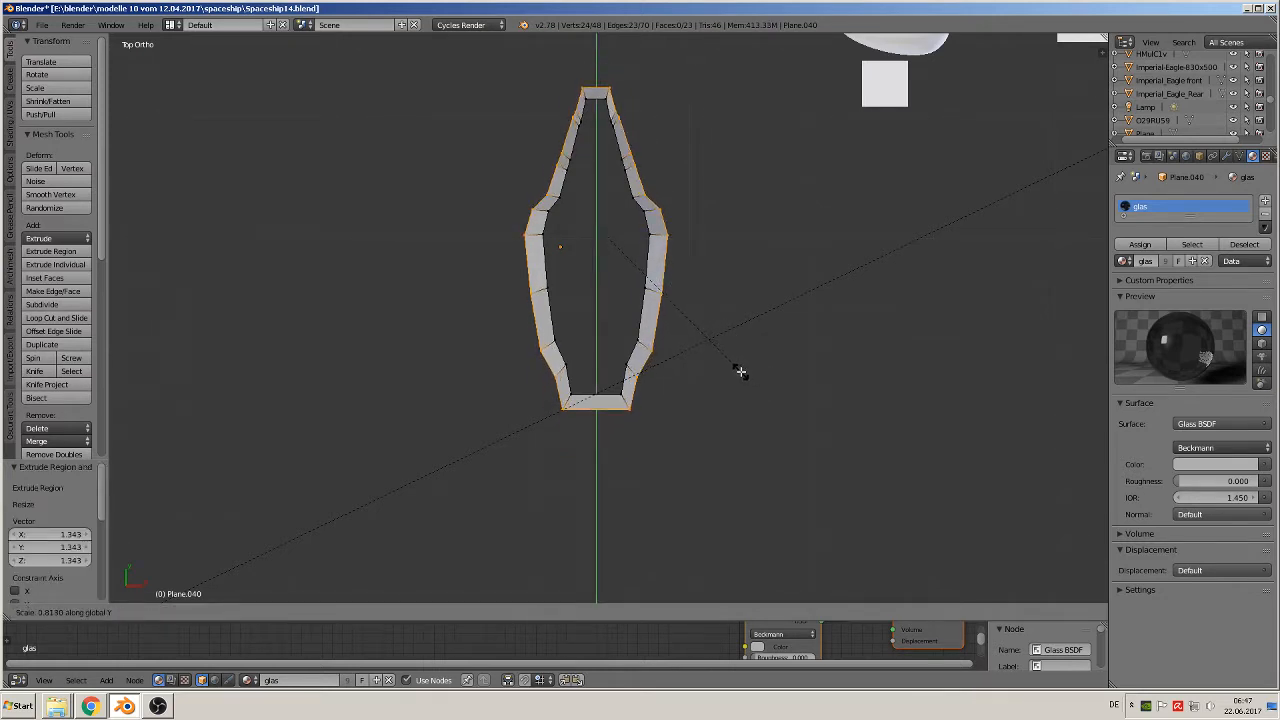
pyautogui.click(743, 371)
pyautogui.moveTo(743, 371); pyautogui.dragTo(825, 368, button='middle')
pyautogui.press('KP_7')
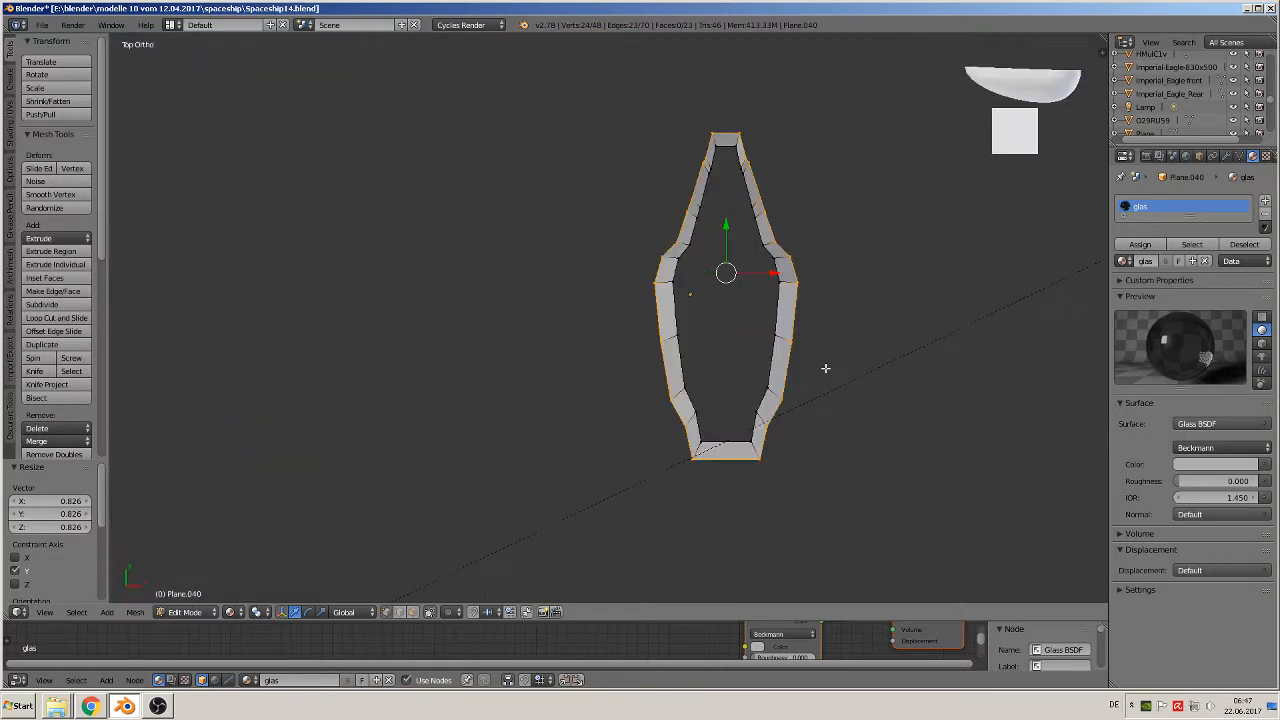
# Flatten the outer vertices at the strip's narrow rear end to zero along Y and move them 0.012 along Y
pyautogui.keyDown('shift'); pyautogui.moveTo(717, 150); pyautogui.dragTo(611, 243, button='middle'); pyautogui.keyUp('shift')
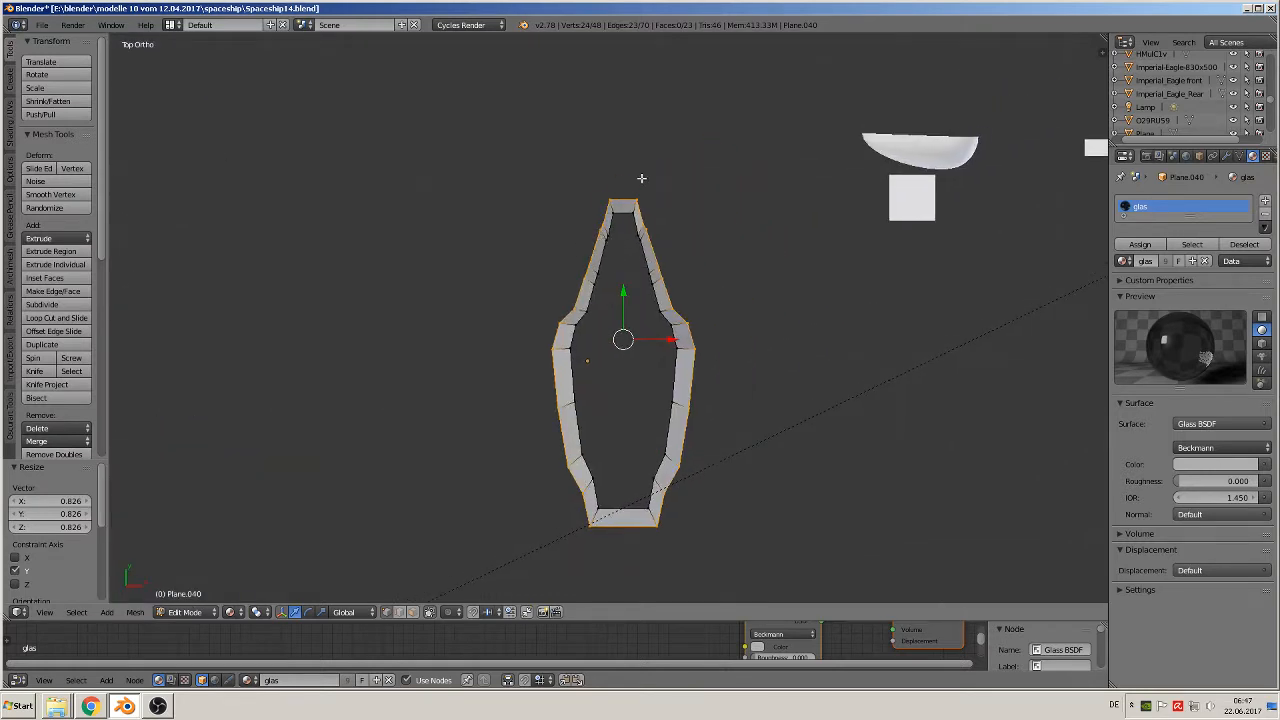
pyautogui.rightClick(600, 214)
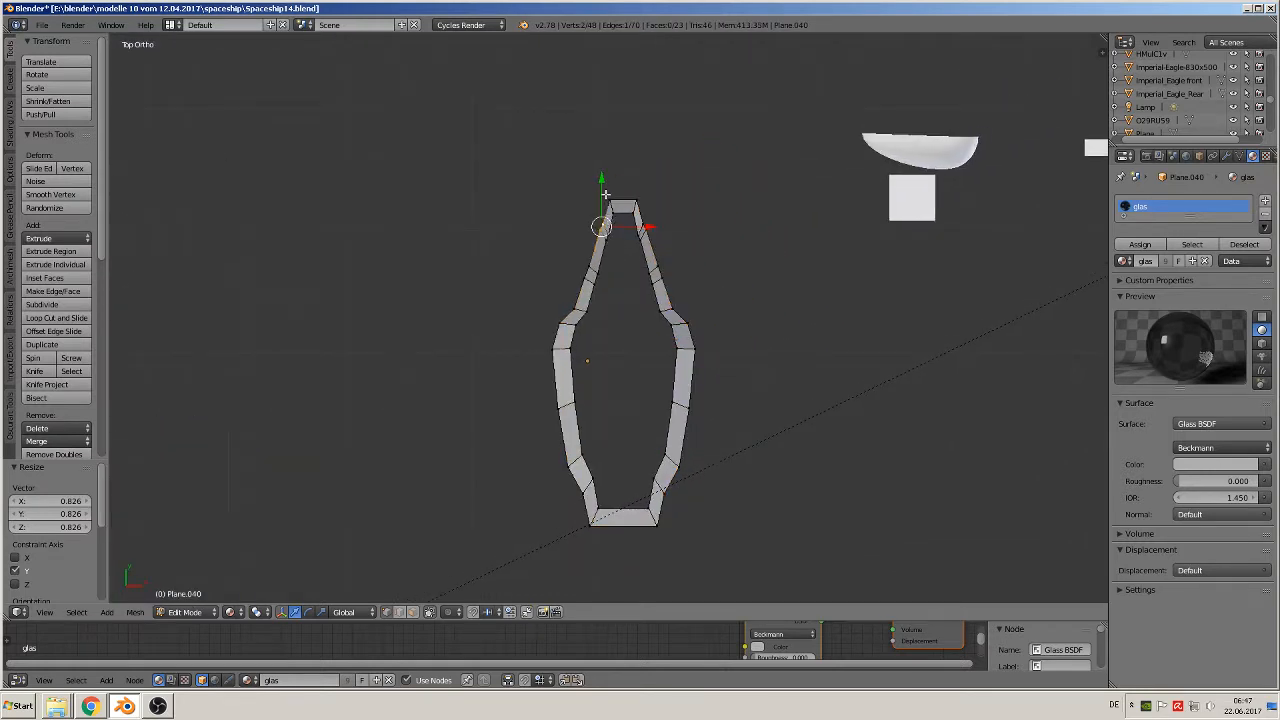
pyautogui.keyDown('shift'); pyautogui.rightClick(636, 205); pyautogui.keyUp('shift')
pyautogui.keyDown('shift'); pyautogui.rightClick(646, 228); pyautogui.keyUp('shift')
pyautogui.press('s')
pyautogui.press('y')
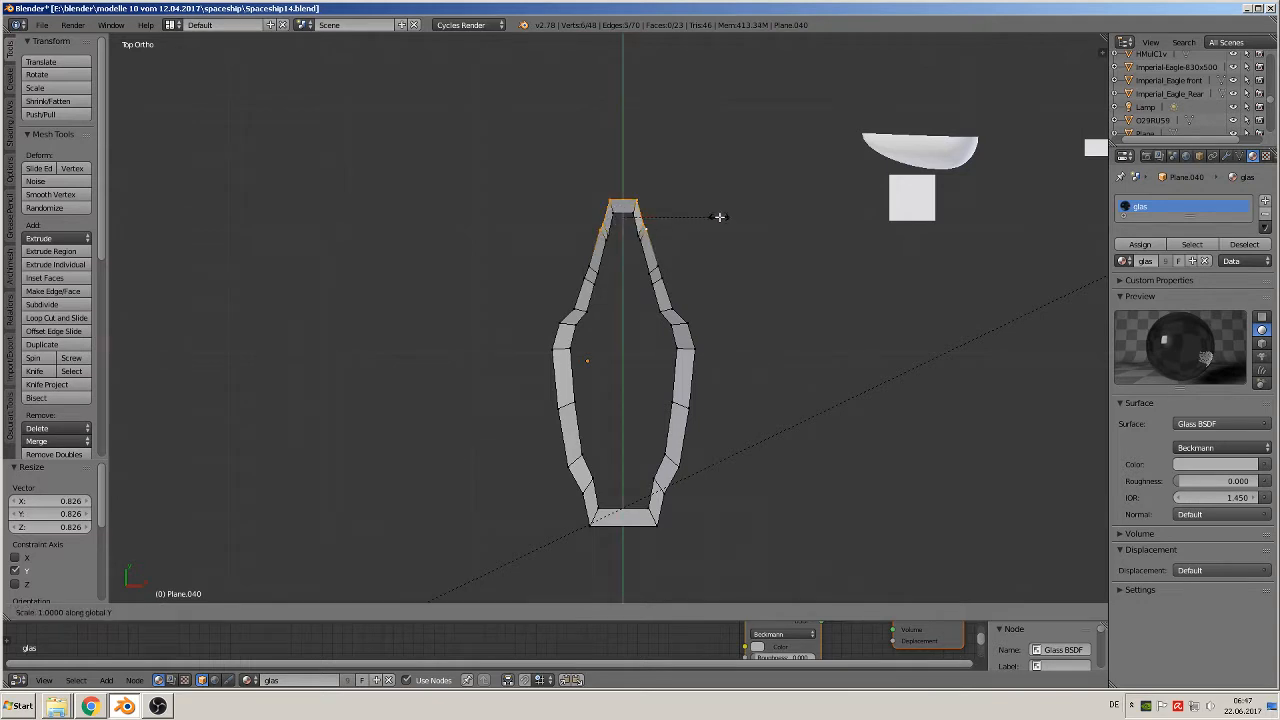
pyautogui.press('0')
pyautogui.press('Return')
pyautogui.moveTo(627, 173); pyautogui.dragTo(626, 159)
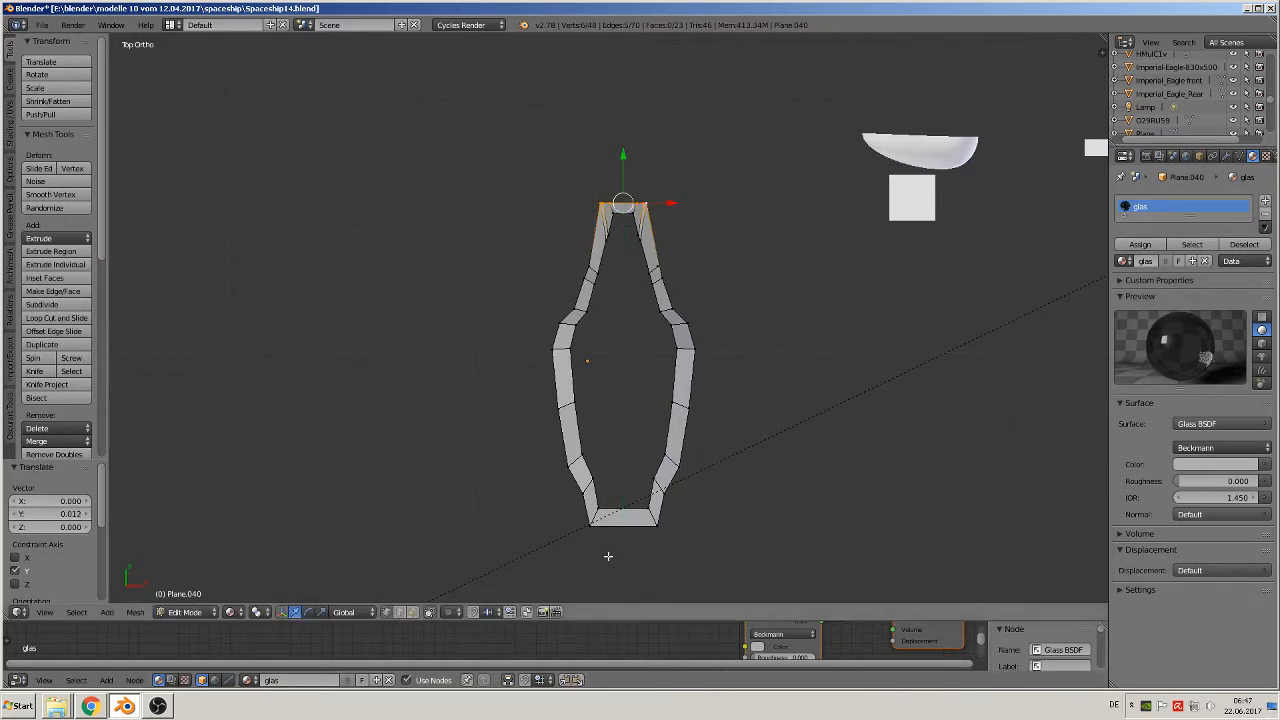
# Flatten the four outer vertices at the strip's front end to zero along Y and move them -0.015 along Y
pyautogui.rightClick(581, 493)
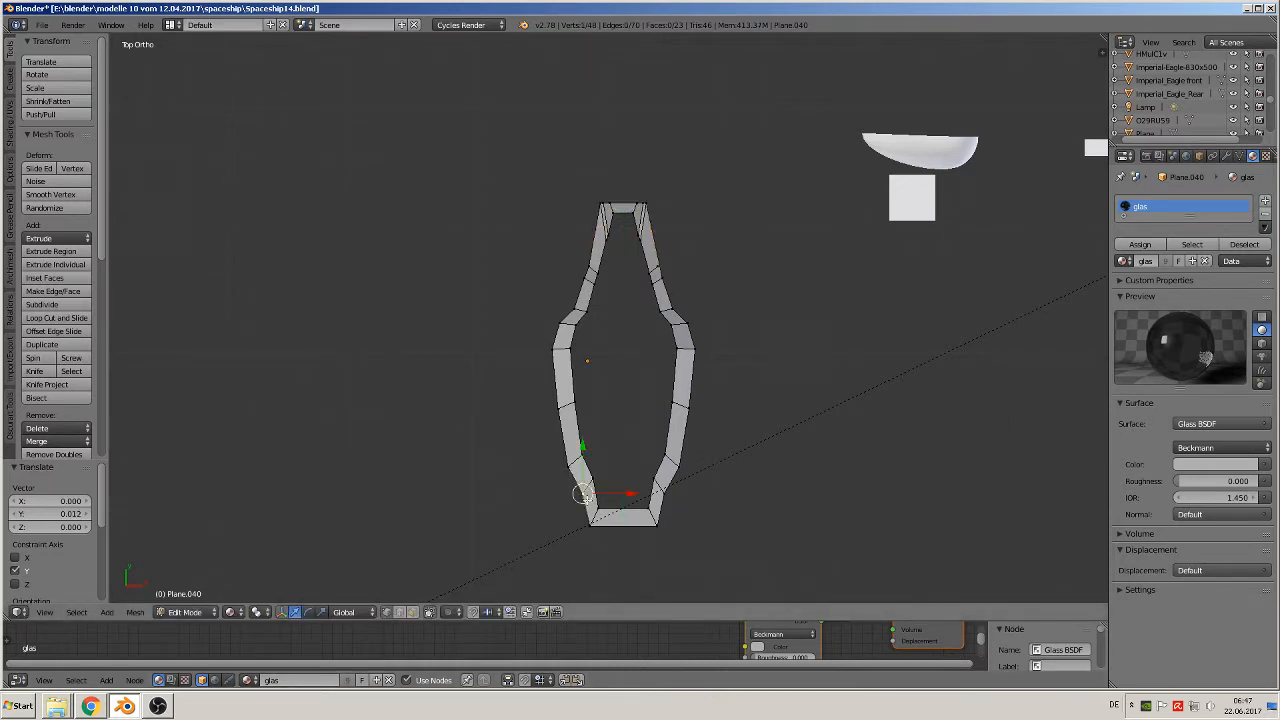
pyautogui.keyDown('shift'); pyautogui.rightClick(588, 518); pyautogui.keyUp('shift')
pyautogui.keyDown('shift'); pyautogui.rightClick(658, 521); pyautogui.keyUp('shift')
pyautogui.keyDown('shift'); pyautogui.rightClick(662, 492); pyautogui.keyUp('shift')
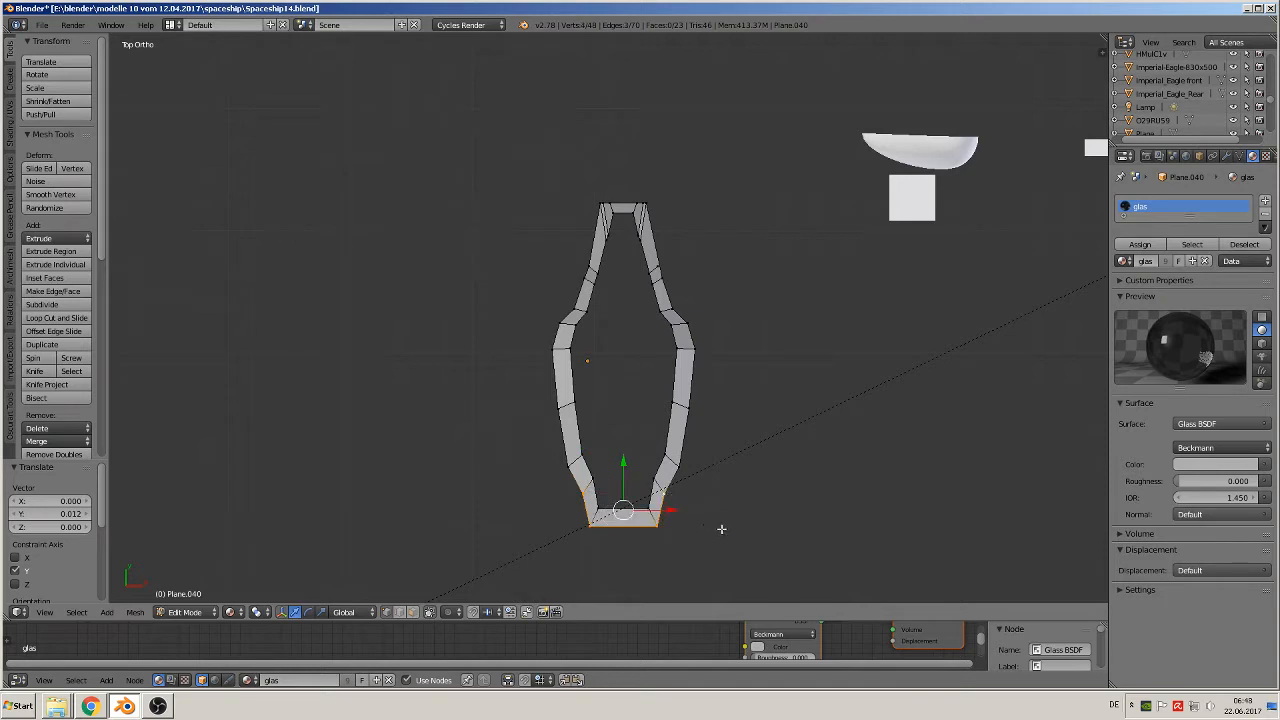
pyautogui.press('s')
pyautogui.press('y')
pyautogui.press('0')
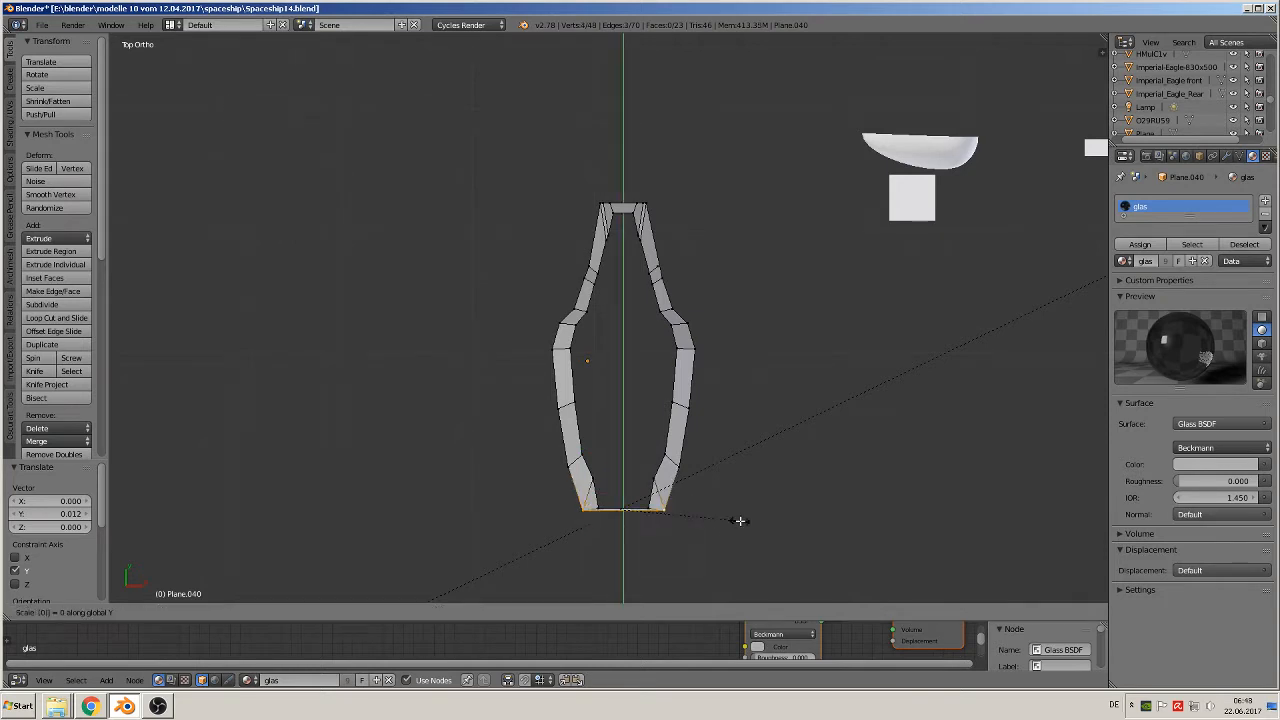
pyautogui.press('Return')
pyautogui.press('g')
pyautogui.press('y')
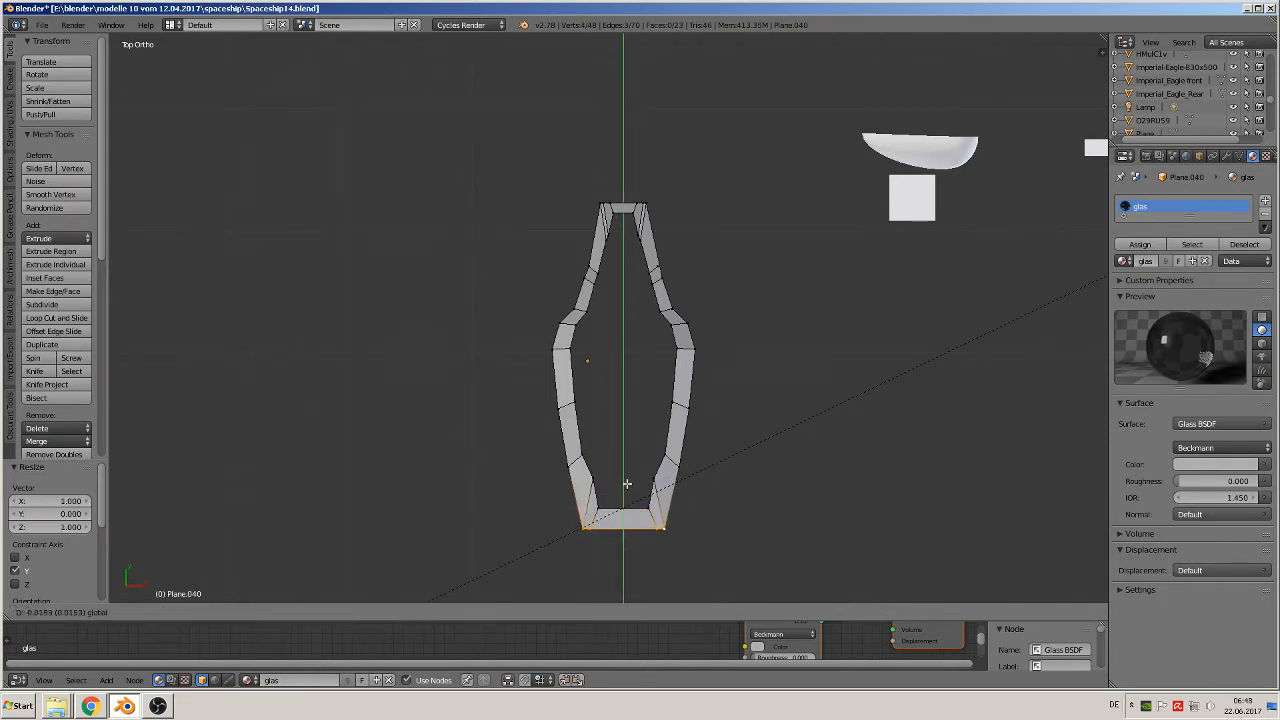
pyautogui.click(627, 484)
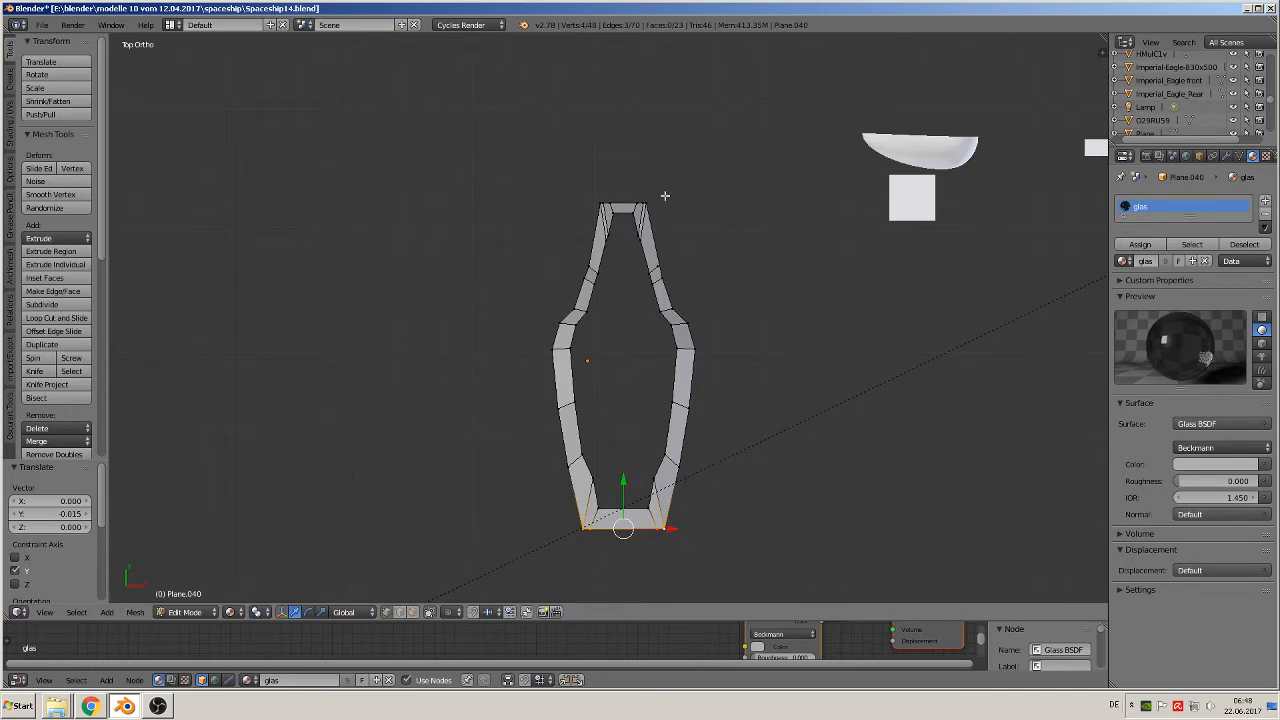
# Delete the two stray vertices along the strip's +X side, between the narrow rear end and the first bend
pyautogui.scroll(4, 711, 272)
pyautogui.rightClick(757, 162)
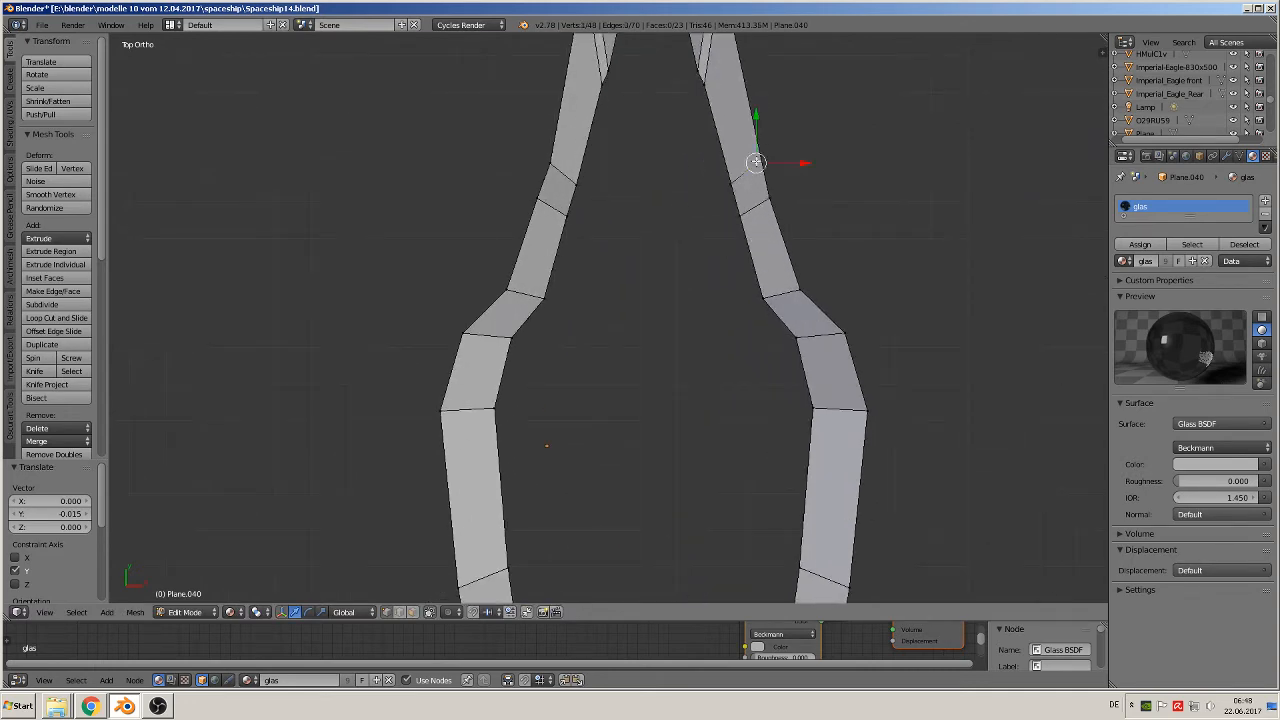
pyautogui.moveTo(827, 189); pyautogui.dragTo(685, 245, button='middle')
pyautogui.keyDown('shift'); pyautogui.rightClick(589, 251); pyautogui.keyUp('shift')
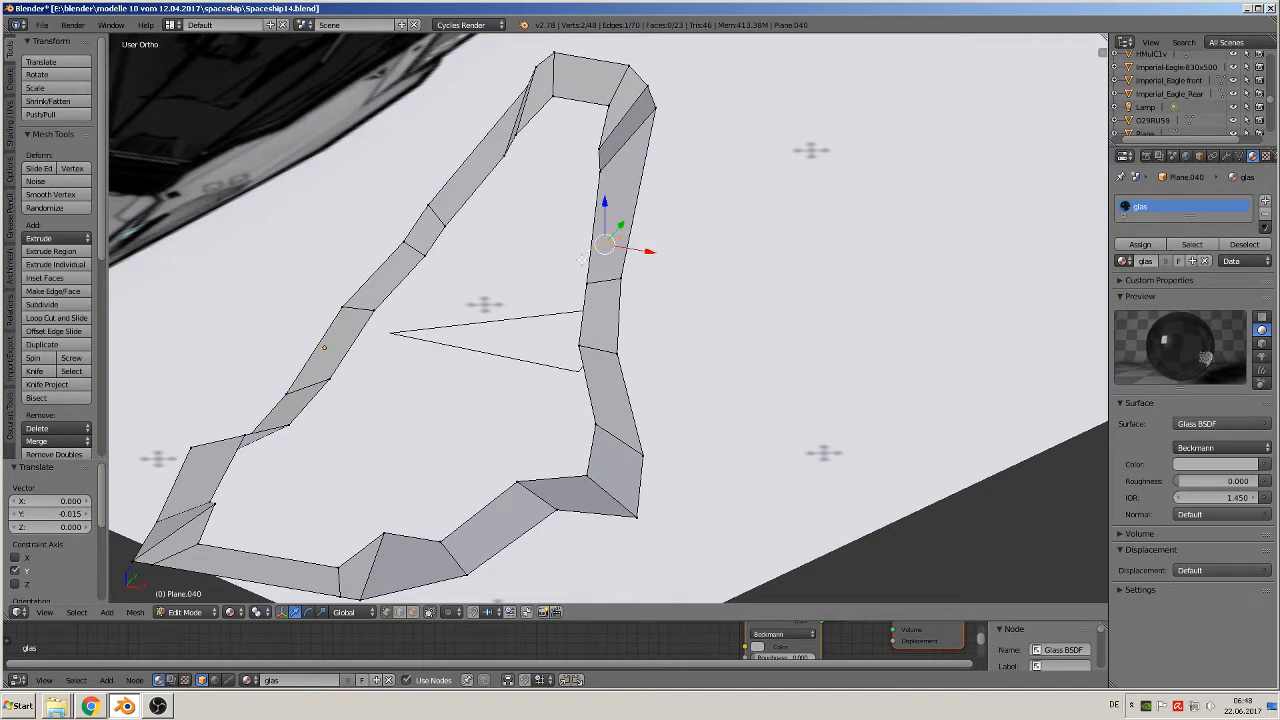
pyautogui.press('x')
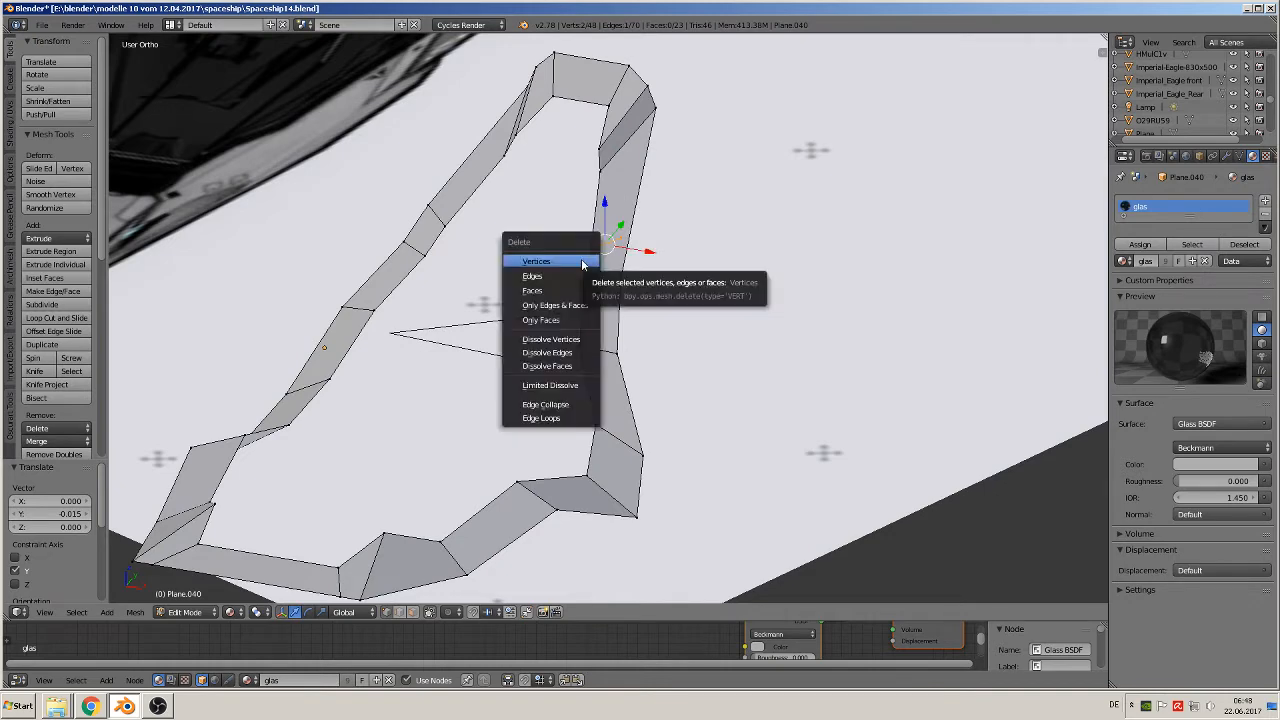
pyautogui.click(584, 256)
pyautogui.moveTo(584, 256); pyautogui.dragTo(624, 291, button='middle')
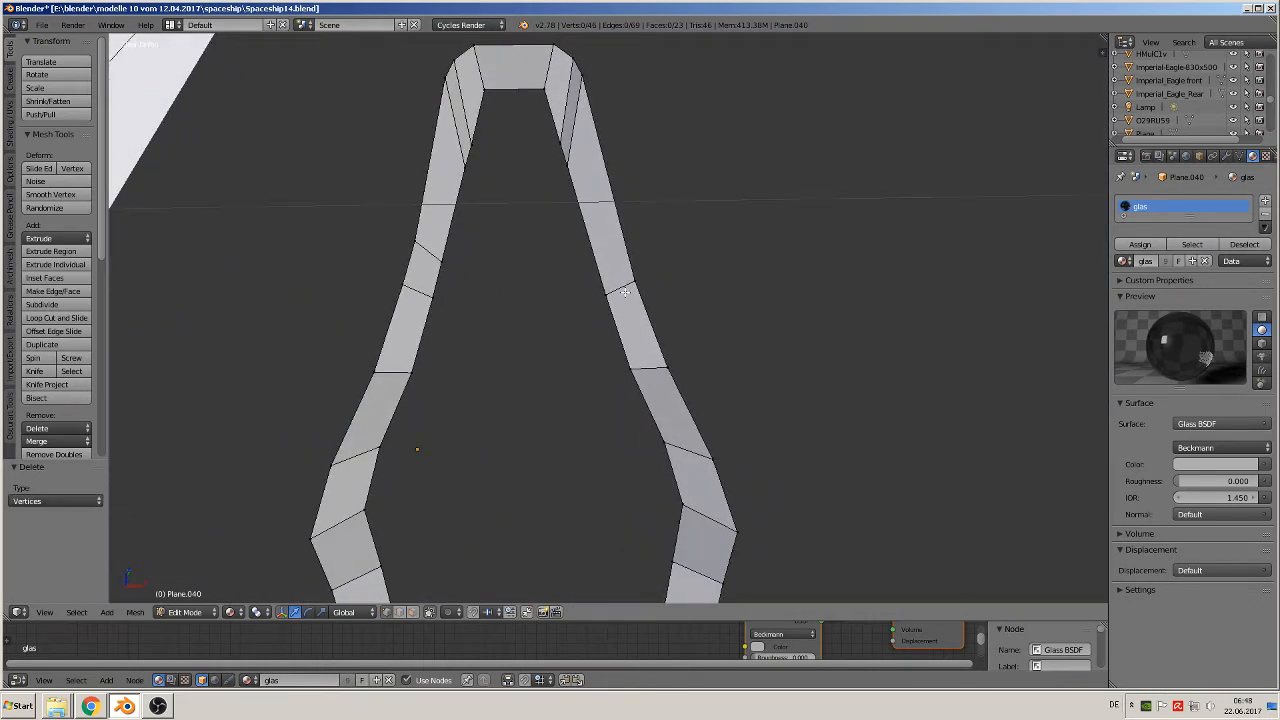
# Knife-cut a new edge across the strip's +X side near the narrow rear, roughly opposite the matching edge on the other side
pyautogui.scroll(-2, 621, 292)
pyautogui.scroll(-1, 620, 295)
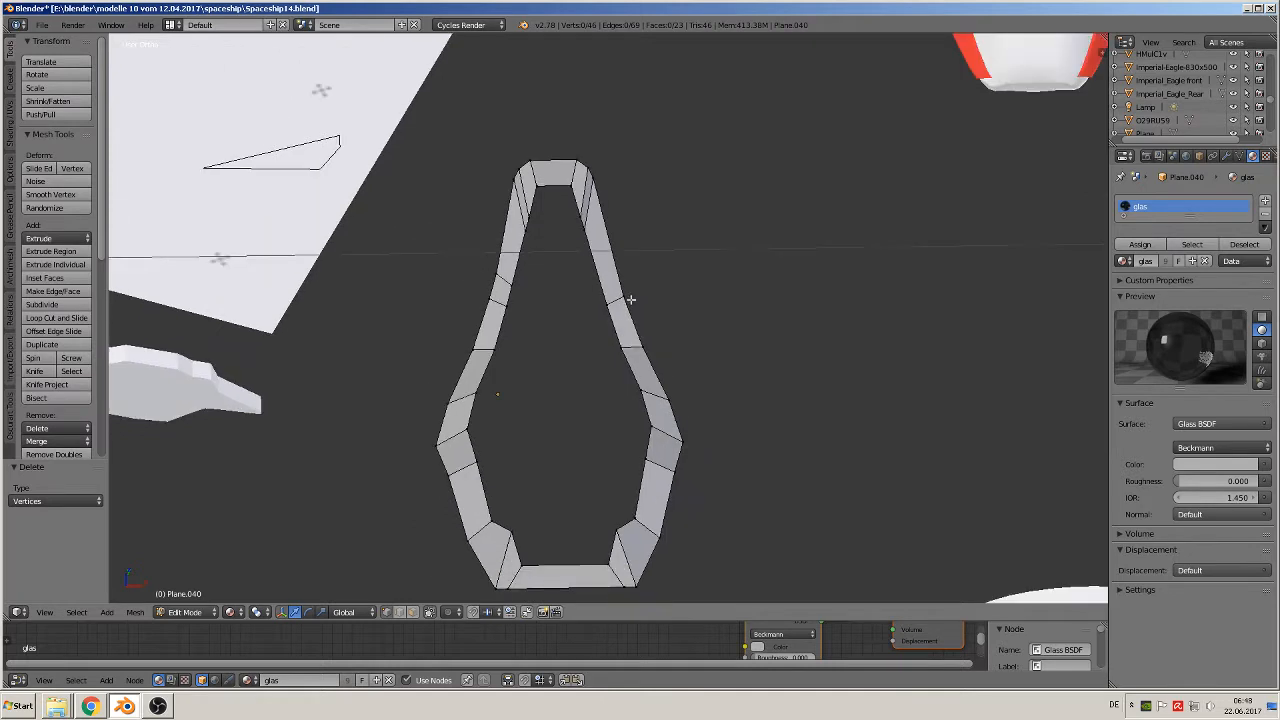
pyautogui.scroll(2, 631, 299)
pyautogui.scroll(1, 480, 274)
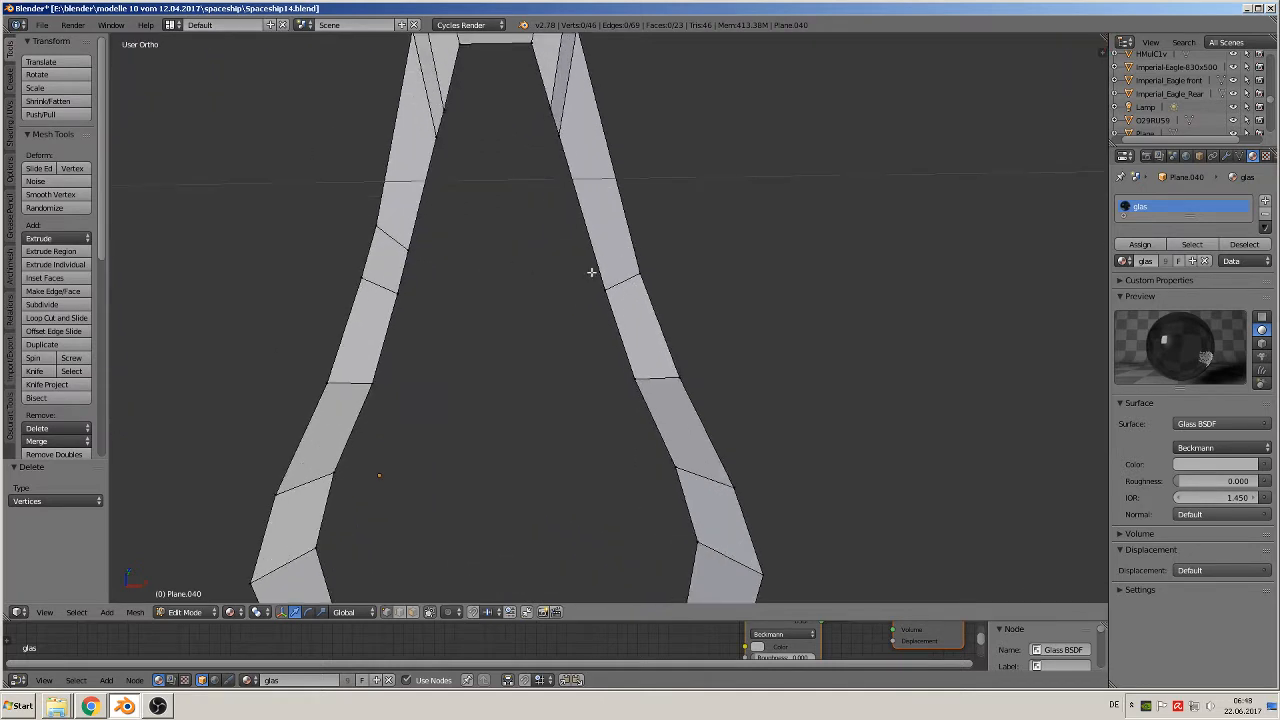
pyautogui.click(36, 370)
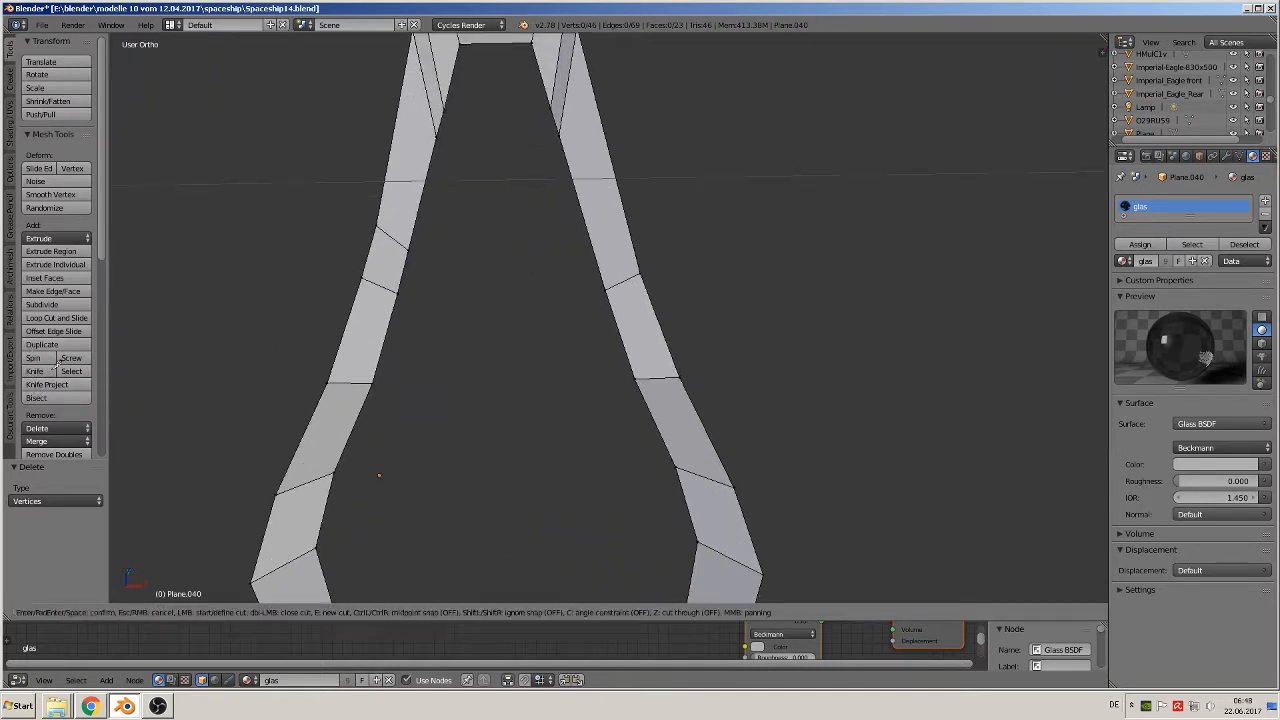
pyautogui.click(592, 248)
pyautogui.click(627, 226)
pyautogui.press('Return')
pyautogui.scroll(-4, 665, 280)
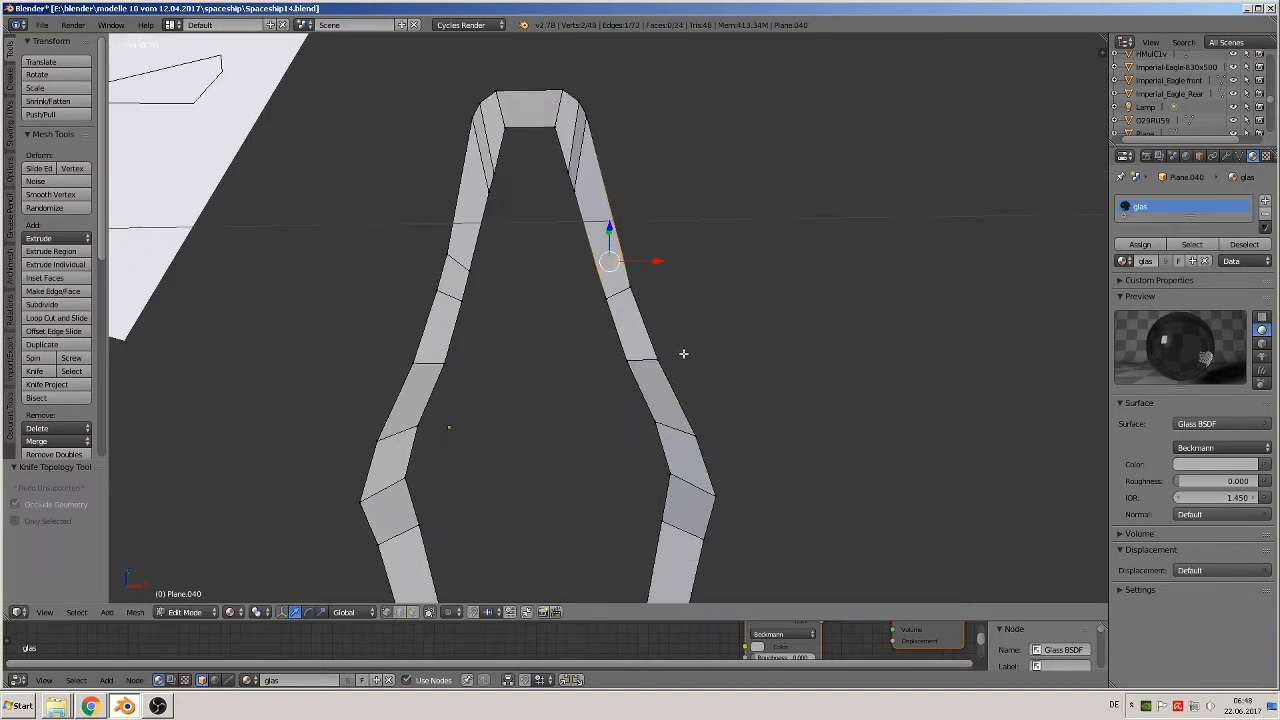
pyautogui.press('a')
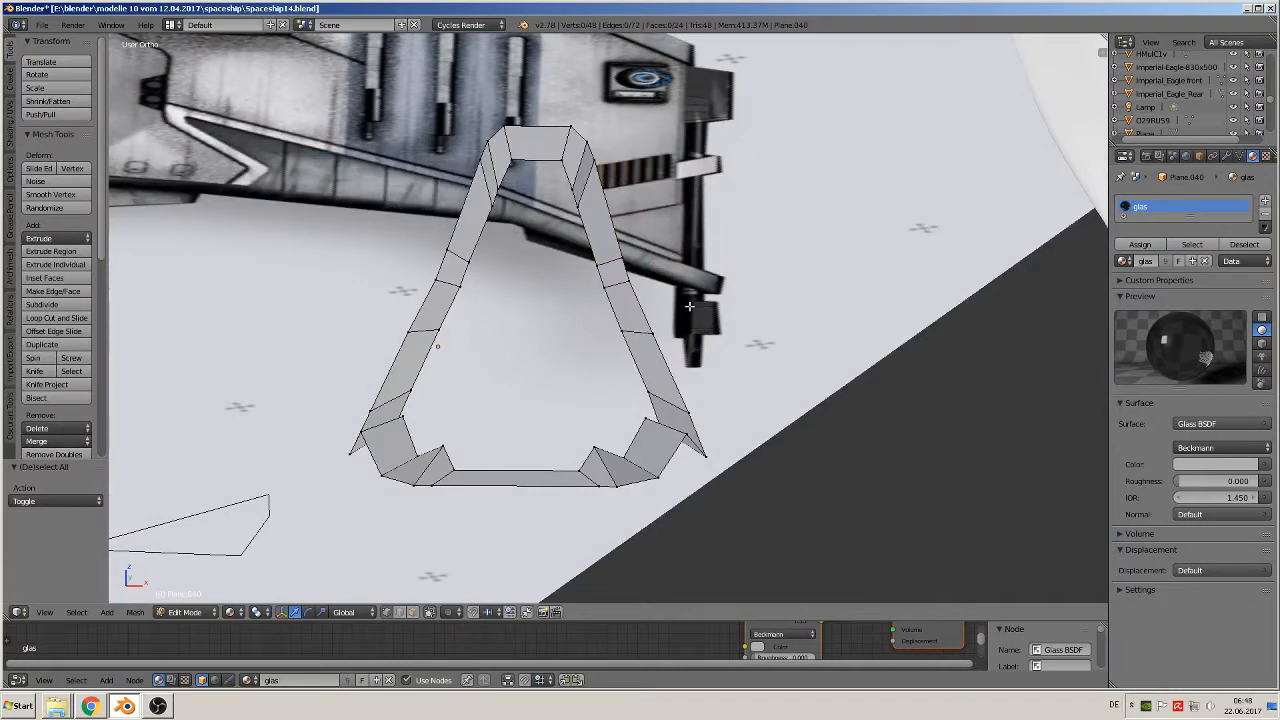
# Flatten the nine outer vertices along the strip's +X side to zero along X in top view
pyautogui.press('KP_7')
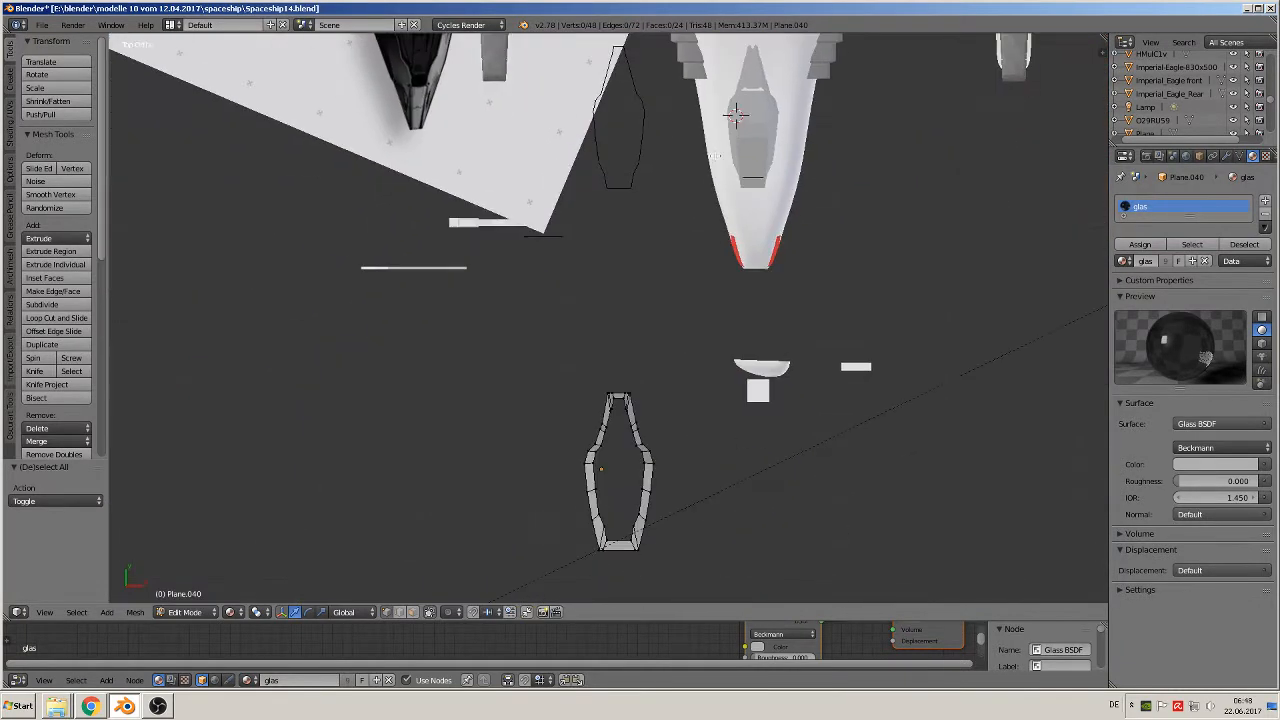
pyautogui.scroll(5, 749, 380)
pyautogui.keyDown('shift'); pyautogui.moveTo(749, 380); pyautogui.dragTo(503, 140, button='middle'); pyautogui.keyUp('shift')
pyautogui.scroll(2, 509, 217)
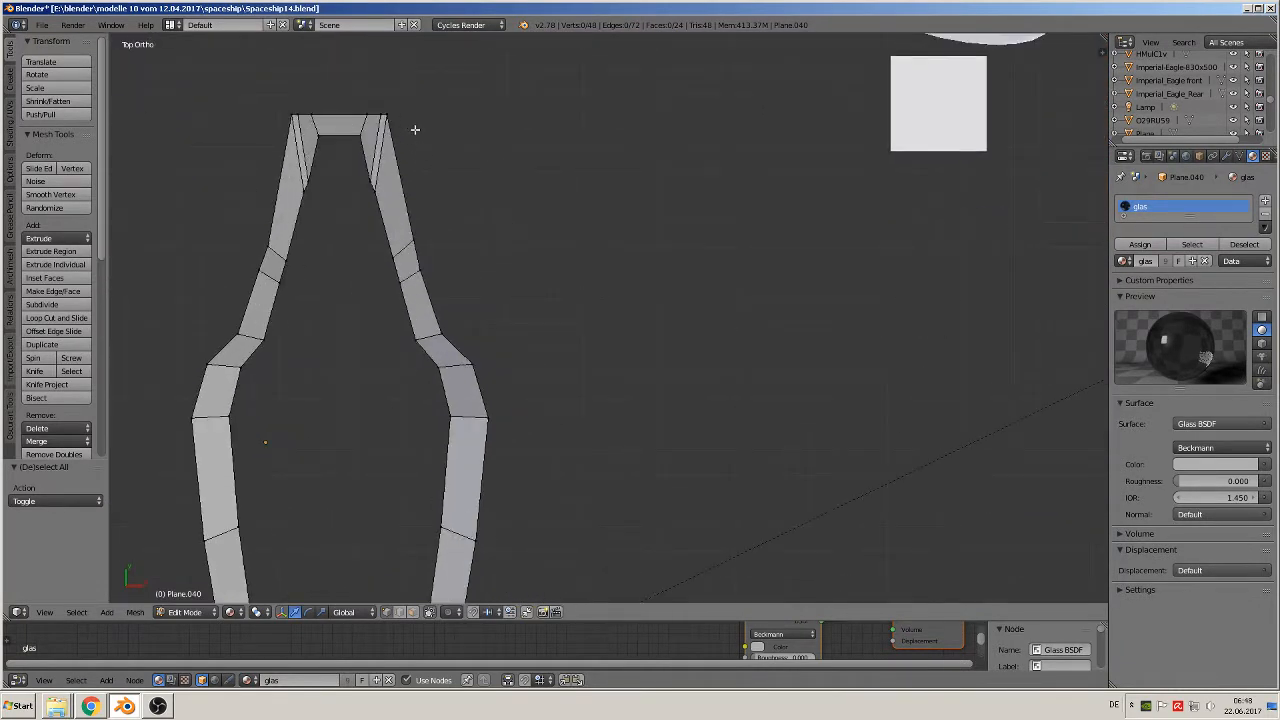
pyautogui.rightClick(404, 117)
pyautogui.keyDown('shift'); pyautogui.rightClick(428, 236); pyautogui.keyUp('shift')
pyautogui.keyDown('shift'); pyautogui.rightClick(433, 261); pyautogui.keyUp('shift')
pyautogui.keyDown('shift'); pyautogui.rightClick(468, 324); pyautogui.keyUp('shift')
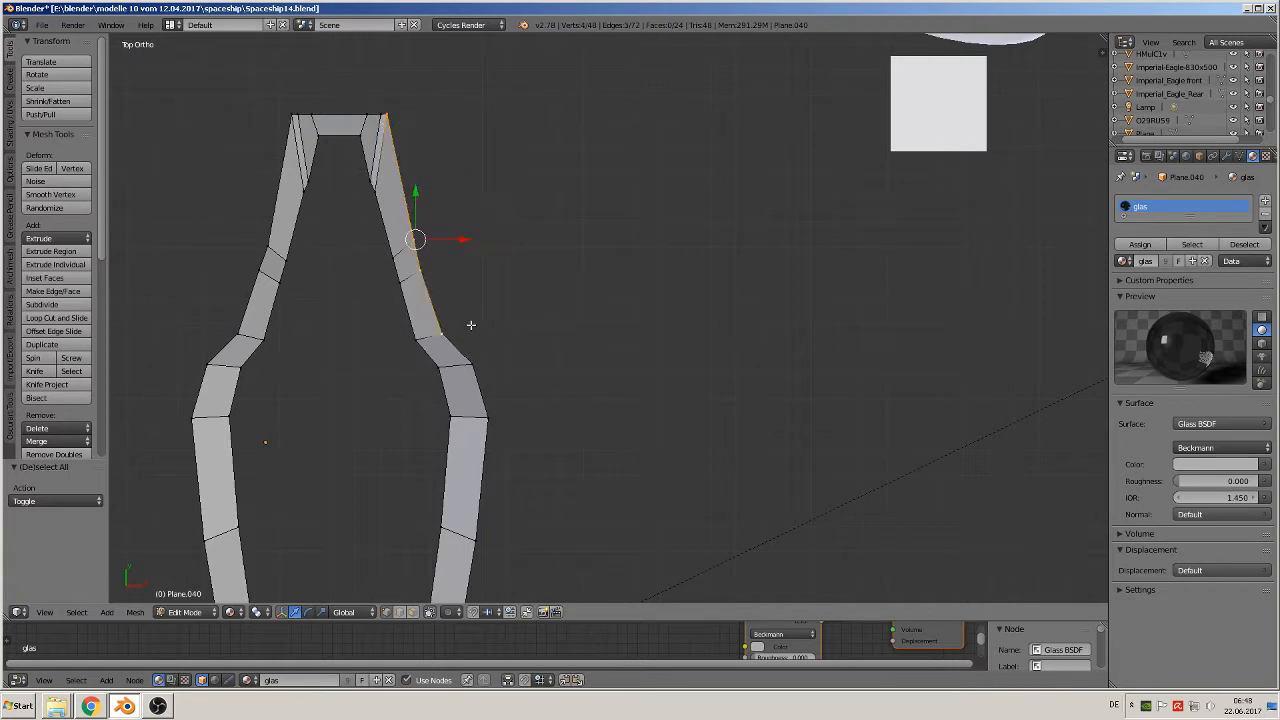
pyautogui.keyDown('shift'); pyautogui.rightClick(503, 390); pyautogui.keyUp('shift')
pyautogui.keyDown('shift'); pyautogui.rightClick(466, 437); pyautogui.keyUp('shift')
pyautogui.keyDown('shift'); pyautogui.moveTo(466, 437); pyautogui.dragTo(585, 319, button='middle'); pyautogui.keyUp('shift')
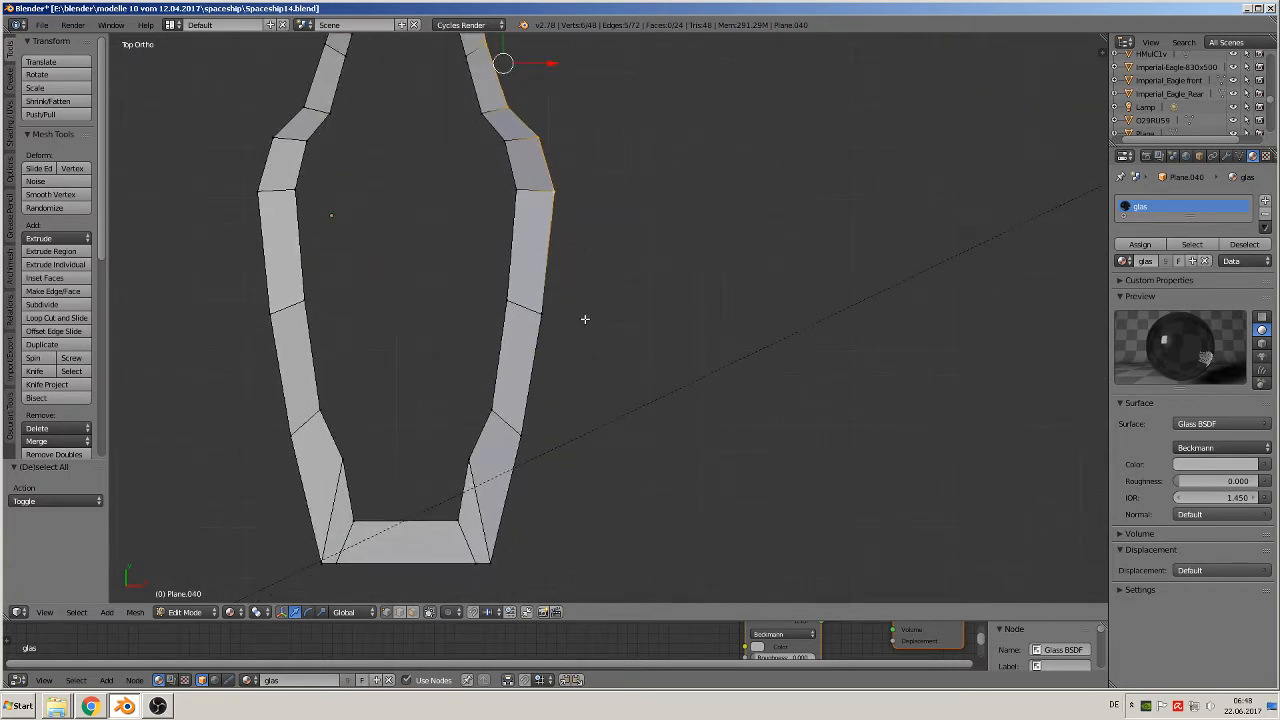
pyautogui.keyDown('shift'); pyautogui.rightClick(529, 450); pyautogui.keyUp('shift')
pyautogui.keyDown('shift'); pyautogui.rightClick(541, 316); pyautogui.keyUp('shift')
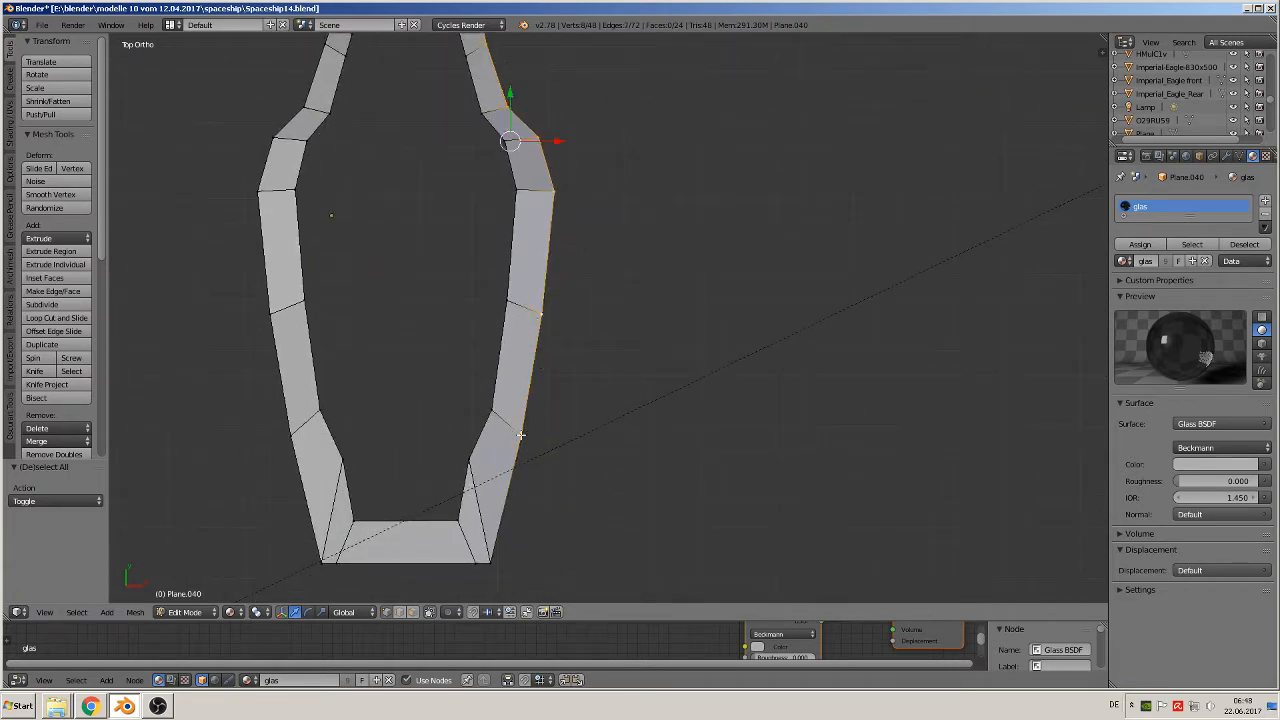
pyautogui.keyDown('shift'); pyautogui.rightClick(514, 559); pyautogui.keyUp('shift')
pyautogui.scroll(-3, 685, 475)
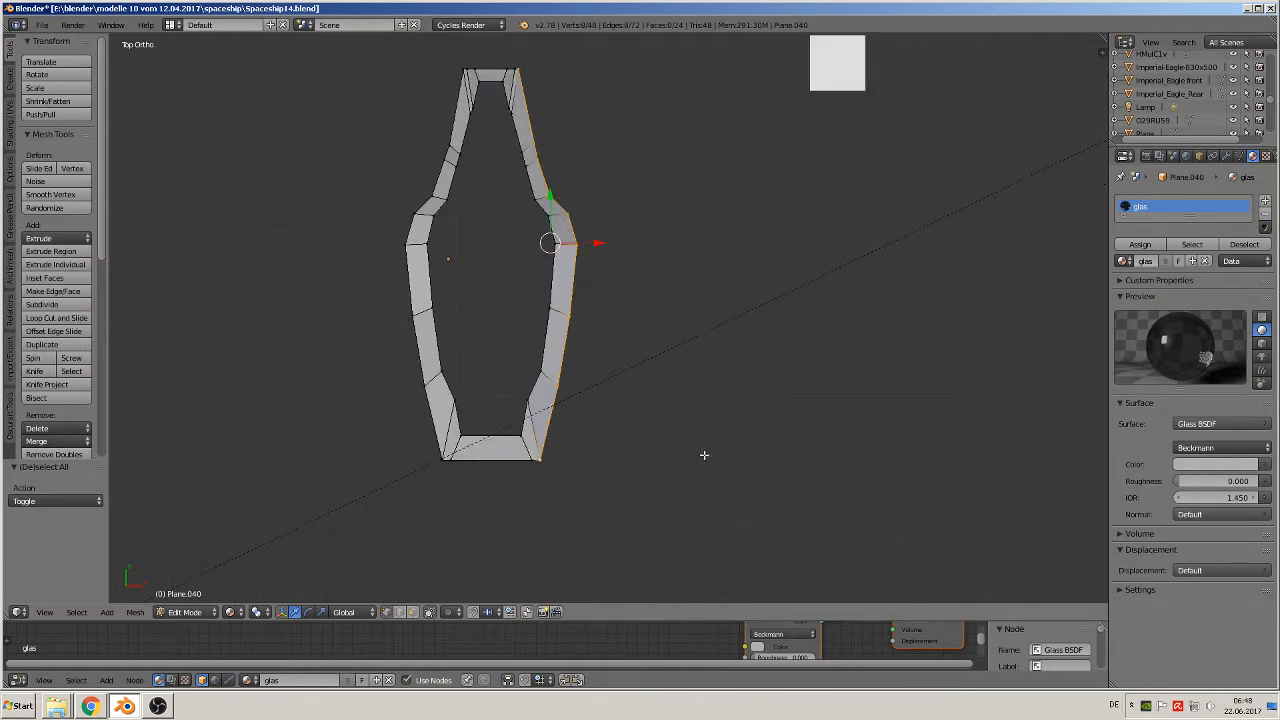
pyautogui.press('s')
pyautogui.press('x')
pyautogui.press('0')
pyautogui.press('Return')
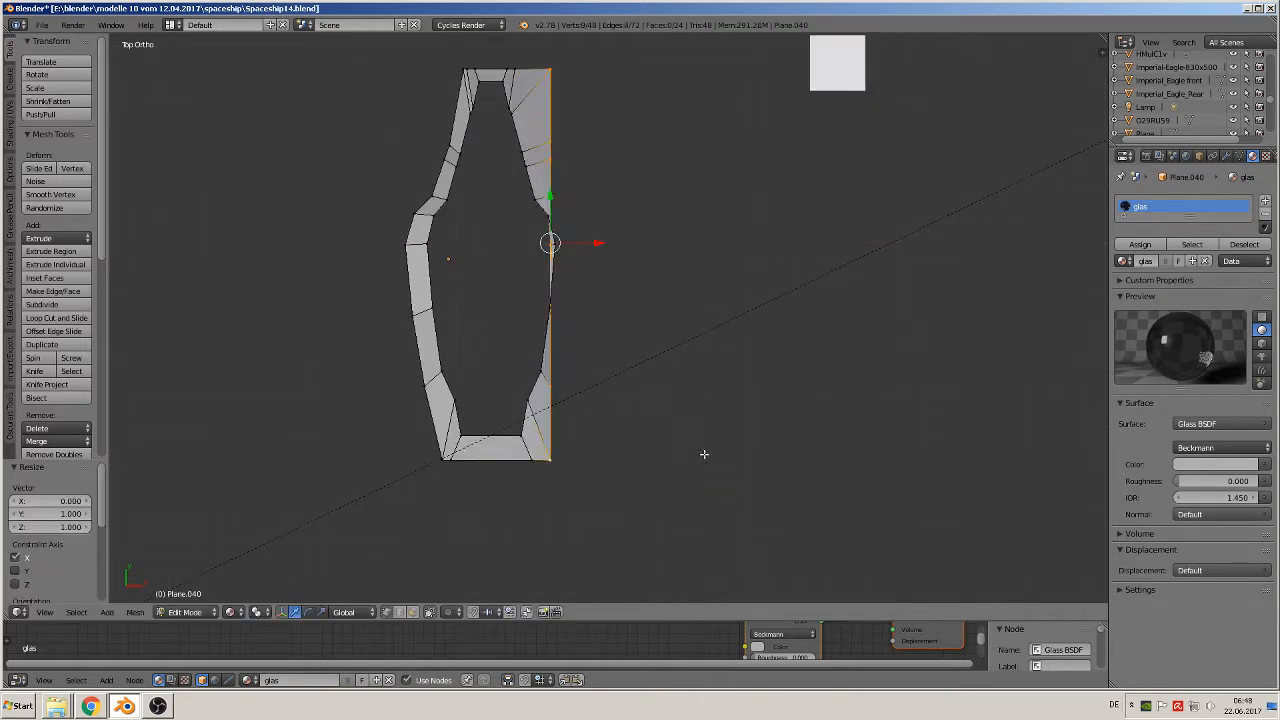
# Move the flattened +X outer edge 0.013 along X, clear of the inner outline
pyautogui.press('g')
pyautogui.press('x')
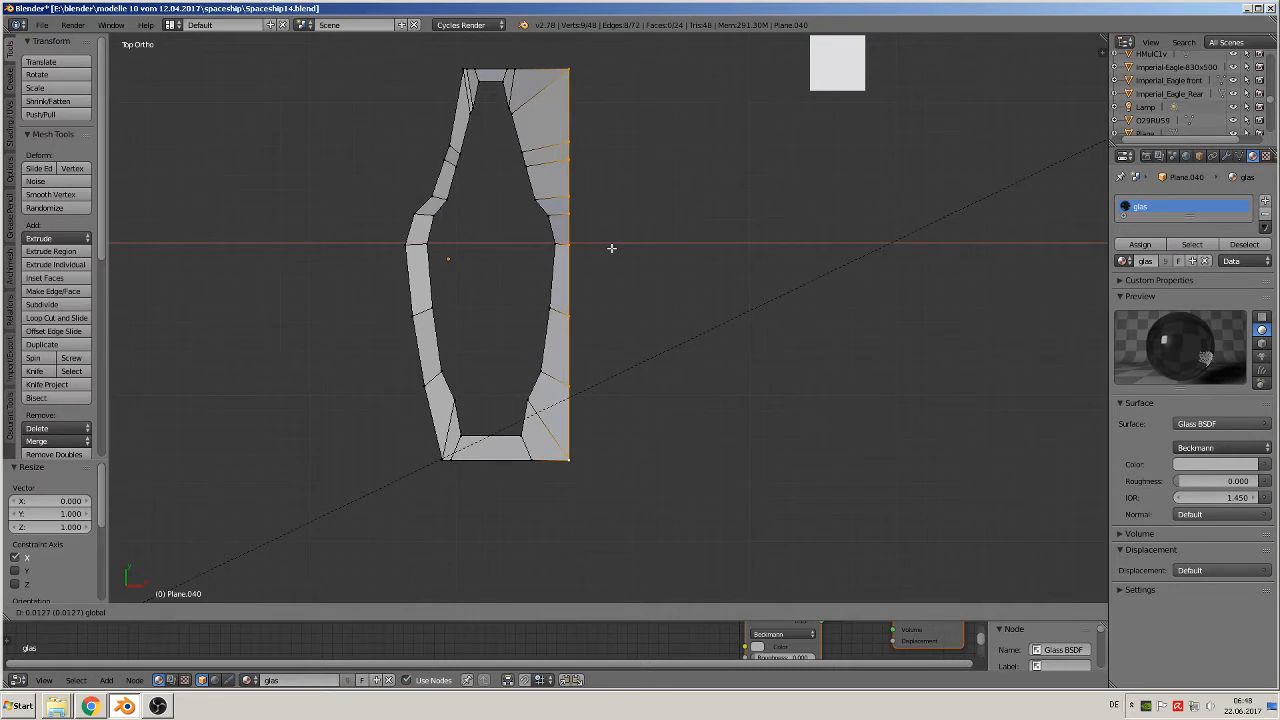
pyautogui.click(608, 246)
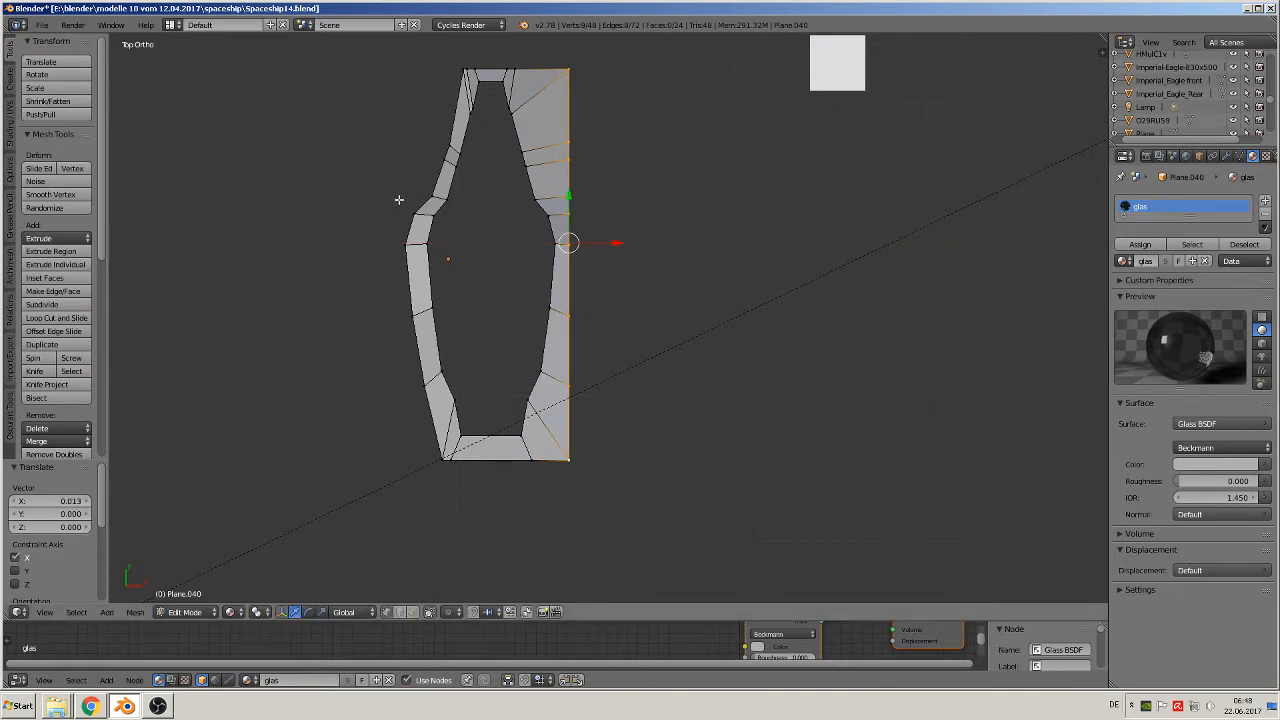
# Flatten the nine outer vertices along the strip's -X side to zero along X and move them -0.013 along X
pyautogui.rightClick(440, 75)
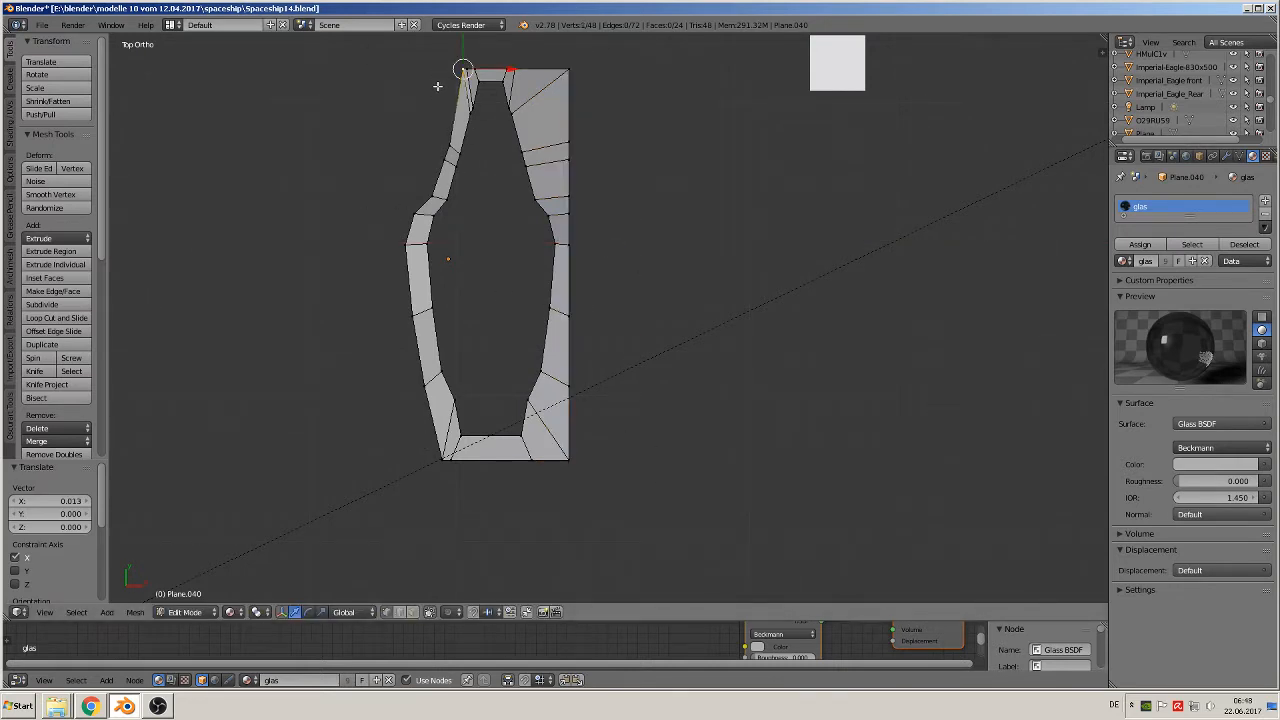
pyautogui.keyDown('shift'); pyautogui.rightClick(432, 132); pyautogui.keyUp('shift')
pyautogui.keyDown('shift'); pyautogui.rightClick(426, 160); pyautogui.keyUp('shift')
pyautogui.keyDown('shift'); pyautogui.rightClick(406, 194); pyautogui.keyUp('shift')
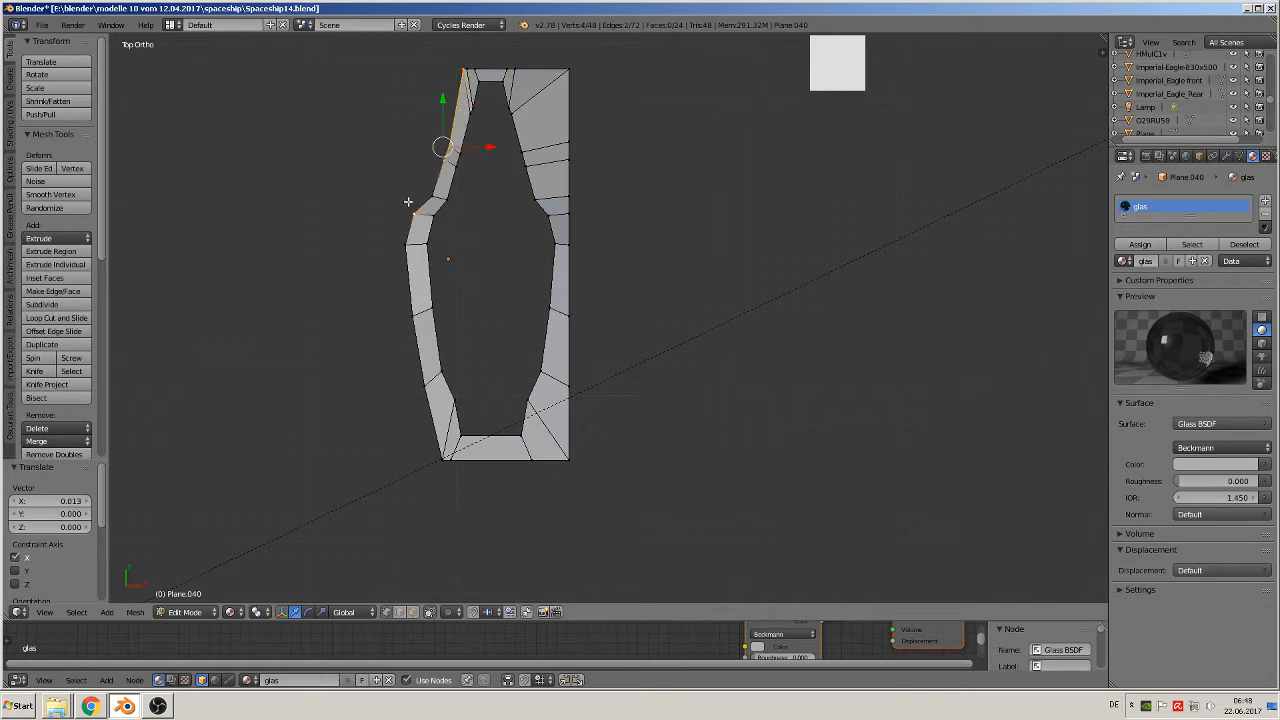
pyautogui.keyDown('shift'); pyautogui.rightClick(409, 222); pyautogui.keyUp('shift')
pyautogui.keyDown('shift'); pyautogui.rightClick(409, 262); pyautogui.keyUp('shift')
pyautogui.keyDown('shift'); pyautogui.rightClick(411, 300); pyautogui.keyUp('shift')
pyautogui.keyDown('shift'); pyautogui.rightClick(413, 380); pyautogui.keyUp('shift')
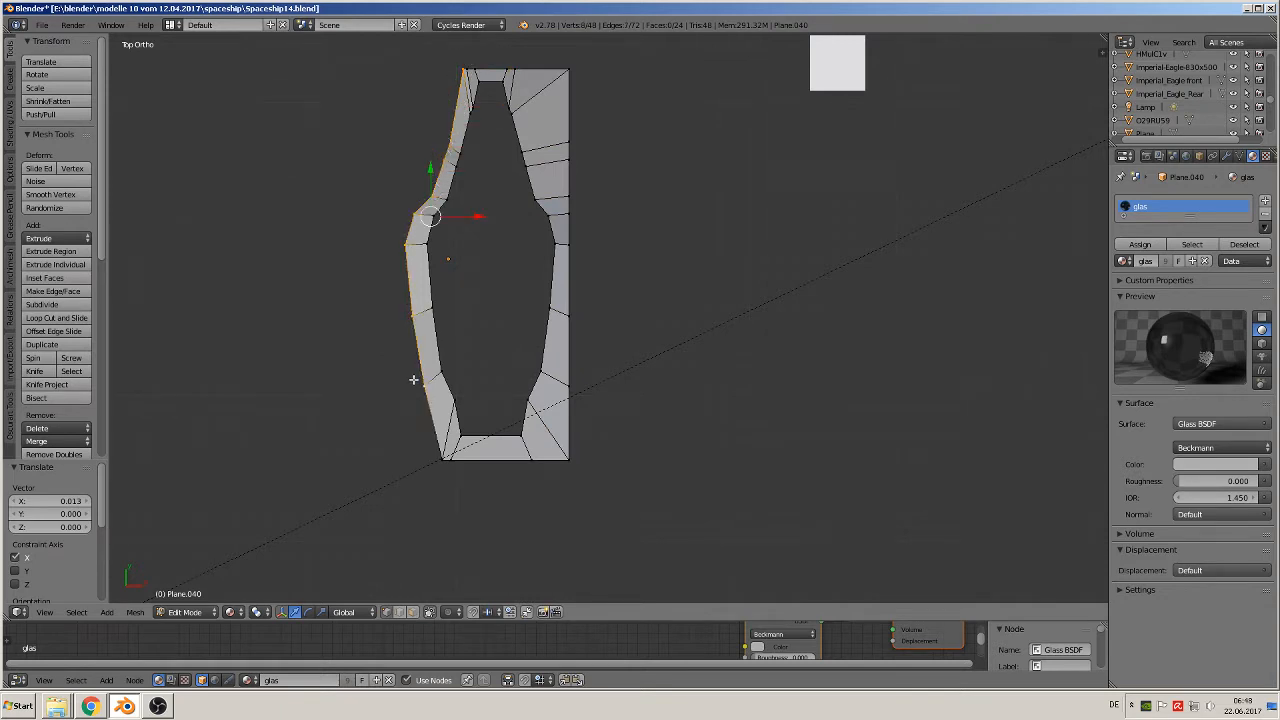
pyautogui.keyDown('shift'); pyautogui.rightClick(433, 452); pyautogui.keyUp('shift')
pyautogui.press('s')
pyautogui.press('x')
pyautogui.press('0')
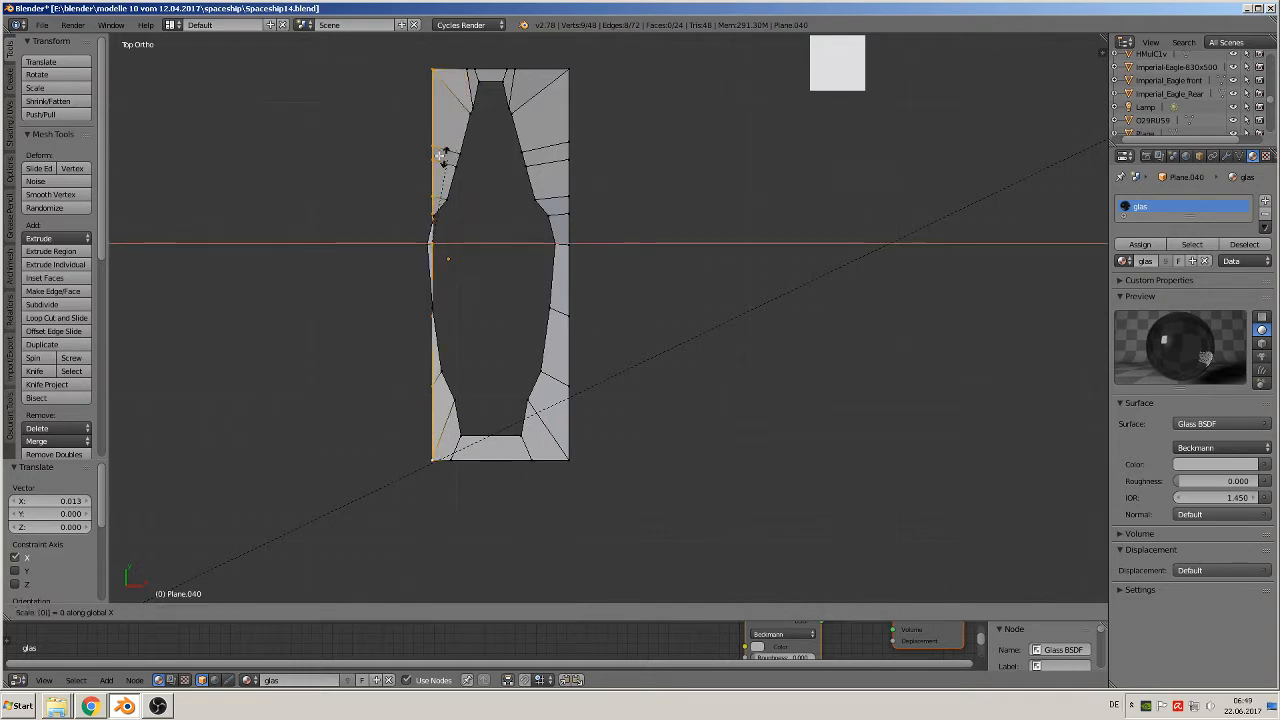
pyautogui.press('Return')
pyautogui.moveTo(483, 243)
pyautogui.mouseDown()
pyautogui.moveTo(451, 240)
pyautogui.moveTo(465, 241)
pyautogui.mouseUp()
# Extrude the strip's entire outer edge loop and move the new edges -0.107 along Z to form side walls
pyautogui.moveTo(449, 289); pyautogui.dragTo(490, 185, button='middle')
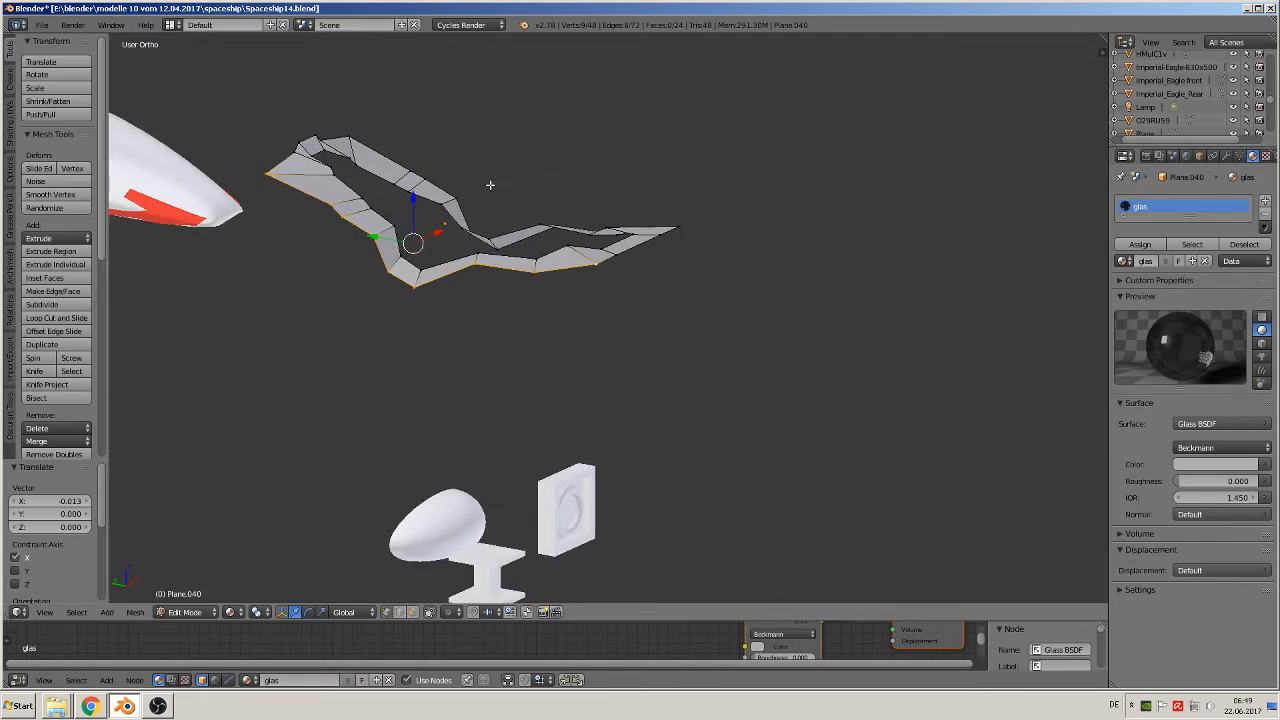
pyautogui.moveTo(506, 293); pyautogui.dragTo(596, 279, button='middle')
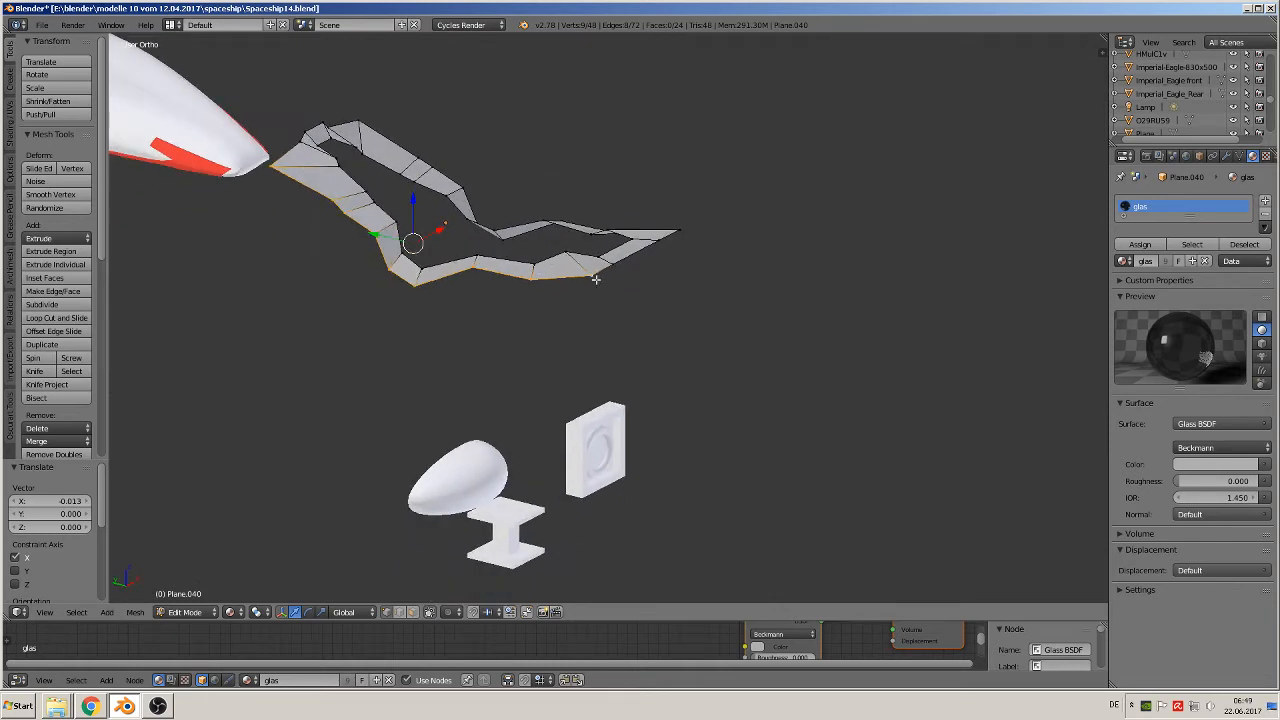
pyautogui.keyDown('alt'); pyautogui.click(637, 251); pyautogui.keyUp('alt')
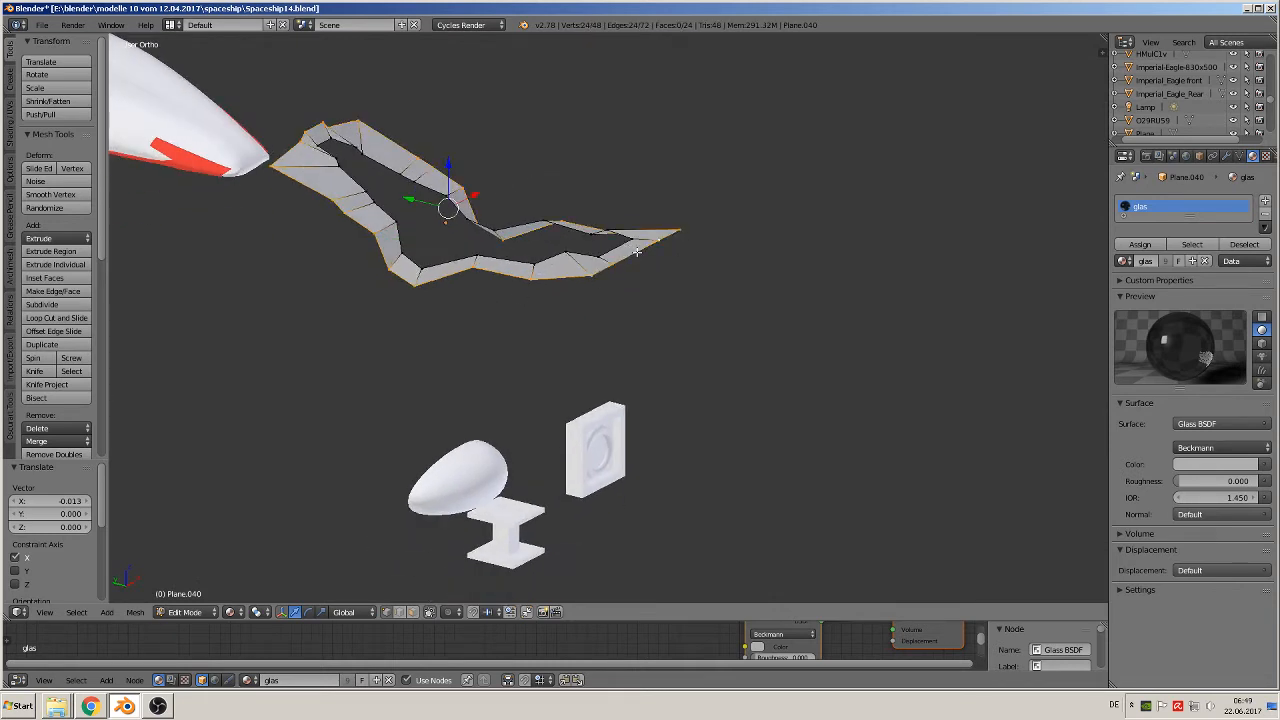
pyautogui.moveTo(550, 229); pyautogui.dragTo(551, 297, button='middle')
pyautogui.press('e')
pyautogui.rightClick(543, 301)
pyautogui.press('g')
pyautogui.press('z')
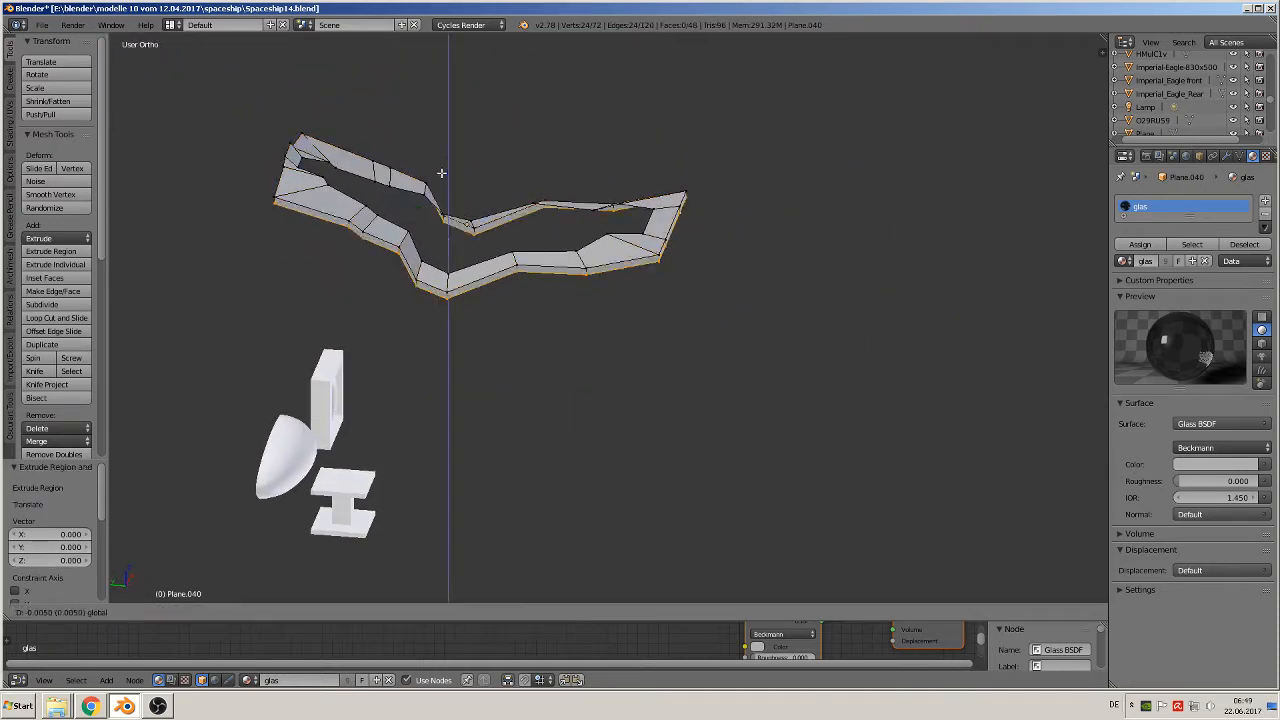
pyautogui.click(457, 308)
# Flatten the lower edge loop of the side walls to zero along Z
pyautogui.moveTo(455, 282); pyautogui.dragTo(475, 258, button='middle')
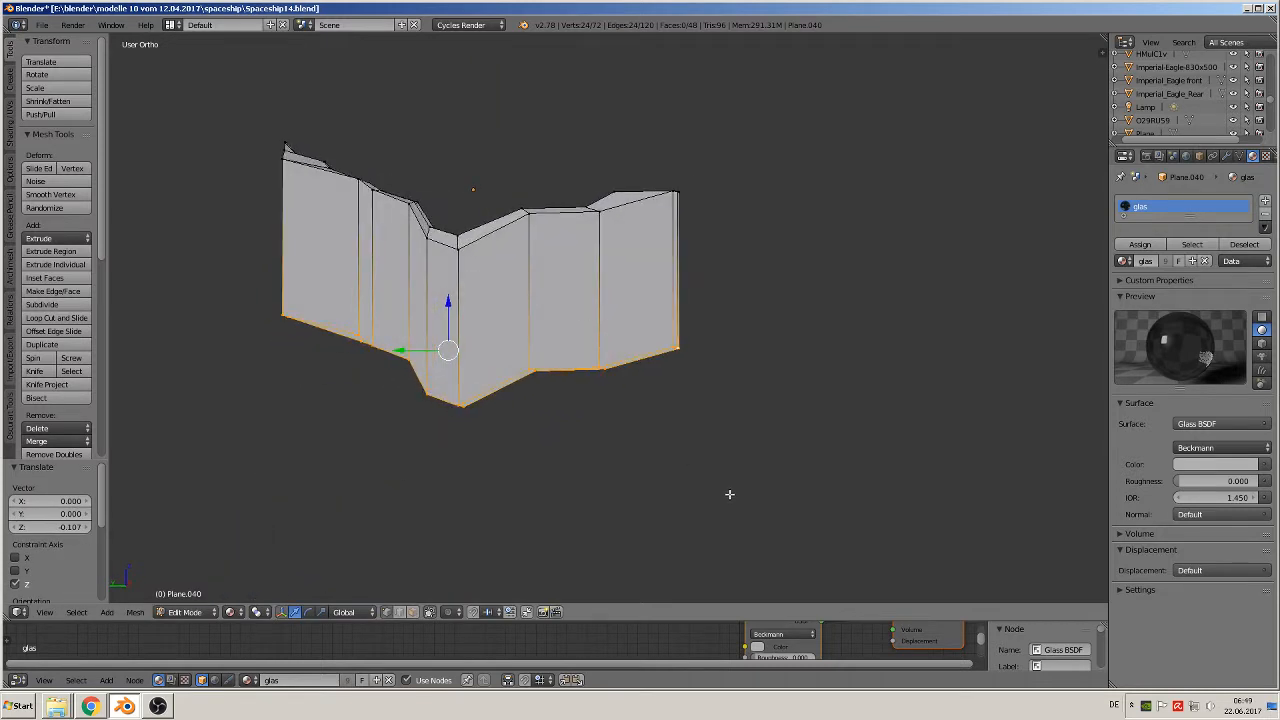
pyautogui.press('s')
pyautogui.press('z')
pyautogui.press('0')
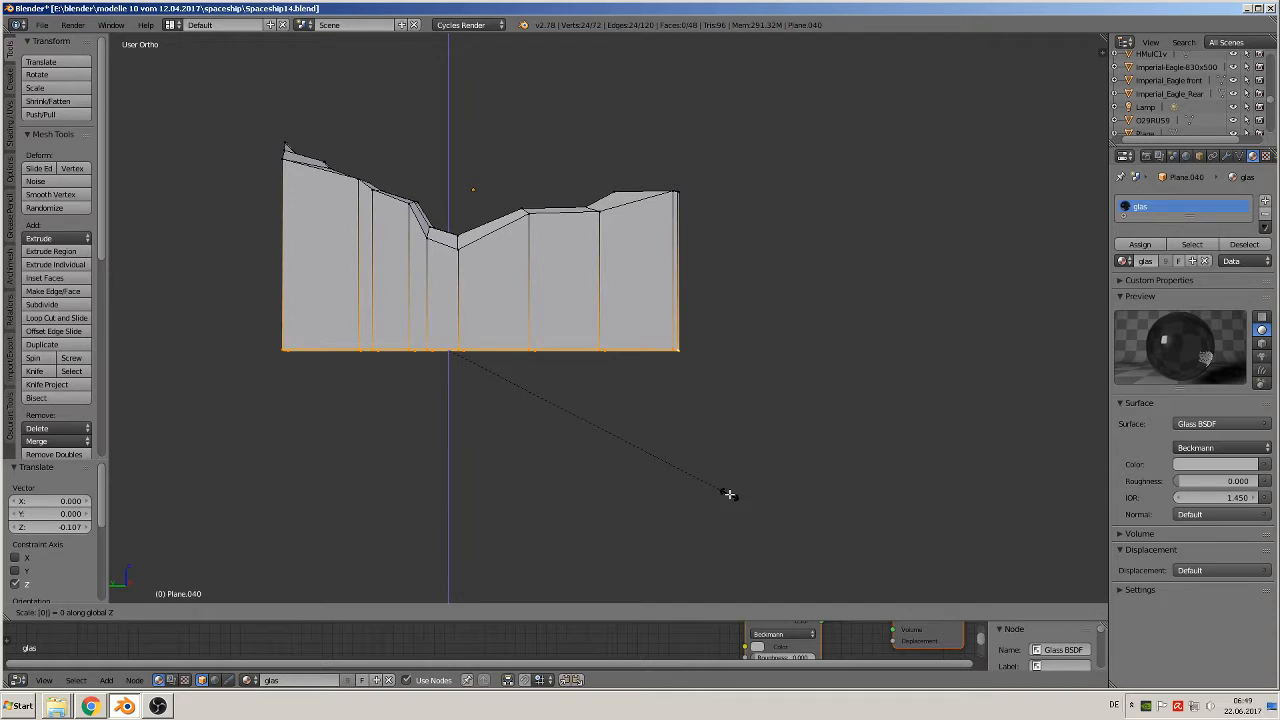
pyautogui.press('Return')
# Start the Screencast Keys display and hide the view properties again
pyautogui.press('n')
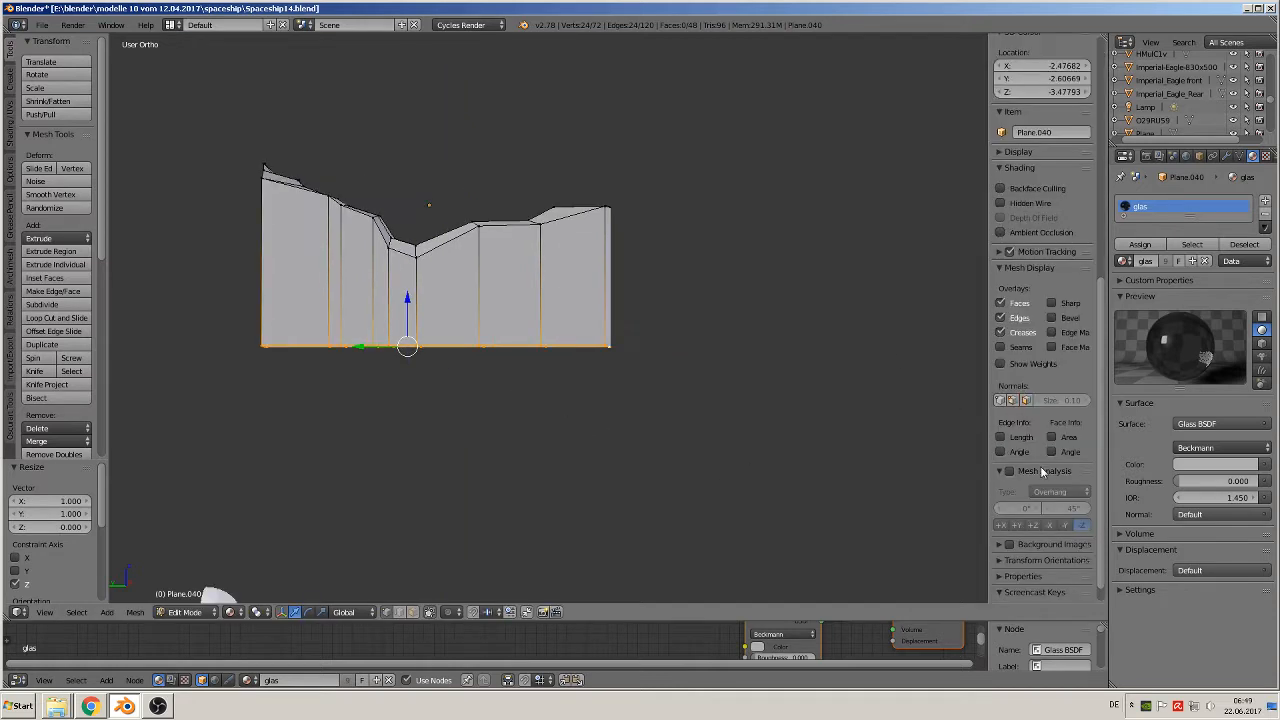
pyautogui.scroll(-1, 1040, 505)
pyautogui.click(1036, 591)
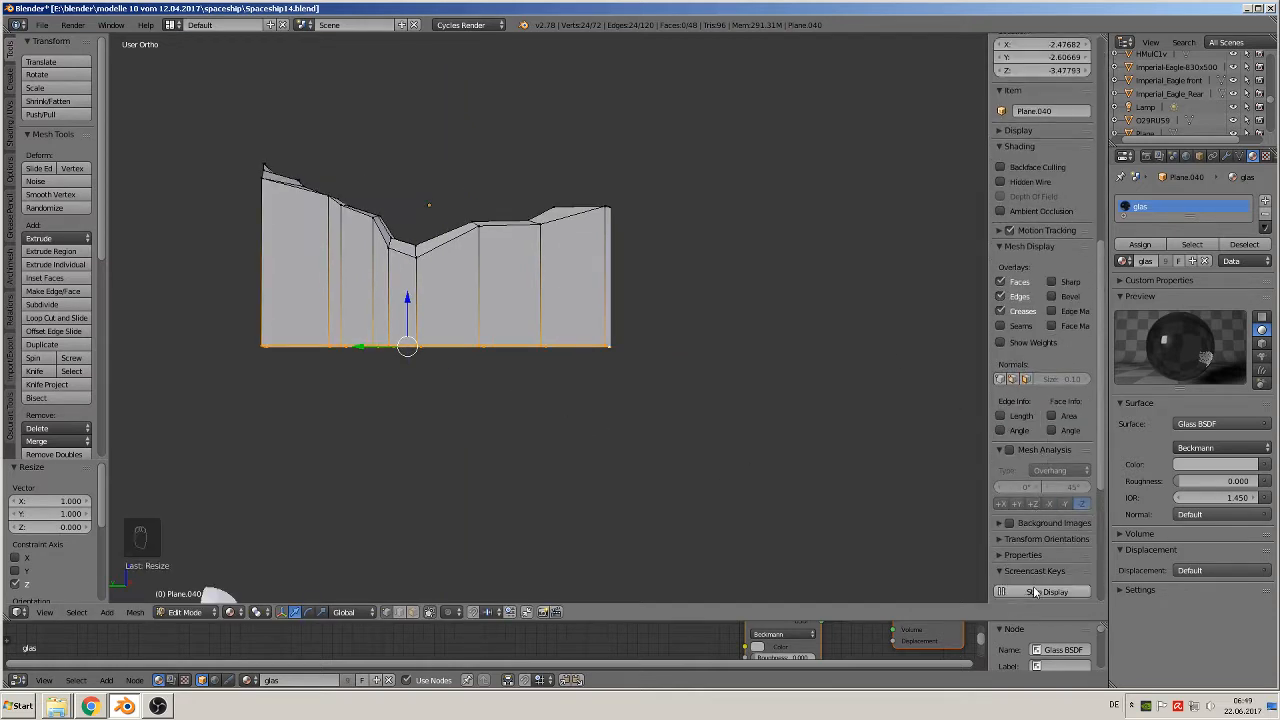
pyautogui.press('n')
# Bridge the open bottom with edges joining the three pairs of opposite lower vertices nearest the -Y end
pyautogui.moveTo(834, 263); pyautogui.dragTo(726, 200, button='middle')
pyautogui.moveTo(560, 261); pyautogui.dragTo(661, 255, button='middle')
pyautogui.rightClick(601, 284)
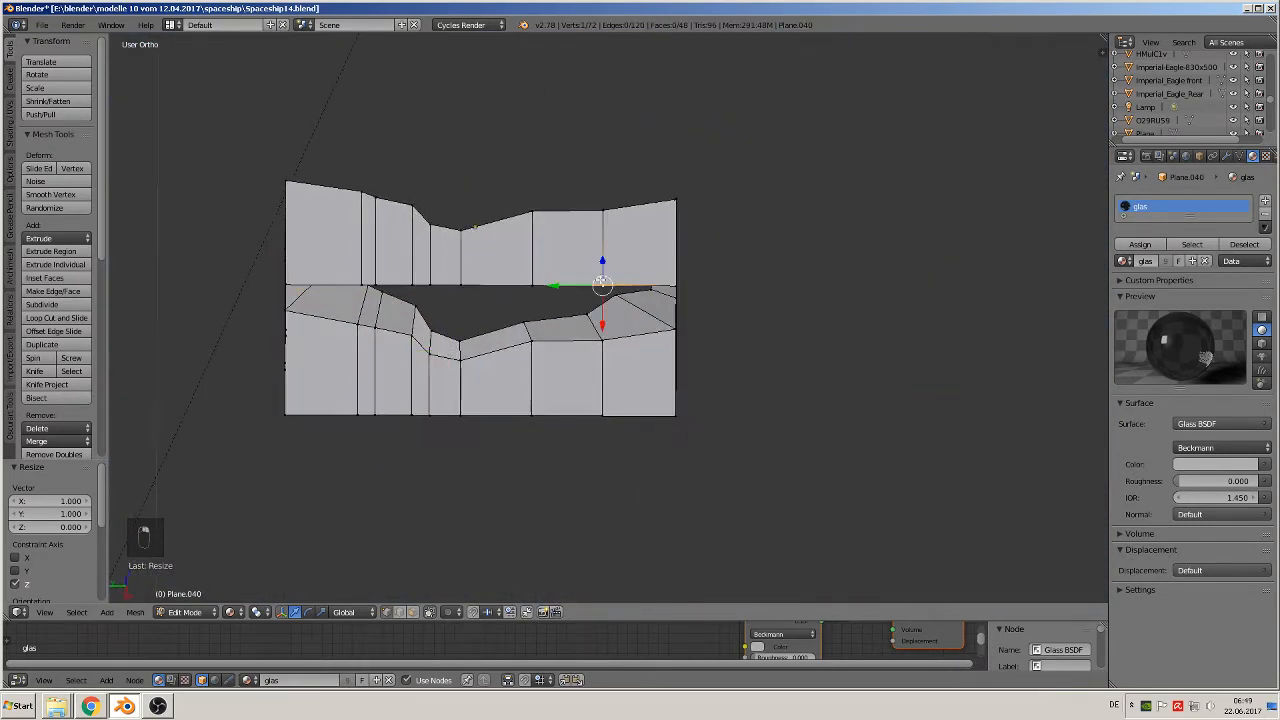
pyautogui.keyDown('shift'); pyautogui.rightClick(606, 419); pyautogui.keyUp('shift')
pyautogui.press('f')
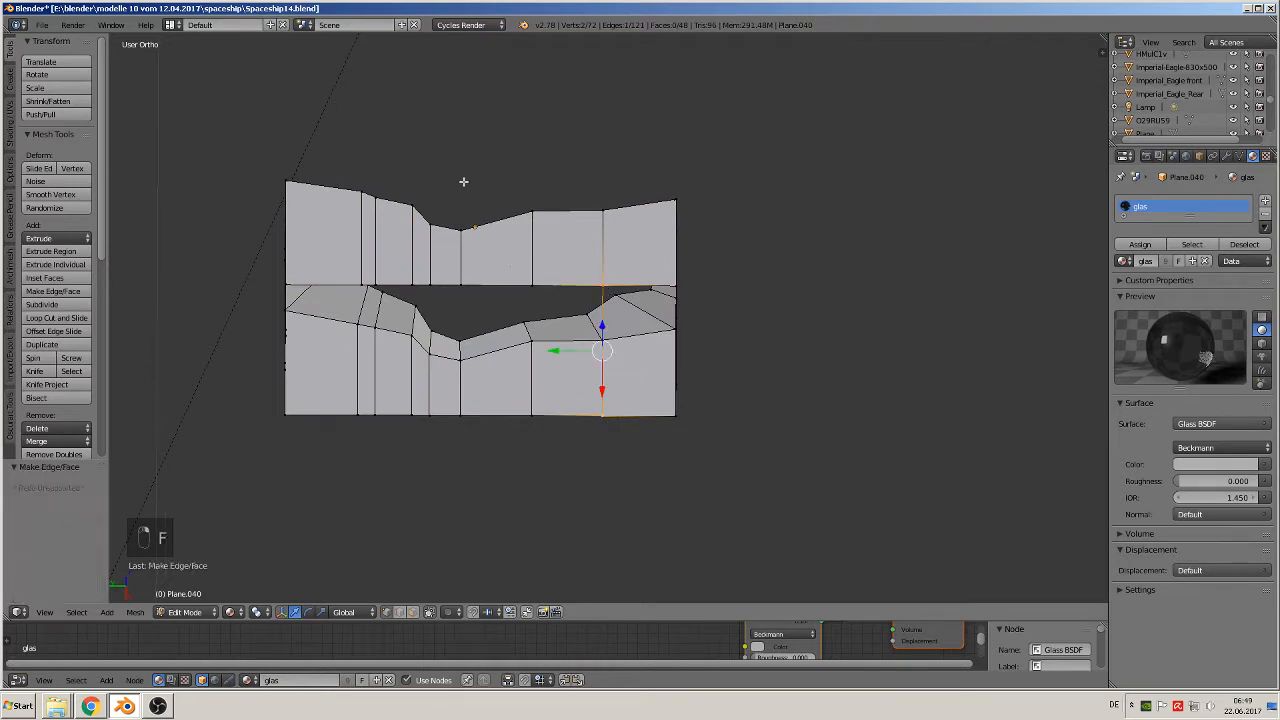
pyautogui.rightClick(523, 269)
pyautogui.keyDown('shift'); pyautogui.rightClick(557, 420); pyautogui.keyUp('shift')
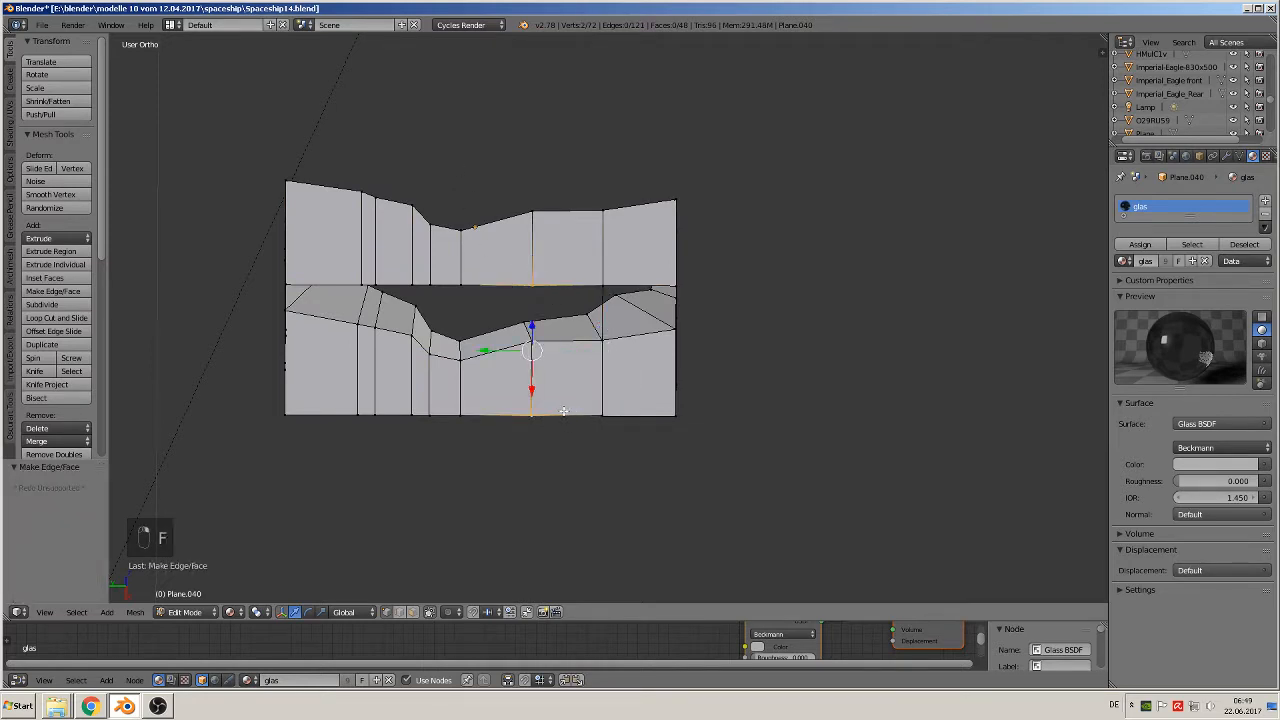
pyautogui.press('f')
pyautogui.rightClick(462, 284)
pyautogui.keyDown('shift'); pyautogui.rightClick(457, 419); pyautogui.keyUp('shift')
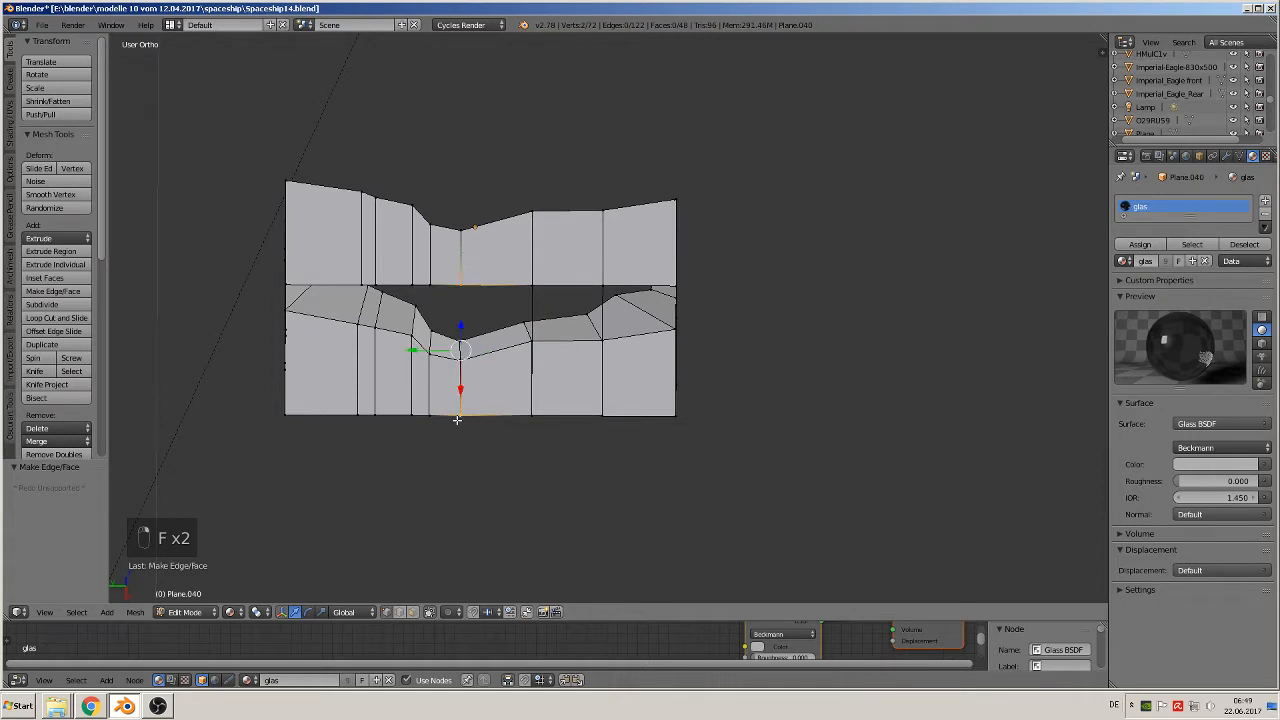
pyautogui.press('f')
# Join the remaining four pairs of opposite lower vertices toward the +Y end with edges across the open bottom
pyautogui.rightClick(435, 281)
pyautogui.keyDown('shift'); pyautogui.rightClick(431, 419); pyautogui.keyUp('shift')
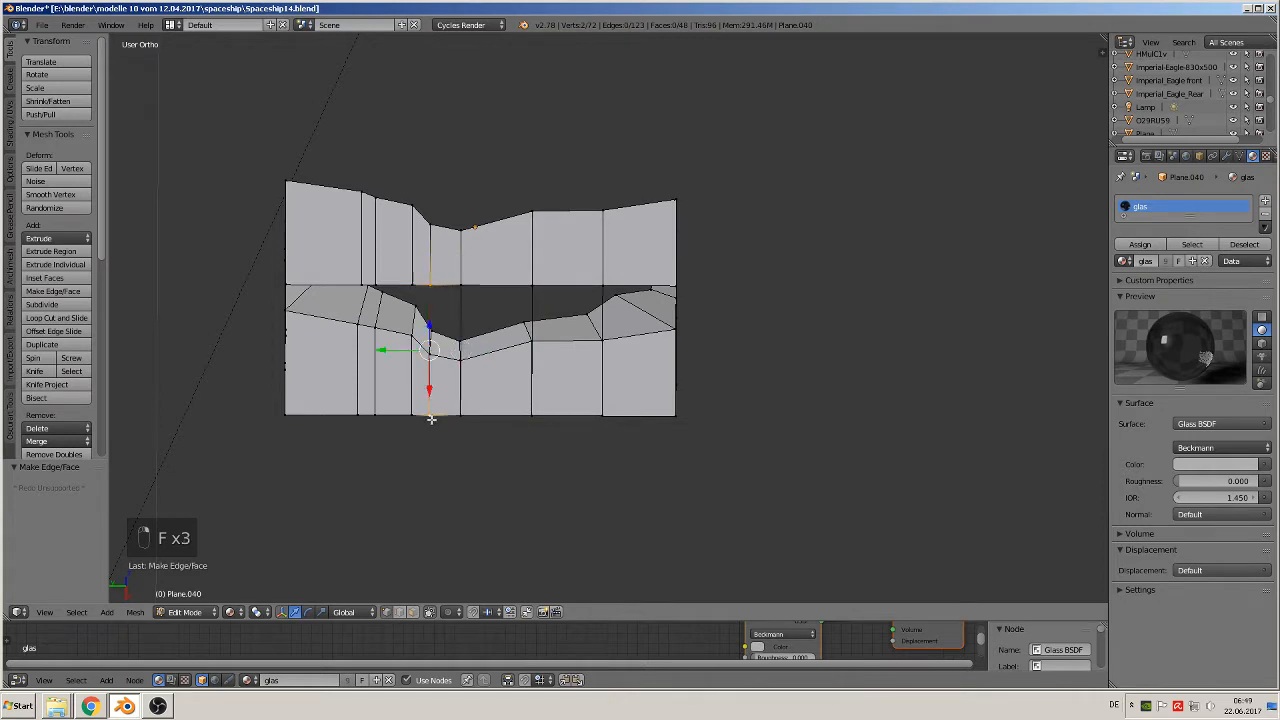
pyautogui.press('f')
pyautogui.rightClick(413, 283)
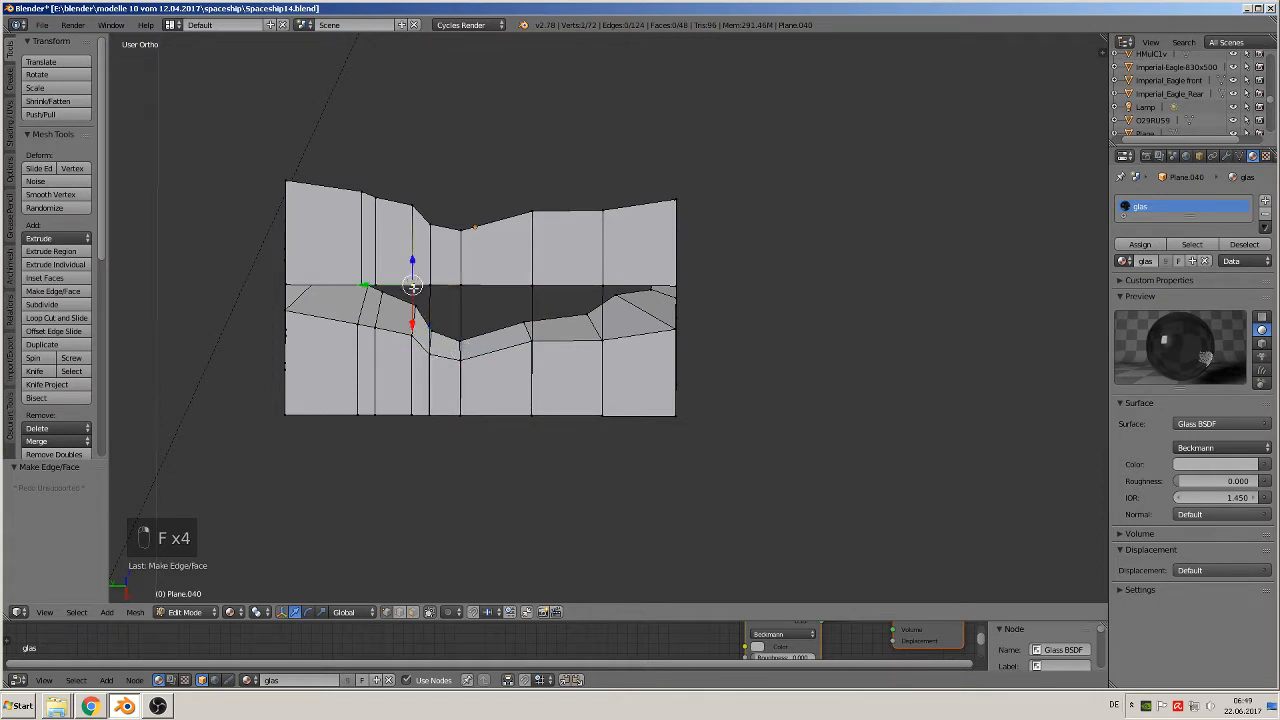
pyautogui.keyDown('shift'); pyautogui.rightClick(408, 419); pyautogui.keyUp('shift')
pyautogui.press('f')
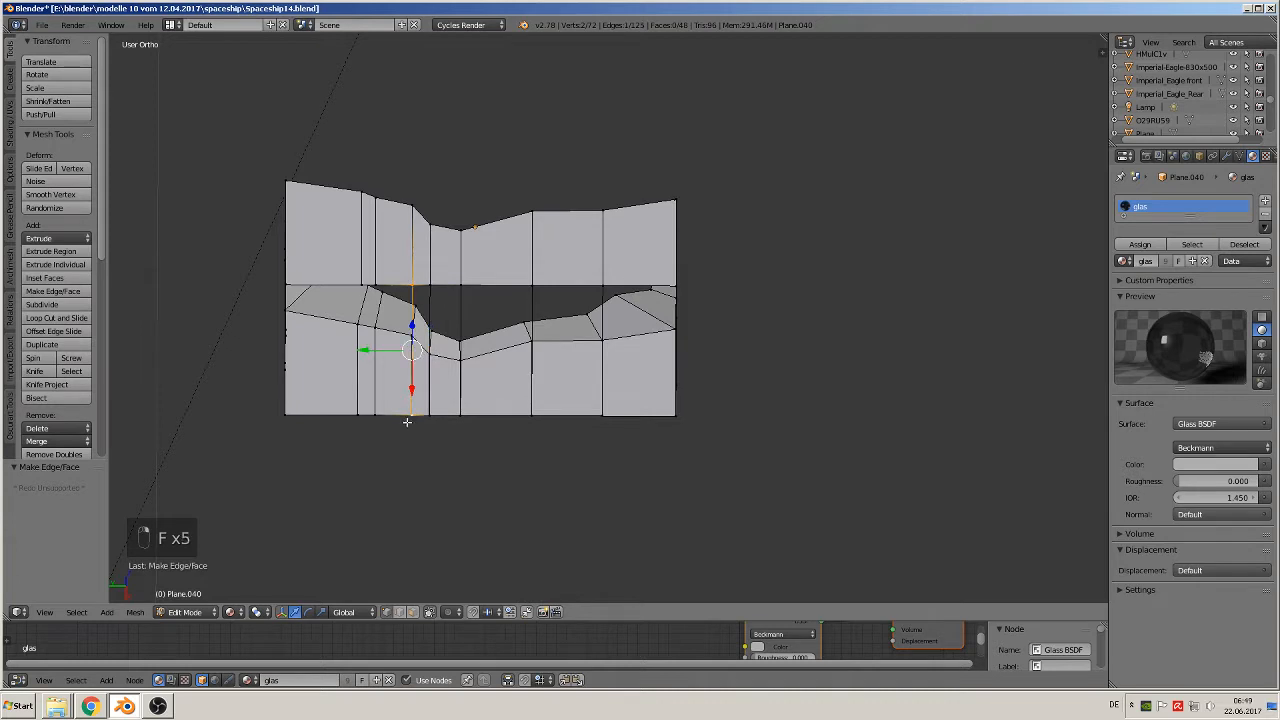
pyautogui.rightClick(388, 287)
pyautogui.keyDown('shift'); pyautogui.rightClick(383, 415); pyautogui.keyUp('shift')
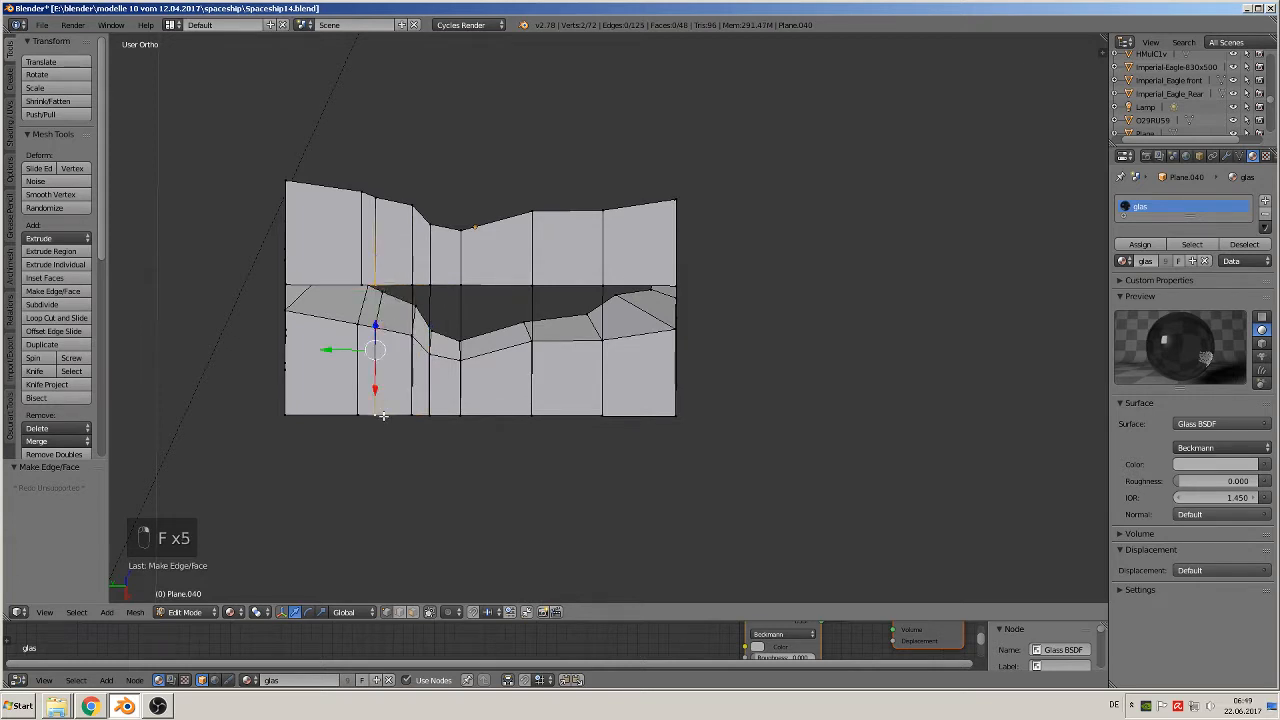
pyautogui.press('f')
pyautogui.rightClick(372, 285)
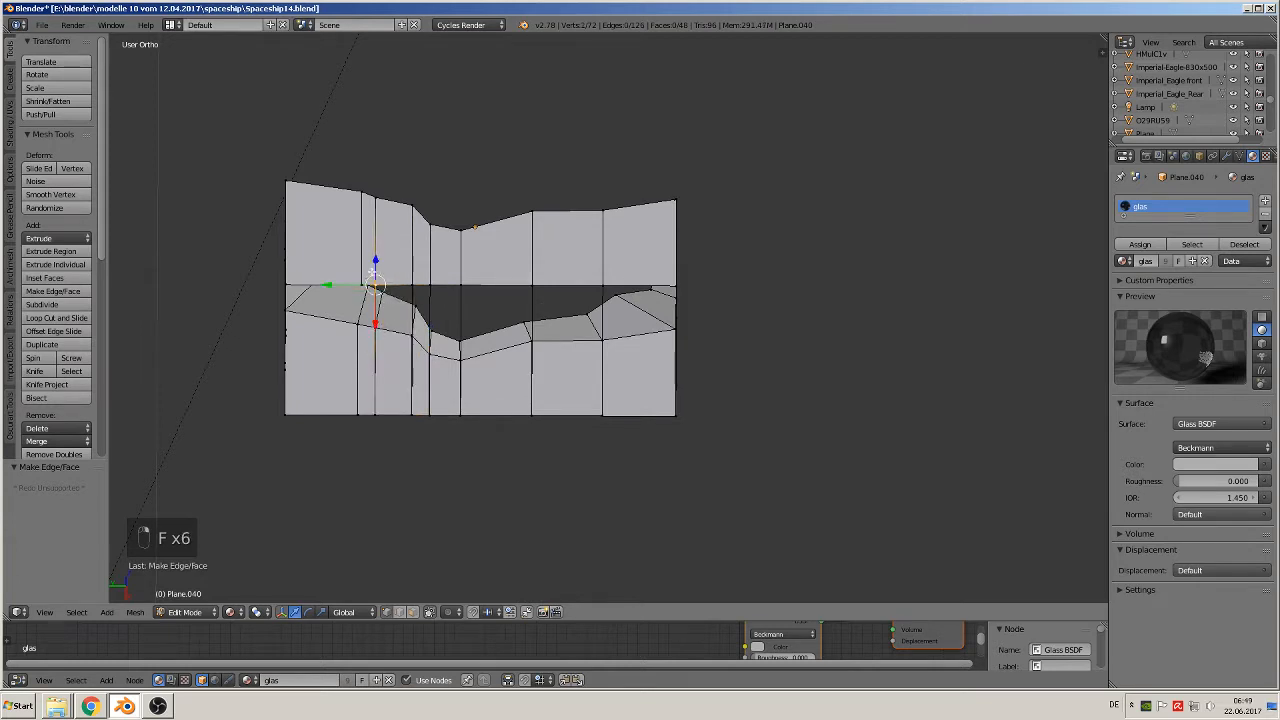
pyautogui.rightClick(360, 285)
pyautogui.keyDown('shift'); pyautogui.rightClick(358, 408); pyautogui.keyUp('shift')
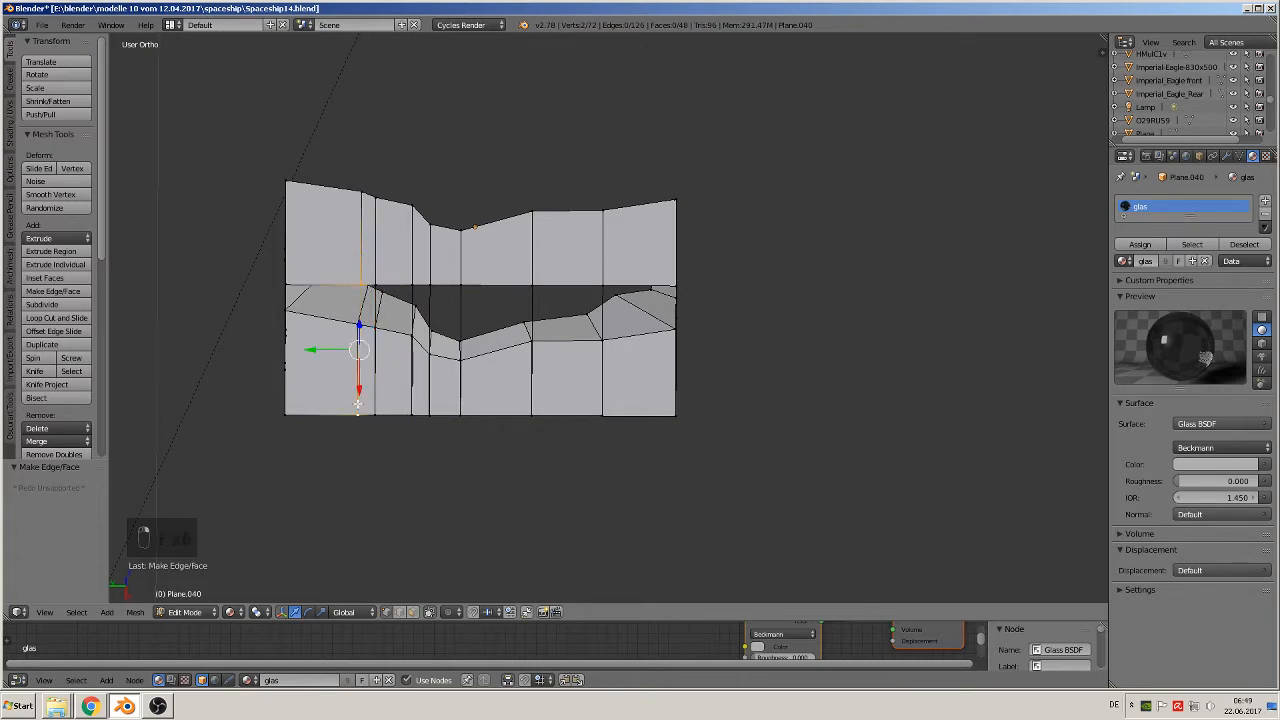
pyautogui.press('f')
# Fill the narrow bottom gap nearest the +Y end and the gap beside it, between their cross edges, with faces
pyautogui.moveTo(358, 408); pyautogui.dragTo(381, 370, button='middle')
pyautogui.scroll(3, 311, 296)
pyautogui.rightClick(291, 287)
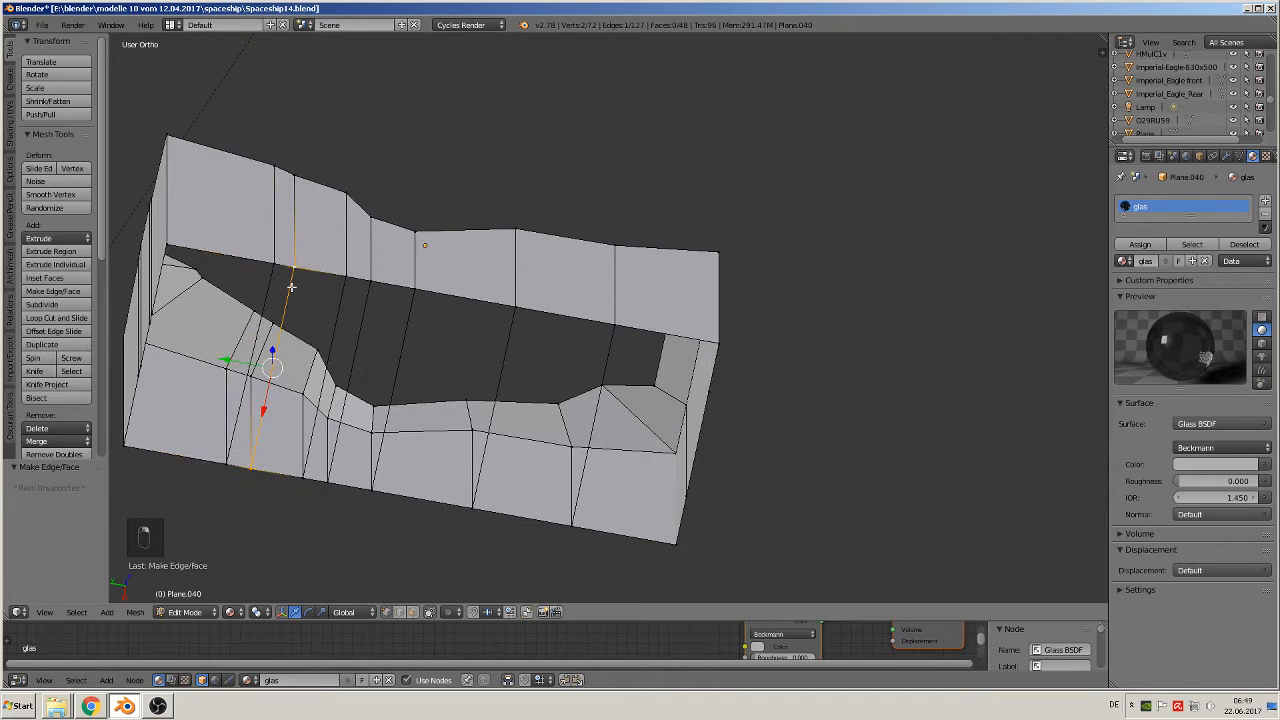
pyautogui.keyDown('shift'); pyautogui.rightClick(271, 282); pyautogui.keyUp('shift')
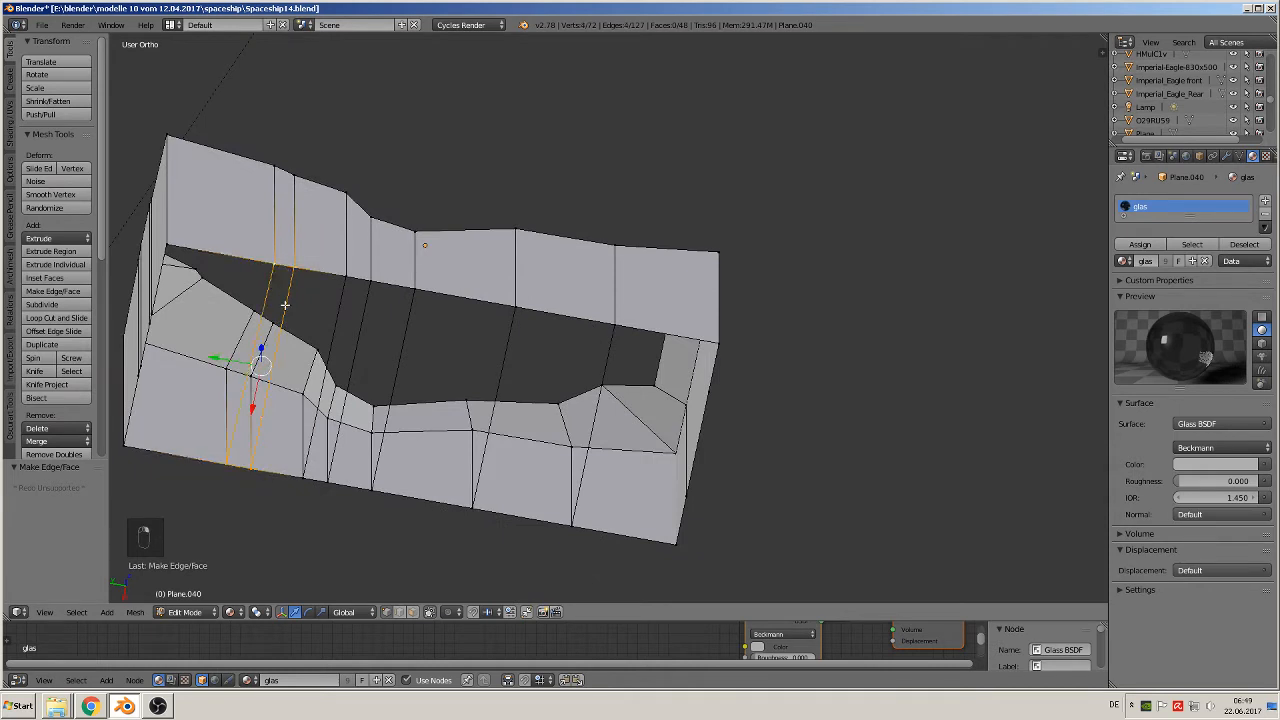
pyautogui.press('f')
pyautogui.keyDown('ctrl'); pyautogui.keyDown('alt'); pyautogui.rightClick(291, 307); pyautogui.keyUp('alt'); pyautogui.keyUp('ctrl')
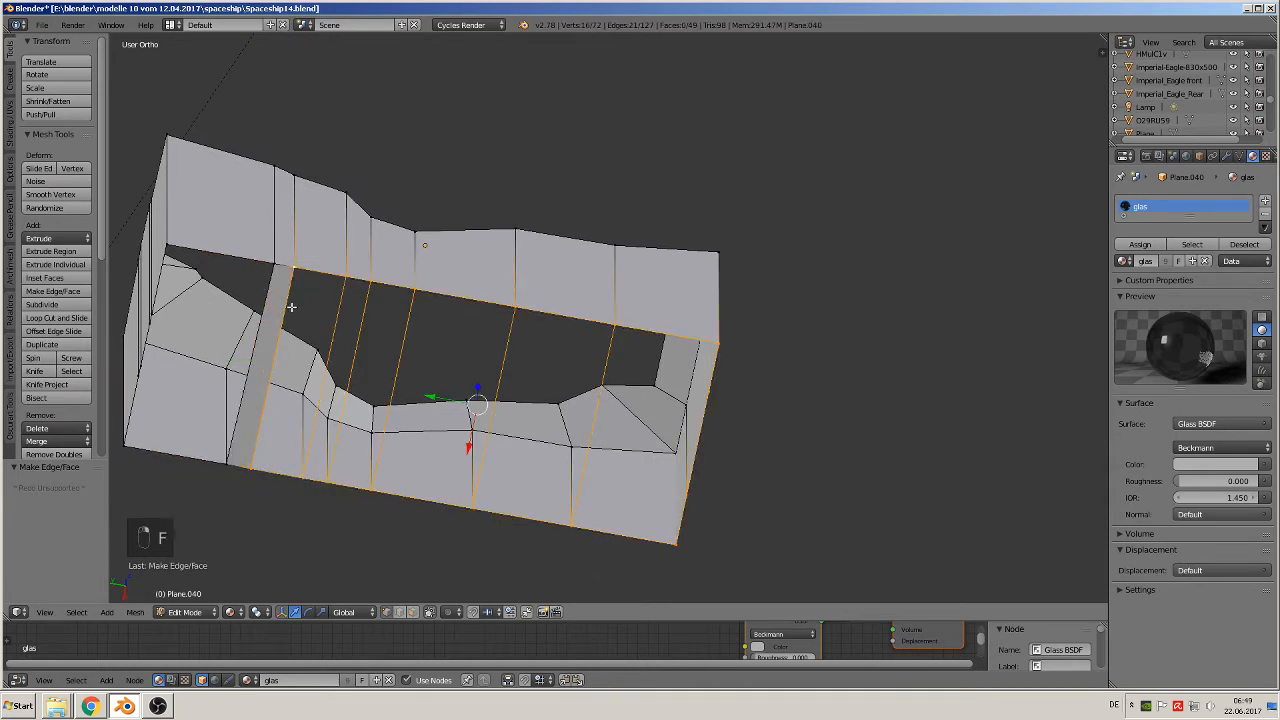
pyautogui.rightClick(286, 282)
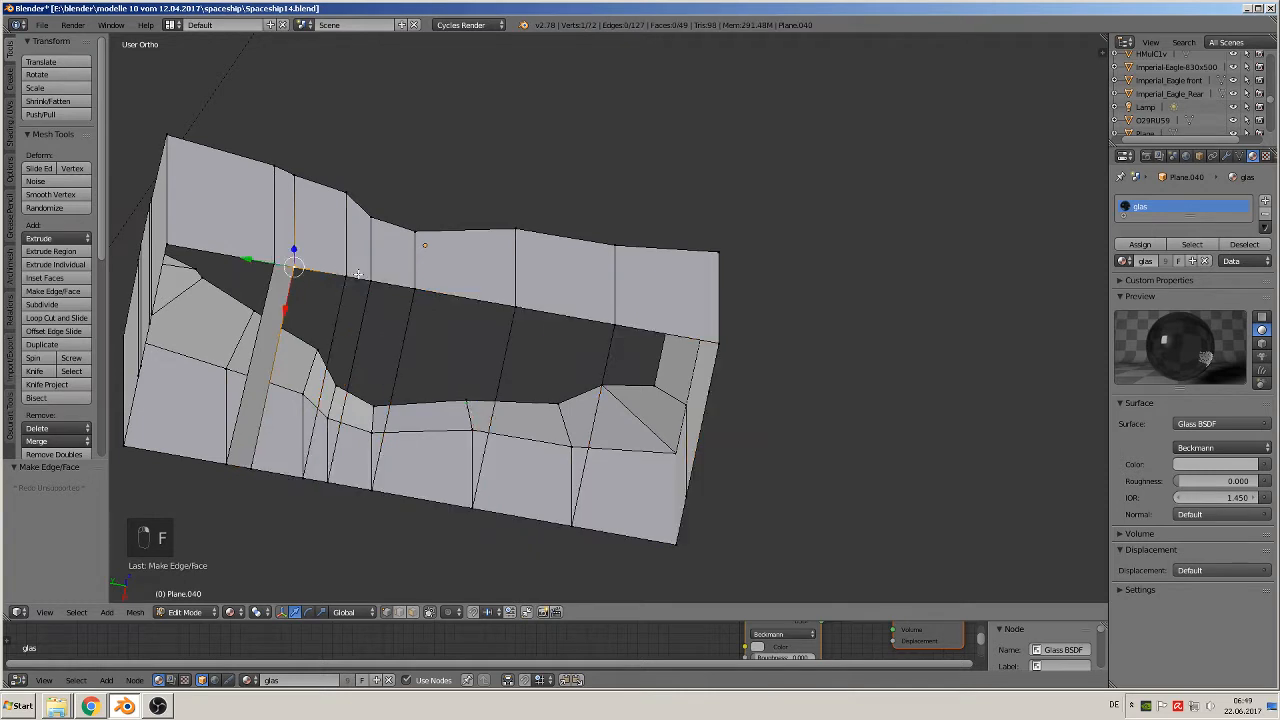
pyautogui.rightClick(322, 278)
pyautogui.keyDown('shift'); pyautogui.rightClick(250, 465); pyautogui.keyUp('shift')
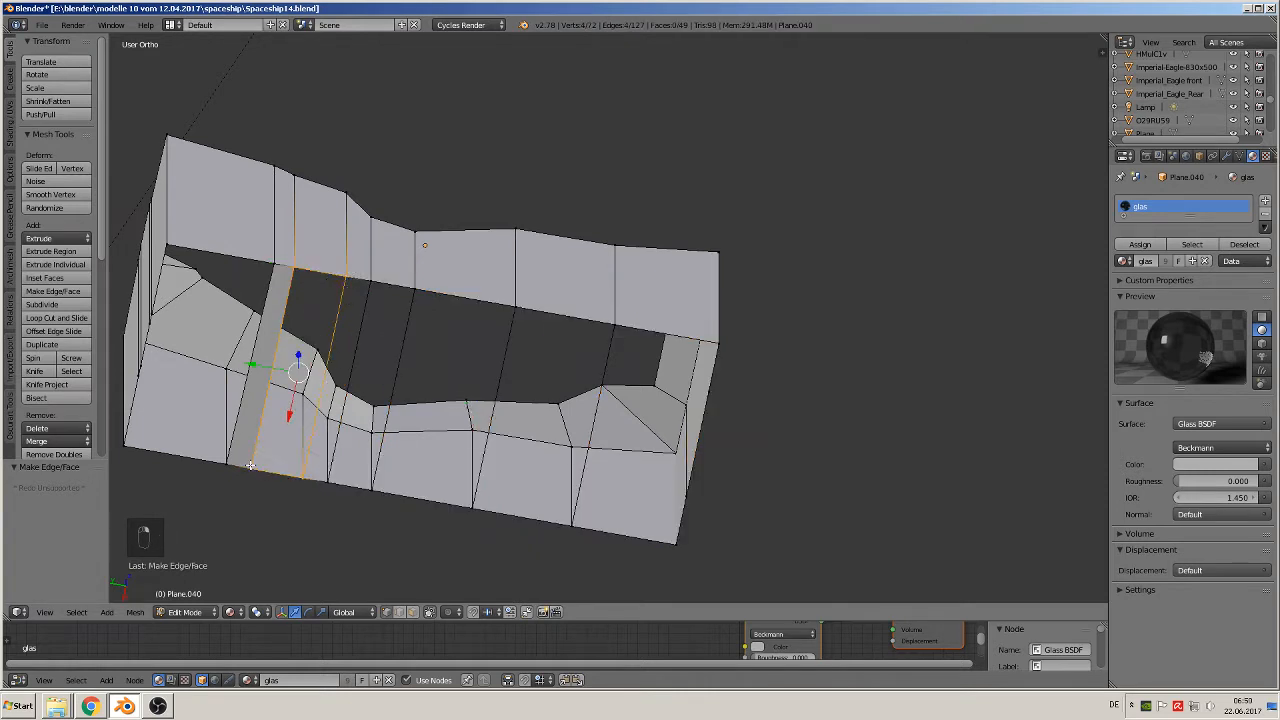
pyautogui.press('f')
# Fill the third and fourth bottom gaps, counted from the narrow face near the +Y end, with four-sided faces
pyautogui.rightClick(301, 477)
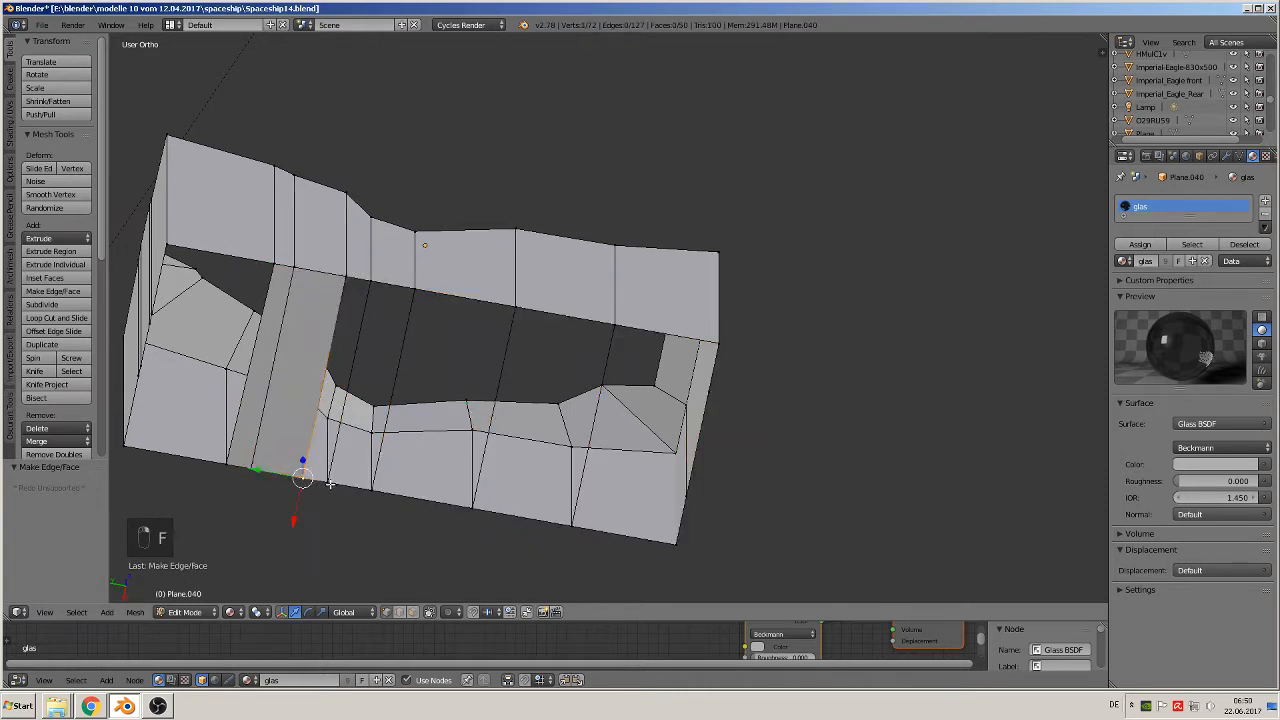
pyautogui.keyDown('shift'); pyautogui.rightClick(330, 484); pyautogui.keyUp('shift')
pyautogui.keyDown('shift'); pyautogui.rightClick(377, 280); pyautogui.keyUp('shift')
pyautogui.keyDown('shift'); pyautogui.rightClick(352, 275); pyautogui.keyUp('shift')
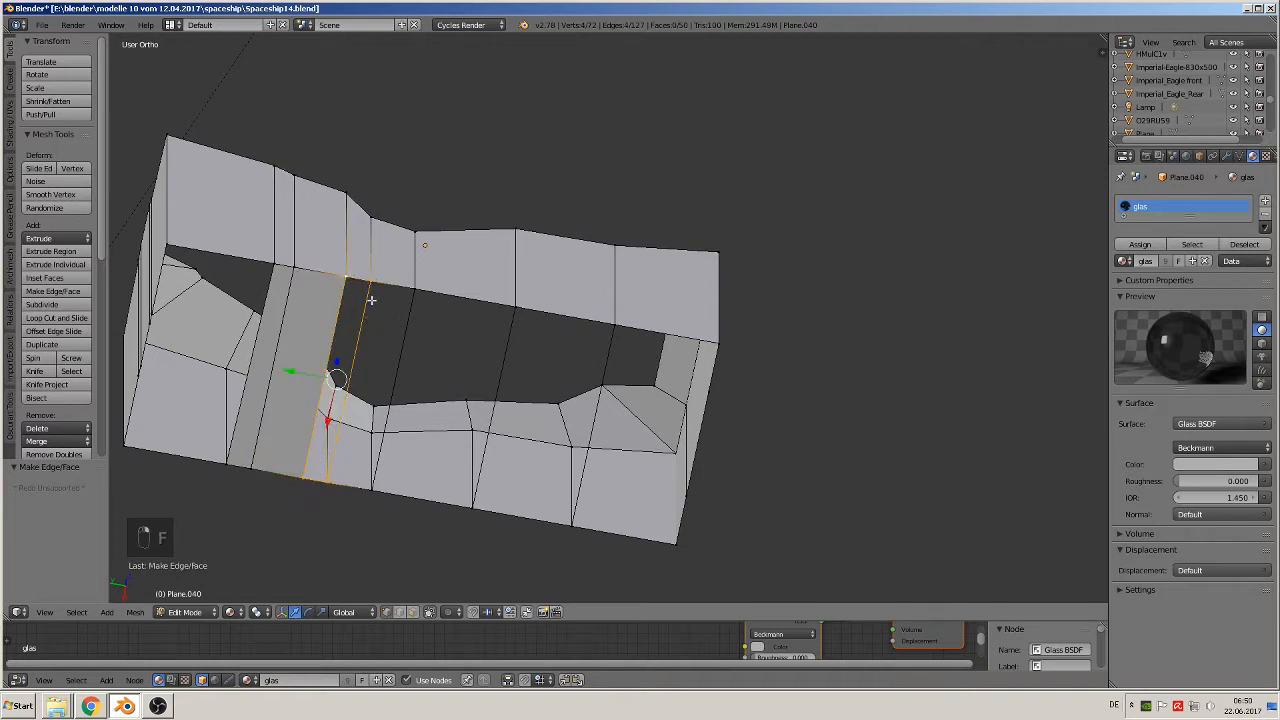
pyautogui.press('f')
pyautogui.rightClick(372, 283)
pyautogui.keyDown('shift'); pyautogui.rightClick(331, 484); pyautogui.keyUp('shift')
pyautogui.keyDown('shift'); pyautogui.rightClick(379, 488); pyautogui.keyUp('shift')
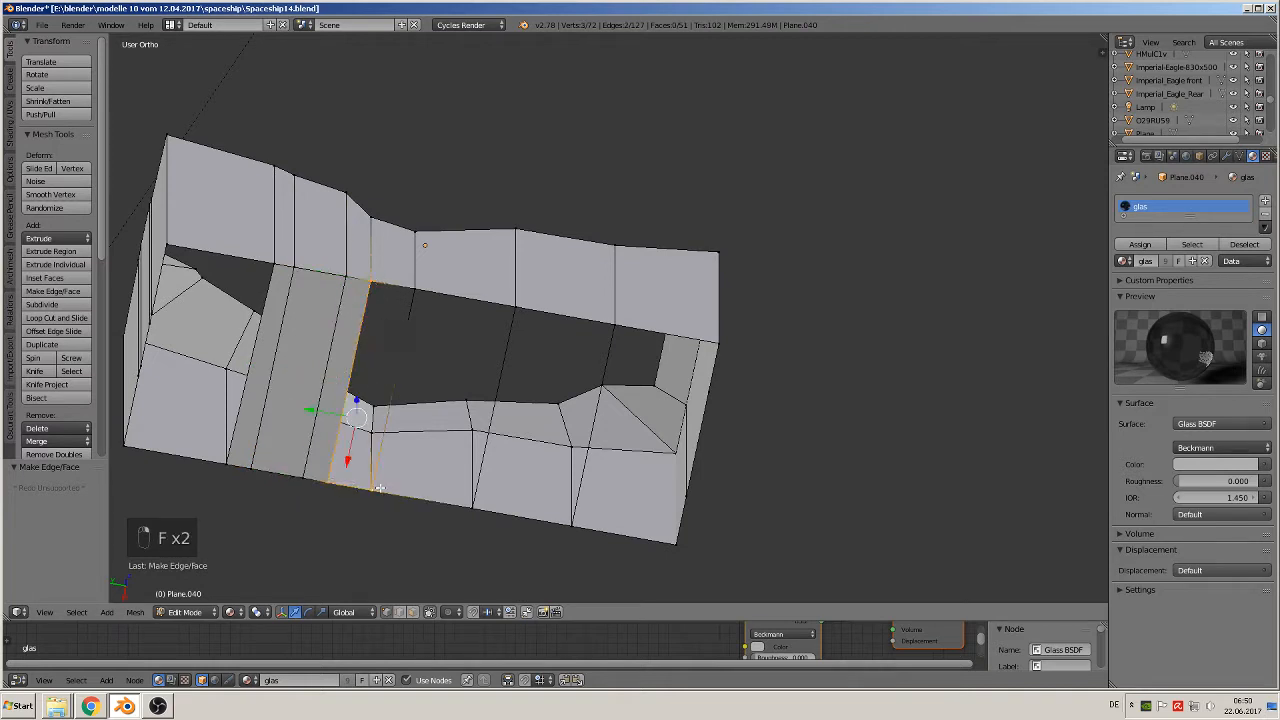
pyautogui.keyDown('shift'); pyautogui.rightClick(415, 284); pyautogui.keyUp('shift')
pyautogui.press('f')
# Fill the two wide bottom gaps between the remaining cross edges toward the -Y end with four-sided faces
pyautogui.rightClick(416, 288)
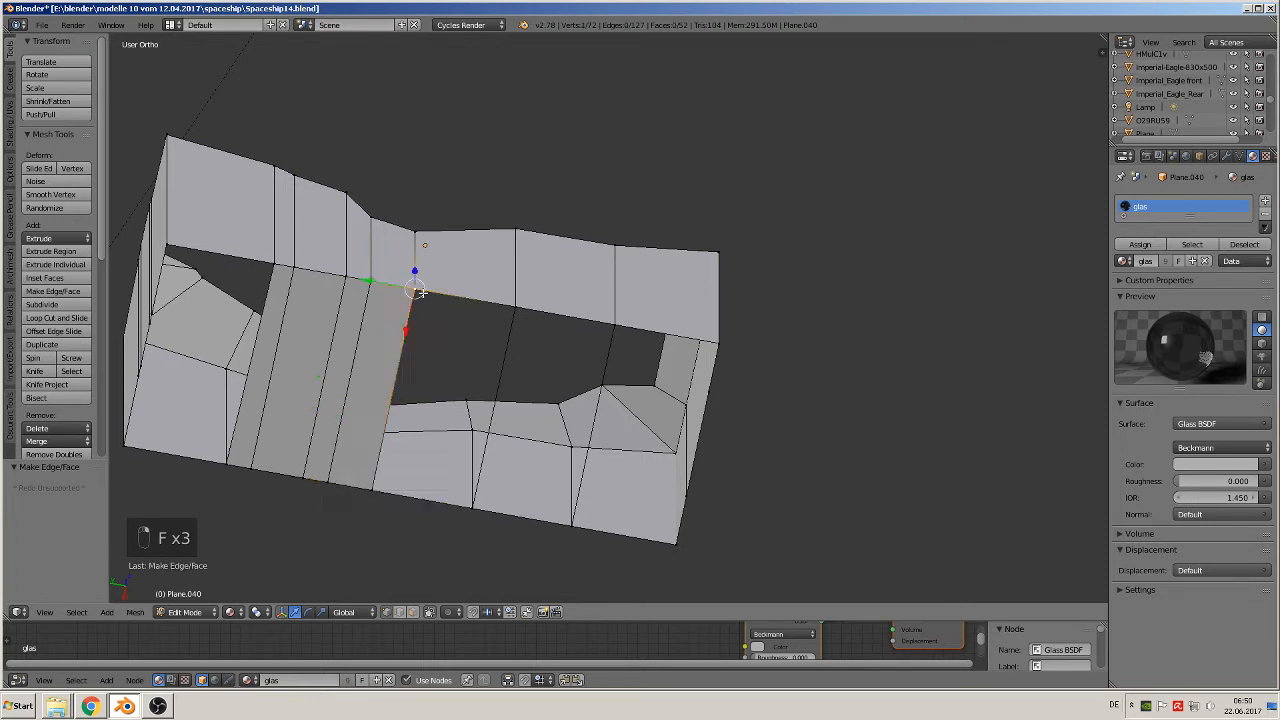
pyautogui.keyDown('shift'); pyautogui.rightClick(376, 489); pyautogui.keyUp('shift')
pyautogui.keyDown('shift'); pyautogui.rightClick(473, 505); pyautogui.keyUp('shift')
pyautogui.keyDown('shift'); pyautogui.rightClick(515, 302); pyautogui.keyUp('shift')
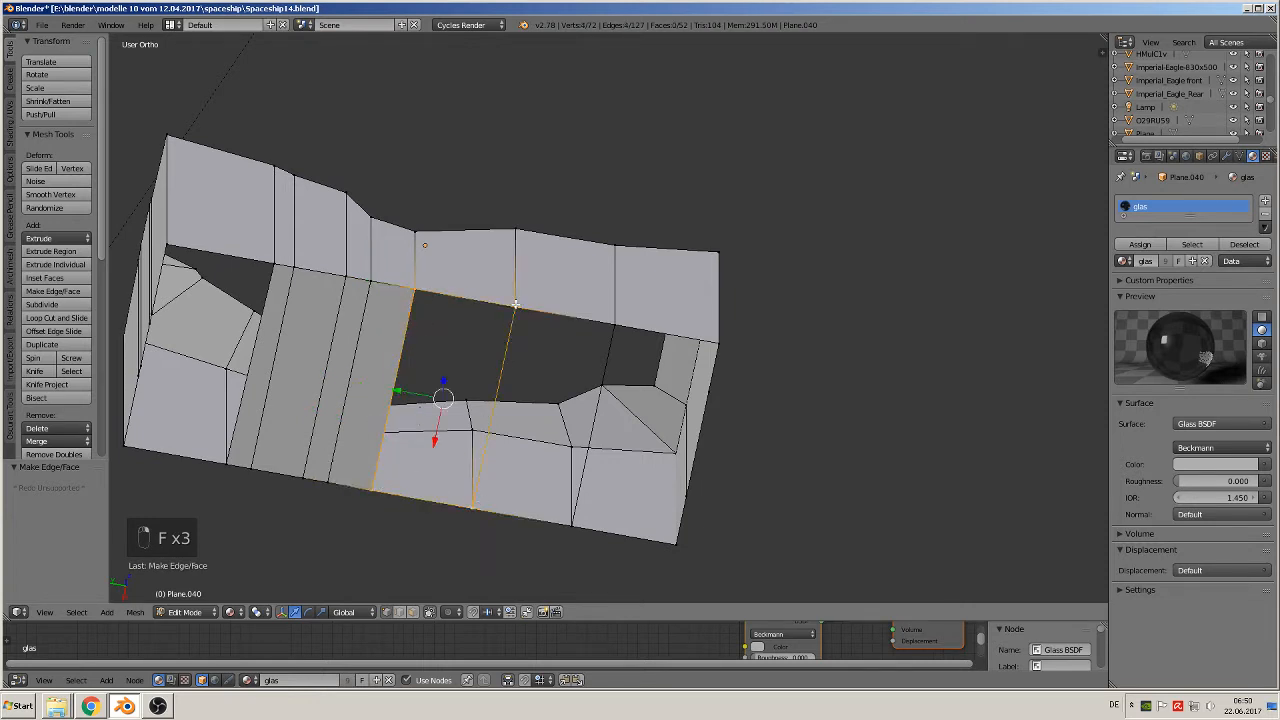
pyautogui.press('f')
pyautogui.rightClick(515, 302)
pyautogui.keyDown('shift'); pyautogui.rightClick(473, 505); pyautogui.keyUp('shift')
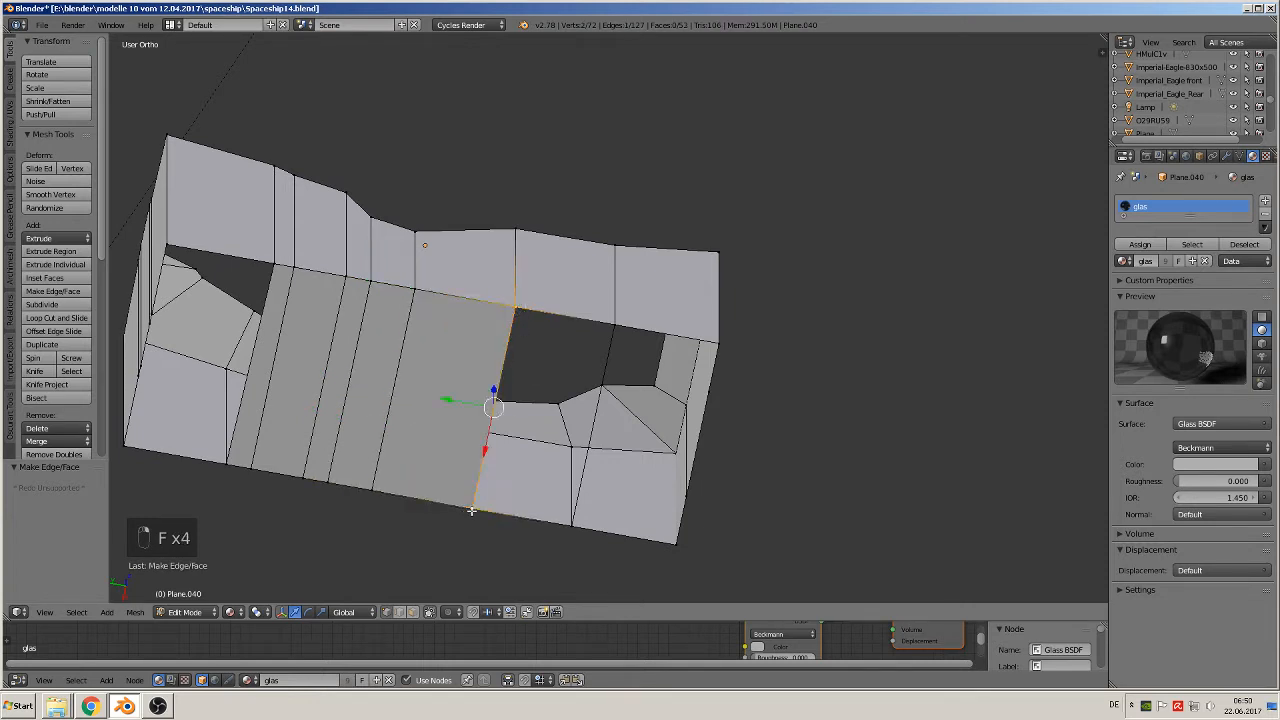
pyautogui.keyDown('shift'); pyautogui.rightClick(570, 522); pyautogui.keyUp('shift')
pyautogui.keyDown('shift'); pyautogui.rightClick(611, 323); pyautogui.keyUp('shift')
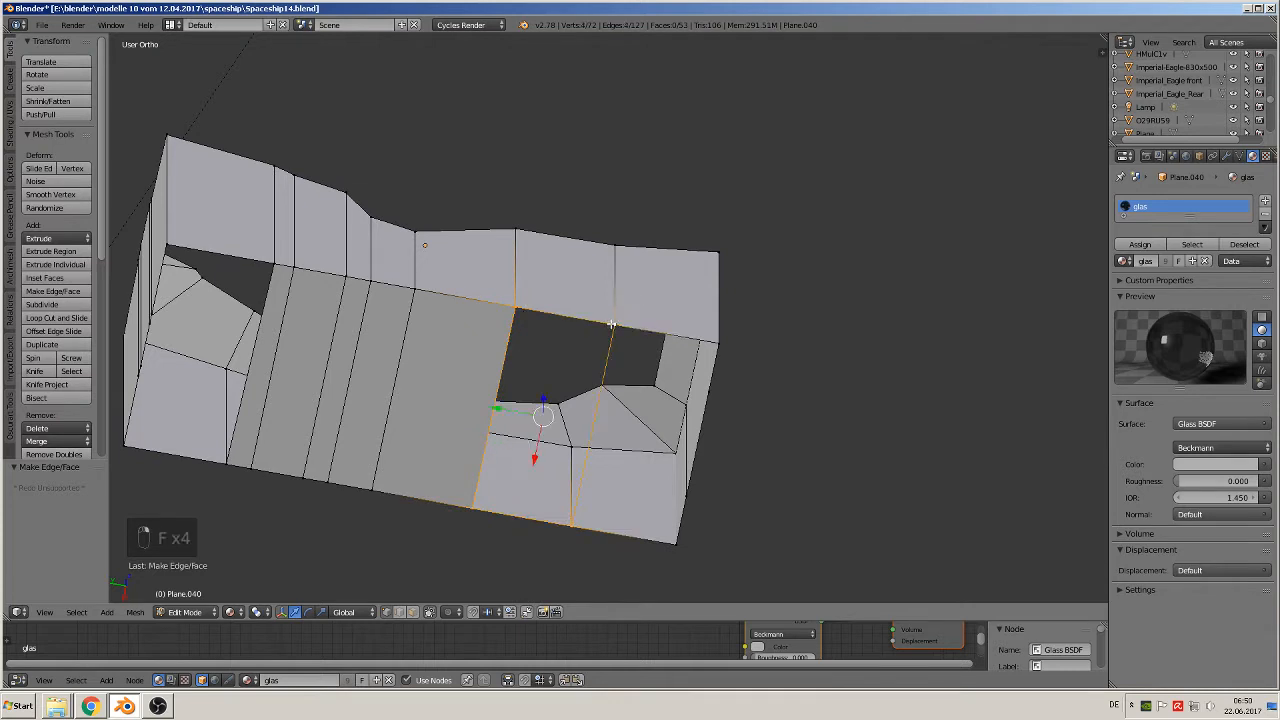
pyautogui.press('f')
# Close the bottom opening at the -Y end with a single face through its six boundary vertices
pyautogui.rightClick(614, 325)
pyautogui.keyDown('shift'); pyautogui.rightClick(595, 530); pyautogui.keyUp('shift')
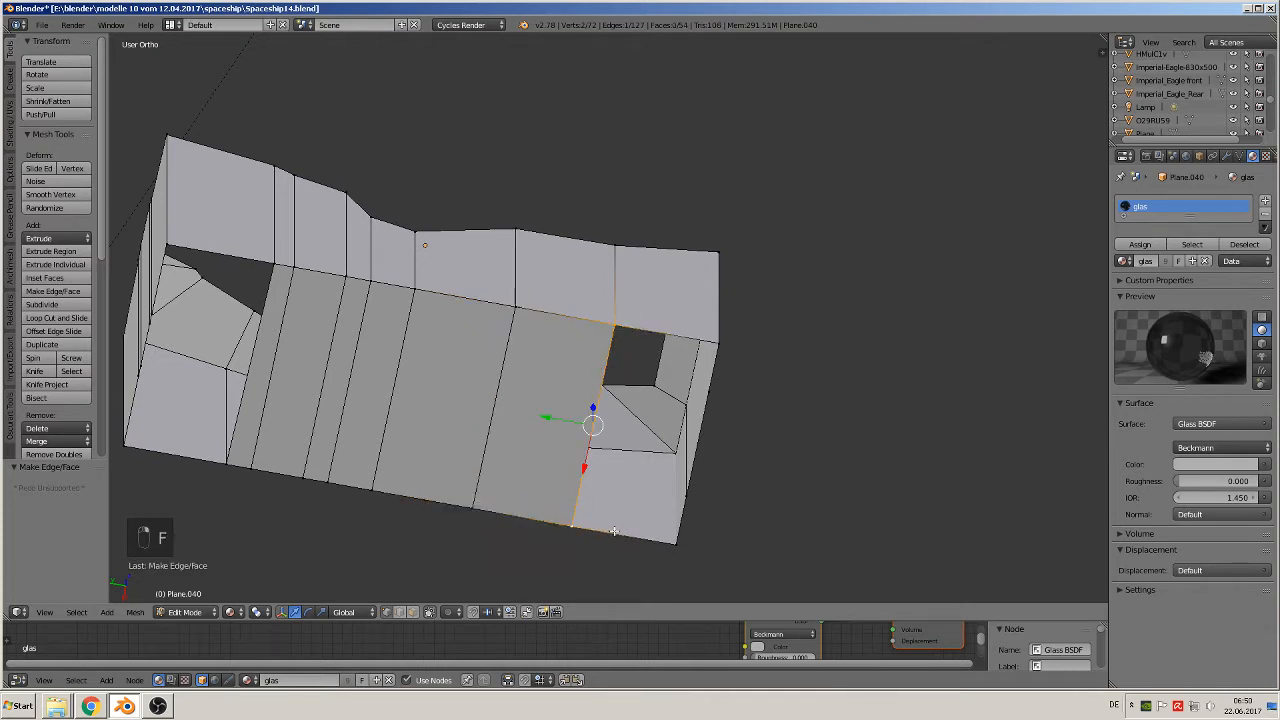
pyautogui.moveTo(628, 508); pyautogui.dragTo(689, 350, button='middle')
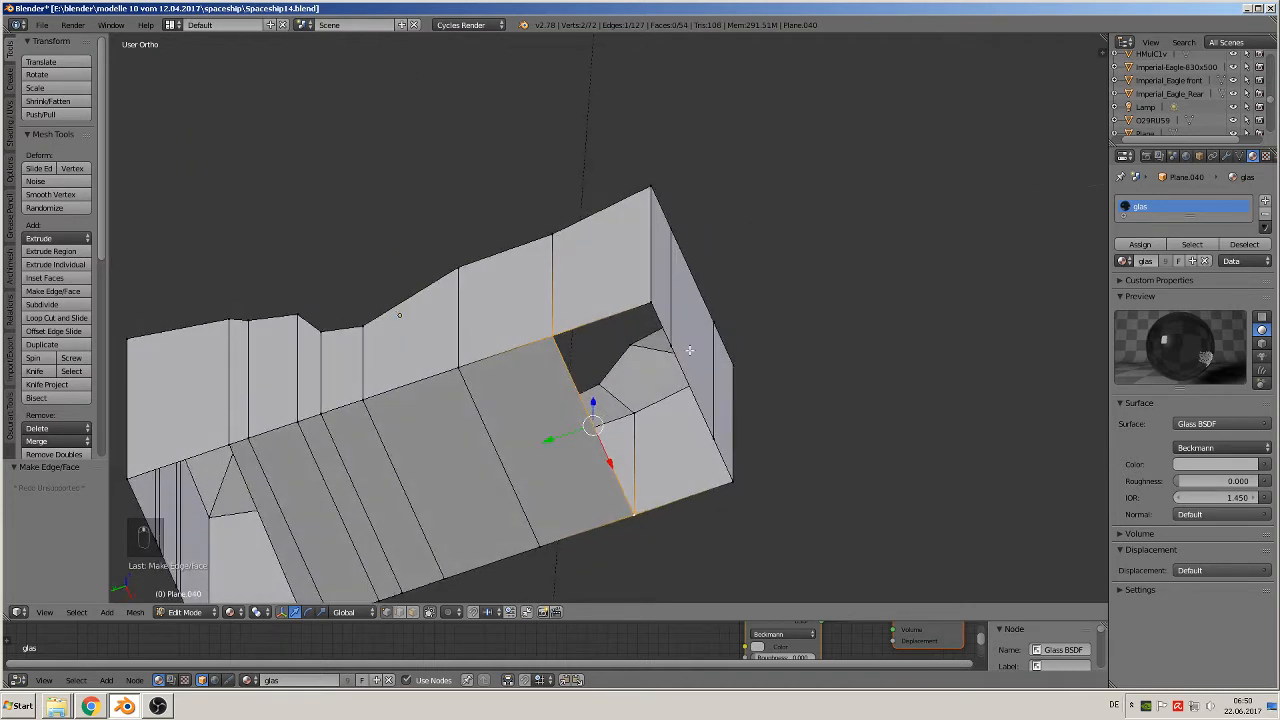
pyautogui.keyDown('shift'); pyautogui.rightClick(735, 480); pyautogui.keyUp('shift')
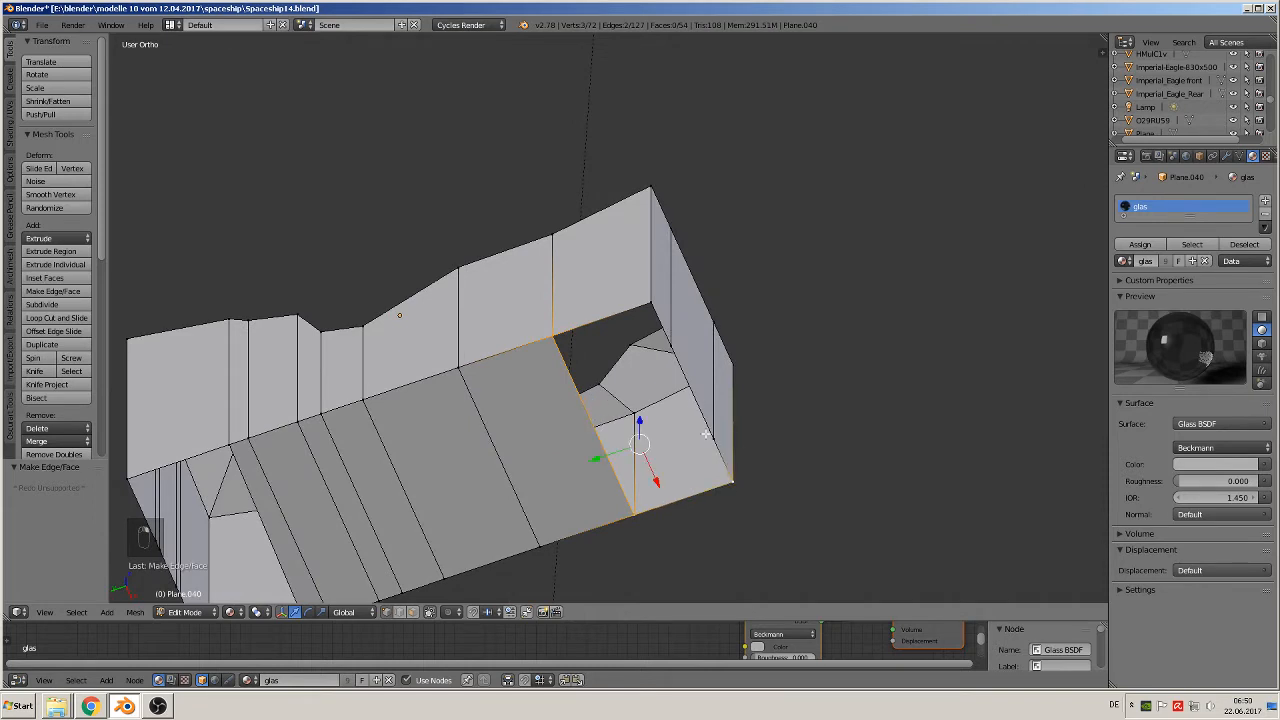
pyautogui.keyDown('shift'); pyautogui.rightClick(706, 434); pyautogui.keyUp('shift')
pyautogui.keyDown('shift'); pyautogui.rightClick(668, 349); pyautogui.keyUp('shift')
pyautogui.keyDown('shift'); pyautogui.rightClick(643, 305); pyautogui.keyUp('shift')
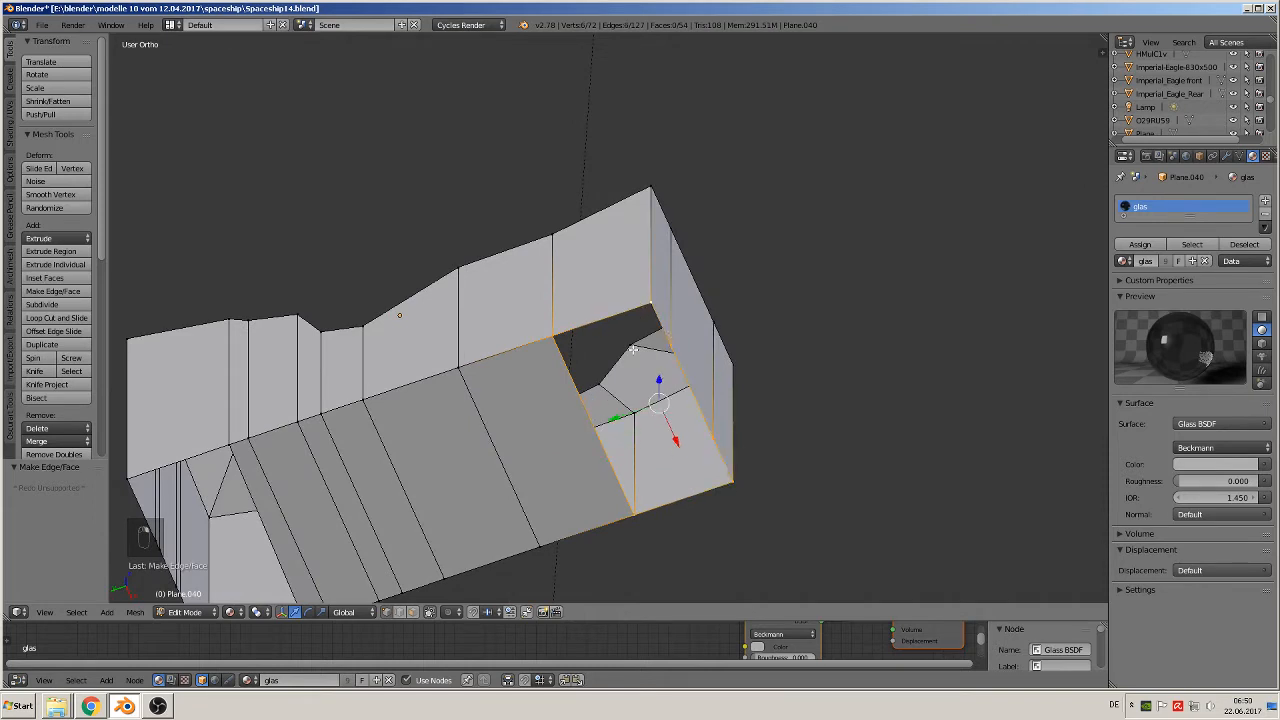
pyautogui.press('f')
# Close the last bottom opening at the +Y end with a single face through its eight boundary vertices
pyautogui.moveTo(633, 349); pyautogui.dragTo(615, 333, button='middle')
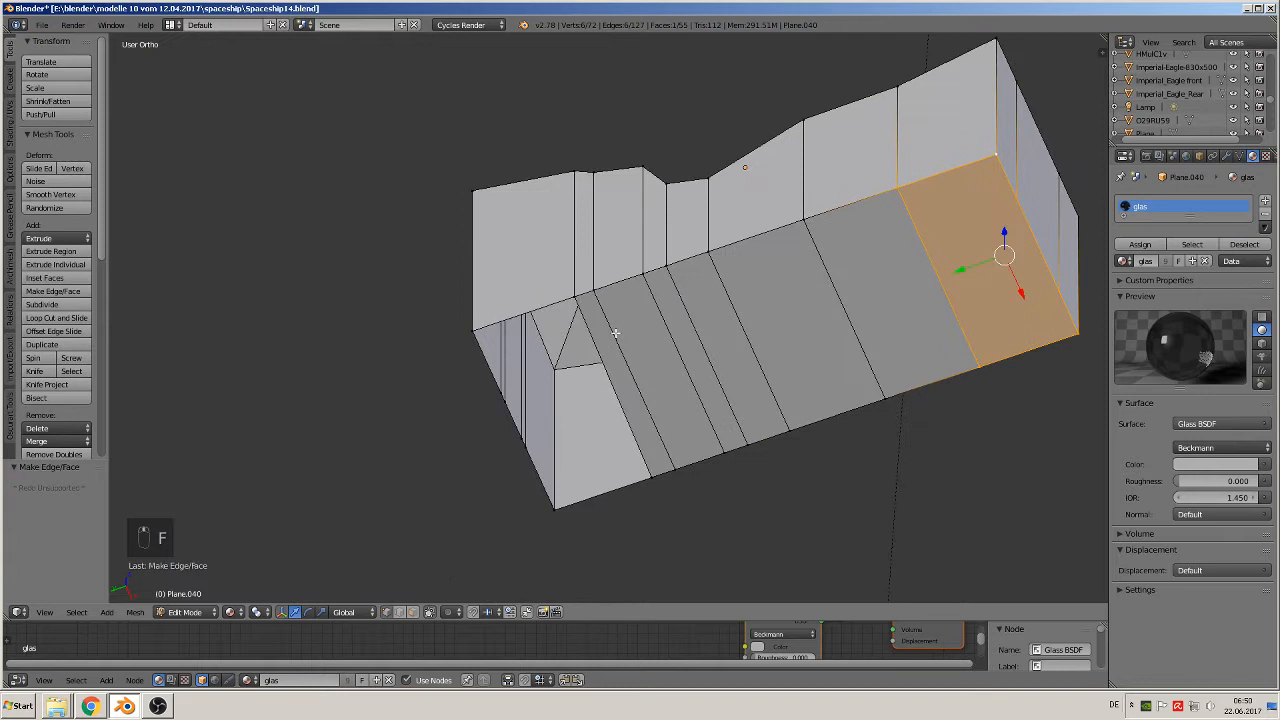
pyautogui.rightClick(576, 297)
pyautogui.keyDown('shift'); pyautogui.rightClick(476, 329); pyautogui.keyUp('shift')
pyautogui.keyDown('shift'); pyautogui.rightClick(487, 398); pyautogui.keyUp('shift')
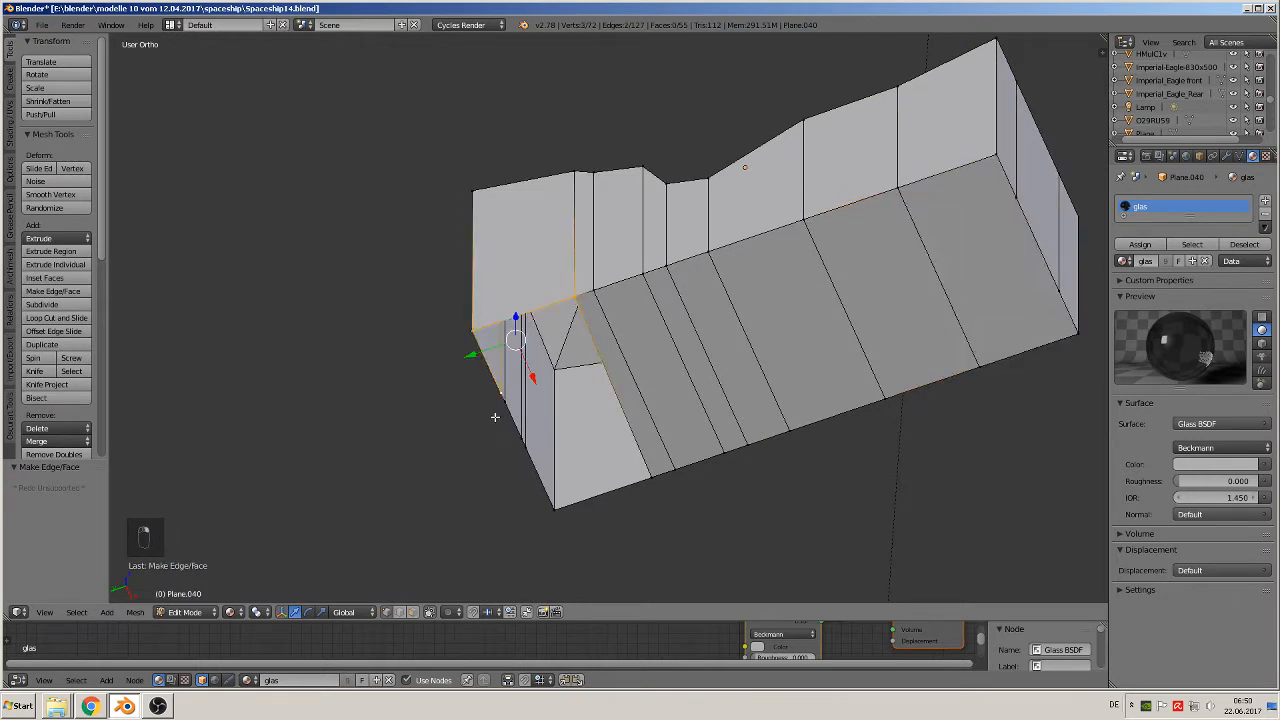
pyautogui.keyDown('shift'); pyautogui.rightClick(495, 418); pyautogui.keyUp('shift')
pyautogui.keyDown('shift'); pyautogui.rightClick(517, 449); pyautogui.keyUp('shift')
pyautogui.keyDown('shift'); pyautogui.rightClick(540, 494); pyautogui.keyUp('shift')
pyautogui.keyDown('shift'); pyautogui.rightClick(557, 512); pyautogui.keyUp('shift')
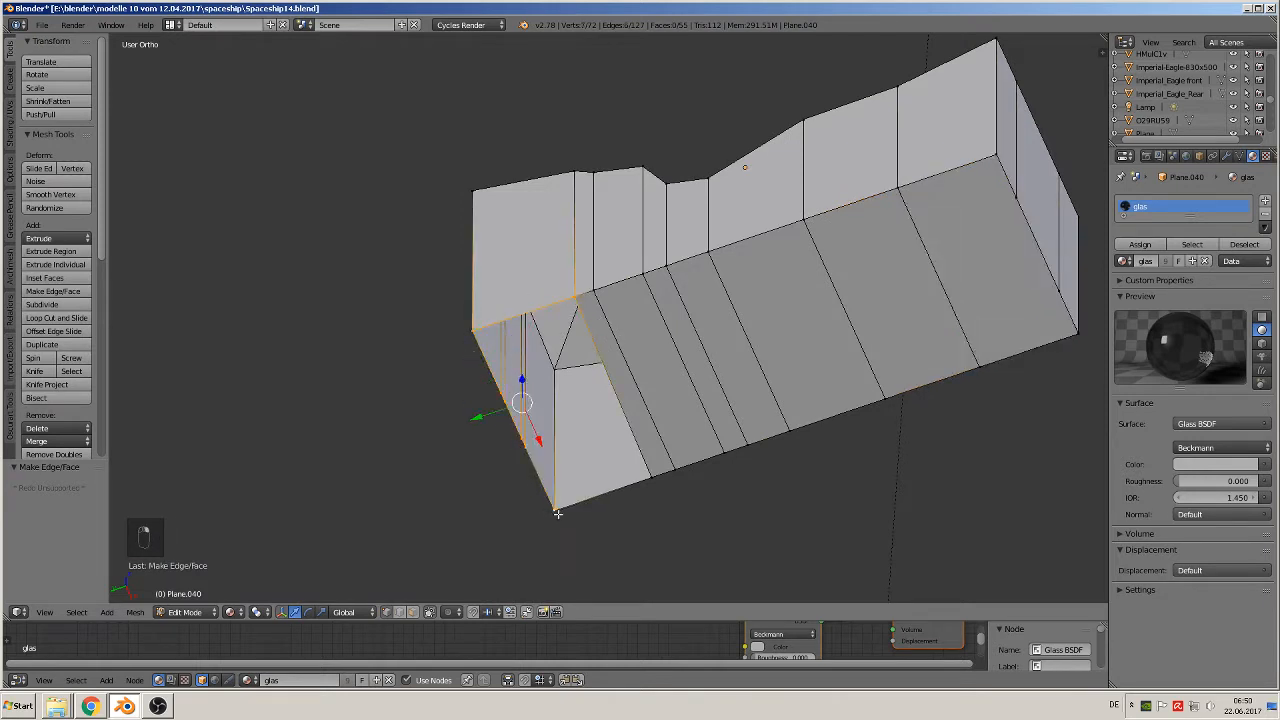
pyautogui.keyDown('shift'); pyautogui.rightClick(650, 478); pyautogui.keyUp('shift')
pyautogui.press('f')
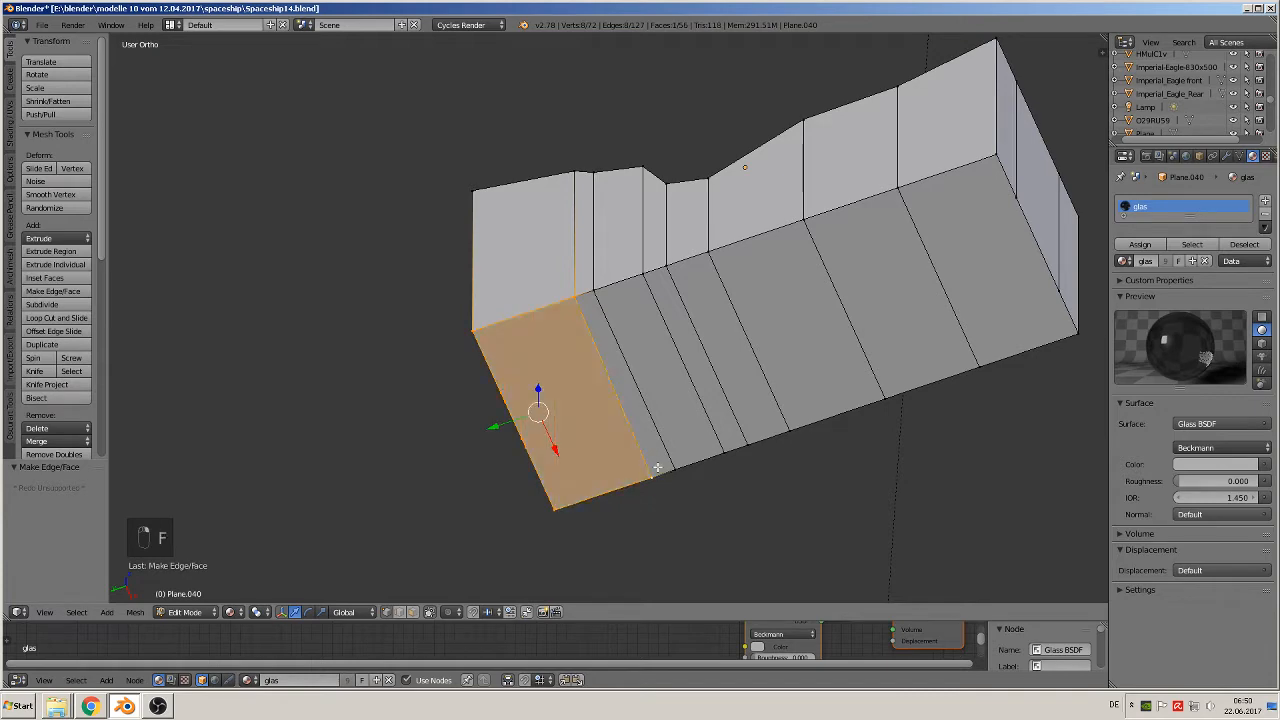
# Add two evenly spaced vertical loop cuts through the middle strip of the block's -Y end wall
pyautogui.moveTo(658, 472); pyautogui.dragTo(1007, 227, button='middle')
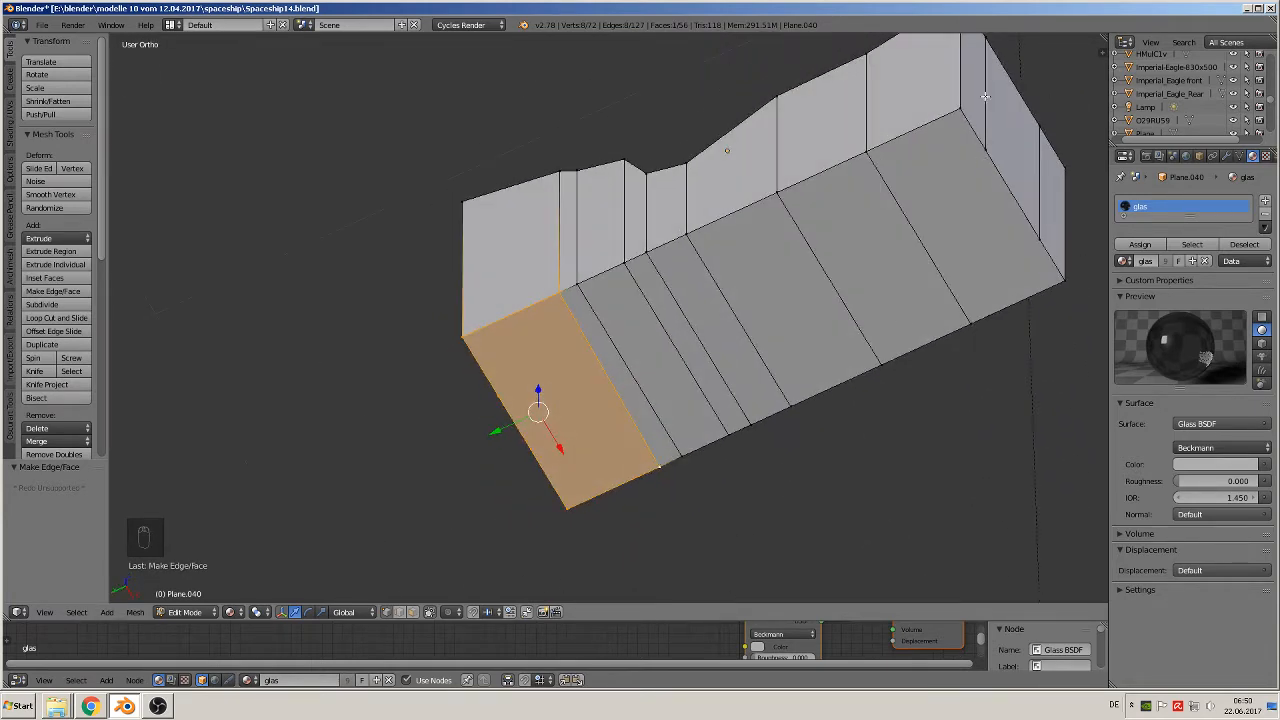
pyautogui.moveTo(681, 304); pyautogui.dragTo(719, 338, button='middle')
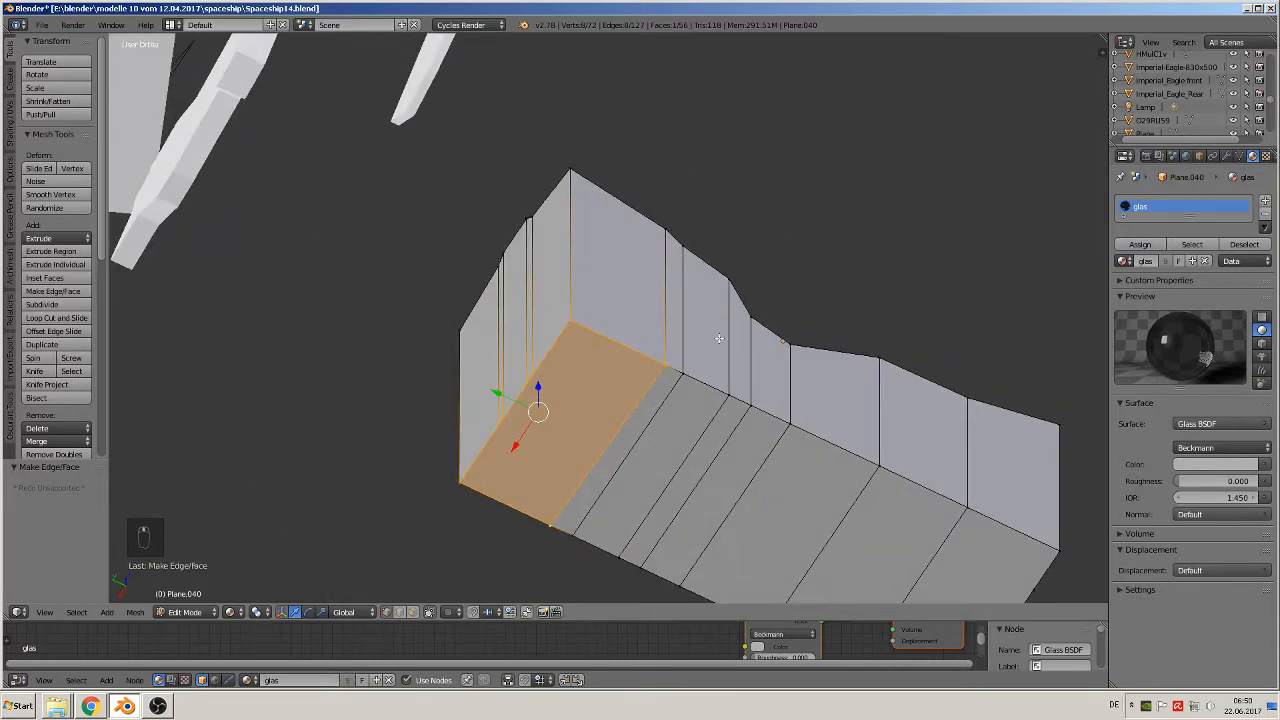
pyautogui.moveTo(557, 408); pyautogui.dragTo(482, 568, button='middle')
pyautogui.moveTo(592, 452); pyautogui.dragTo(590, 325, button='middle')
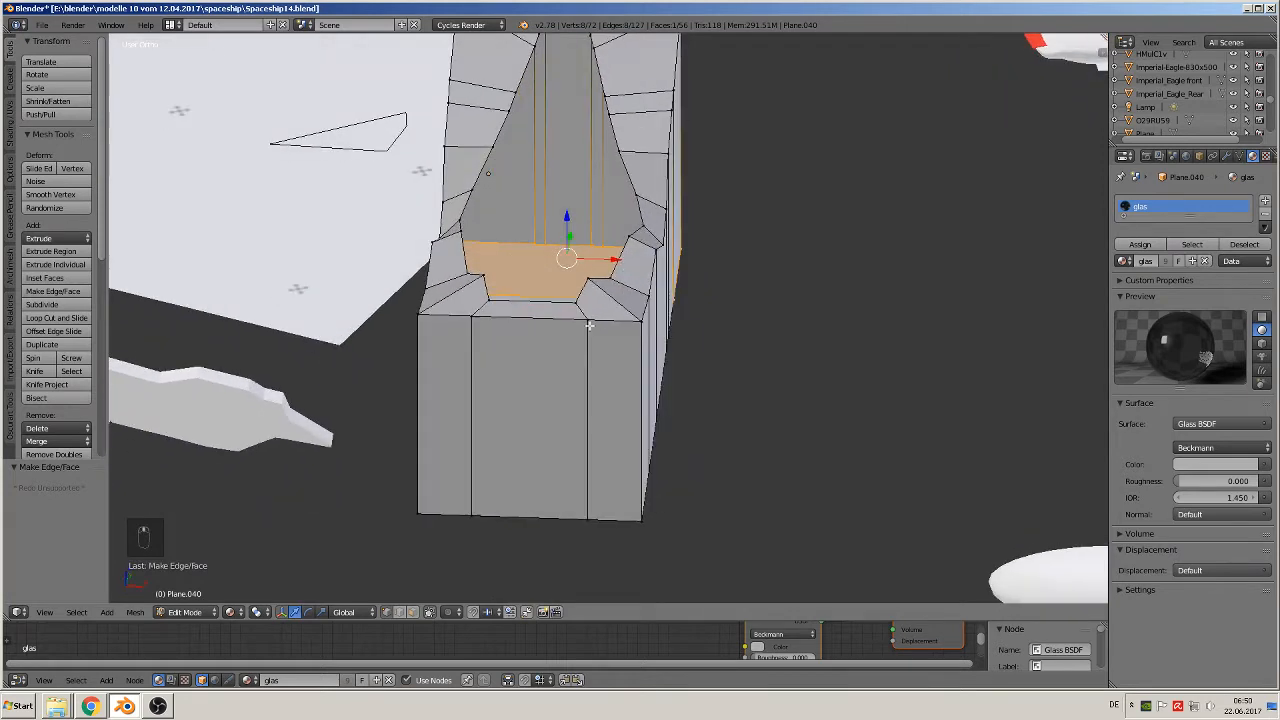
pyautogui.press('a')
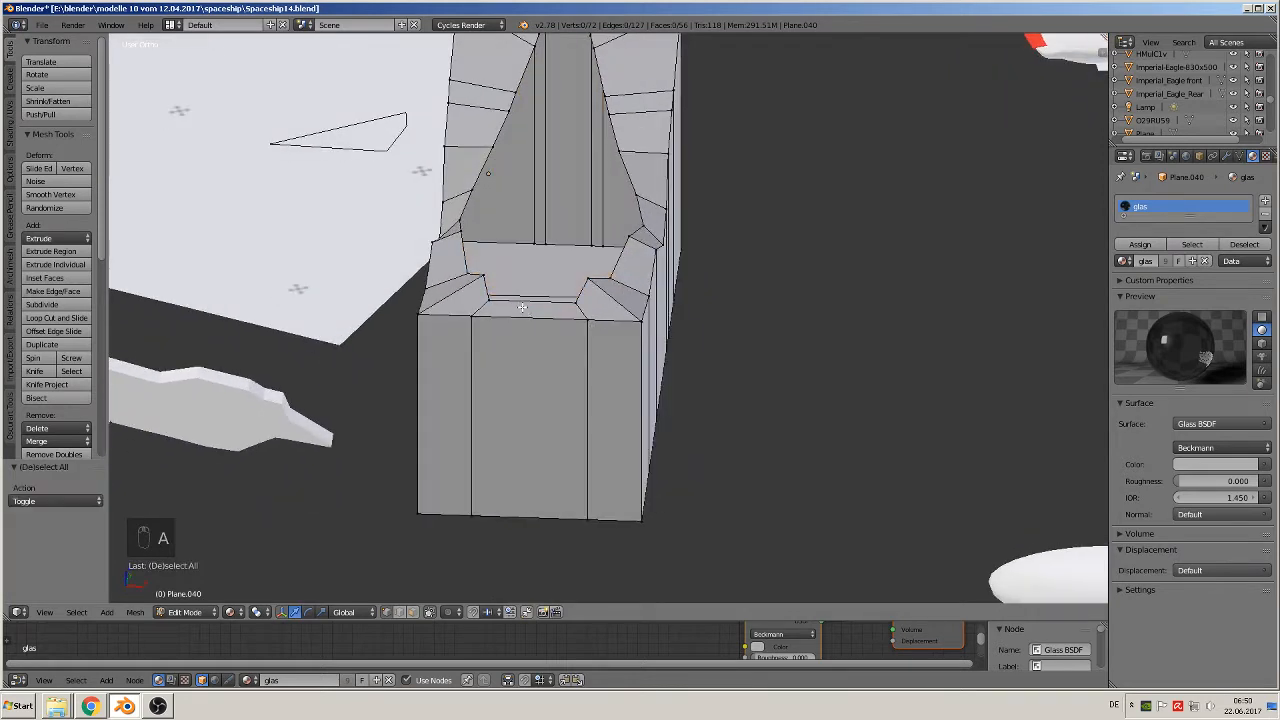
pyautogui.hotkey('ctrl', 'r')
pyautogui.scroll(1, 522, 307)
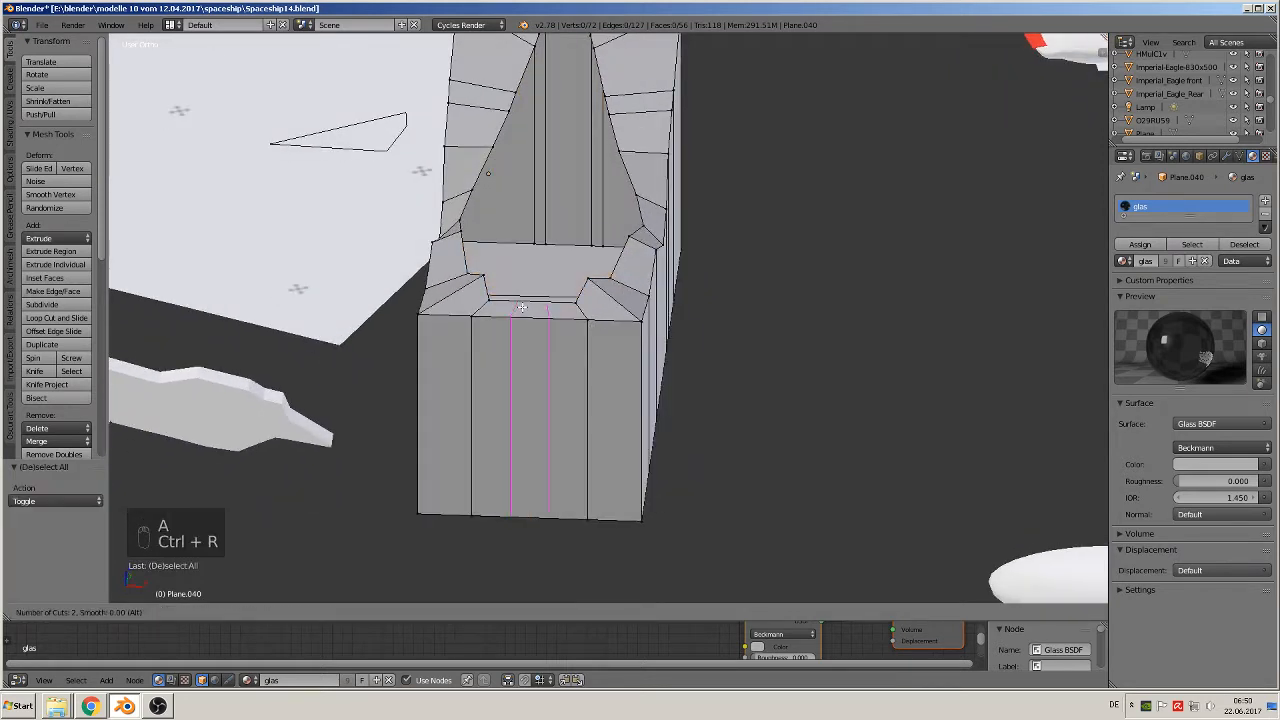
pyautogui.click(522, 307)
pyautogui.rightClick(522, 307)
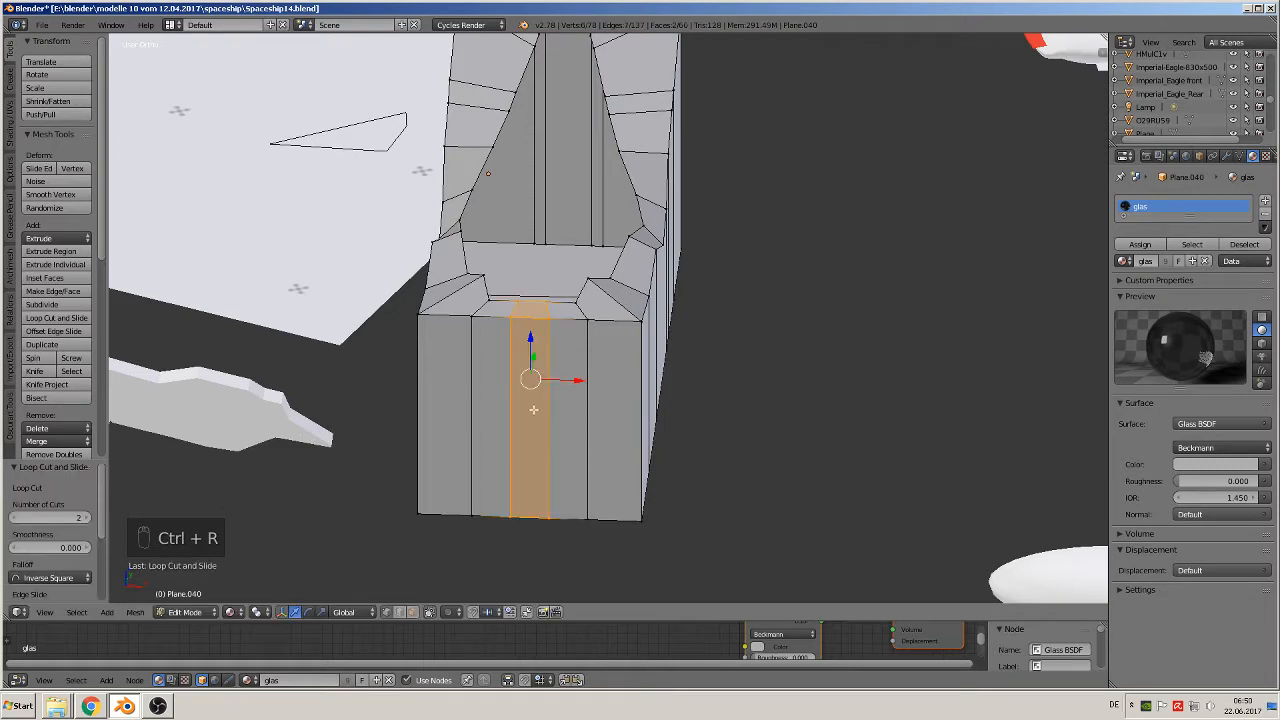
# Knife-cut the bottom lengthwise from the vertical edge nearest -X on the -Y end wall to the +Y end edge
pyautogui.moveTo(568, 376); pyautogui.dragTo(599, 290, button='middle')
pyautogui.moveTo(585, 418); pyautogui.dragTo(935, 133, button='middle')
pyautogui.keyDown('shift'); pyautogui.moveTo(752, 154); pyautogui.dragTo(681, 230, button='middle'); pyautogui.keyUp('shift')
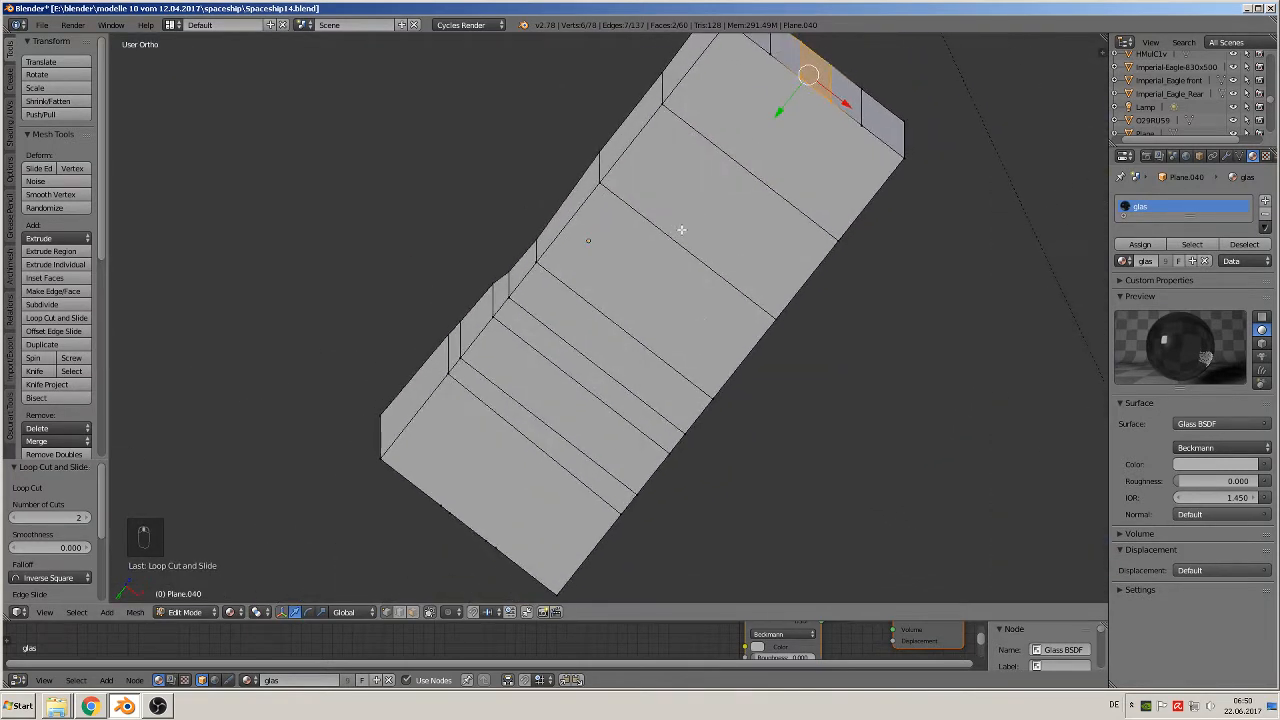
pyautogui.press('a')
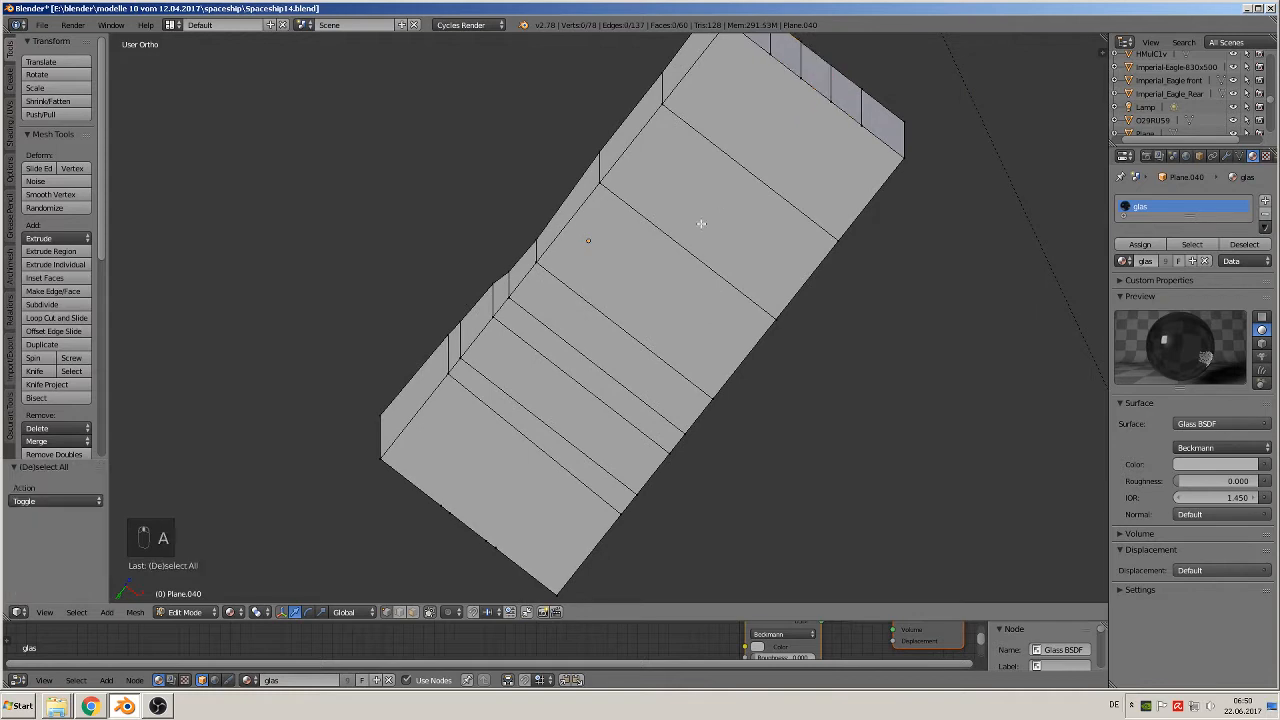
pyautogui.click(35, 373)
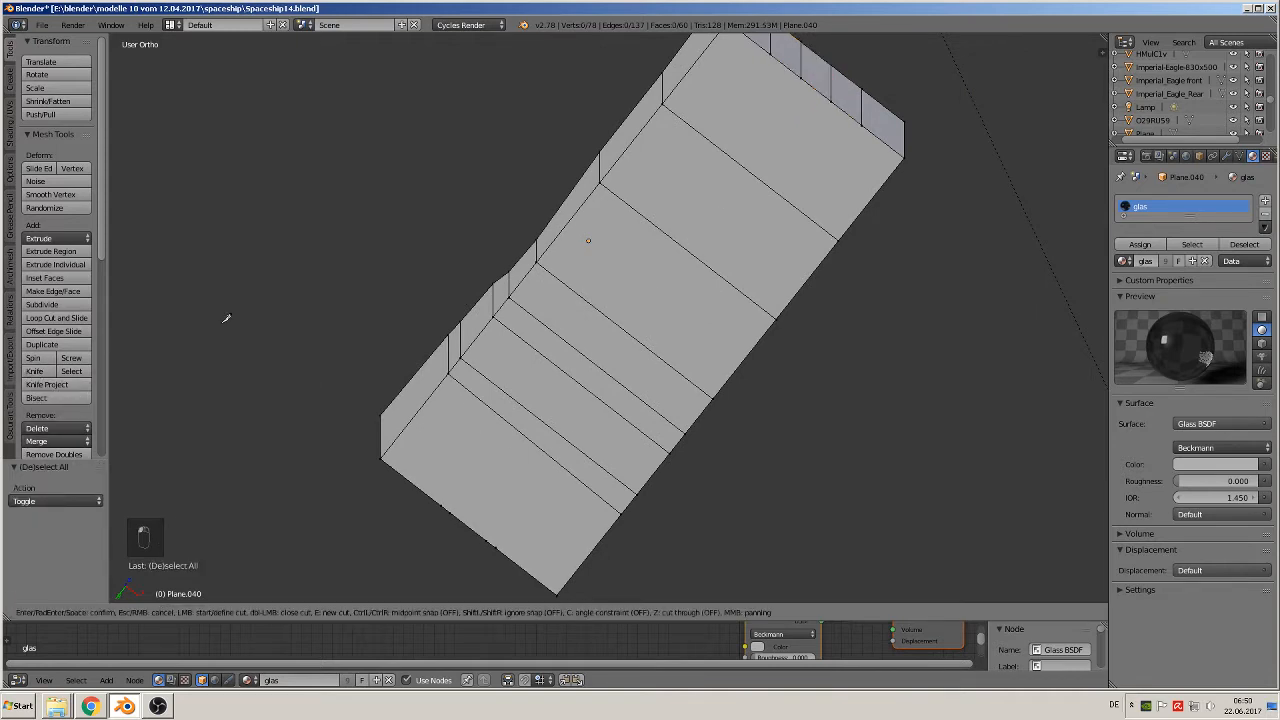
pyautogui.click(771, 52)
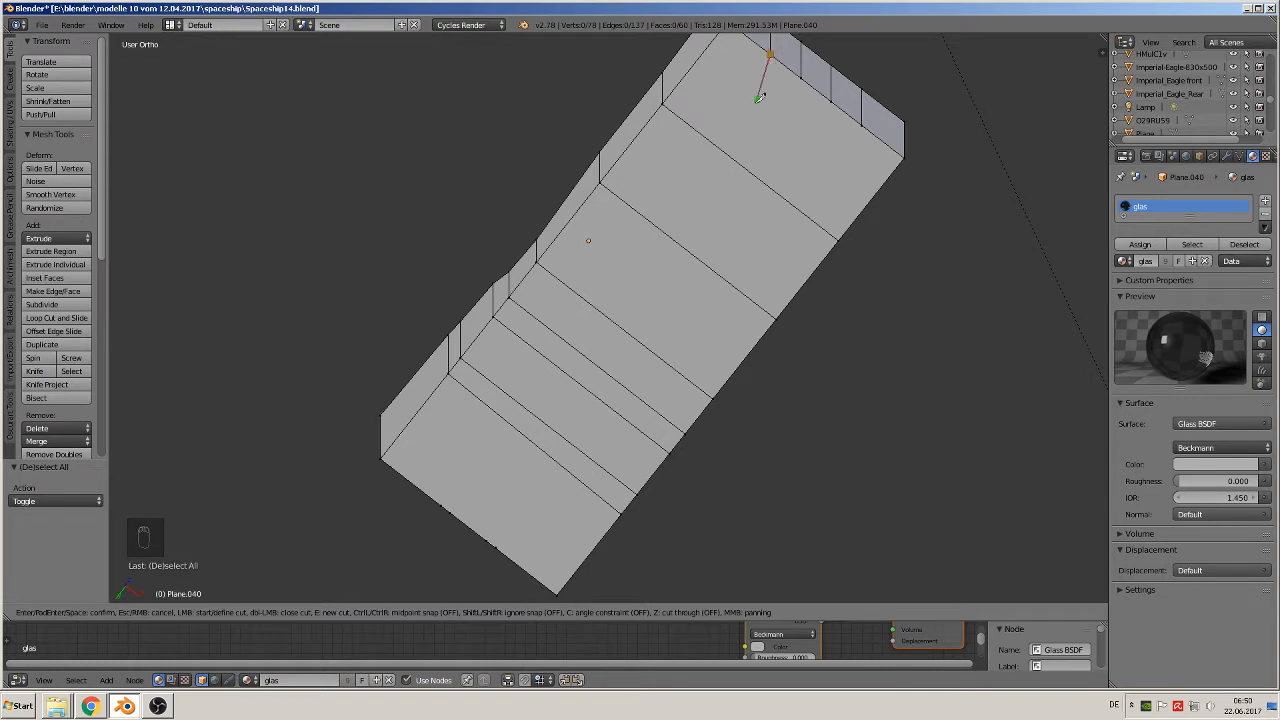
pyautogui.click(445, 502)
pyautogui.press('Return')
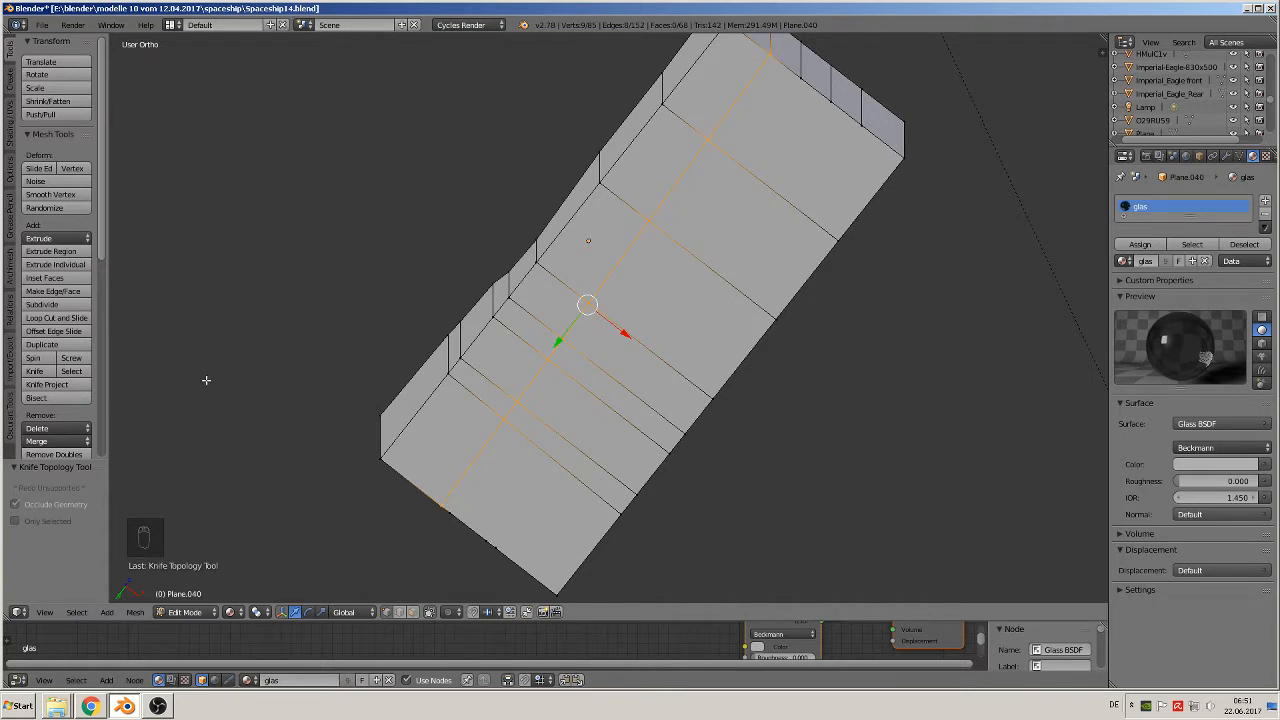
# Knife-cut two more lengthwise lines across the bottom, from the two middle vertical edges of the -Y wall to the +Y end edge
pyautogui.click(36, 367)
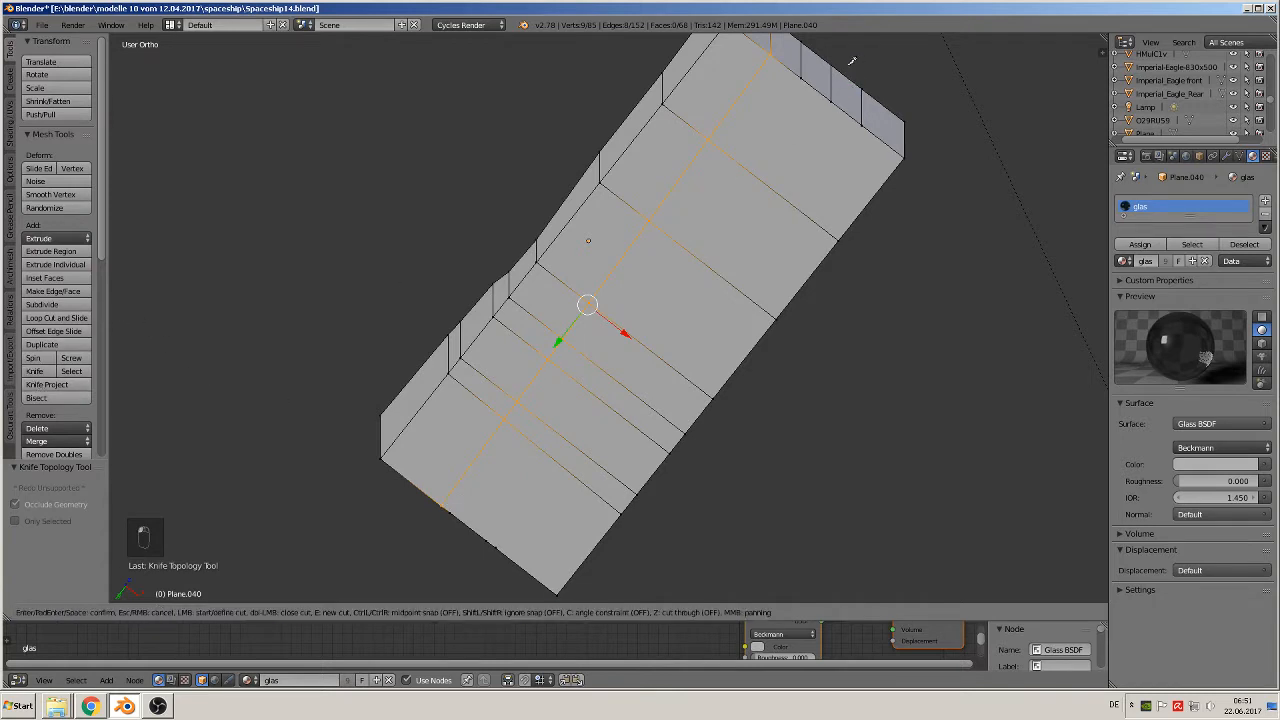
pyautogui.click(801, 77)
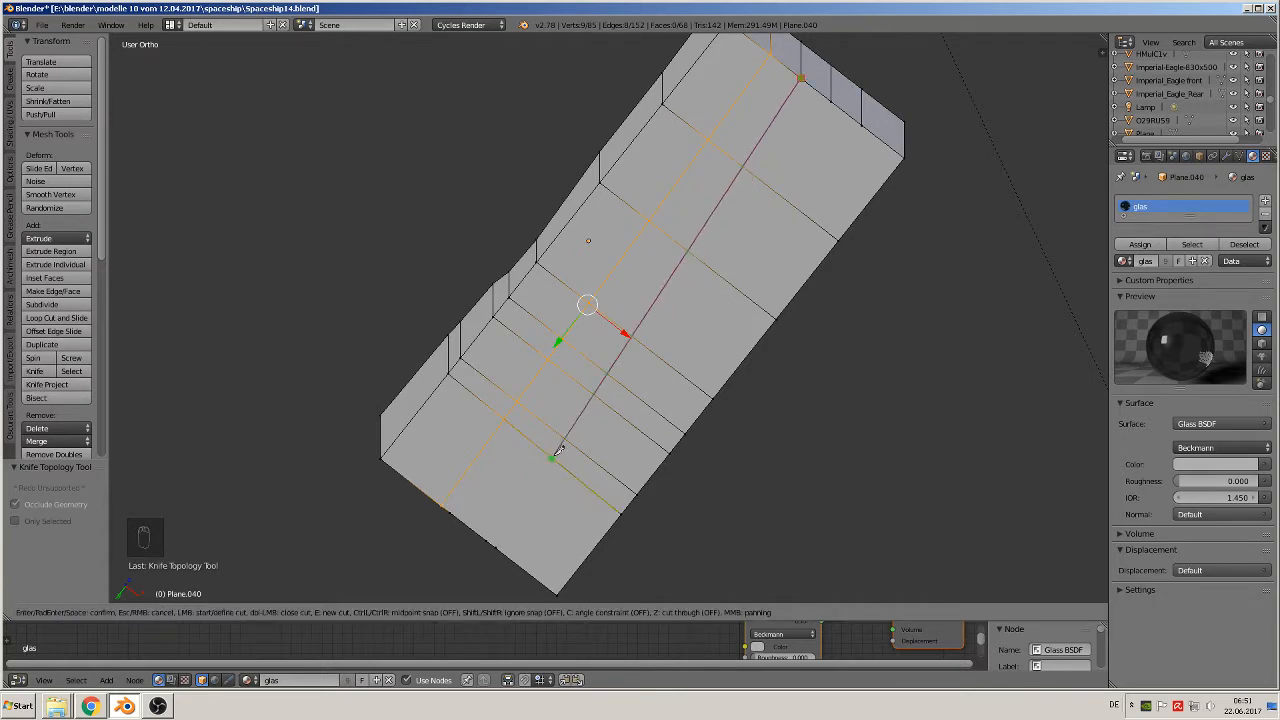
pyautogui.click(451, 509)
pyautogui.press('Return')
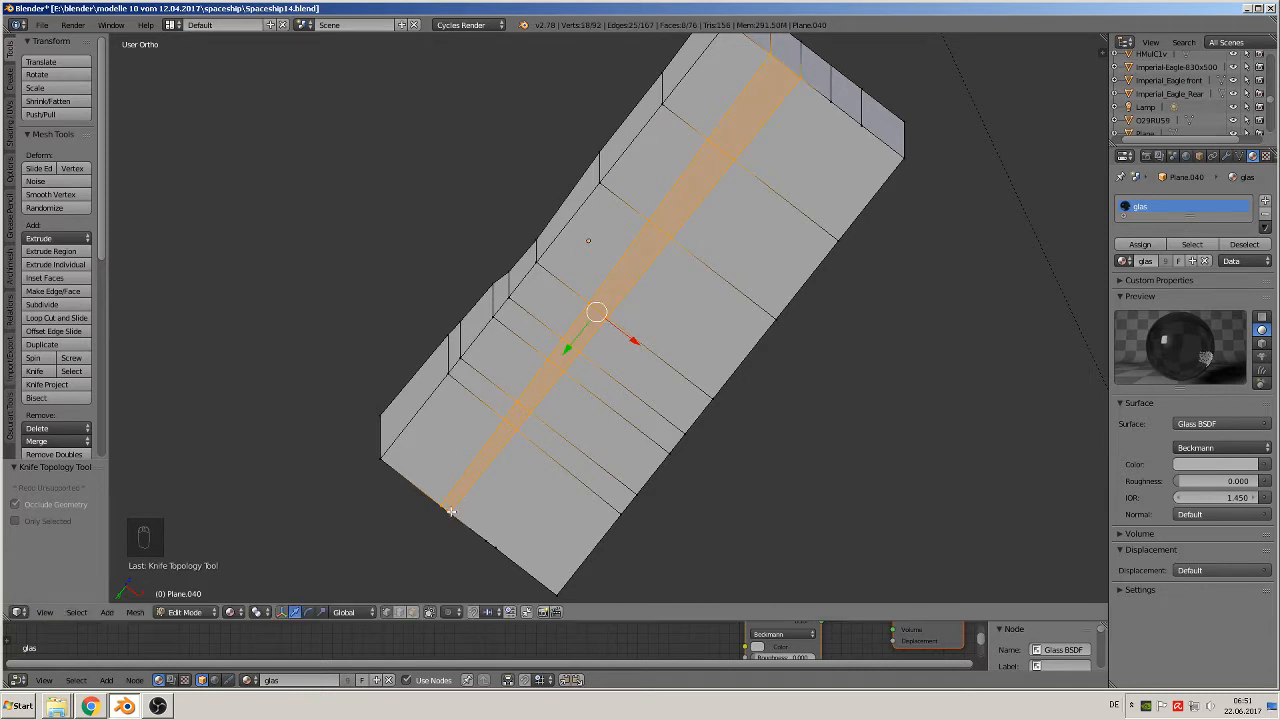
pyautogui.click(34, 371)
pyautogui.click(832, 100)
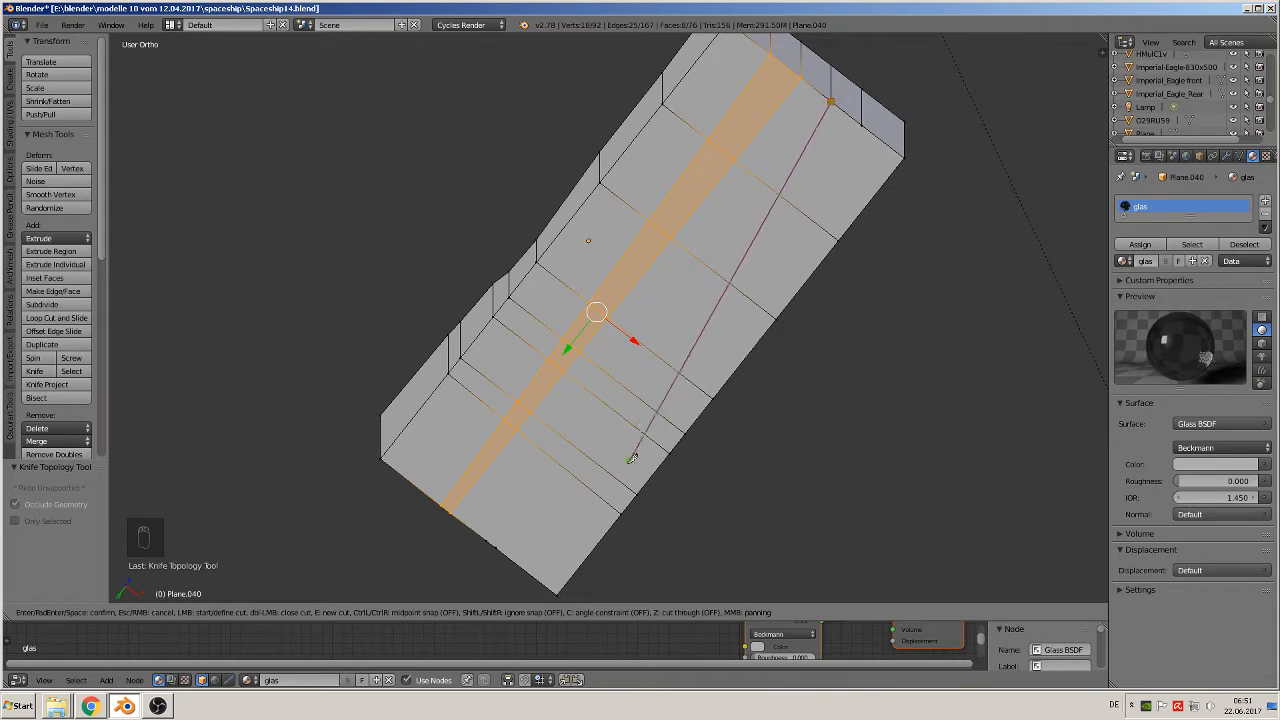
pyautogui.click(488, 538)
pyautogui.press('Return')
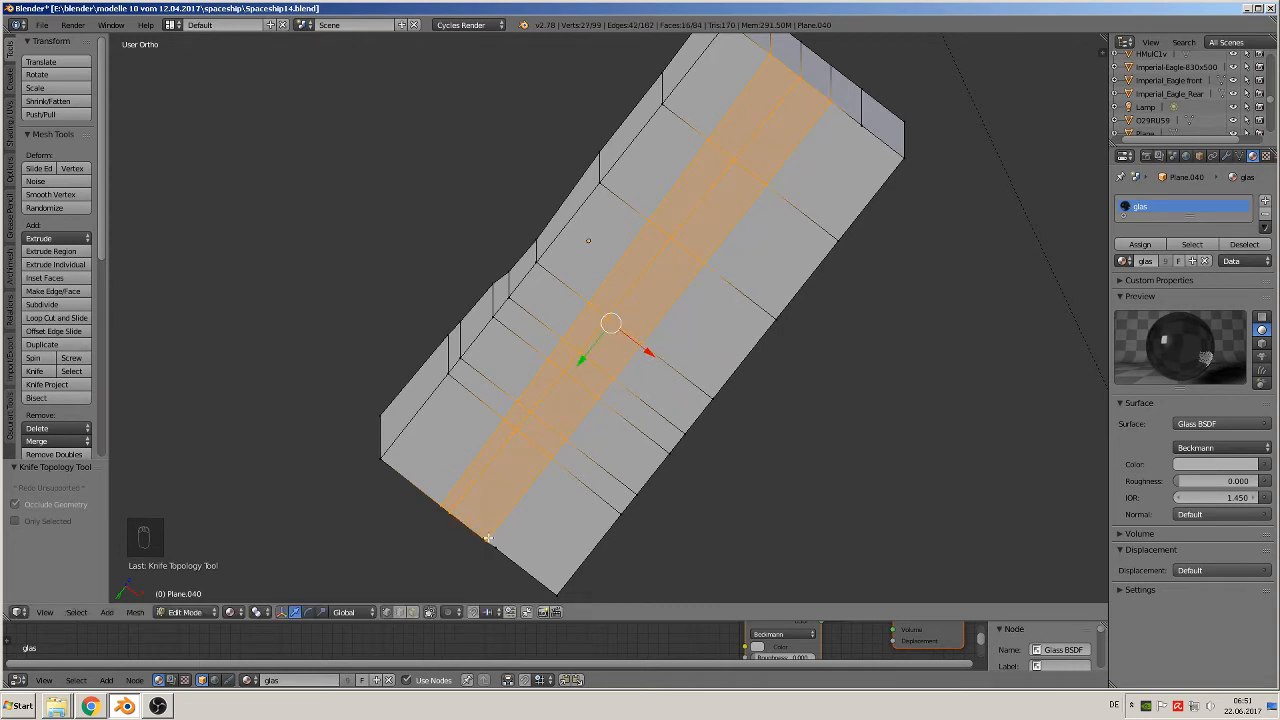
# Knife-cut the fourth lengthwise line across the bottom from the -Y wall's vertical edge nearest +X, and leave mesh editing
pyautogui.click(35, 372)
pyautogui.click(861, 126)
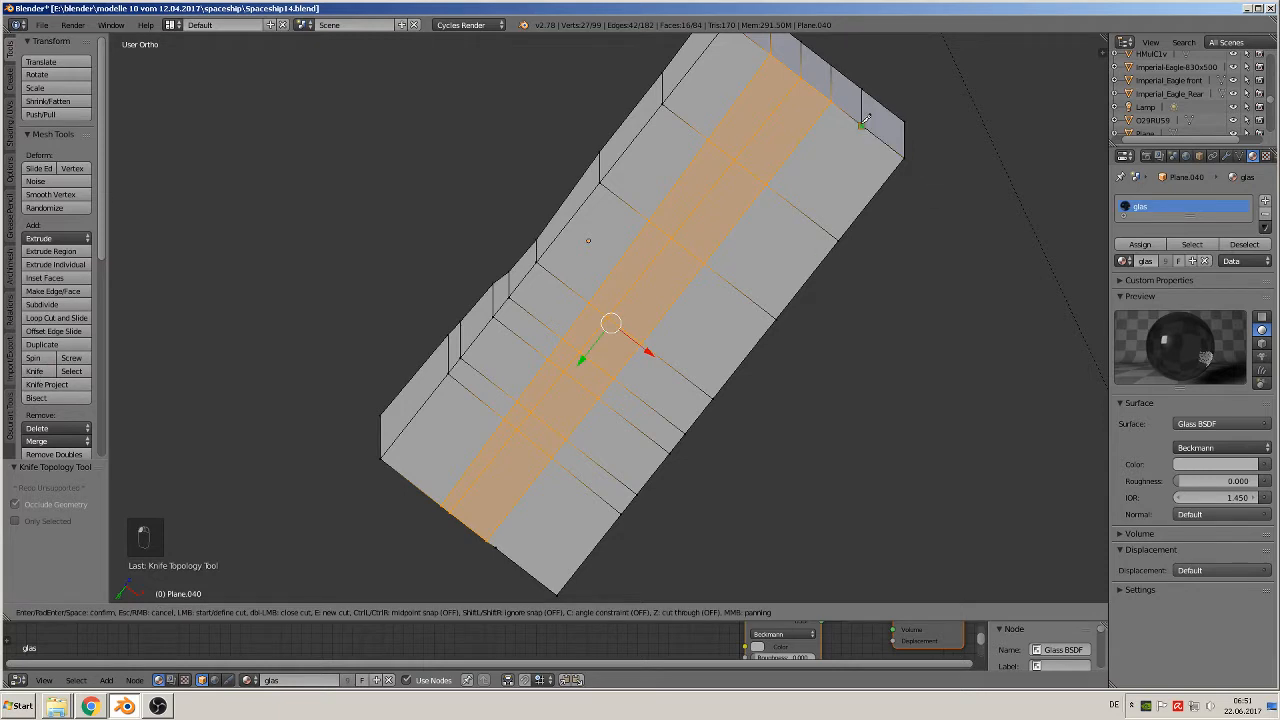
pyautogui.click(505, 549)
pyautogui.press('Return')
pyautogui.press('Tab')
# Add a Subdivision Surface modifier to the block and set its view subdivisions to 2
pyautogui.moveTo(650, 399); pyautogui.dragTo(745, 503, button='middle')
pyautogui.scroll(-4, 745, 503)
pyautogui.moveTo(787, 432); pyautogui.dragTo(565, 78, button='middle')
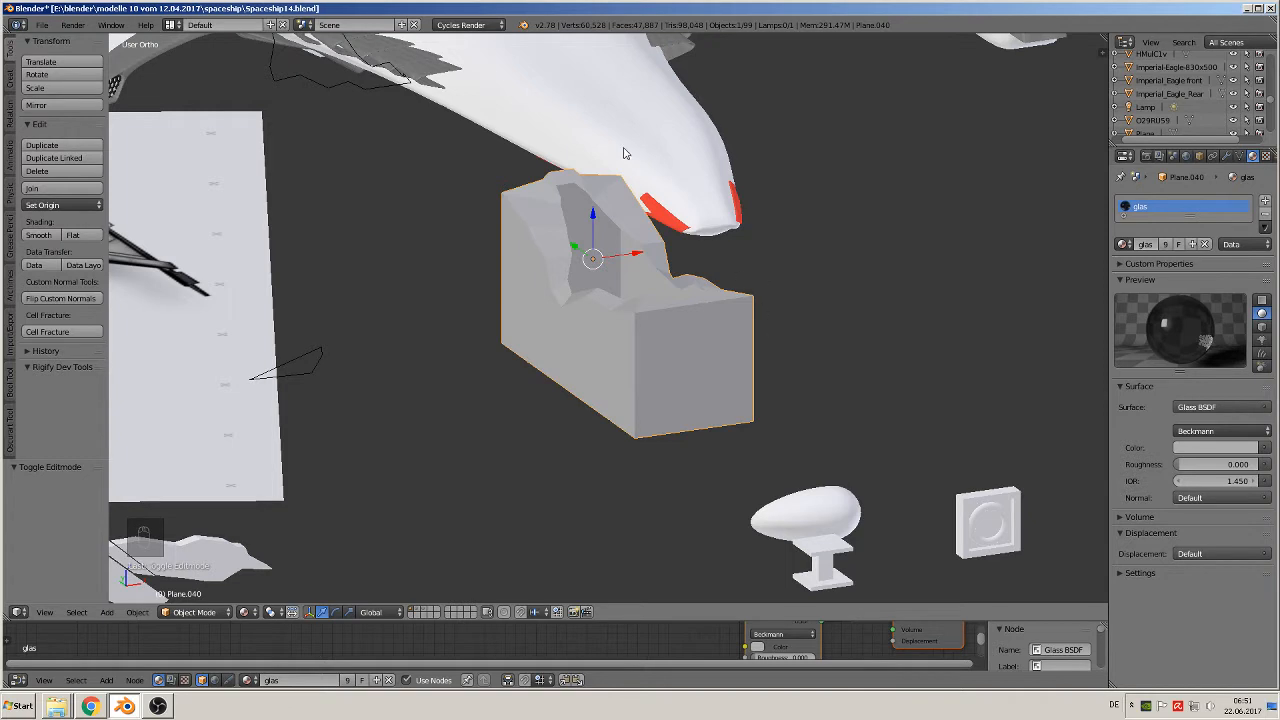
pyautogui.moveTo(811, 487); pyautogui.dragTo(886, 480, button='middle')
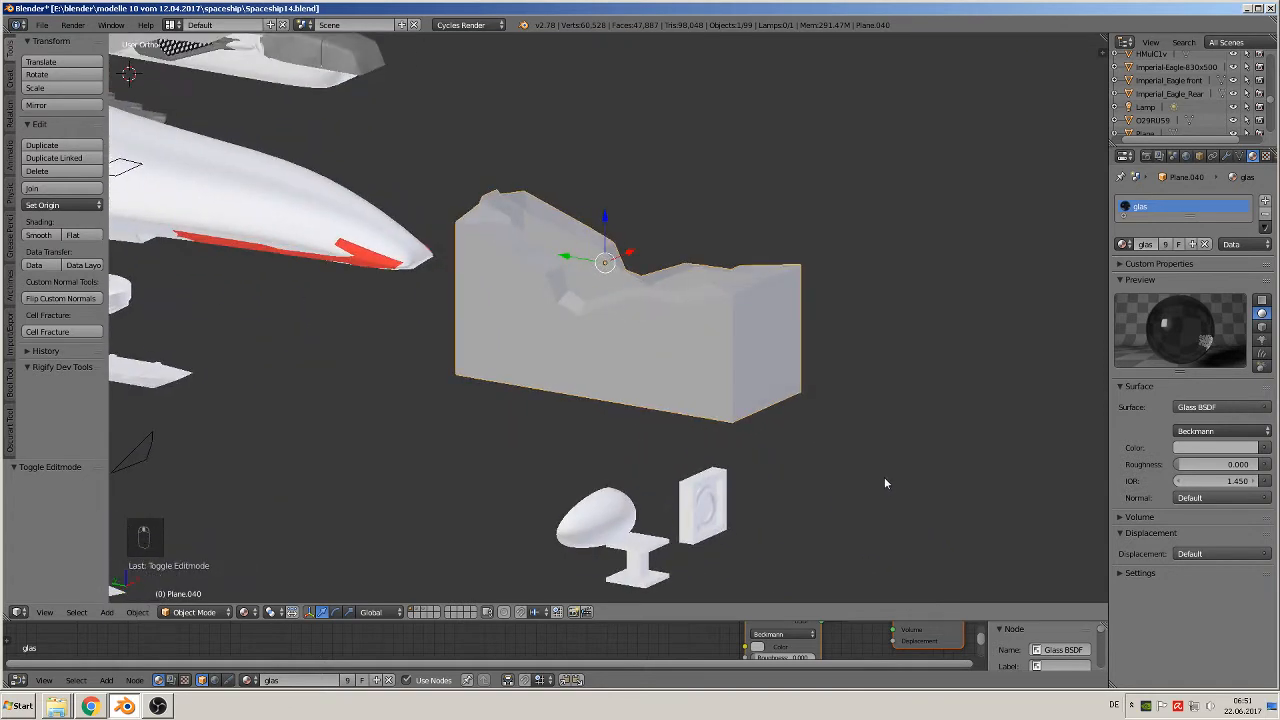
pyautogui.click(1226, 156)
pyautogui.click(1178, 203)
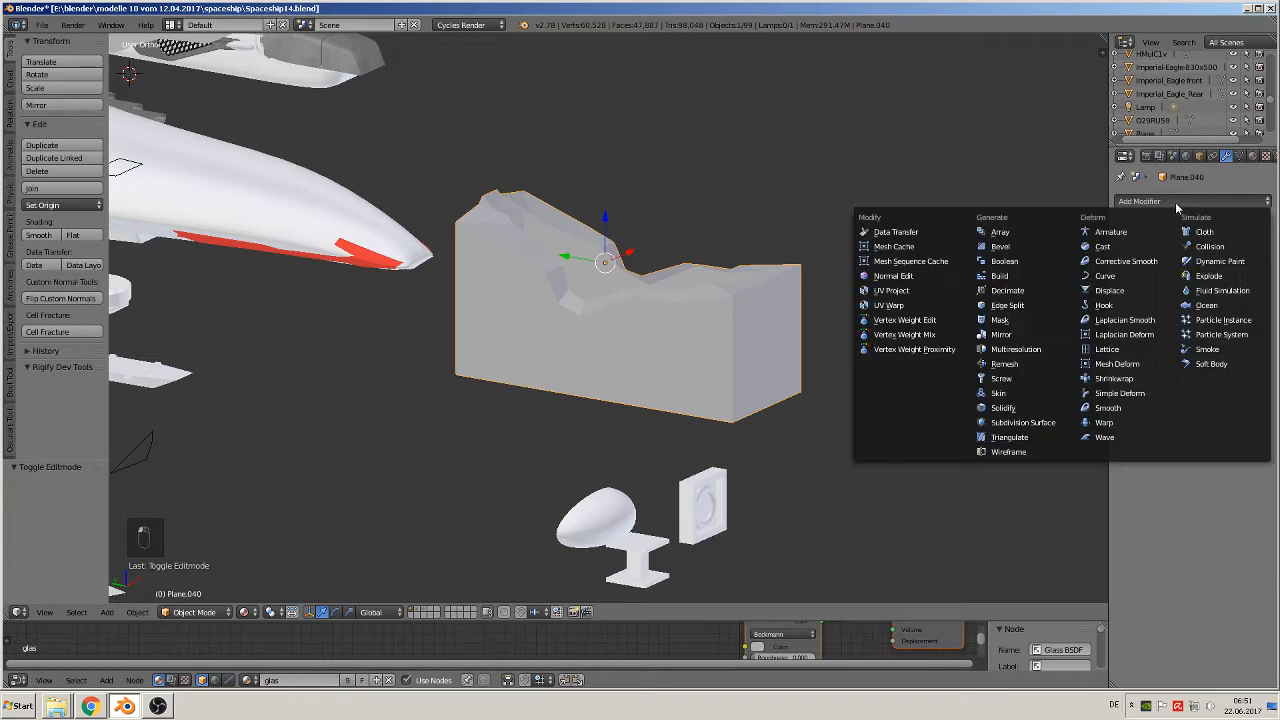
pyautogui.click(1023, 422)
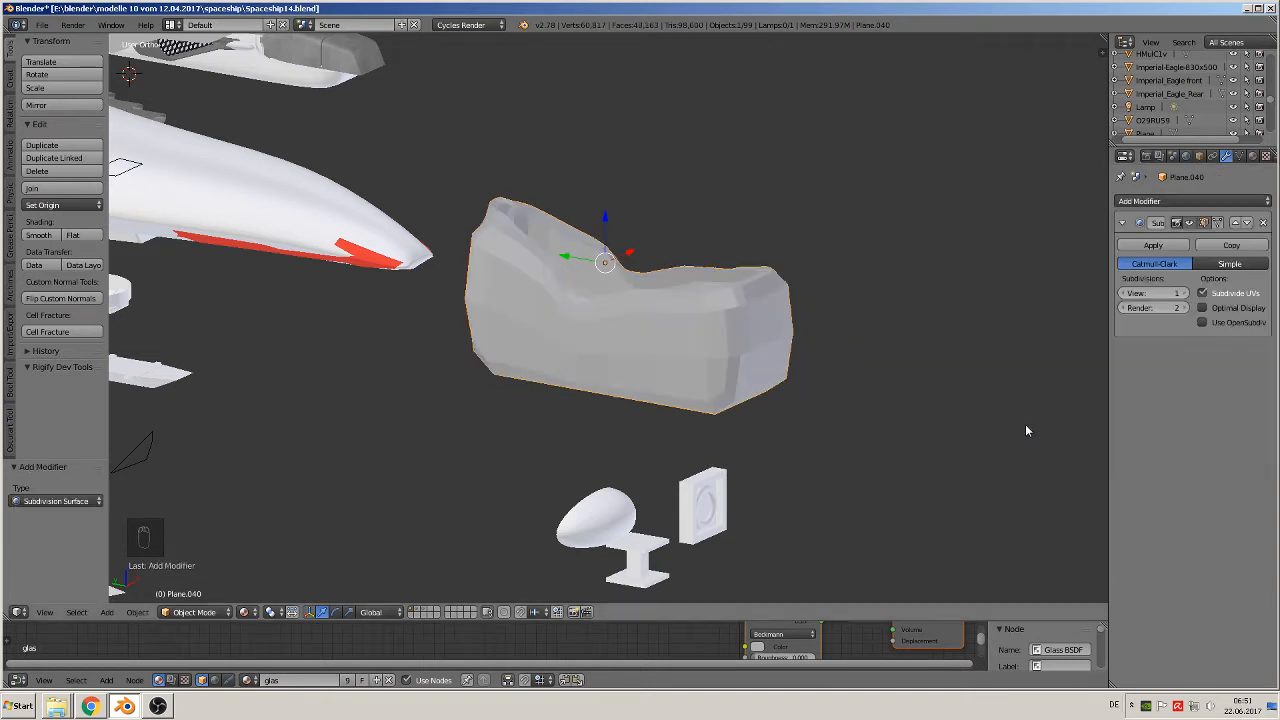
pyautogui.click(1183, 293)
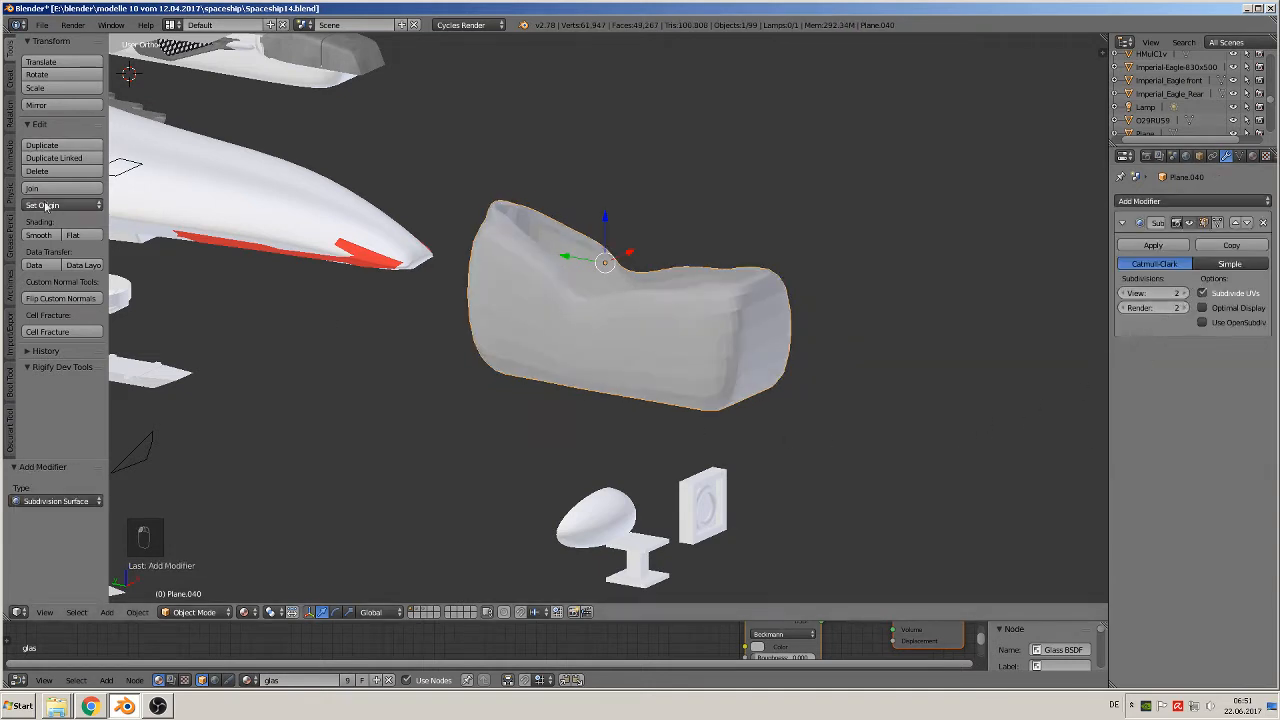
# Shade the block smooth and add an Edge Split modifier with its 30° split angle
pyautogui.click(38, 235)
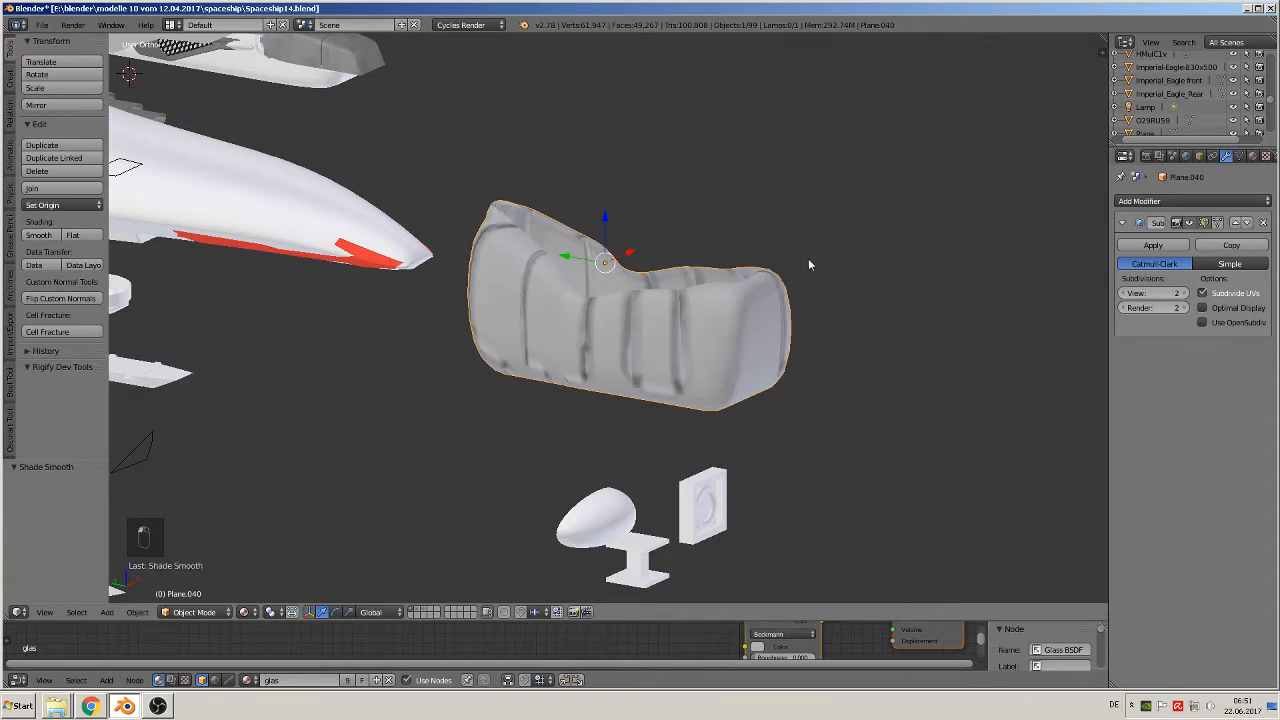
pyautogui.click(1190, 201)
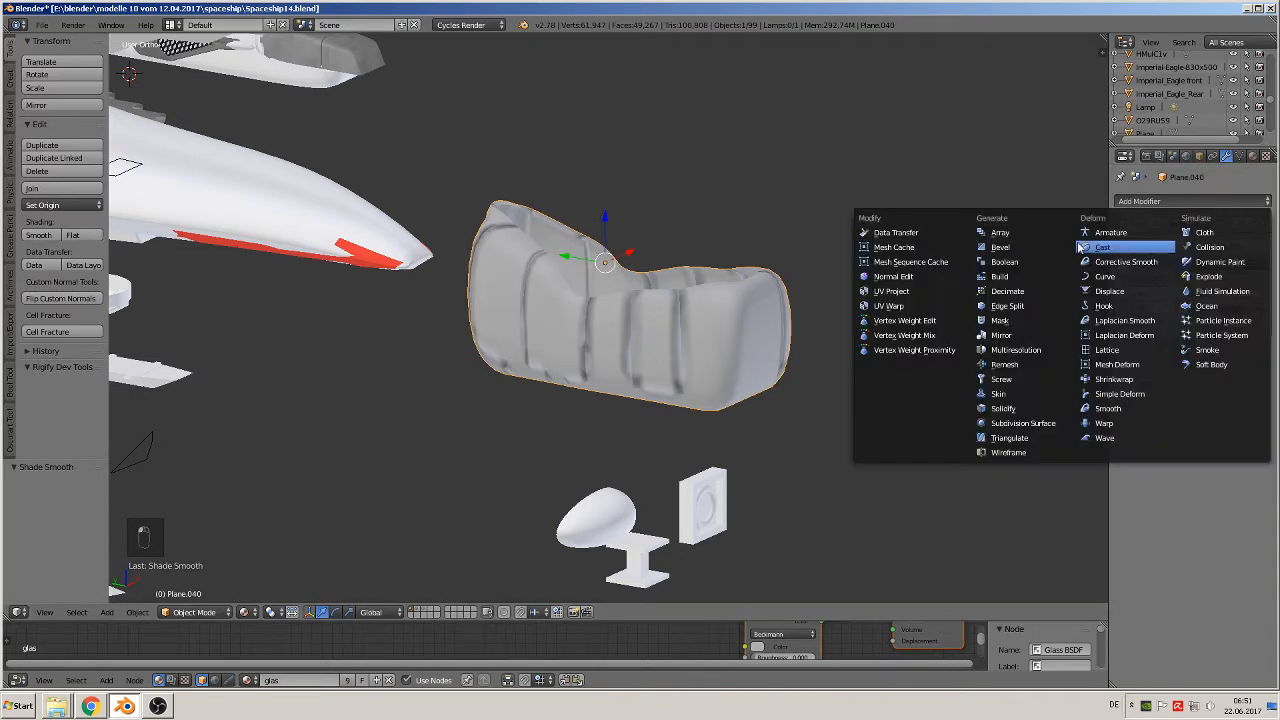
pyautogui.click(1018, 306)
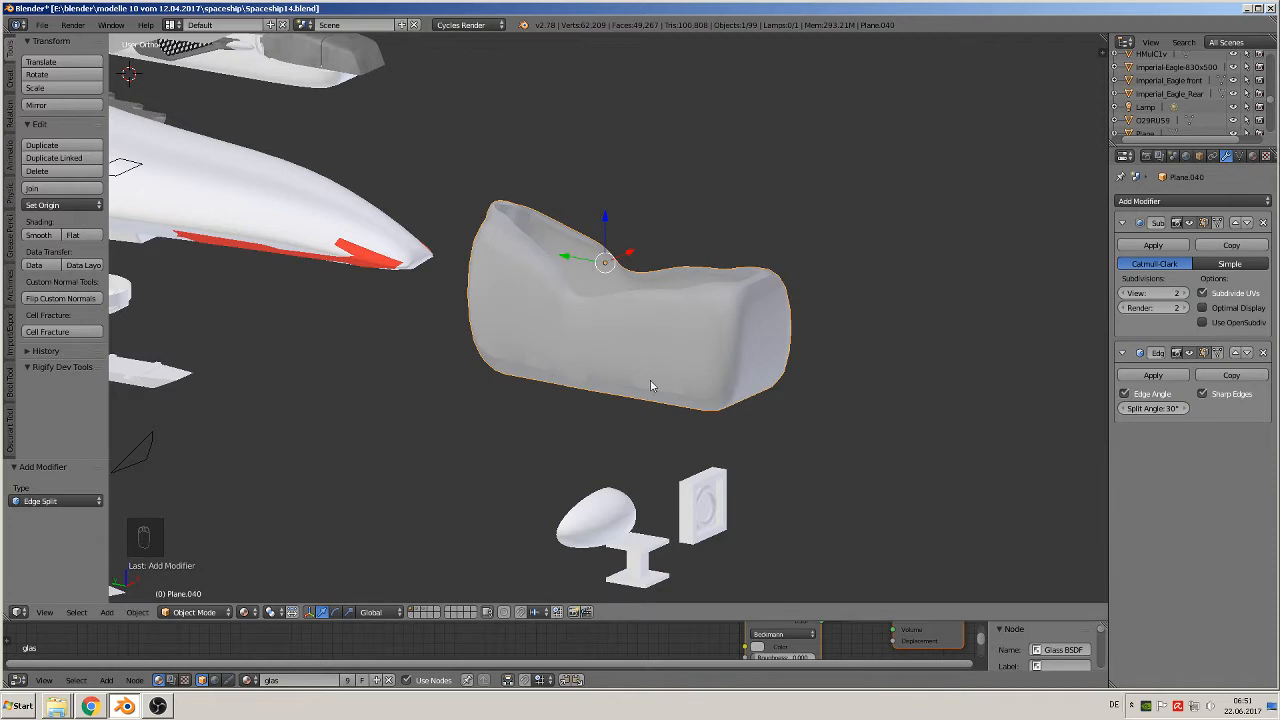
# Remove doubled vertices across the block's whole mesh, recalculate all normals and return to object mode
pyautogui.press('Tab')
pyautogui.press('a')
pyautogui.press('a')
pyautogui.press('a')
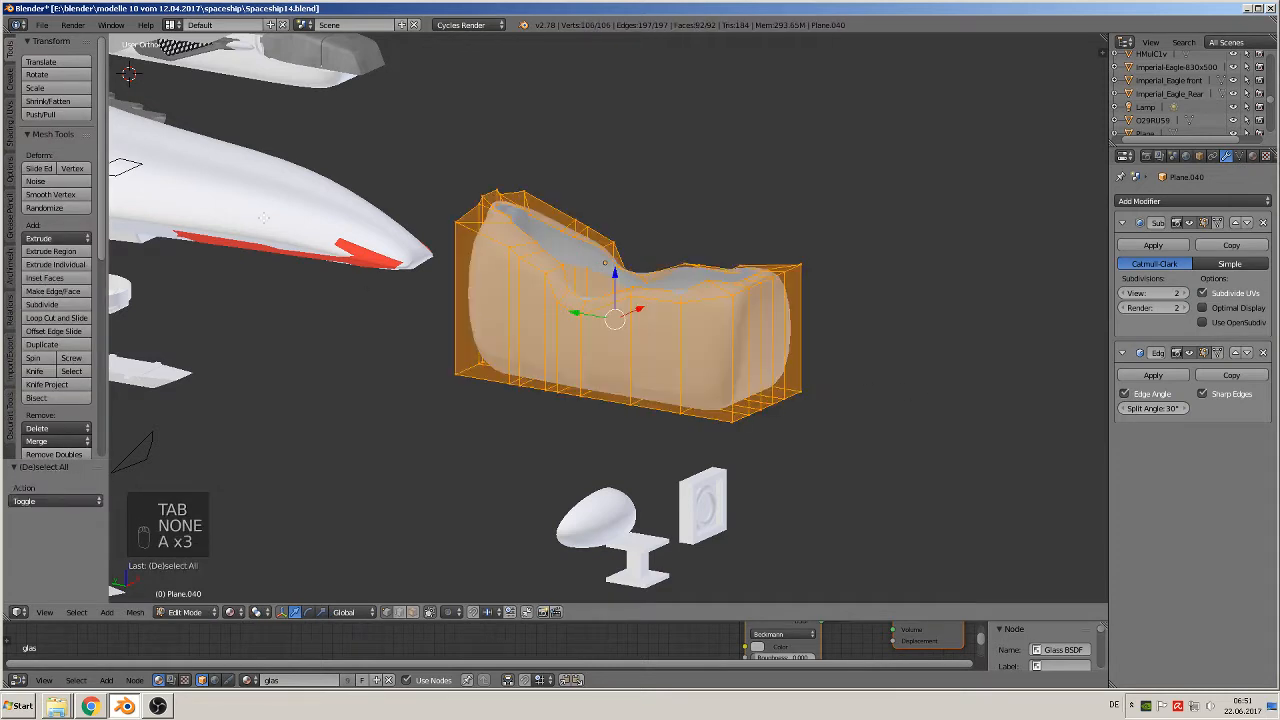
pyautogui.click(54, 454)
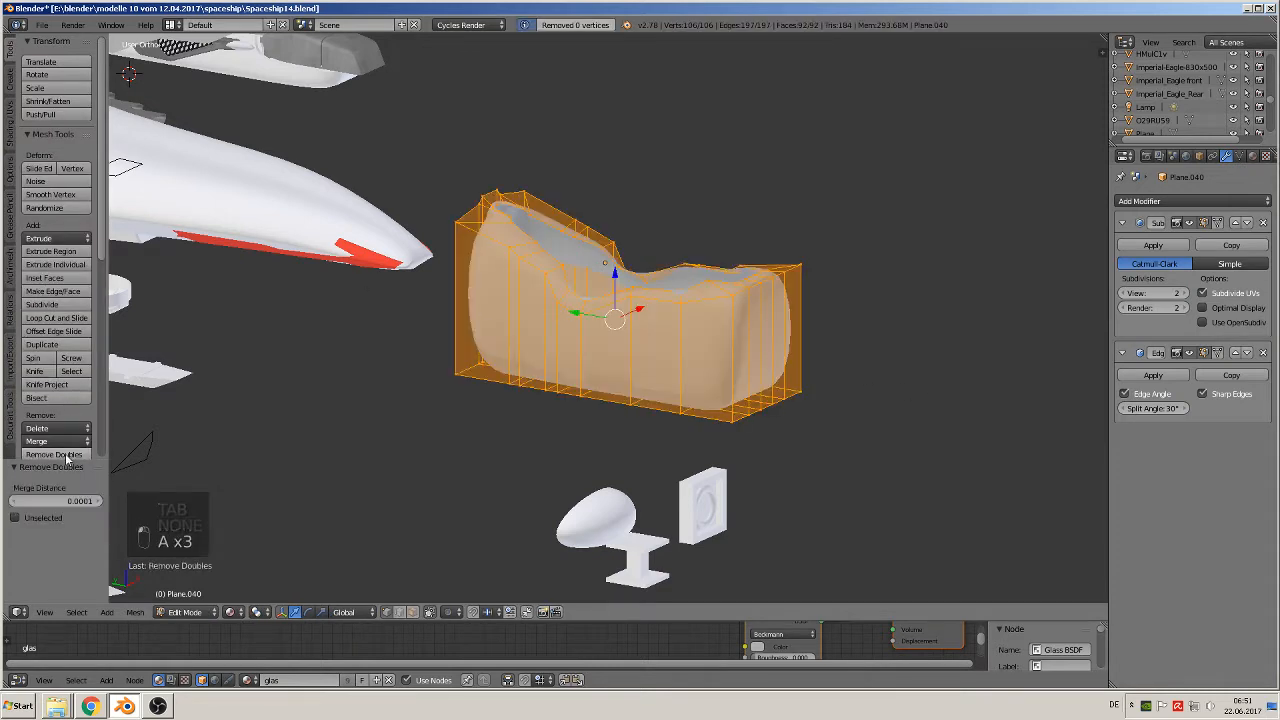
pyautogui.click(10, 118)
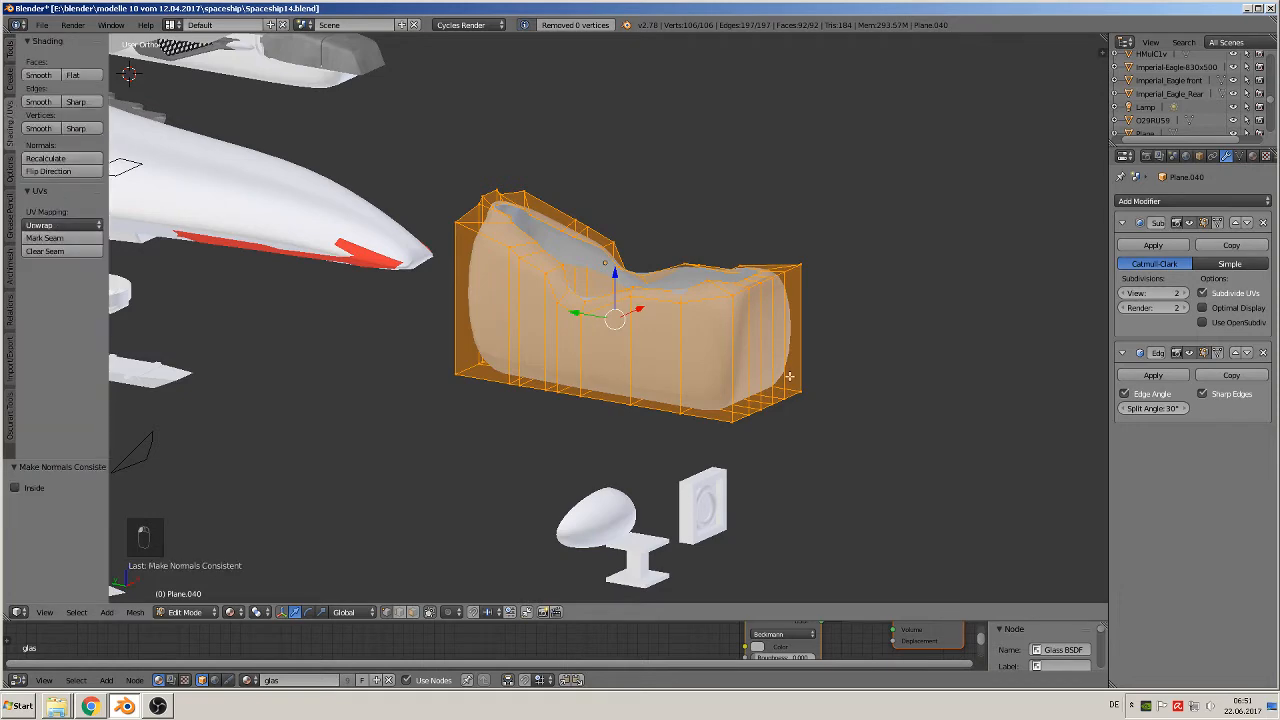
pyautogui.press('Tab')
# Add one horizontal loop cut around the block's side walls, midway between the upper rim and the bottom
pyautogui.moveTo(800, 398); pyautogui.dragTo(757, 400, button='middle')
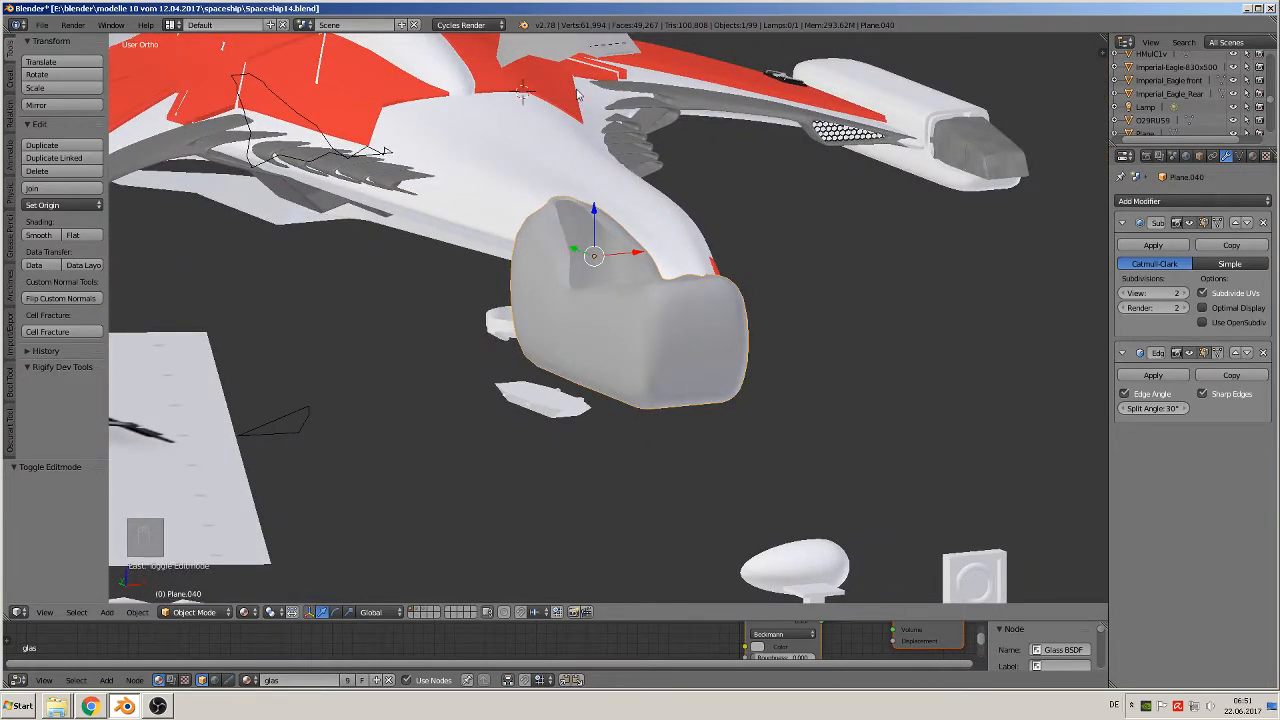
pyautogui.moveTo(563, 215); pyautogui.dragTo(700, 238, button='middle')
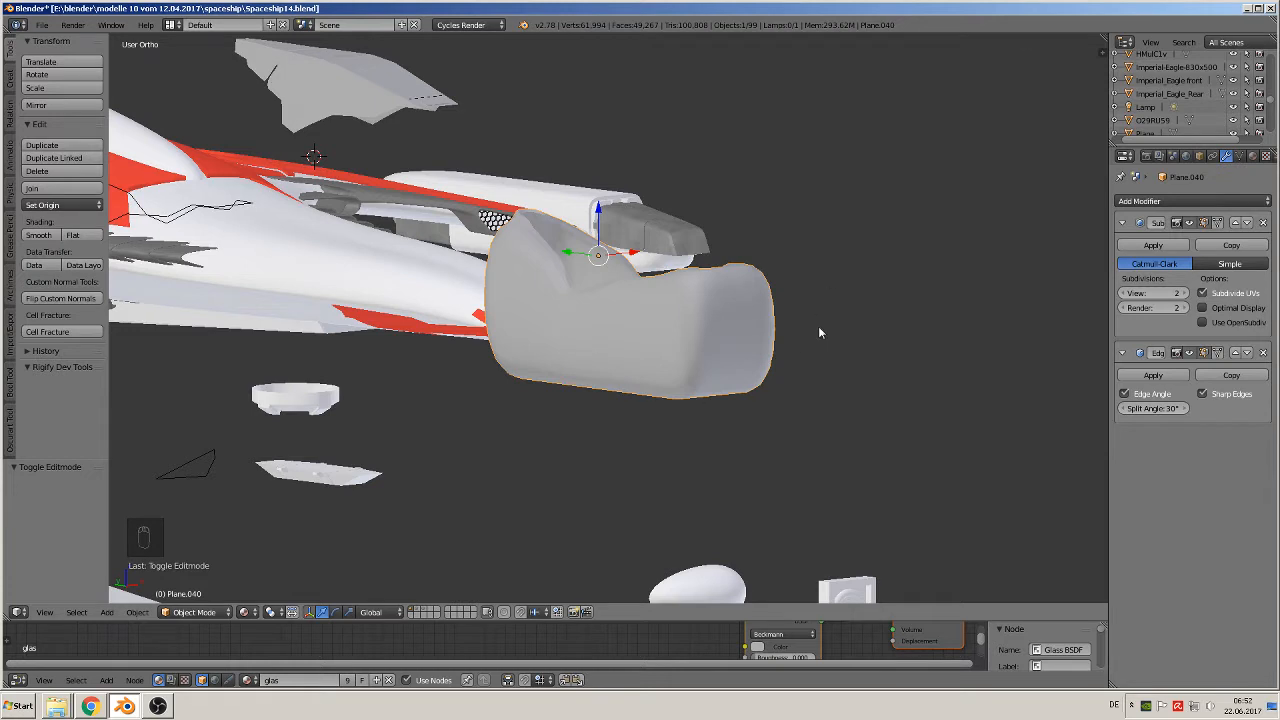
pyautogui.moveTo(749, 394); pyautogui.dragTo(700, 423, button='middle')
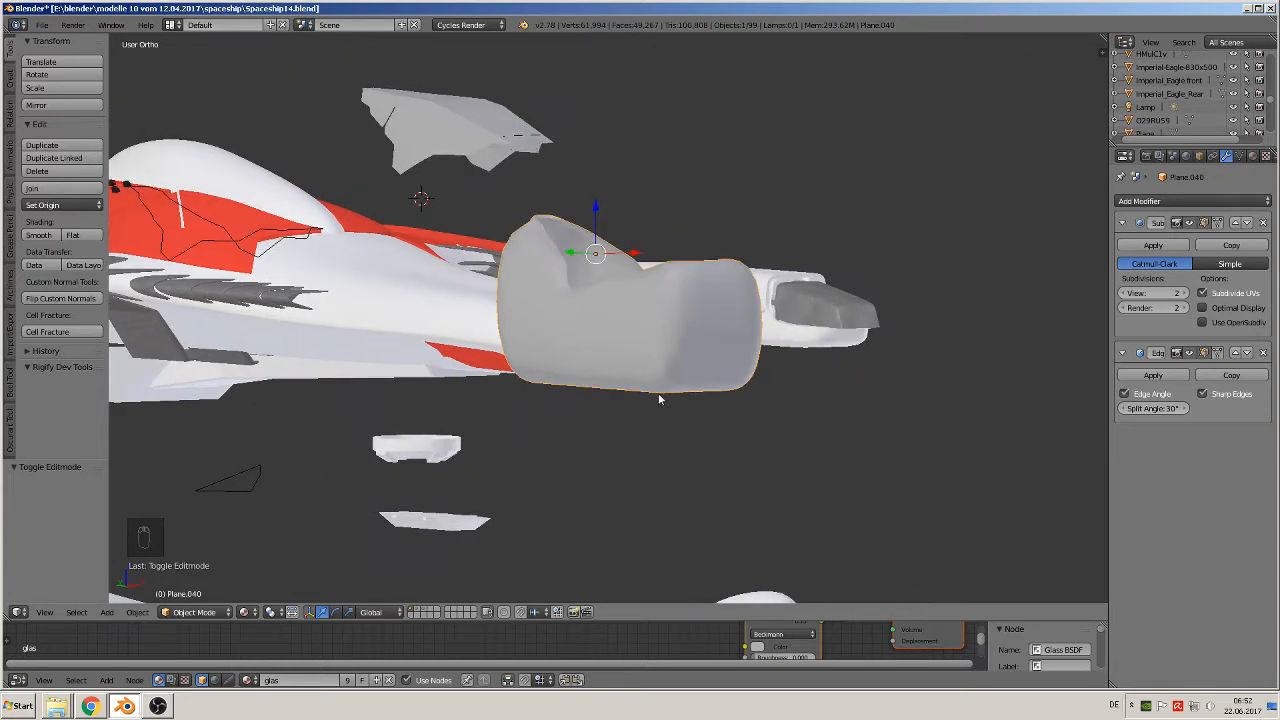
pyautogui.press('Tab')
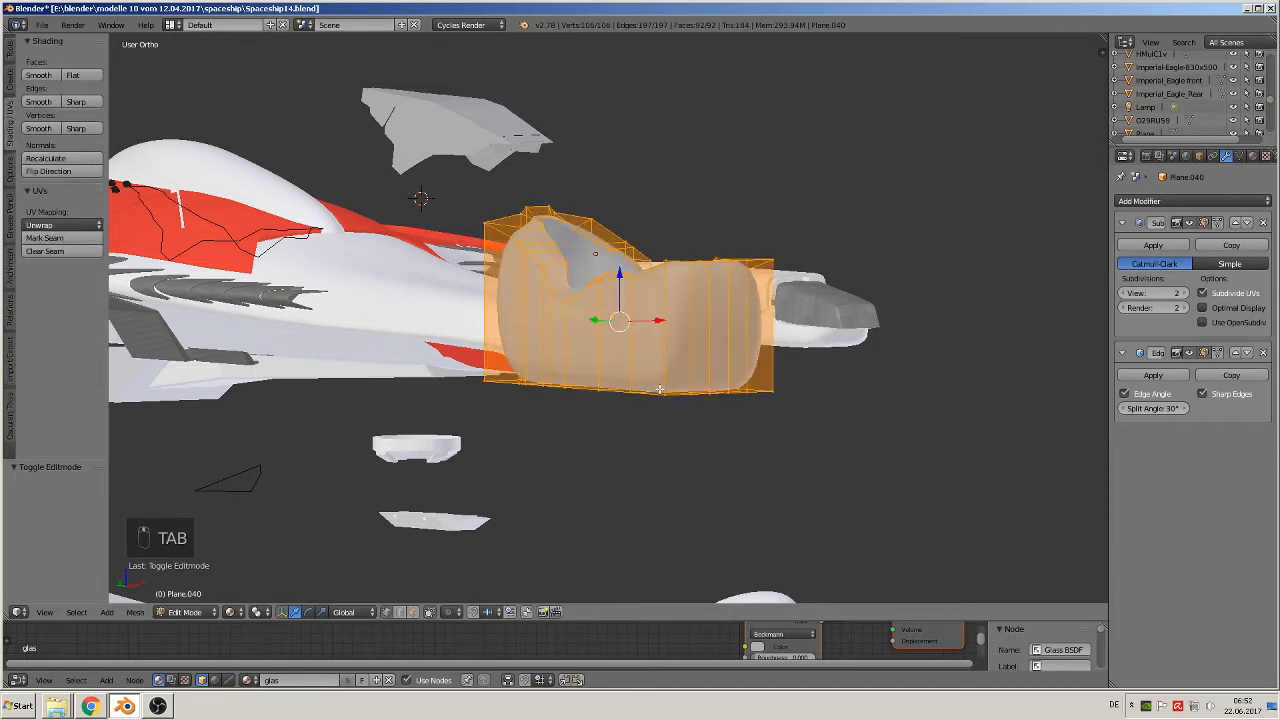
pyautogui.moveTo(658, 393); pyautogui.dragTo(603, 364, button='middle')
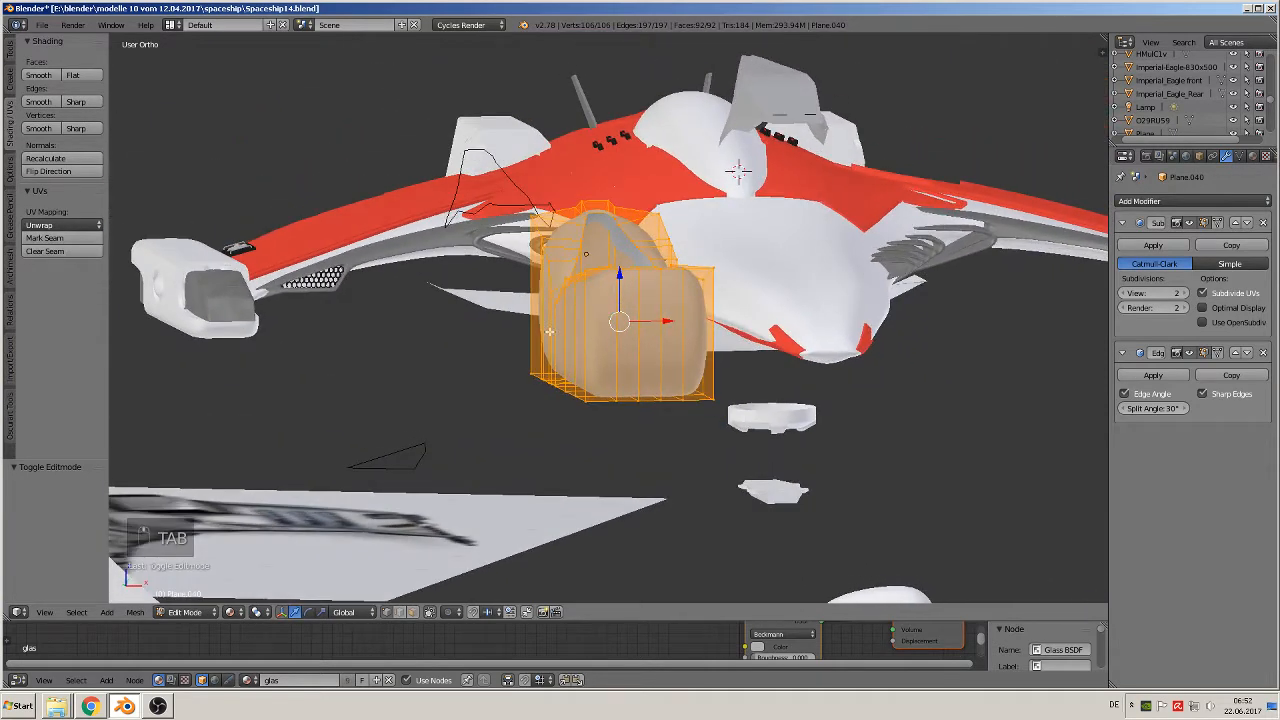
pyautogui.hotkey('ctrl', 'r')
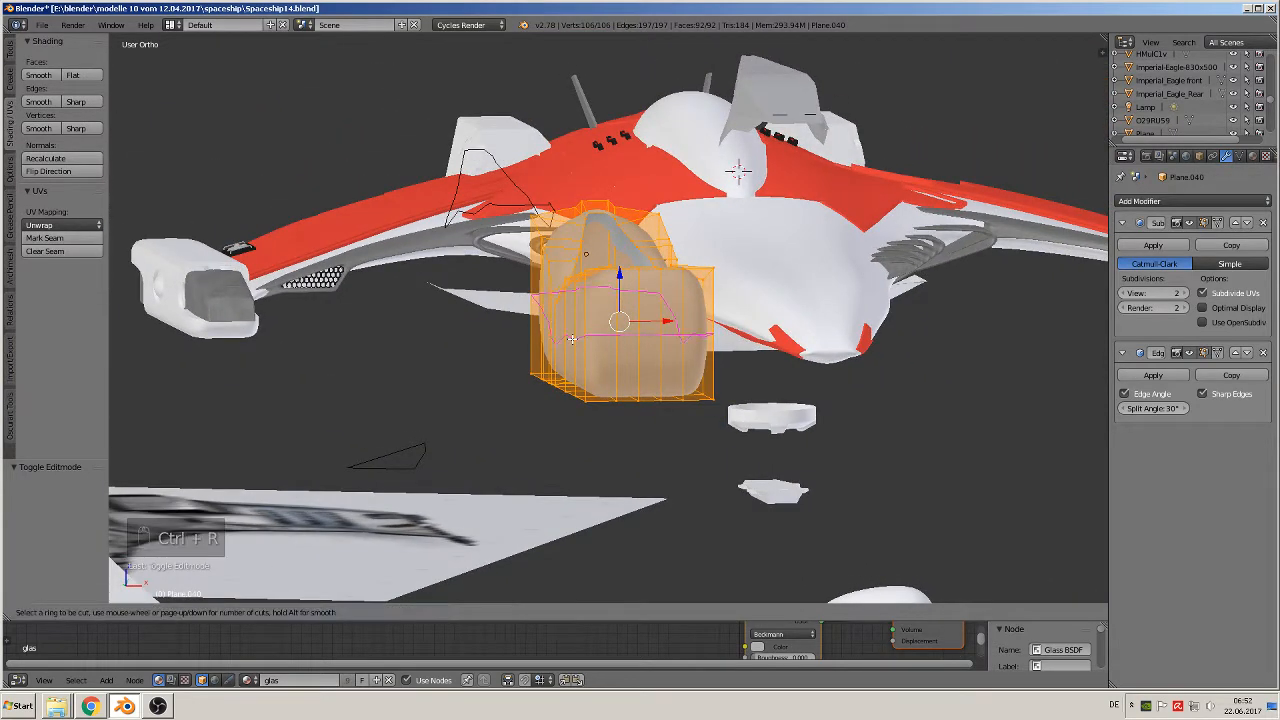
pyautogui.click(572, 339)
pyautogui.click(572, 339)
pyautogui.moveTo(656, 395); pyautogui.dragTo(826, 406, button='middle')
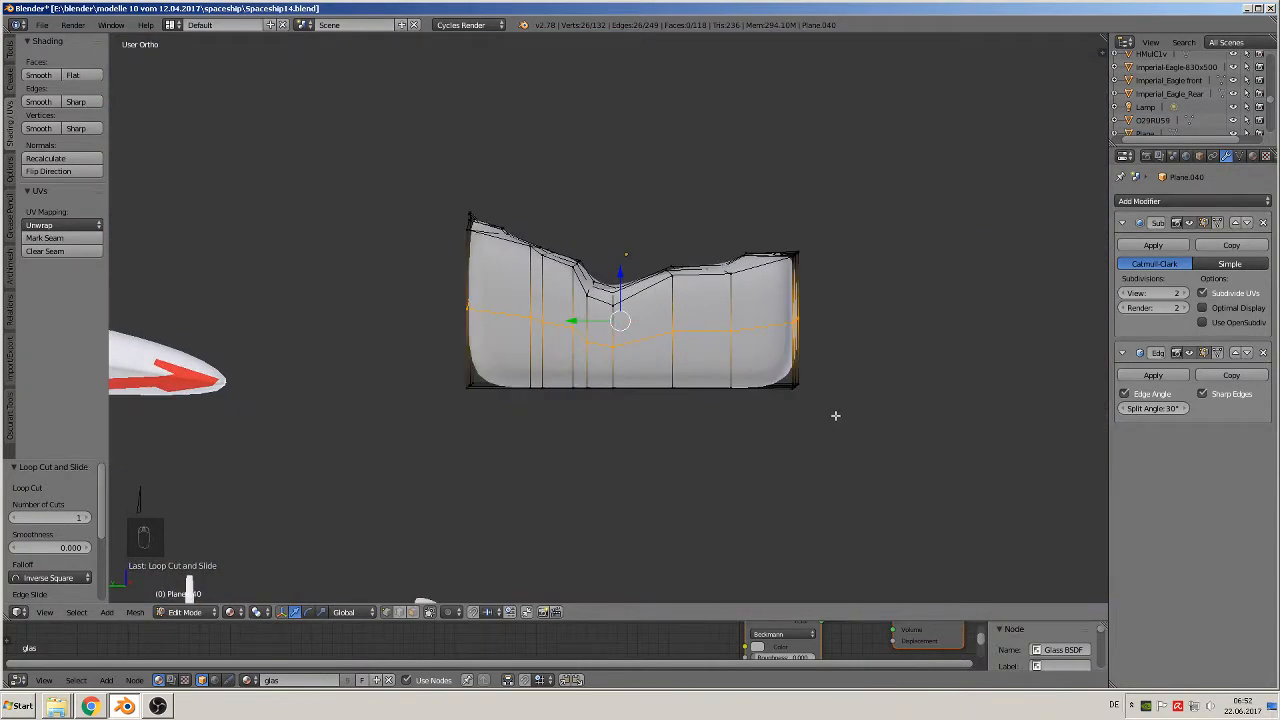
# Flatten the new loop cut around the block's side walls by scaling it to 0 along Z
pyautogui.press('s')
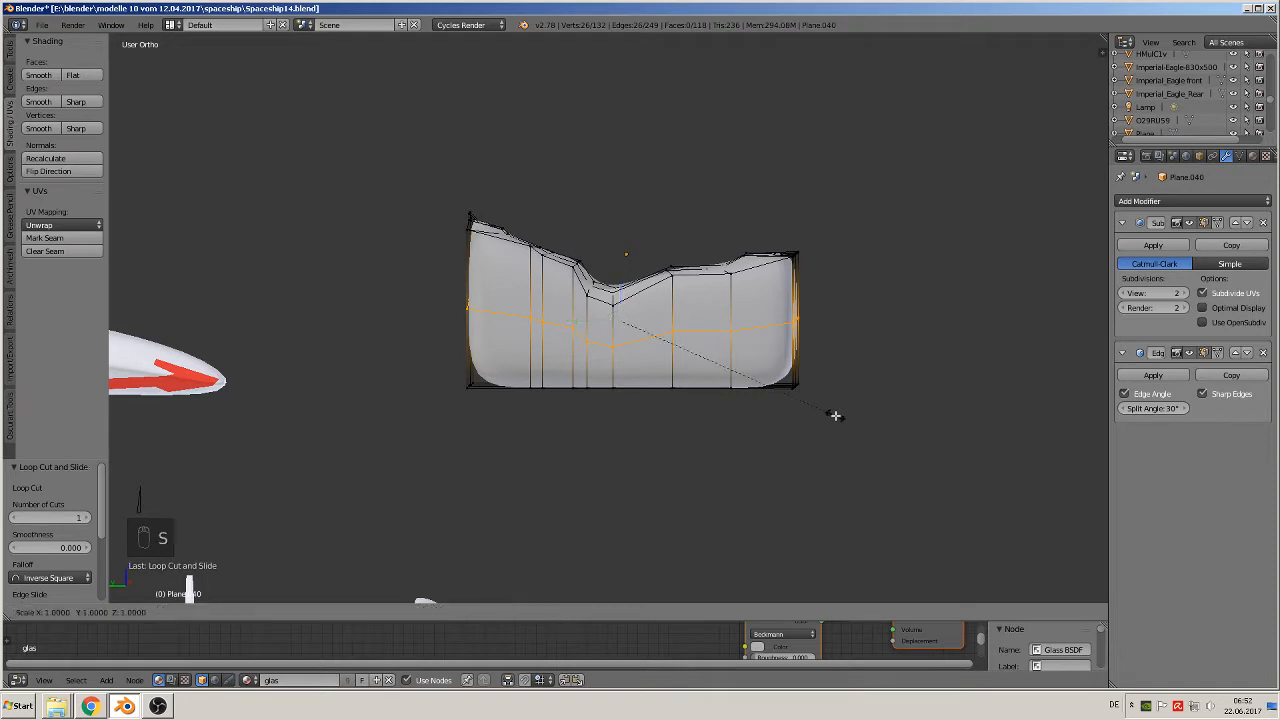
pyautogui.press('z')
pyautogui.rightClick(835, 416)
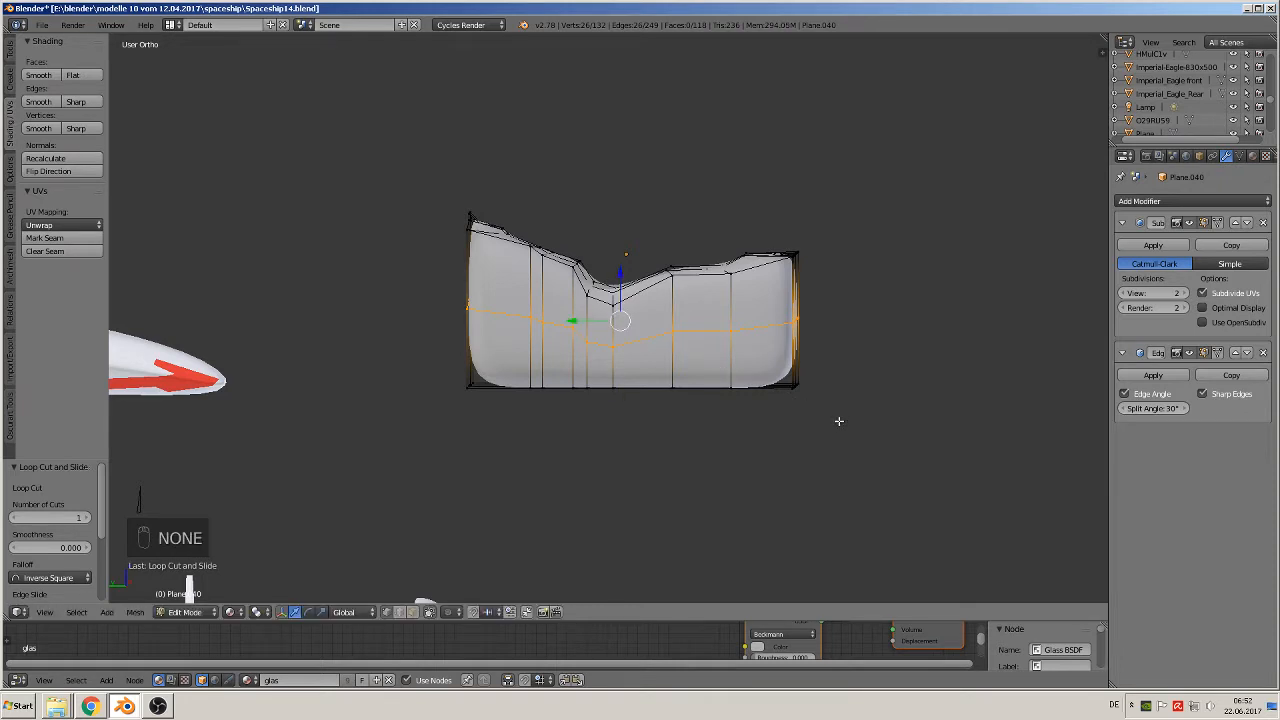
pyautogui.press('s')
pyautogui.press('z')
pyautogui.press('0')
pyautogui.click(838, 421)
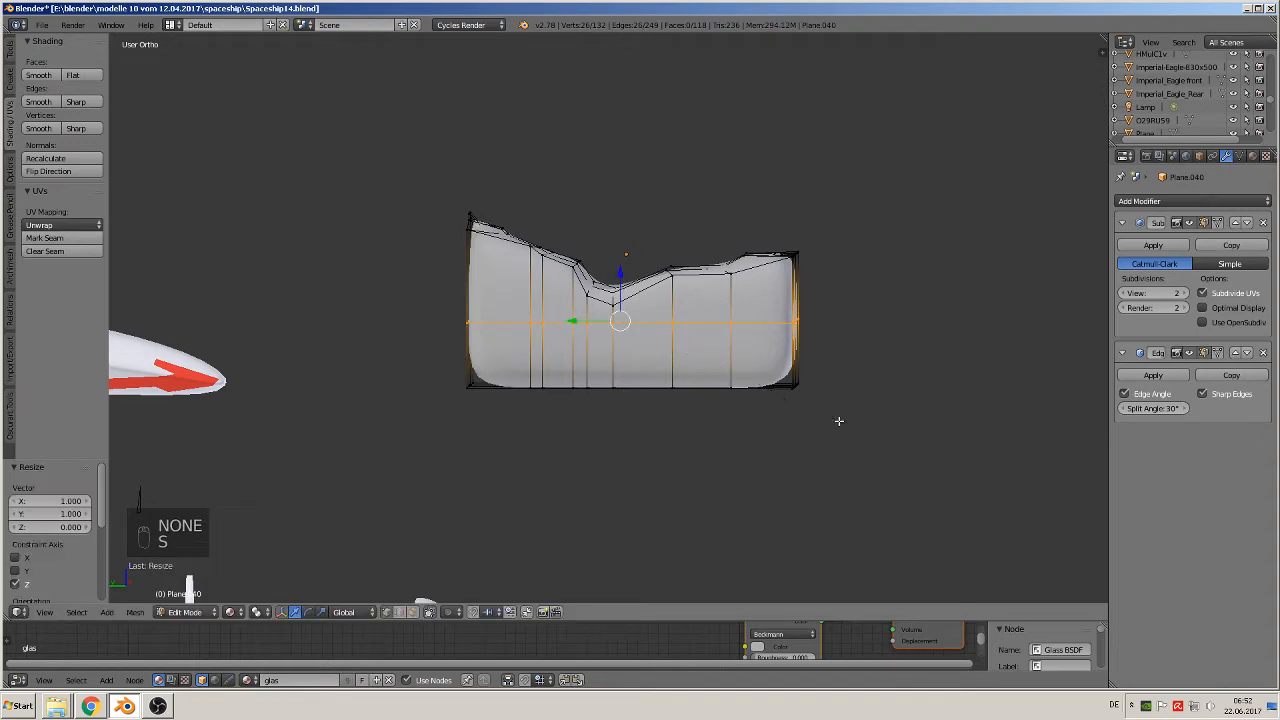
pyautogui.moveTo(857, 449); pyautogui.dragTo(711, 437, button='middle')
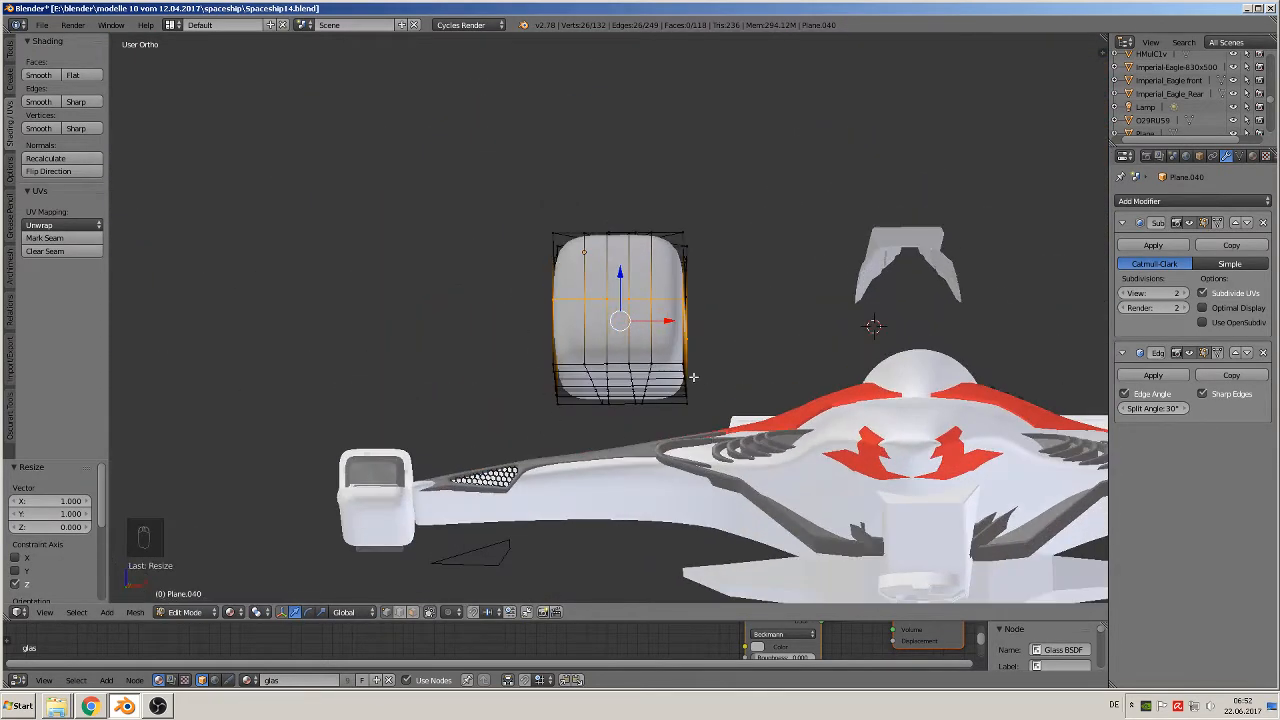
pyautogui.moveTo(586, 402); pyautogui.dragTo(523, 416, button='middle')
pyautogui.rightClick(584, 374)
pyautogui.keyDown('ctrl'); pyautogui.rightClick(536, 392); pyautogui.keyUp('ctrl')
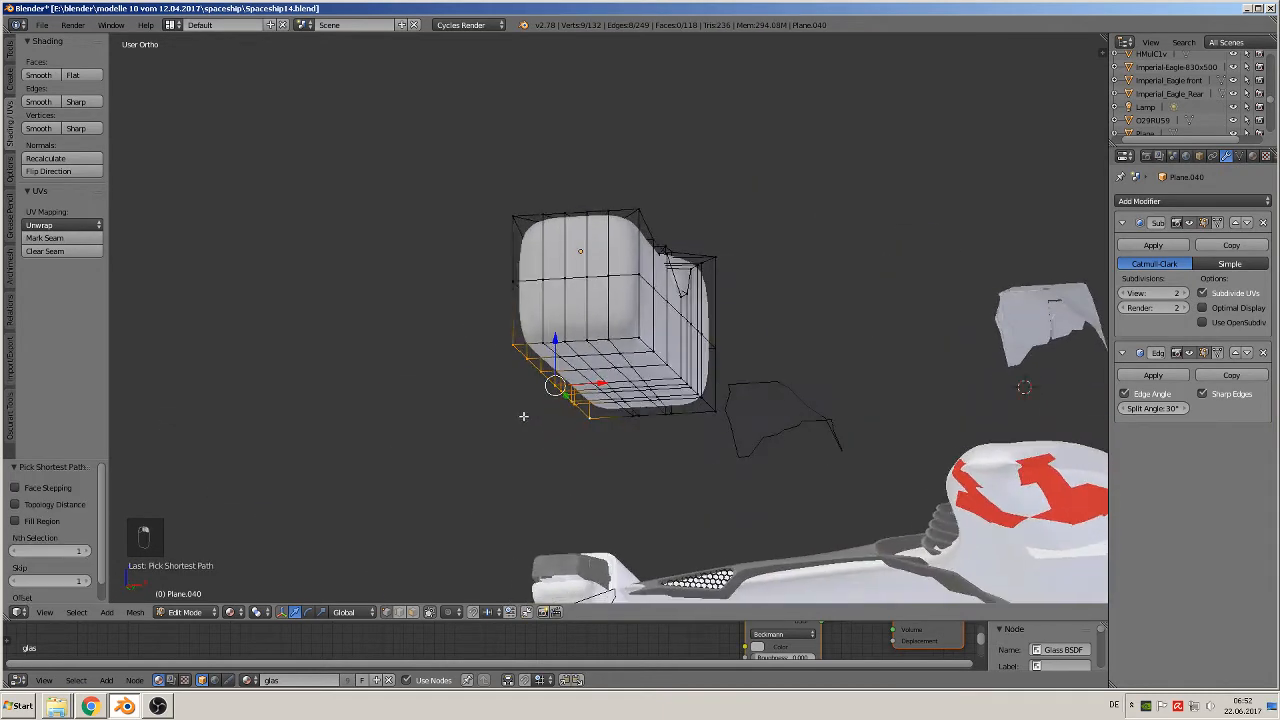
pyautogui.keyDown('ctrl'); pyautogui.keyDown('shift'); pyautogui.rightClick(634, 334); pyautogui.keyUp('shift'); pyautogui.keyUp('ctrl')
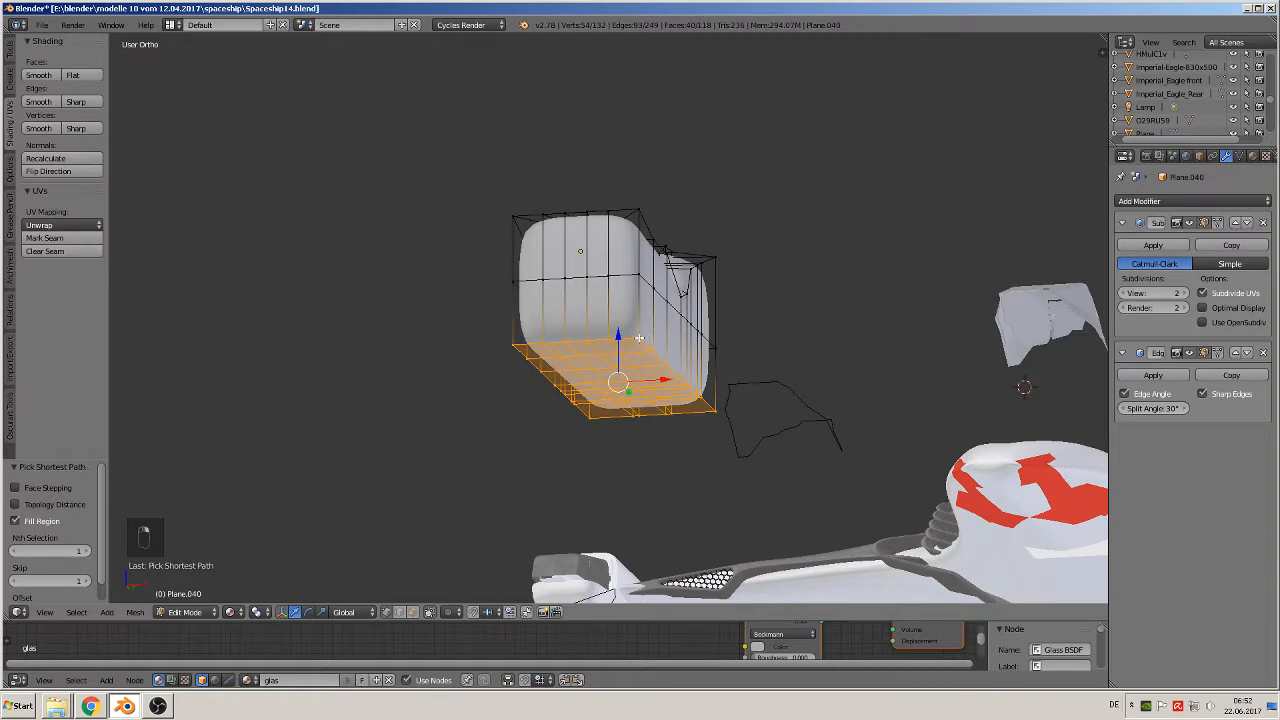
# Select the block's long bottom edge on the +X side and move it about -0.017 along X and 0.016 up along Z
pyautogui.rightClick(639, 338)
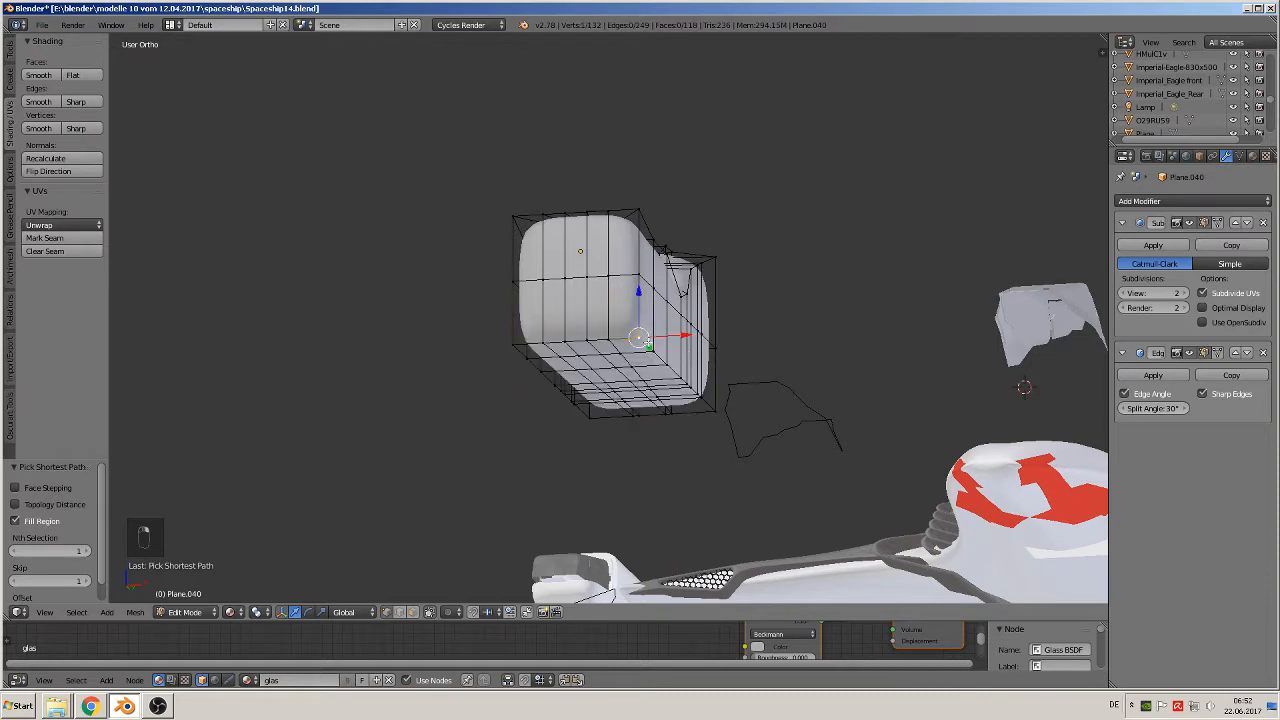
pyautogui.keyDown('ctrl'); pyautogui.rightClick(702, 423); pyautogui.keyUp('ctrl')
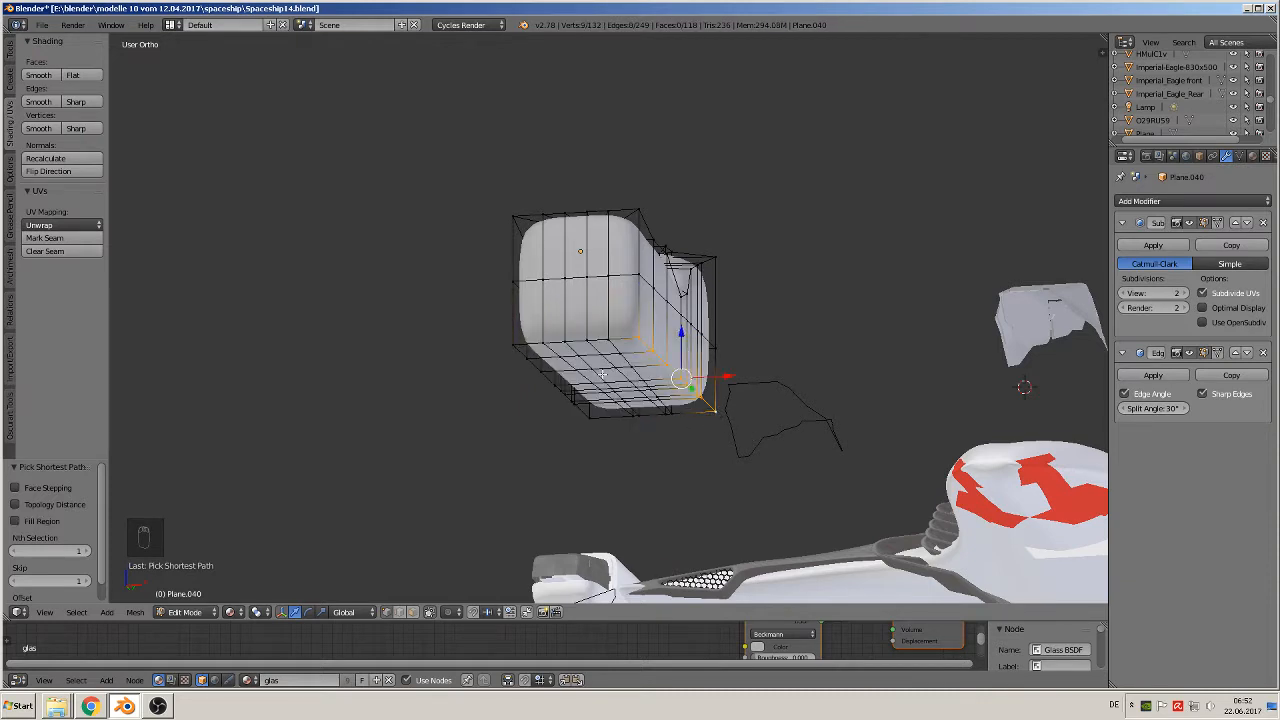
pyautogui.keyDown('ctrl'); pyautogui.rightClick(516, 351); pyautogui.keyUp('ctrl')
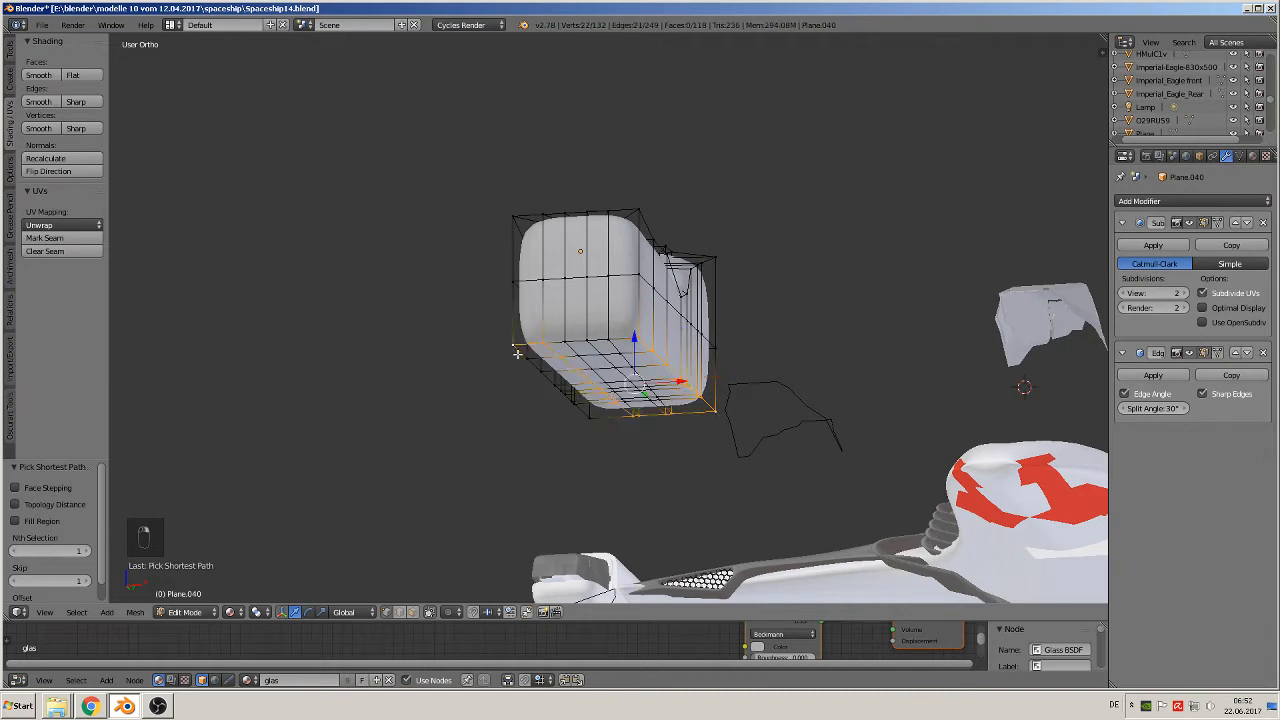
pyautogui.hotkey('ctrl', 'z')
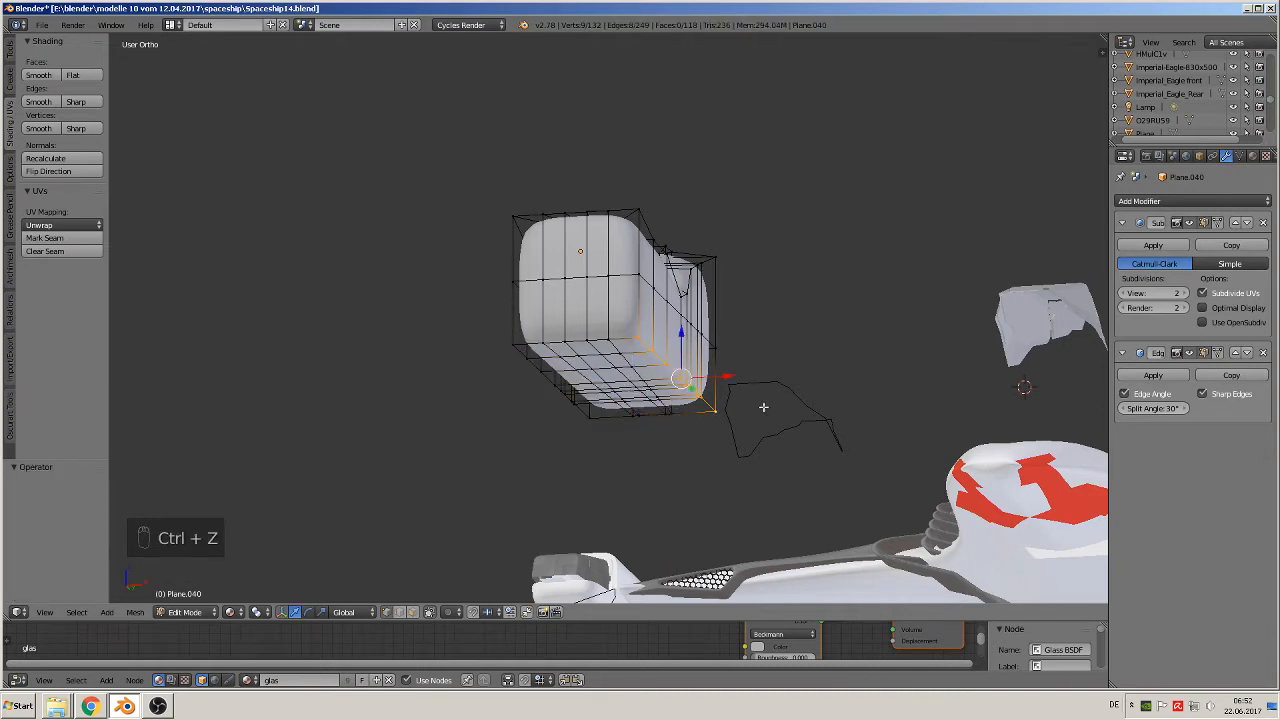
pyautogui.moveTo(763, 407); pyautogui.dragTo(772, 440, button='middle')
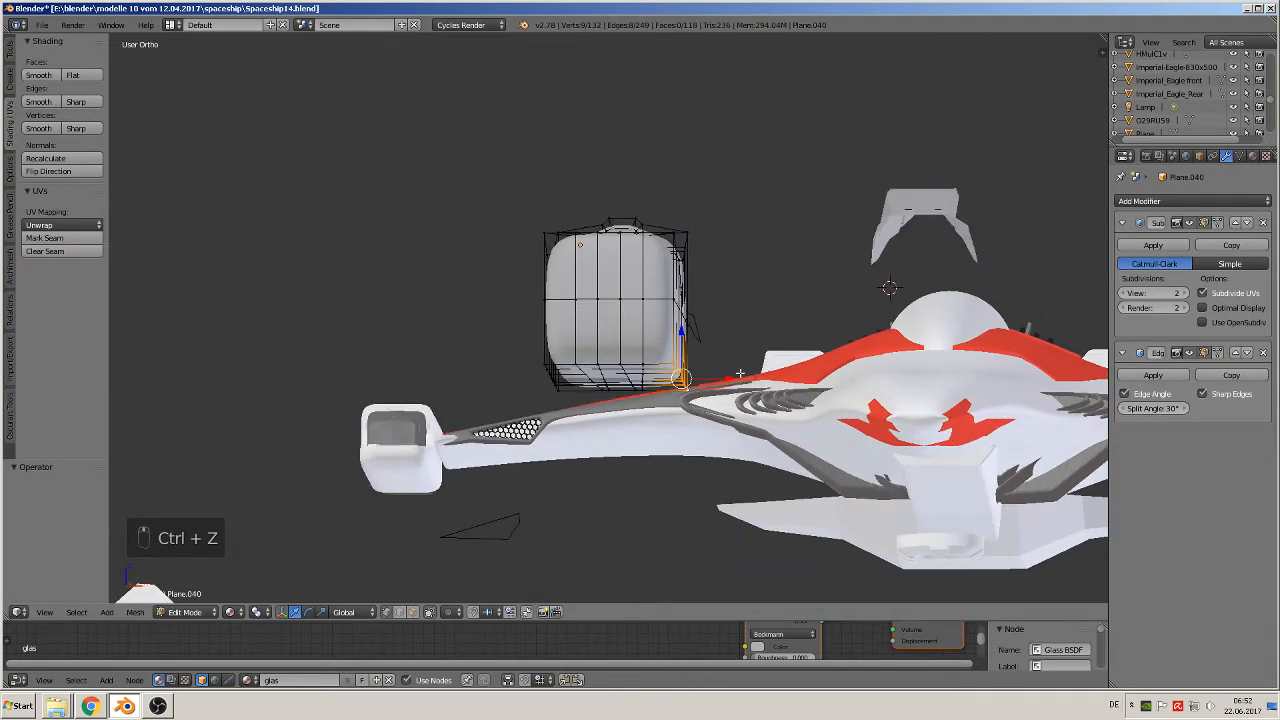
pyautogui.press('g')
pyautogui.press('x')
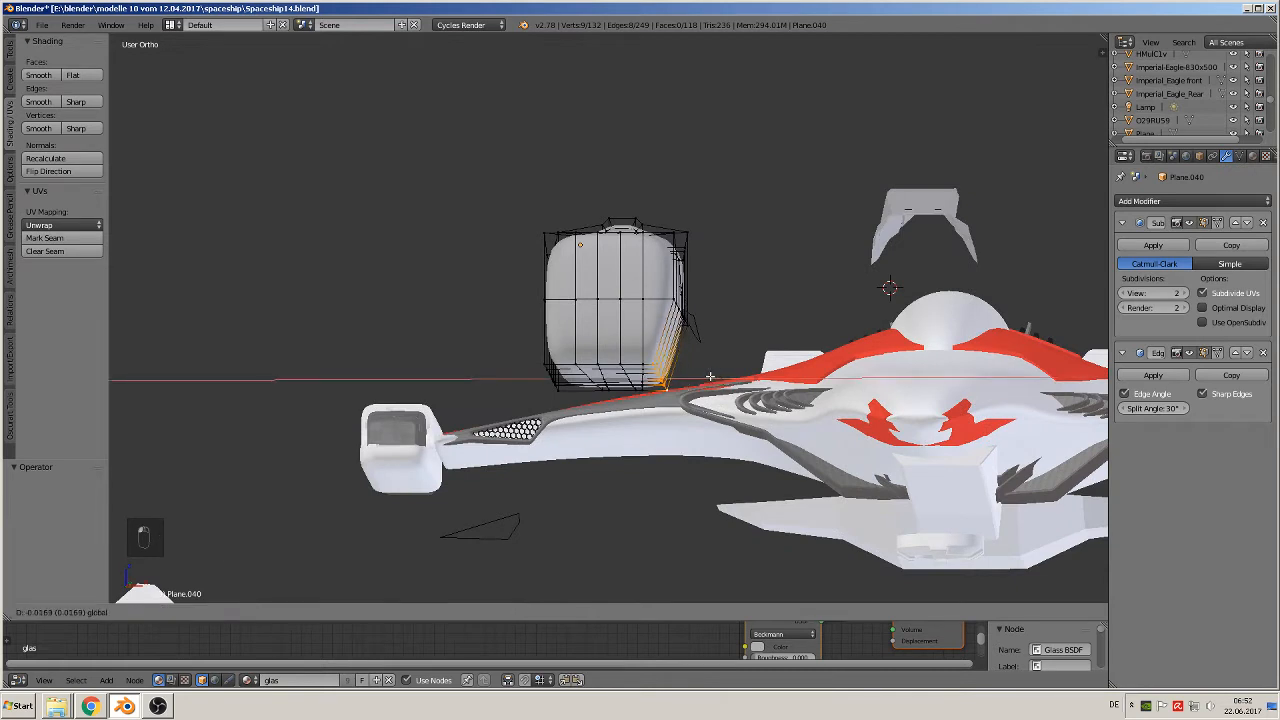
pyautogui.click(710, 376)
pyautogui.press('g')
pyautogui.press('z')
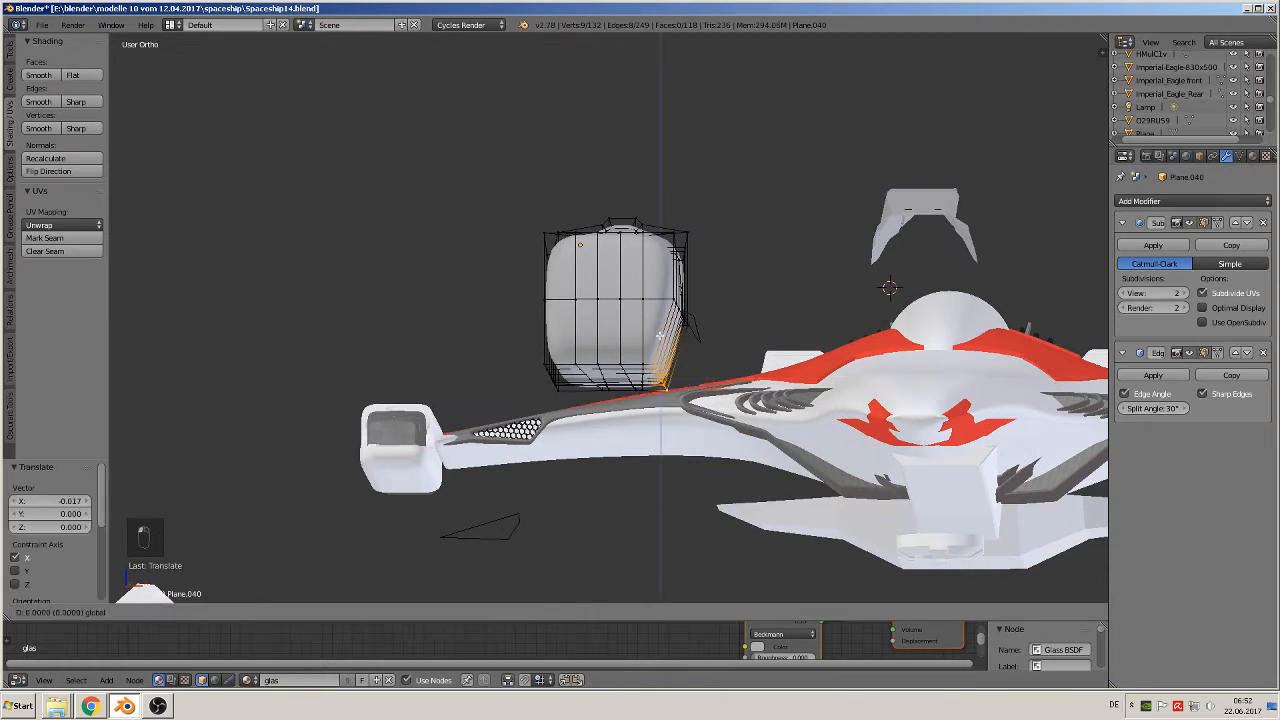
pyautogui.click(703, 360)
# Select the opposite long bottom edge on the -X side and move it about 0.016 inward along X and 0.016 up along Z
pyautogui.moveTo(703, 360); pyautogui.dragTo(651, 351, button='middle')
pyautogui.rightClick(560, 355)
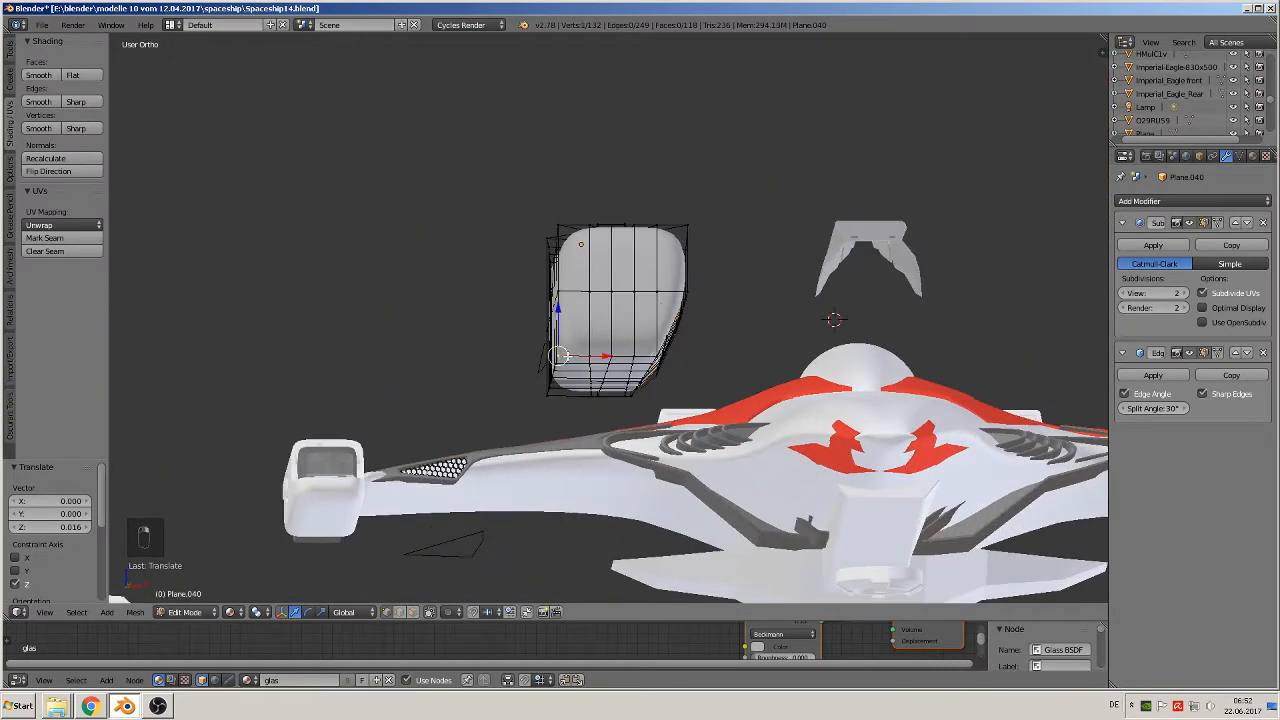
pyautogui.keyDown('ctrl'); pyautogui.rightClick(568, 392); pyautogui.keyUp('ctrl')
pyautogui.press('g')
pyautogui.press('x')
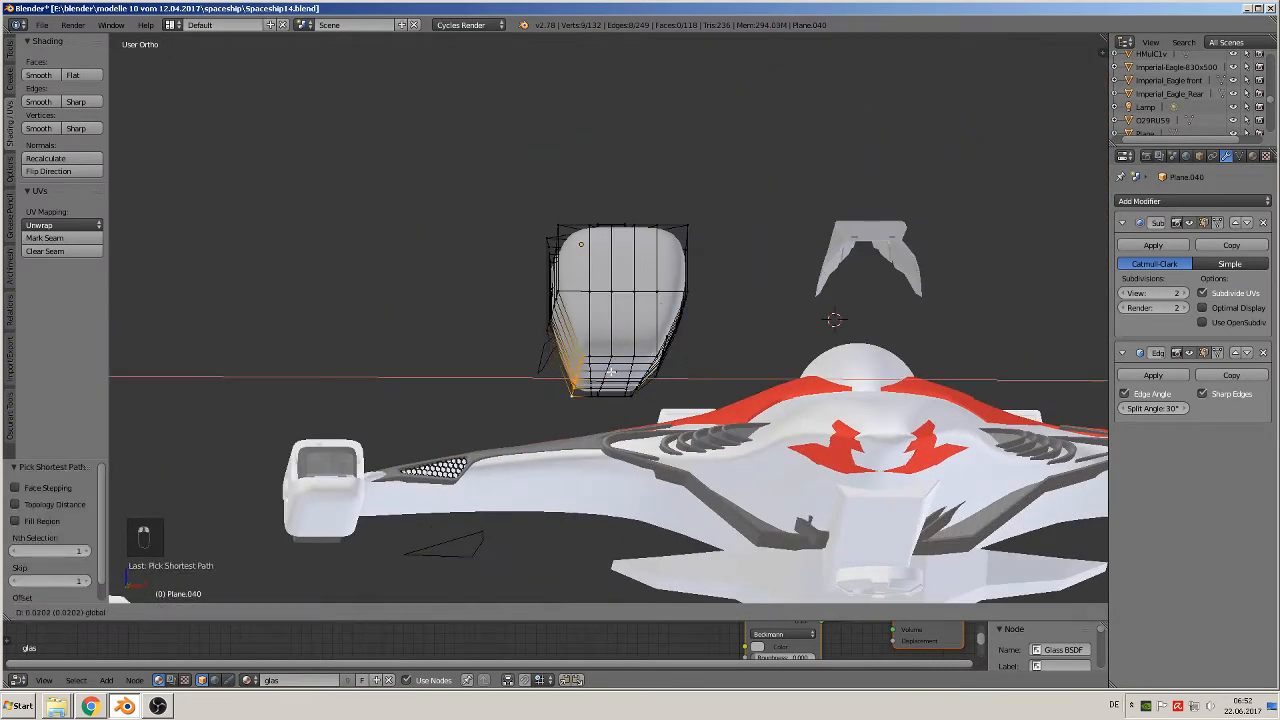
pyautogui.click(606, 370)
pyautogui.moveTo(606, 370); pyautogui.dragTo(604, 398, button='middle')
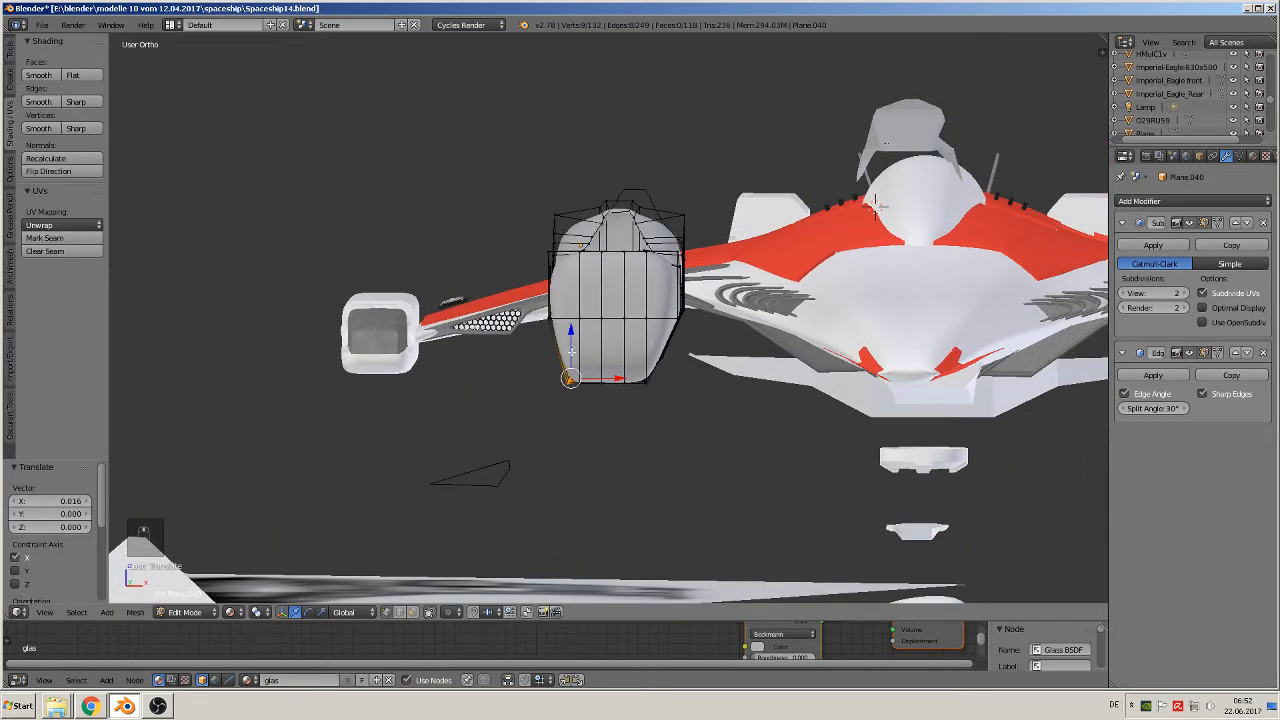
pyautogui.press('g')
pyautogui.press('z')
pyautogui.click(590, 336)
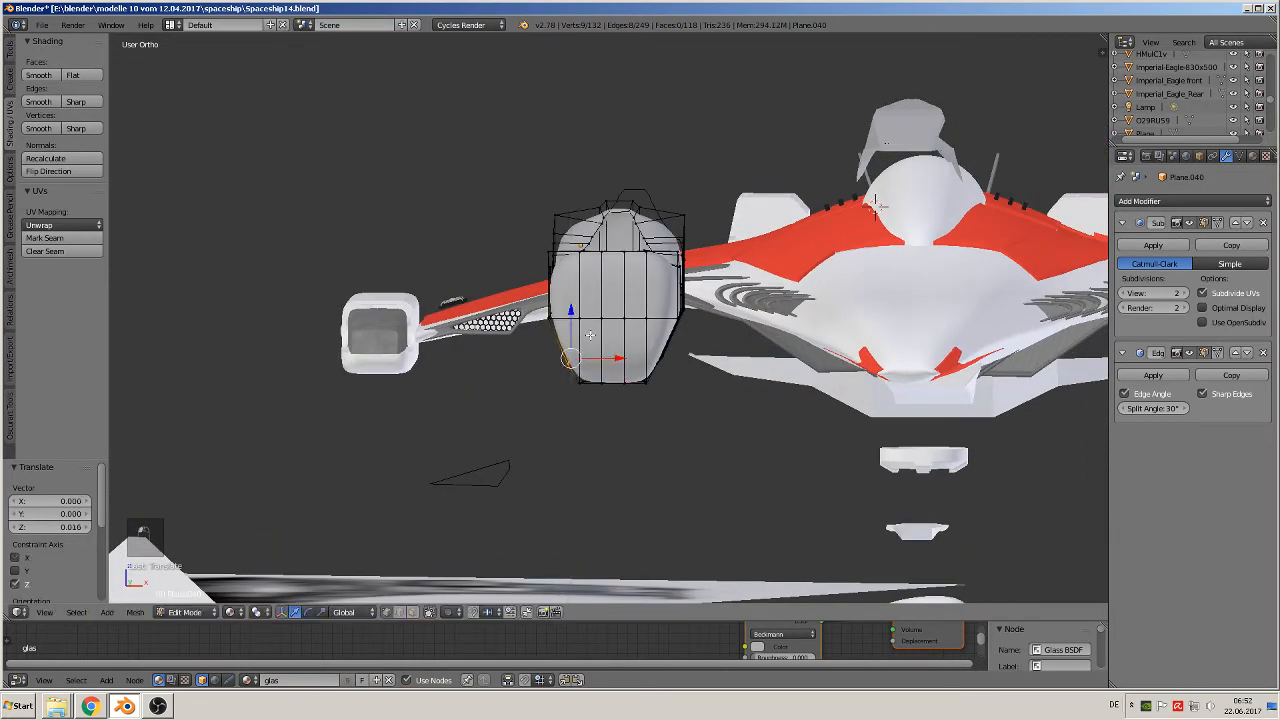
# Fine-tune the selected -X bottom edge with small X and Z moves, finishing with about -0.007 along X
pyautogui.moveTo(609, 359); pyautogui.dragTo(617, 359)
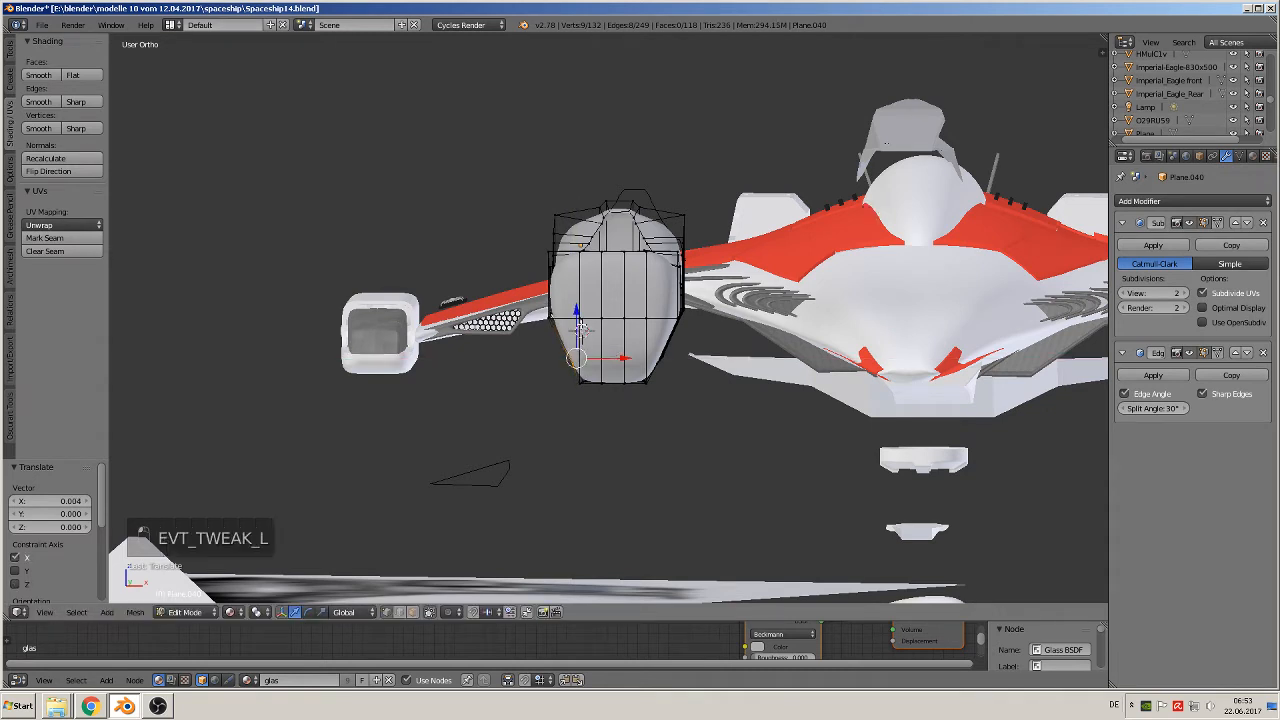
pyautogui.moveTo(578, 319); pyautogui.dragTo(578, 312)
pyautogui.moveTo(614, 354); pyautogui.dragTo(604, 353)
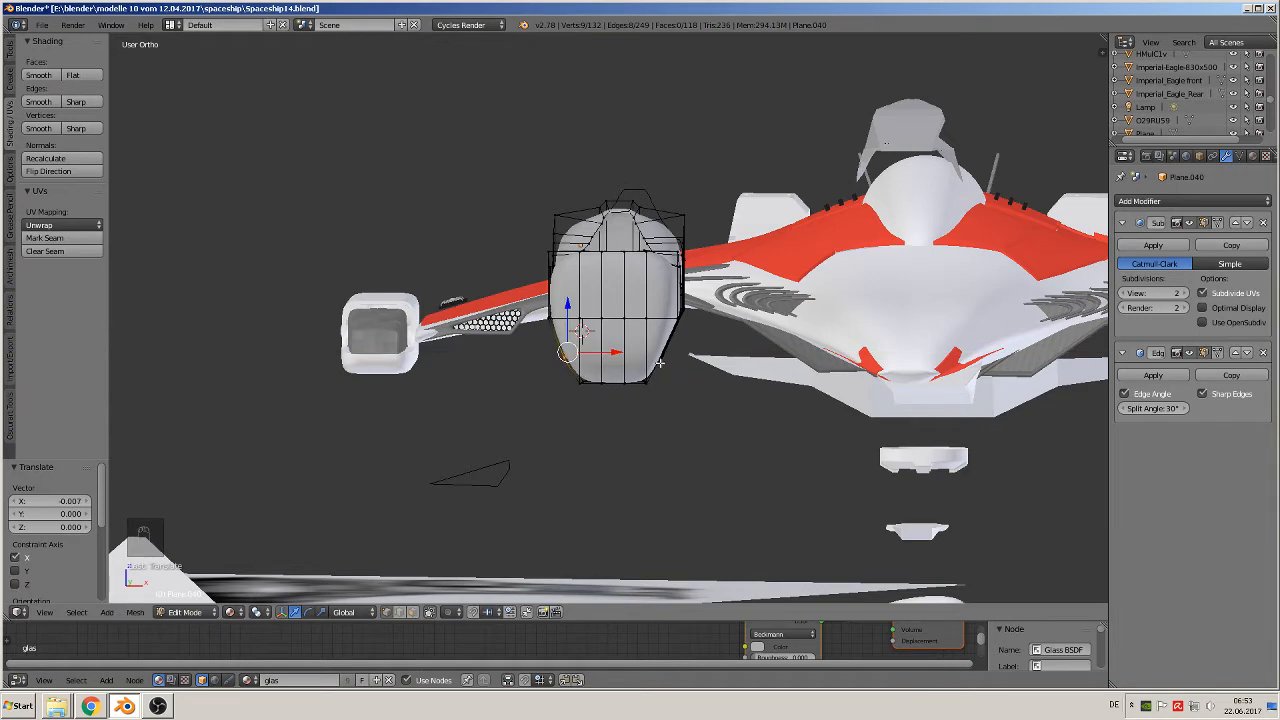
# Reselect the long bottom edge on the +X side and move it about 0.005 outward along X
pyautogui.moveTo(663, 409); pyautogui.dragTo(631, 405, button='middle')
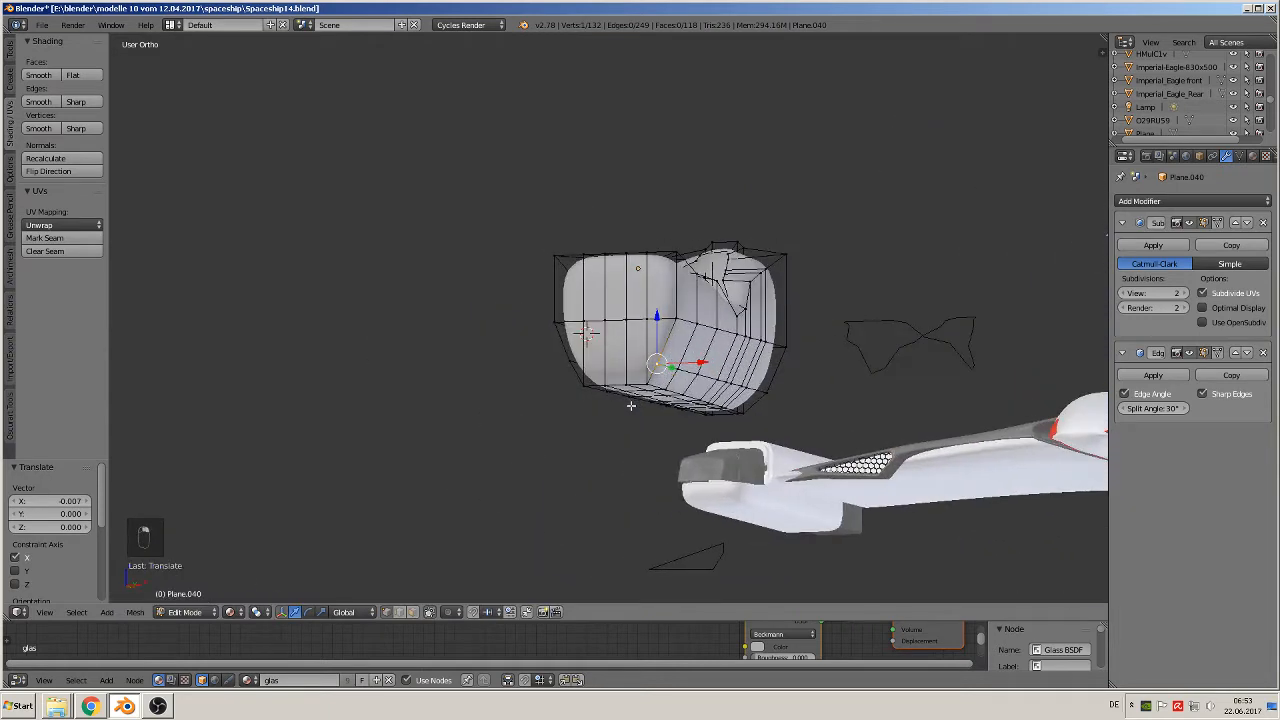
pyautogui.keyDown('ctrl'); pyautogui.rightClick(768, 390); pyautogui.keyUp('ctrl')
pyautogui.moveTo(771, 391)
pyautogui.mouseDown(button='middle')
pyautogui.moveTo(789, 417)
pyautogui.moveTo(777, 397)
pyautogui.mouseUp(button='middle')
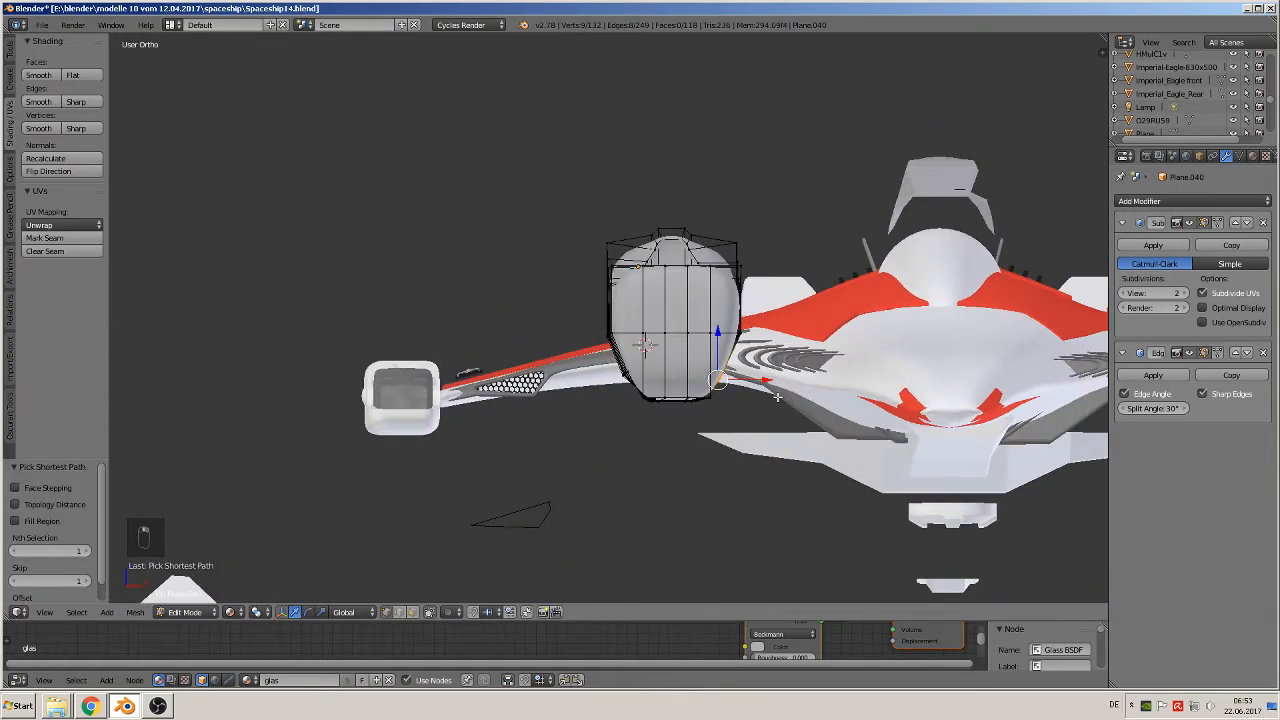
pyautogui.moveTo(764, 381); pyautogui.dragTo(765, 383)
# Select the central strip of faces along the block's underside and lower it about 0.0027 along Z
pyautogui.moveTo(765, 383); pyautogui.dragTo(655, 320, button='middle')
pyautogui.rightClick(680, 378)
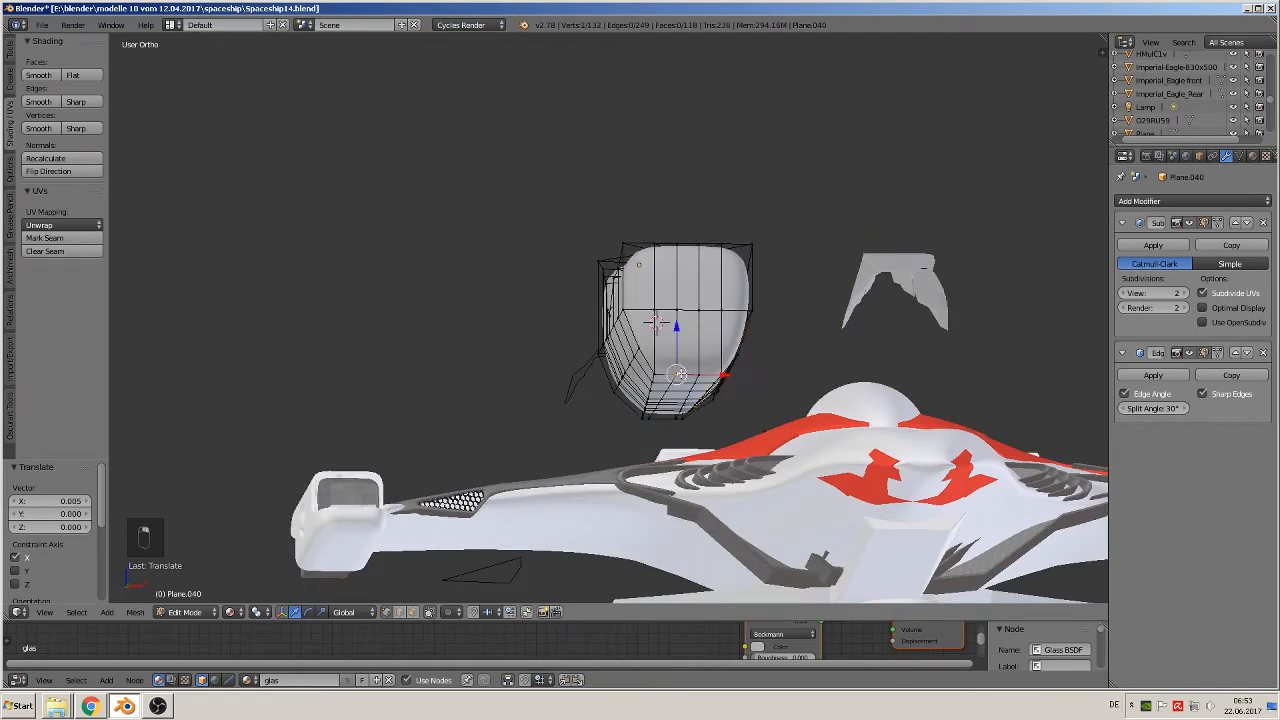
pyautogui.moveTo(668, 450); pyautogui.dragTo(692, 404, button='middle')
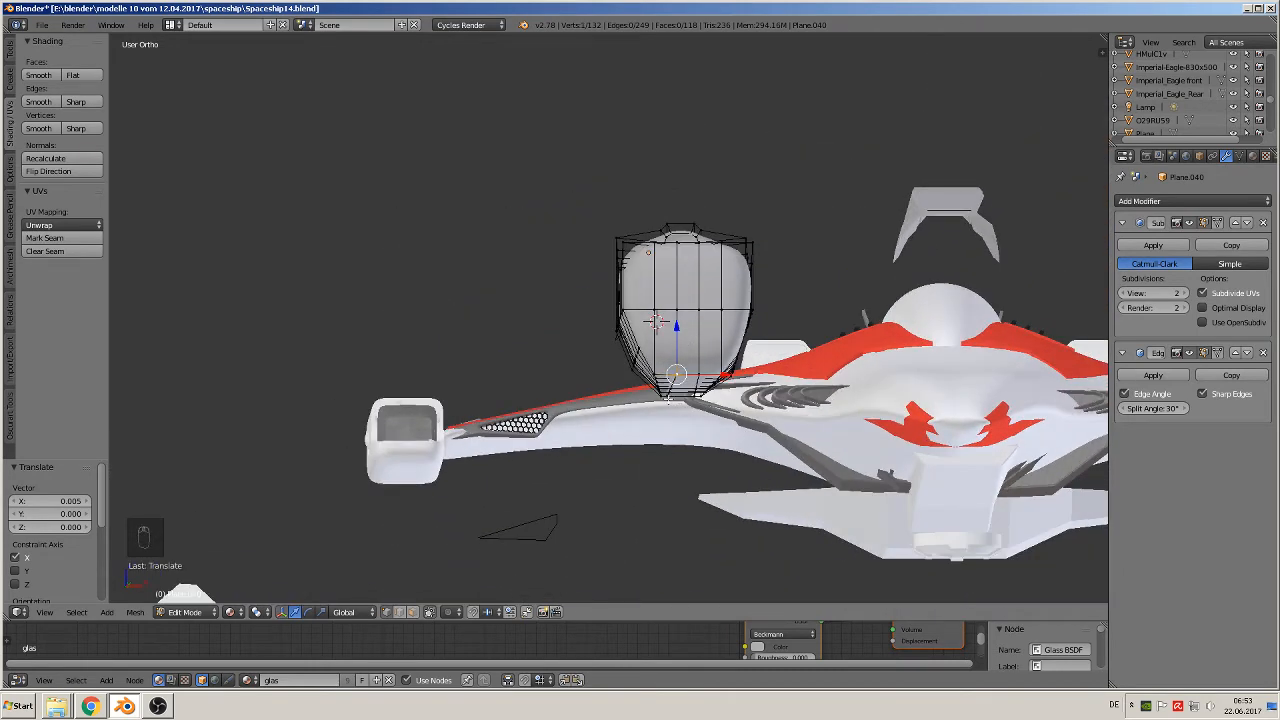
pyautogui.keyDown('shift'); pyautogui.rightClick(666, 393); pyautogui.keyUp('shift')
pyautogui.keyDown('shift'); pyautogui.rightClick(678, 375); pyautogui.keyUp('shift')
pyautogui.keyDown('ctrl'); pyautogui.rightClick(676, 397); pyautogui.keyUp('ctrl')
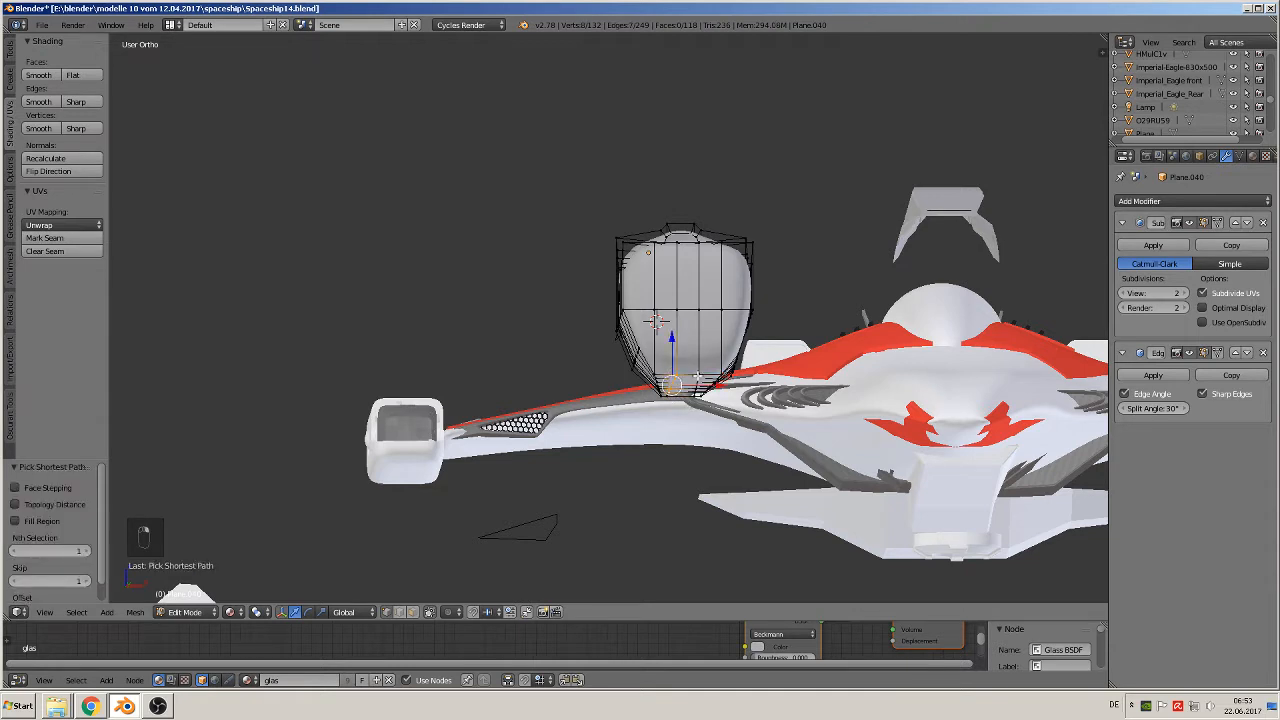
pyautogui.keyDown('ctrl'); pyautogui.rightClick(692, 398); pyautogui.keyUp('ctrl')
pyautogui.keyDown('ctrl'); pyautogui.keyDown('shift'); pyautogui.rightClick(691, 400); pyautogui.keyUp('shift'); pyautogui.keyUp('ctrl')
pyautogui.moveTo(691, 400)
pyautogui.mouseDown(button='middle')
pyautogui.moveTo(683, 429)
pyautogui.moveTo(688, 397)
pyautogui.mouseUp(button='middle')
pyautogui.keyDown('shift'); pyautogui.rightClick(671, 445); pyautogui.keyUp('shift')
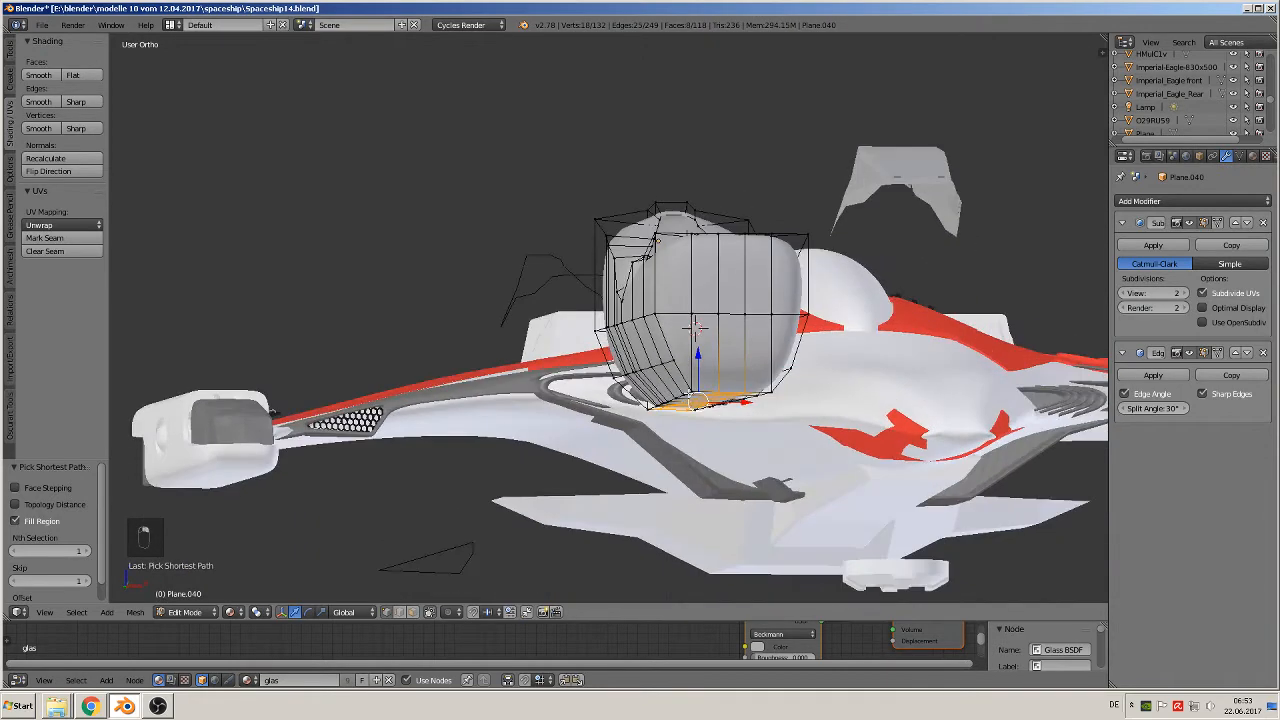
pyautogui.moveTo(698, 362); pyautogui.dragTo(702, 367)
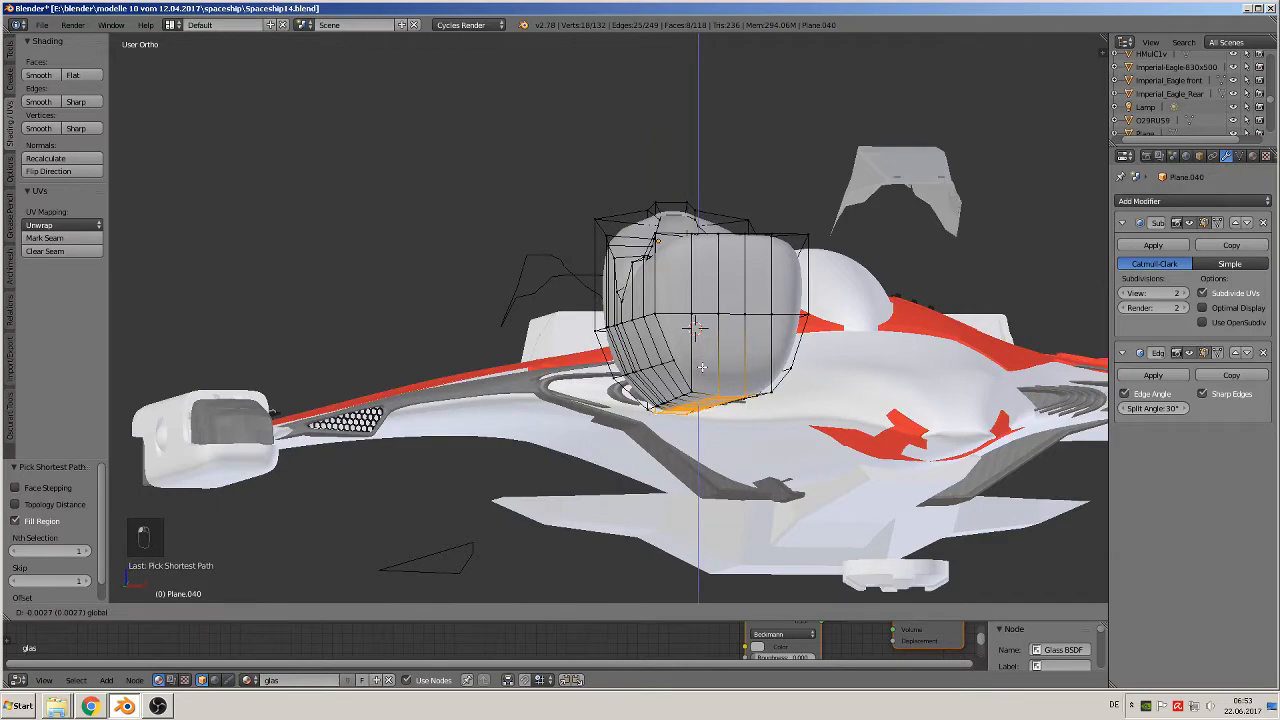
pyautogui.click(702, 367)
# Deselect the block's whole mesh and return to object mode
pyautogui.press('Tab')
pyautogui.press('Tab')
pyautogui.press('Tab')
pyautogui.press('Tab')
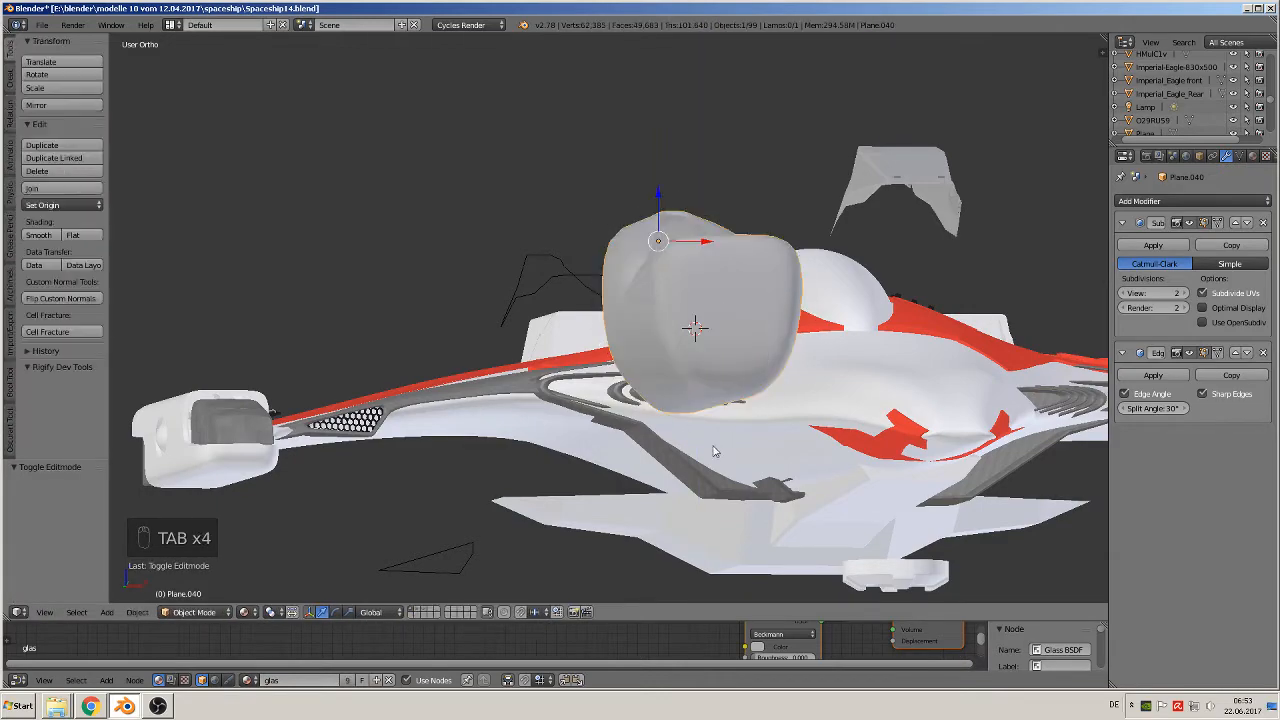
pyautogui.moveTo(713, 452); pyautogui.dragTo(865, 466, button='middle')
pyautogui.scroll(-2, 480, 383)
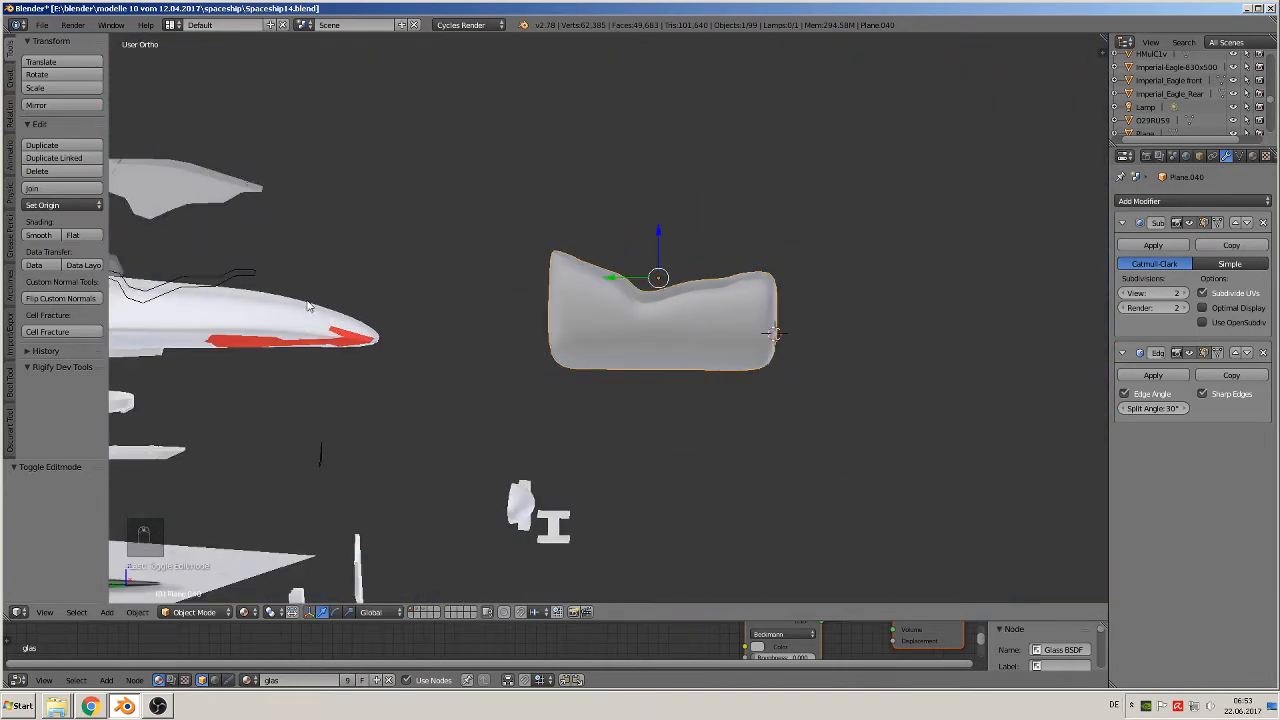
pyautogui.press('Tab')
pyautogui.keyDown('shift'); pyautogui.moveTo(846, 366); pyautogui.dragTo(650, 396, button='middle'); pyautogui.keyUp('shift')
pyautogui.press('a')
pyautogui.press('a')
pyautogui.press('Tab')
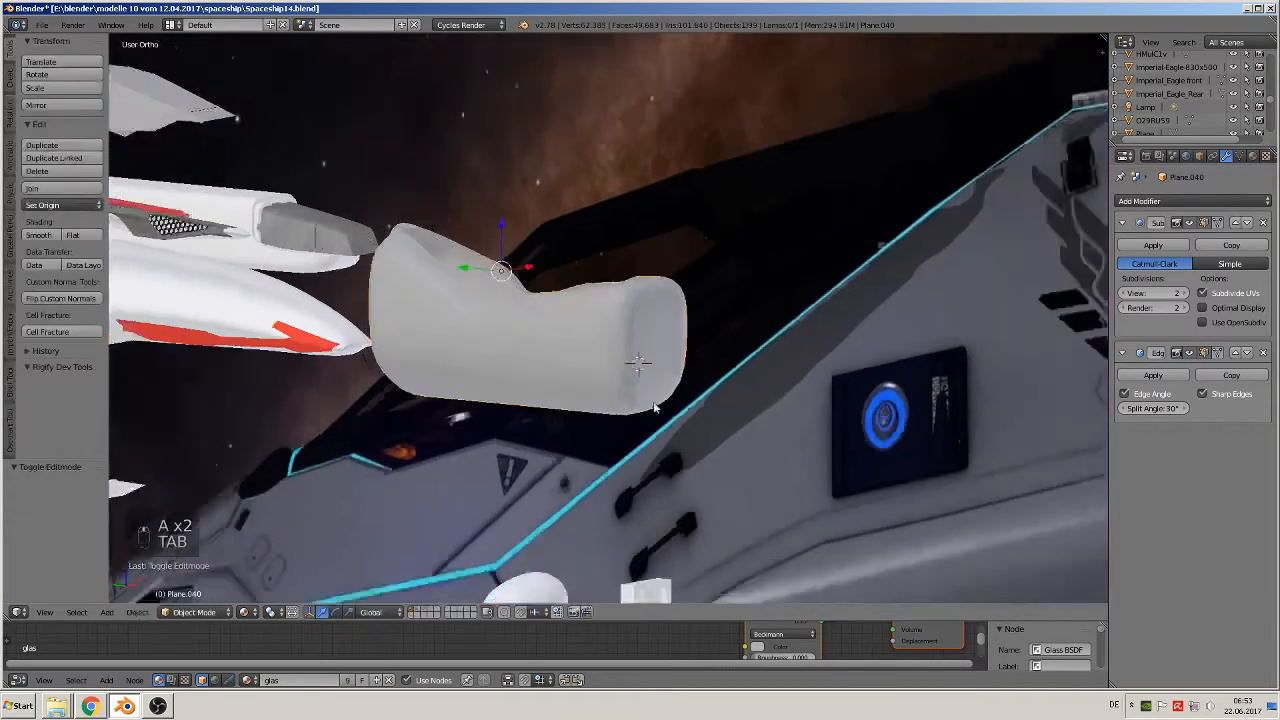
# Duplicate the block and move the copy about -0.527 along Y, away from the ship
pyautogui.scroll(-4, 598, 389)
pyautogui.hotkey('shift', 'd')
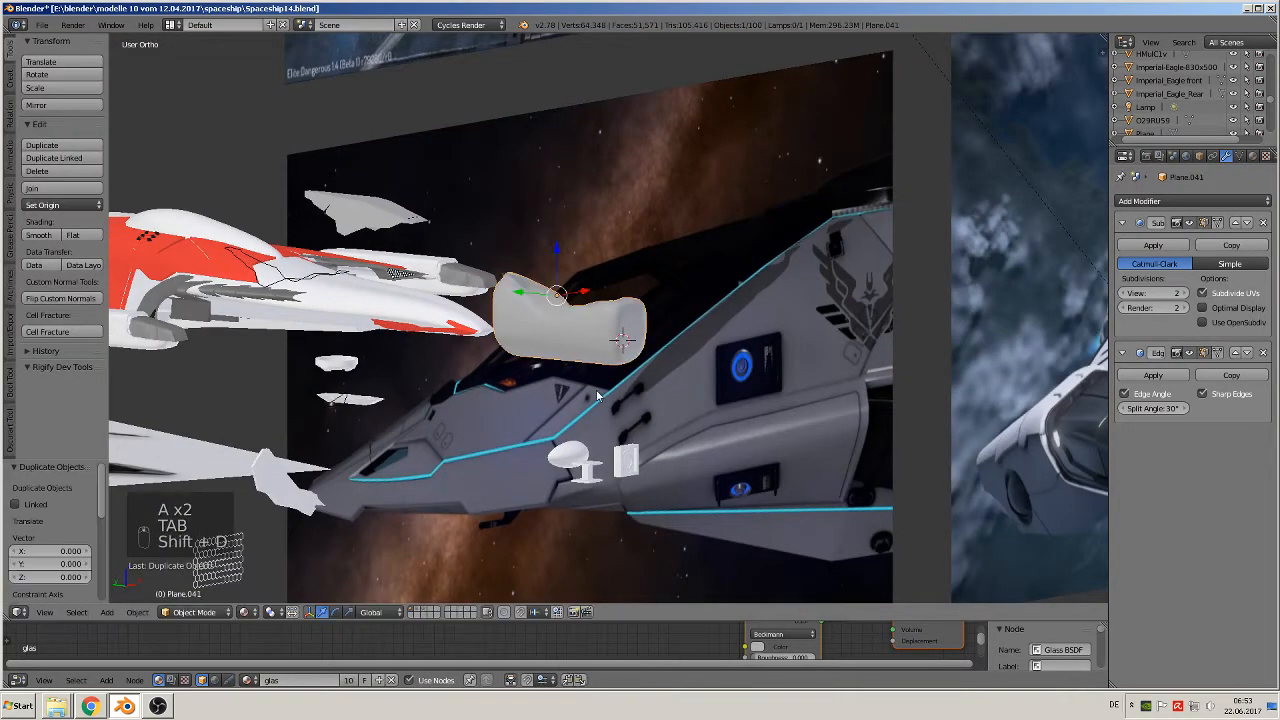
pyautogui.click(798, 423)
pyautogui.press('KP_Decimal')
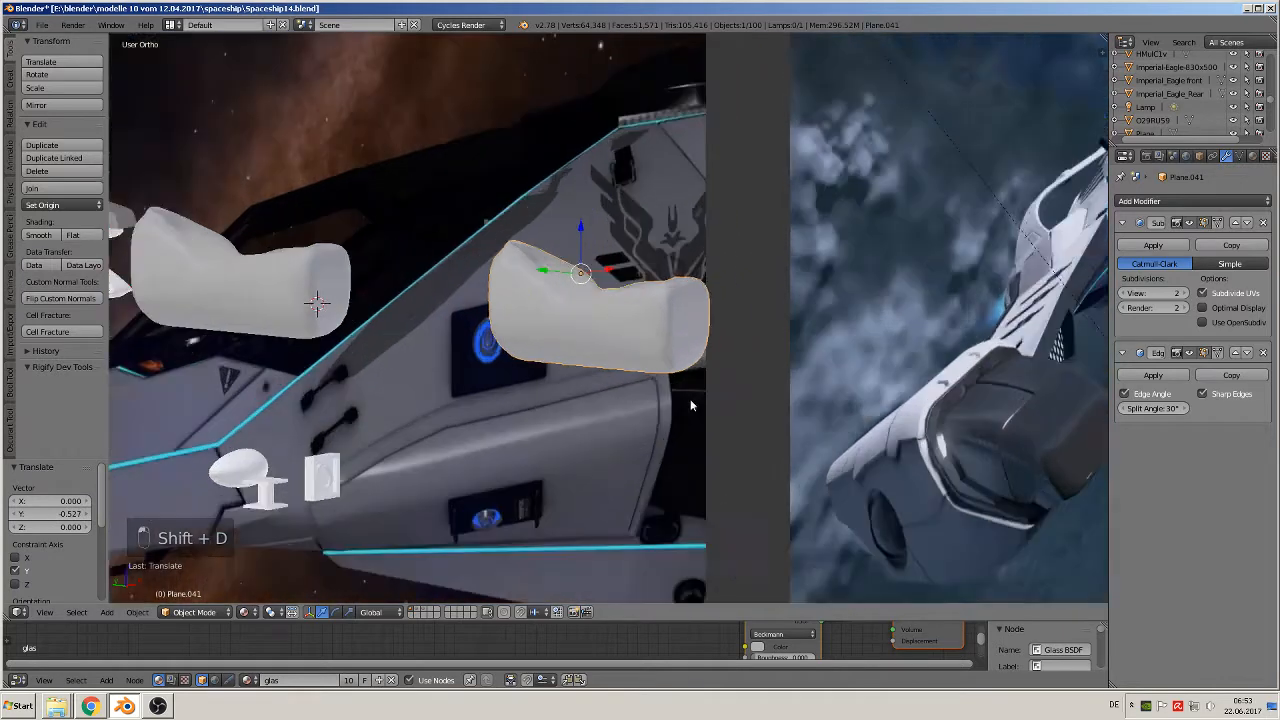
# Enter the copy's mesh in face selection mode and select all ten faces of its flat end on the -Y side
pyautogui.press('Tab')
pyautogui.scroll(3, 748, 386)
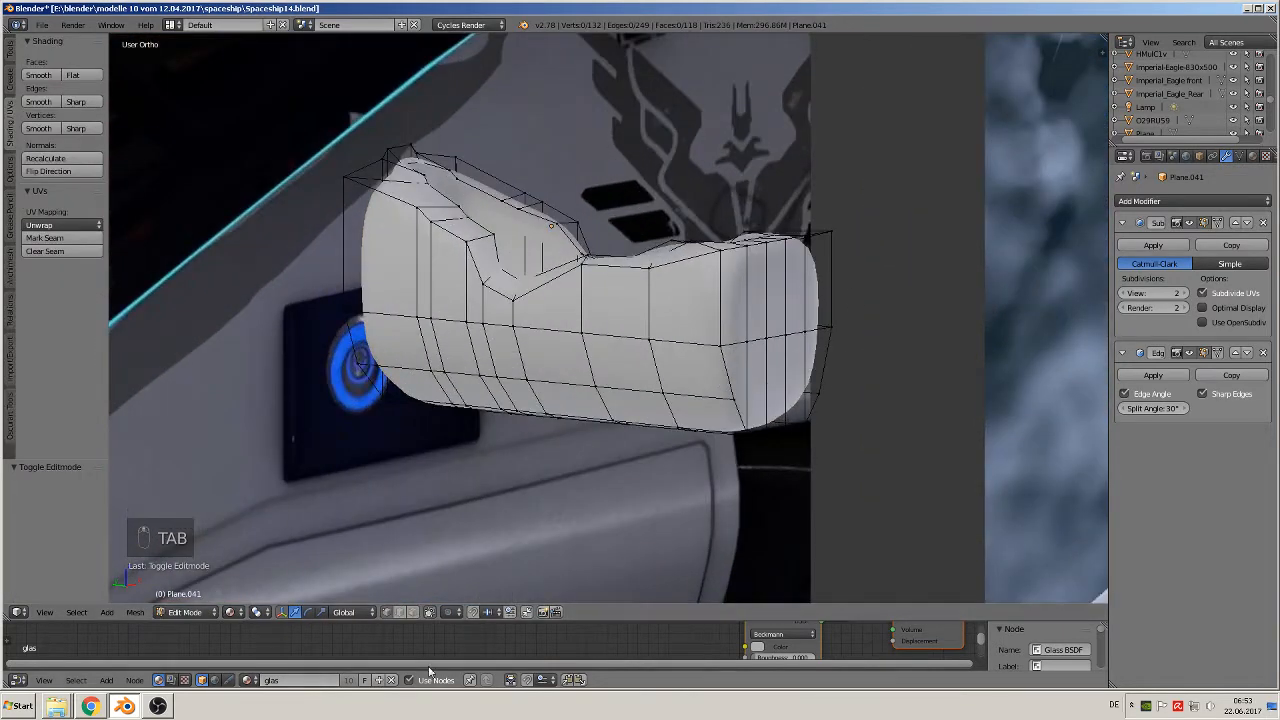
pyautogui.click(412, 612)
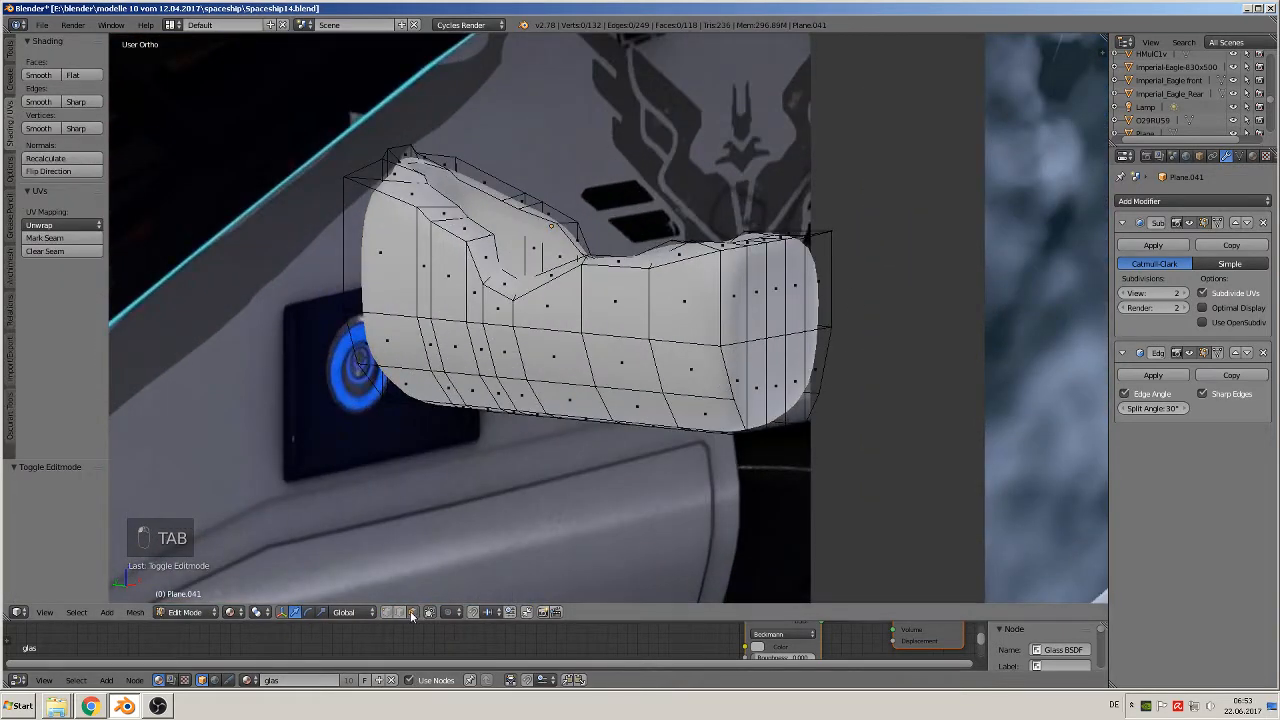
pyautogui.rightClick(741, 316)
pyautogui.keyDown('shift'); pyautogui.rightClick(767, 306); pyautogui.keyUp('shift')
pyautogui.keyDown('shift'); pyautogui.rightClick(792, 290); pyautogui.keyUp('shift')
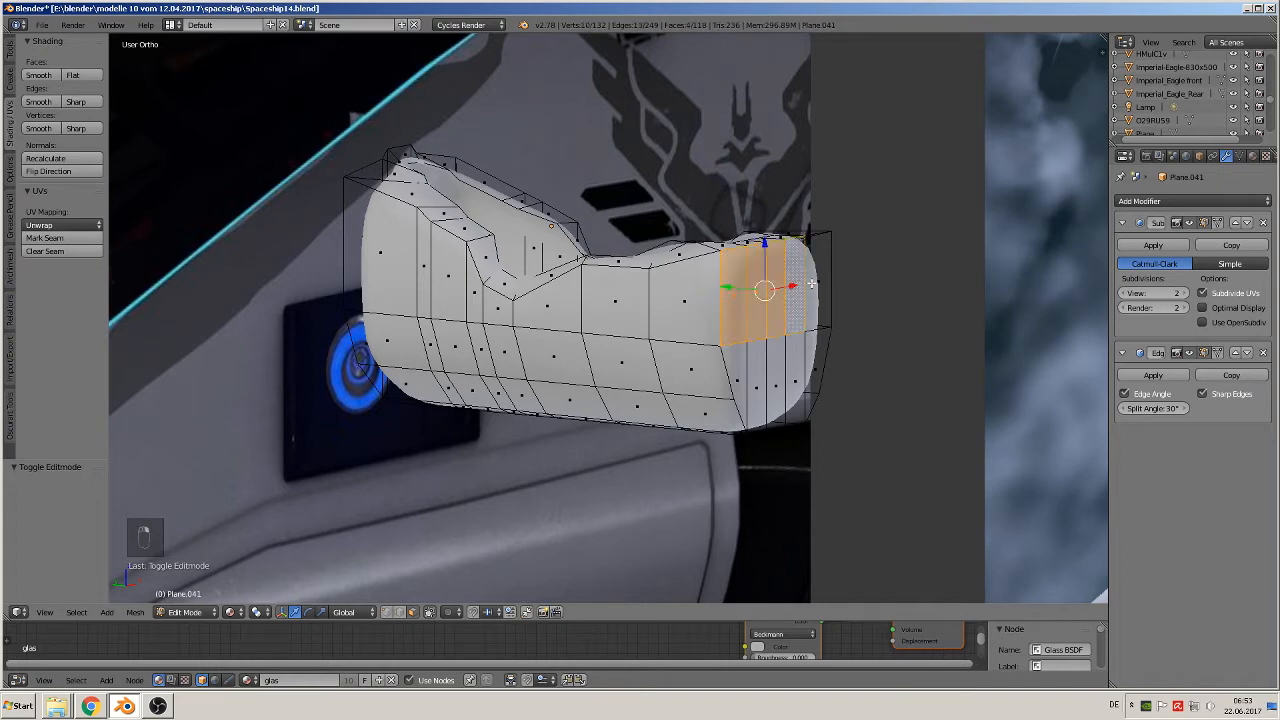
pyautogui.keyDown('shift'); pyautogui.rightClick(815, 284); pyautogui.keyUp('shift')
pyautogui.keyDown('shift'); pyautogui.rightClick(815, 365); pyautogui.keyUp('shift')
pyautogui.keyDown('shift'); pyautogui.rightClick(799, 372); pyautogui.keyUp('shift')
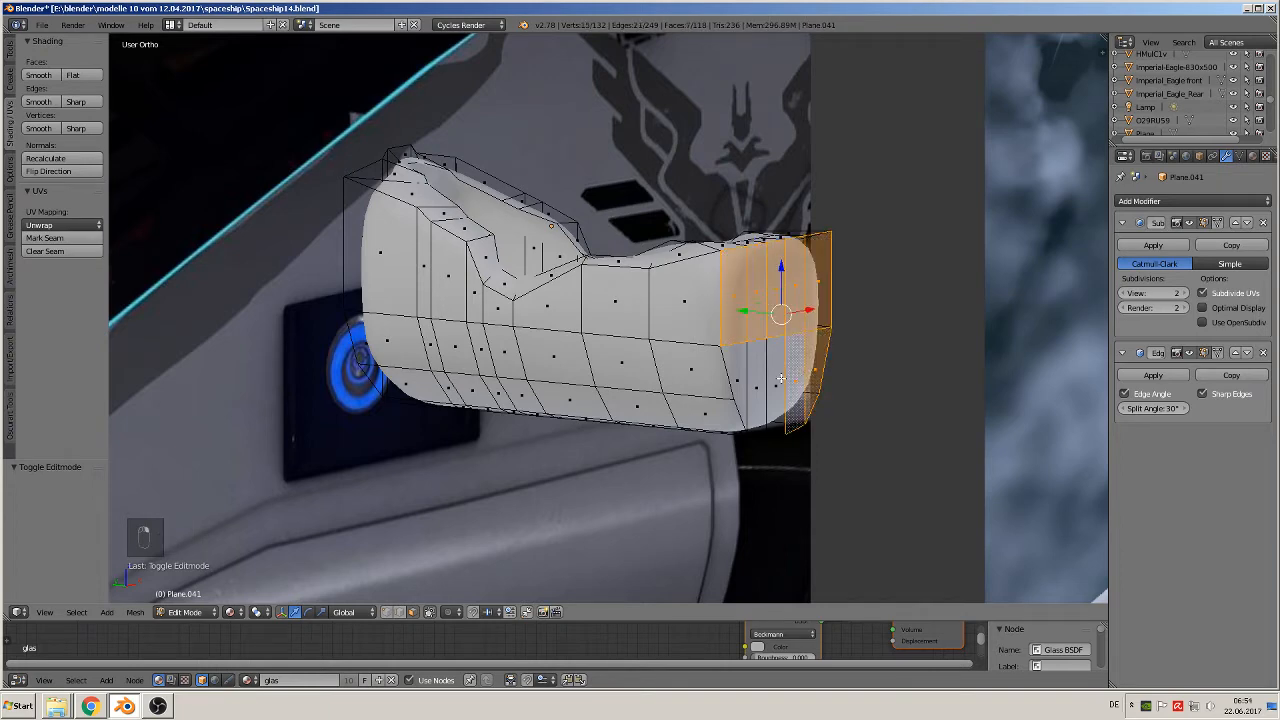
pyautogui.keyDown('shift'); pyautogui.rightClick(777, 377); pyautogui.keyUp('shift')
pyautogui.keyDown('shift'); pyautogui.rightClick(757, 379); pyautogui.keyUp('shift')
pyautogui.keyDown('shift'); pyautogui.rightClick(745, 376); pyautogui.keyUp('shift')
# Extrude the selected end faces about -0.225 along Y and scale them to 0.455 to form a tapered nose
pyautogui.moveTo(745, 376); pyautogui.dragTo(830, 407, button='middle')
pyautogui.press('e')
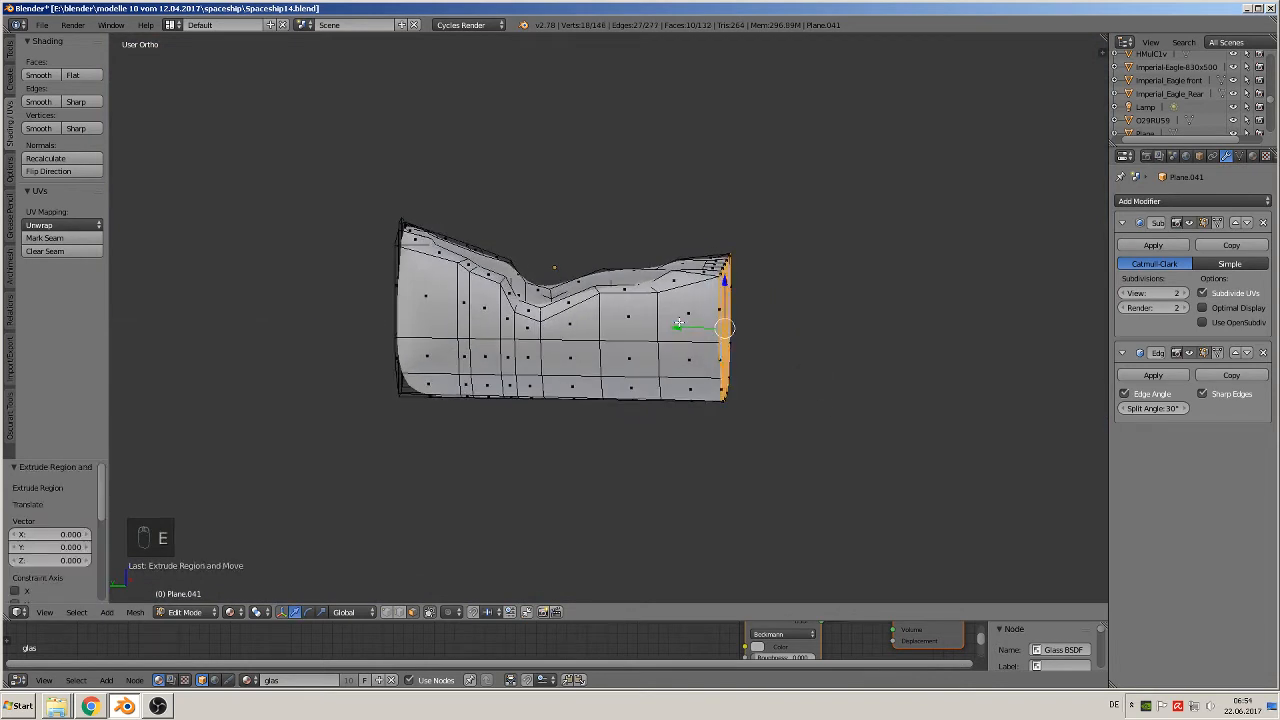
pyautogui.click(950, 363)
pyautogui.press('s')
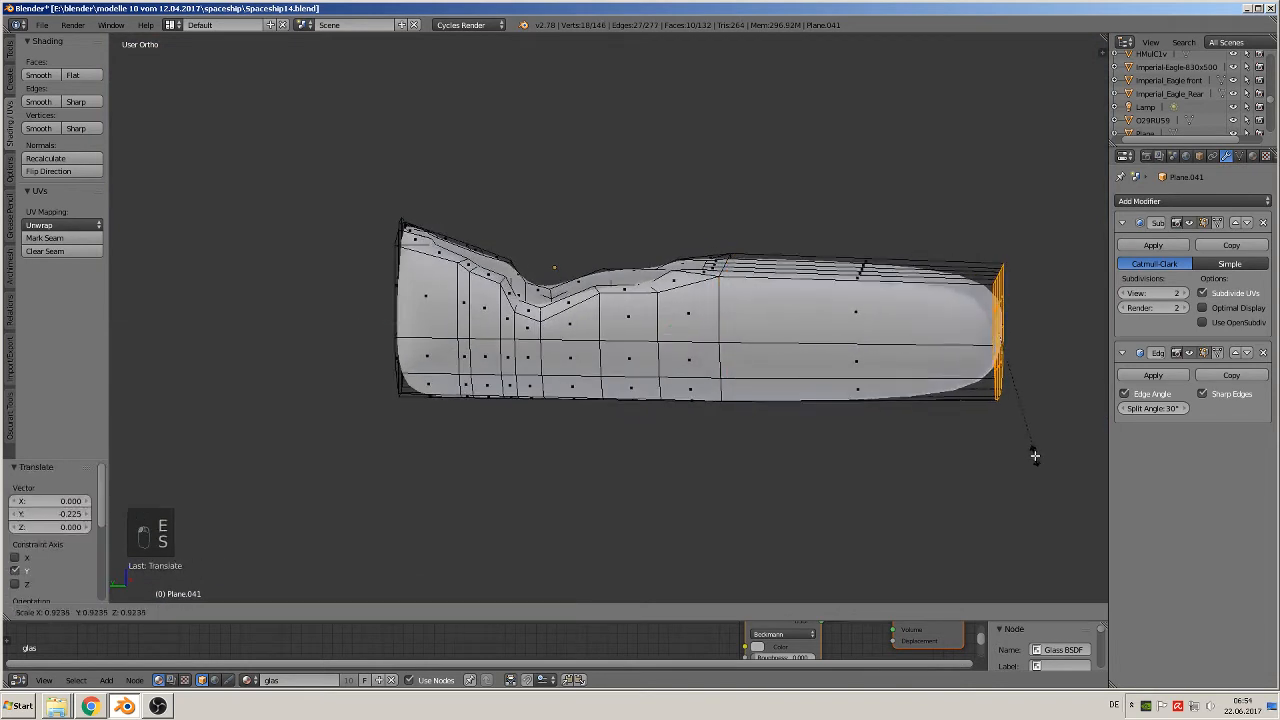
pyautogui.click(1003, 396)
pyautogui.moveTo(1003, 396); pyautogui.dragTo(555, 113, button='middle')
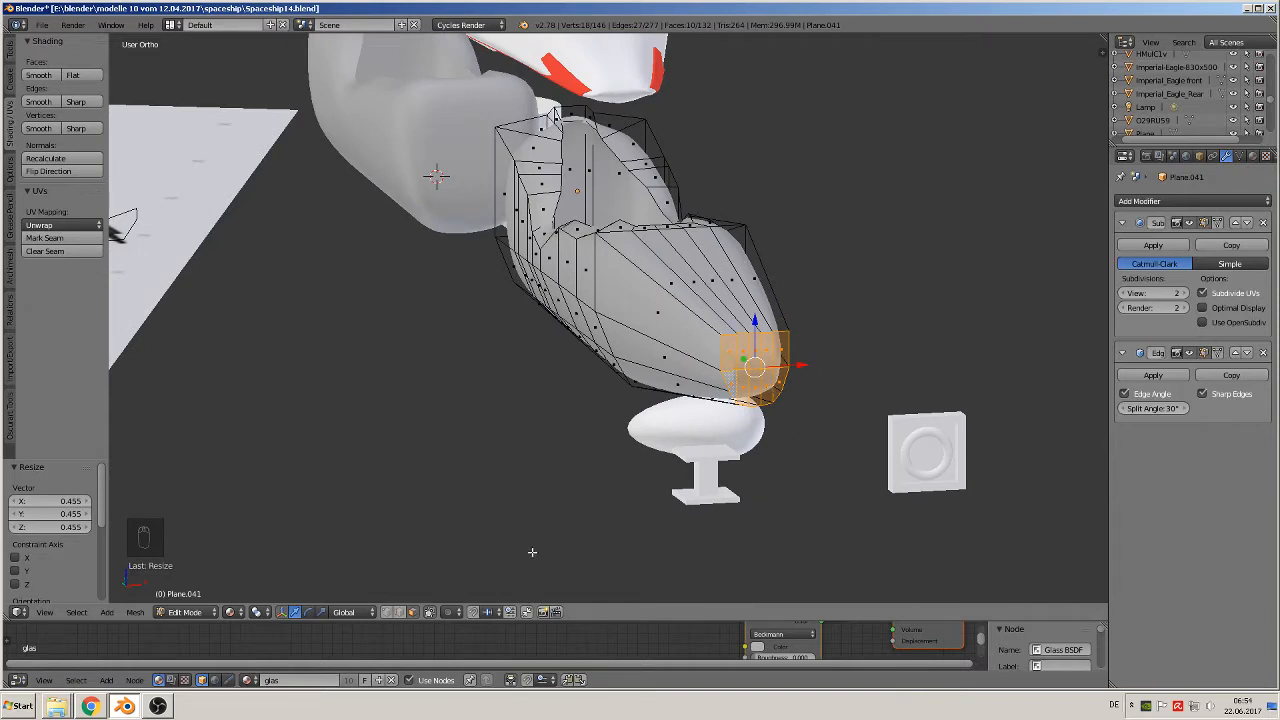
# Select the two outer corner vertices of the nose tip's upper edge and lower them slightly along Z
pyautogui.scroll(3, 801, 405)
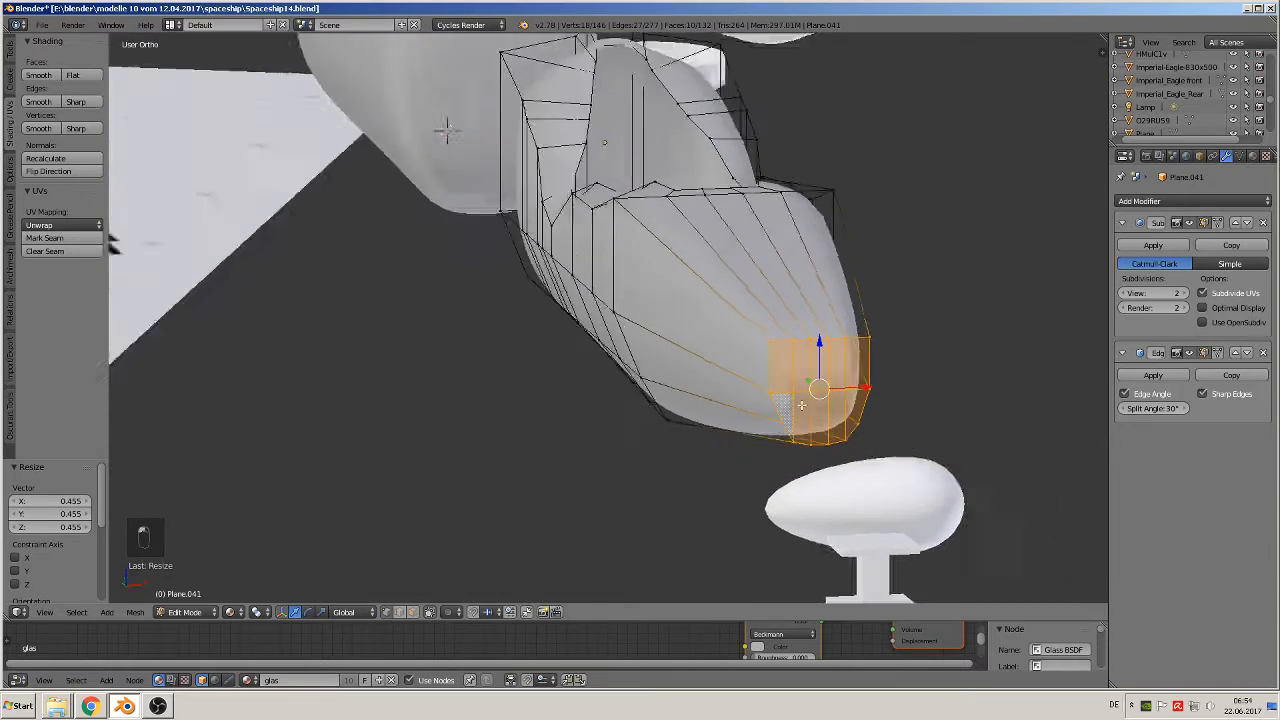
pyautogui.moveTo(801, 405); pyautogui.dragTo(768, 345, button='middle')
pyautogui.rightClick(768, 340)
pyautogui.keyDown('ctrl'); pyautogui.rightClick(873, 340); pyautogui.keyUp('ctrl')
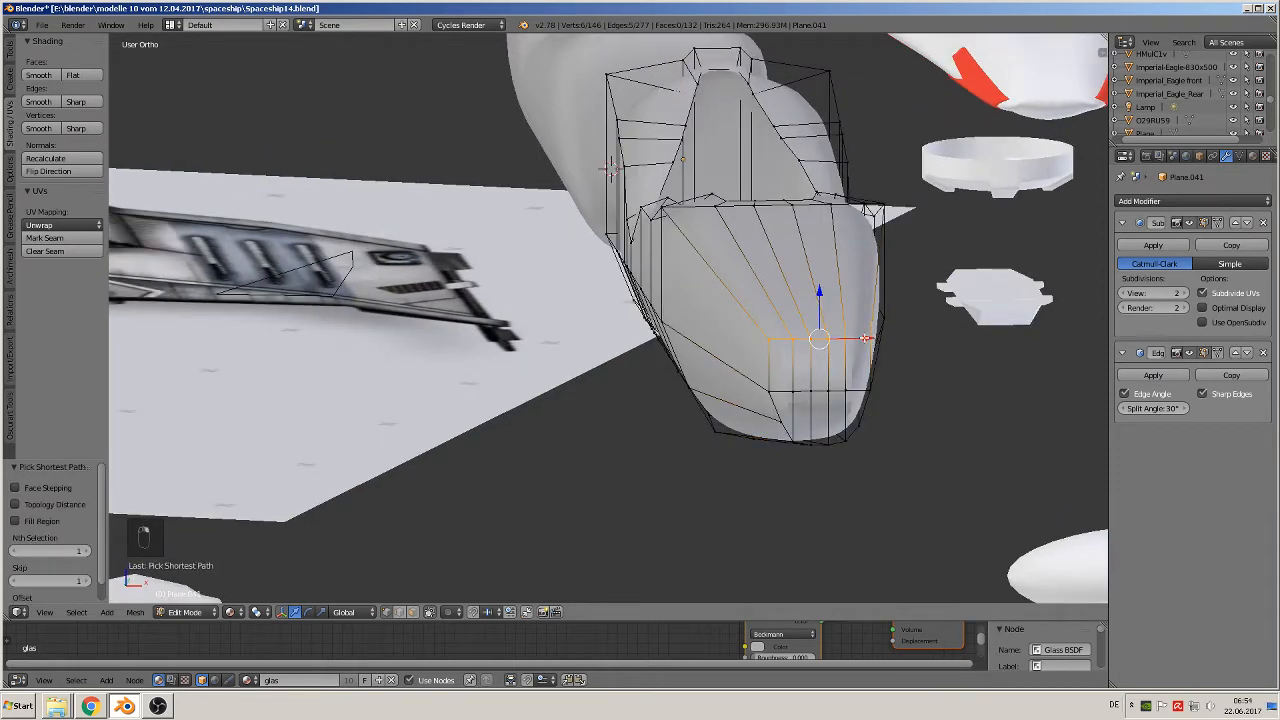
pyautogui.hotkey('ctrl', 'z')
pyautogui.keyDown('ctrl'); pyautogui.rightClick(873, 340); pyautogui.keyUp('ctrl')
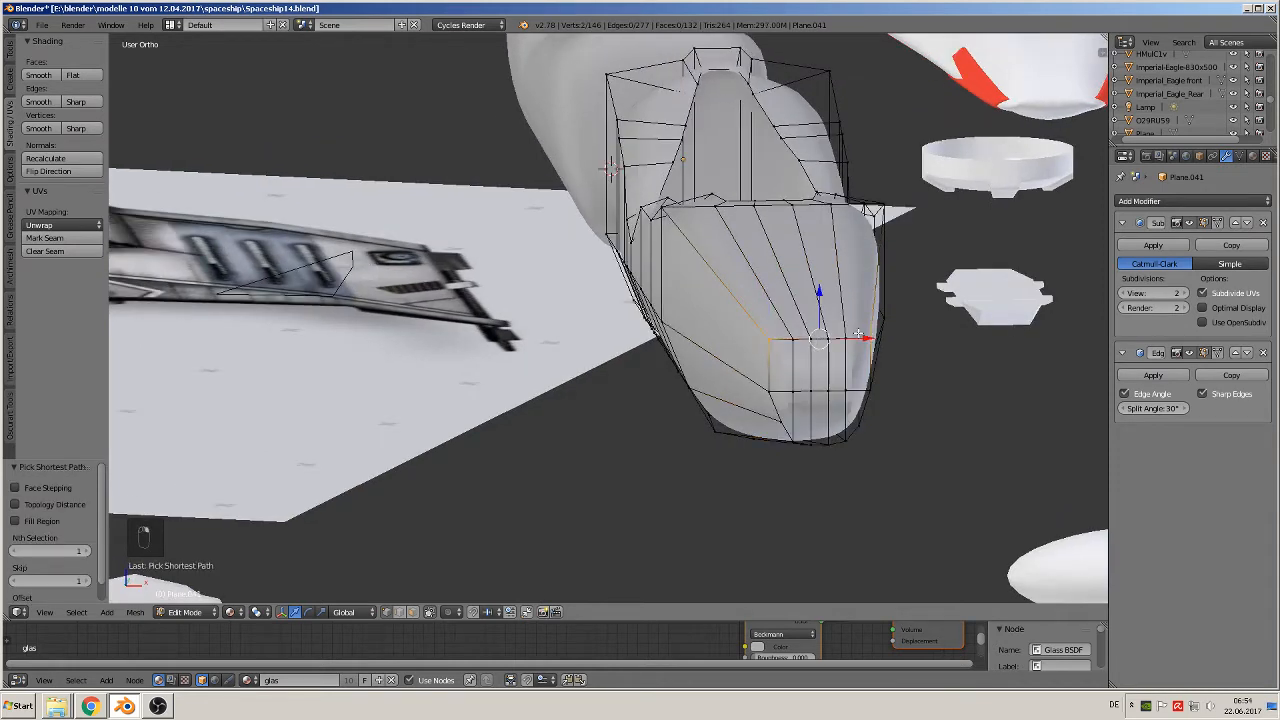
pyautogui.moveTo(818, 294)
pyautogui.mouseDown()
pyautogui.moveTo(820, 322)
pyautogui.moveTo(819, 300)
pyautogui.mouseUp()
# Lower the neighbouring vertex pair on the tip's upper edge about 0.004 along Z and the outer corners a further 0.003
pyautogui.rightClick(792, 338)
pyautogui.hotkey('ctrl', 'z')
pyautogui.moveTo(829, 336)
pyautogui.mouseDown(button='middle')
pyautogui.moveTo(780, 330)
pyautogui.moveTo(835, 332)
pyautogui.mouseUp(button='middle')
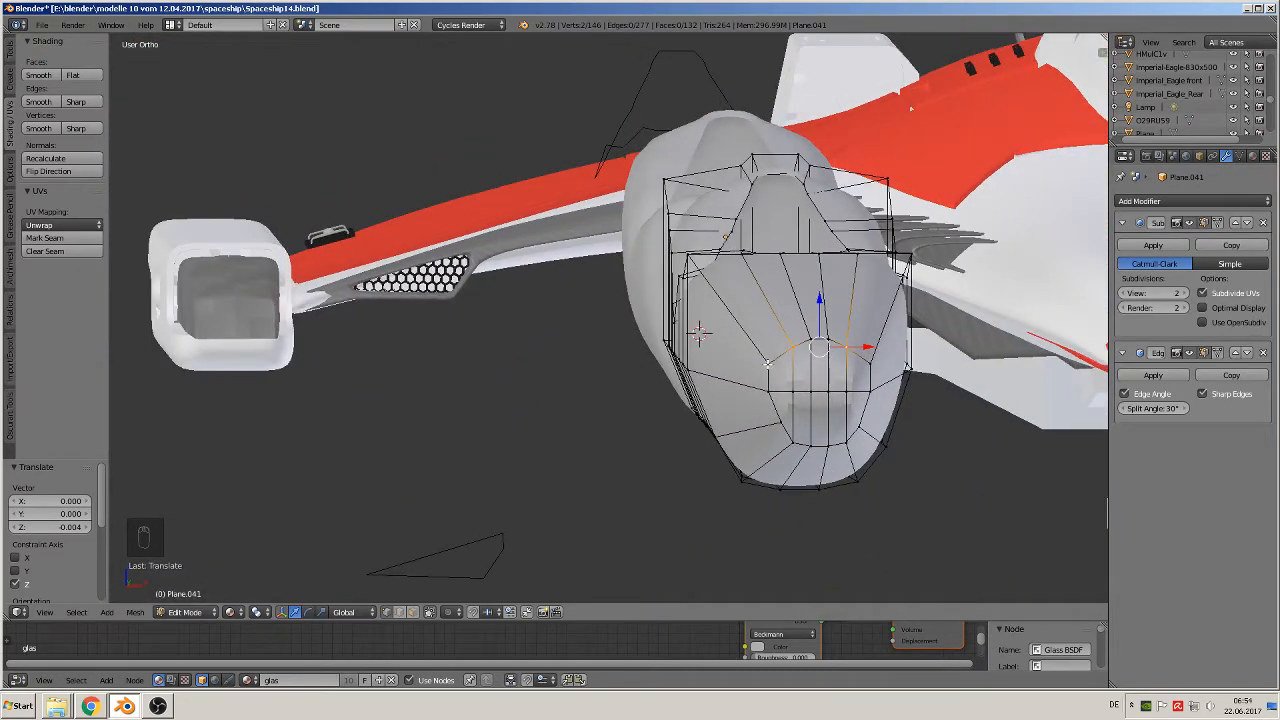
pyautogui.moveTo(823, 318); pyautogui.dragTo(824, 321)
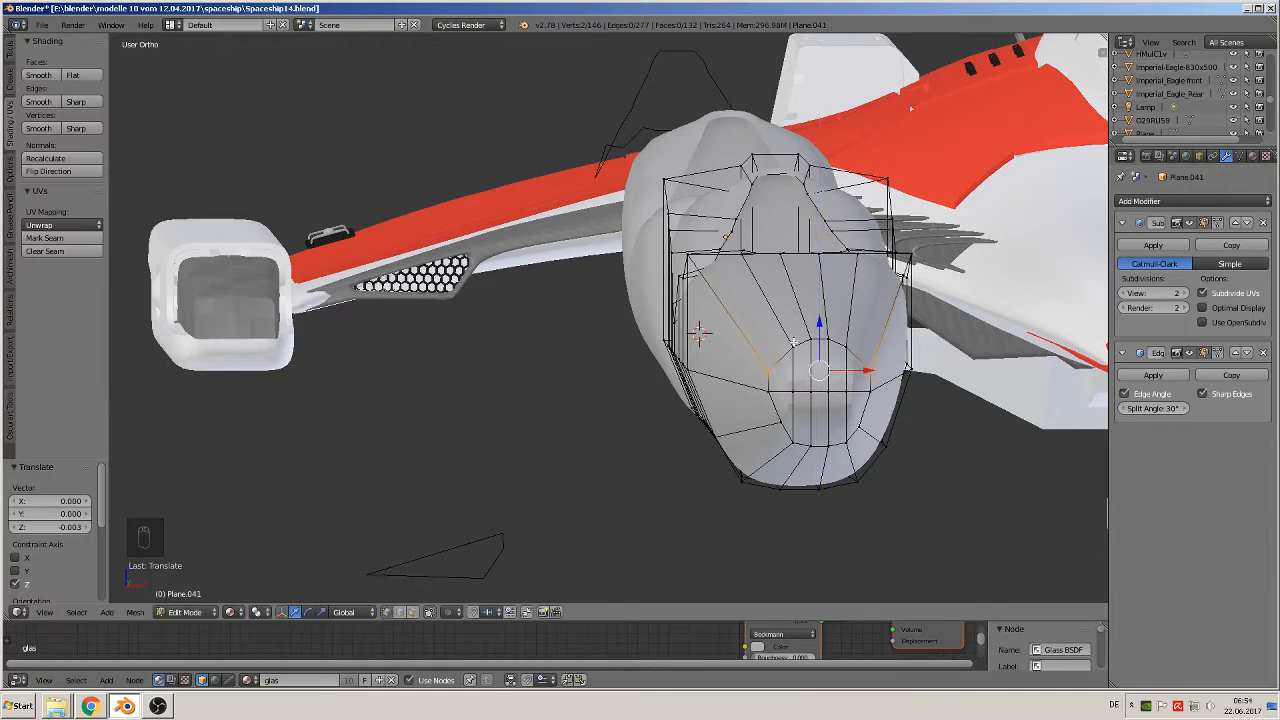
pyautogui.press('Tab')
pyautogui.moveTo(814, 408); pyautogui.dragTo(653, 394, button='middle')
# Select the four inner vertices of the nose tip's middle row and move them about -0.004 along Y
pyautogui.press('Tab')
pyautogui.scroll(6, 650, 390)
pyautogui.rightClick(592, 346)
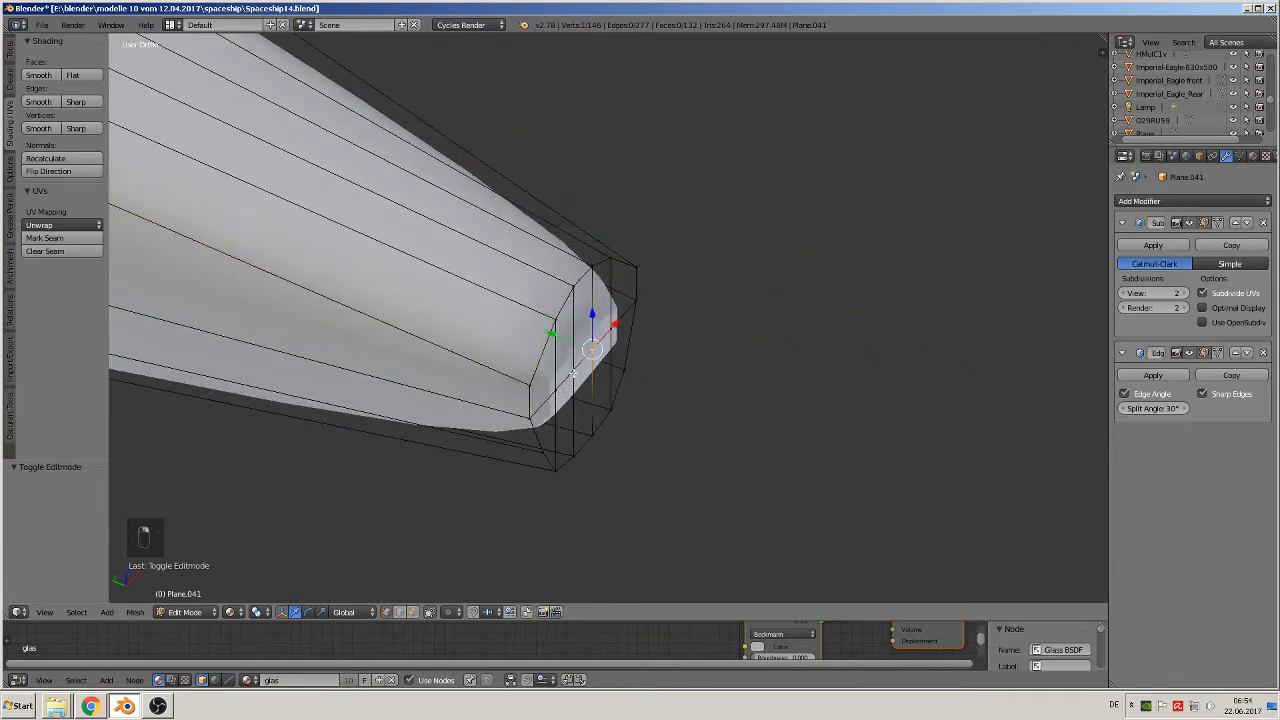
pyautogui.keyDown('shift'); pyautogui.rightClick(557, 386); pyautogui.keyUp('shift')
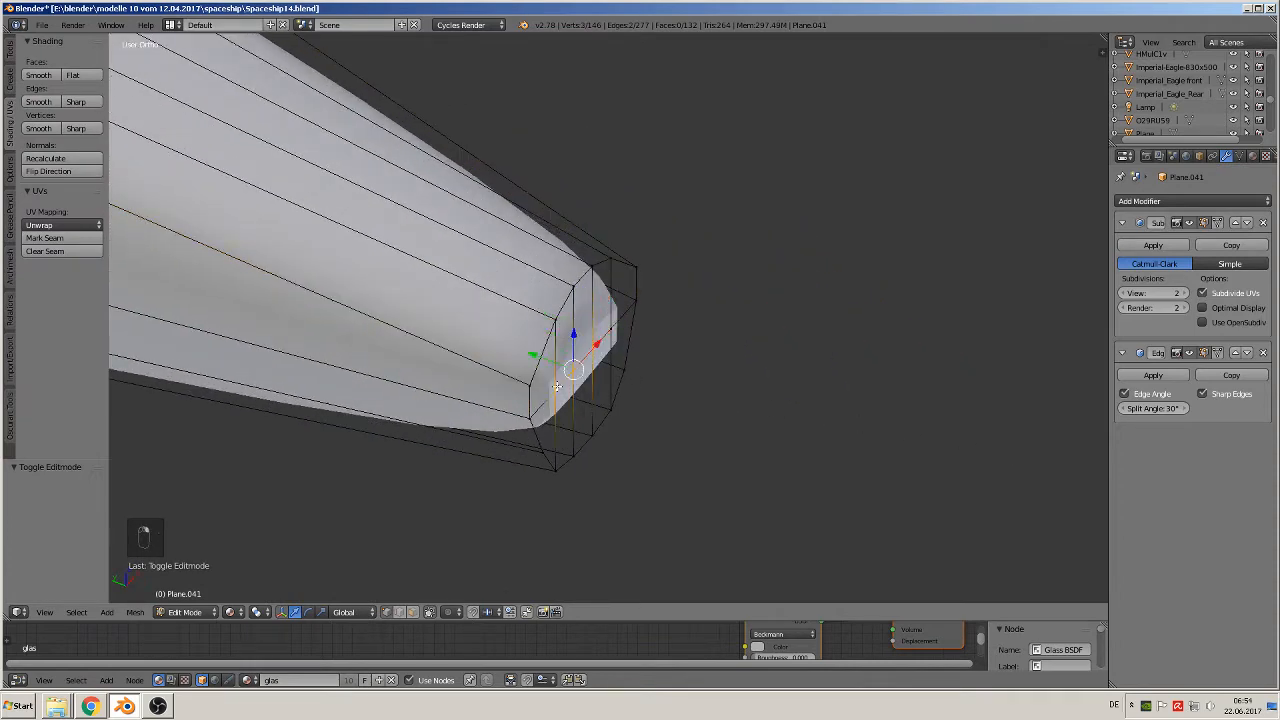
pyautogui.keyDown('shift'); pyautogui.rightClick(617, 323); pyautogui.keyUp('shift')
pyautogui.moveTo(617, 323); pyautogui.dragTo(568, 352, button='middle')
pyautogui.press('g')
pyautogui.press('y')
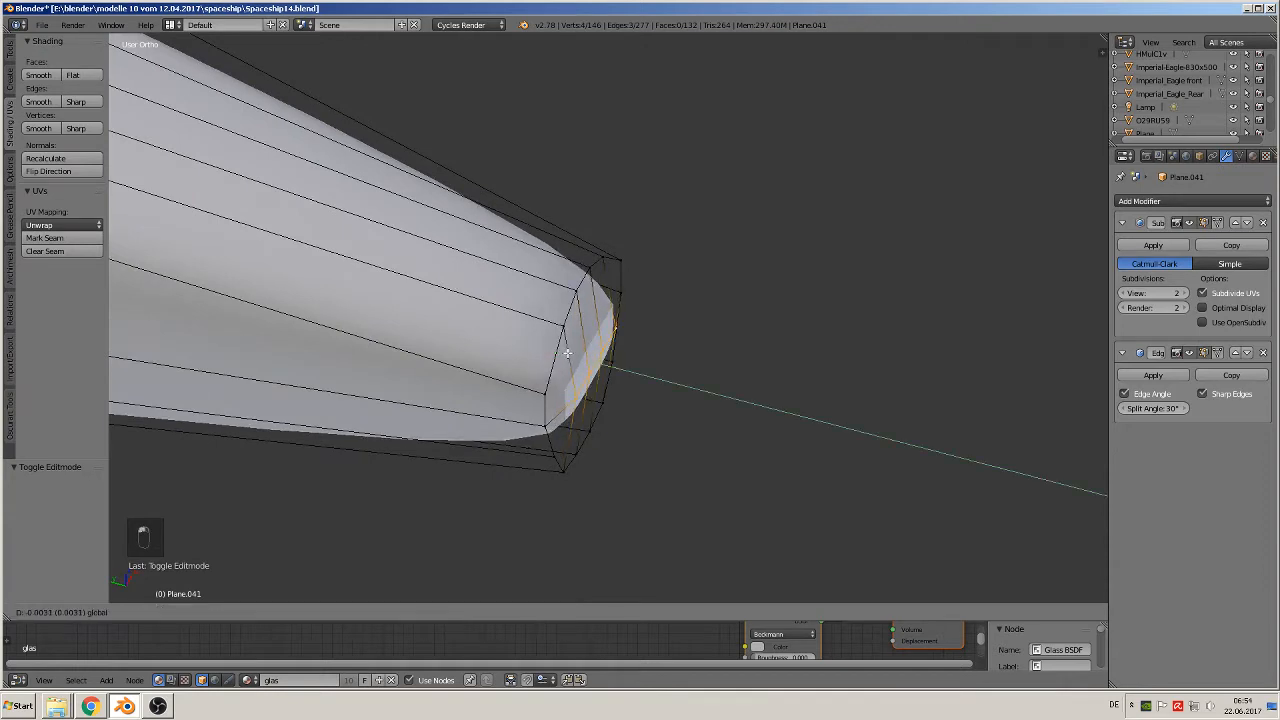
pyautogui.click(601, 357)
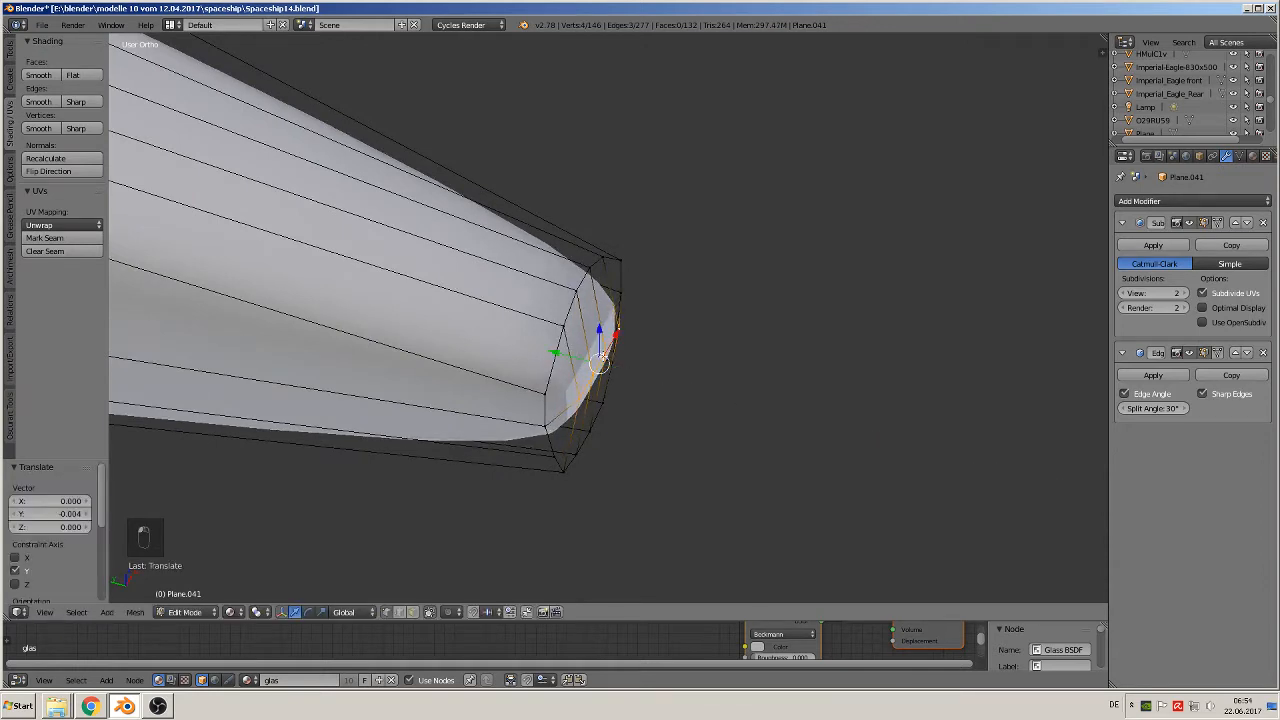
# Move only the two central vertices of the tip's middle row a further -0.004 or so along Y
pyautogui.press('g')
pyautogui.press('y')
pyautogui.click(594, 363)
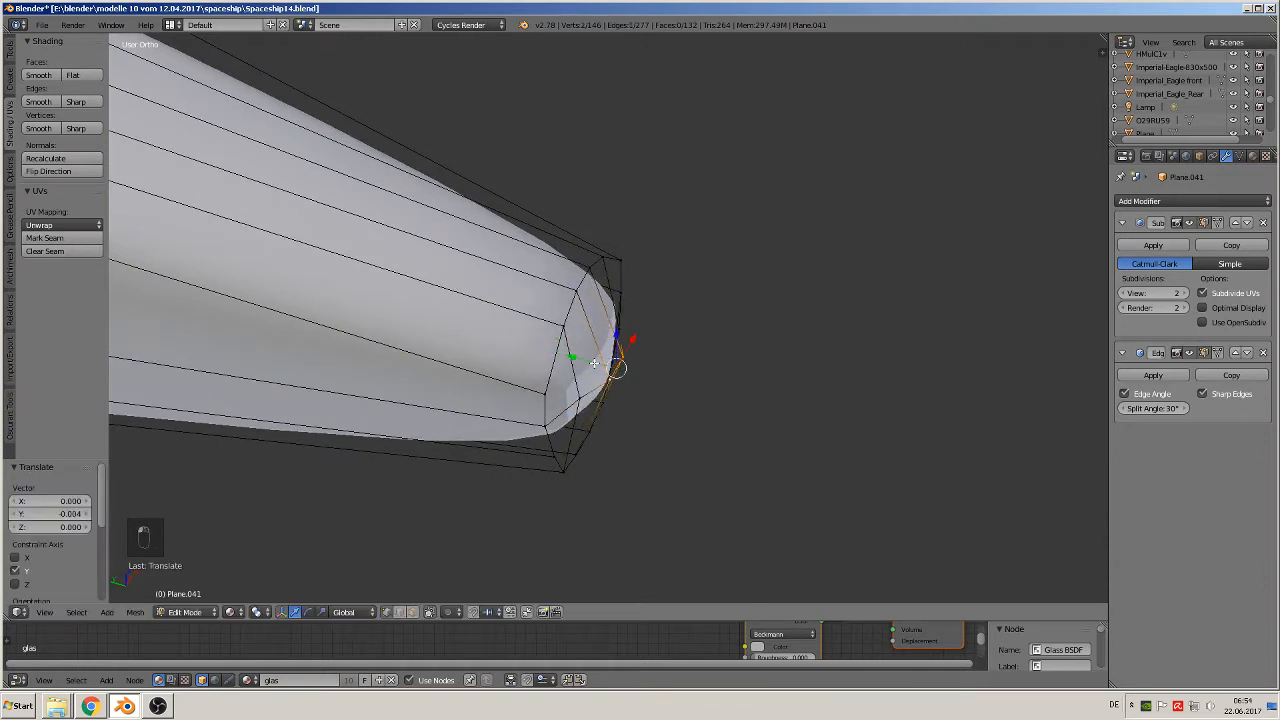
# Select the two vertices flanking the central pair on the tip's middle row and move them about -0.0009 along Y
pyautogui.moveTo(586, 397); pyautogui.dragTo(613, 470, button='middle')
pyautogui.rightClick(600, 422)
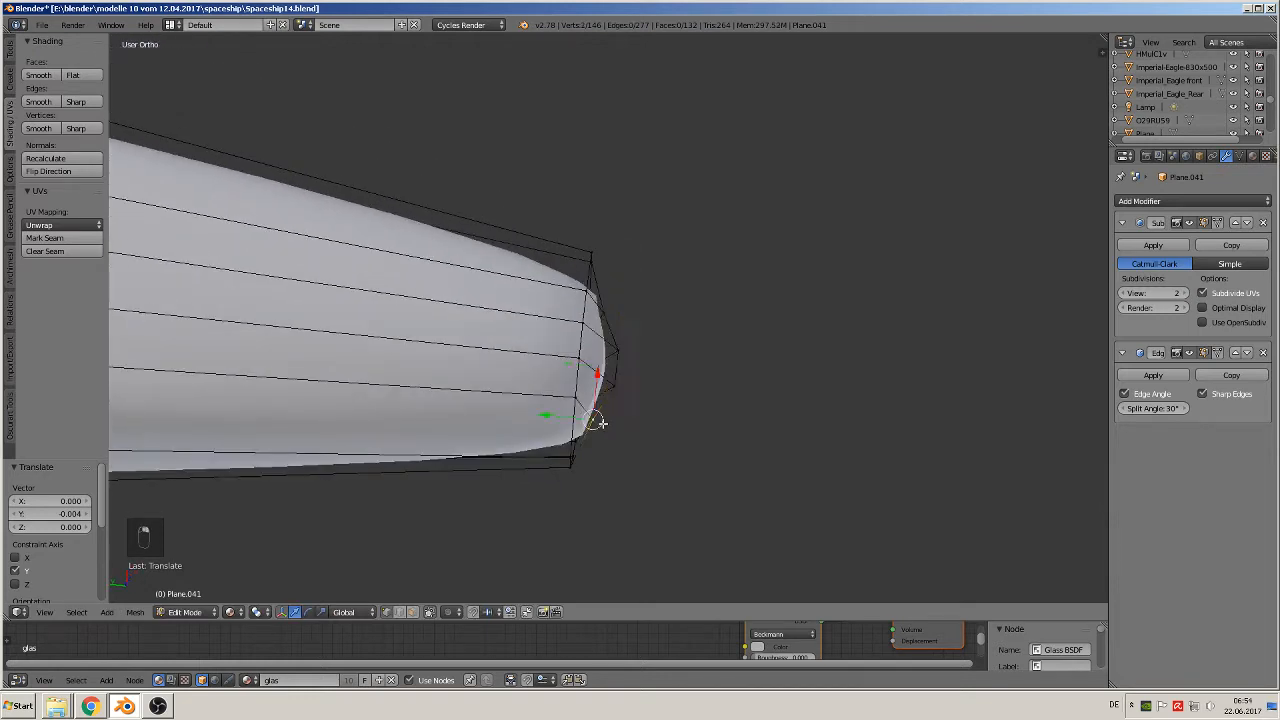
pyautogui.keyDown('shift'); pyautogui.rightClick(603, 316); pyautogui.keyUp('shift')
pyautogui.press('g')
pyautogui.press('y')
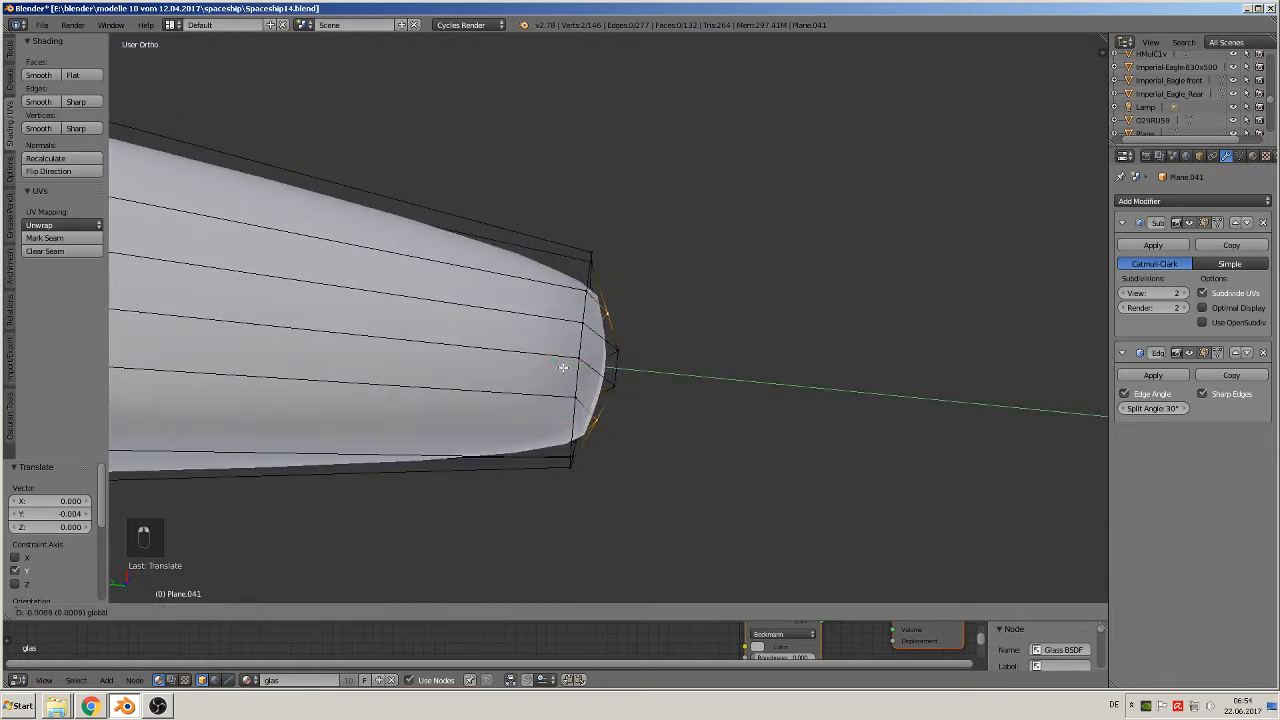
pyautogui.click(563, 367)
pyautogui.press('Tab')
pyautogui.moveTo(608, 403); pyautogui.dragTo(629, 351, button='middle')
pyautogui.scroll(-3, 593, 395)
pyautogui.scroll(3, 629, 351)
# Add one loop cut around the tapered nose, slide it slightly toward the cockpit opening, and scale it to 1.037
pyautogui.press('Tab')
pyautogui.moveTo(540, 340); pyautogui.dragTo(976, 336, button='middle')
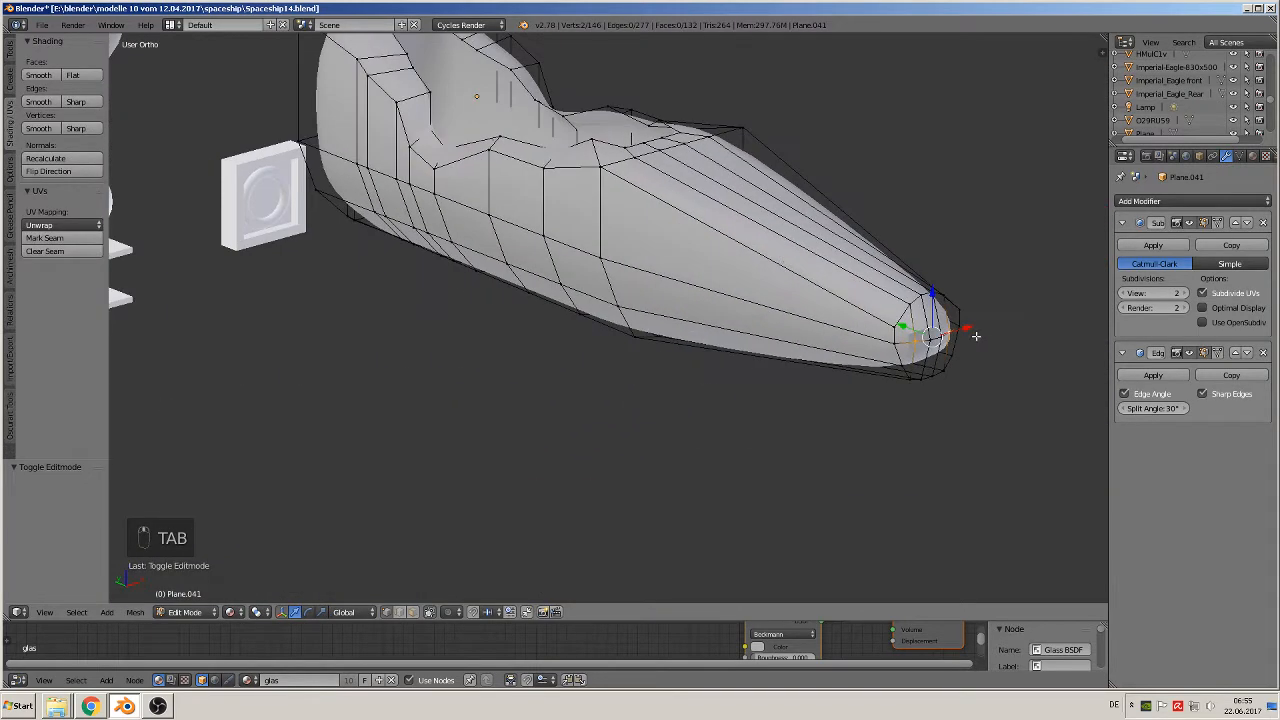
pyautogui.hotkey('ctrl', 'r')
pyautogui.click(750, 232)
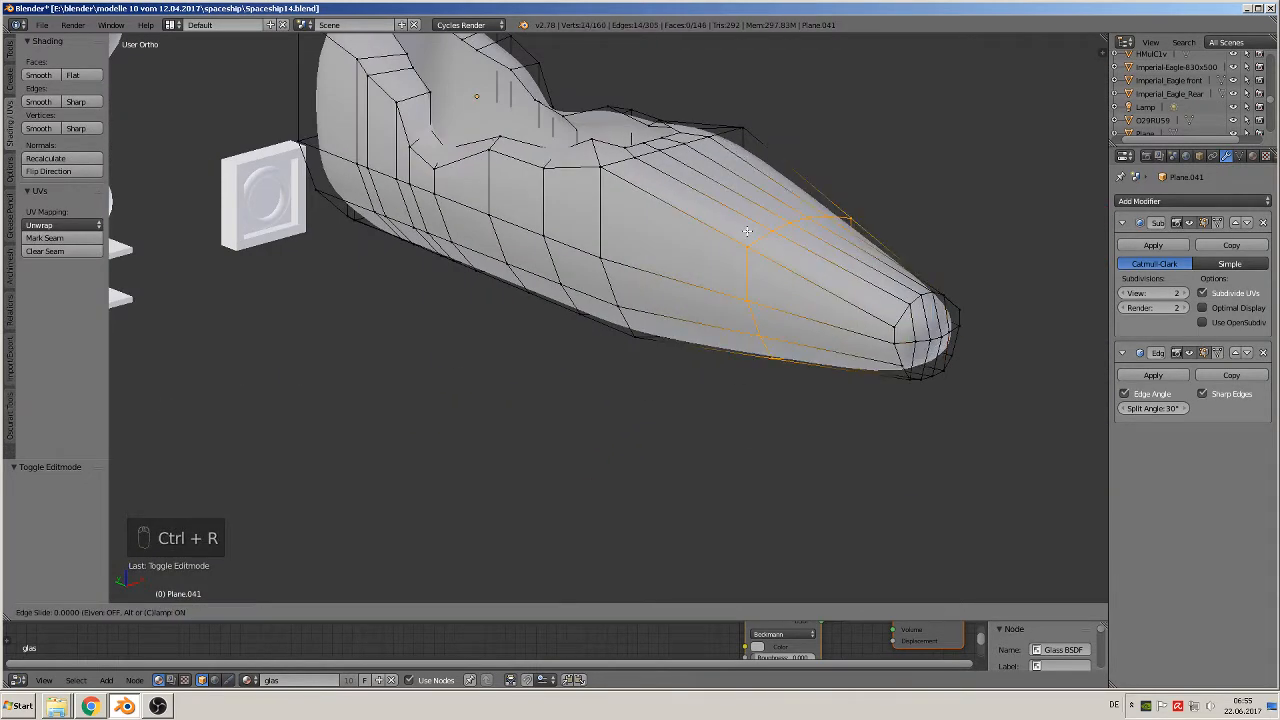
pyautogui.click(718, 210)
pyautogui.press('s')
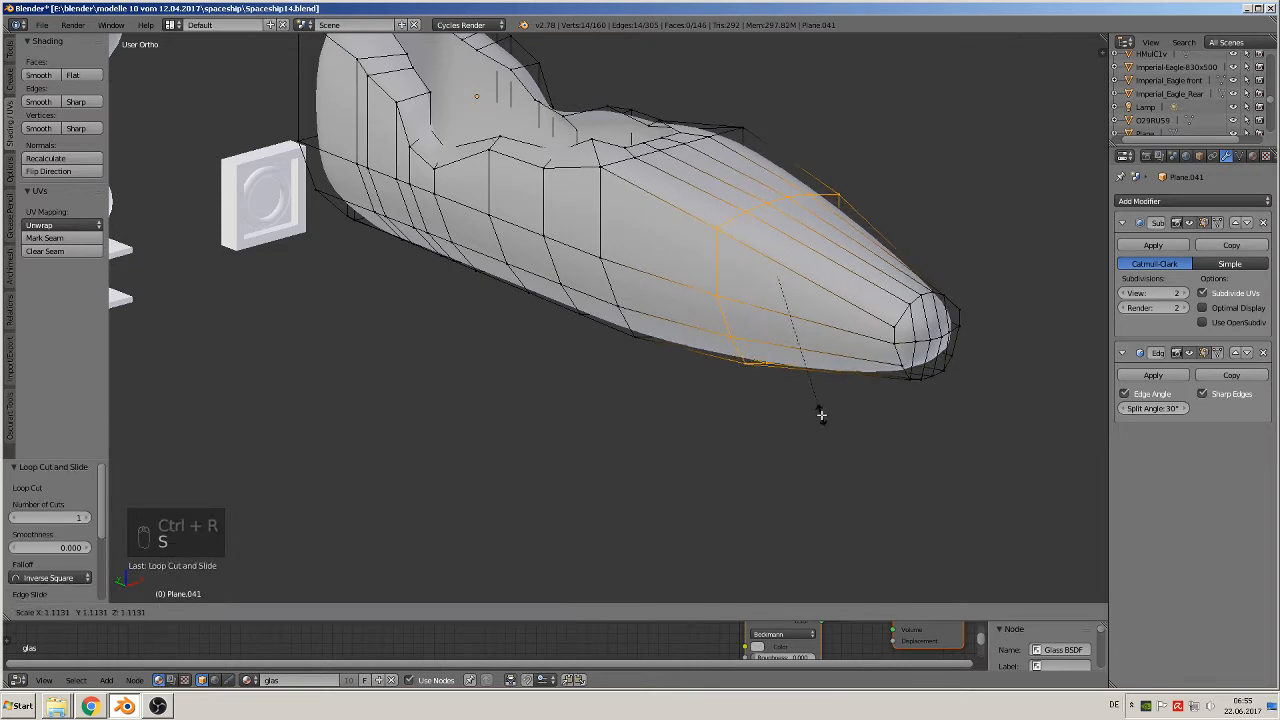
pyautogui.click(815, 404)
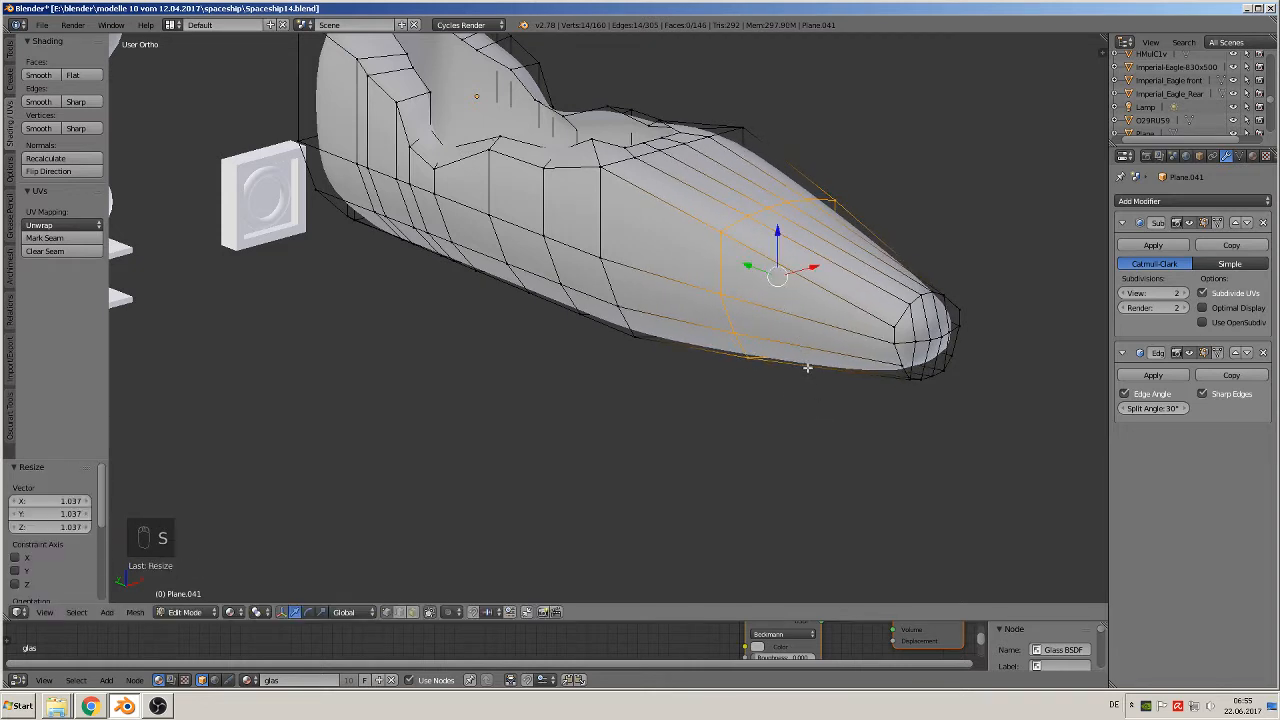
pyautogui.moveTo(815, 404); pyautogui.dragTo(755, 285, button='middle')
pyautogui.moveTo(378, 84); pyautogui.dragTo(440, 108, button='middle')
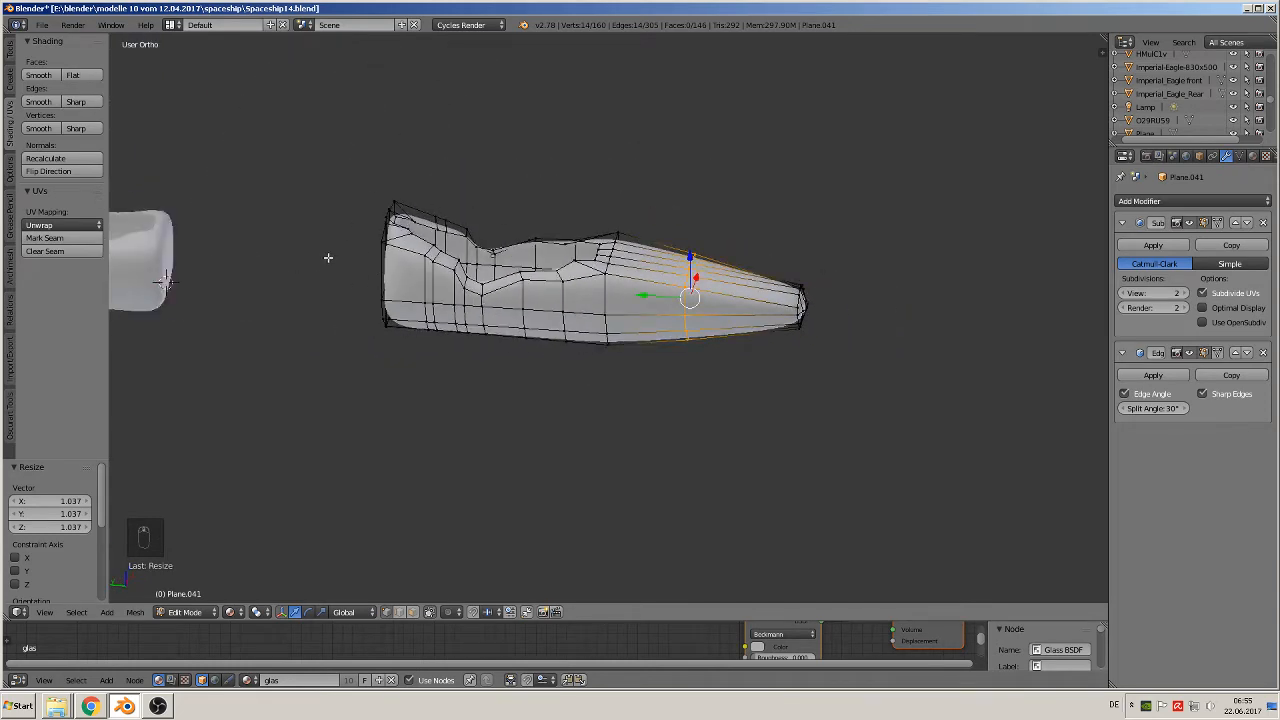
pyautogui.press('Tab')
pyautogui.moveTo(427, 268); pyautogui.dragTo(468, 277, button='middle')
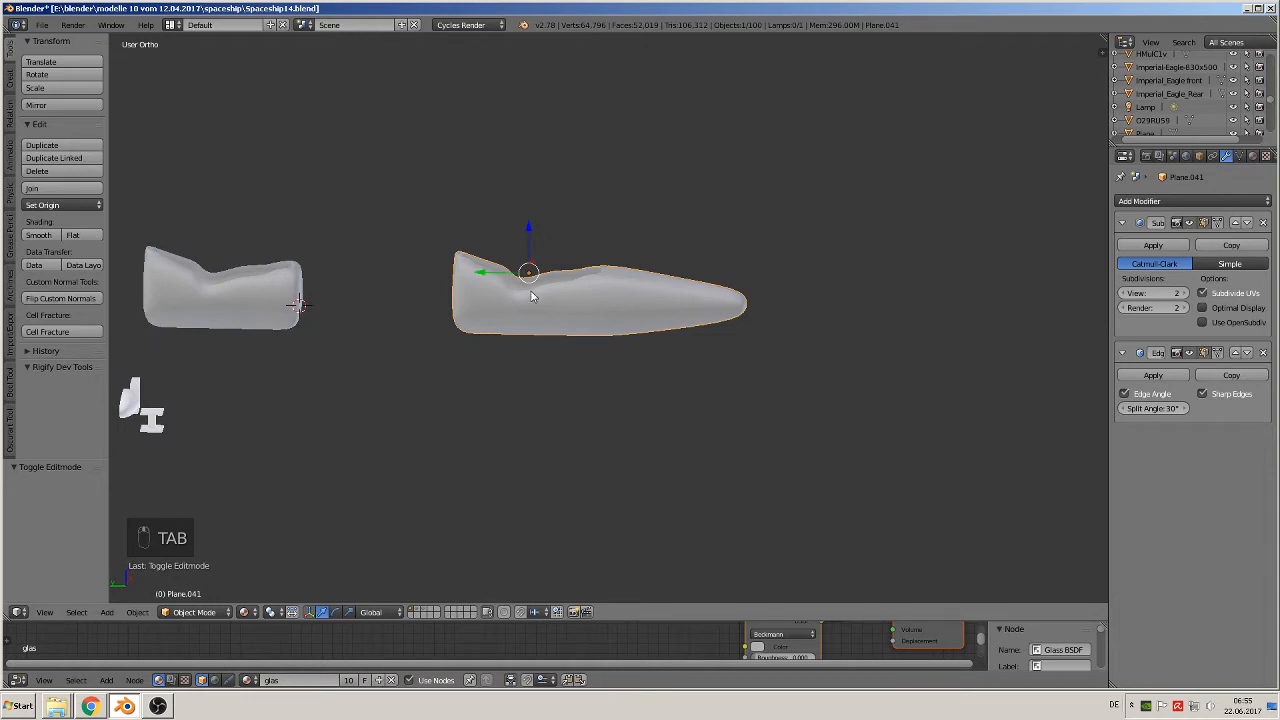
# Duplicate the nosed body and move the new copy about -0.271 along Z, below the original
pyautogui.hotkey('shift', 'd')
pyautogui.press('z')
pyautogui.click(551, 386)
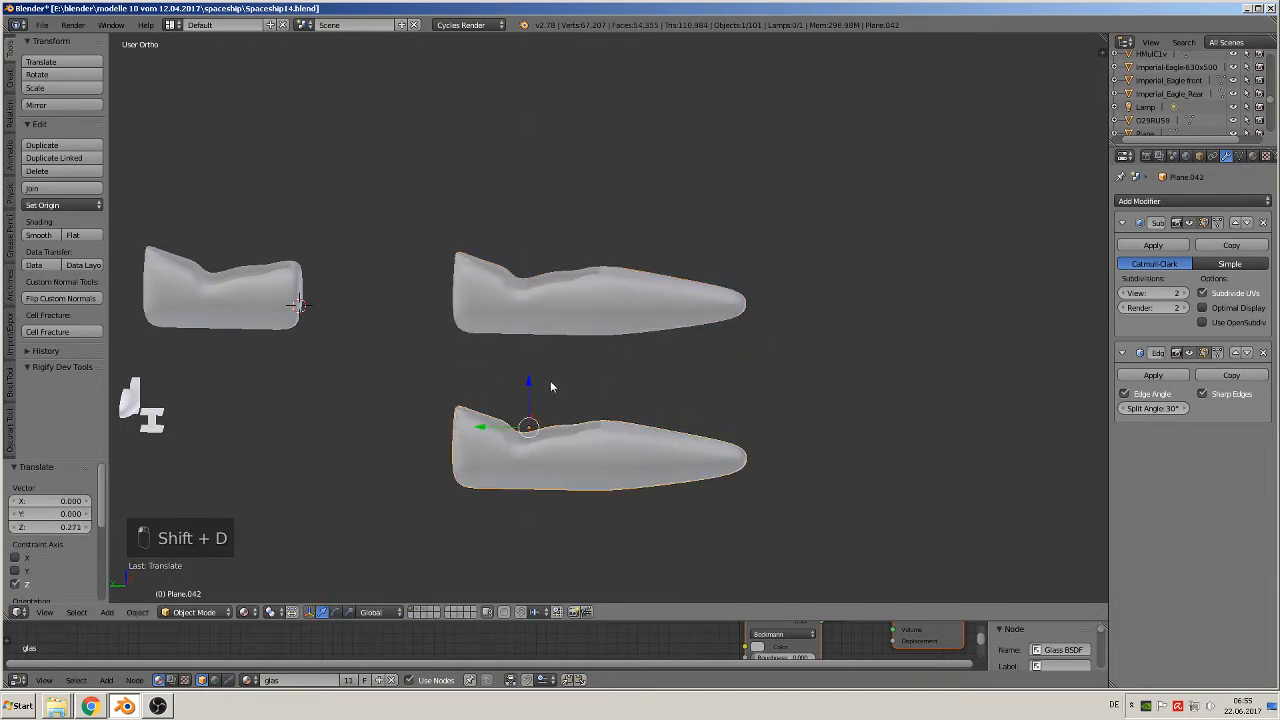
pyautogui.keyDown('shift'); pyautogui.moveTo(551, 382); pyautogui.dragTo(731, 213, button='middle'); pyautogui.keyUp('shift')
pyautogui.moveTo(681, 258); pyautogui.dragTo(755, 296, button='middle')
pyautogui.scroll(2, 754, 298)
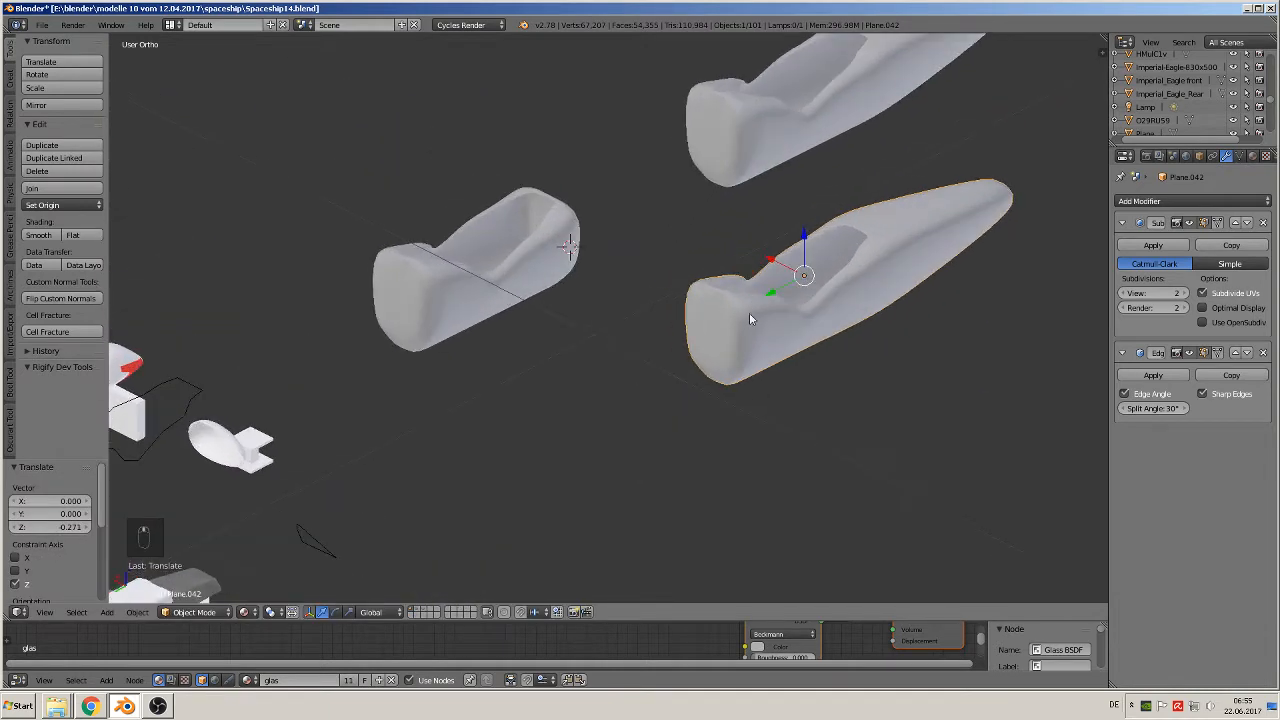
pyautogui.scroll(4, 753, 305)
# Enter the new copy's mesh in face selection mode and select all ten faces of its flat end on the +Y side
pyautogui.press('Tab')
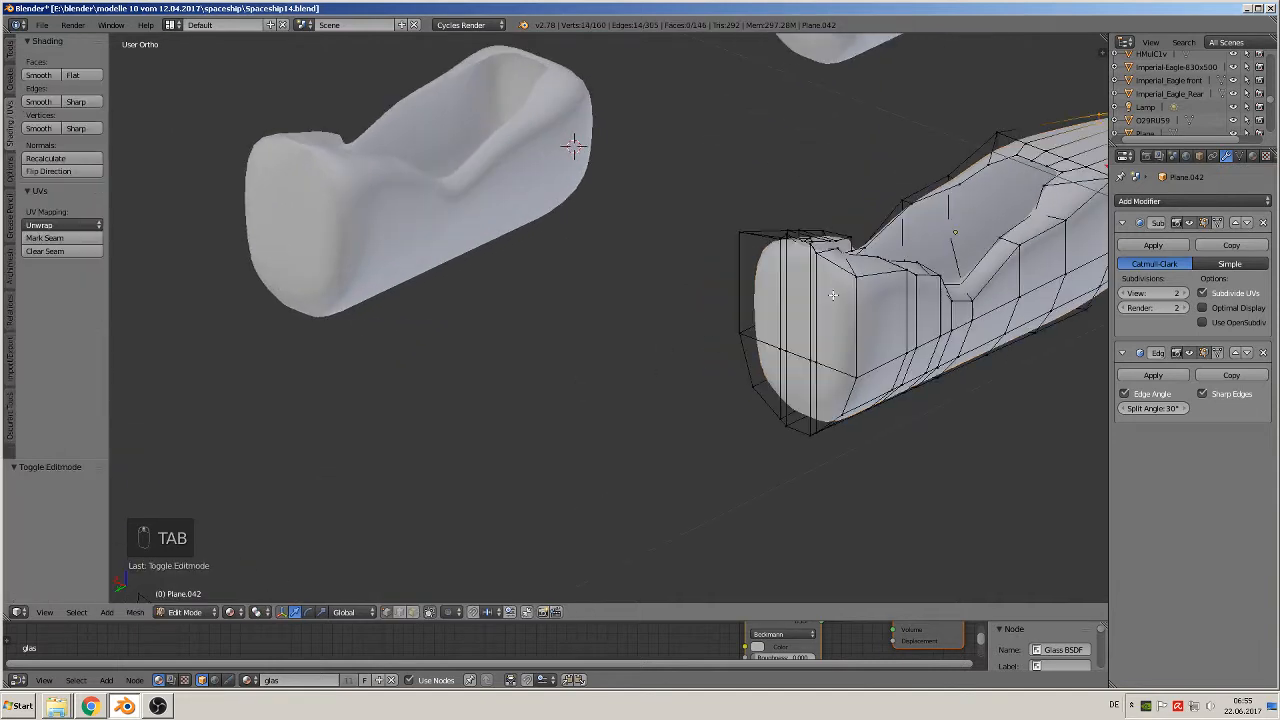
pyautogui.moveTo(674, 351); pyautogui.dragTo(540, 420, button='middle')
pyautogui.click(413, 612)
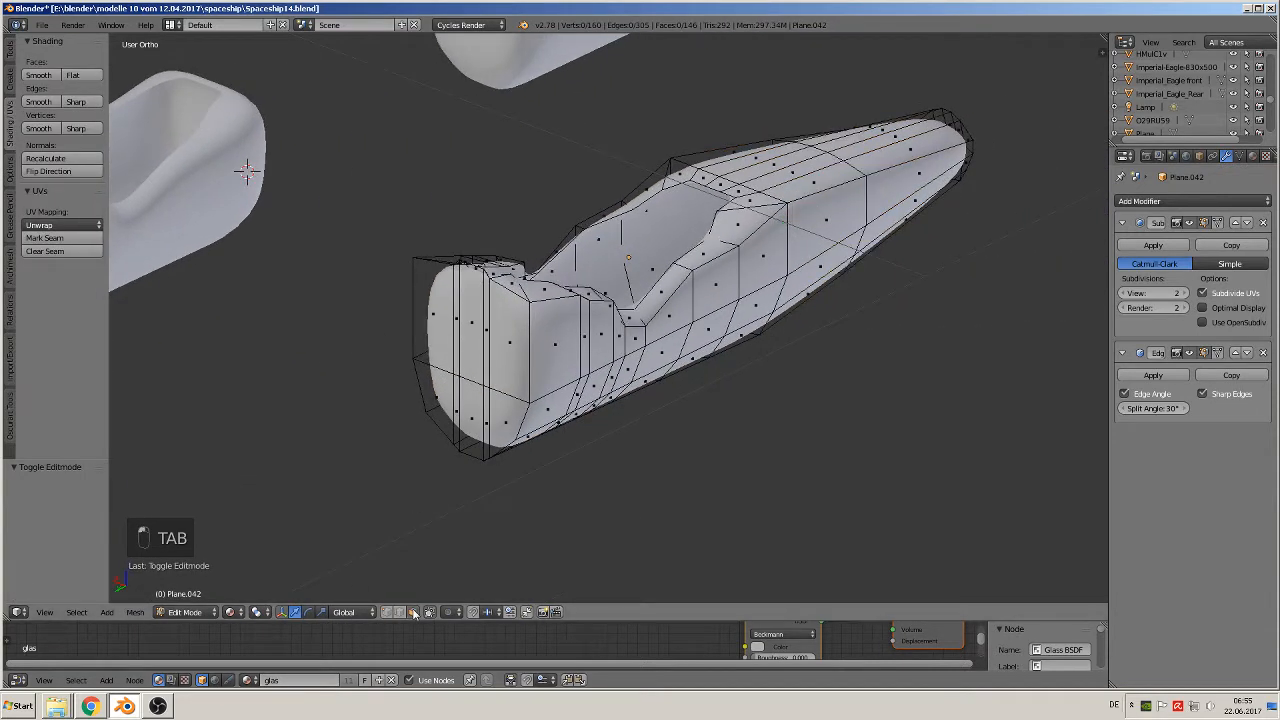
pyautogui.rightClick(436, 323)
pyautogui.keyDown('shift'); pyautogui.rightClick(455, 323); pyautogui.keyUp('shift')
pyautogui.keyDown('shift'); pyautogui.rightClick(478, 333); pyautogui.keyUp('shift')
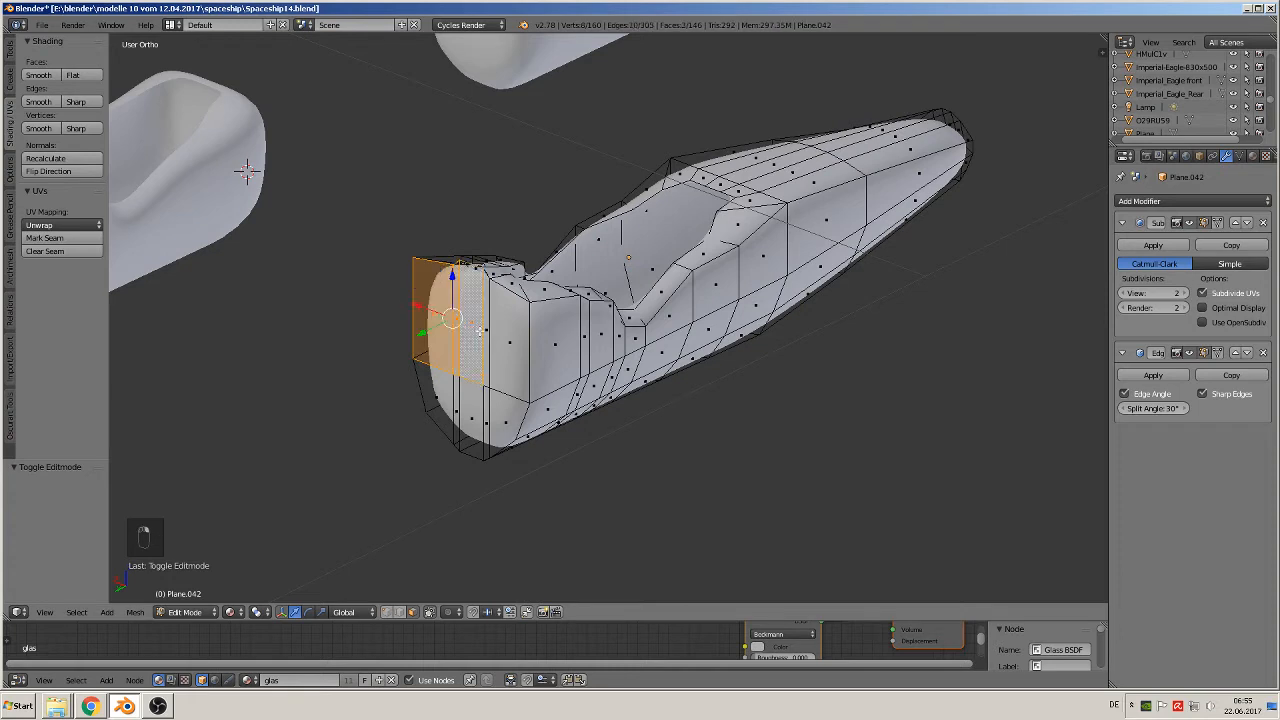
pyautogui.keyDown('shift'); pyautogui.rightClick(492, 334); pyautogui.keyUp('shift')
pyautogui.keyDown('shift'); pyautogui.rightClick(486, 333); pyautogui.keyUp('shift')
pyautogui.keyDown('shift'); pyautogui.rightClick(486, 333); pyautogui.keyUp('shift')
pyautogui.keyDown('shift'); pyautogui.rightClick(505, 333); pyautogui.keyUp('shift')
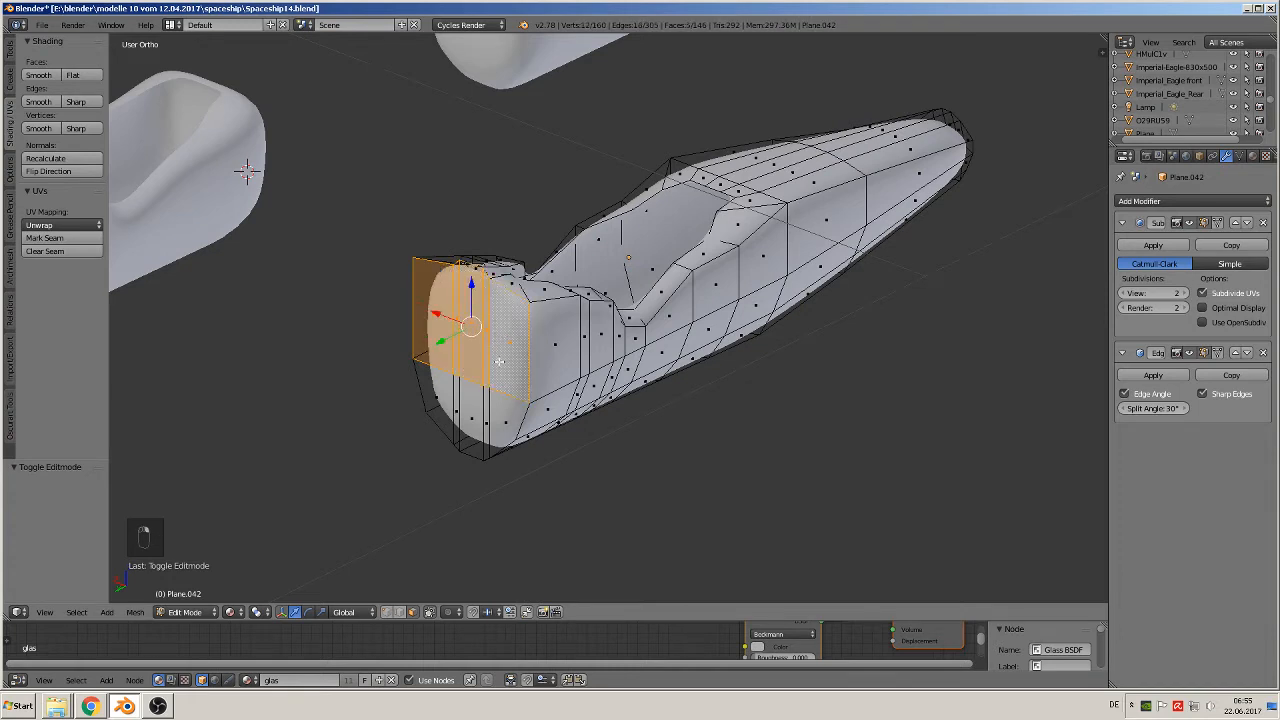
pyautogui.keyDown('shift'); pyautogui.rightClick(492, 410); pyautogui.keyUp('shift')
pyautogui.keyDown('shift'); pyautogui.rightClick(486, 408); pyautogui.keyUp('shift')
pyautogui.keyDown('shift'); pyautogui.rightClick(472, 404); pyautogui.keyUp('shift')
pyautogui.keyDown('shift'); pyautogui.rightClick(457, 398); pyautogui.keyUp('shift')
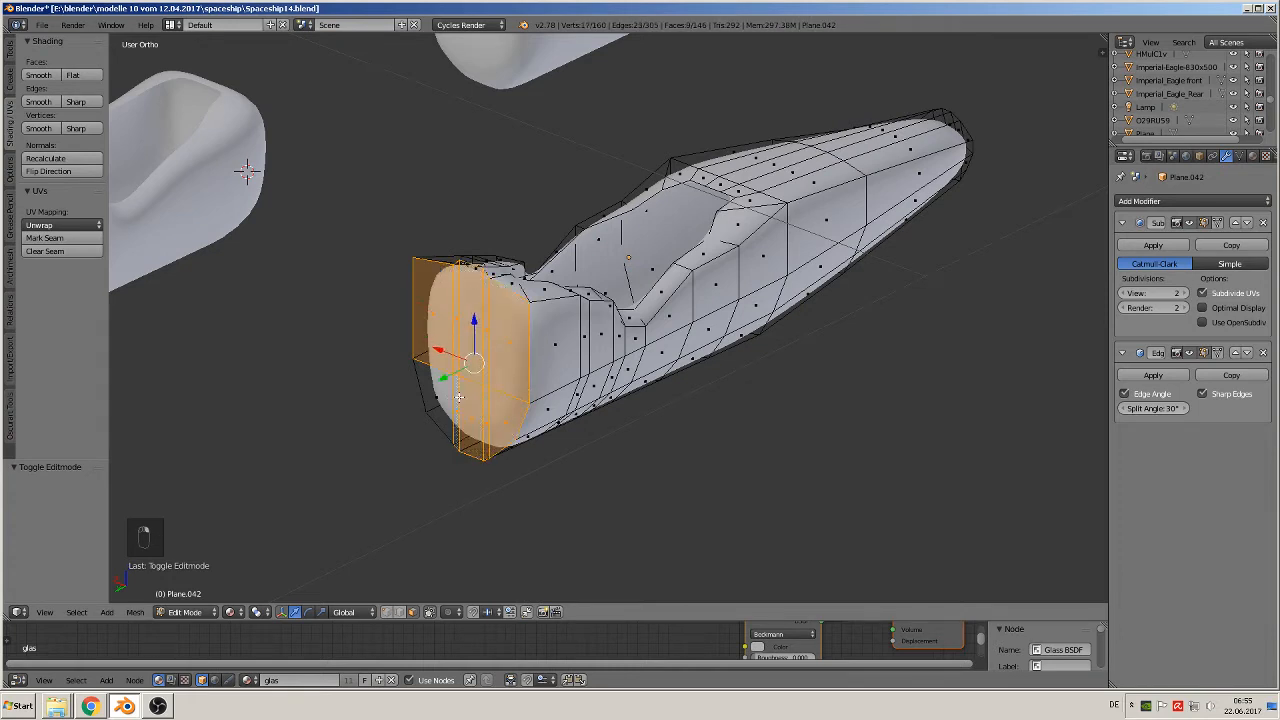
pyautogui.keyDown('shift'); pyautogui.rightClick(443, 388); pyautogui.keyUp('shift')
# Extrude the selected end faces about 0.202 along Y to lengthen the body behind the cockpit opening
pyautogui.moveTo(443, 388); pyautogui.dragTo(395, 414, button='middle')
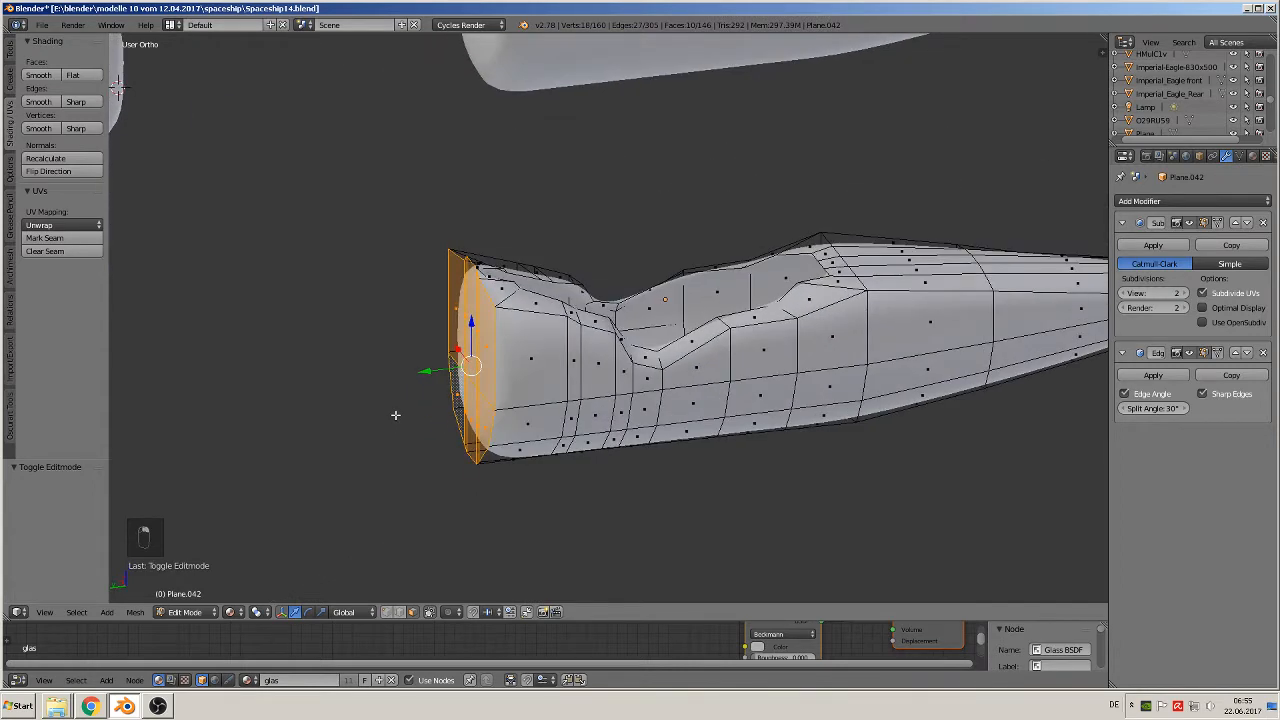
pyautogui.press('e')
pyautogui.moveTo(427, 371); pyautogui.dragTo(137, 371)
pyautogui.scroll(-3, 433, 374)
pyautogui.moveTo(433, 374); pyautogui.dragTo(301, 364, button='middle')
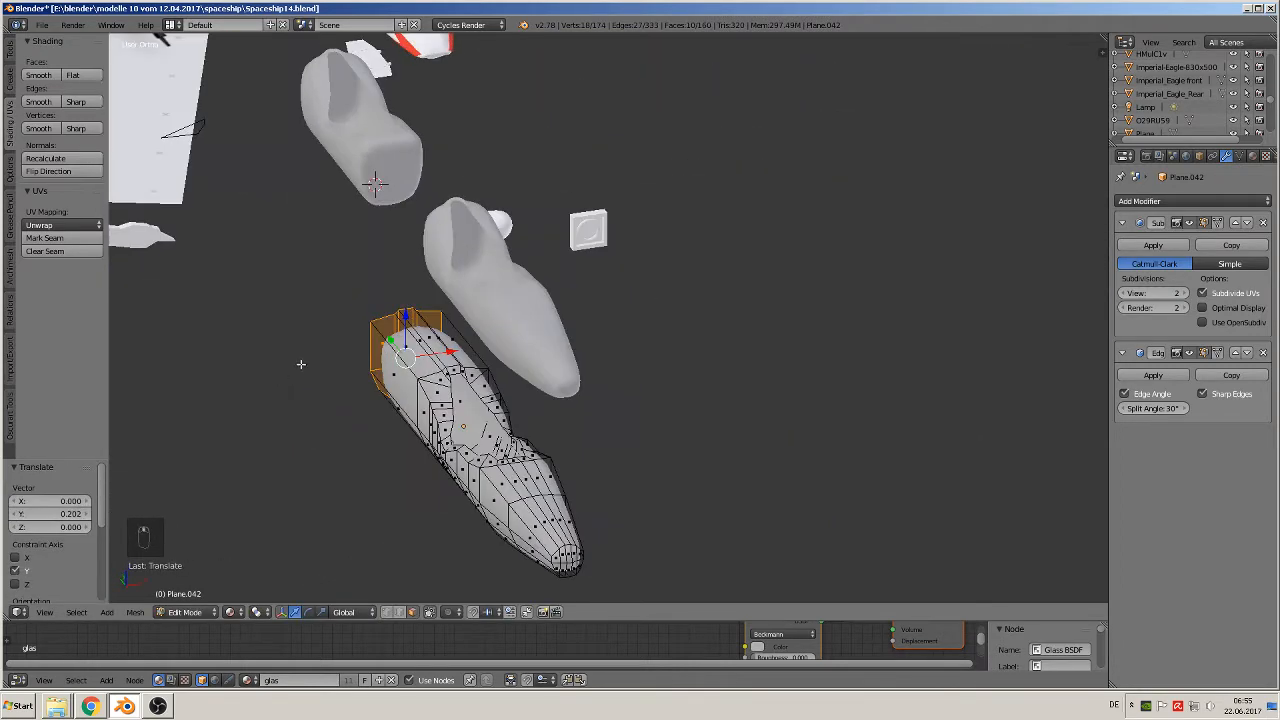
pyautogui.scroll(-3, 282, 274)
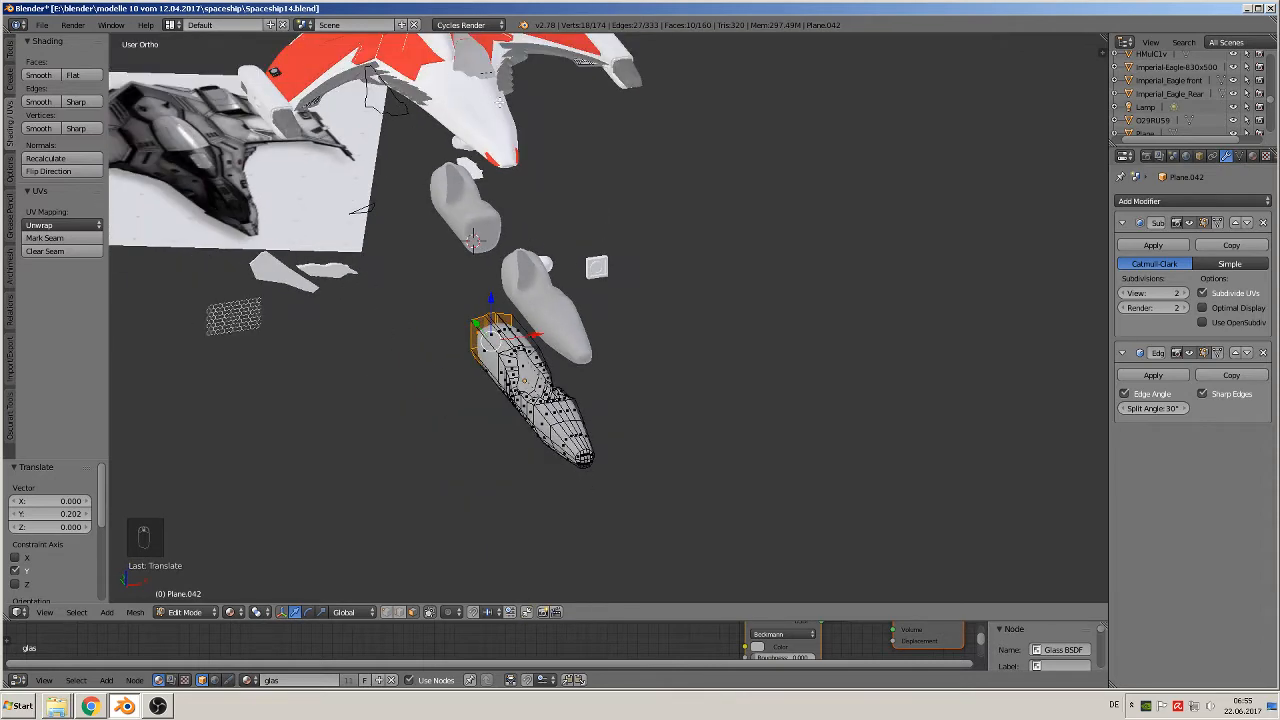
# In vertex selection mode, select the upper side edge line on the -X side of the body, including the rear corner vertex
pyautogui.moveTo(609, 423); pyautogui.dragTo(632, 390, button='middle')
pyautogui.scroll(6, 703, 395)
pyautogui.scroll(2, 620, 394)
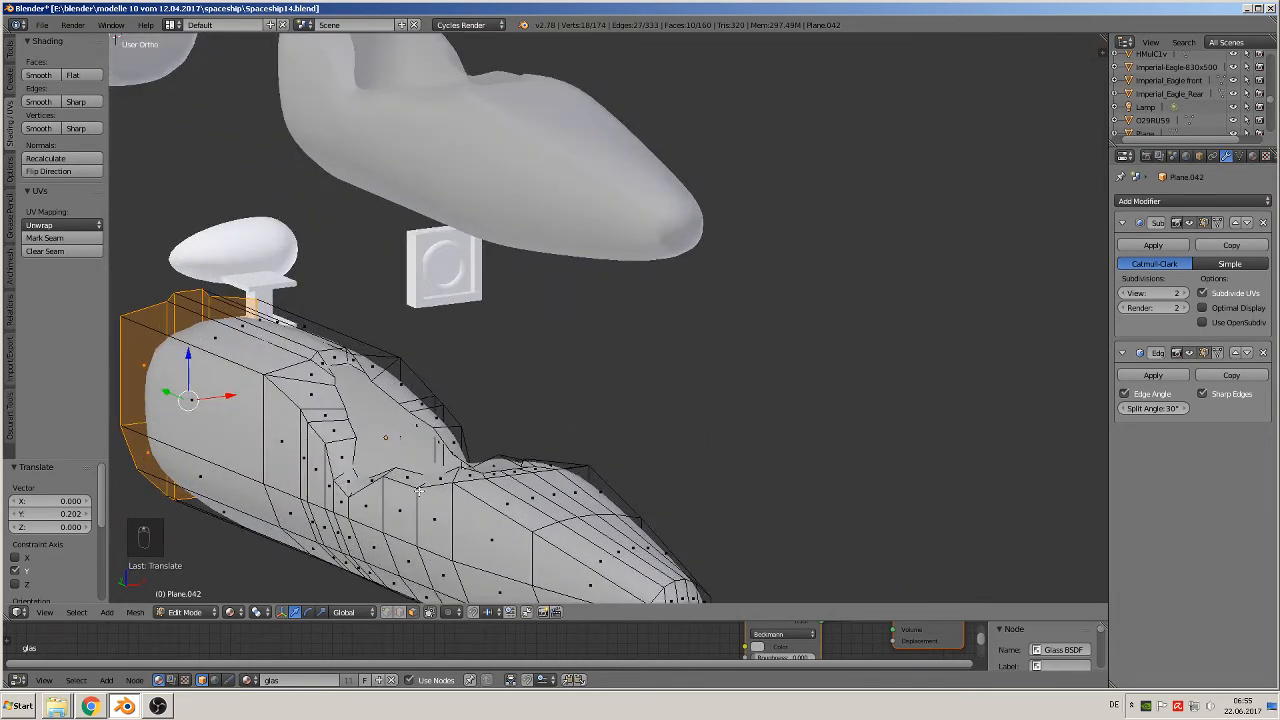
pyautogui.keyDown('shift'); pyautogui.moveTo(419, 491); pyautogui.dragTo(568, 405, button='middle'); pyautogui.keyUp('shift')
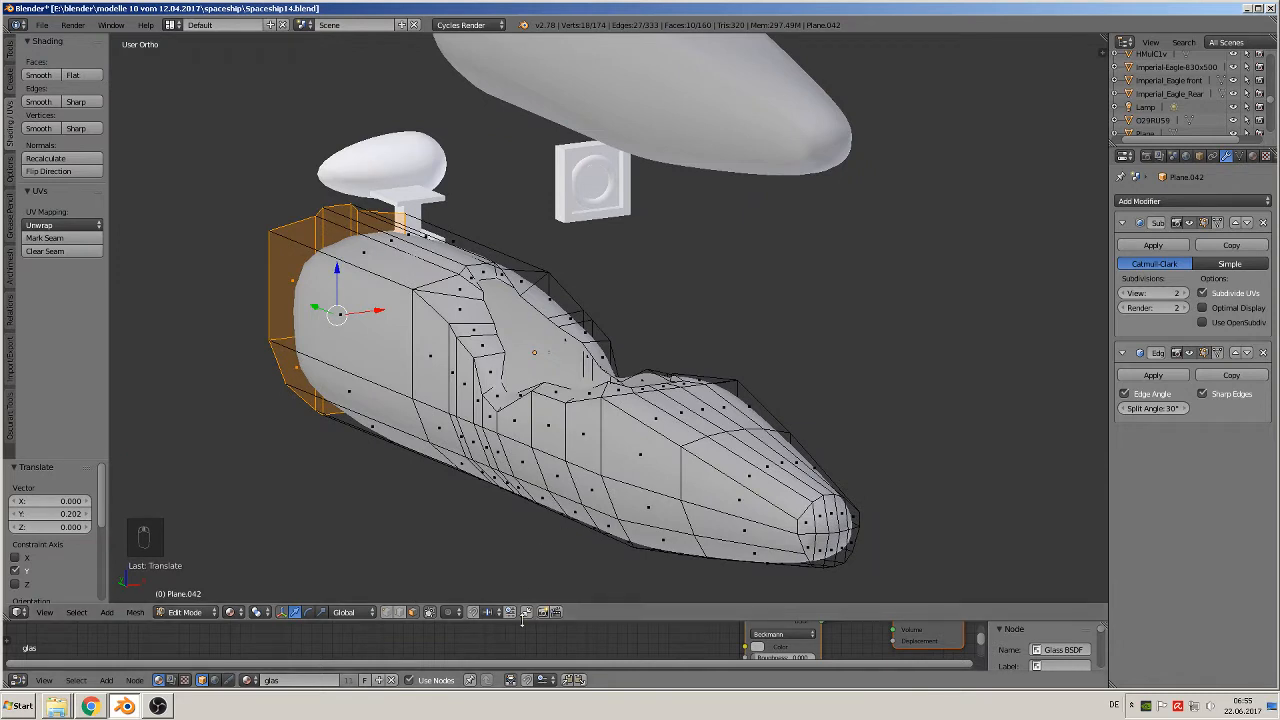
pyautogui.click(398, 614)
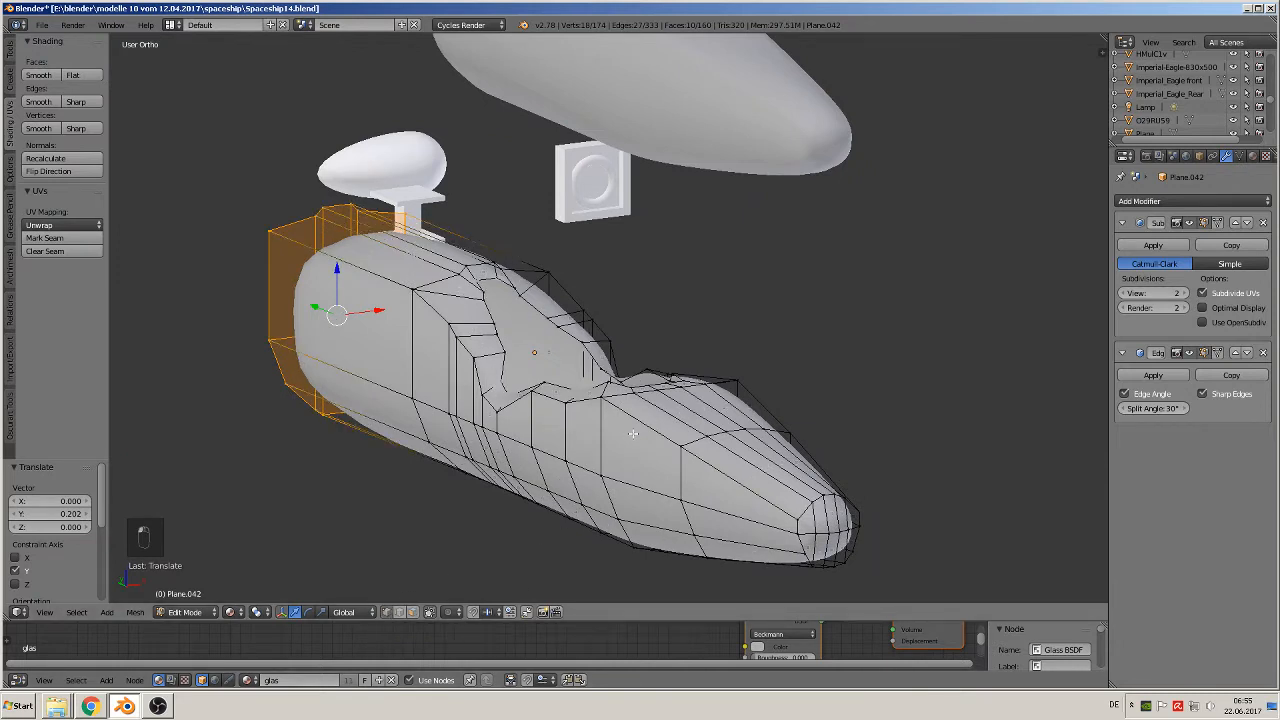
pyautogui.keyDown('alt'); pyautogui.rightClick(591, 401); pyautogui.keyUp('alt')
pyautogui.moveTo(588, 431); pyautogui.dragTo(559, 444, button='middle')
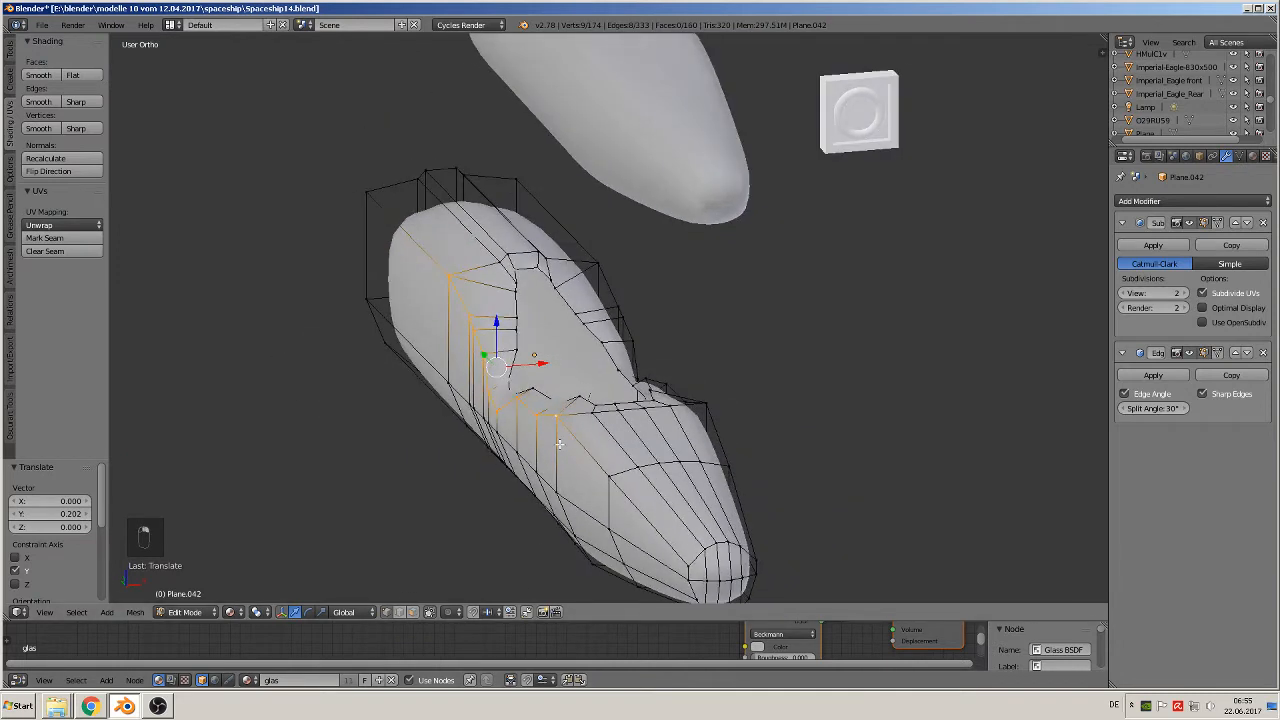
pyautogui.keyDown('shift'); pyautogui.rightClick(367, 184); pyautogui.keyUp('shift')
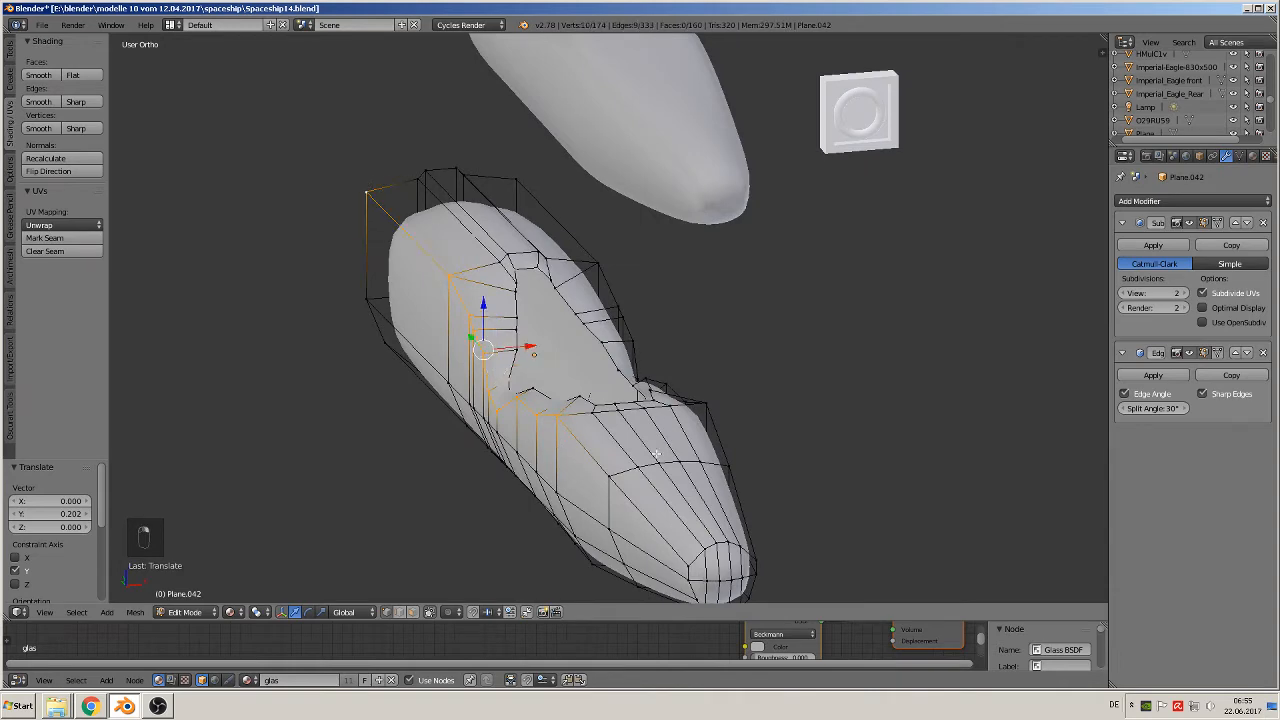
# Move the selected -X side edge line 0.005 along X and -0.006 along Z to soften the body's upper side
pyautogui.moveTo(655, 455); pyautogui.dragTo(616, 445, button='middle')
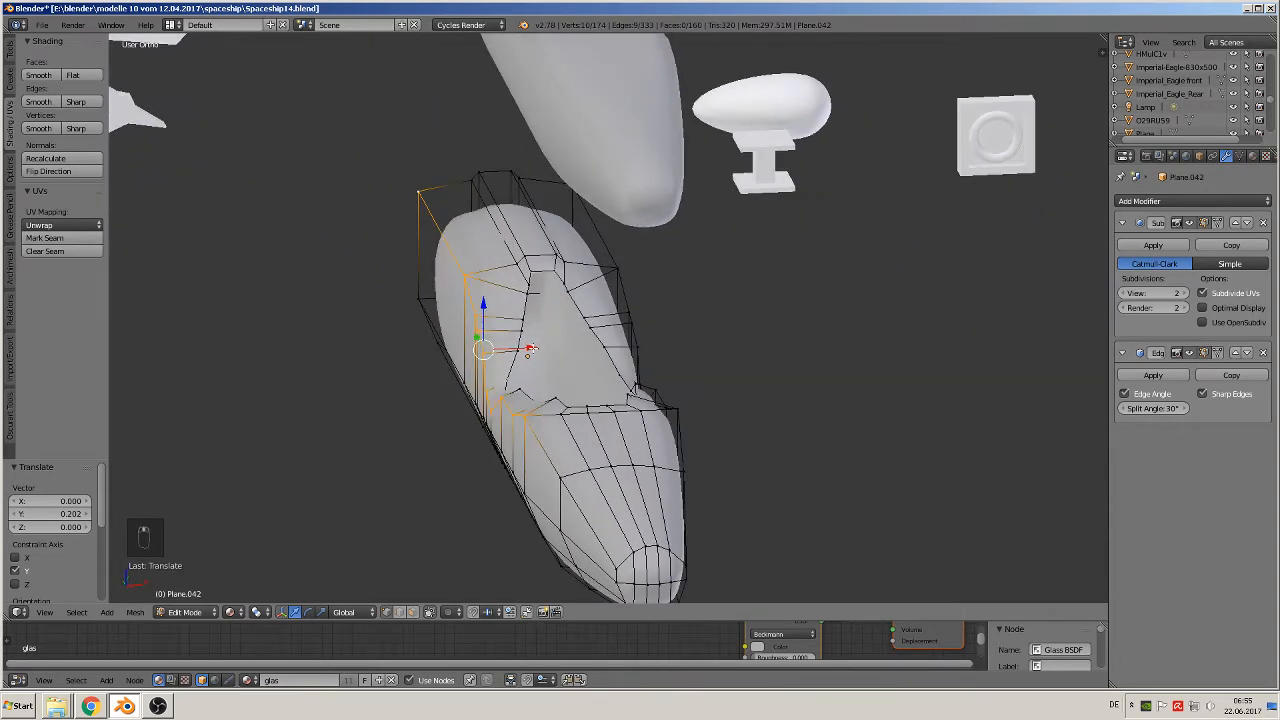
pyautogui.moveTo(530, 348); pyautogui.dragTo(537, 344)
pyautogui.moveTo(531, 343); pyautogui.dragTo(613, 327, button='middle')
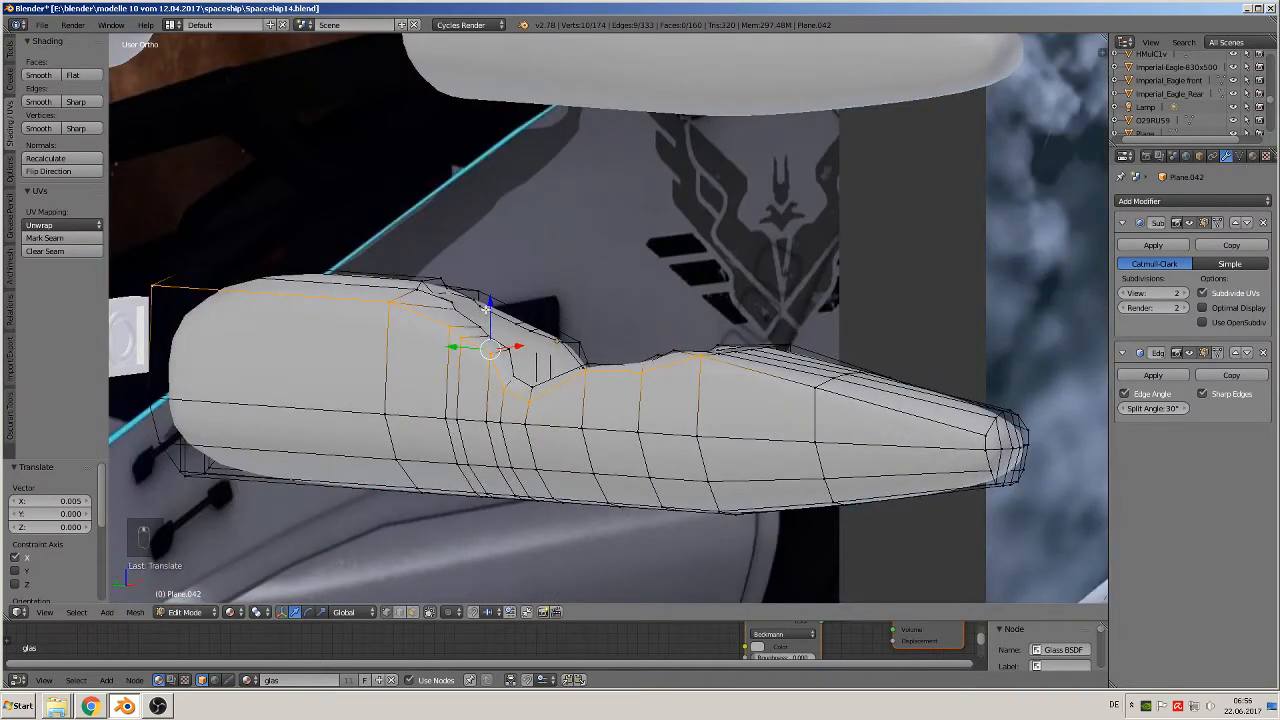
pyautogui.moveTo(486, 308); pyautogui.dragTo(490, 318)
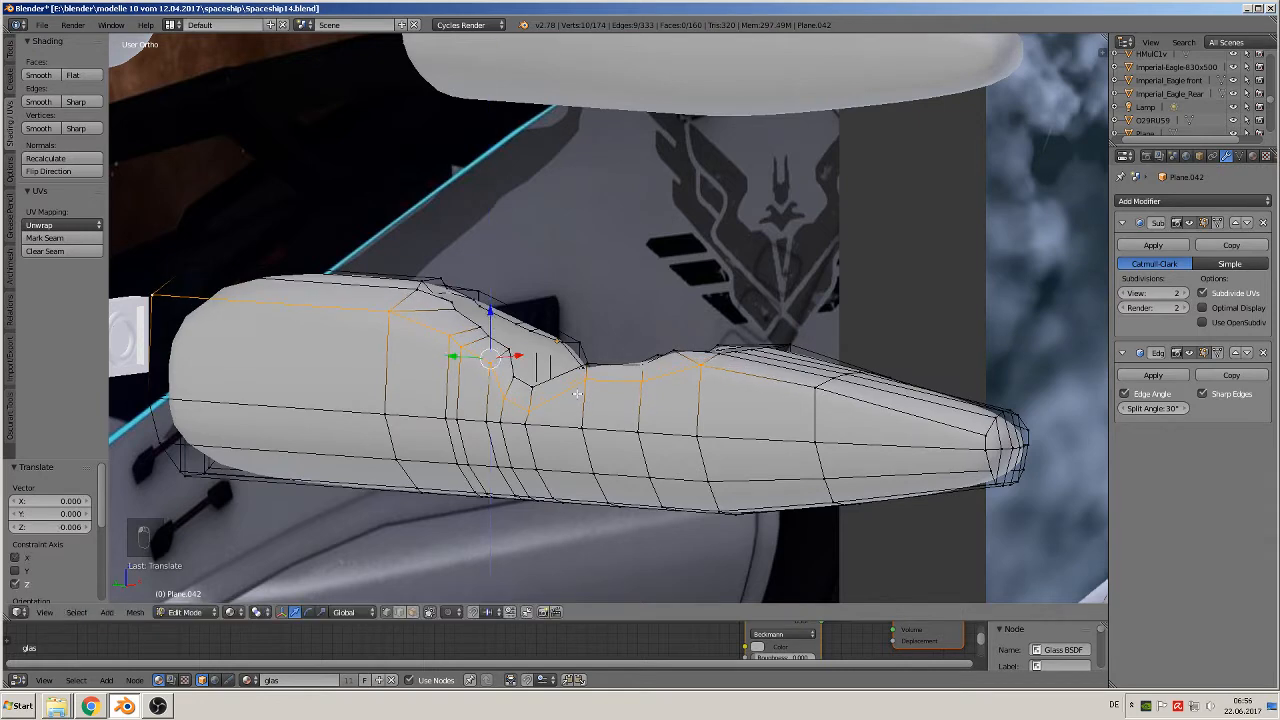
# Select the matching upper edge line on the +X side as the shortest vertex path from beside the cockpit front to the rear corner
pyautogui.moveTo(630, 368); pyautogui.dragTo(492, 426, button='middle')
pyautogui.moveTo(603, 450); pyautogui.dragTo(550, 440, button='middle')
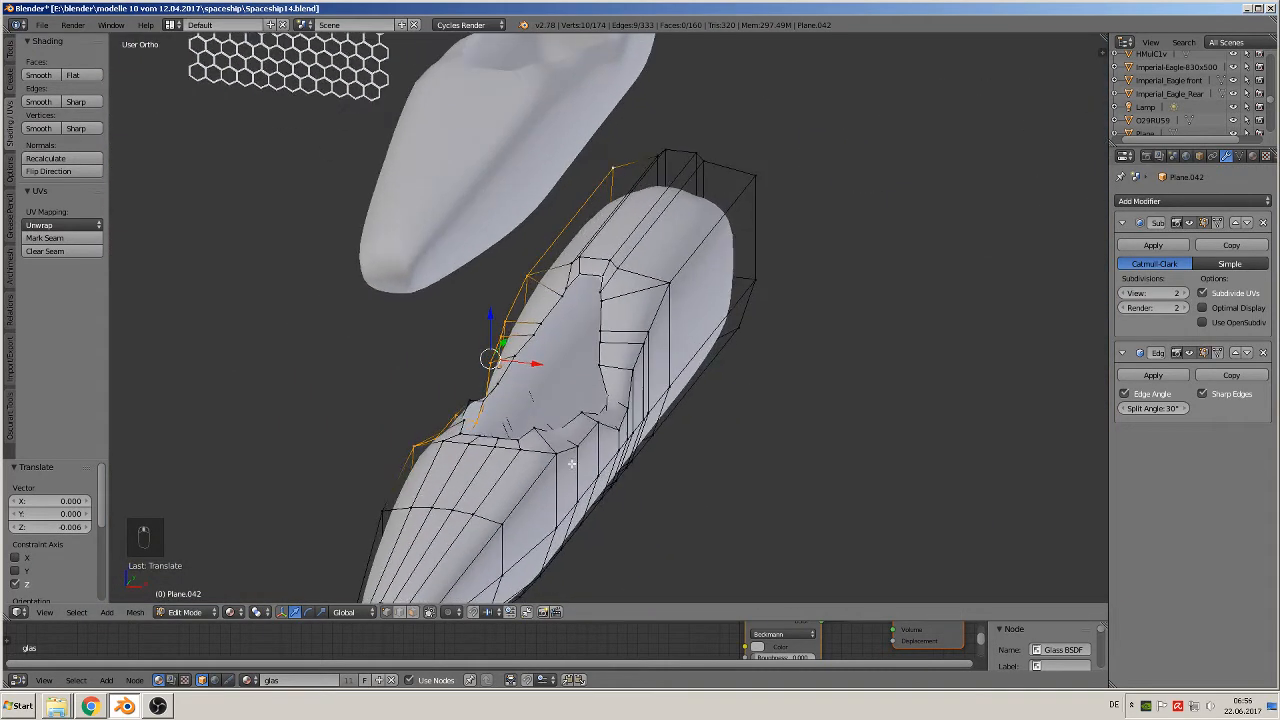
pyautogui.rightClick(558, 456)
pyautogui.keyDown('shift'); pyautogui.rightClick(762, 175); pyautogui.keyUp('shift')
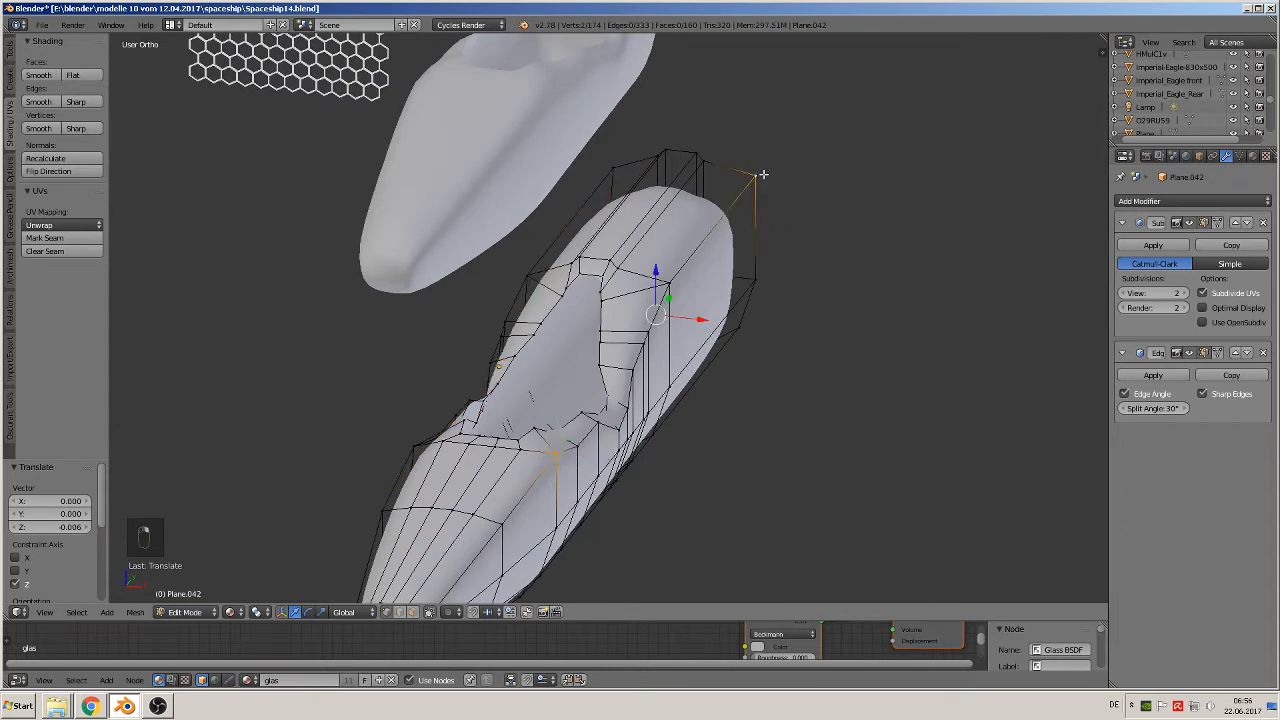
pyautogui.rightClick(555, 455)
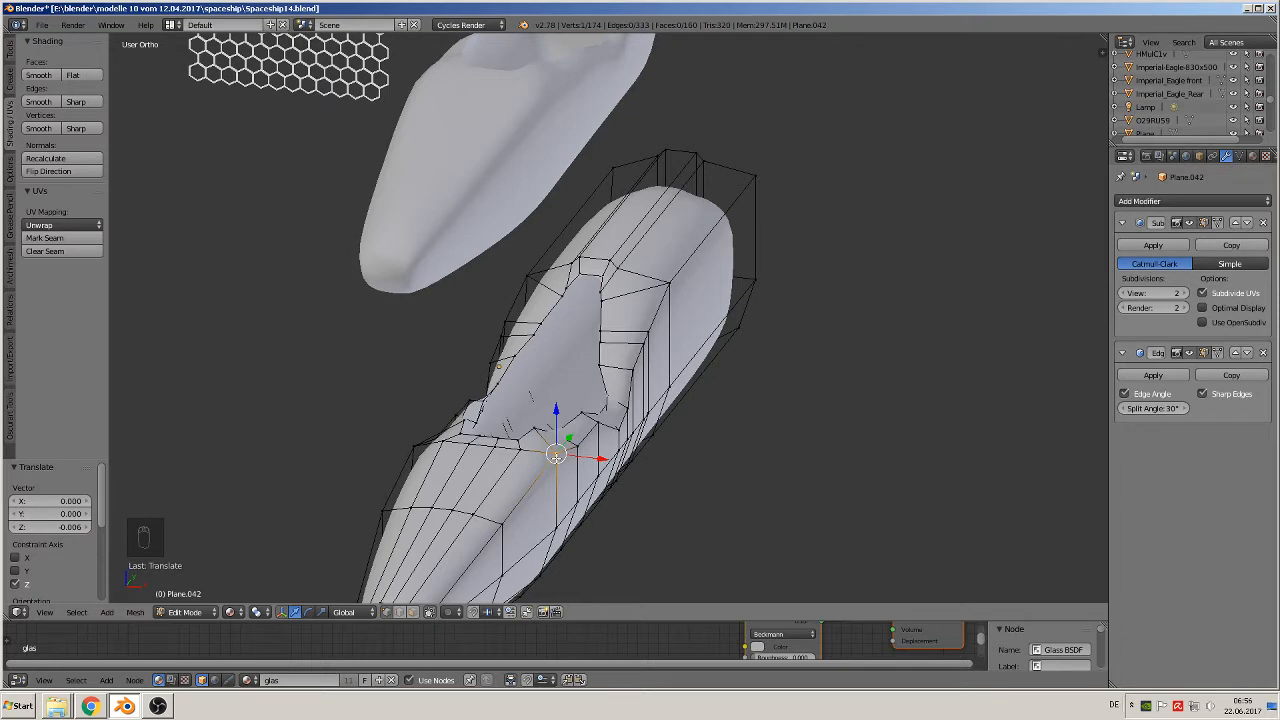
pyautogui.keyDown('ctrl'); pyautogui.rightClick(755, 175); pyautogui.keyUp('ctrl')
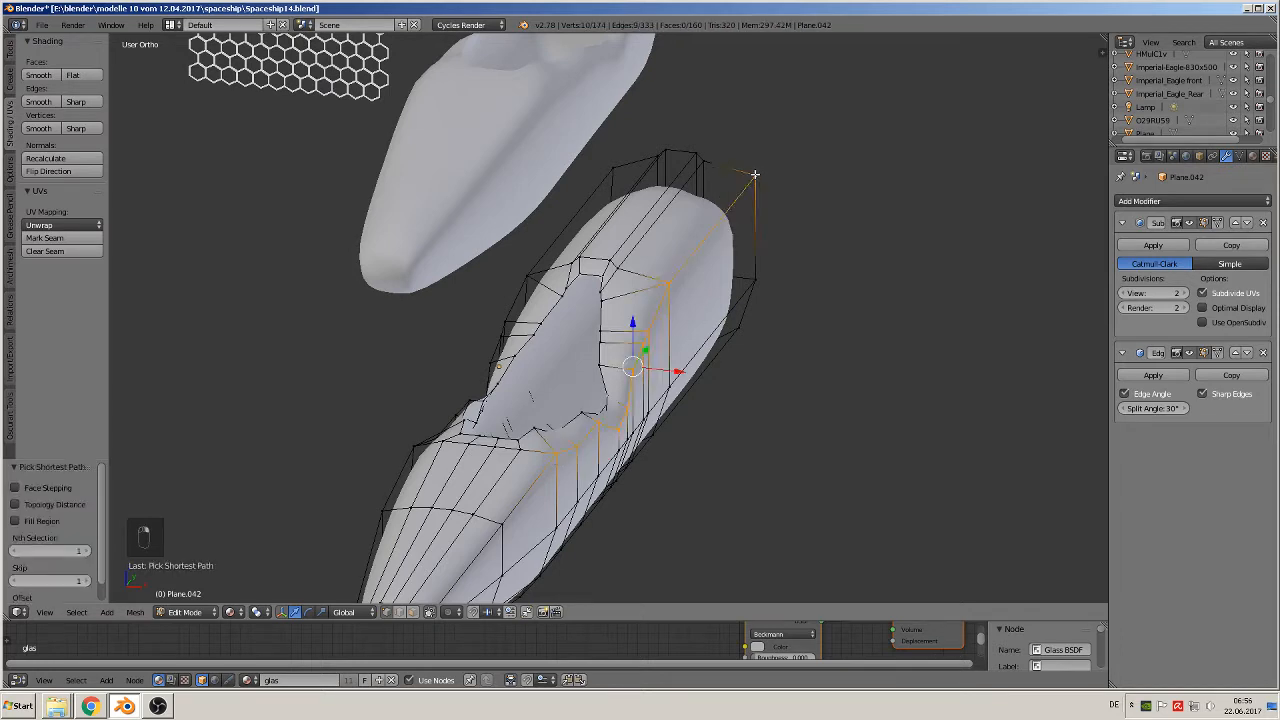
# Move the +X side edge line -0.006 along Z and -0.005 along X, lower it another 0.003, and leave mesh editing
pyautogui.moveTo(623, 446); pyautogui.dragTo(650, 422, button='middle')
pyautogui.moveTo(633, 321); pyautogui.dragTo(626, 332)
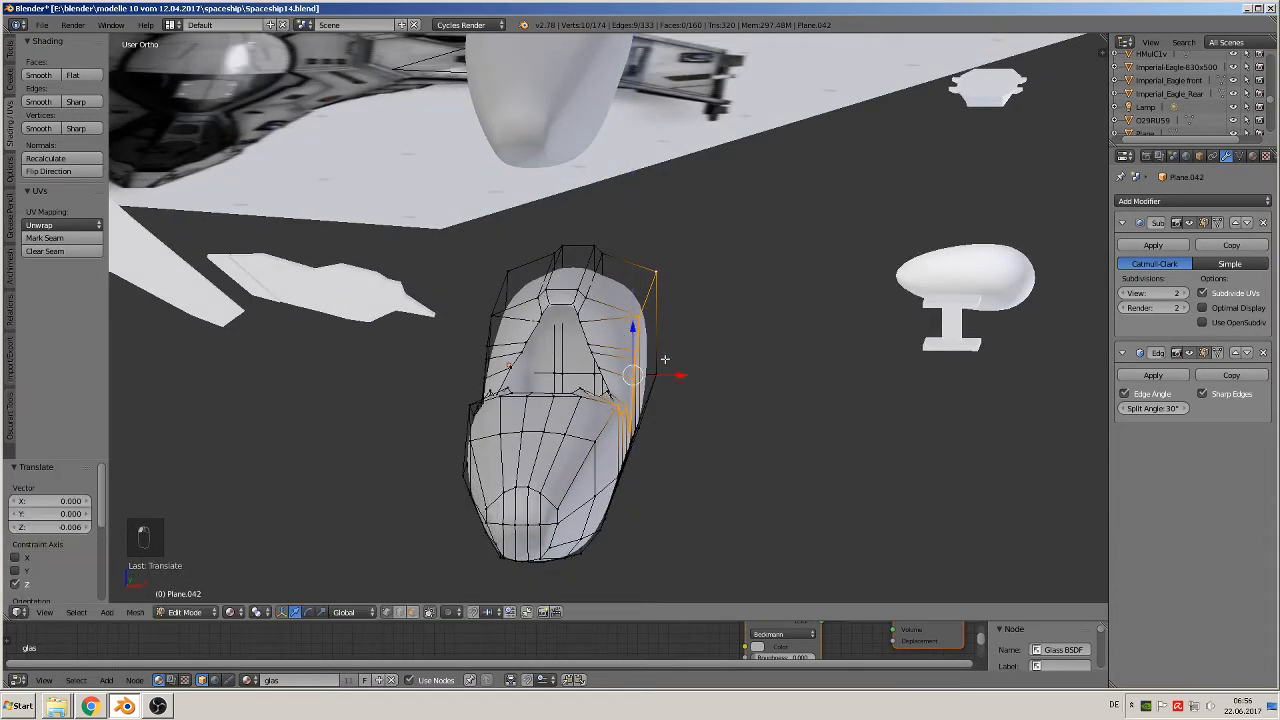
pyautogui.moveTo(673, 371); pyautogui.dragTo(668, 372)
pyautogui.moveTo(668, 372); pyautogui.dragTo(625, 330, button='middle')
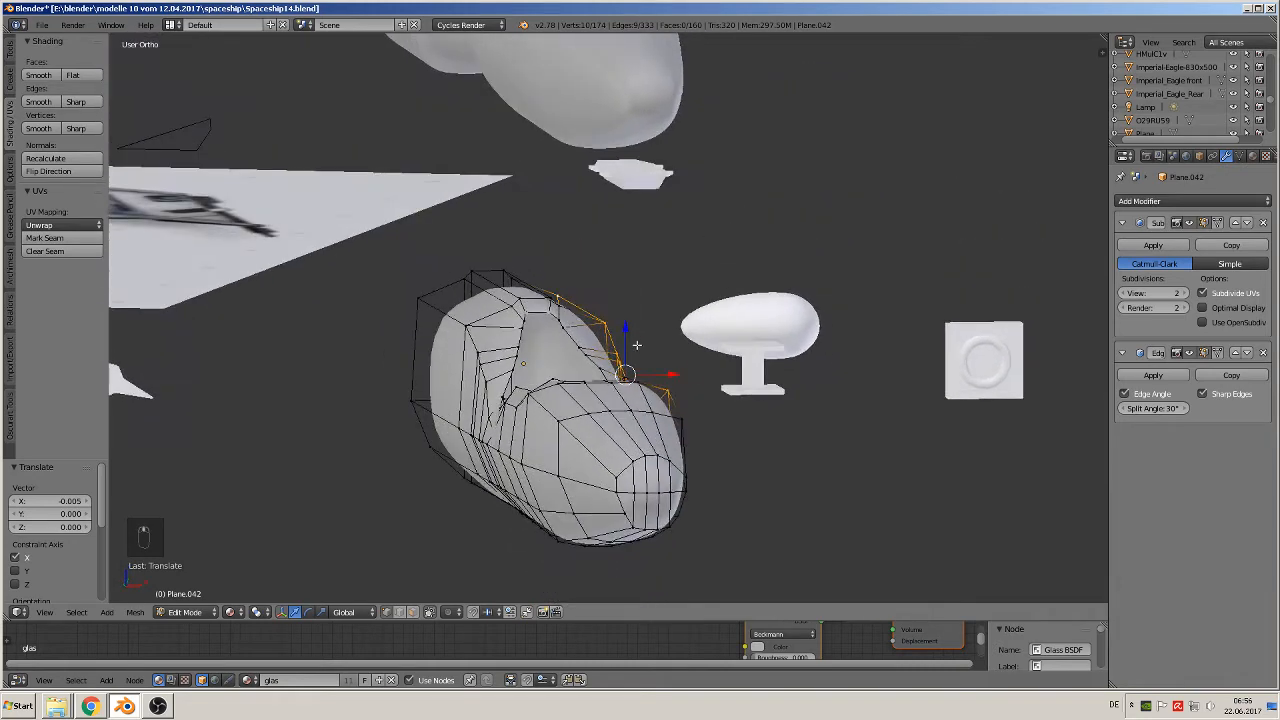
pyautogui.moveTo(620, 328); pyautogui.dragTo(620, 330)
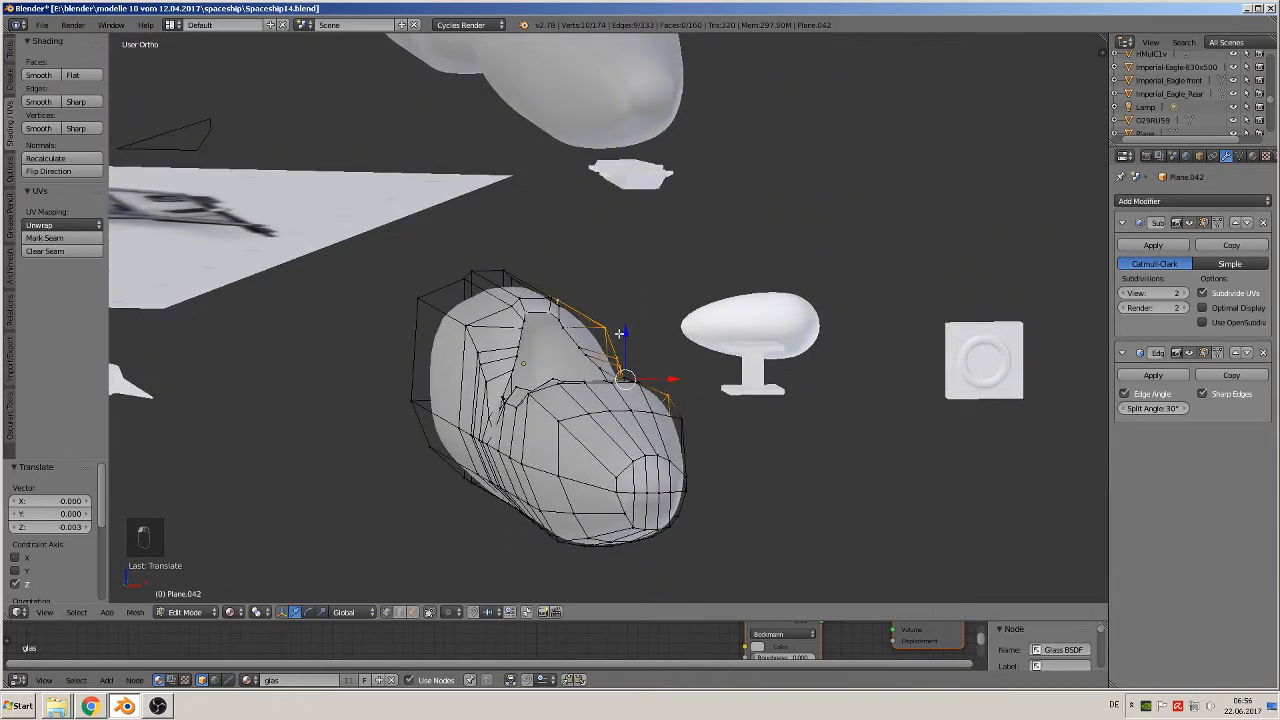
pyautogui.press('Tab')
pyautogui.moveTo(620, 330); pyautogui.dragTo(650, 467, button='middle')
pyautogui.scroll(-2, 800, 420)
pyautogui.scroll(2, 630, 430)
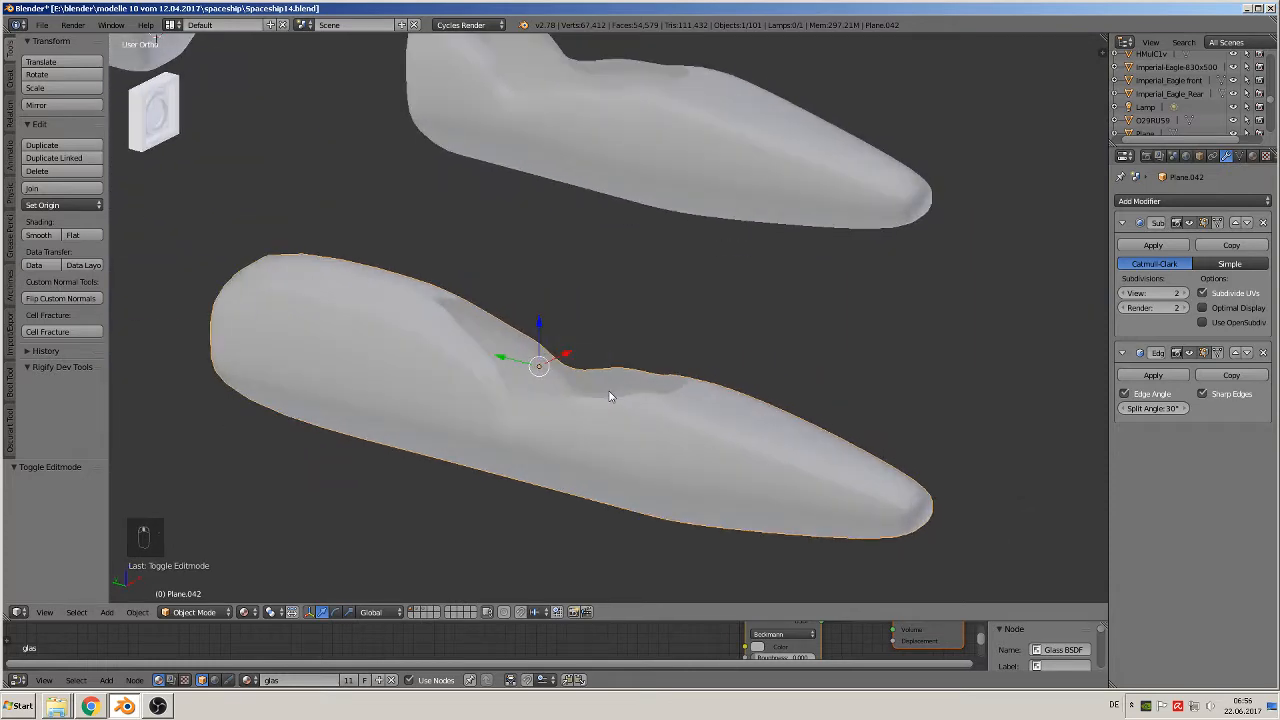
# Select the edge loop around the cockpit opening in the body's mesh and apply flat shading to it
pyautogui.press('Tab')
pyautogui.moveTo(589, 409); pyautogui.dragTo(520, 415, button='middle')
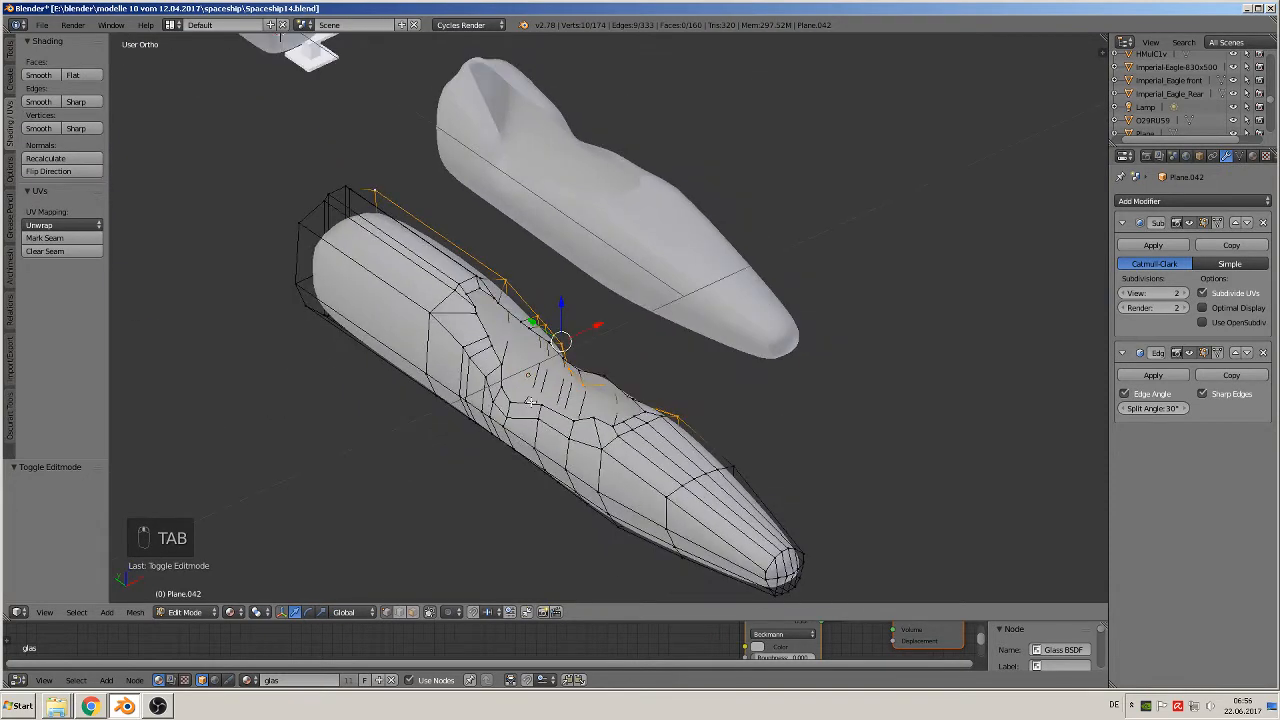
pyautogui.keyDown('alt'); pyautogui.rightClick(530, 401); pyautogui.keyUp('alt')
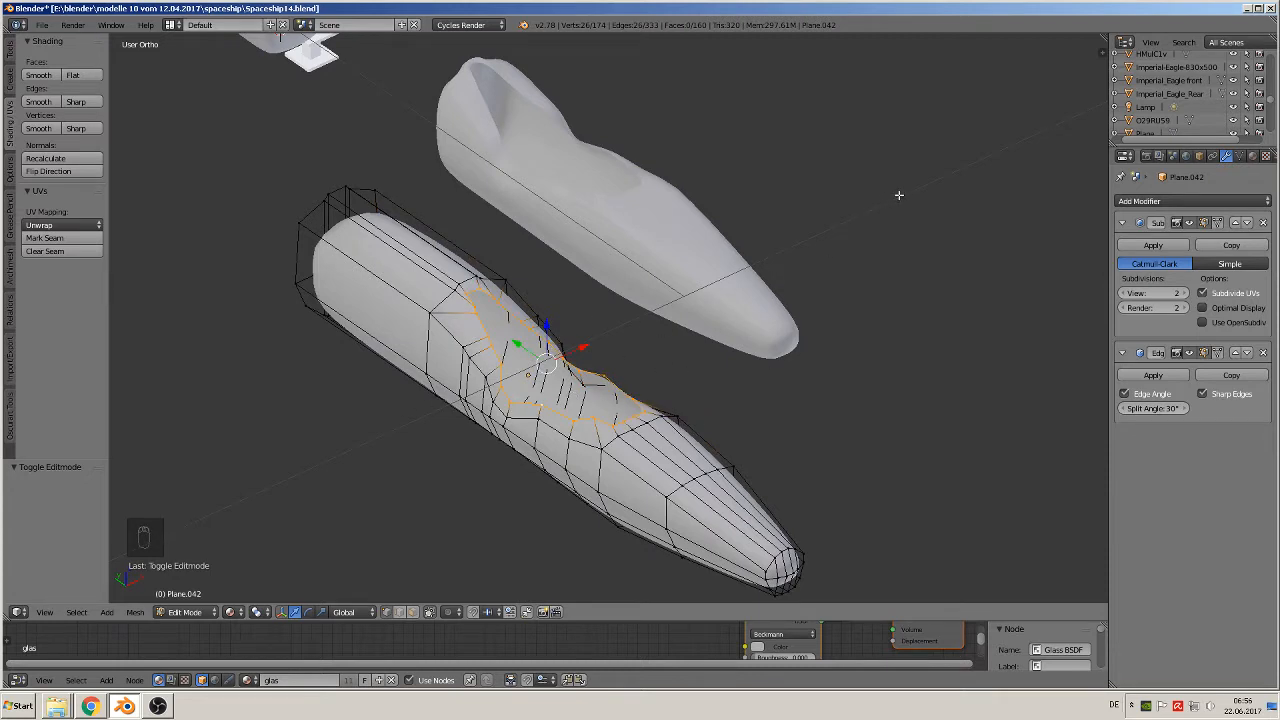
pyautogui.click(72, 75)
# Set the mean crease of the cockpit opening's edge loop to 1 and return to object mode
pyautogui.press('n')
pyautogui.scroll(10, 1049, 145)
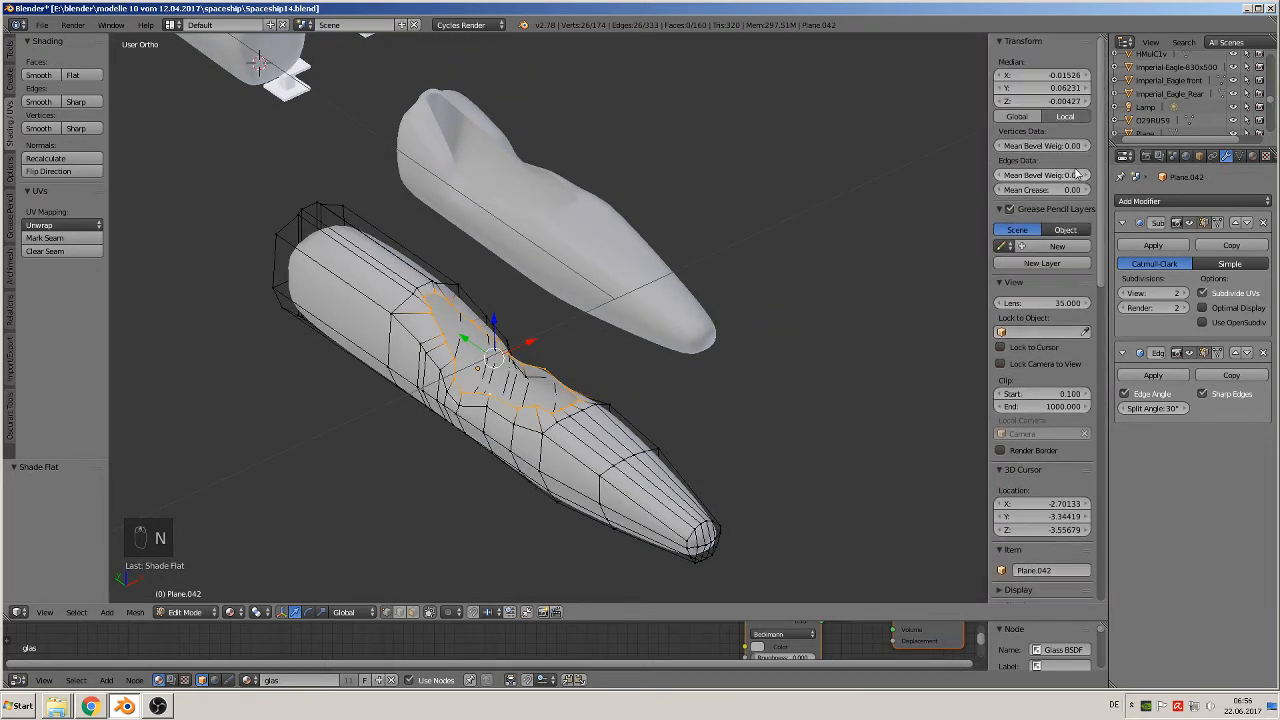
pyautogui.click(1016, 190)
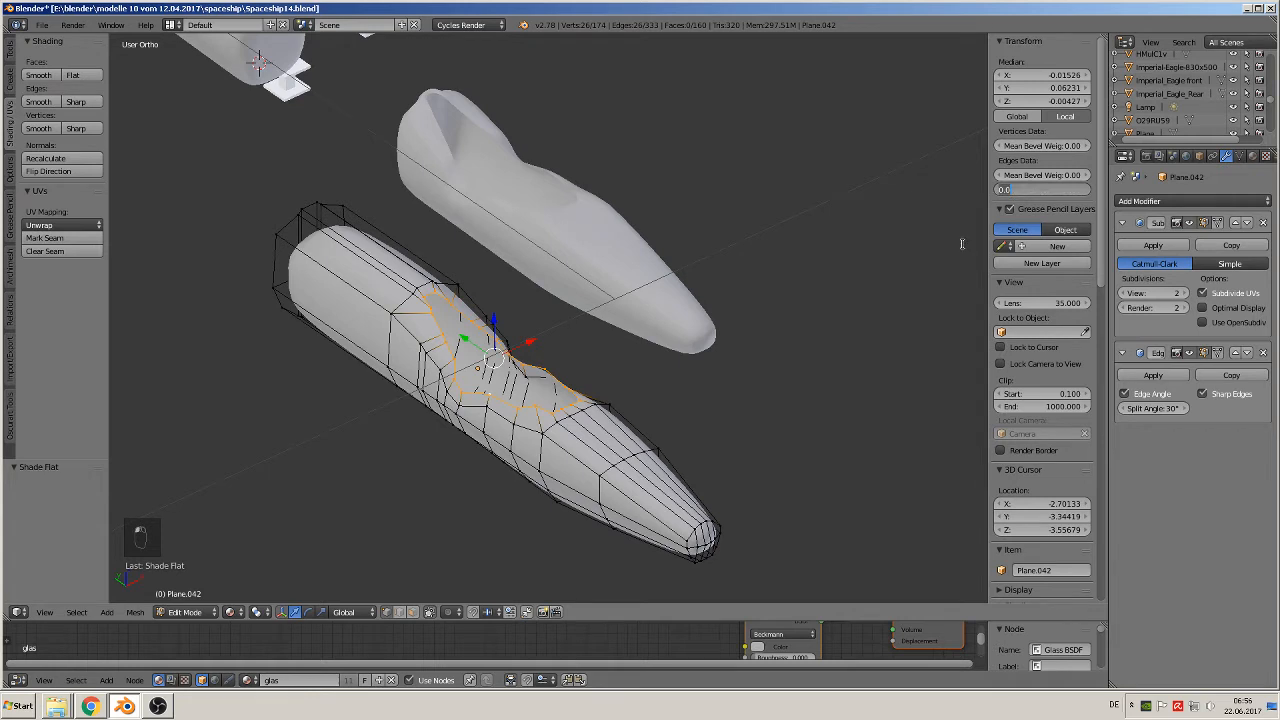
pyautogui.write('1')
pyautogui.press('Return')
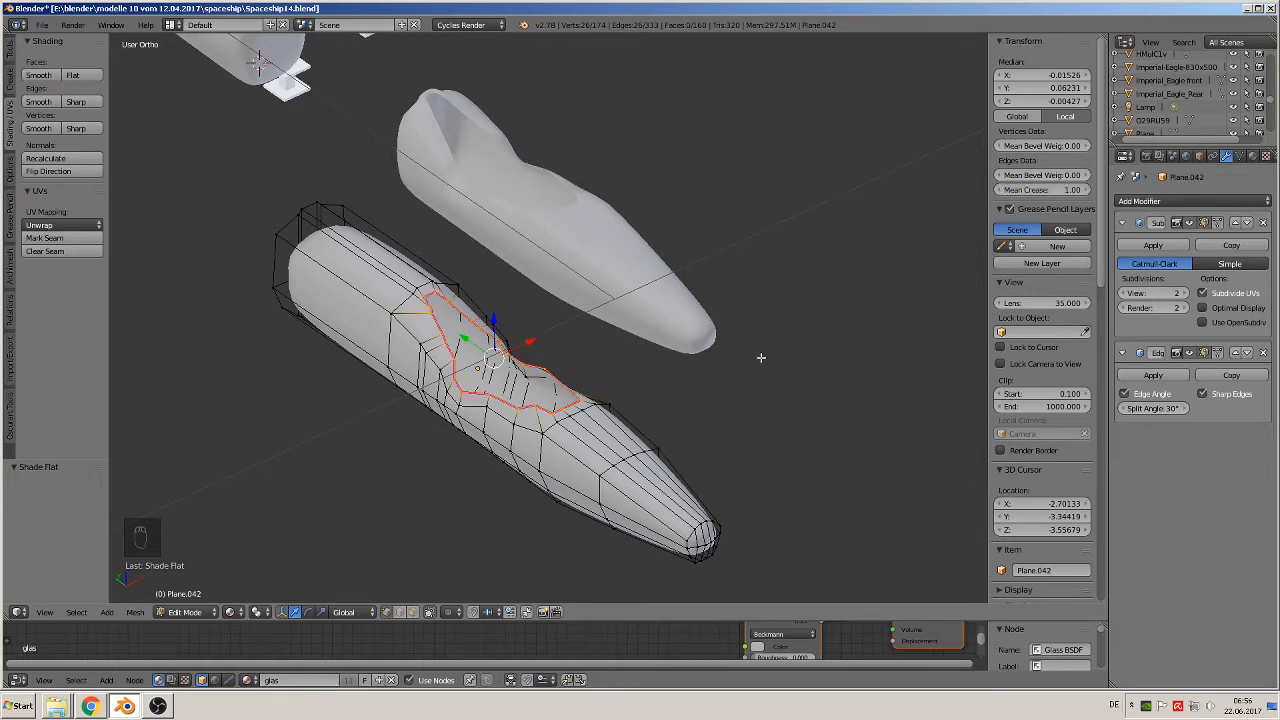
pyautogui.press('Tab')
pyautogui.moveTo(716, 392); pyautogui.dragTo(790, 362, button='middle')
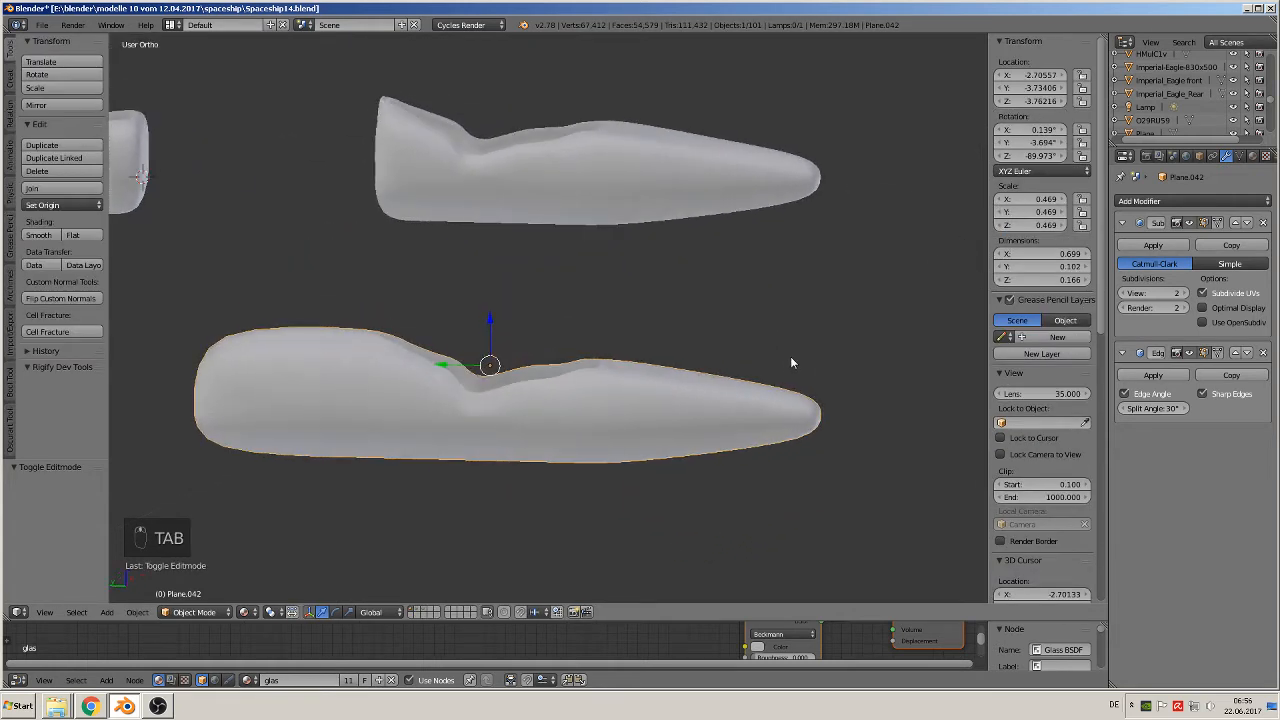
# Look over the body beside its earlier versions and the ship, and save the file
pyautogui.scroll(-2, 790, 362)
pyautogui.keyDown('shift'); pyautogui.moveTo(524, 394); pyautogui.dragTo(647, 350, button='middle'); pyautogui.keyUp('shift')
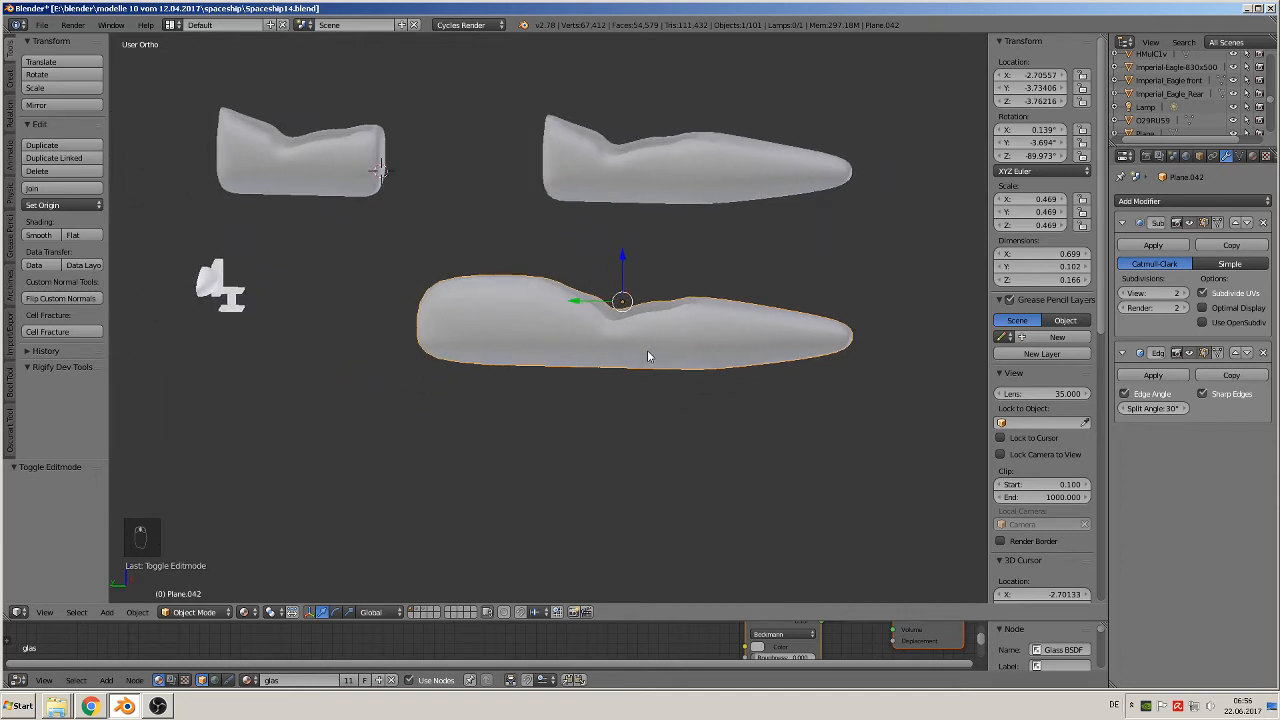
pyautogui.scroll(-2, 388, 274)
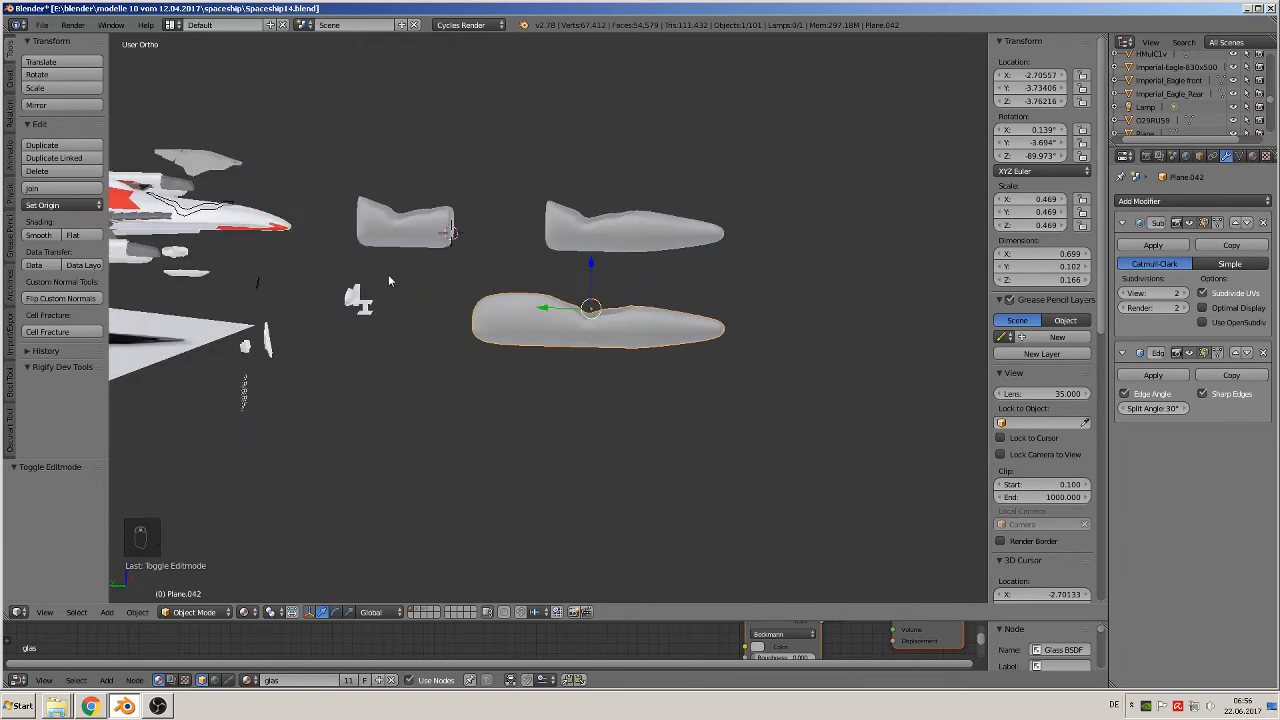
pyautogui.moveTo(215, 209); pyautogui.dragTo(206, 158, button='middle')
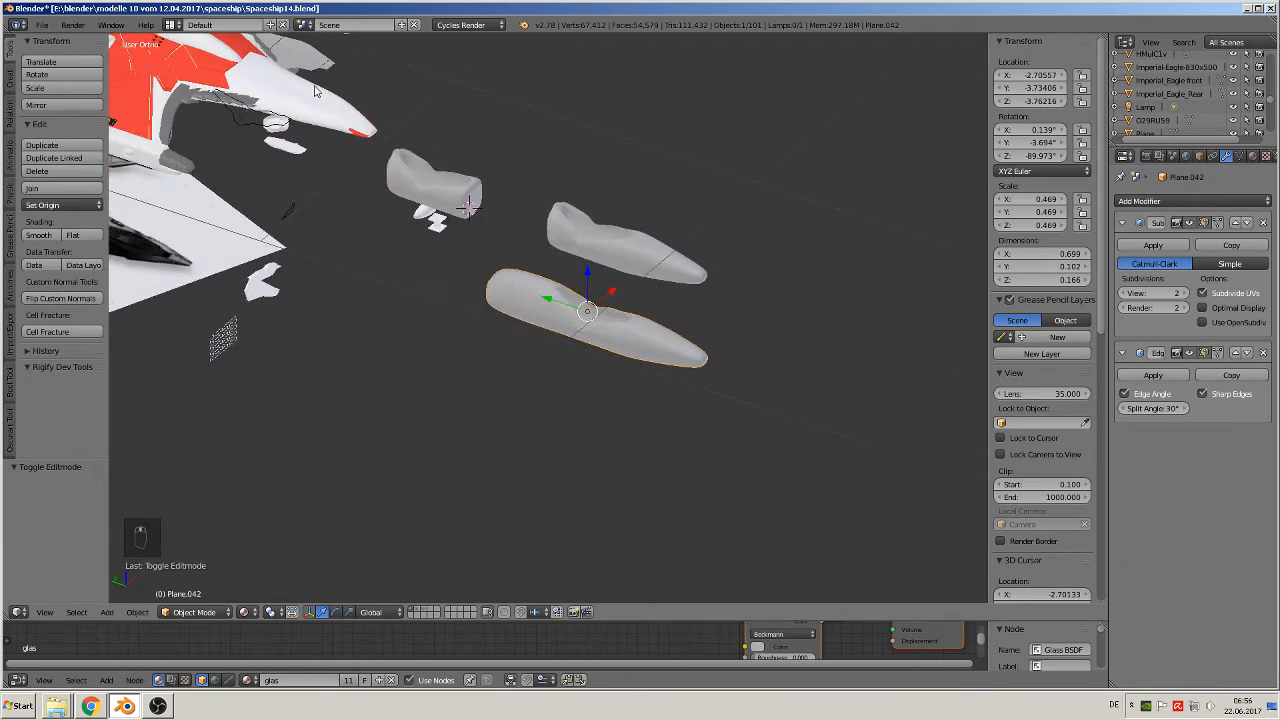
pyautogui.click(42, 24)
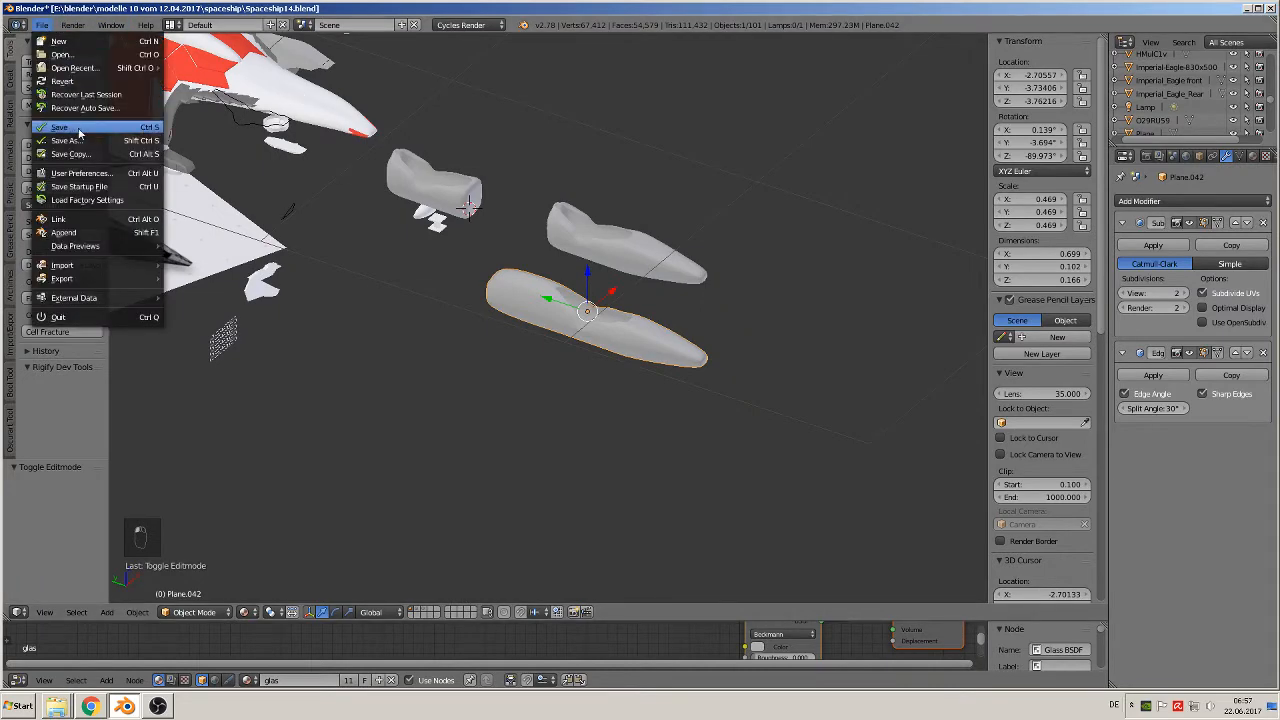
pyautogui.click(79, 131)
# In top view, move the cockpit canopy from the red and white ship's nose 0.394 along X, clear of the hull
pyautogui.keyDown('shift'); pyautogui.moveTo(418, 186); pyautogui.dragTo(634, 344, button='middle'); pyautogui.keyUp('shift')
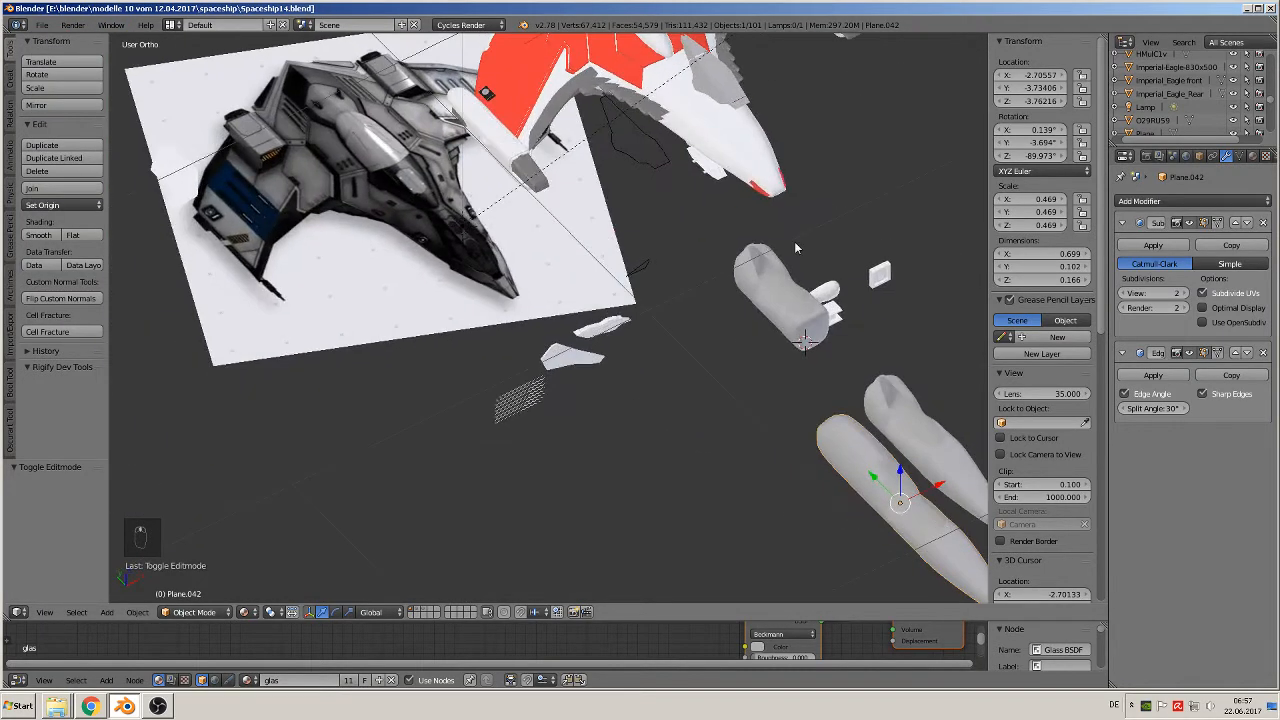
pyautogui.press('KP_7')
pyautogui.scroll(-3, 797, 246)
pyautogui.keyDown('shift'); pyautogui.moveTo(819, 230); pyautogui.dragTo(489, 330, button='middle'); pyautogui.keyUp('shift')
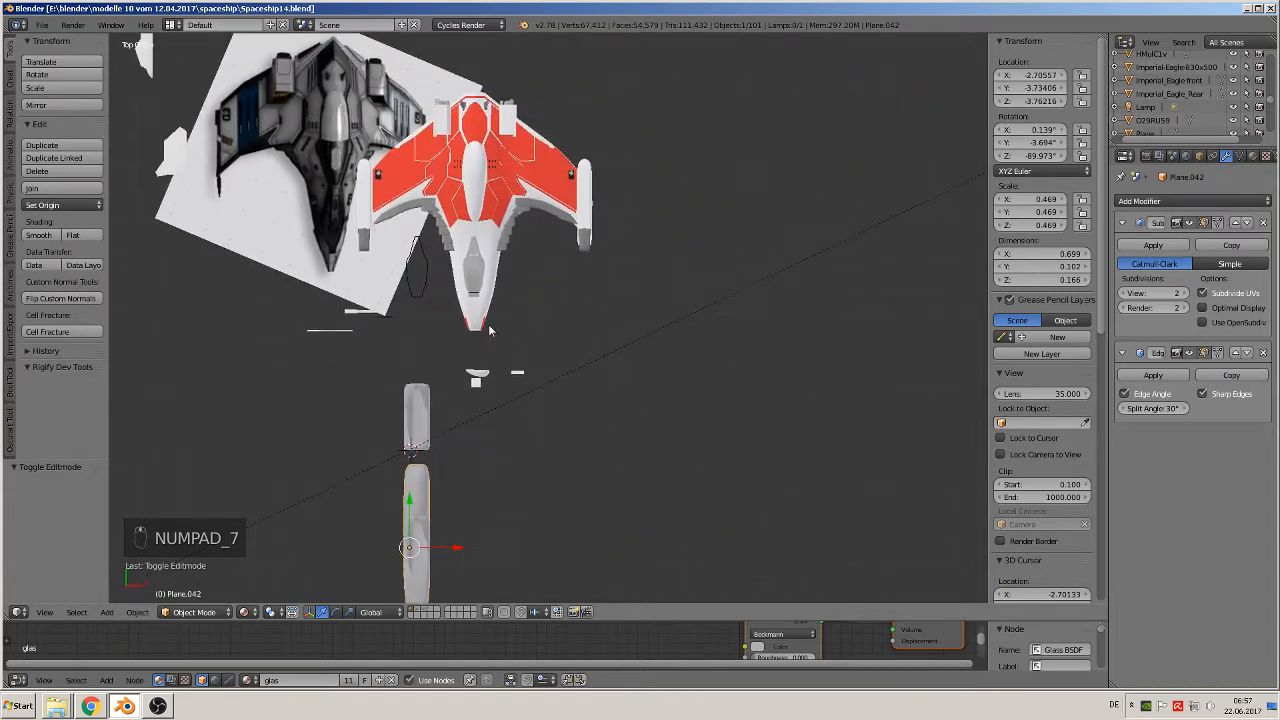
pyautogui.scroll(4, 489, 330)
pyautogui.rightClick(384, 218)
pyautogui.press('g')
pyautogui.press('x')
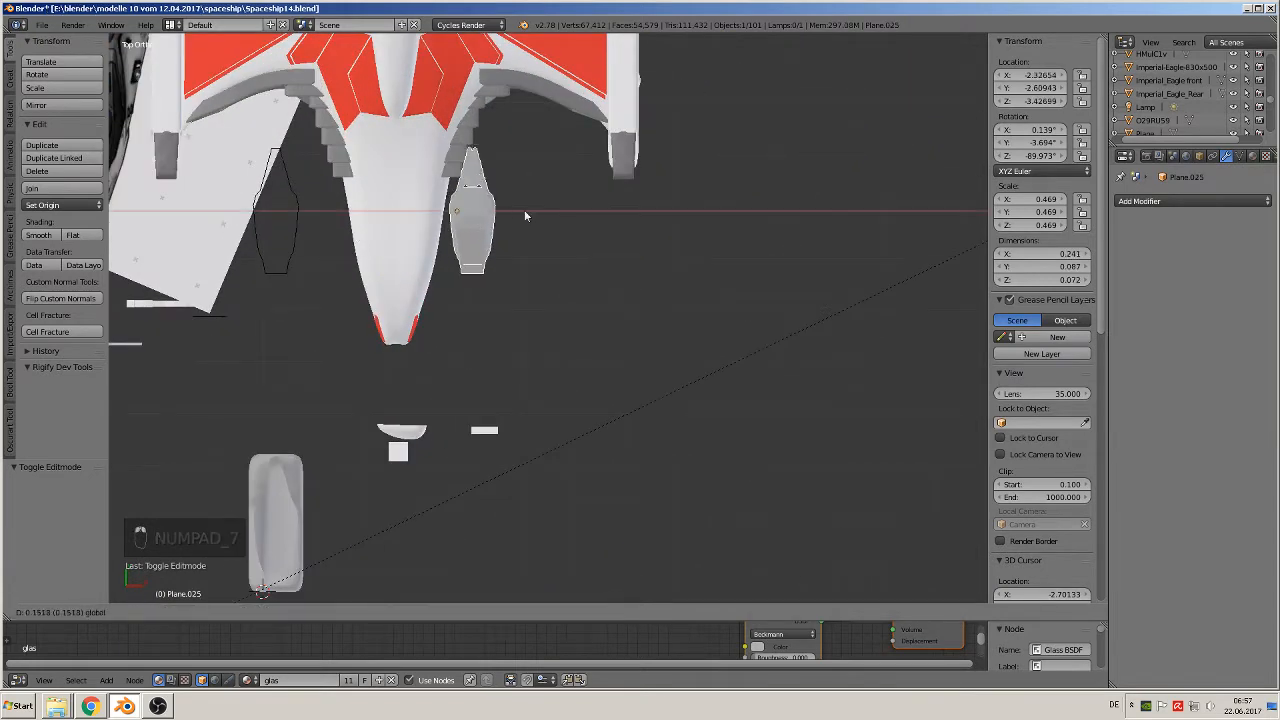
pyautogui.click(632, 218)
pyautogui.scroll(1, 533, 327)
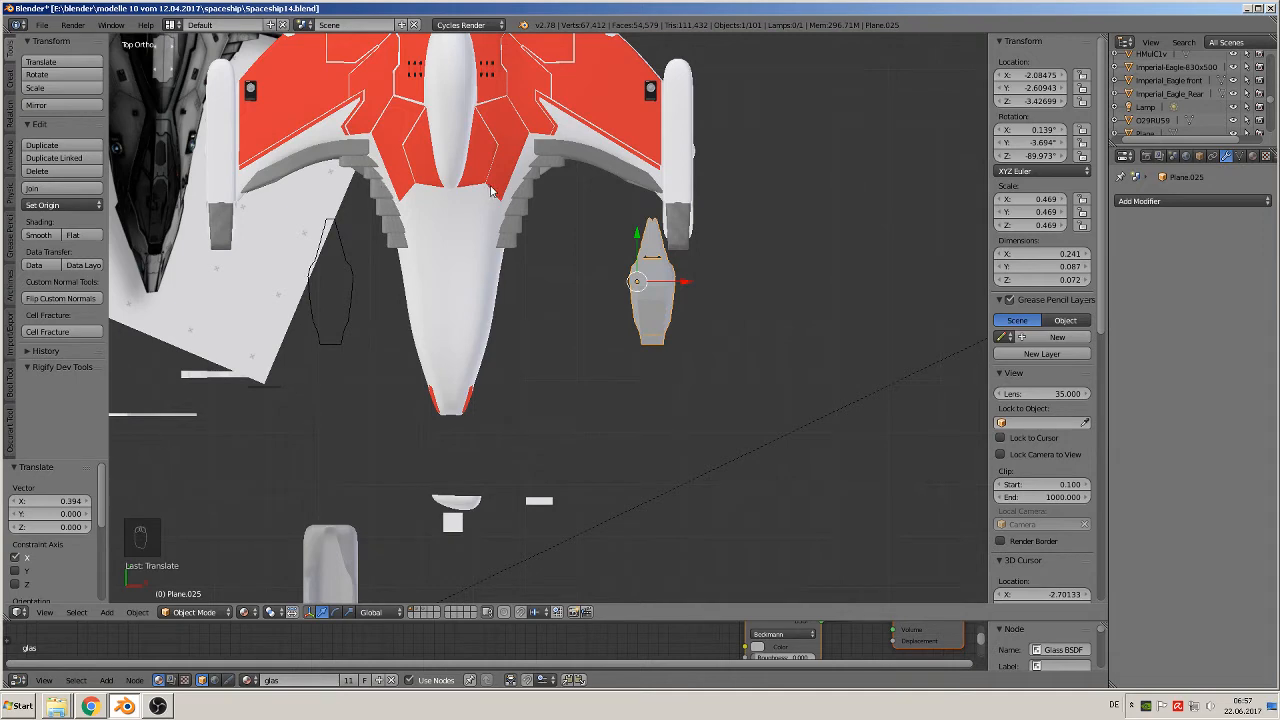
# Box-select all vertices of the red and white ship's front nose section in the hull mesh and delete them
pyautogui.rightClick(449, 338)
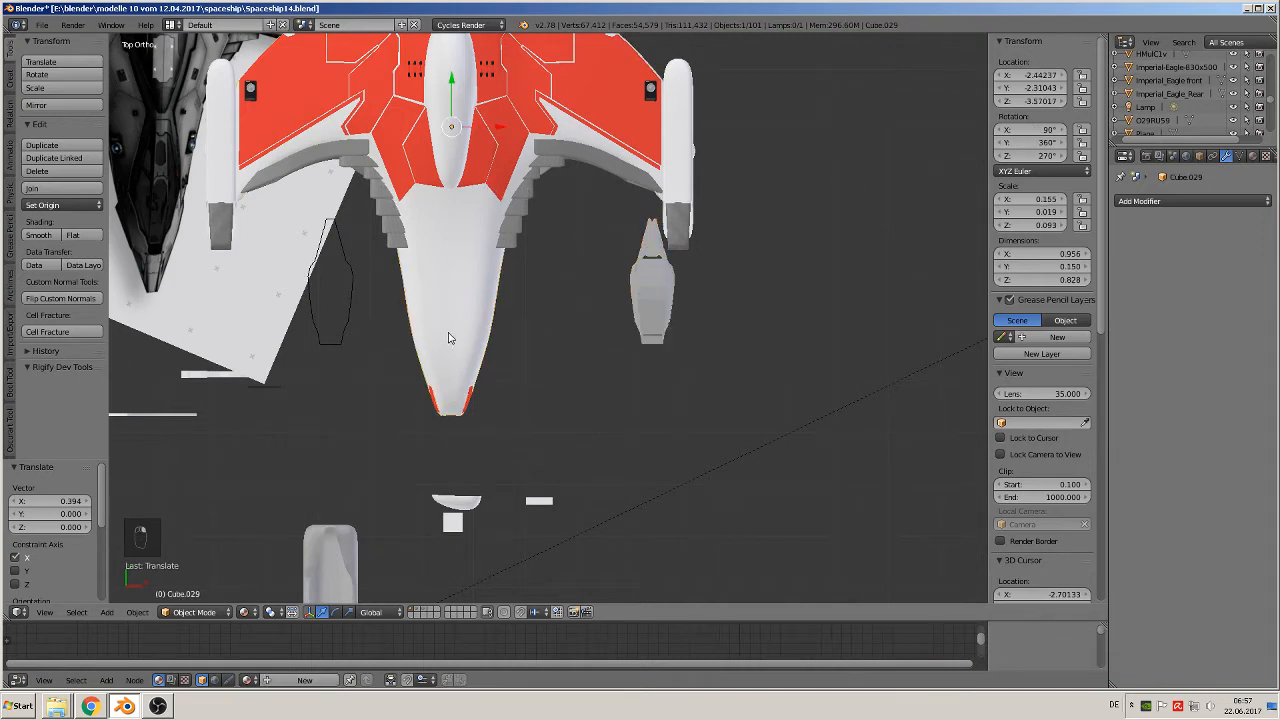
pyautogui.press('Tab')
pyautogui.press('a')
pyautogui.press('a')
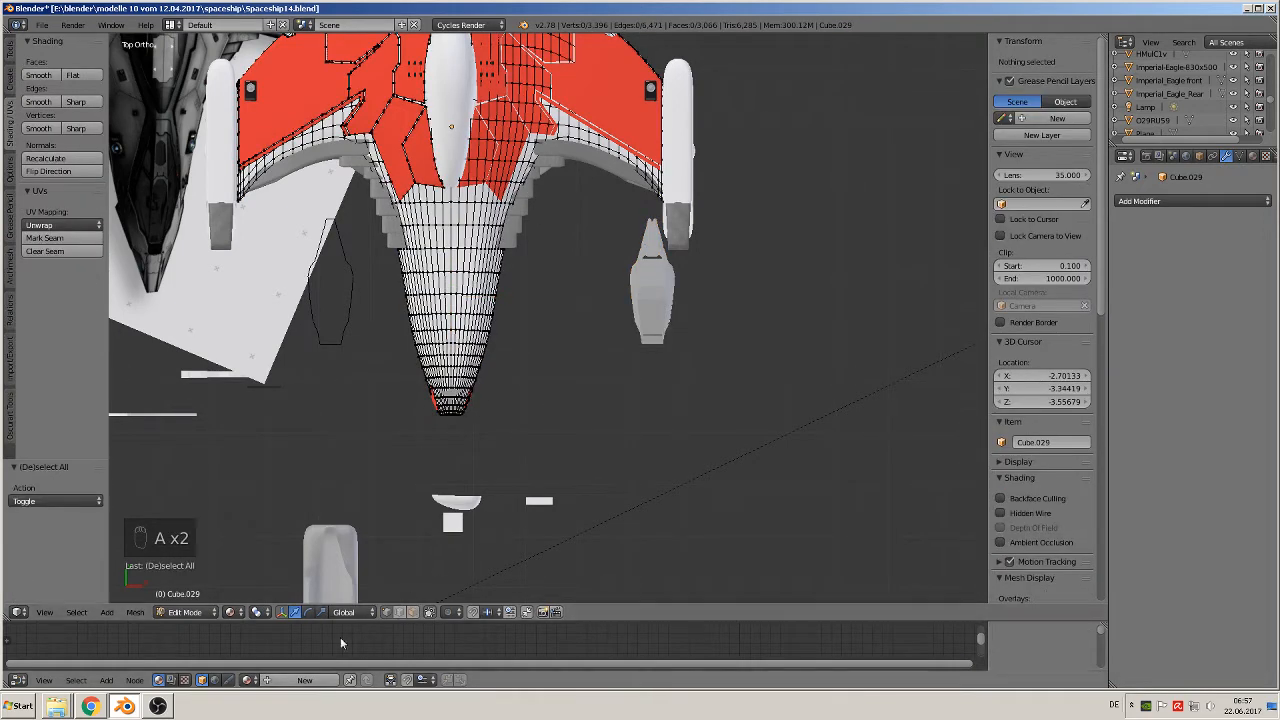
pyautogui.click(397, 613)
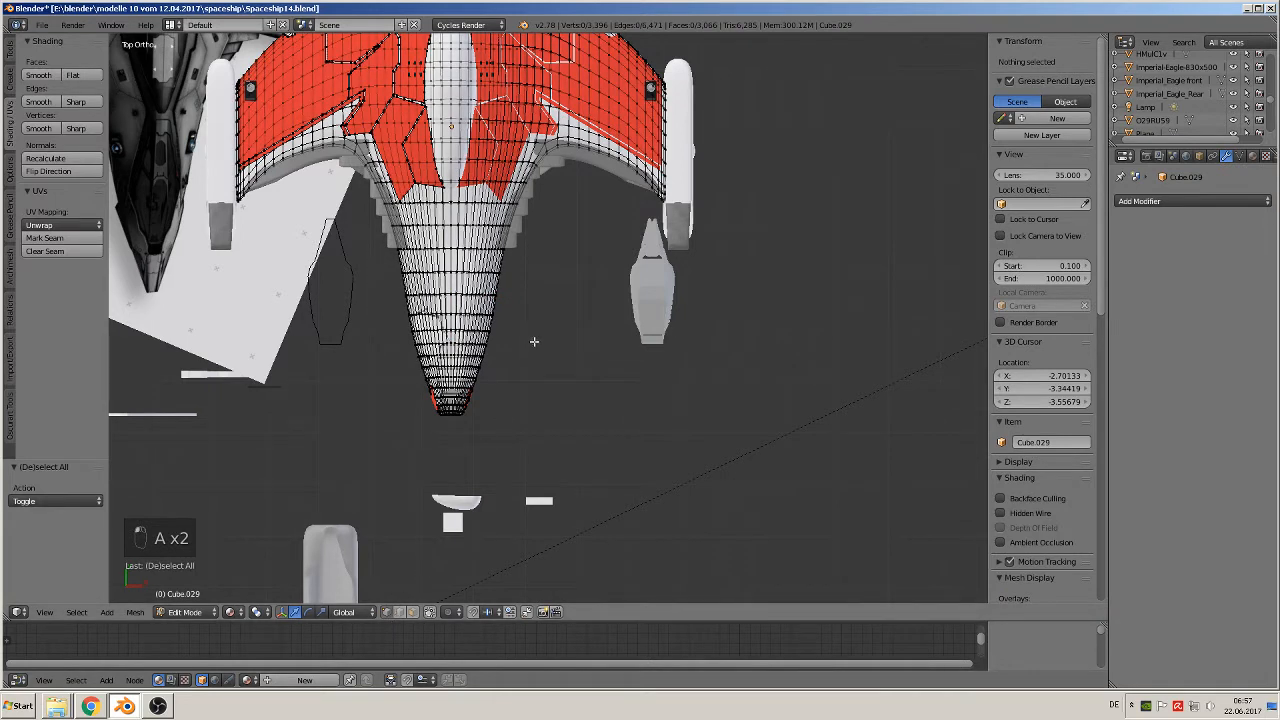
pyautogui.press('b')
pyautogui.moveTo(550, 443); pyautogui.dragTo(324, 184)
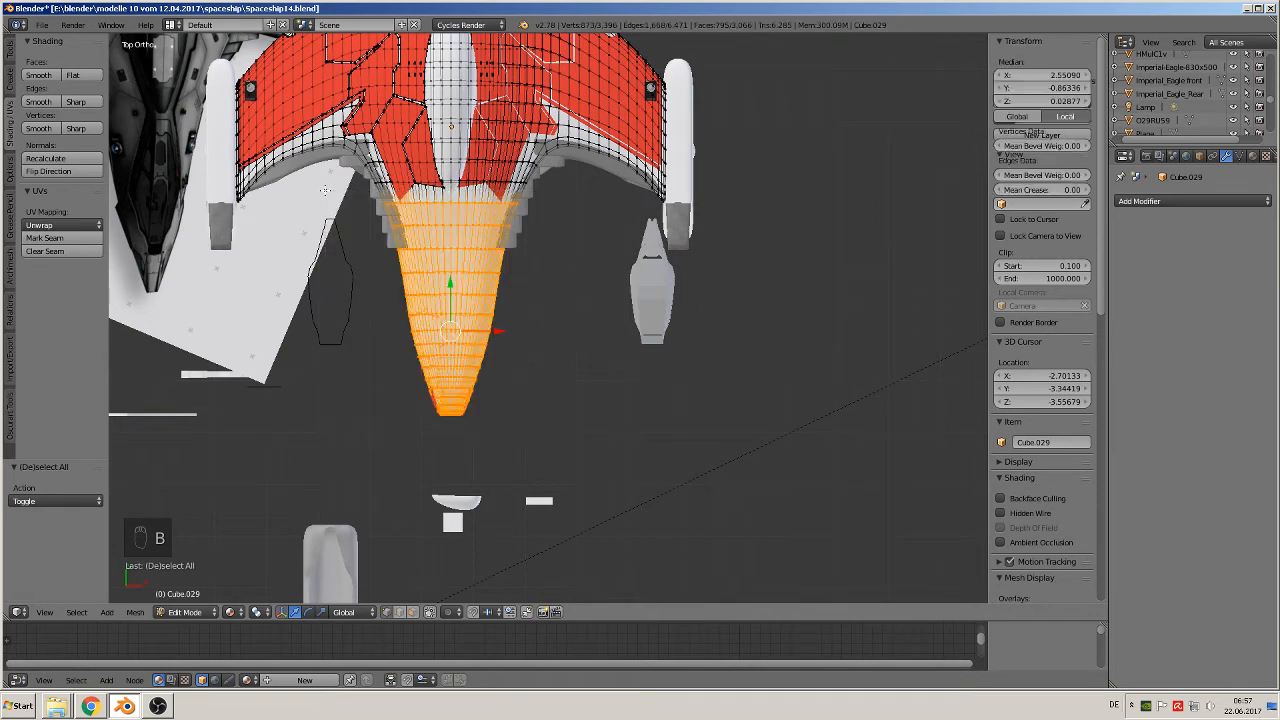
pyautogui.press('x')
pyautogui.click(325, 192)
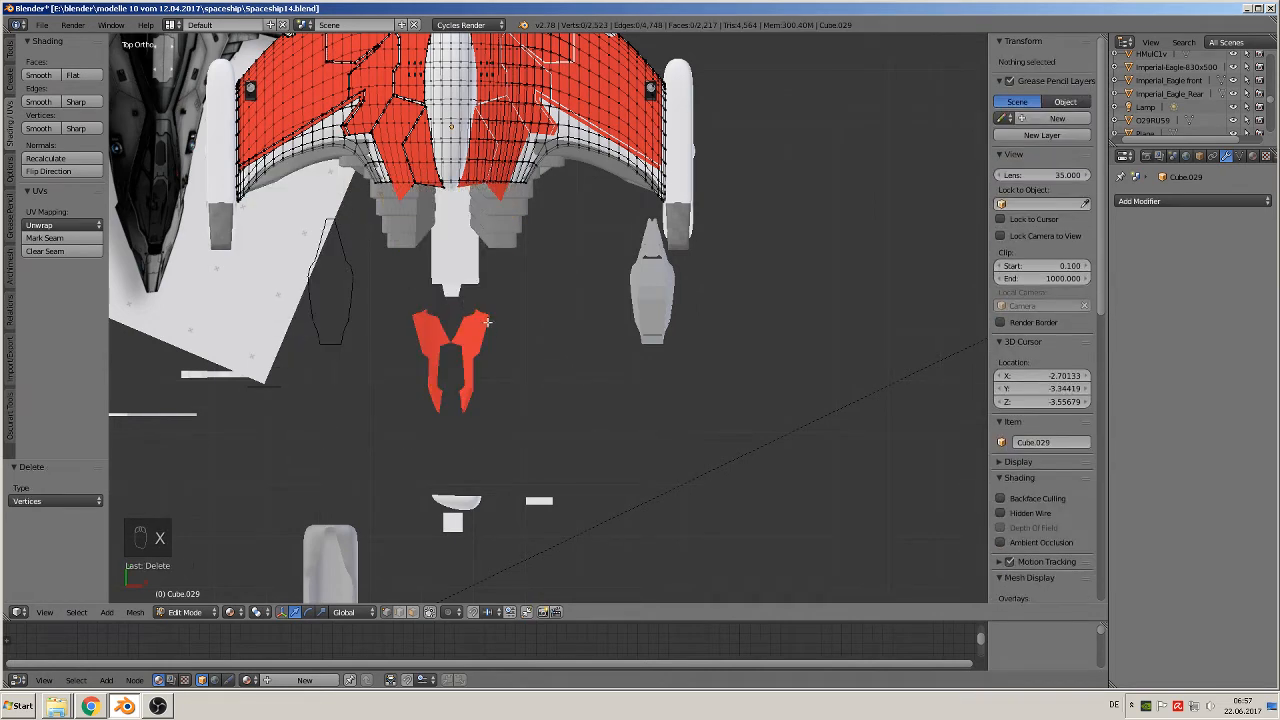
# Return to object mode and delete the two loose red panels left over from the ship's old nose
pyautogui.press('Tab')
pyautogui.moveTo(489, 349); pyautogui.dragTo(598, 220, button='middle')
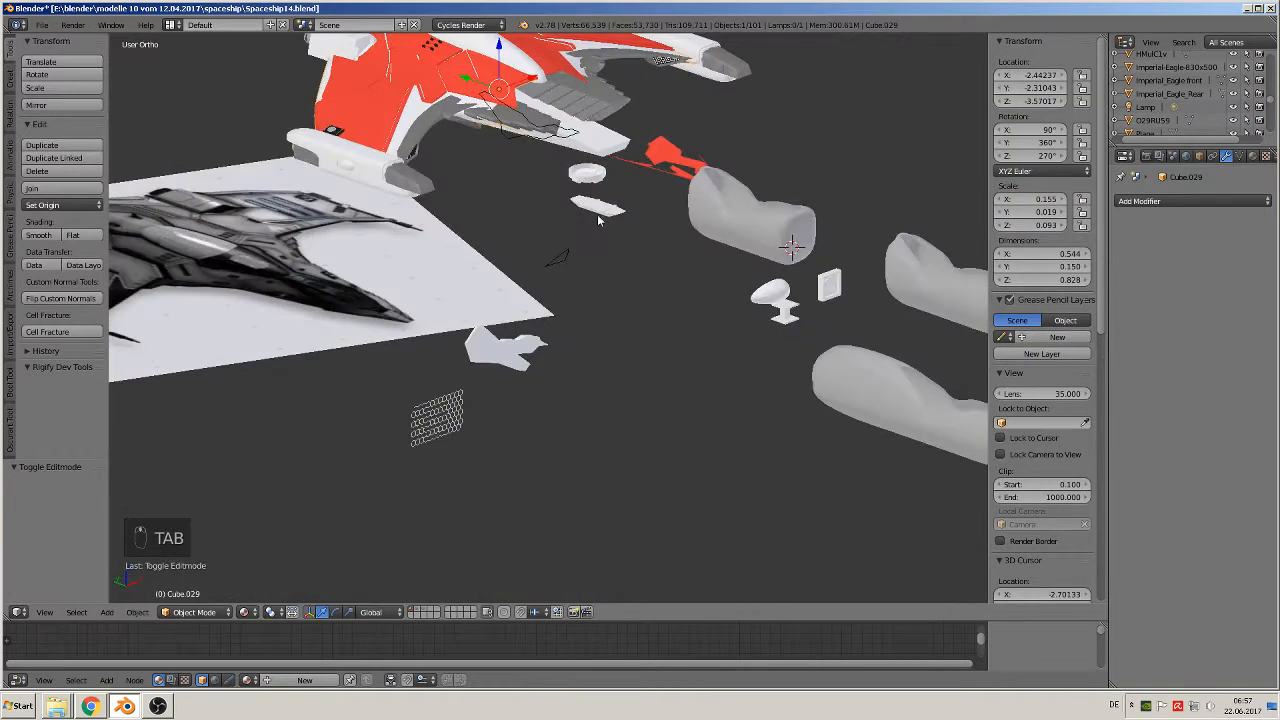
pyautogui.keyDown('shift'); pyautogui.rightClick(672, 157); pyautogui.keyUp('shift')
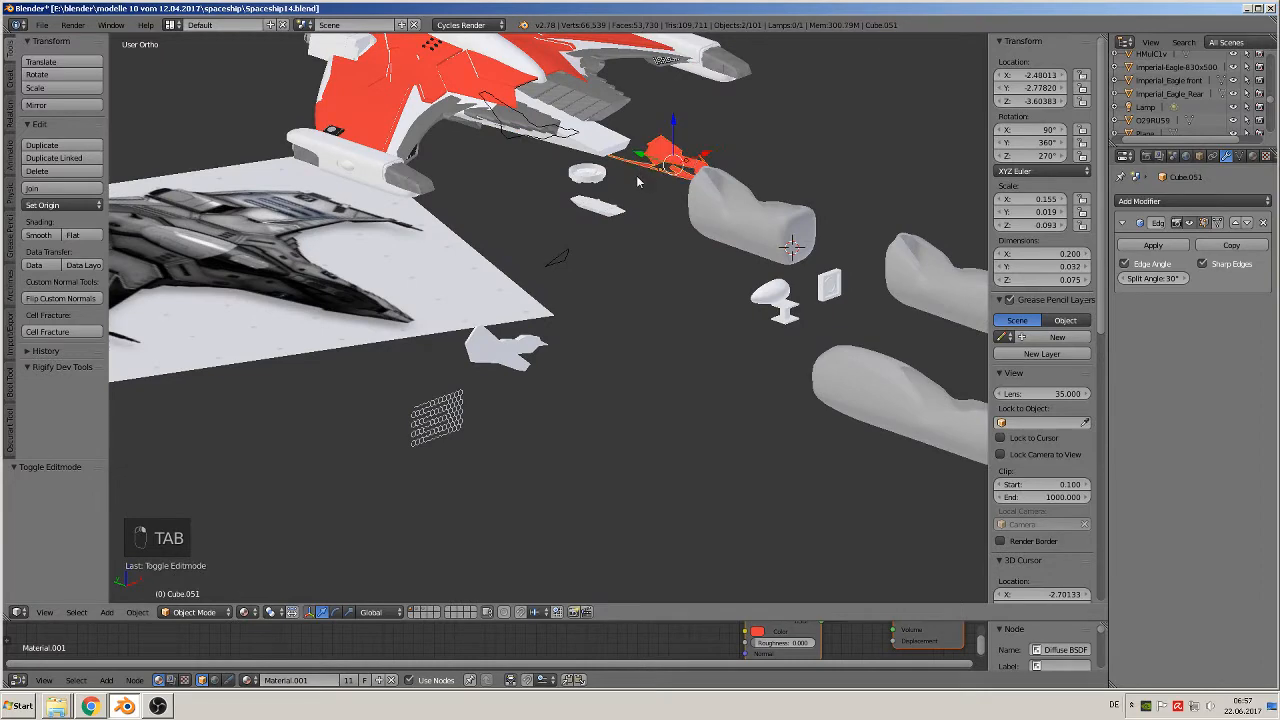
pyautogui.press('x')
pyautogui.click(630, 173)
# Select the two earlier fuselage body versions and move them to the second layer
pyautogui.keyDown('shift'); pyautogui.moveTo(706, 277); pyautogui.dragTo(350, 288, button='middle'); pyautogui.keyUp('shift')
pyautogui.scroll(-2, 356, 274)
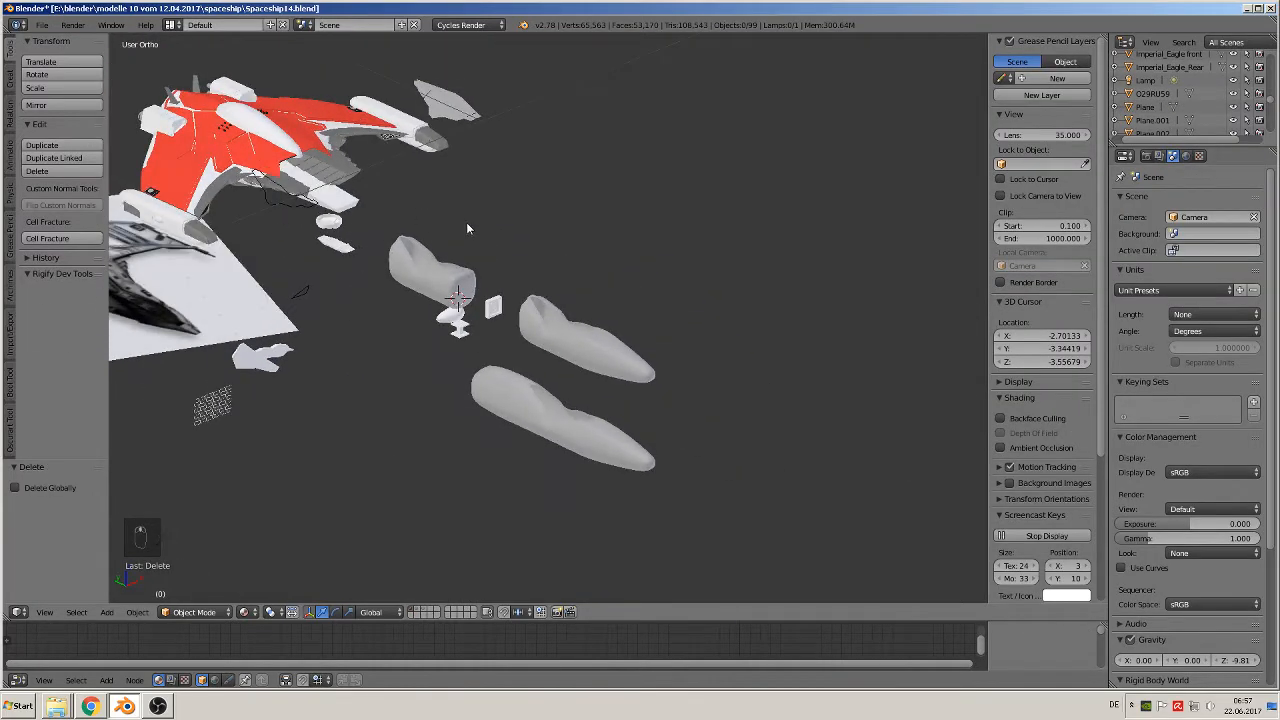
pyautogui.rightClick(448, 277)
pyautogui.keyDown('shift'); pyautogui.rightClick(607, 355); pyautogui.keyUp('shift')
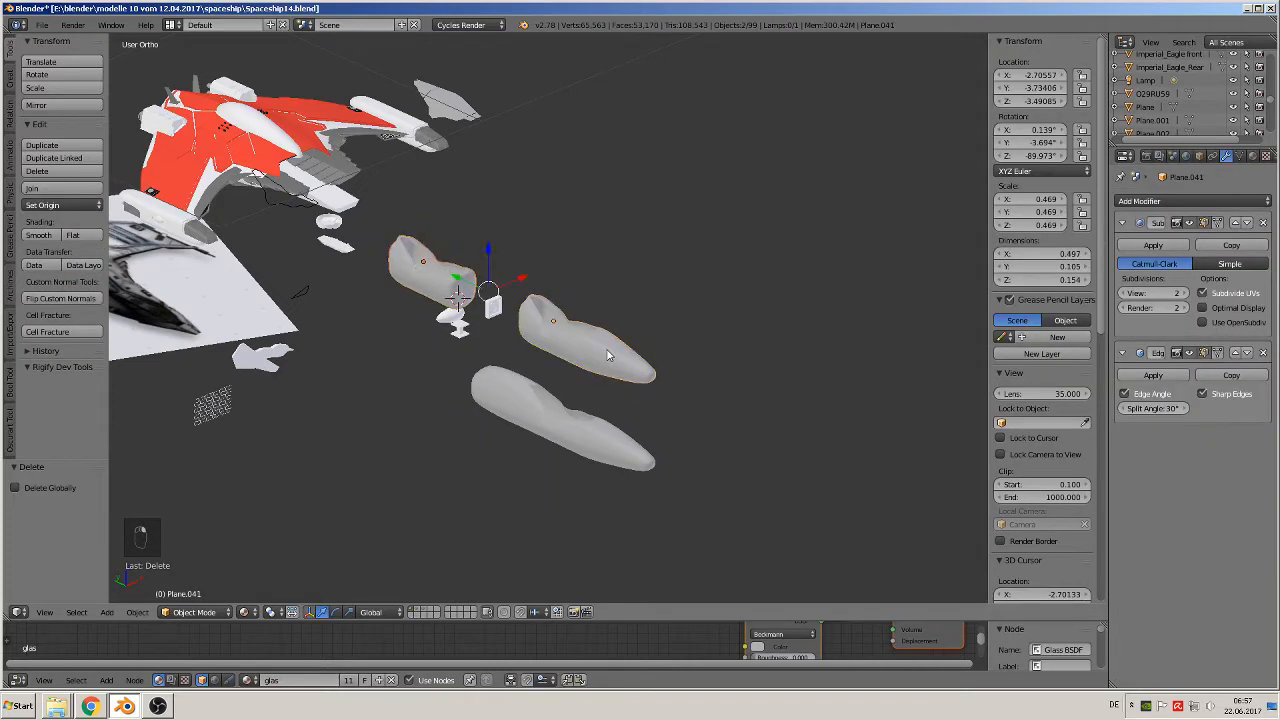
pyautogui.press('m')
pyautogui.click(728, 372)
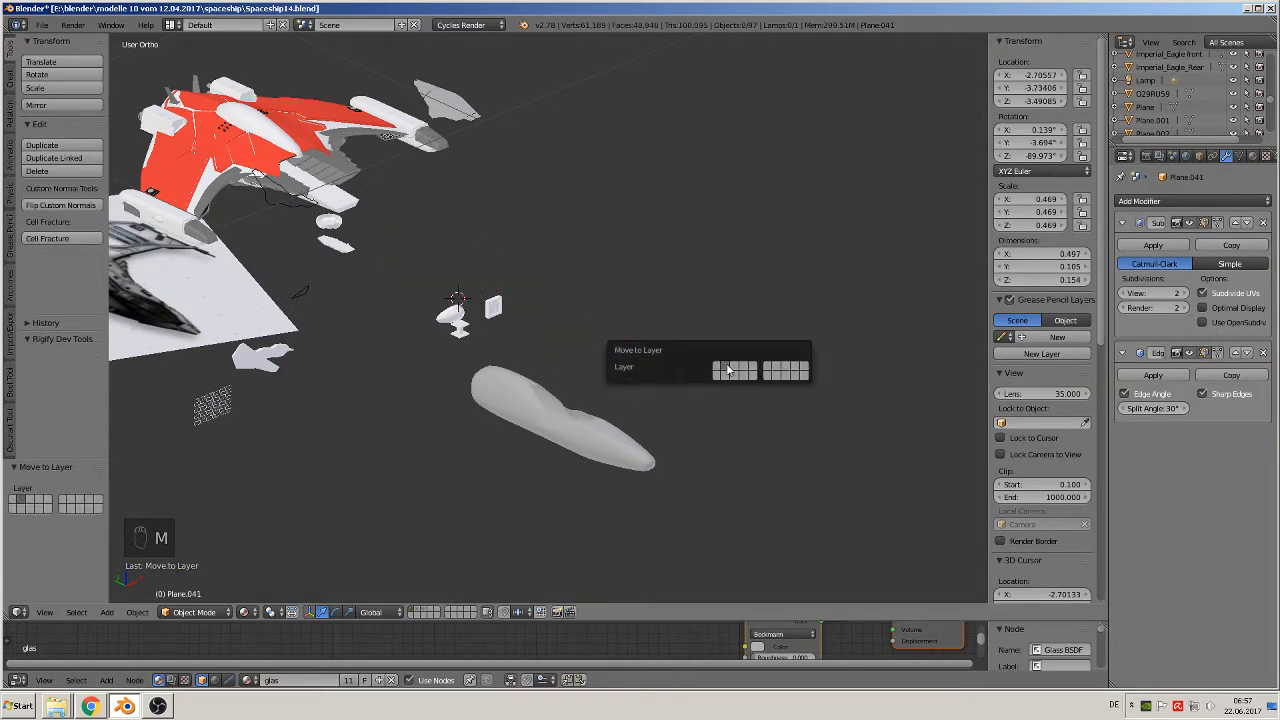
# Move the remaining body onto the ship's front, about 0.23 along X, 1.11 along Y and 0.234 up along Z
pyautogui.rightClick(506, 433)
pyautogui.moveTo(504, 446); pyautogui.dragTo(424, 477, button='middle')
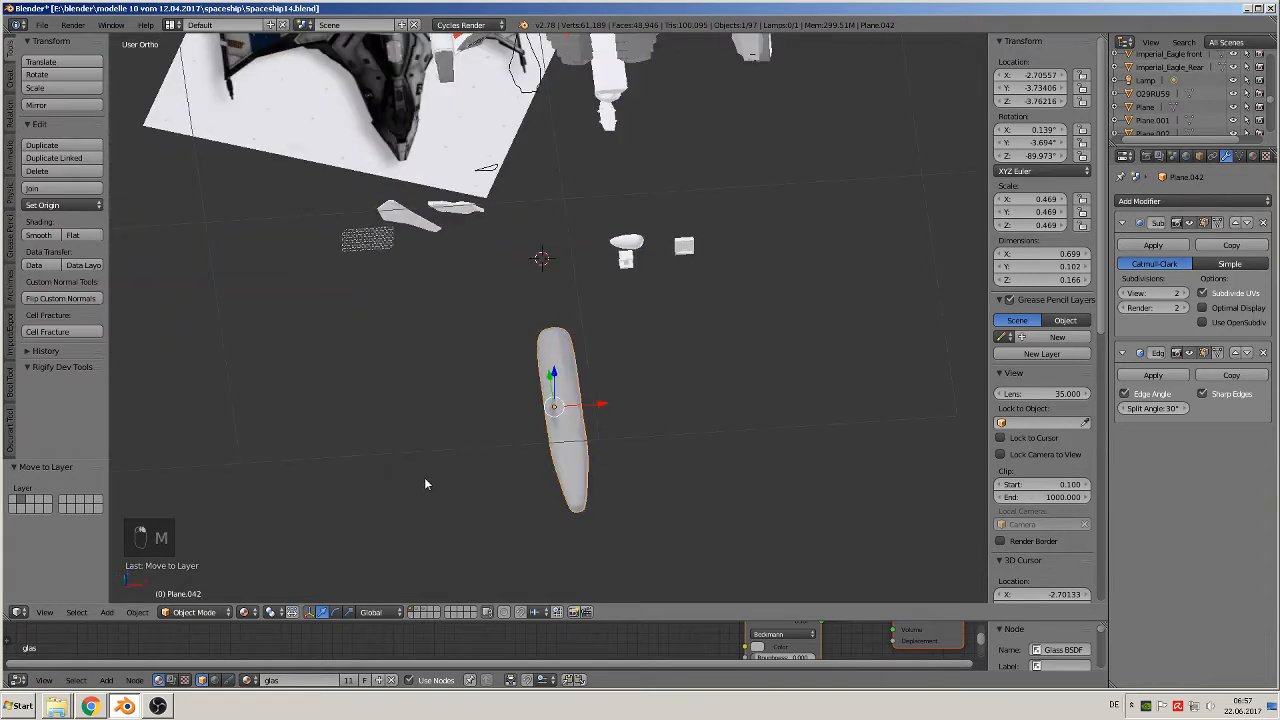
pyautogui.press('KP_7')
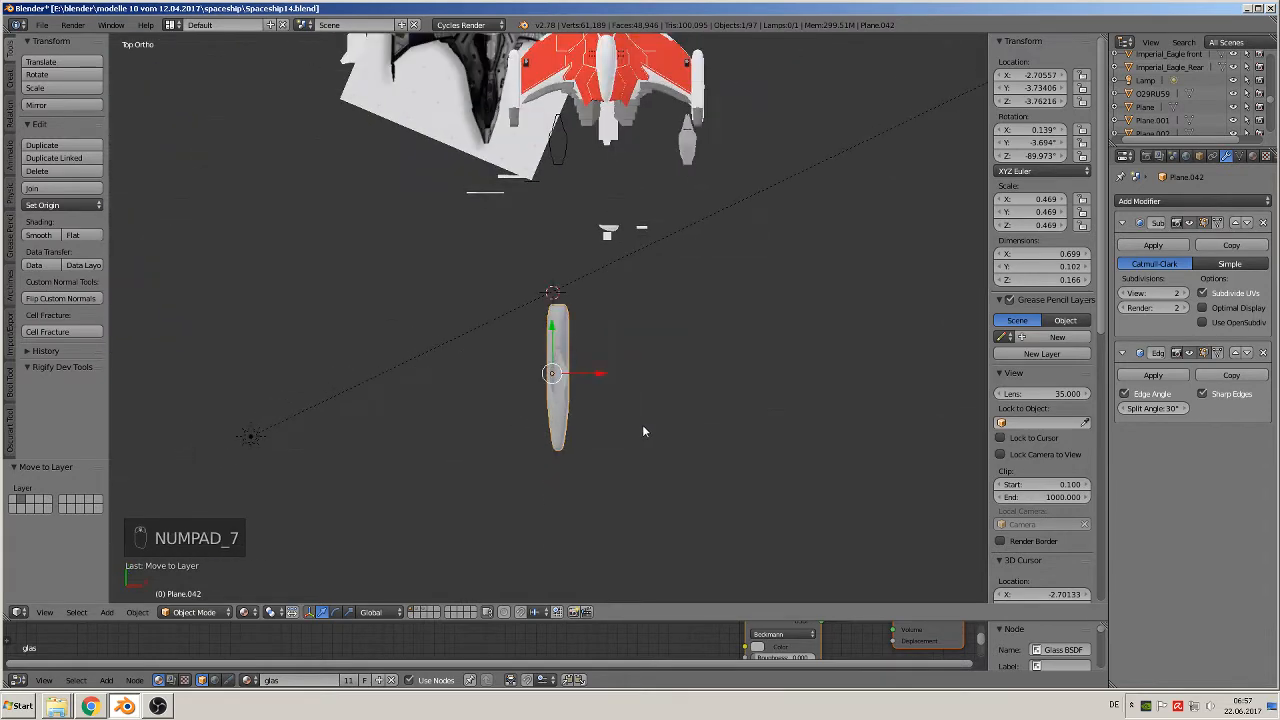
pyautogui.press('g')
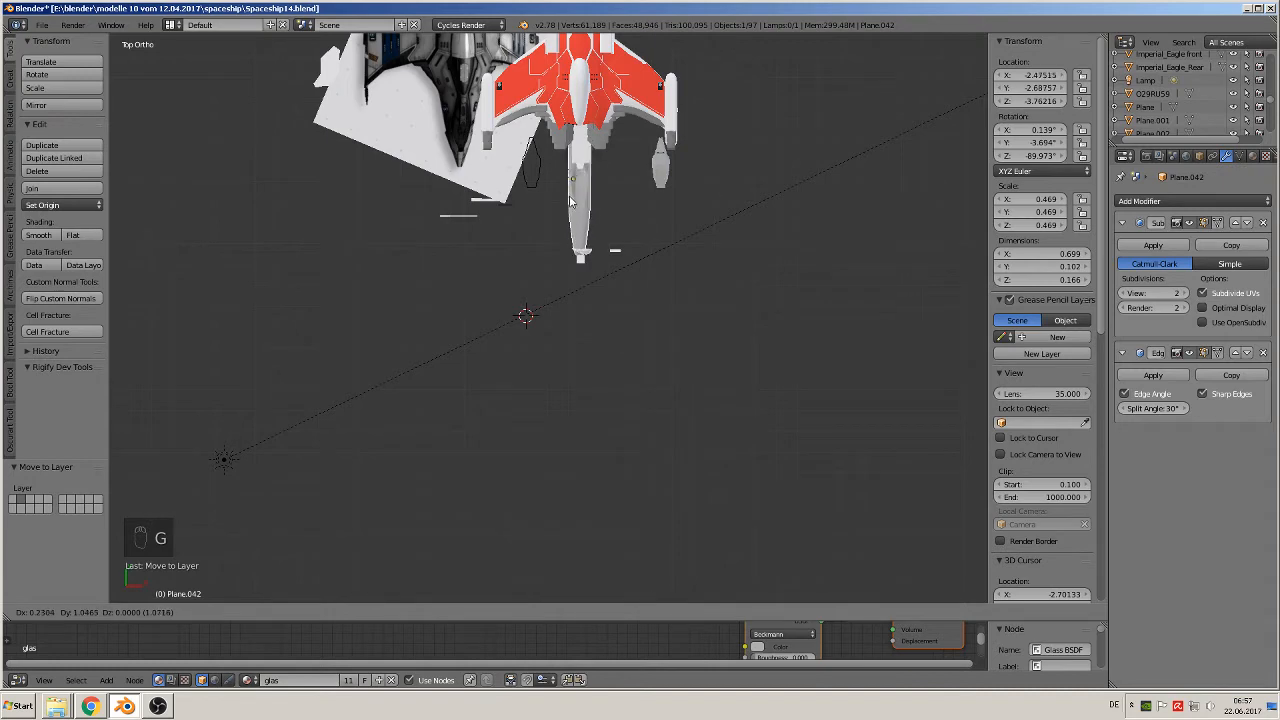
pyautogui.click(573, 188)
pyautogui.moveTo(573, 188); pyautogui.dragTo(514, 272, button='middle')
pyautogui.moveTo(508, 298); pyautogui.dragTo(531, 221)
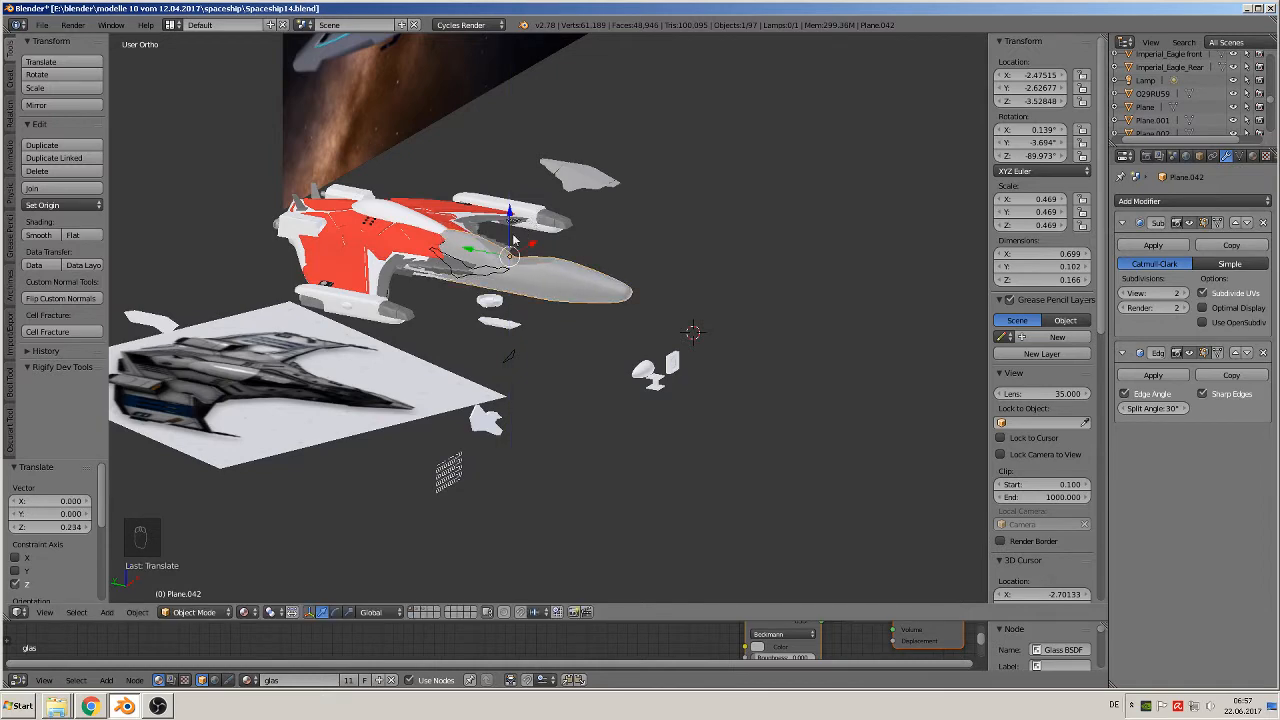
# Slide the body along Y to a Y location of about -2.767 so its rear end sits at the hull's front
pyautogui.moveTo(531, 221); pyautogui.dragTo(762, 458, button='middle')
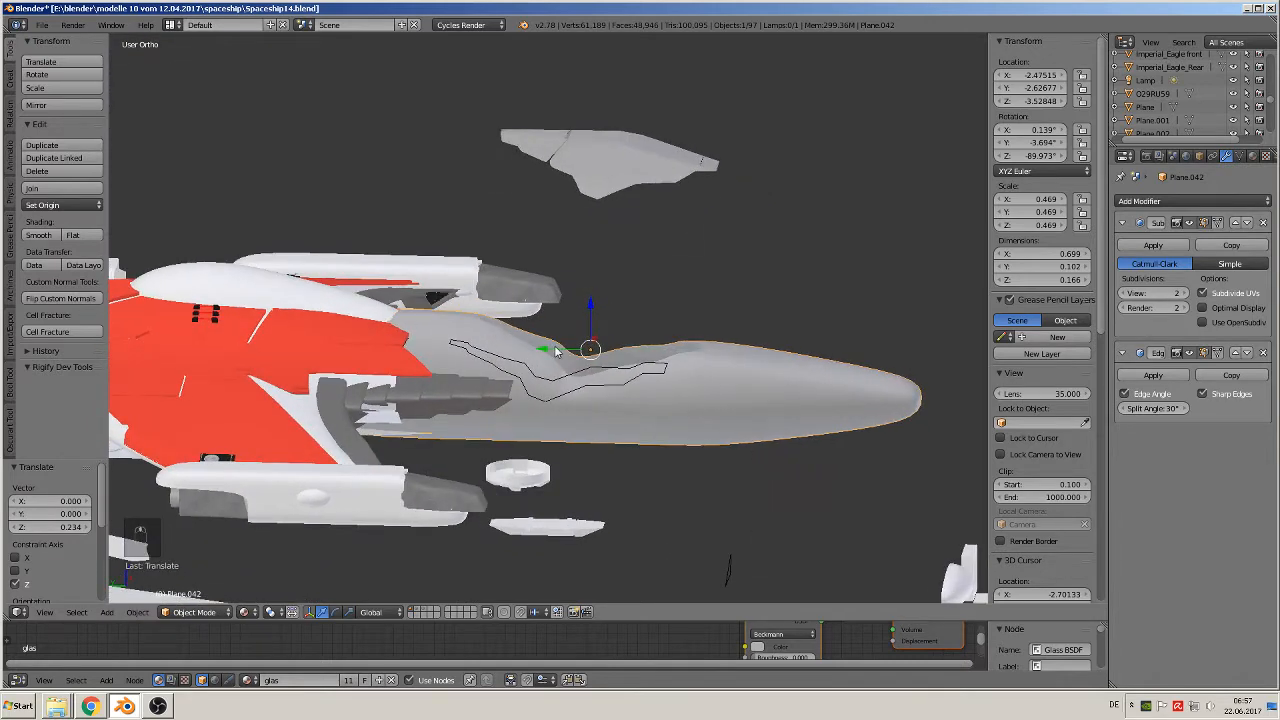
pyautogui.moveTo(545, 349); pyautogui.dragTo(505, 364)
pyautogui.moveTo(505, 364); pyautogui.dragTo(453, 310, button='middle')
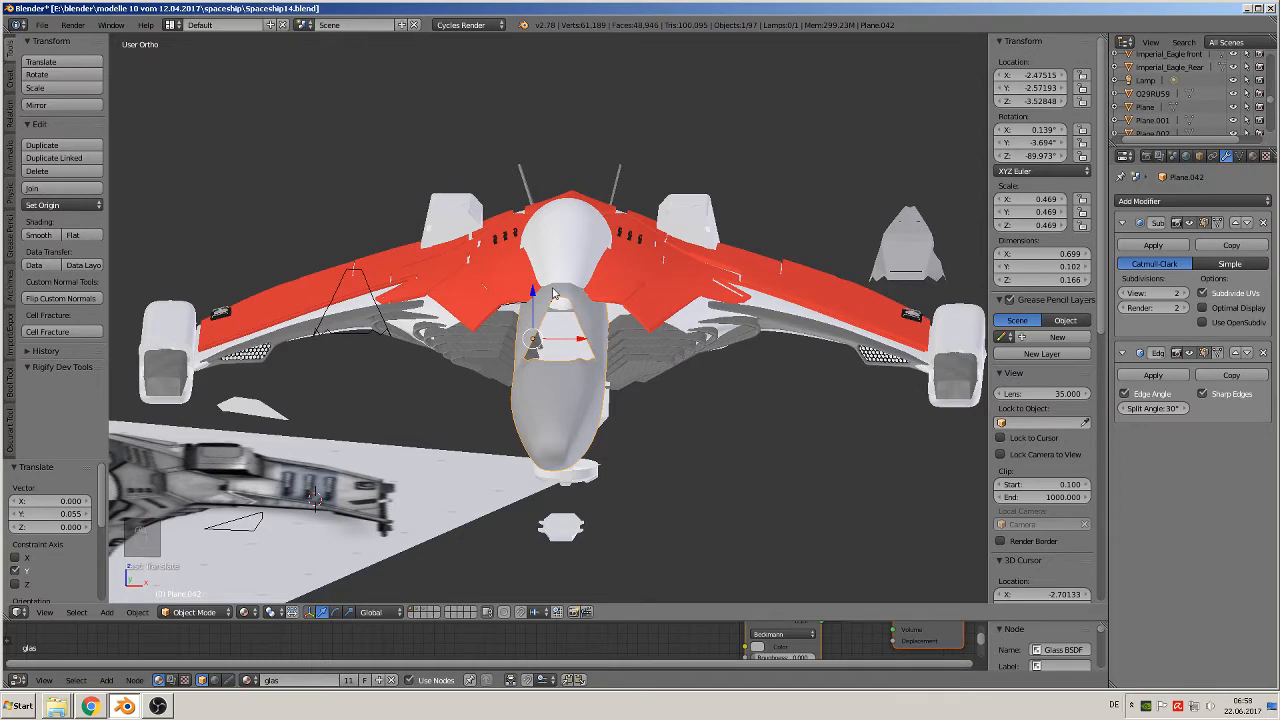
pyautogui.moveTo(553, 292); pyautogui.dragTo(632, 397, button='middle')
pyautogui.click(505, 313)
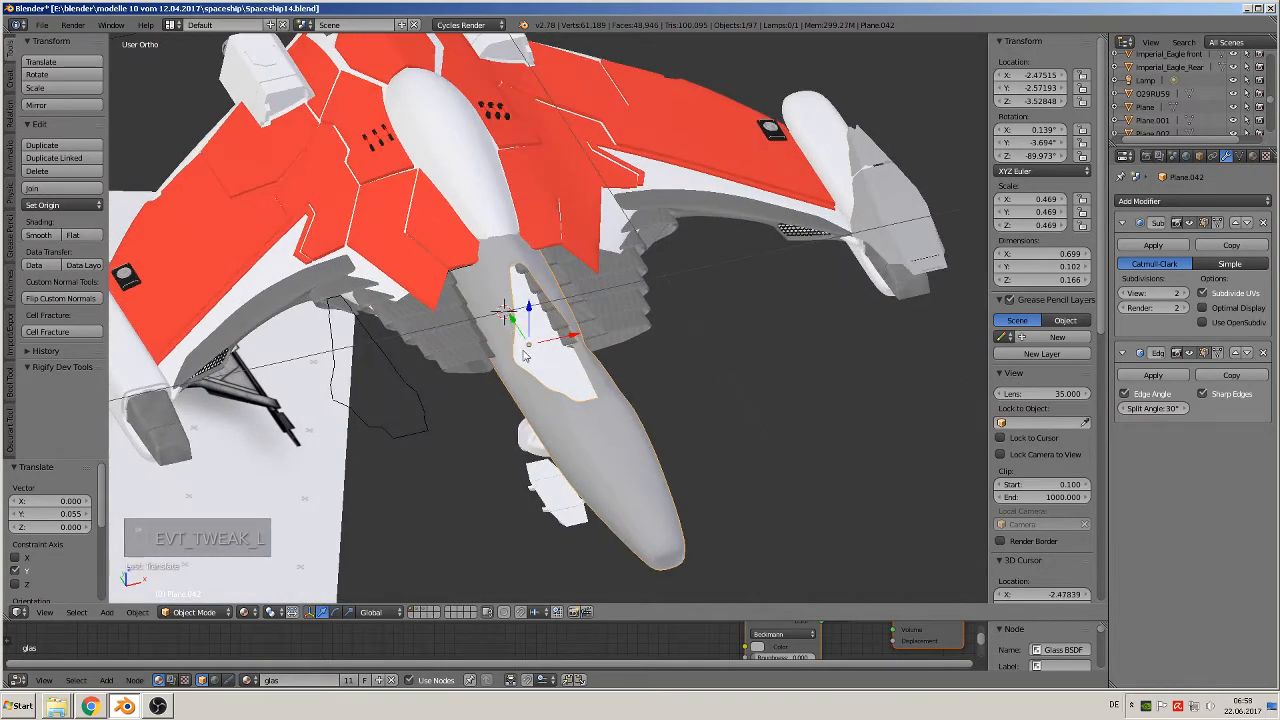
pyautogui.moveTo(519, 333); pyautogui.dragTo(563, 401)
# In the body mesh, select the complete edge ring at the rear end and scale it up to 1.391
pyautogui.press('Tab')
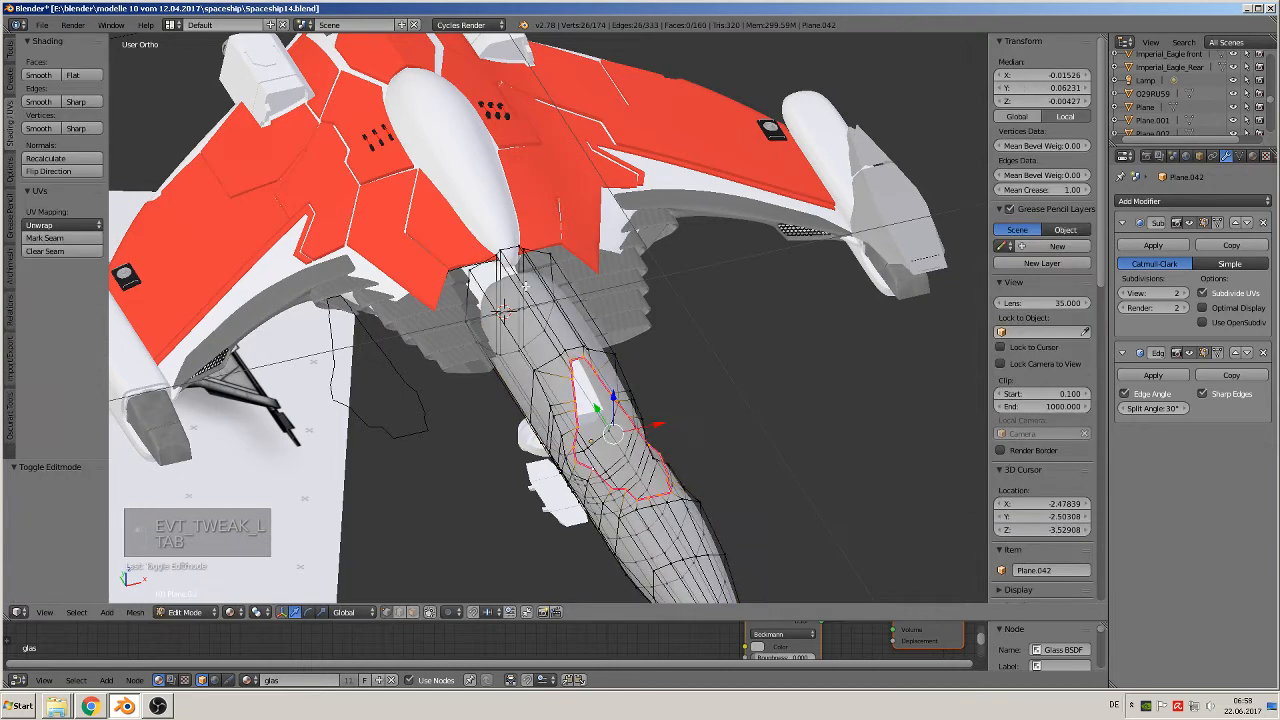
pyautogui.rightClick(505, 252)
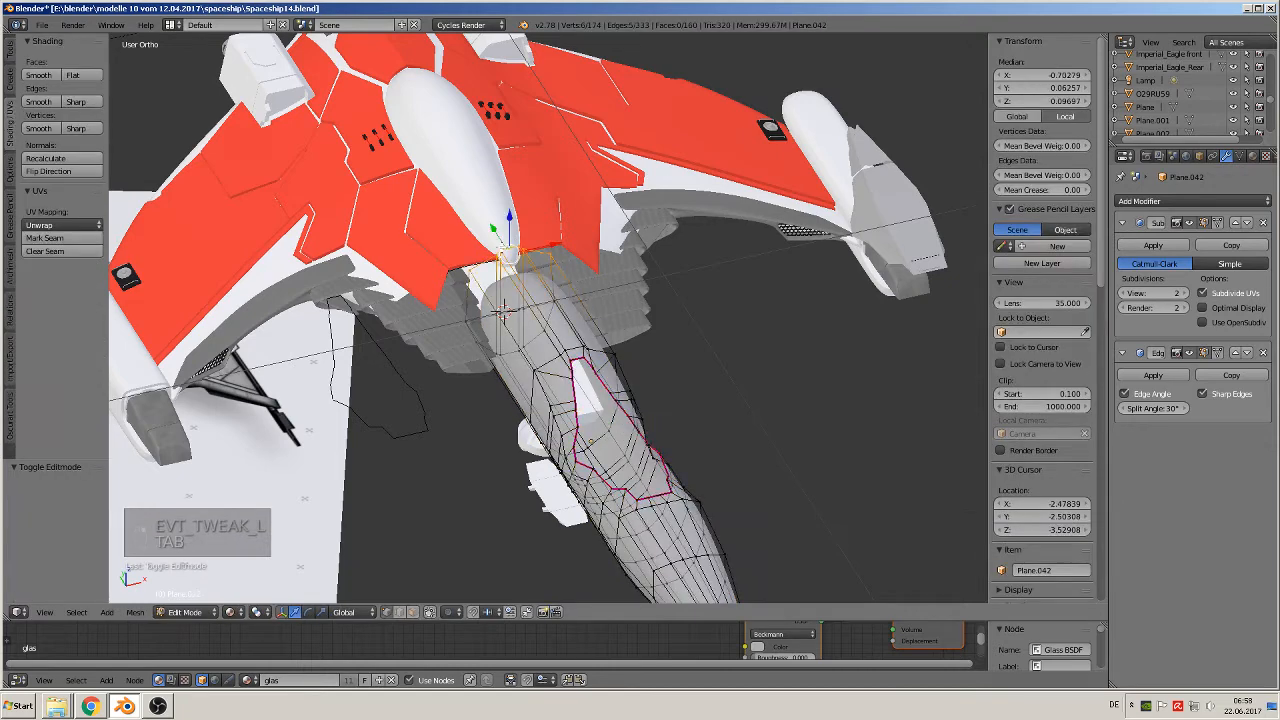
pyautogui.keyDown('alt'); pyautogui.keyDown('shift'); pyautogui.rightClick(478, 344); pyautogui.keyUp('shift'); pyautogui.keyUp('alt')
pyautogui.keyDown('alt'); pyautogui.keyDown('shift'); pyautogui.rightClick(551, 298); pyautogui.keyUp('shift'); pyautogui.keyUp('alt')
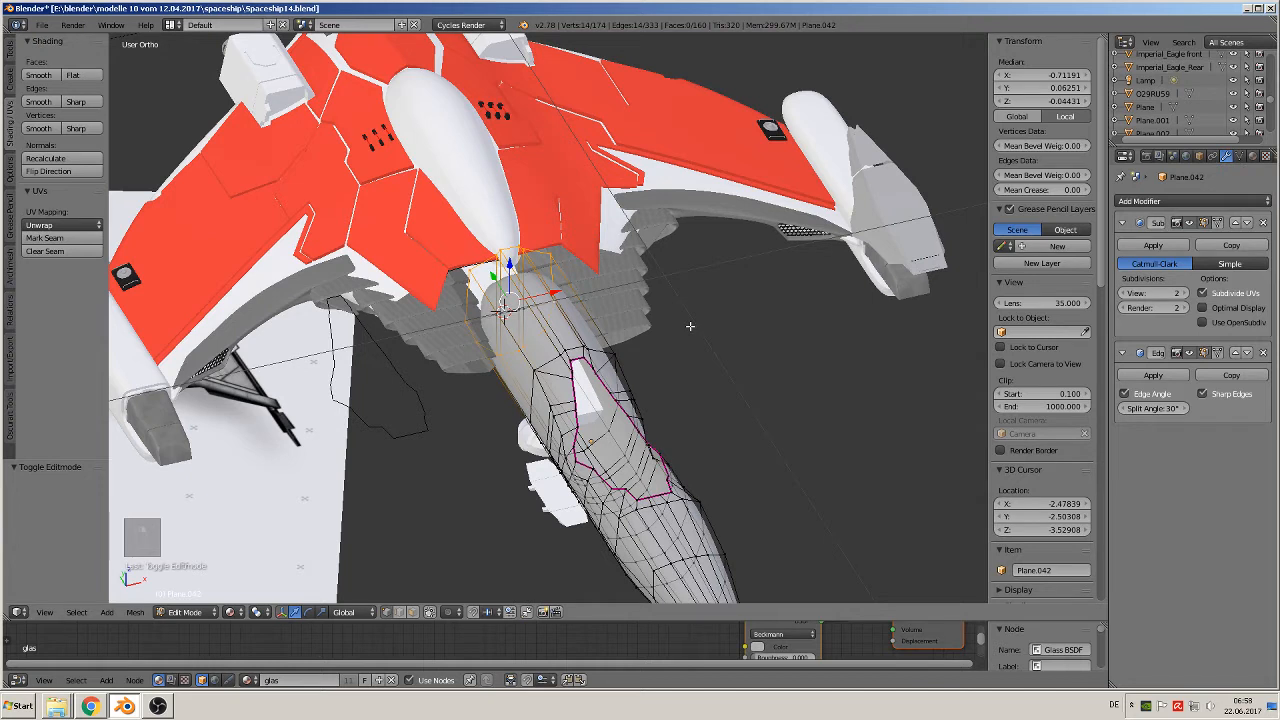
pyautogui.press('s')
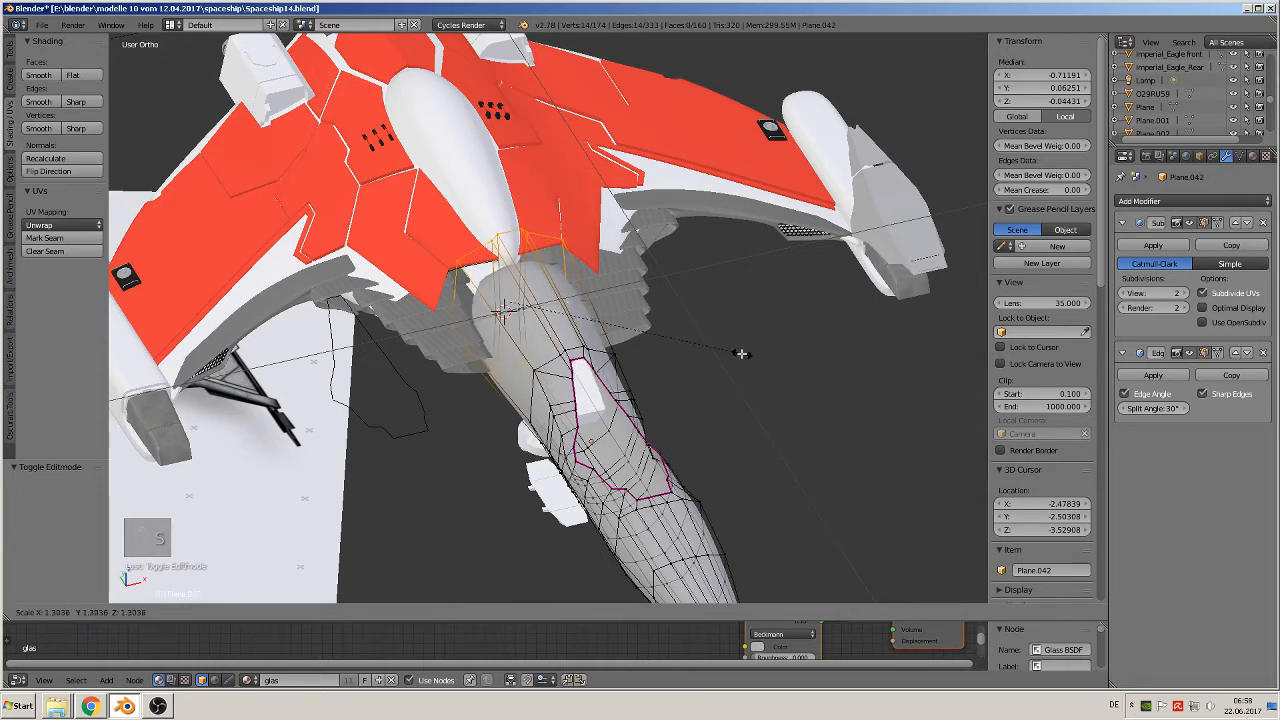
pyautogui.click(742, 353)
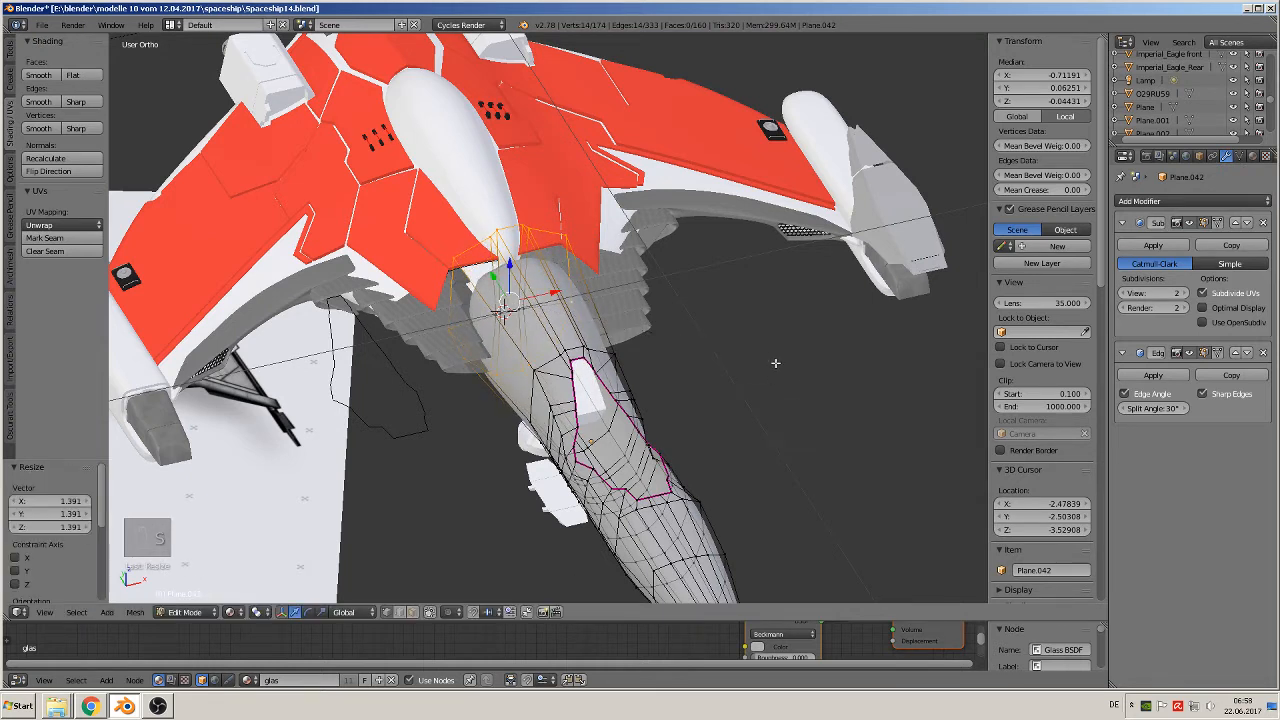
# Widen the rear edge ring further along global X to flare the body toward the hull, and return to object mode
pyautogui.press('s')
pyautogui.press('x')
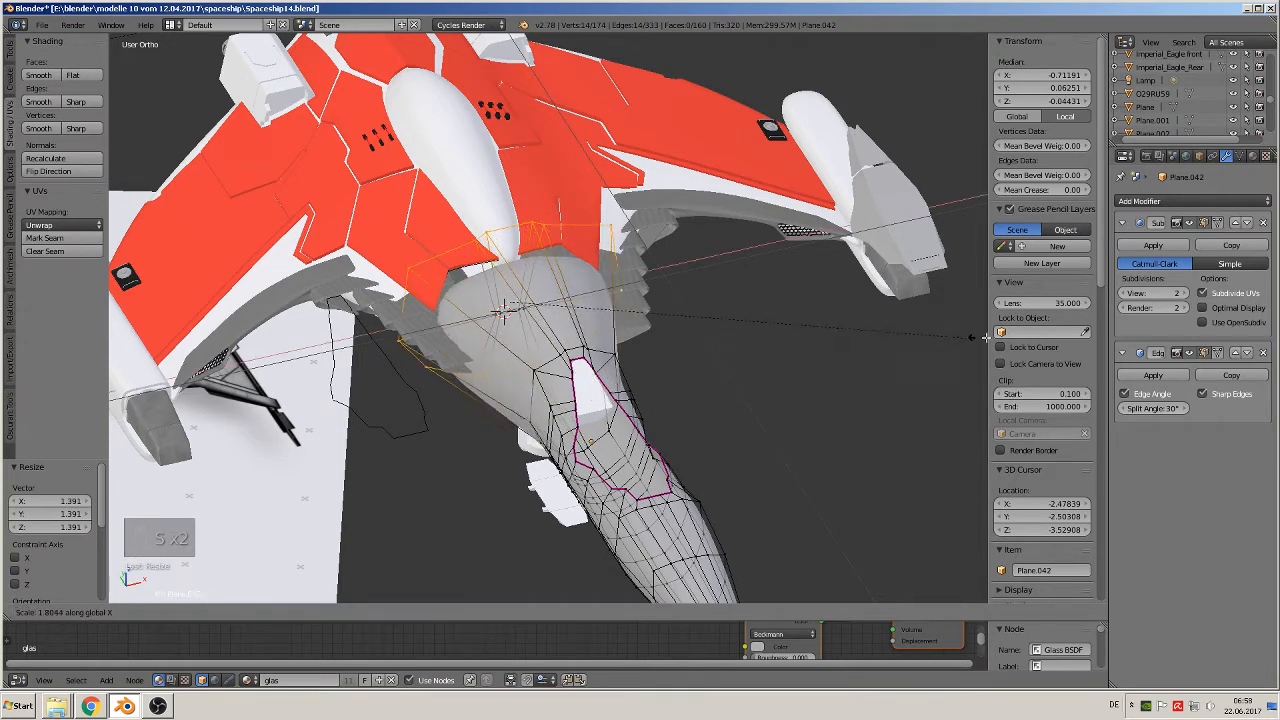
pyautogui.click(162, 331)
pyautogui.moveTo(127, 357); pyautogui.dragTo(378, 381, button='middle')
pyautogui.press('Tab')
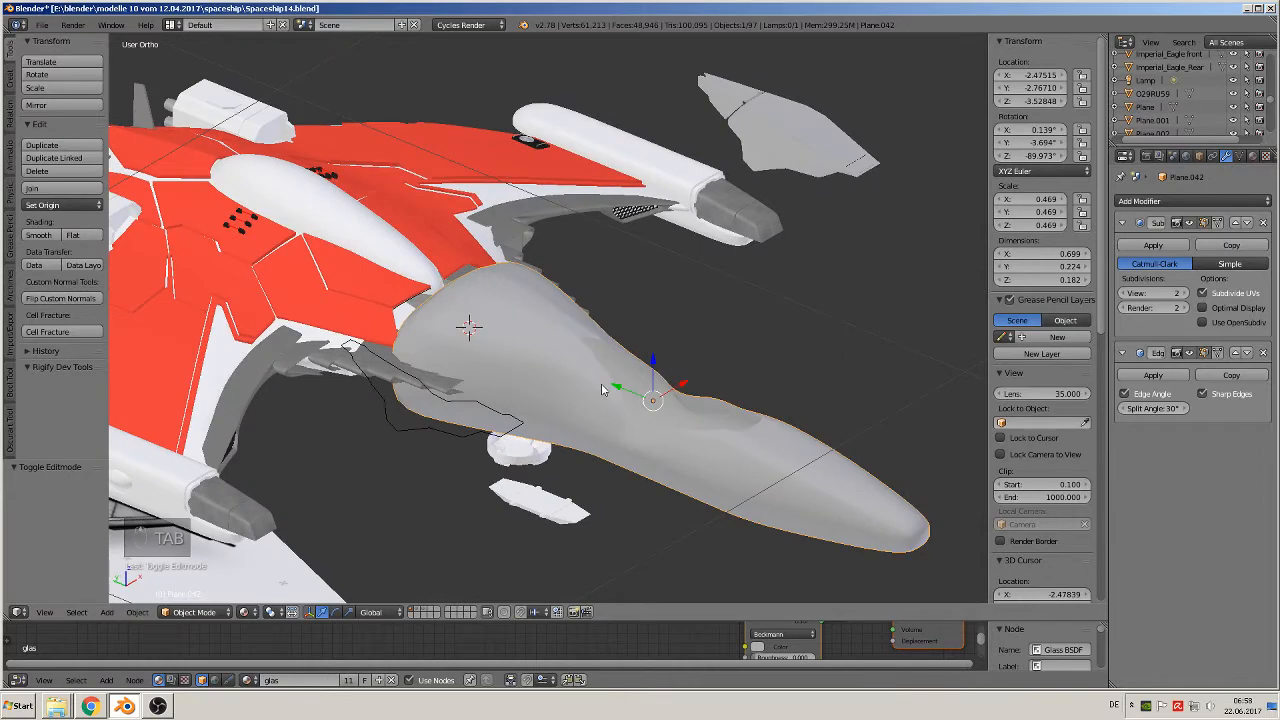
# Move the flared body about 0.033 along Y toward the hull
pyautogui.press('g')
pyautogui.press('y')
pyautogui.click(594, 376)
# In edit mode, scale the rear edge ring to 0.765 overall and widen it to 1.152 along X
pyautogui.moveTo(594, 376); pyautogui.dragTo(496, 365, button='middle')
pyautogui.press('Tab')
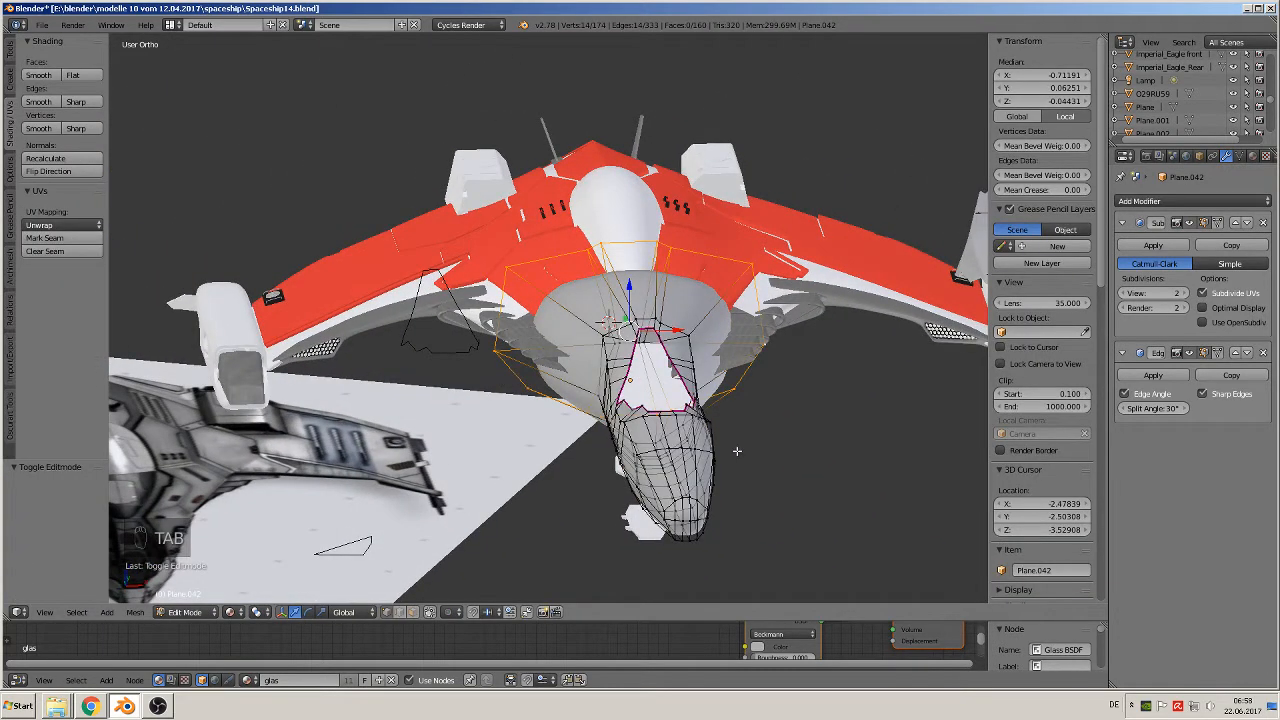
pyautogui.press('s')
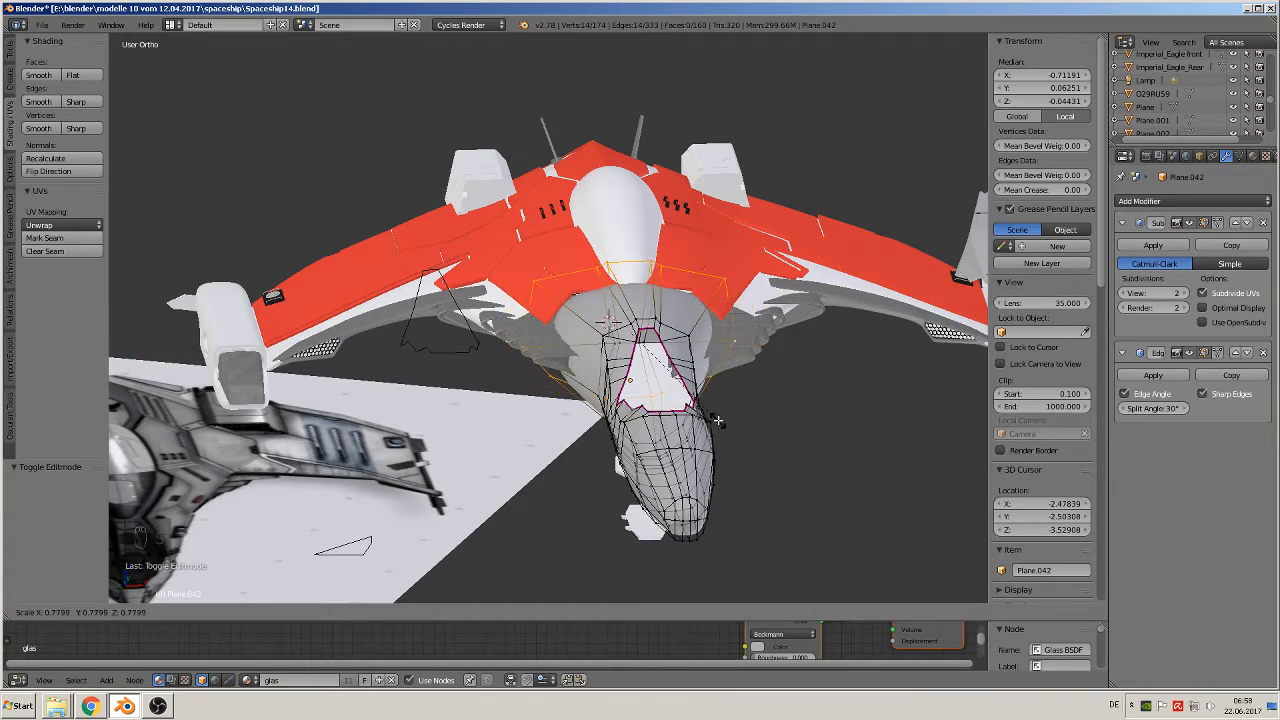
pyautogui.click(717, 417)
pyautogui.press('s')
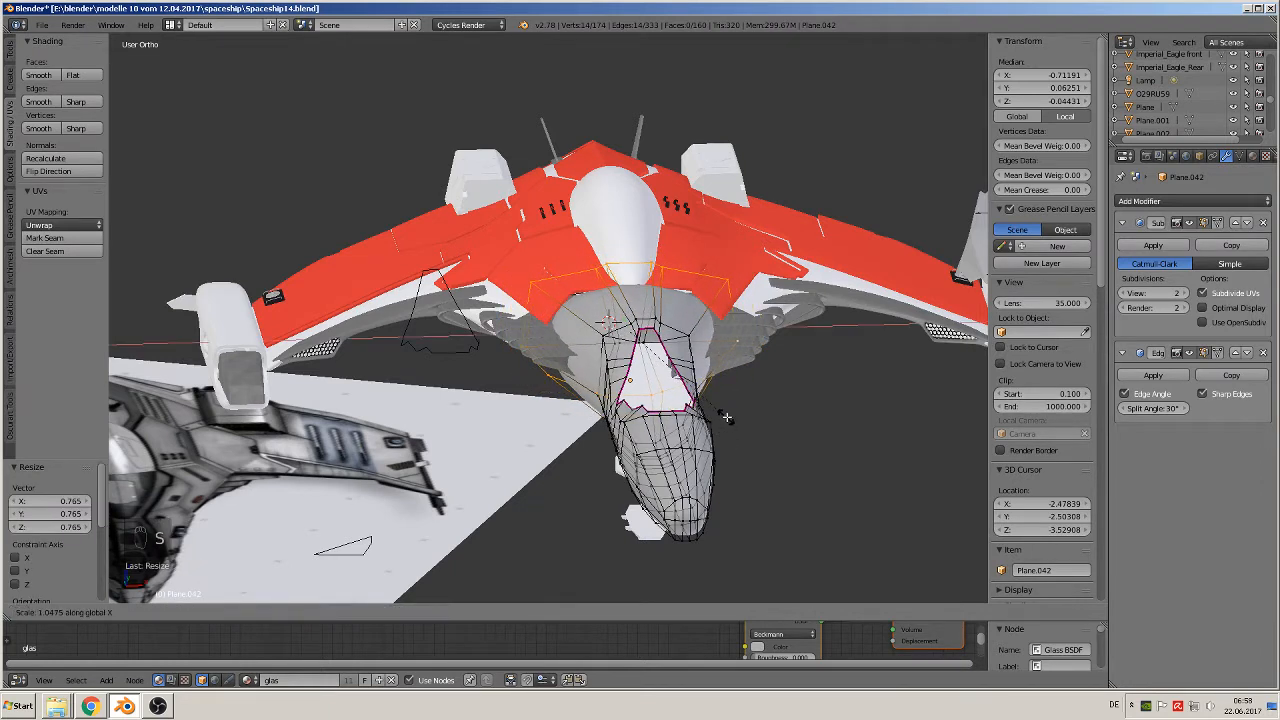
pyautogui.click(743, 417)
# Add one edge loop around the body's rear section and slide it close to the rear end
pyautogui.moveTo(743, 417); pyautogui.dragTo(901, 376, button='middle')
pyautogui.scroll(2, 844, 407)
pyautogui.scroll(2, 844, 407)
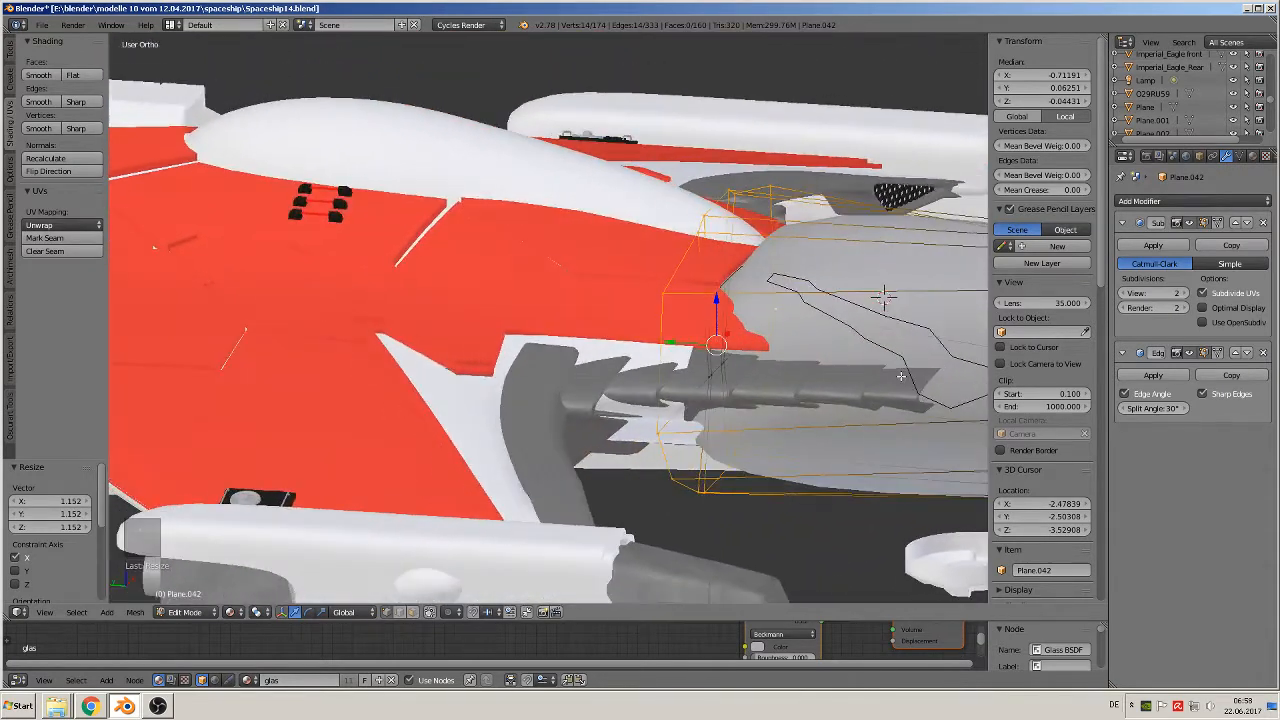
pyautogui.hotkey('ctrl', 'r')
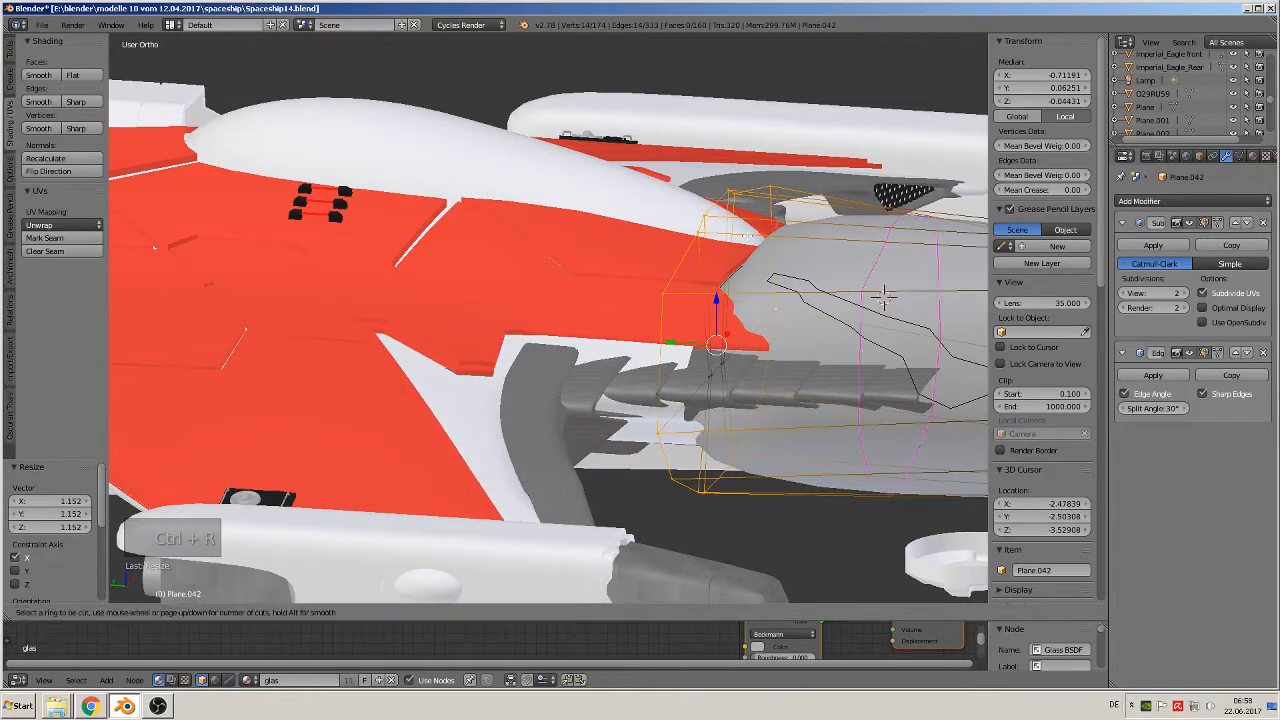
pyautogui.click(884, 296)
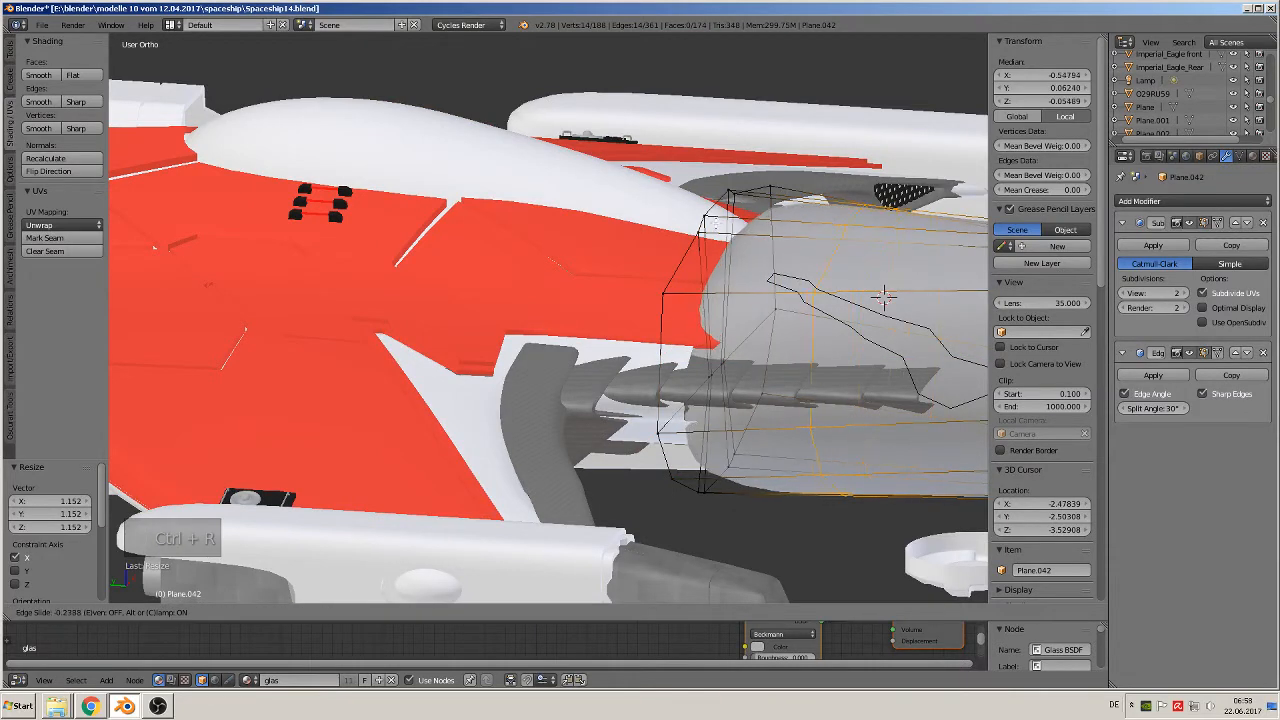
pyautogui.click(604, 200)
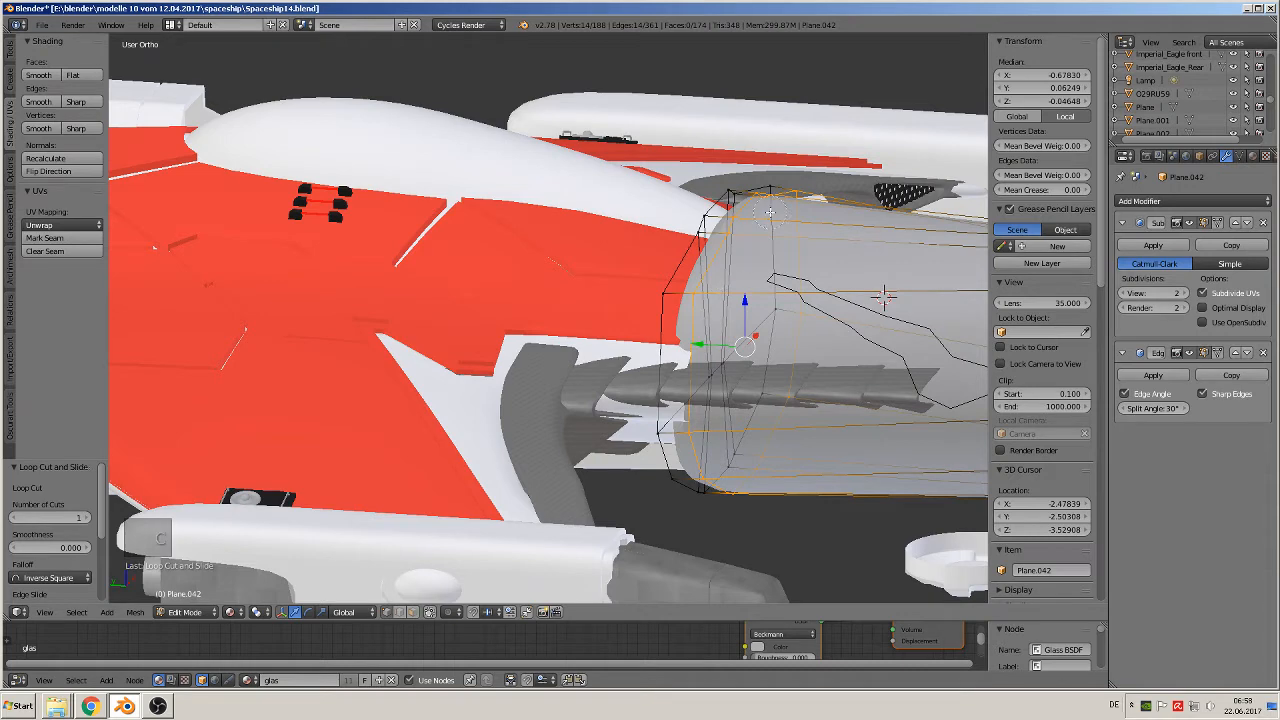
# Select the vertices of the body's rear end section, scale them to 0.743 and return to object mode
pyautogui.moveTo(771, 218); pyautogui.dragTo(742, 224)
pyautogui.moveTo(688, 382)
pyautogui.mouseDown()
pyautogui.moveTo(686, 456)
pyautogui.moveTo(750, 356)
pyautogui.moveTo(695, 316)
pyautogui.mouseUp()
pyautogui.scroll(-3, 701, 338)
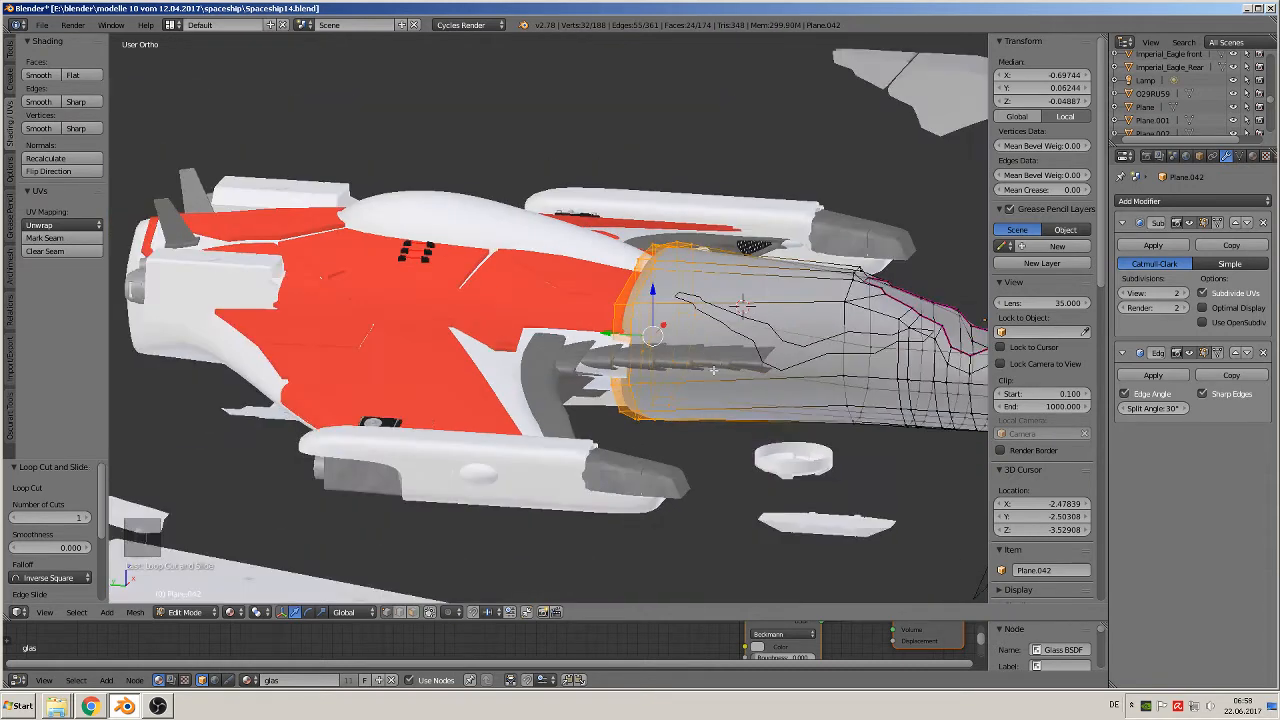
pyautogui.moveTo(714, 370); pyautogui.dragTo(666, 390, button='middle')
pyautogui.press('s')
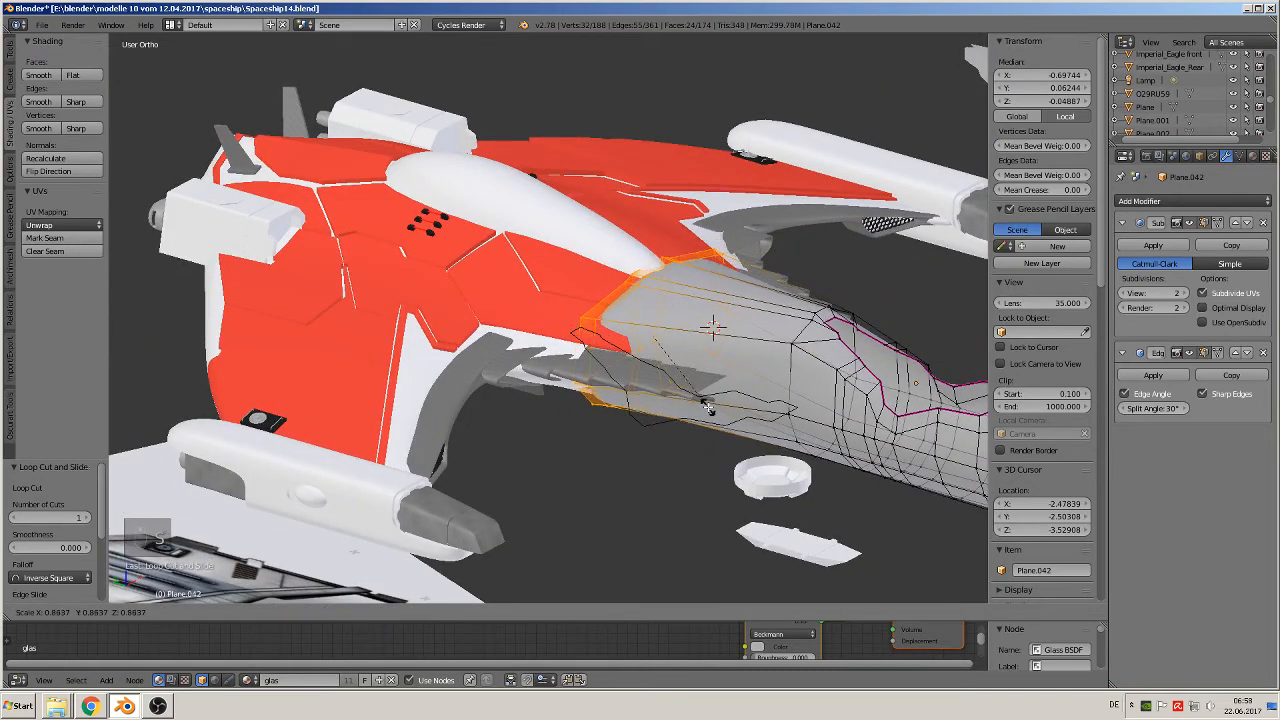
pyautogui.click(697, 400)
pyautogui.moveTo(697, 400); pyautogui.dragTo(609, 347, button='middle')
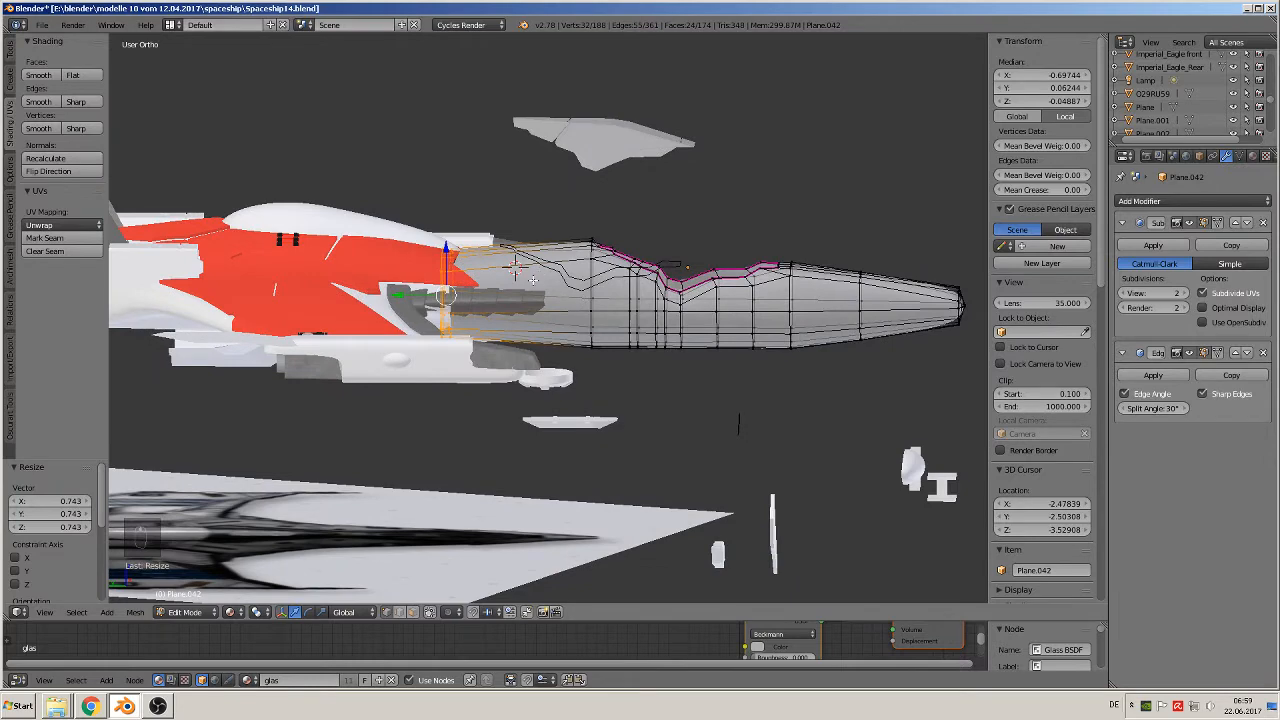
pyautogui.press('a')
pyautogui.press('Tab')
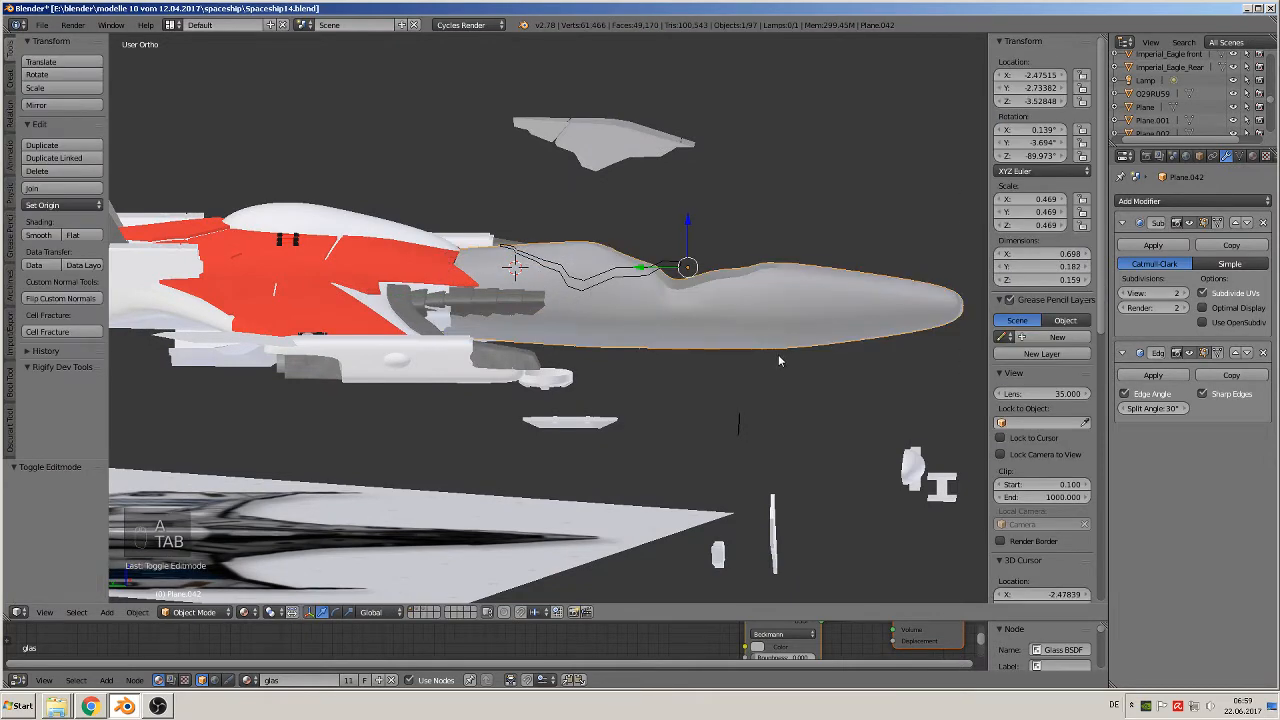
# Box-select all of the body mesh ahead of the rear section, including cockpit opening and nose, and scale it to 0.803
pyautogui.press('Tab')
pyautogui.press('a')
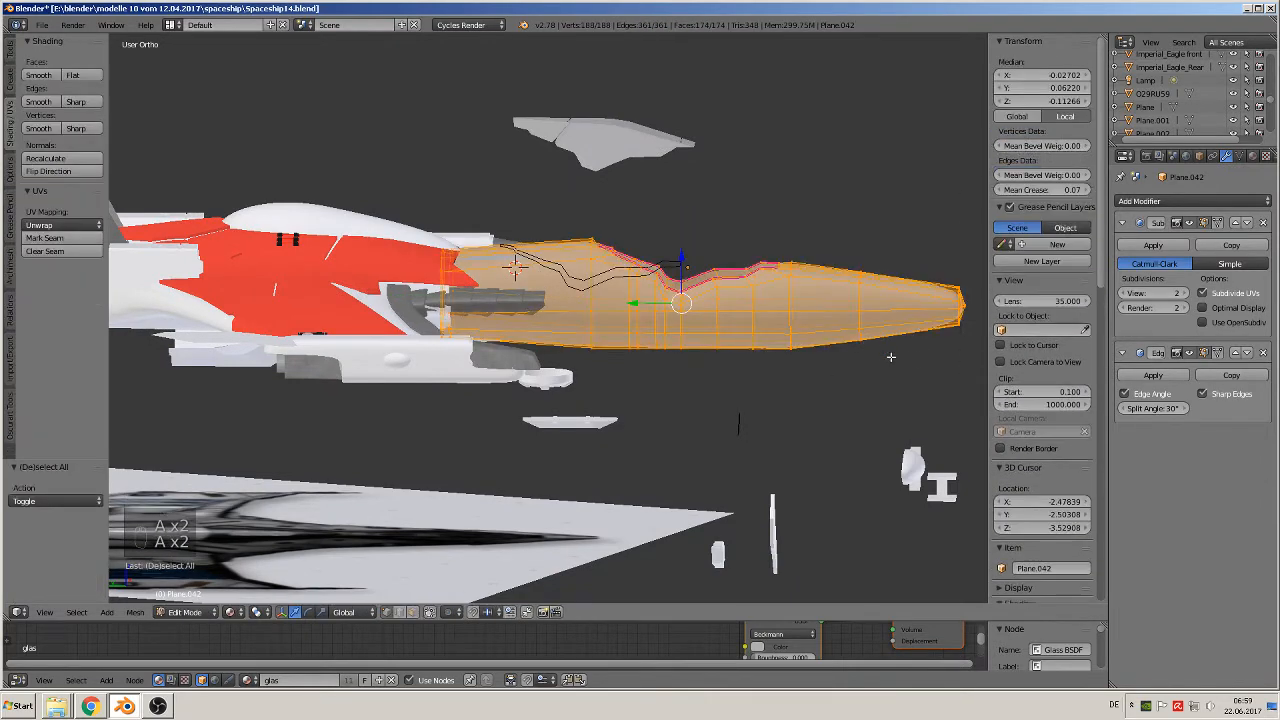
pyautogui.press('a')
pyautogui.press('b')
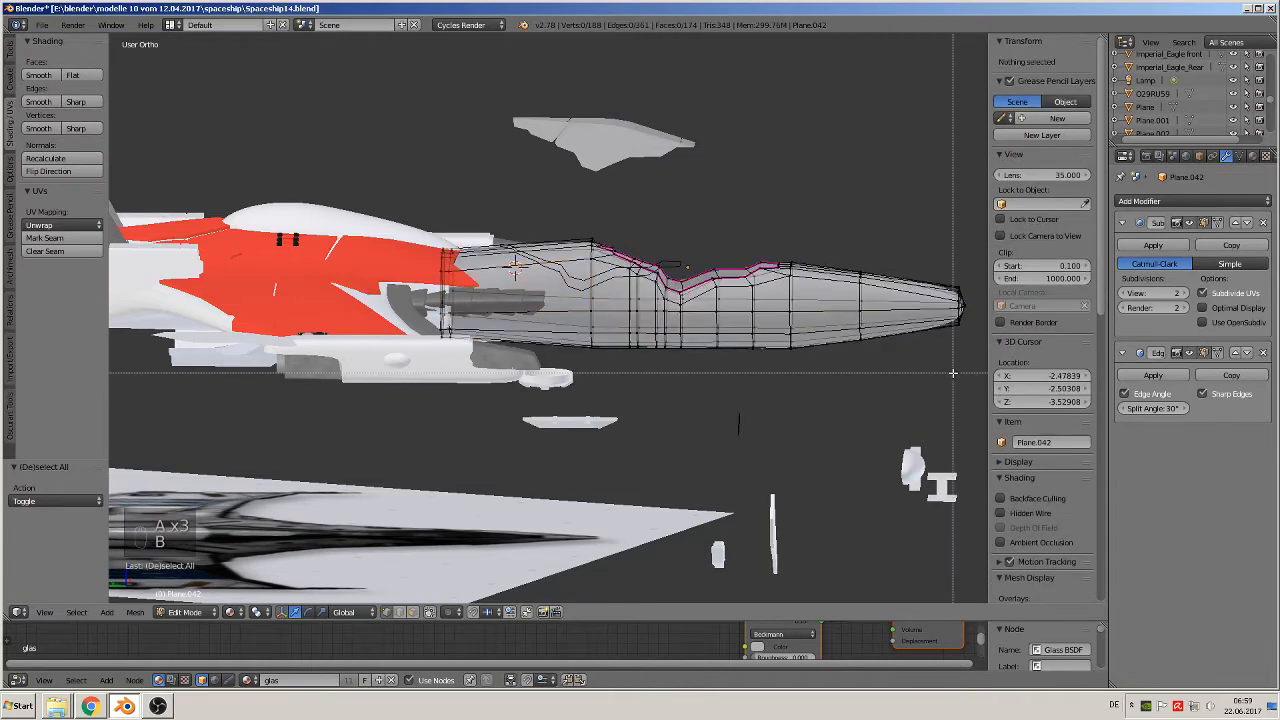
pyautogui.moveTo(973, 373); pyautogui.dragTo(575, 263)
pyautogui.press('s')
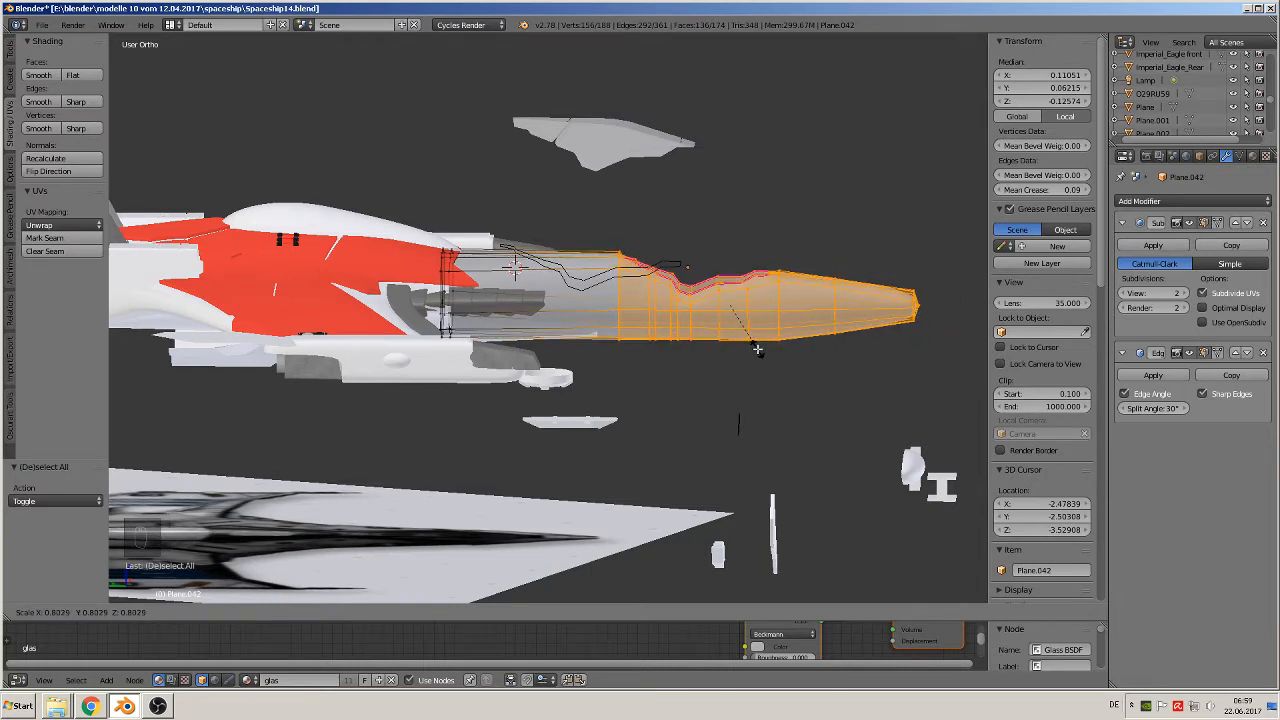
pyautogui.click(750, 342)
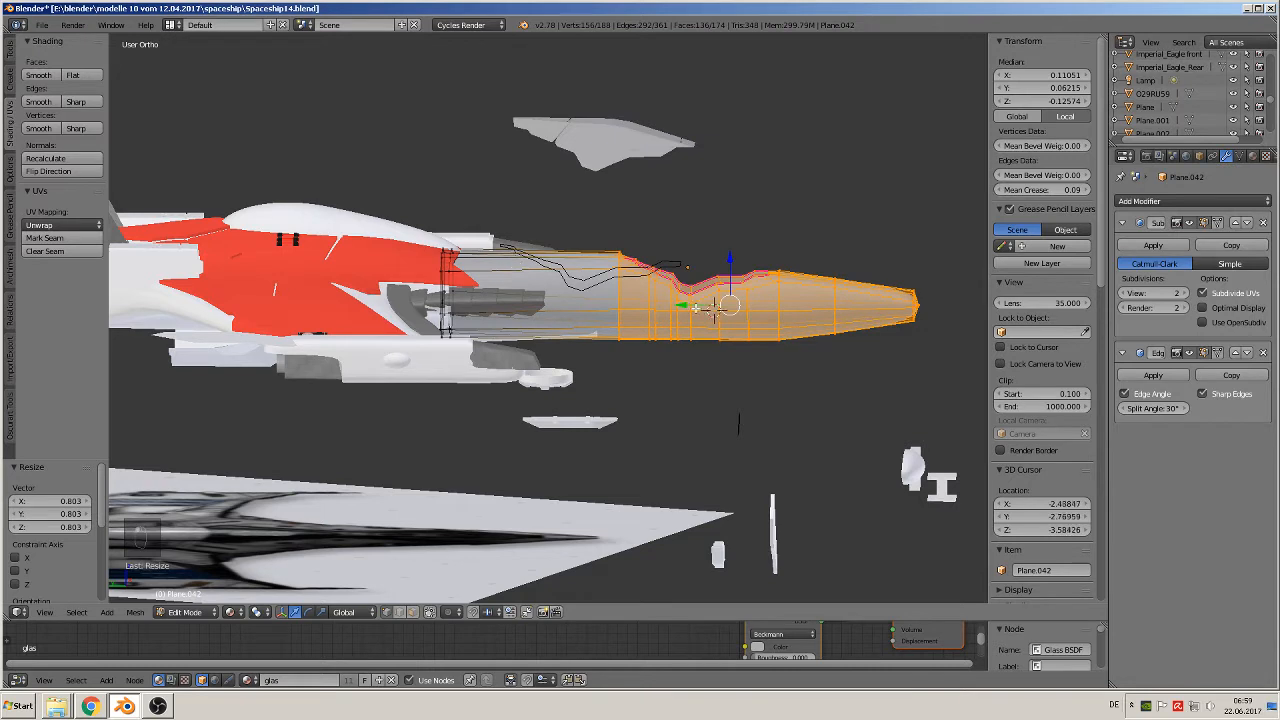
# Move the selected forward section of the body about 0.14 along Y toward the hull
pyautogui.press('g')
pyautogui.press('y')
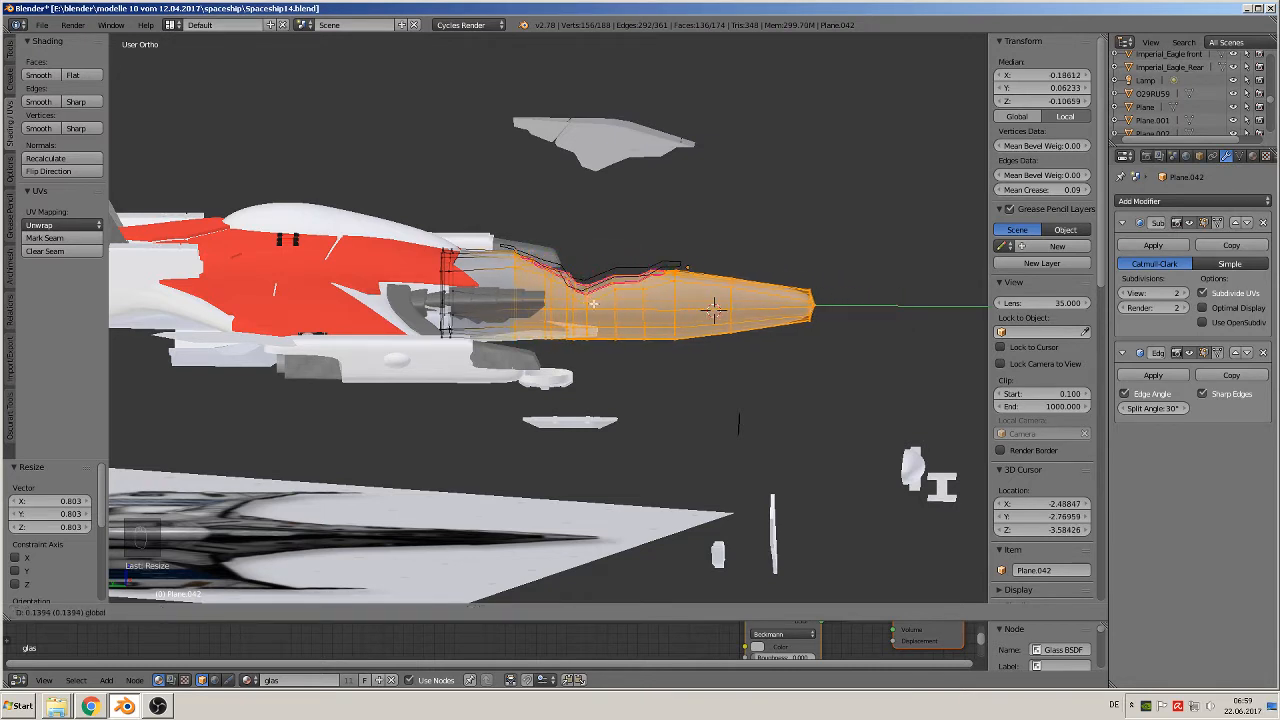
pyautogui.click(598, 301)
pyautogui.moveTo(598, 301); pyautogui.dragTo(645, 335, button='middle')
pyautogui.press('Tab')
pyautogui.press('Tab')
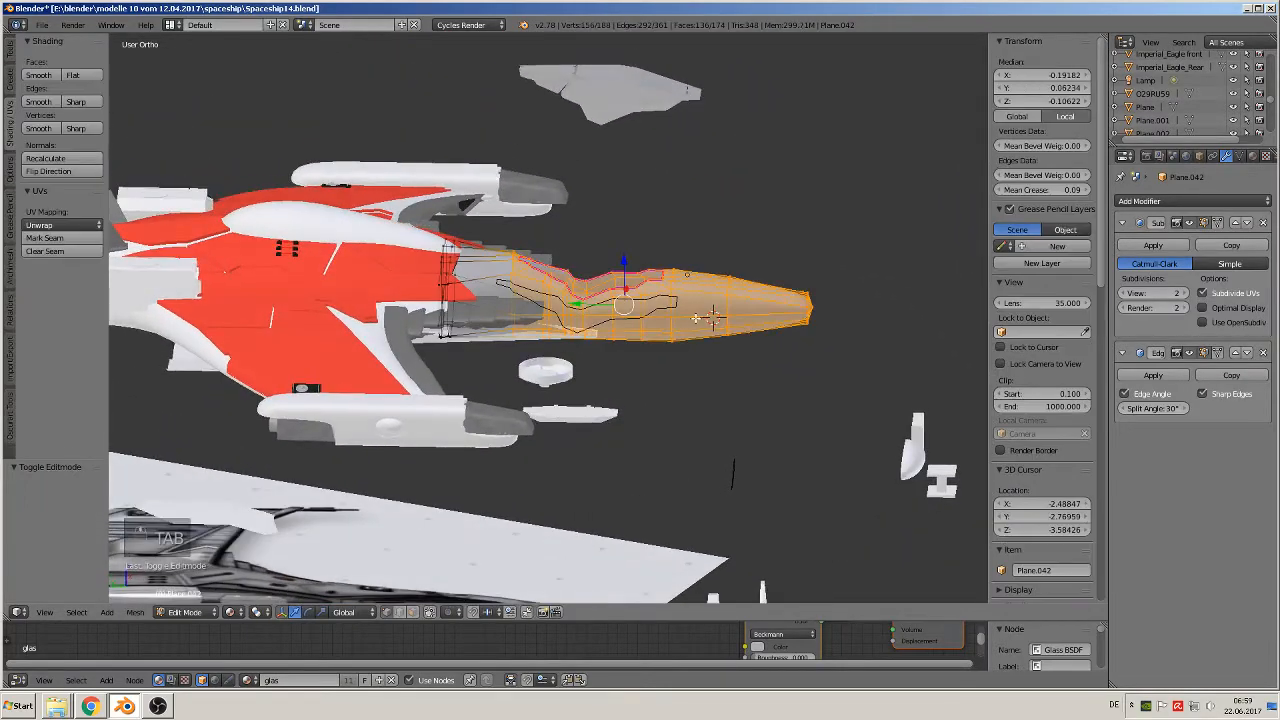
# Box-select the nose tip vertices, move them 0.034 along Y toward the cockpit and return to object mode
pyautogui.press('a')
pyautogui.press('a')
pyautogui.press('b')
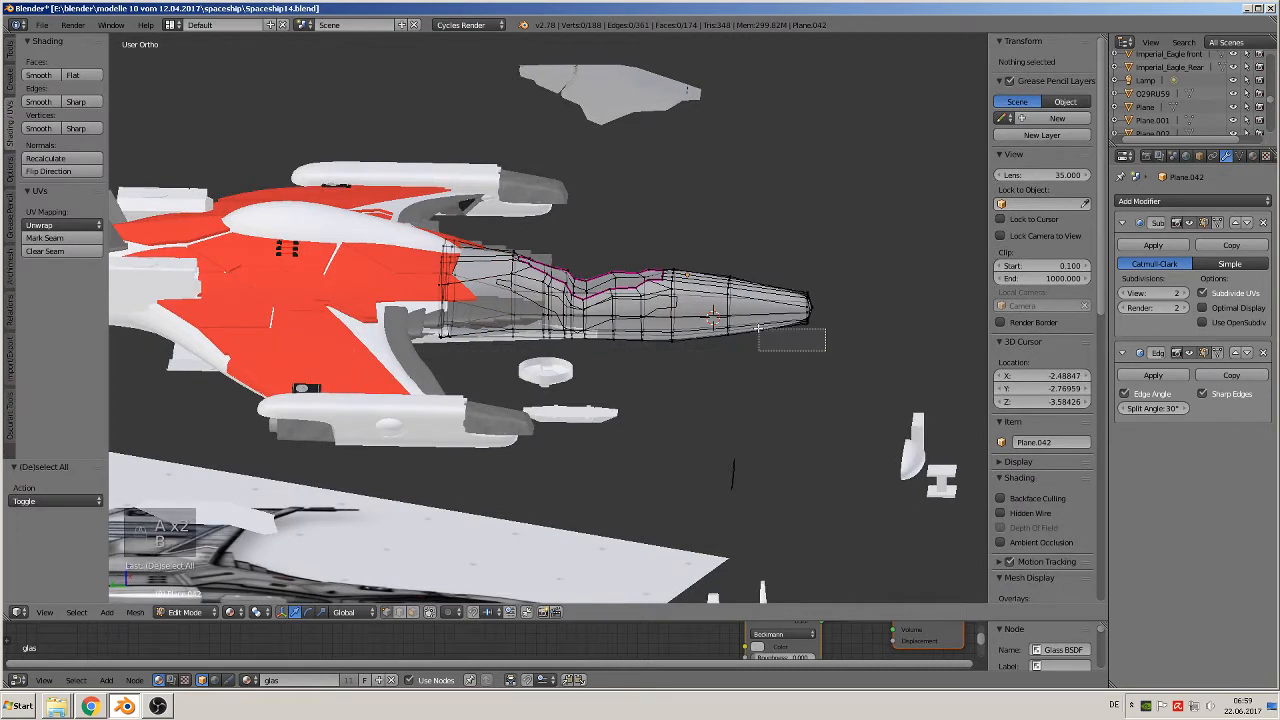
pyautogui.moveTo(829, 350); pyautogui.dragTo(708, 259)
pyautogui.press('g')
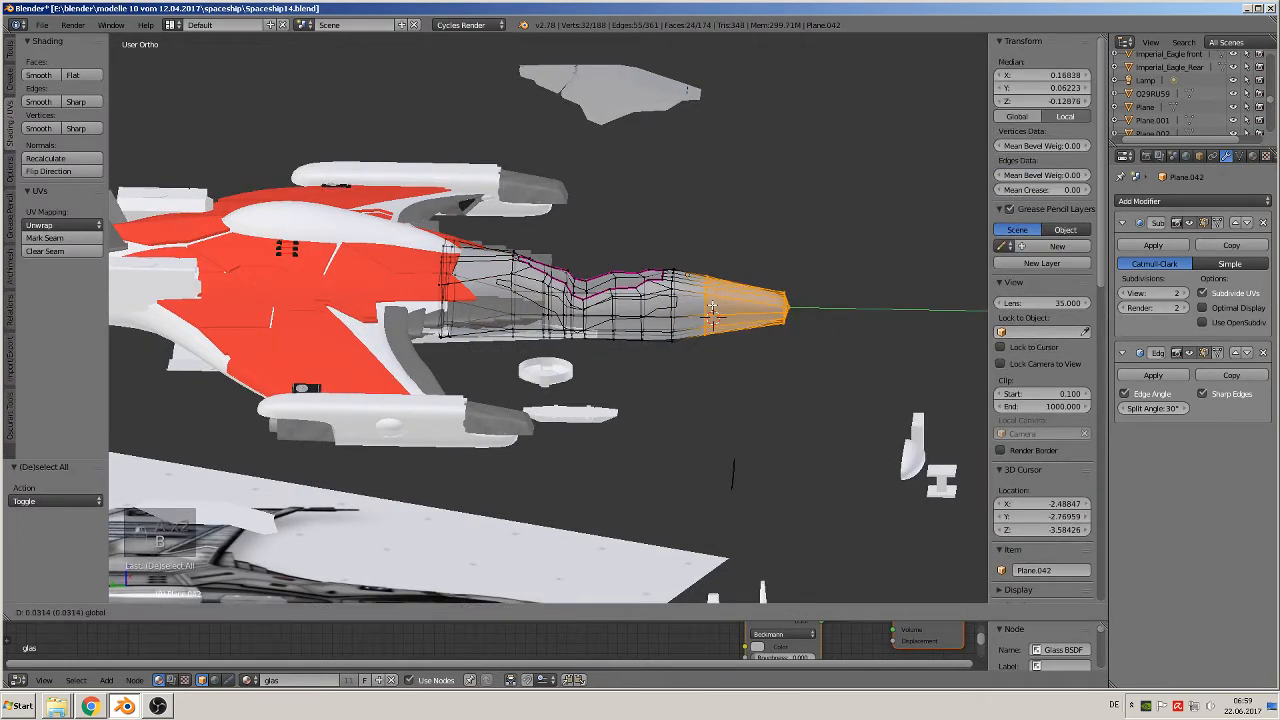
pyautogui.click(710, 310)
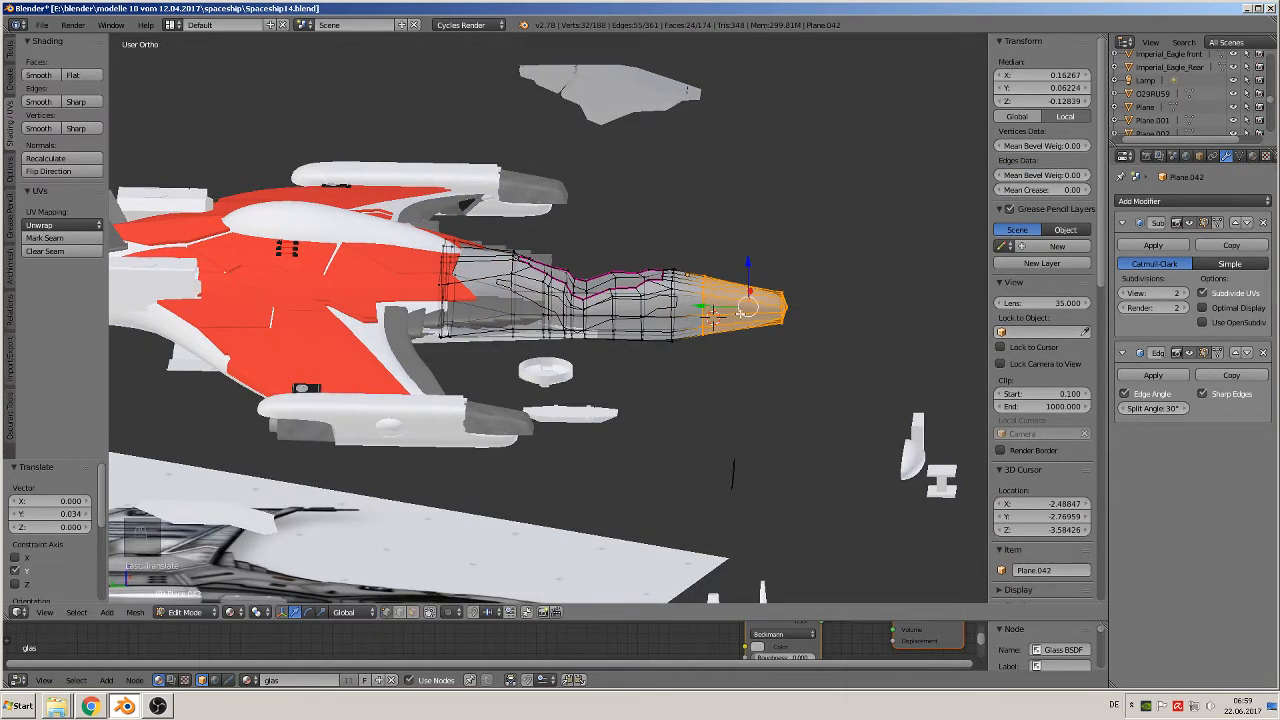
pyautogui.press('Tab')
# Select the fuselage body and move it about 0.02 forward along Y, away from the hull
pyautogui.moveTo(747, 332); pyautogui.dragTo(657, 397, button='middle')
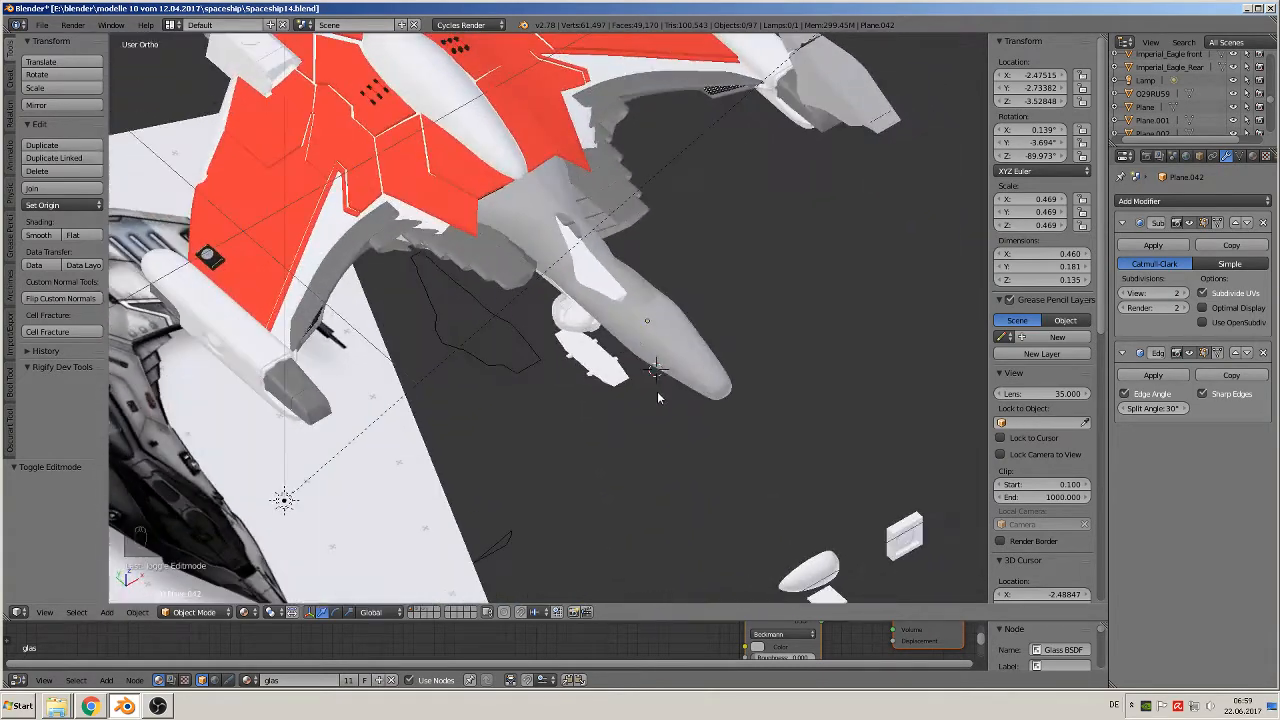
pyautogui.rightClick(586, 258)
pyautogui.press('g')
pyautogui.press('y')
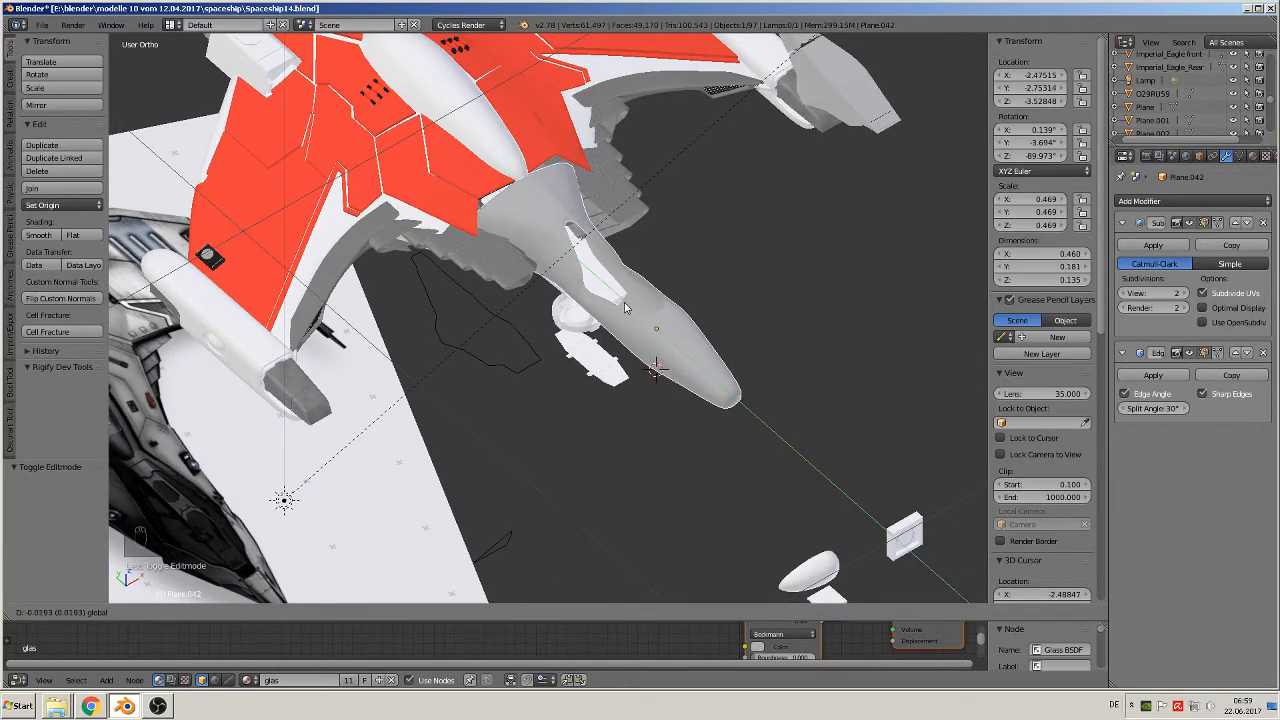
pyautogui.click(625, 307)
# In edit mode, circle-select the vertices of the body's rear end and shift them very slightly along Y
pyautogui.press('Tab')
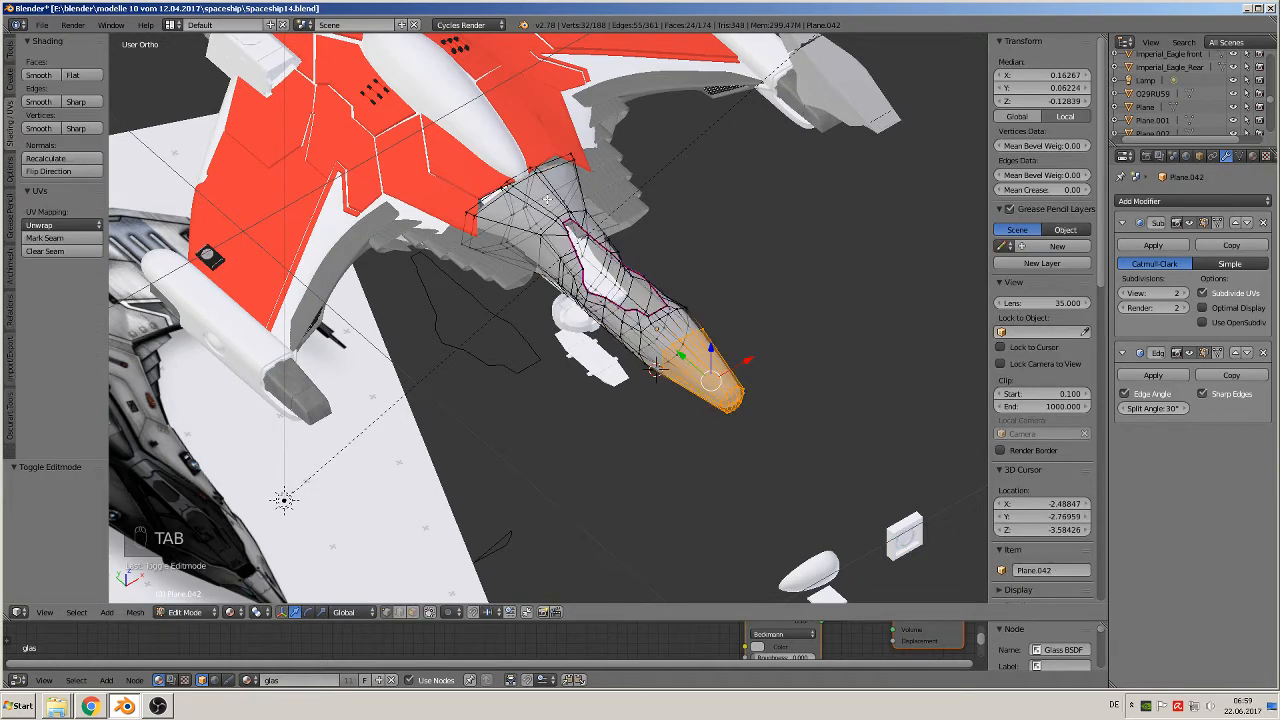
pyautogui.press('a')
pyautogui.press('a')
pyautogui.moveTo(655, 370); pyautogui.dragTo(563, 187, button='middle')
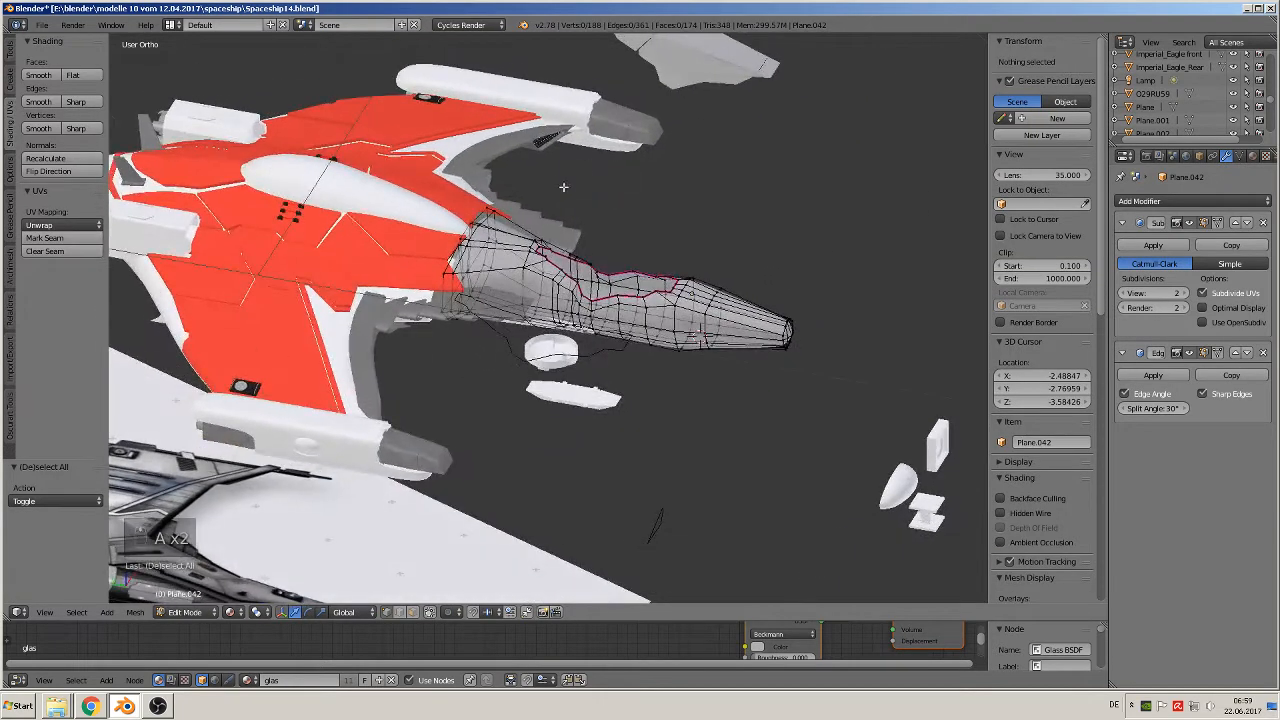
pyautogui.press('c')
pyautogui.moveTo(490, 200)
pyautogui.mouseDown()
pyautogui.moveTo(471, 212)
pyautogui.moveTo(440, 295)
pyautogui.moveTo(452, 283)
pyautogui.mouseUp()
pyautogui.moveTo(478, 310); pyautogui.dragTo(455, 289, button='middle')
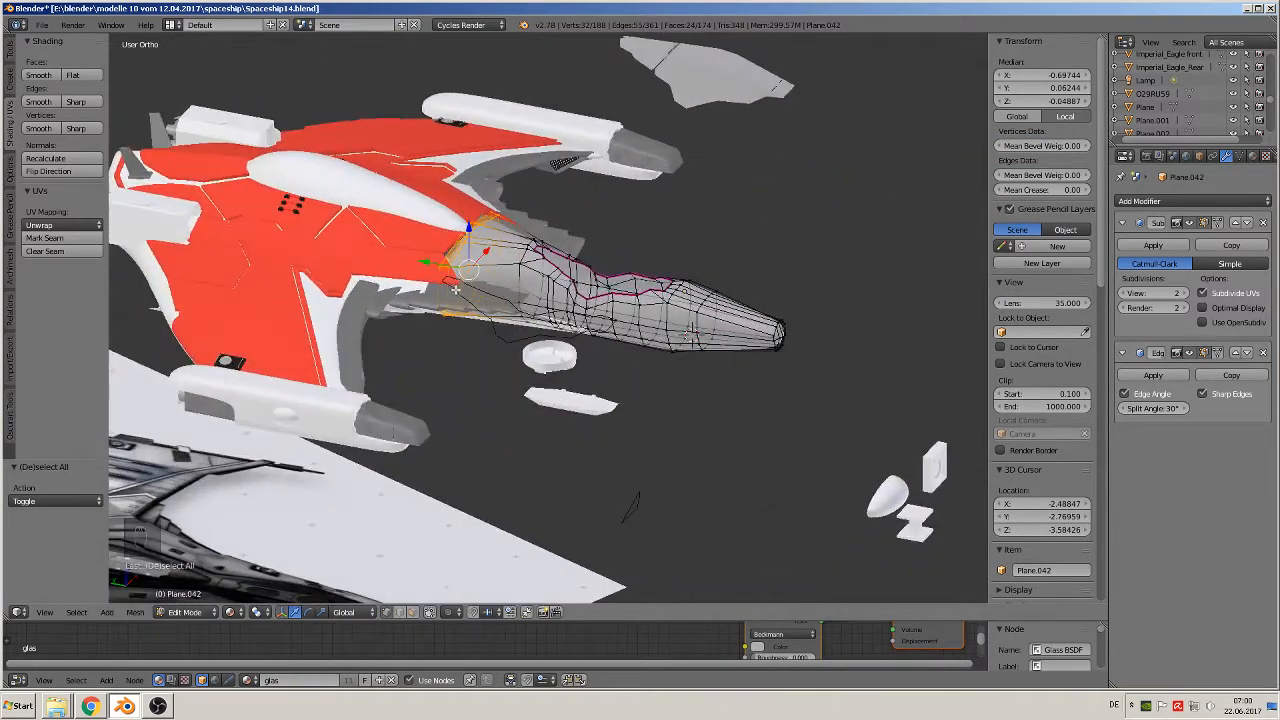
pyautogui.press('g')
pyautogui.press('y')
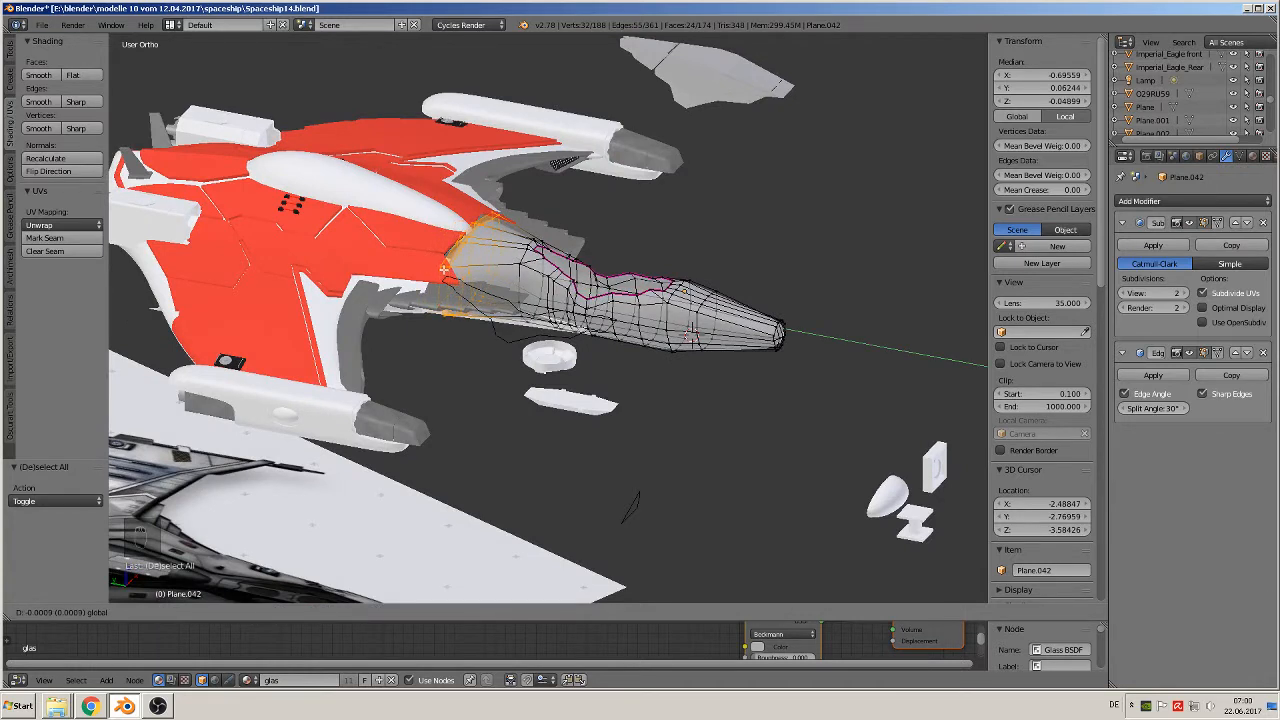
pyautogui.click(444, 270)
# Extrude the body's rear end back into the red hull and return to object mode to check the joint
pyautogui.press('e')
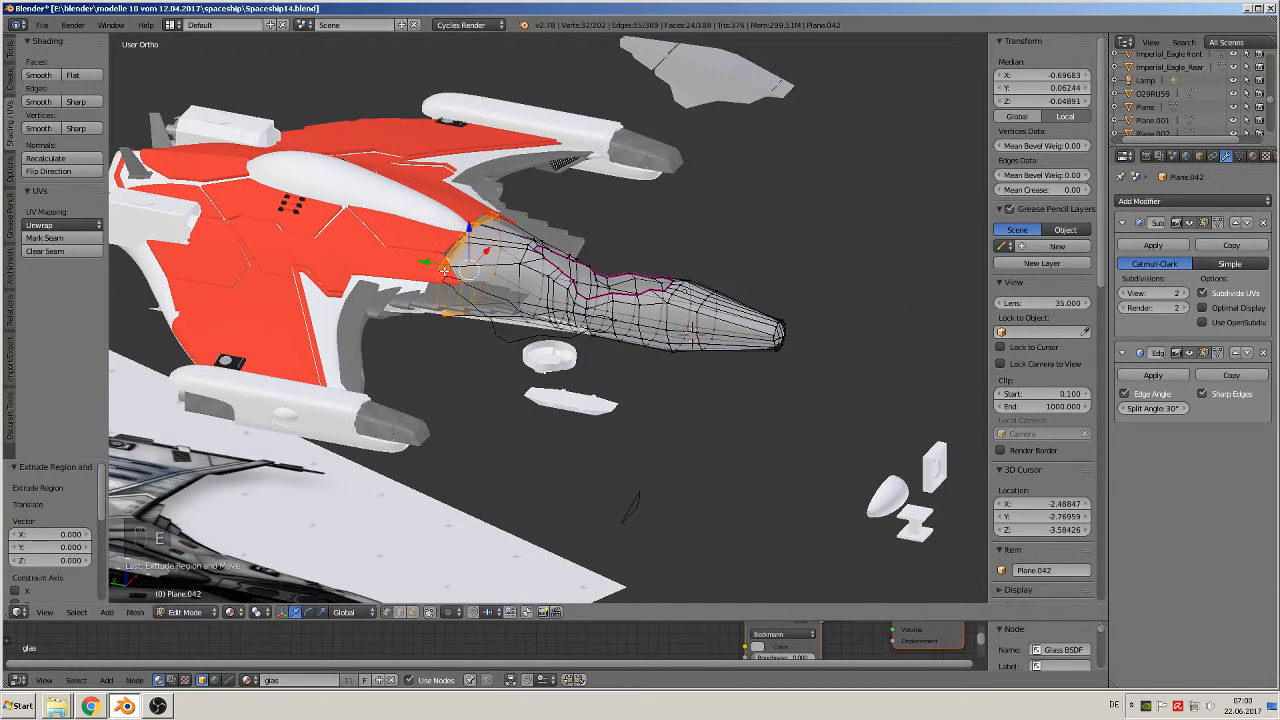
pyautogui.click(400, 254)
pyautogui.press('Tab')
pyautogui.moveTo(400, 254)
pyautogui.mouseDown(button='middle')
pyautogui.moveTo(368, 265)
pyautogui.moveTo(389, 276)
pyautogui.mouseUp(button='middle')
pyautogui.scroll(2, 445, 290)
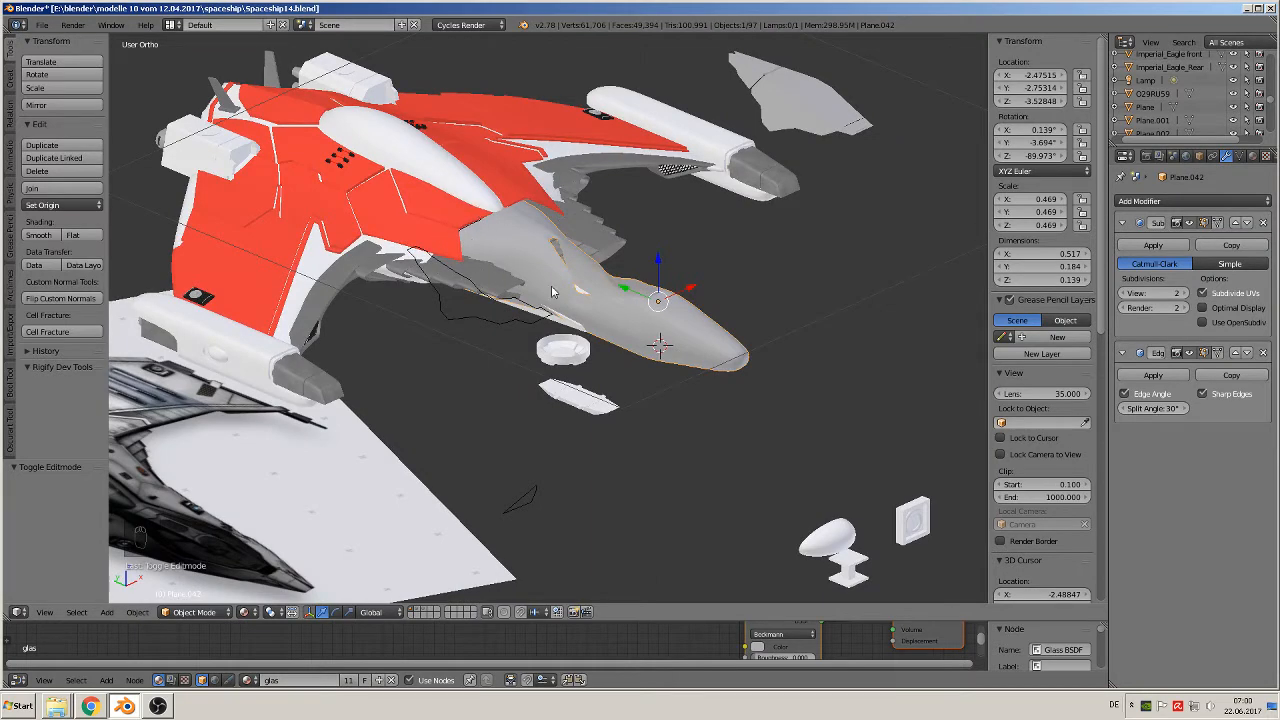
pyautogui.scroll(-4, 551, 291)
pyautogui.scroll(3, 545, 305)
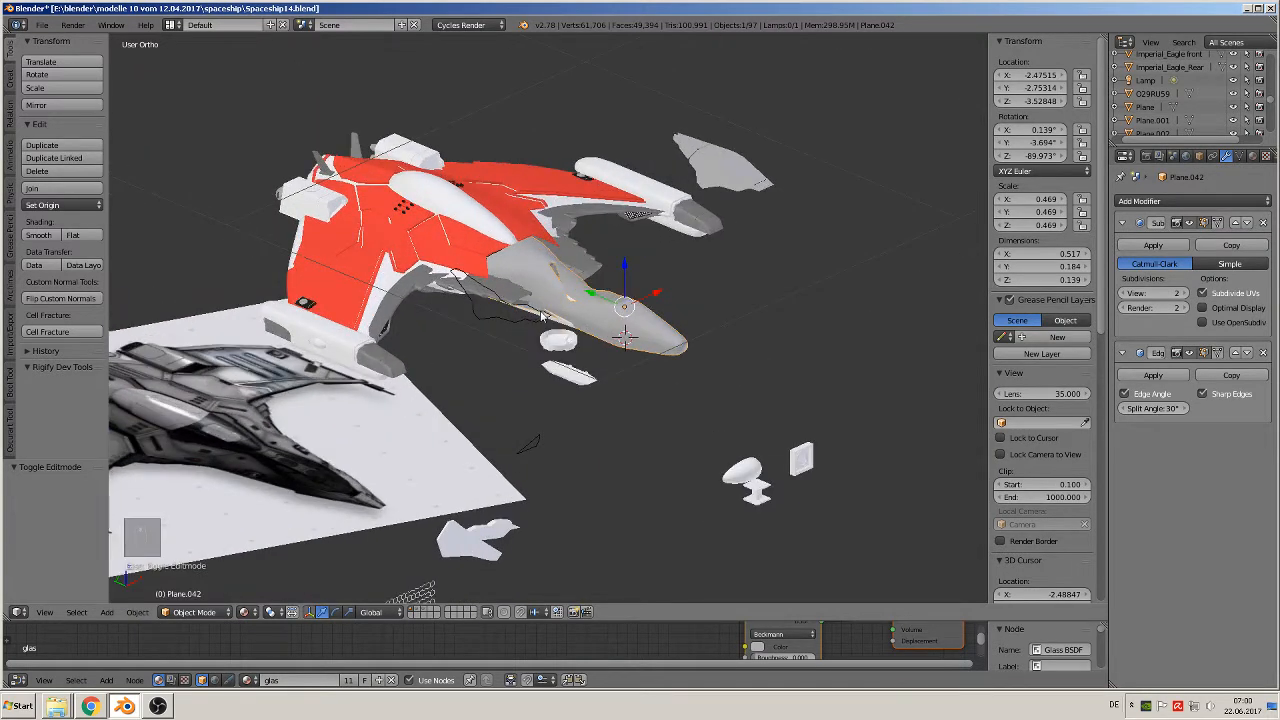
pyautogui.scroll(2, 540, 316)
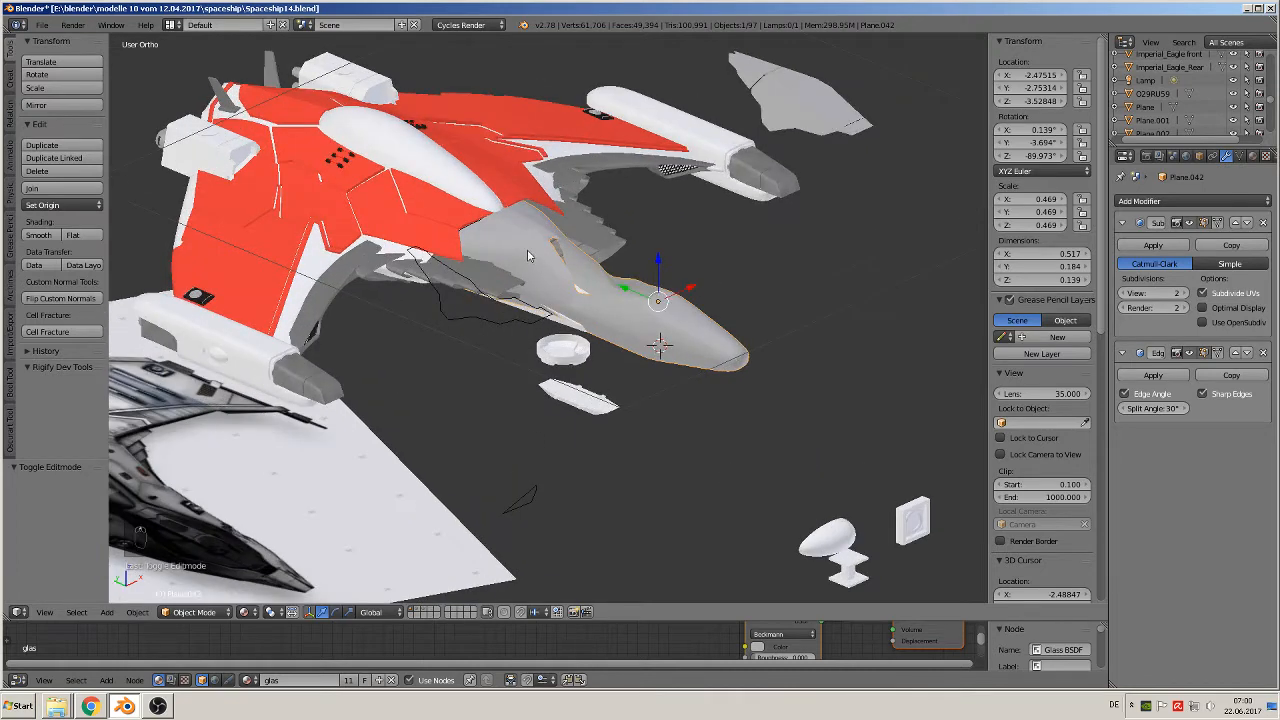
# Reselect the fuselage body and slide it about 0.041 along Y toward the hull
pyautogui.rightClick(525, 243)
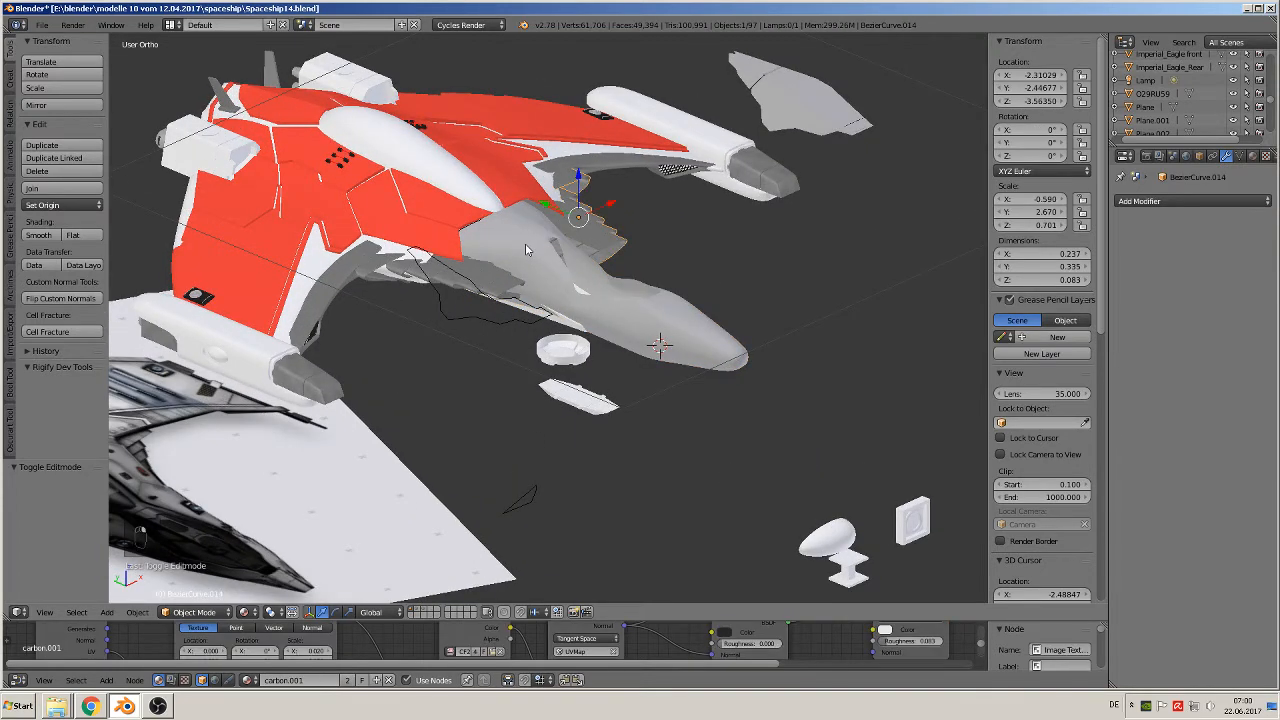
pyautogui.moveTo(542, 257); pyautogui.dragTo(607, 241, button='middle')
pyautogui.rightClick(604, 238)
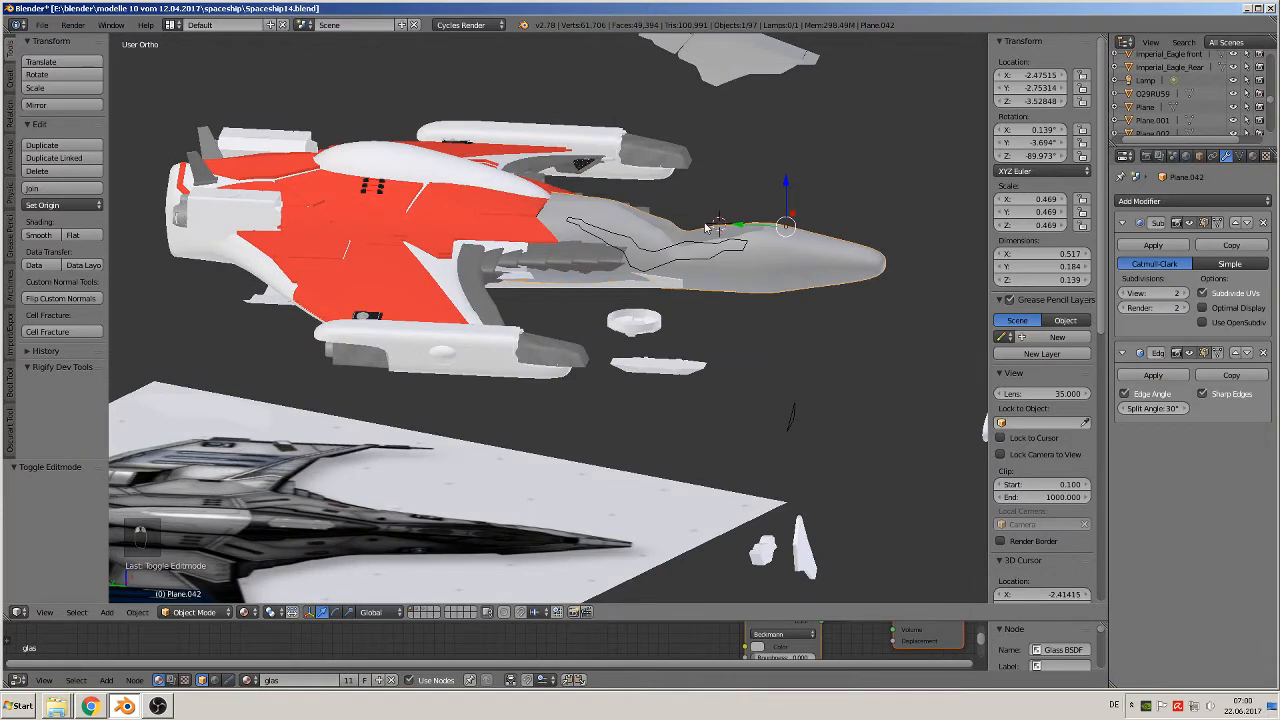
pyautogui.moveTo(735, 228); pyautogui.dragTo(705, 228)
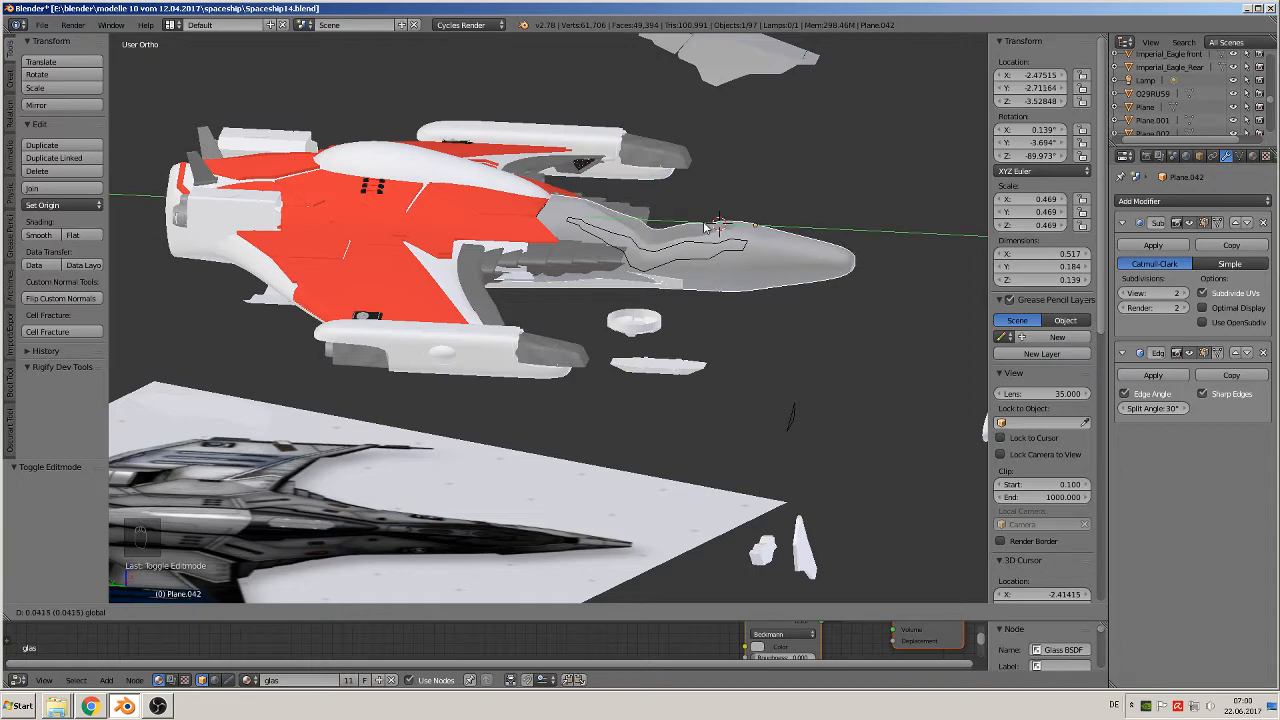
pyautogui.click(705, 228)
# Try scaling the edge loop between the cockpit opening and the hull by 1.853 and by 0.780
pyautogui.moveTo(705, 228); pyautogui.dragTo(750, 247, button='middle')
pyautogui.press('Tab')
pyautogui.keyDown('alt'); pyautogui.rightClick(668, 209); pyautogui.keyUp('alt')
pyautogui.press('s')
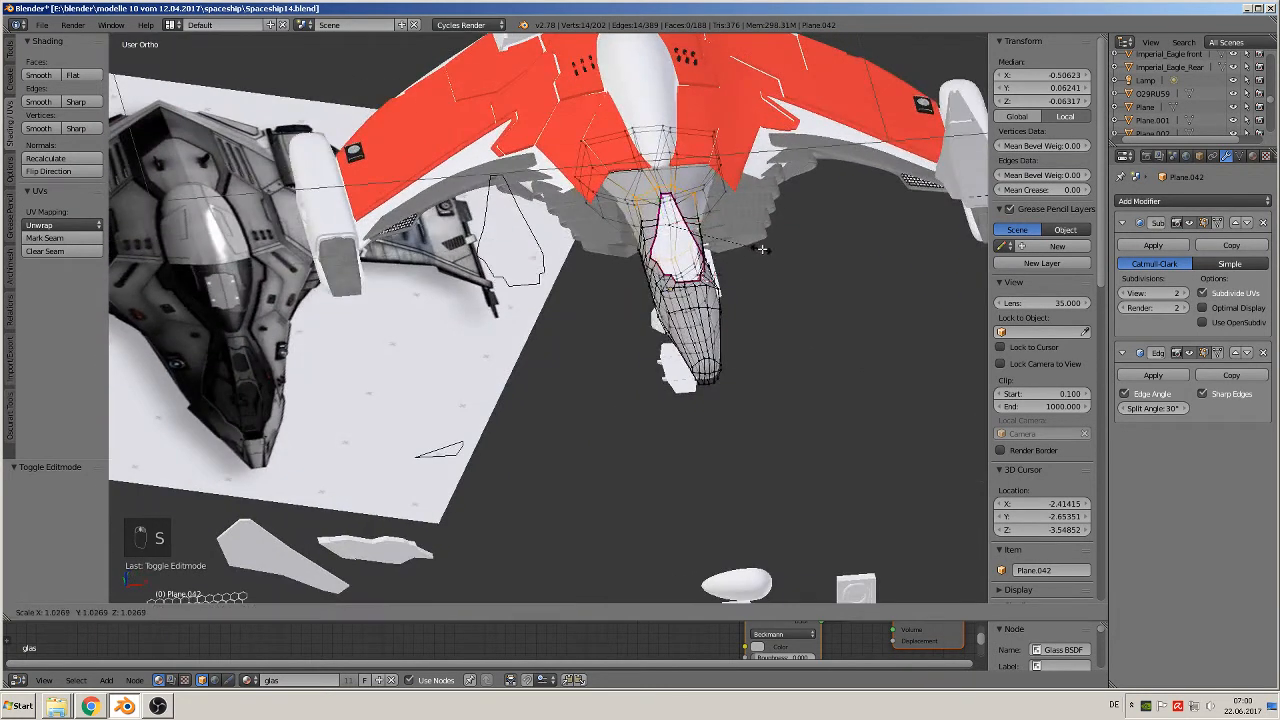
pyautogui.click(840, 252)
pyautogui.moveTo(821, 243); pyautogui.dragTo(808, 210, button='middle')
pyautogui.press('s')
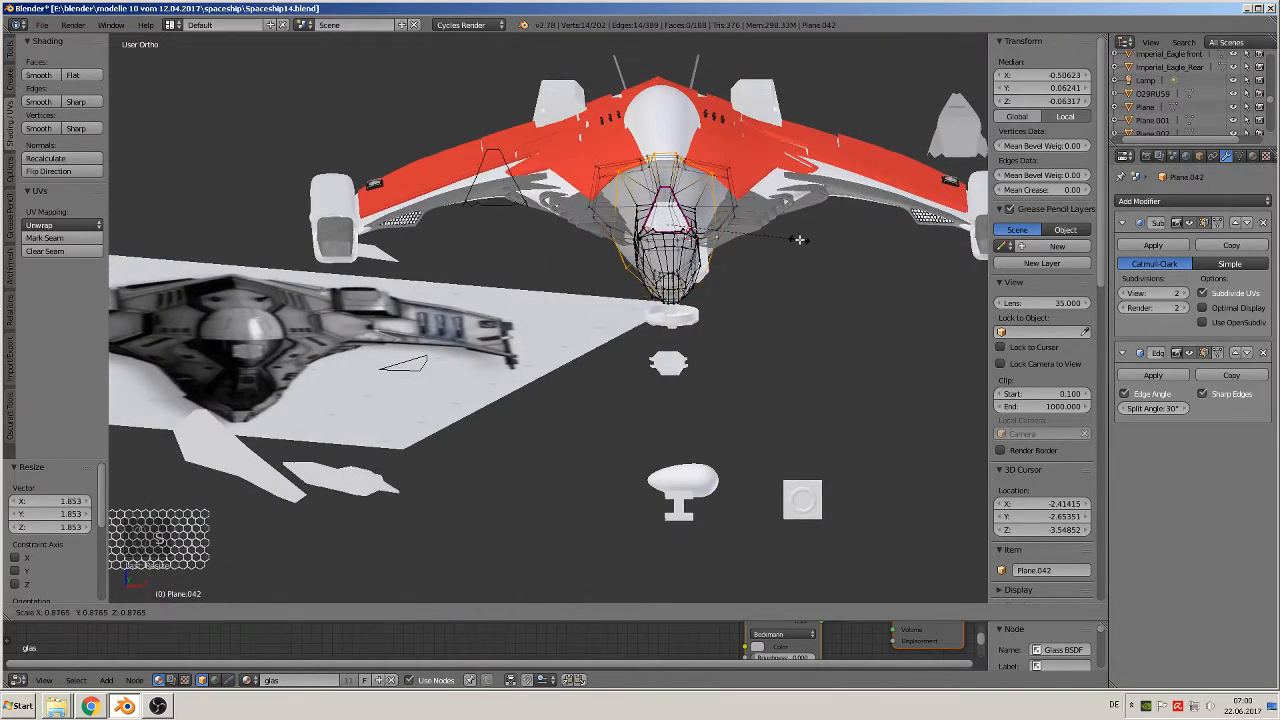
pyautogui.click(785, 228)
# Try widening the same edge loop about 1.5 along X, return to object mode and undo the loop scaling
pyautogui.press('s')
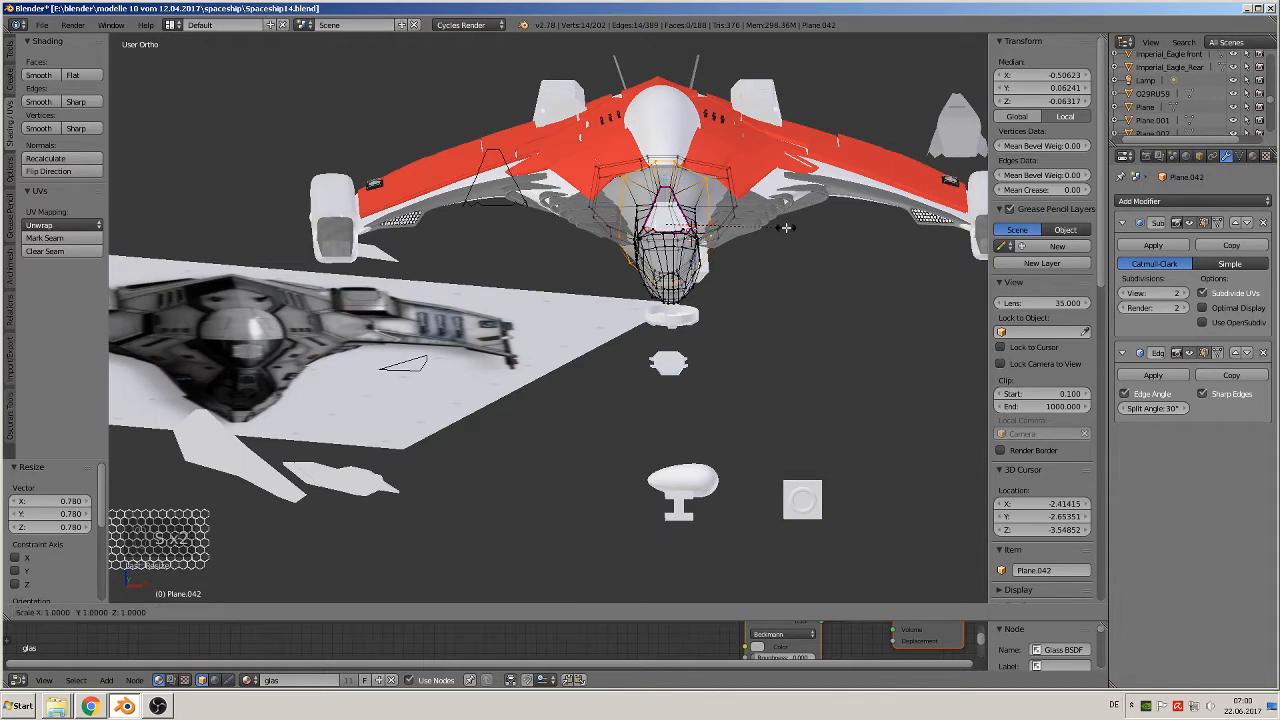
pyautogui.press('x')
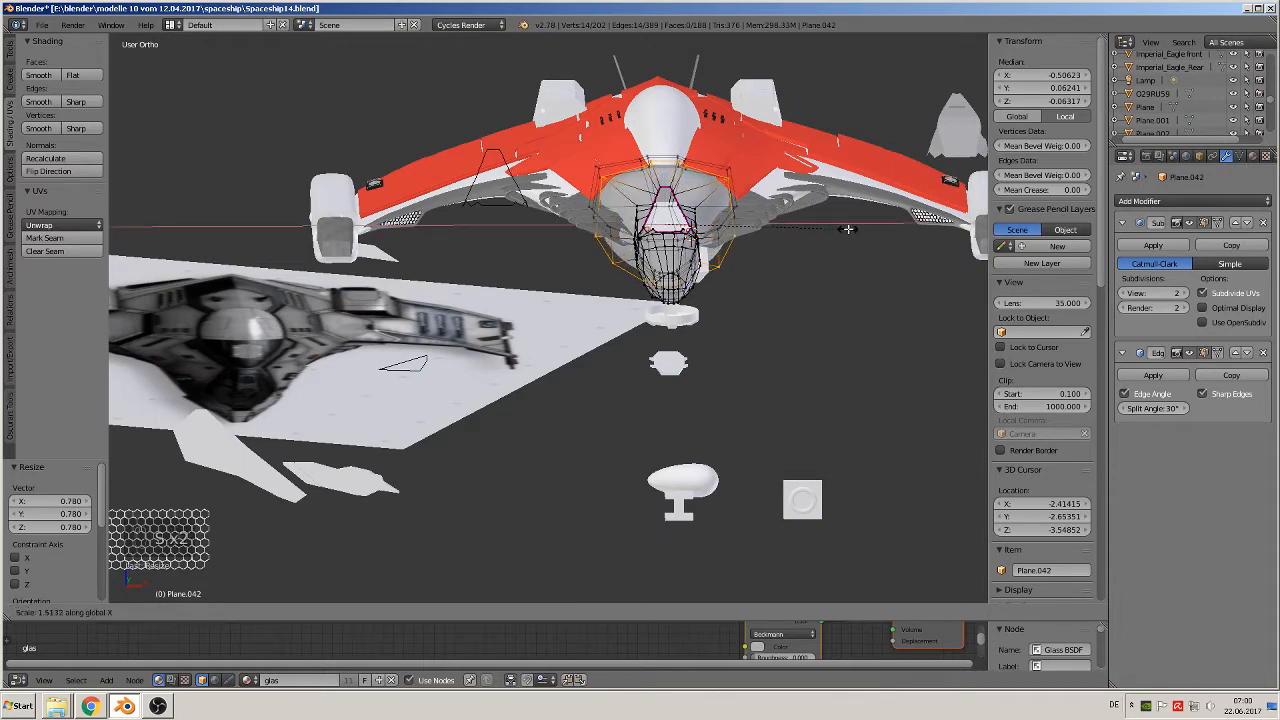
pyautogui.click(850, 228)
pyautogui.press('Tab')
pyautogui.moveTo(838, 233); pyautogui.dragTo(929, 291, button='middle')
pyautogui.moveTo(662, 258); pyautogui.dragTo(659, 325, button='middle')
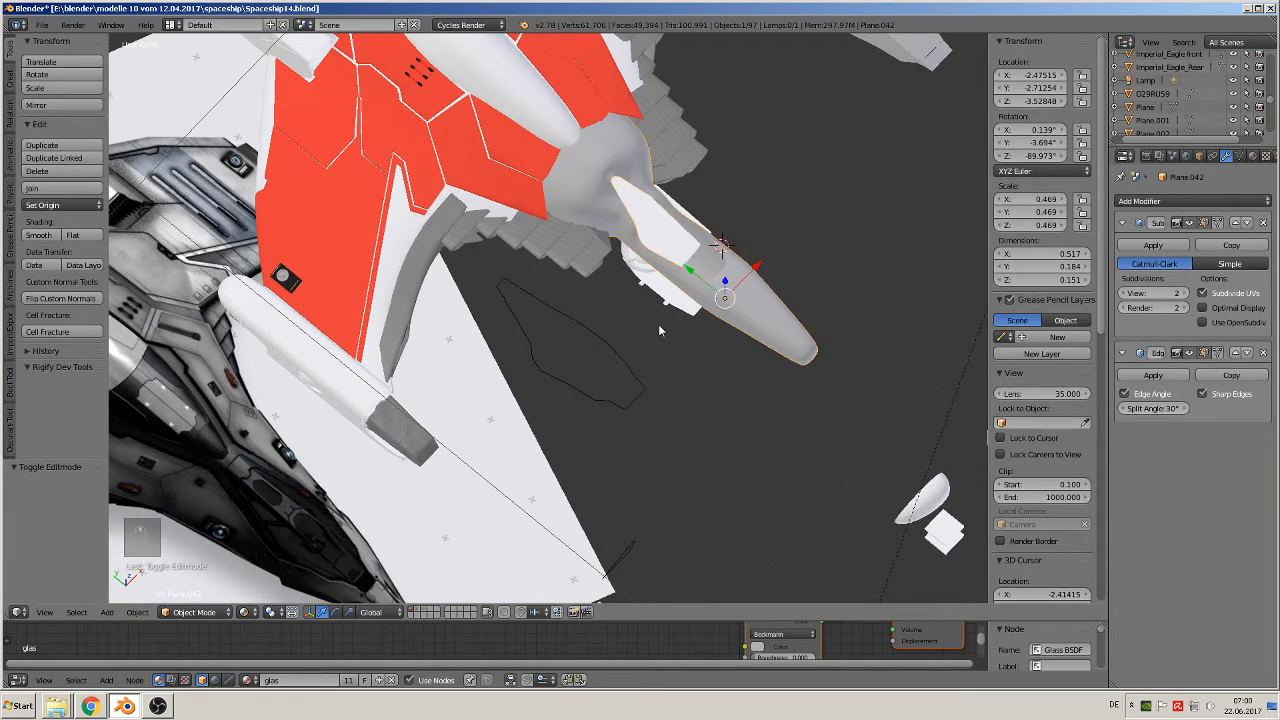
pyautogui.hotkey('ctrl', 'z')
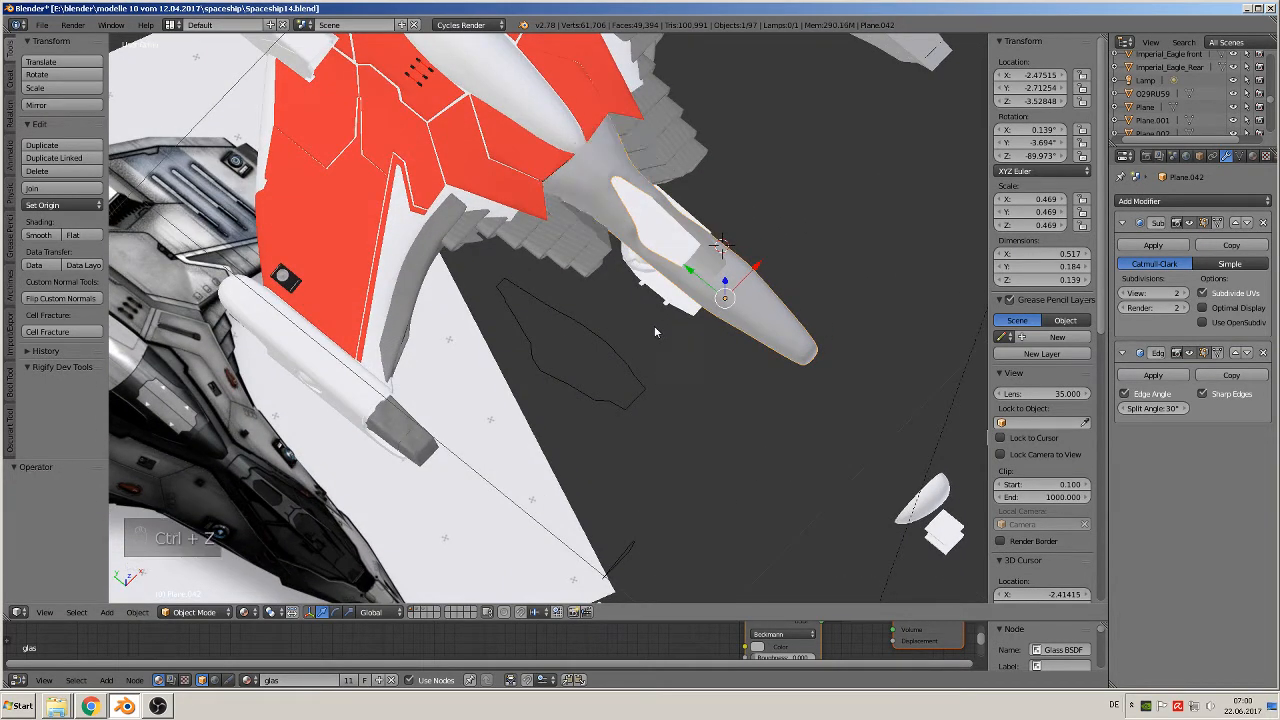
# Move the fuselage body -0.080 along Y and widen it by 1.104 along X
pyautogui.moveTo(684, 288); pyautogui.dragTo(740, 310)
pyautogui.moveTo(740, 310); pyautogui.dragTo(650, 305, button='middle')
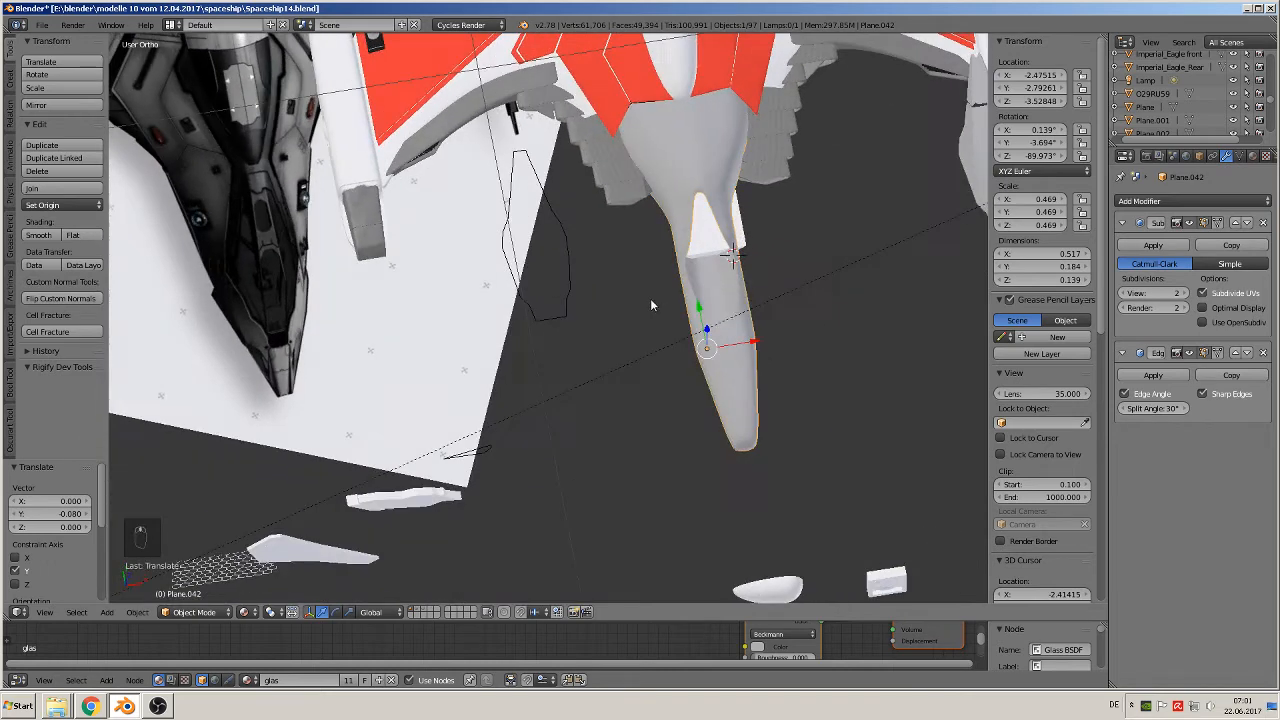
pyautogui.press('s')
pyautogui.press('x')
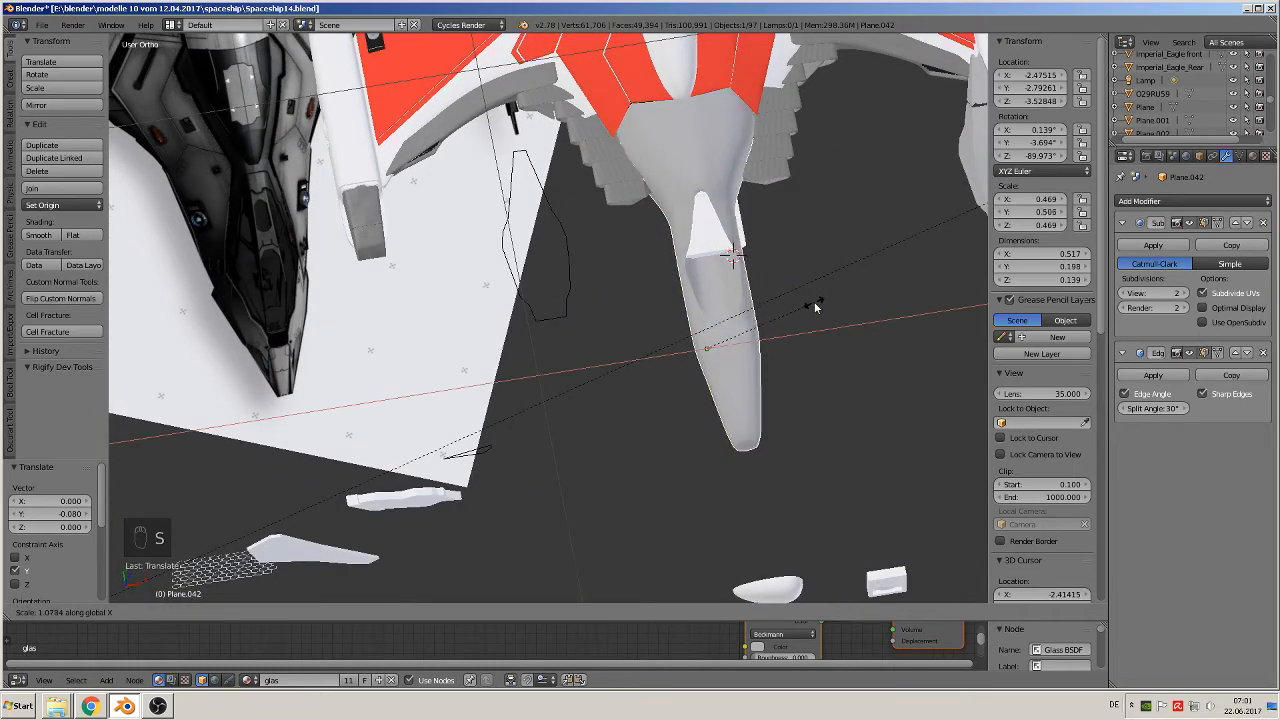
pyautogui.click(816, 300)
# Select the loose grey canopy and shift it along X and Z in front view to centre it over the nose
pyautogui.scroll(-2, 826, 290)
pyautogui.moveTo(826, 290); pyautogui.dragTo(822, 201, button='middle')
pyautogui.rightClick(814, 174)
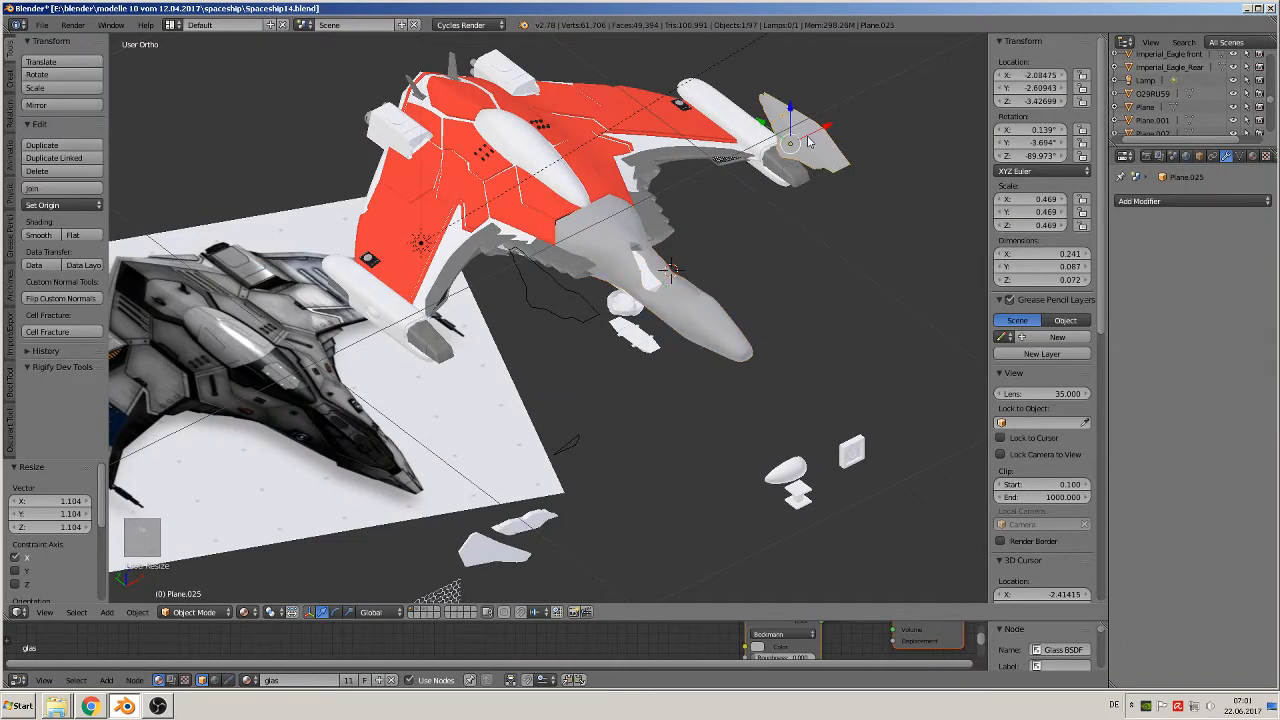
pyautogui.moveTo(818, 133); pyautogui.dragTo(676, 208)
pyautogui.press('KP_1')
pyautogui.moveTo(630, 167); pyautogui.dragTo(630, 222)
pyautogui.moveTo(680, 259); pyautogui.dragTo(673, 259)
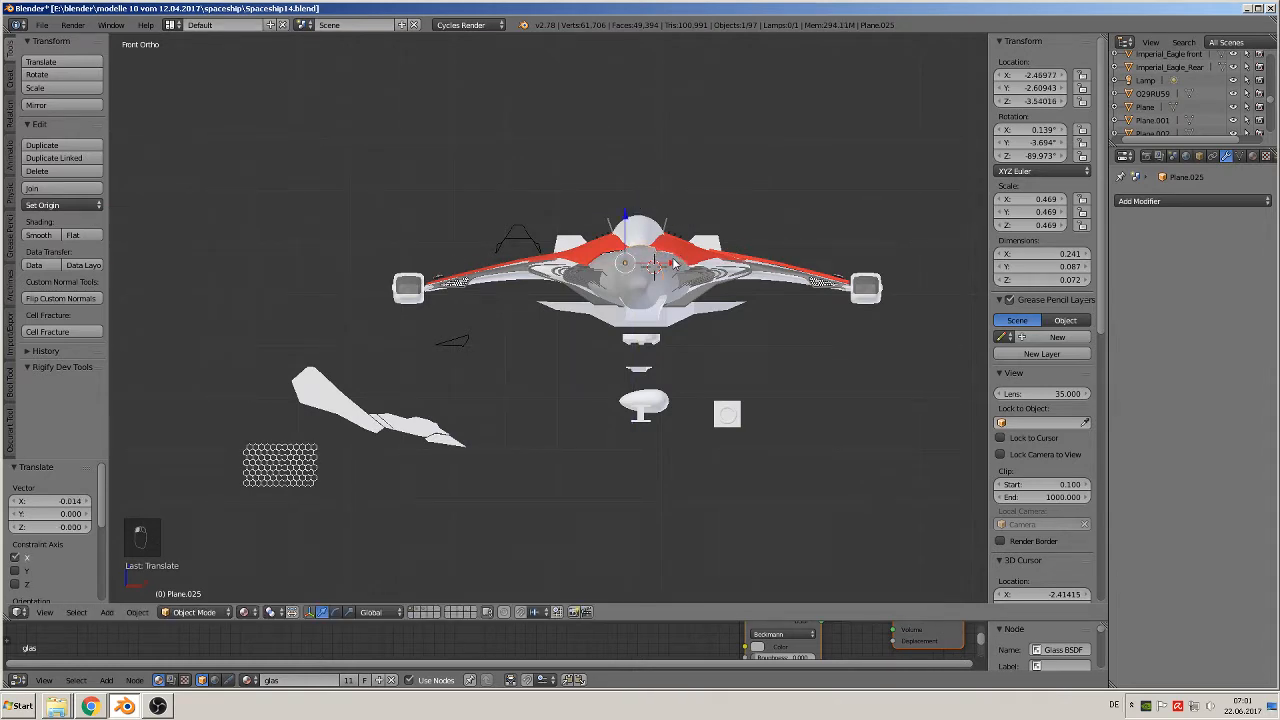
# Move the canopy -0.050 along Y onto the body's cockpit opening and check the fit from the side and front
pyautogui.moveTo(673, 259); pyautogui.dragTo(642, 308, button='middle')
pyautogui.scroll(6, 642, 313)
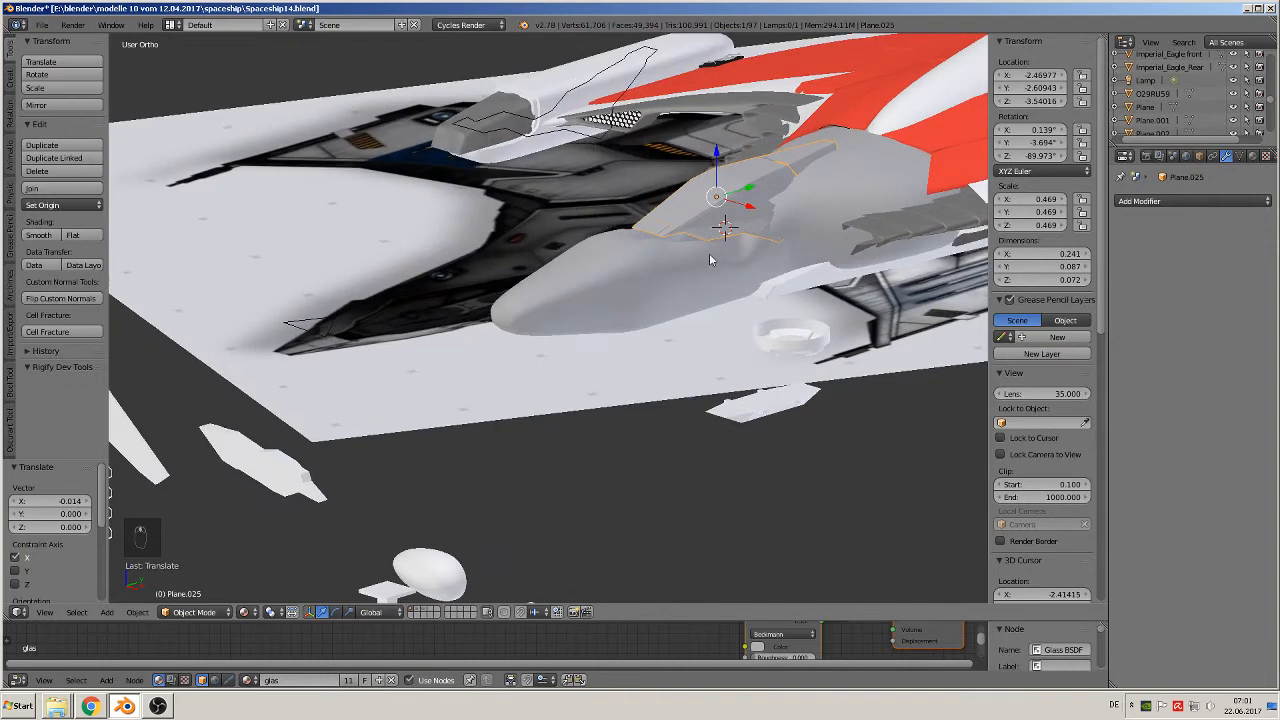
pyautogui.moveTo(700, 268); pyautogui.dragTo(652, 258, button='middle')
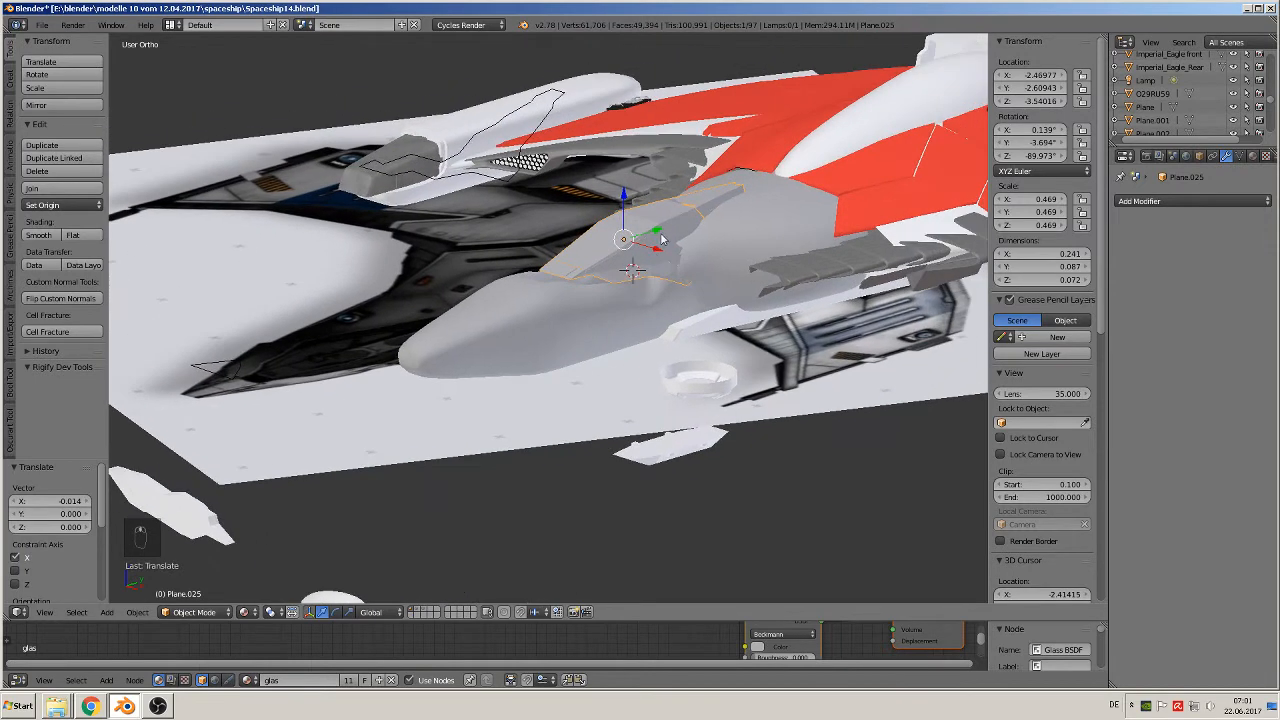
pyautogui.moveTo(664, 240); pyautogui.dragTo(621, 240)
pyautogui.scroll(5, 637, 256)
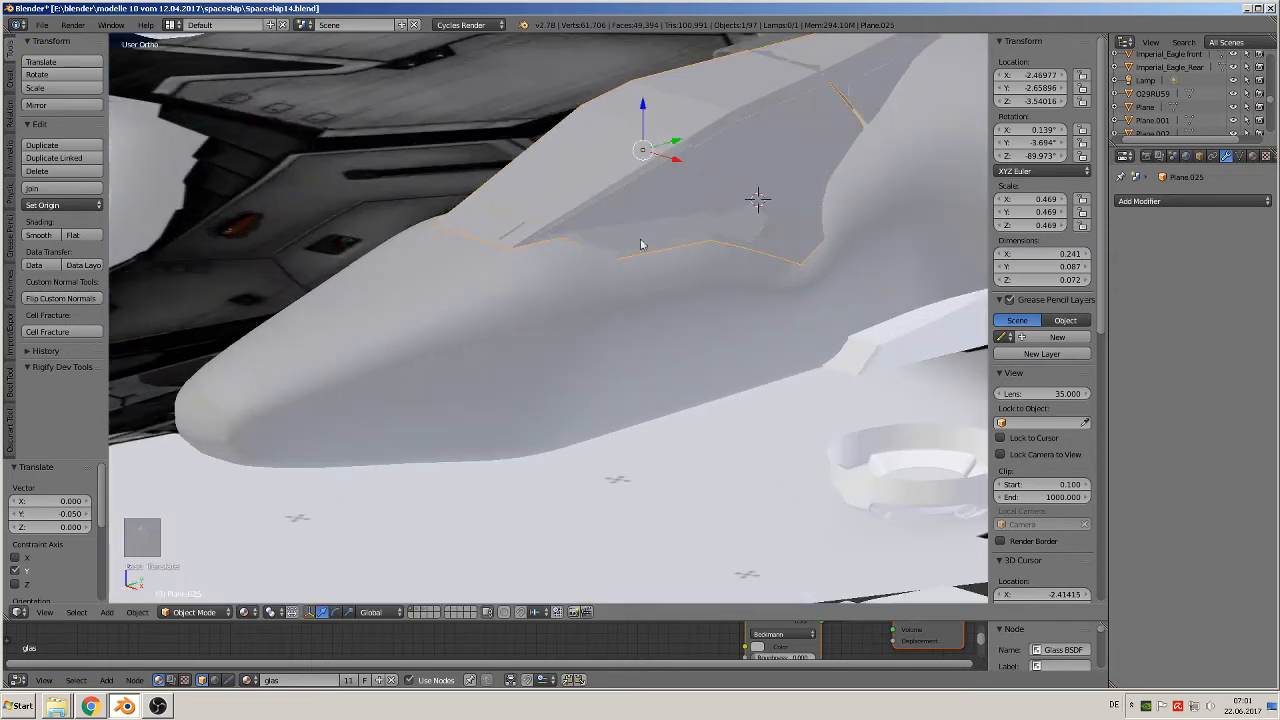
pyautogui.moveTo(642, 243); pyautogui.dragTo(729, 218, button='middle')
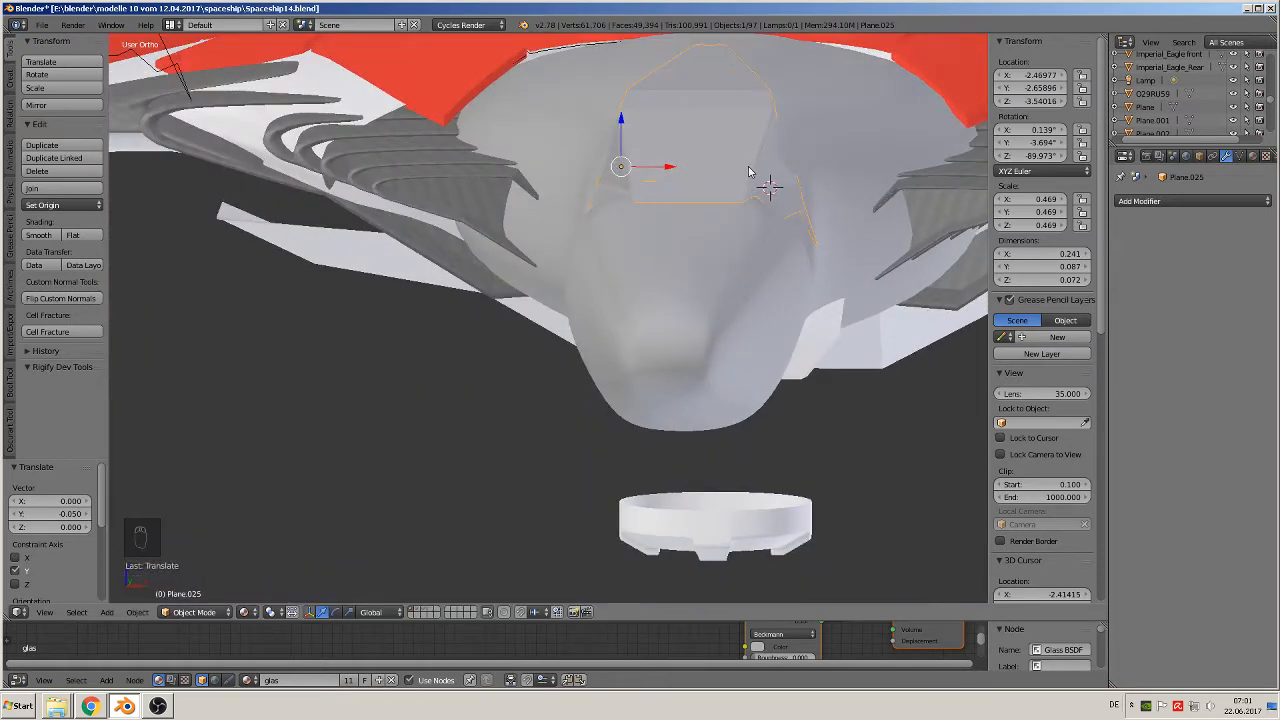
# In the canopy's mesh, select the linked faces of the +X side window pane and delete their vertices
pyautogui.press('Tab')
pyautogui.moveTo(750, 170); pyautogui.dragTo(697, 240, button='middle')
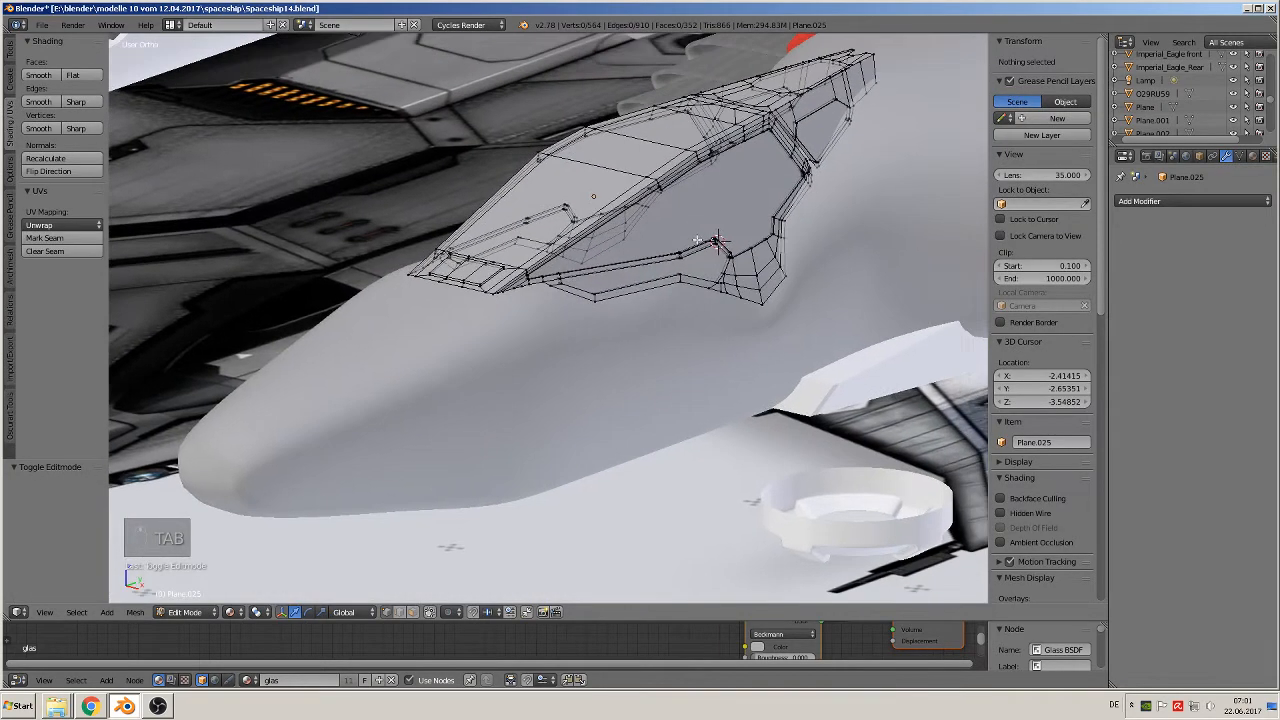
pyautogui.click(429, 612)
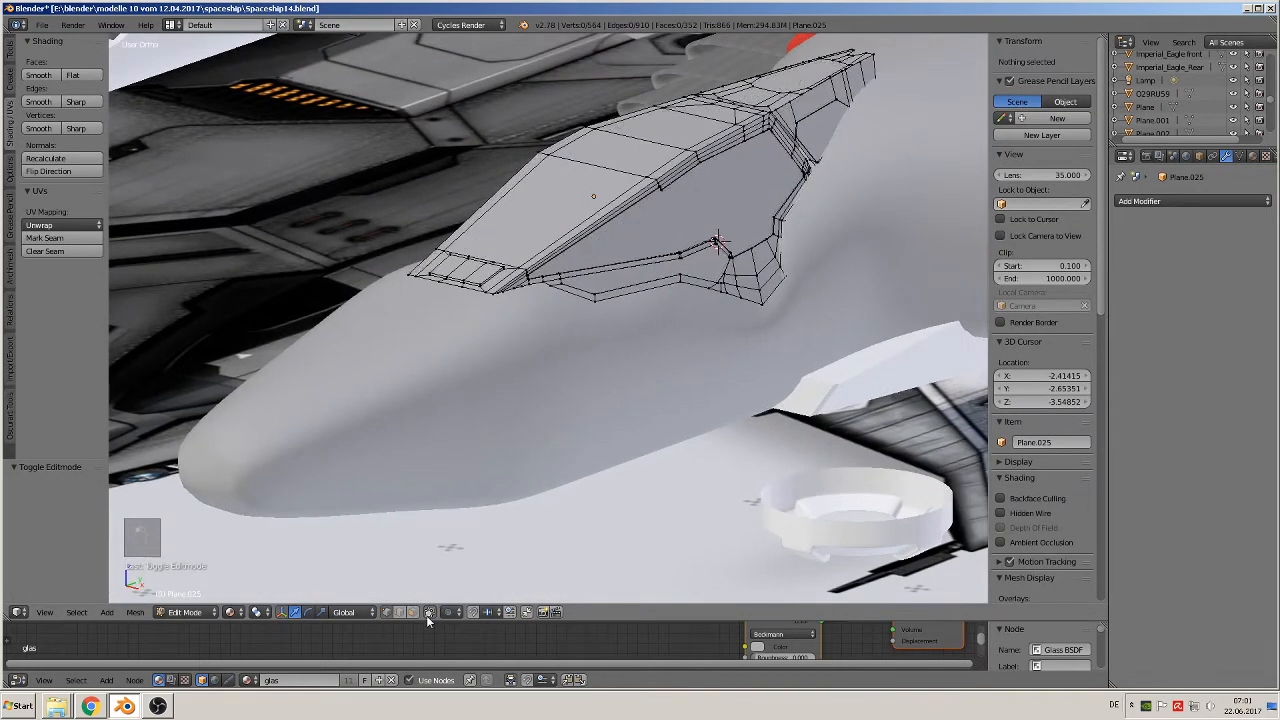
pyautogui.click(413, 613)
pyautogui.rightClick(702, 207)
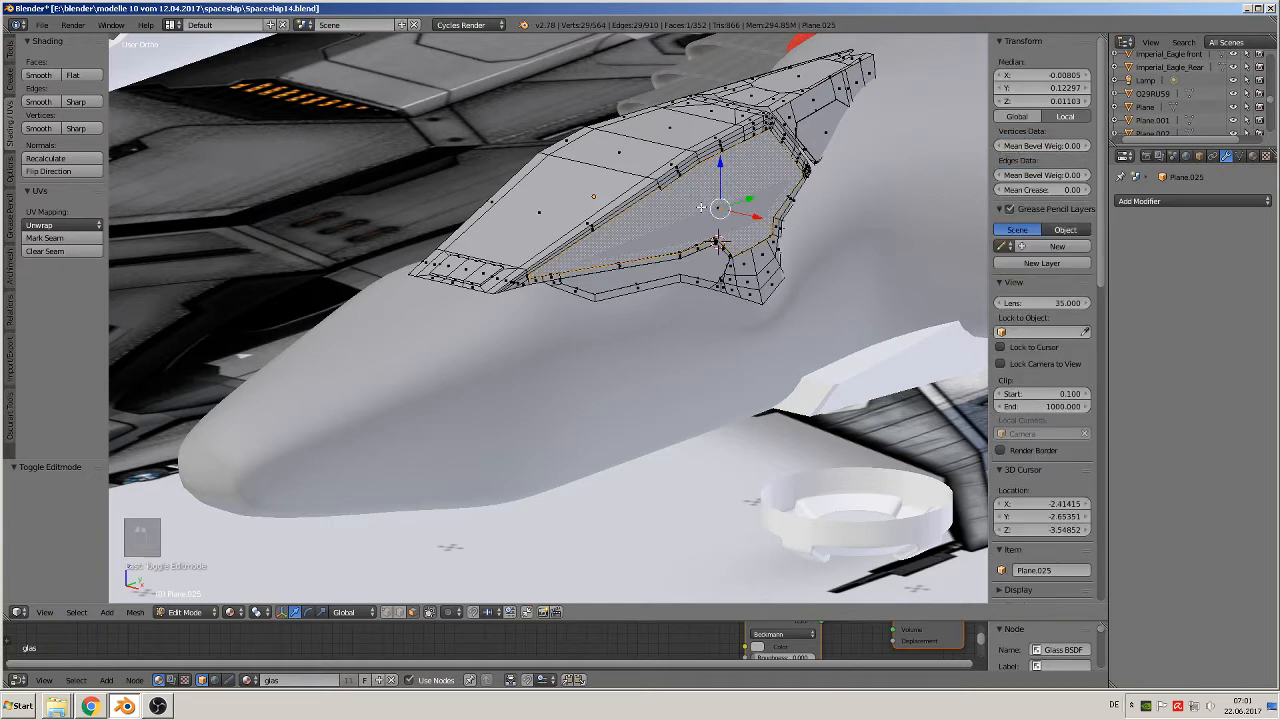
pyautogui.press('l')
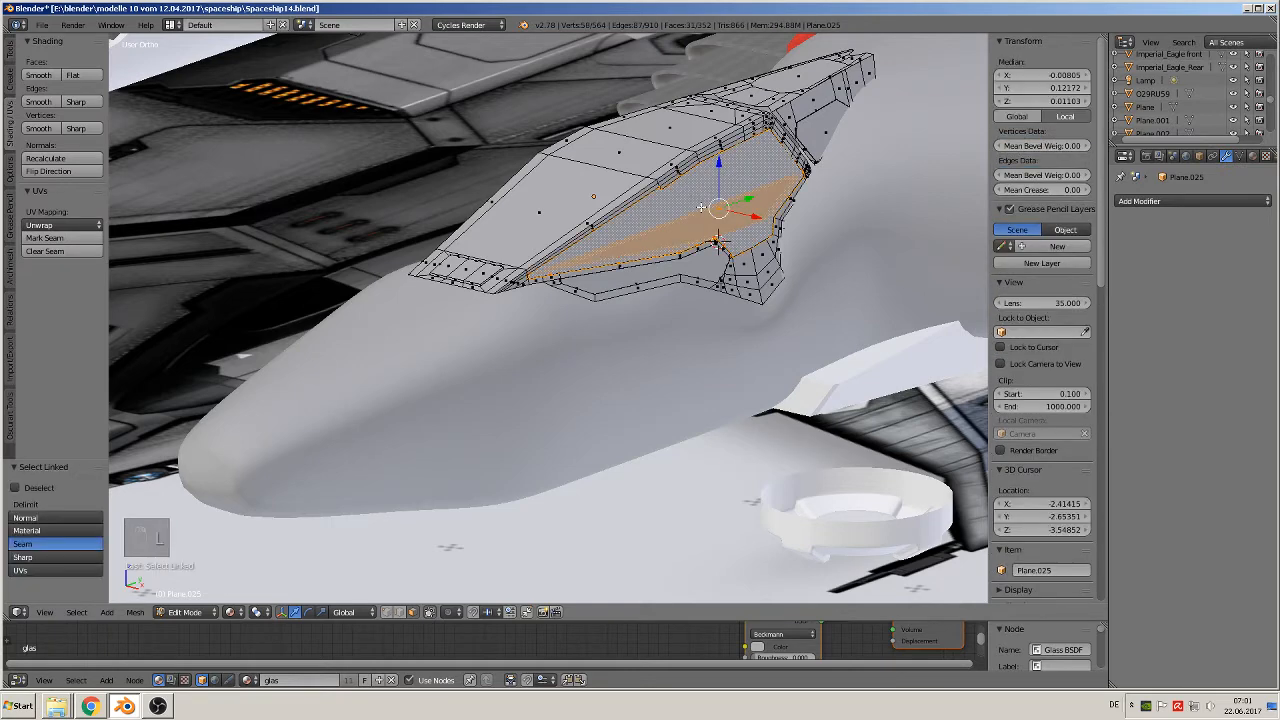
pyautogui.press('x')
pyautogui.click(702, 210)
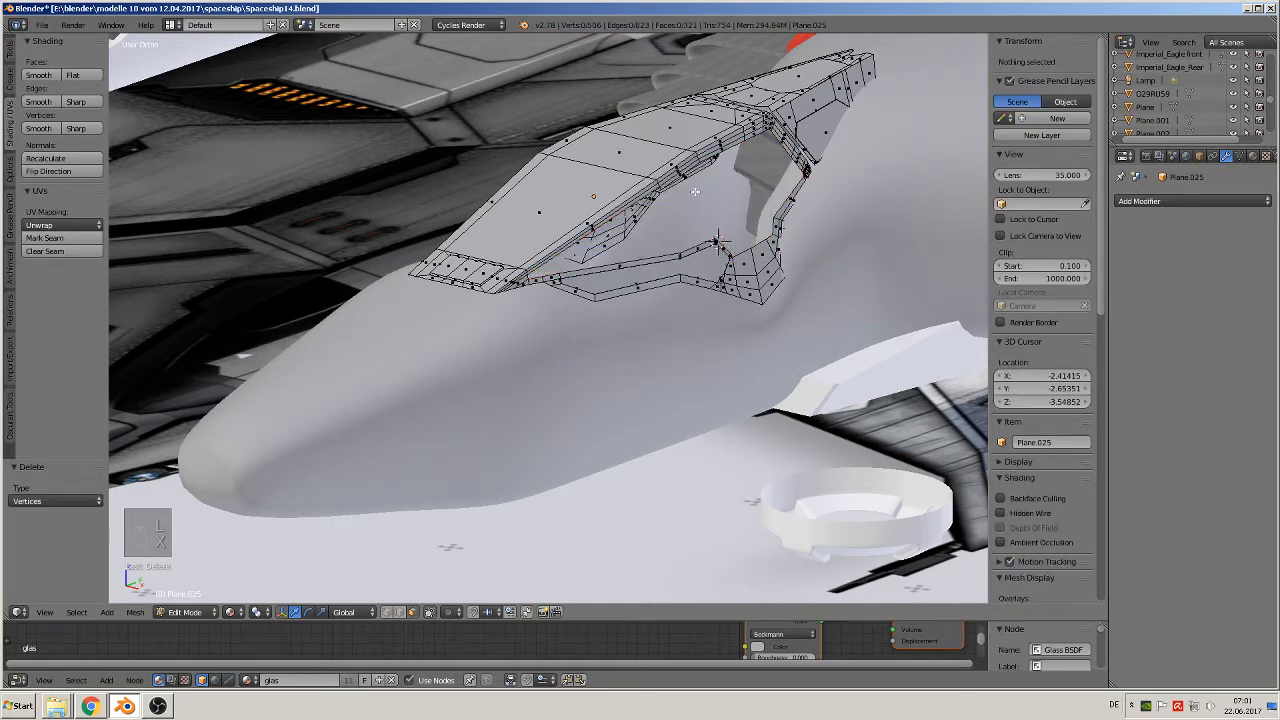
# Duplicate the remaining side window pane and move the copy 0.088 along X beyond the opposite side of the canopy
pyautogui.moveTo(468, 170); pyautogui.dragTo(595, 215, button='middle')
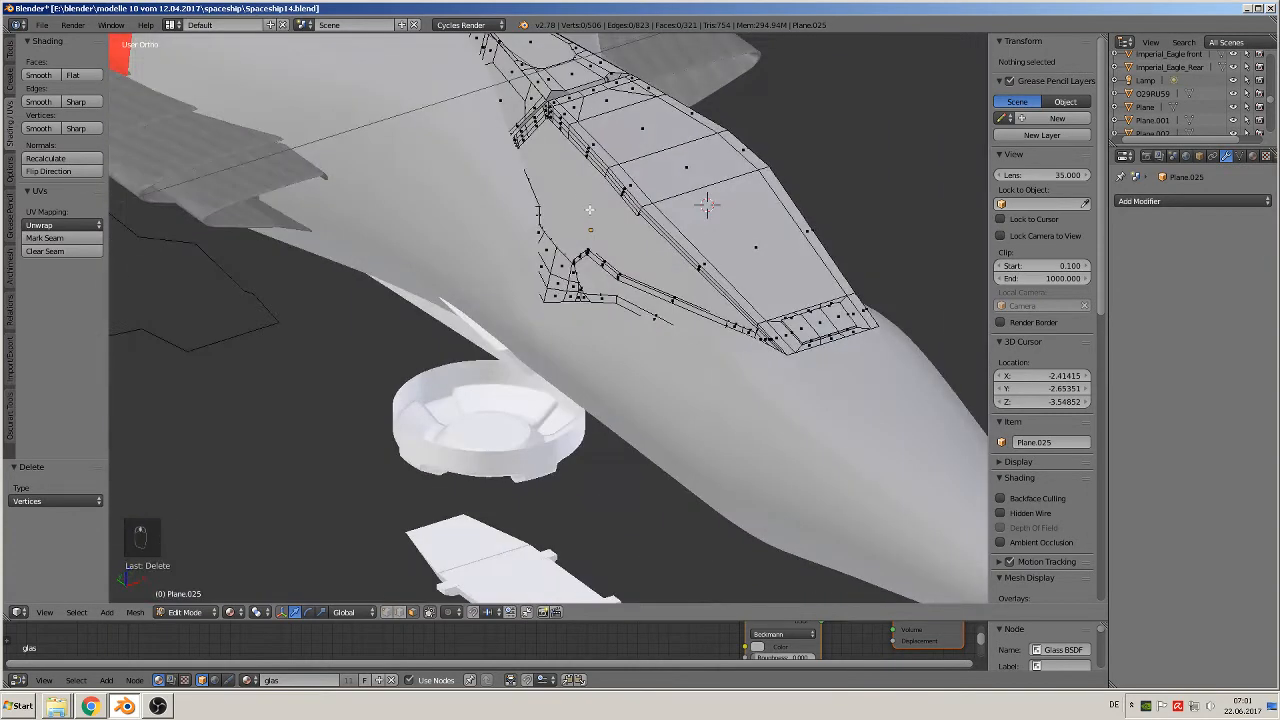
pyautogui.rightClick(598, 216)
pyautogui.press('l')
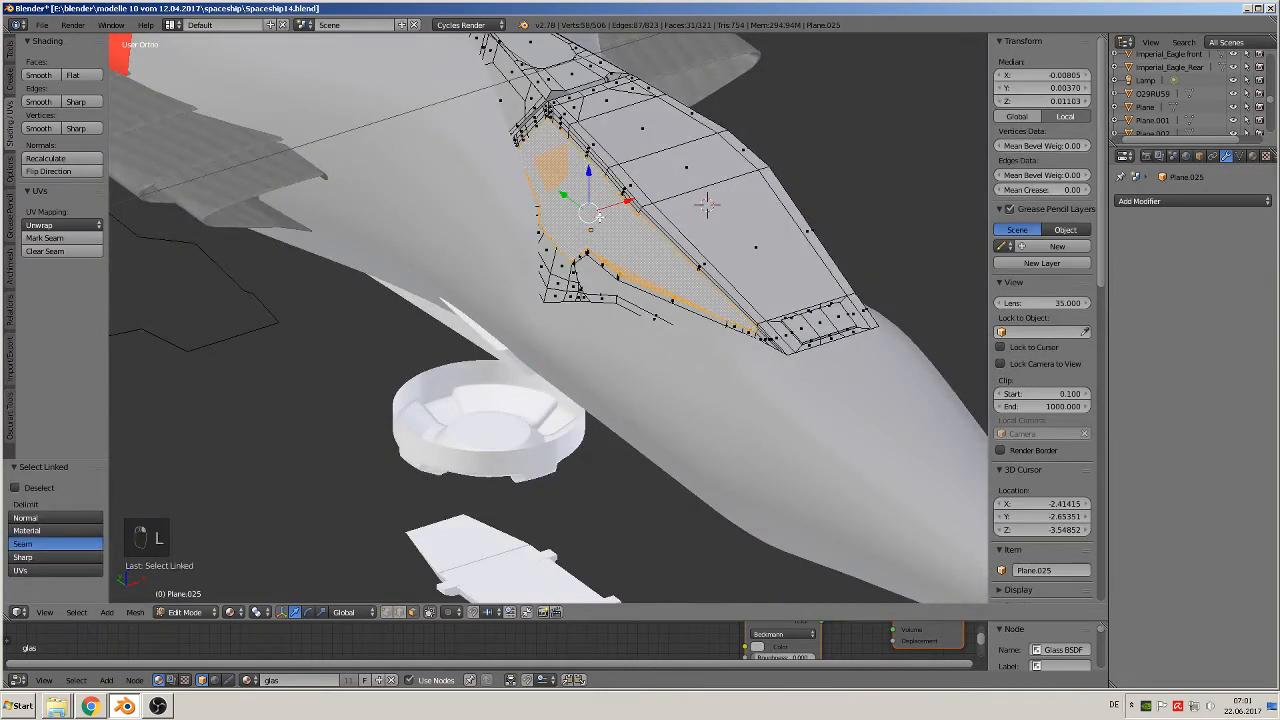
pyautogui.hotkey('shift', 'd')
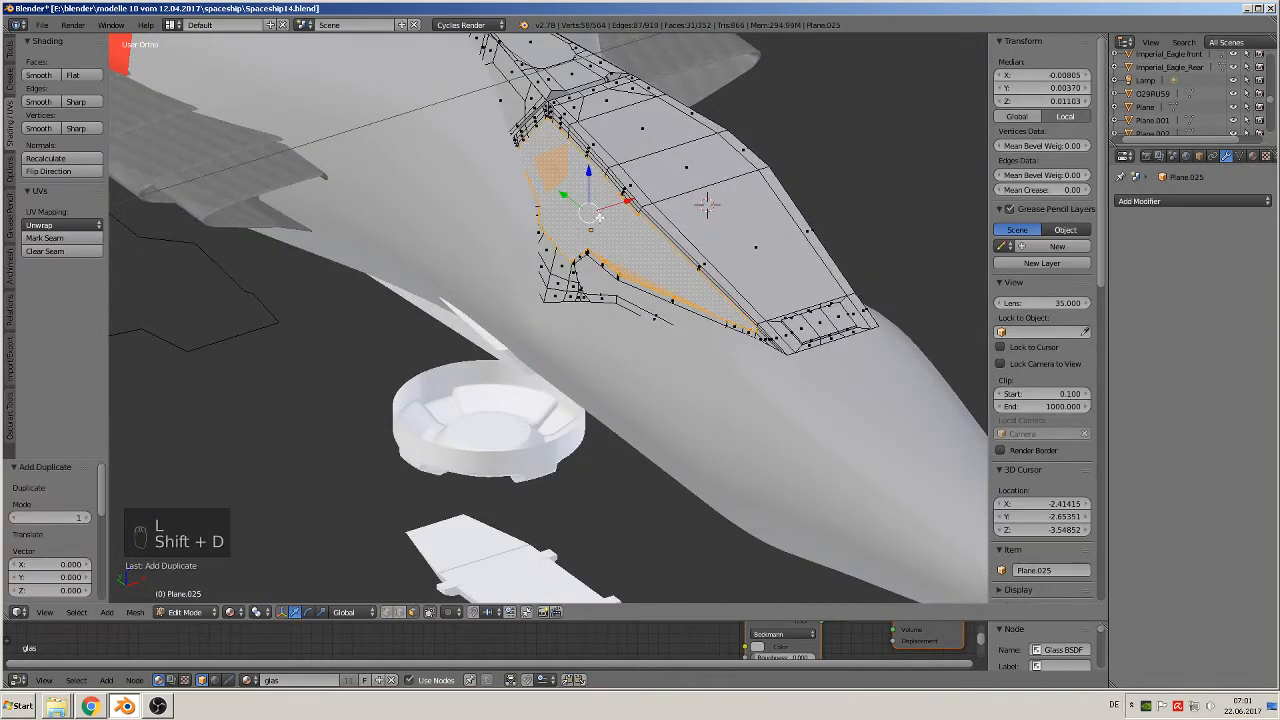
pyautogui.moveTo(637, 201); pyautogui.dragTo(842, 137)
pyautogui.moveTo(845, 255); pyautogui.dragTo(703, 219, button='middle')
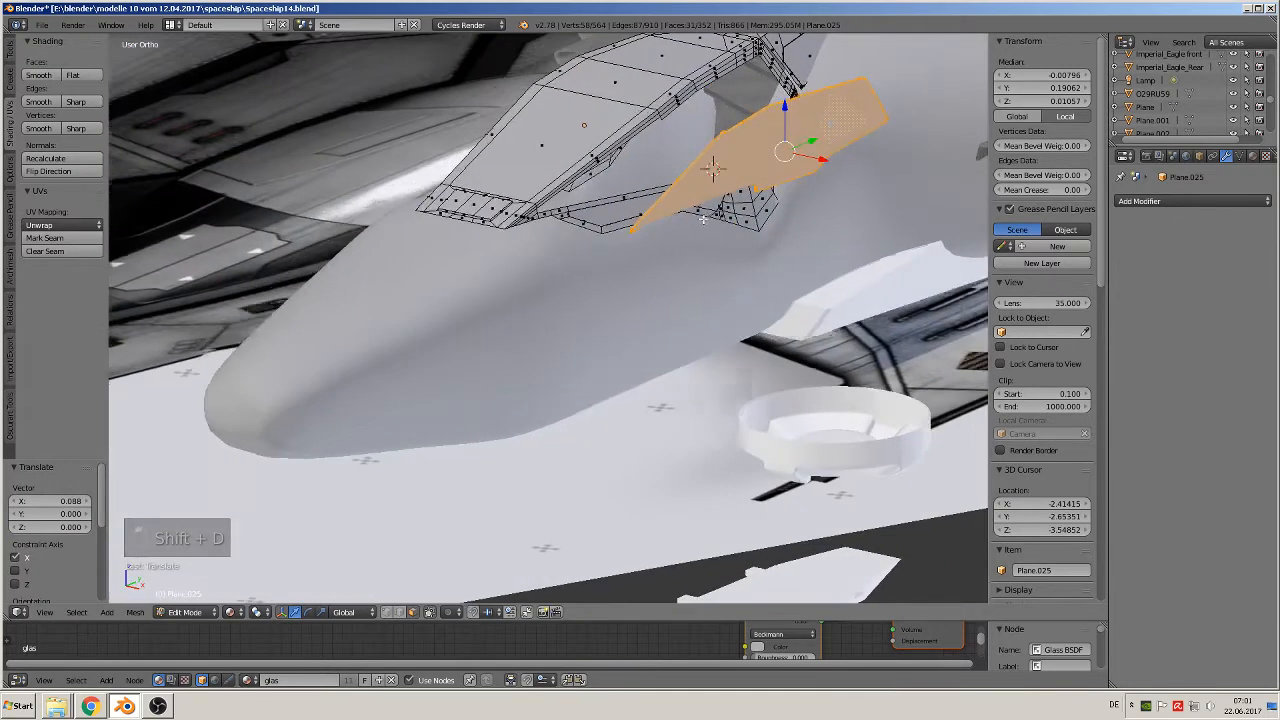
# Mirror the duplicated window pane and move it -0.033 along X into the empty window opening
pyautogui.click(135, 612)
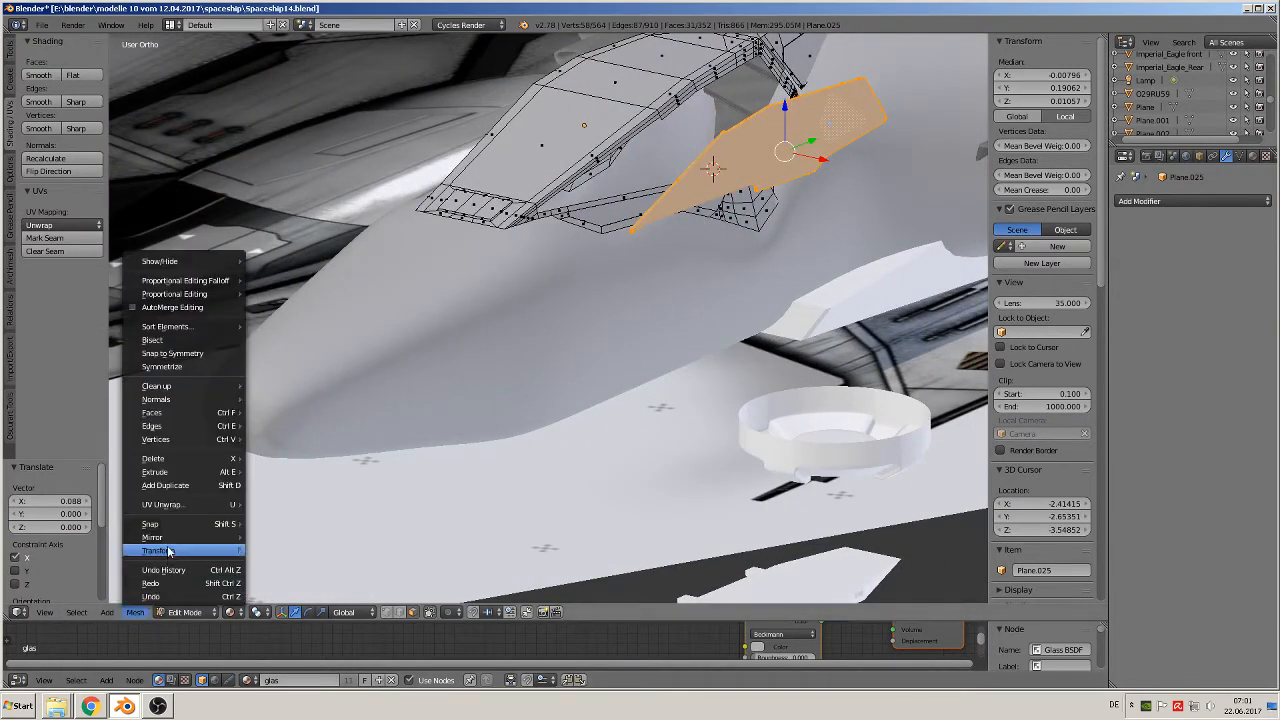
pyautogui.moveTo(172, 540)
pyautogui.click(273, 537)
pyautogui.moveTo(280, 537); pyautogui.dragTo(290, 540, button='middle')
pyautogui.click(290, 540)
pyautogui.moveTo(827, 157); pyautogui.dragTo(751, 140)
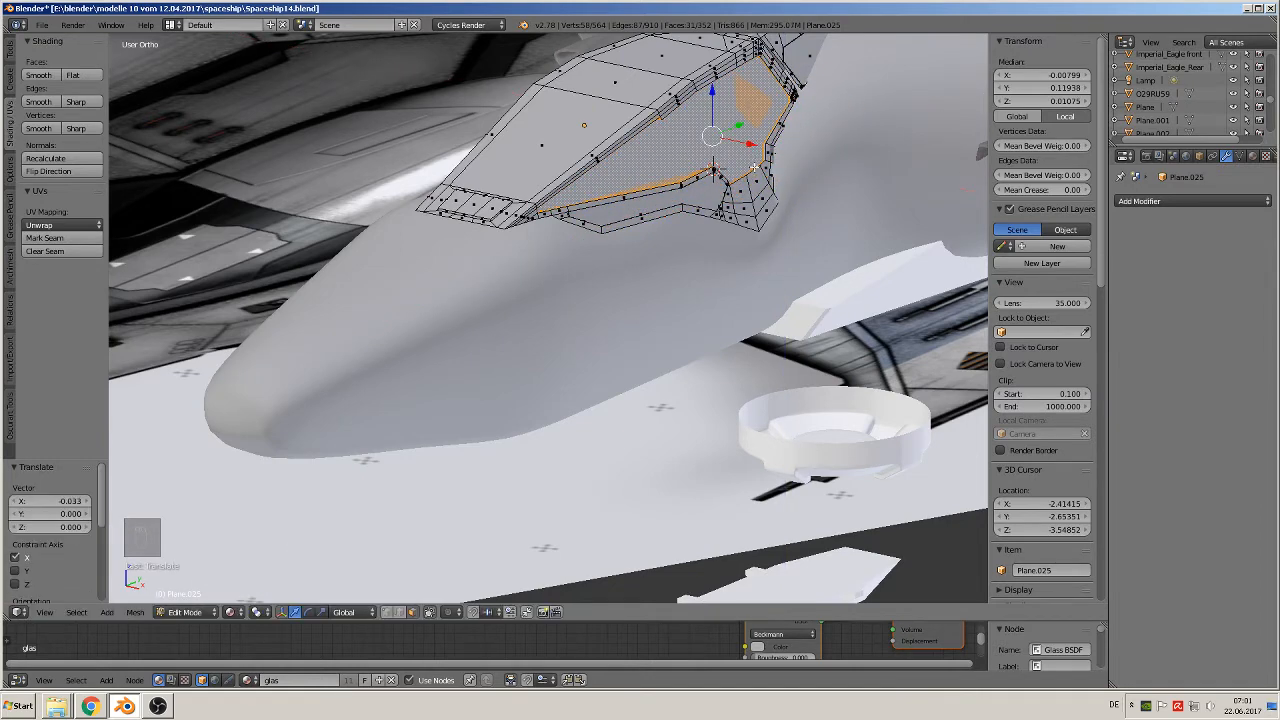
# Return to object mode and display the material settings of the canopy
pyautogui.press('Tab')
pyautogui.moveTo(751, 140); pyautogui.dragTo(567, 311, button='middle')
pyautogui.press('a')
pyautogui.press('a')
pyautogui.rightClick(608, 228)
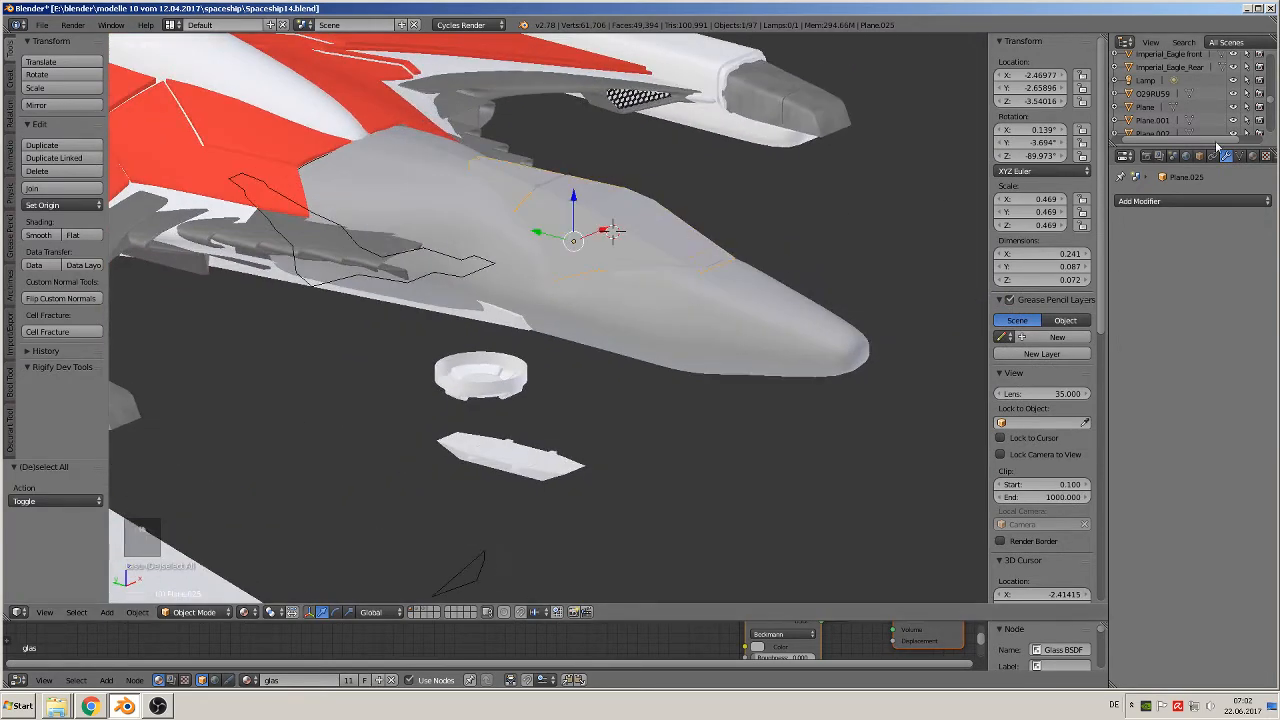
pyautogui.click(1253, 157)
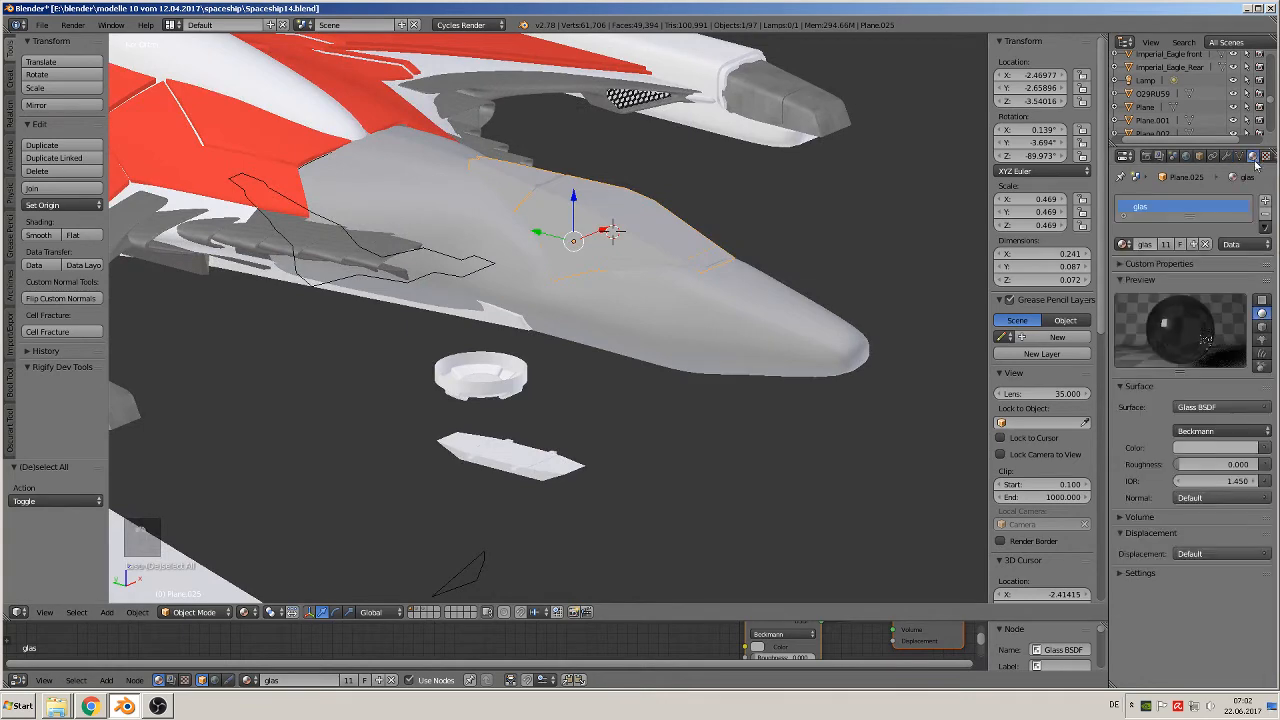
# Check the materials of the fuselage body and the adjoining ship part behind the nose, and undo the stray edit
pyautogui.rightClick(744, 318)
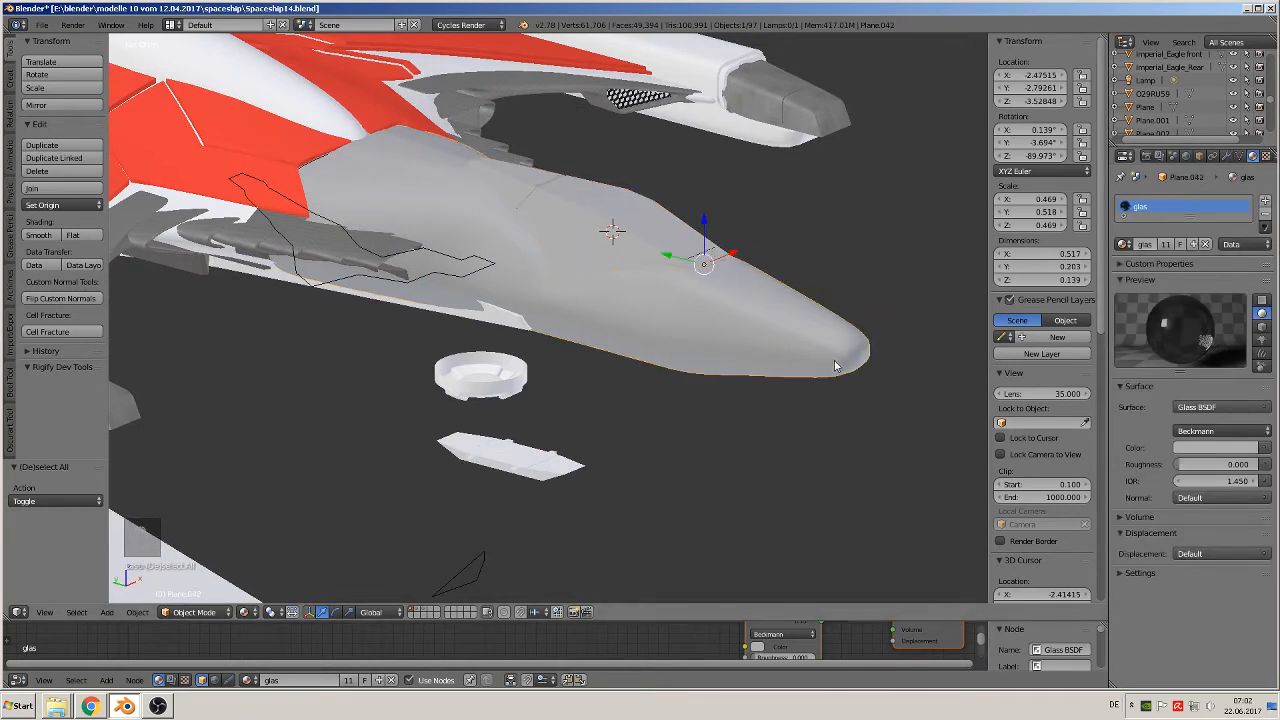
pyautogui.moveTo(806, 374); pyautogui.dragTo(560, 292, button='middle')
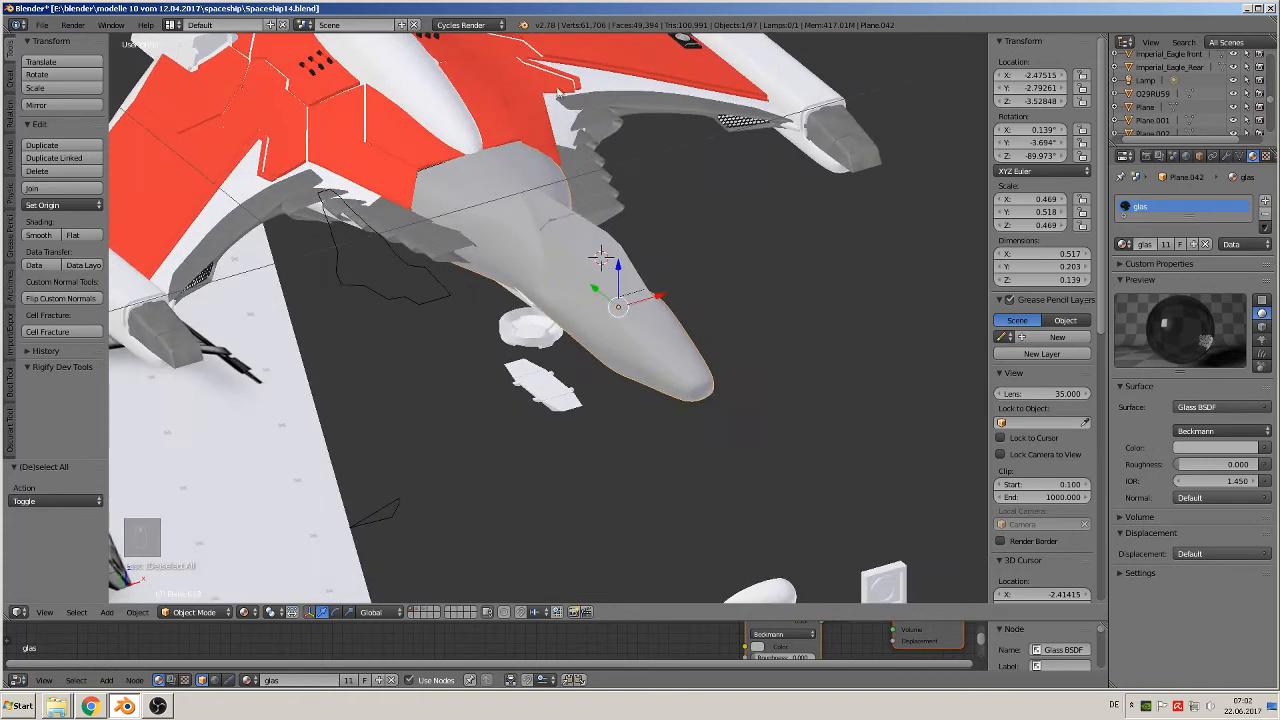
pyautogui.rightClick(606, 86)
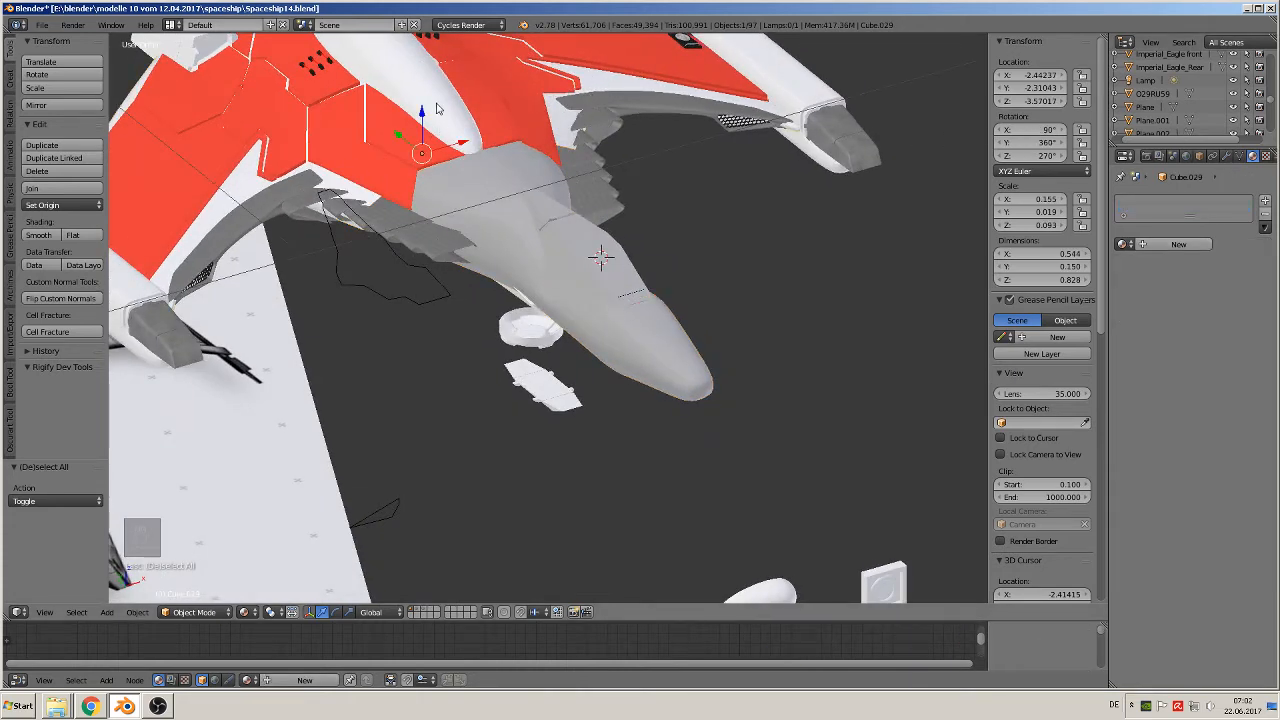
pyautogui.moveTo(425, 108)
pyautogui.mouseDown()
pyautogui.moveTo(423, 89)
pyautogui.moveTo(426, 110)
pyautogui.mouseUp()
pyautogui.hotkey('ctrl', 'z')
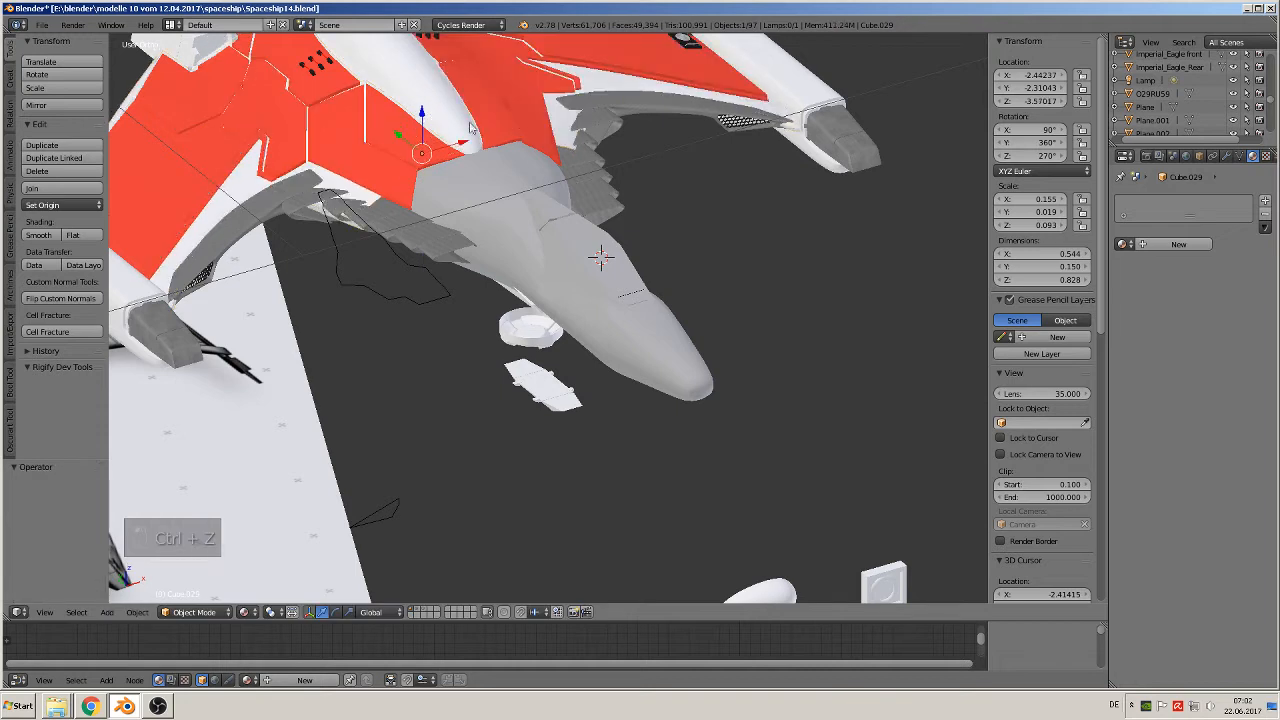
# Assign the existing black material to the hull beneath the red panels and add it in a second slot on the nose section
pyautogui.click(1124, 244)
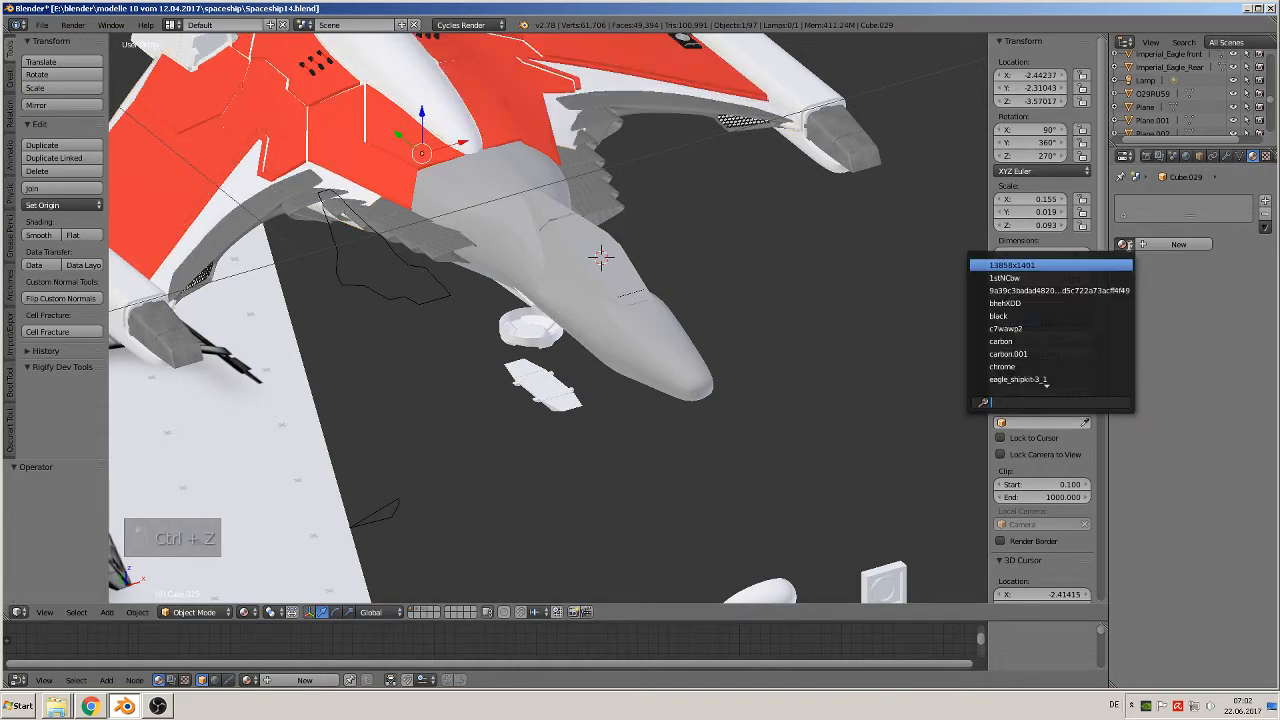
pyautogui.click(1086, 318)
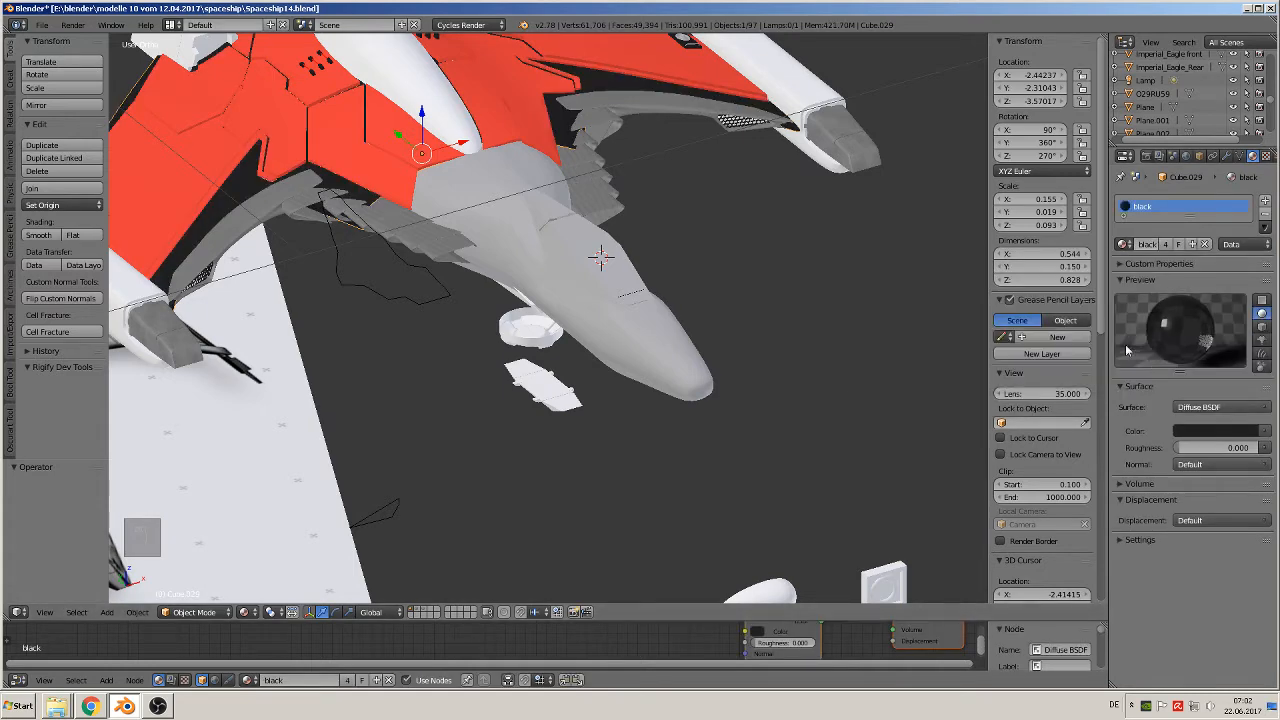
pyautogui.rightClick(491, 210)
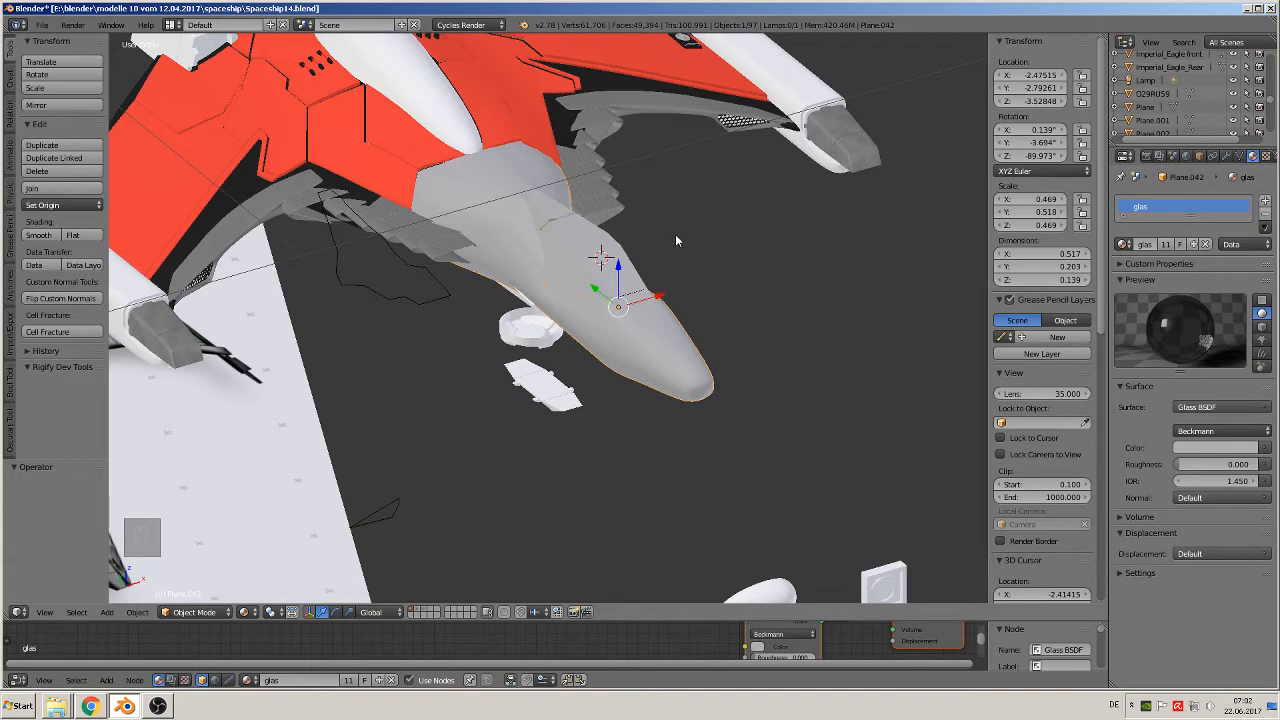
pyautogui.click(1265, 202)
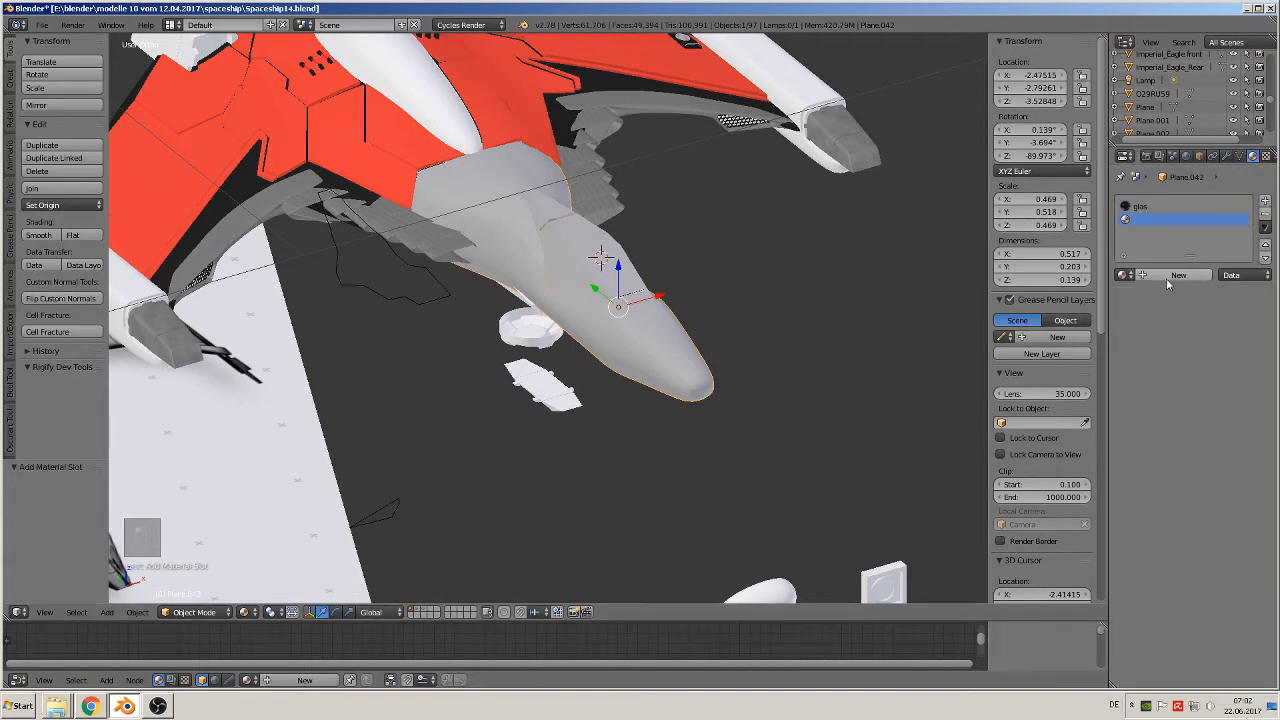
pyautogui.click(1123, 275)
pyautogui.click(1050, 345)
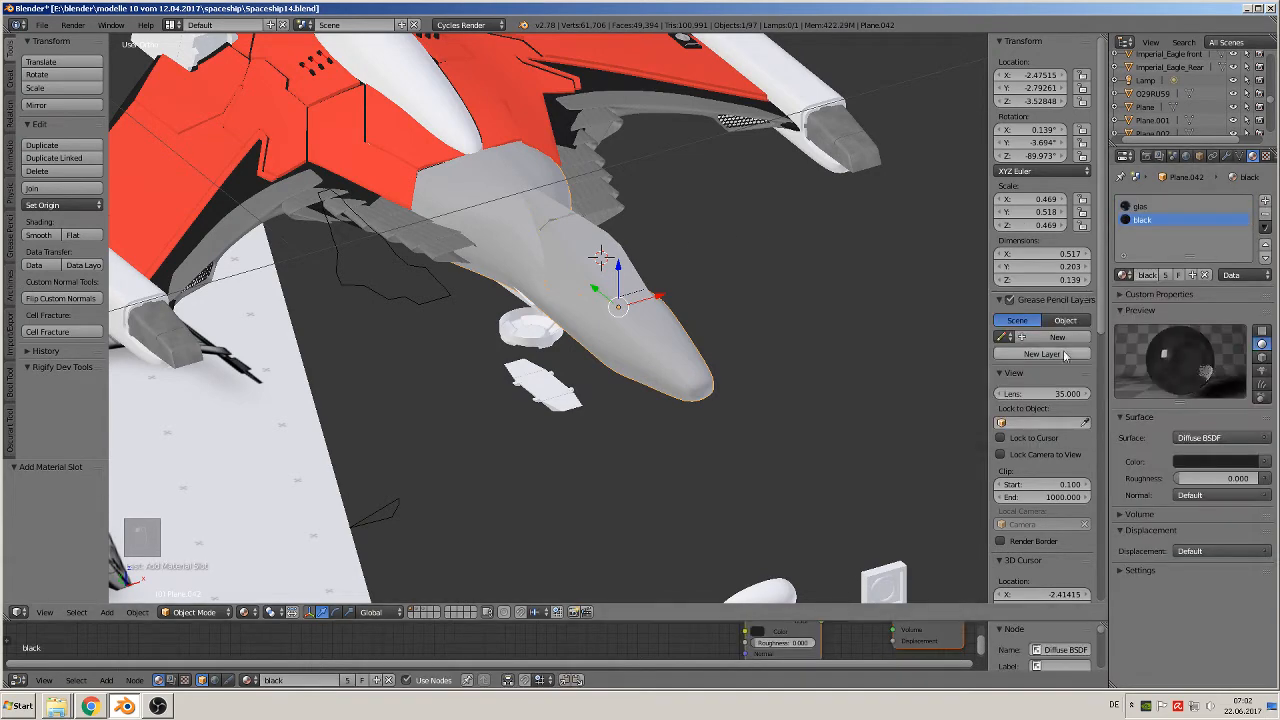
# Select the nose section's linked faces, assign the black material to them, and clear the selection in Object Mode
pyautogui.press('Tab')
pyautogui.press('a')
pyautogui.press('a')
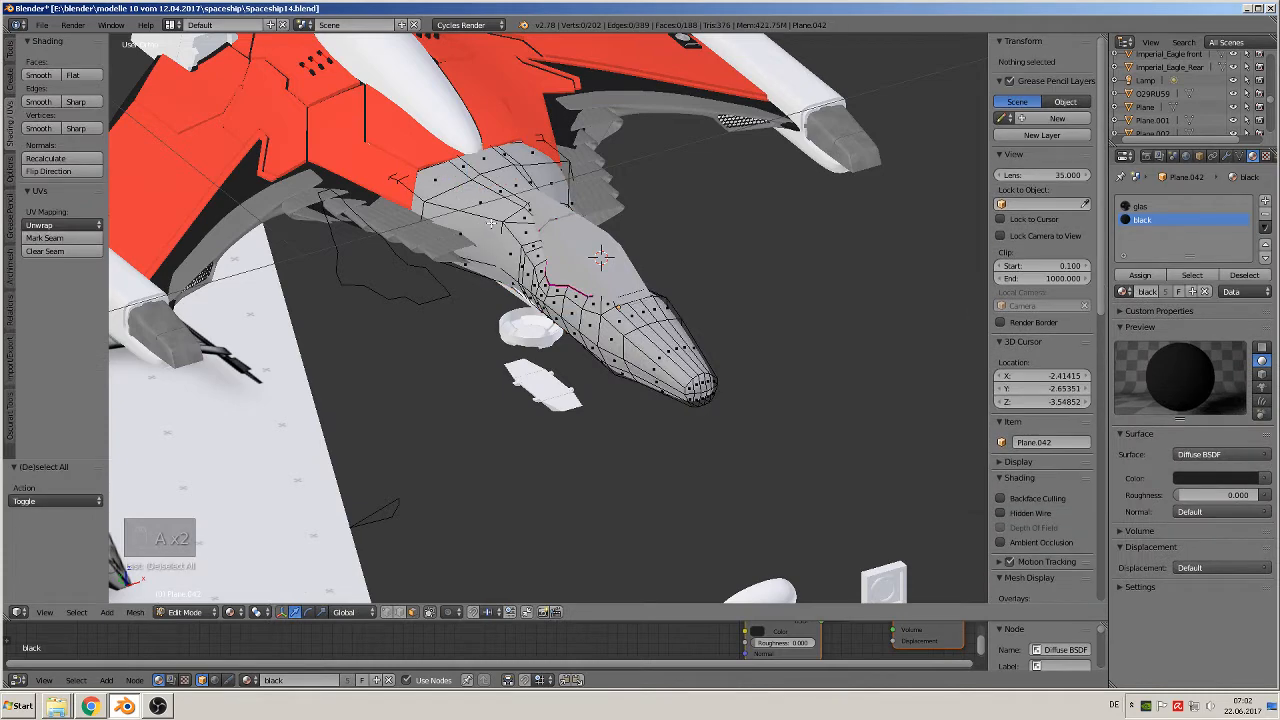
pyautogui.press('l')
pyautogui.click(1140, 275)
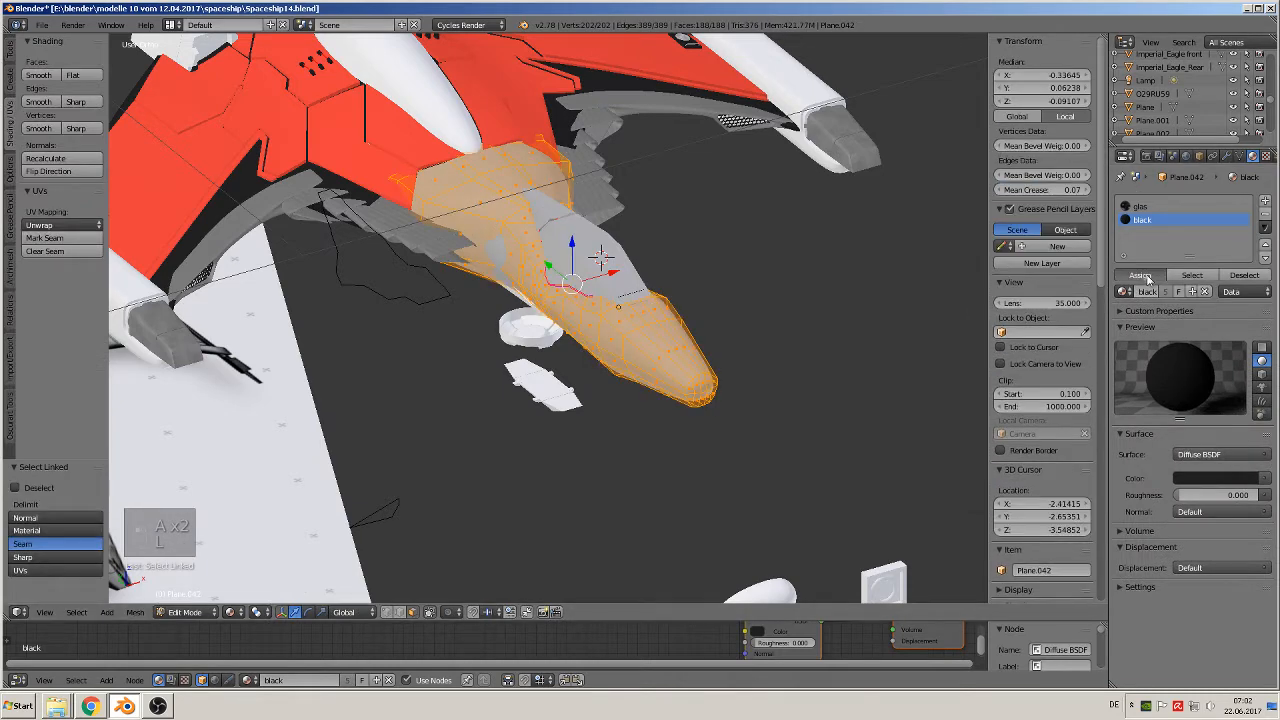
pyautogui.press('Tab')
pyautogui.moveTo(786, 332); pyautogui.dragTo(720, 234, button='middle')
pyautogui.press('a')
pyautogui.press('a')
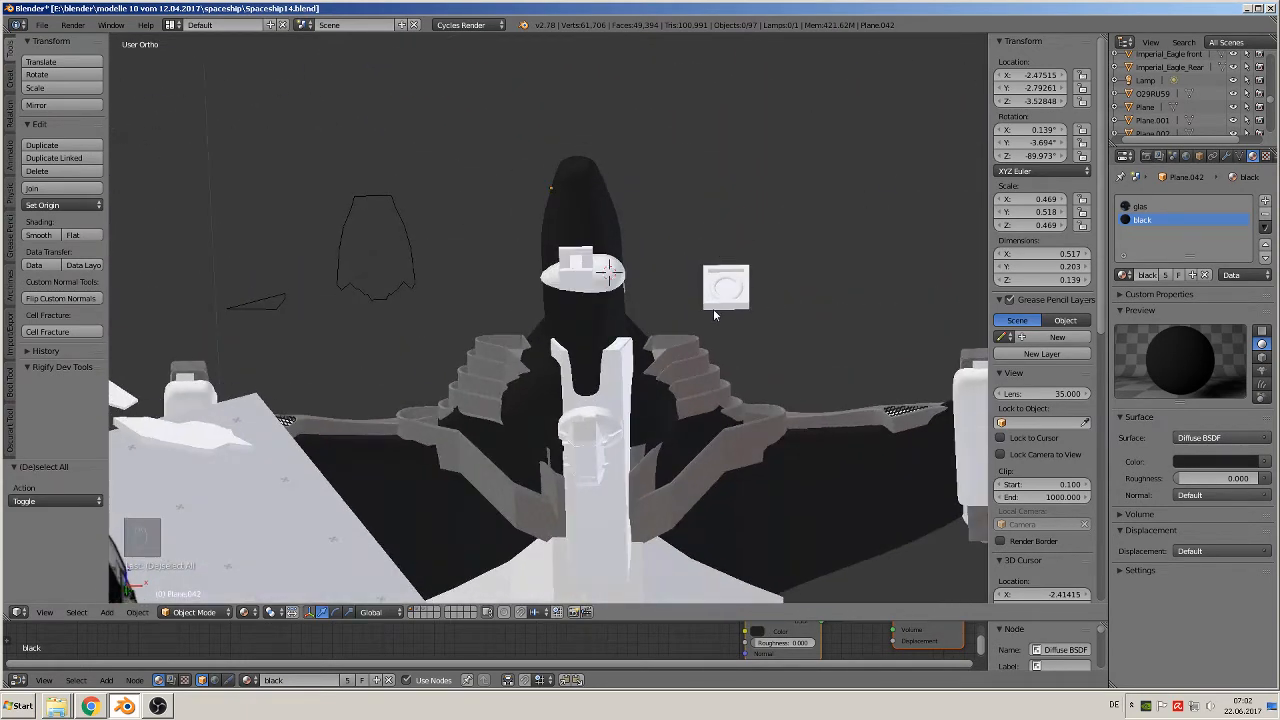
# Move the long white beam under the hull 0.355 along X, out to the side of the ship
pyautogui.moveTo(695, 340); pyautogui.dragTo(766, 285, button='middle')
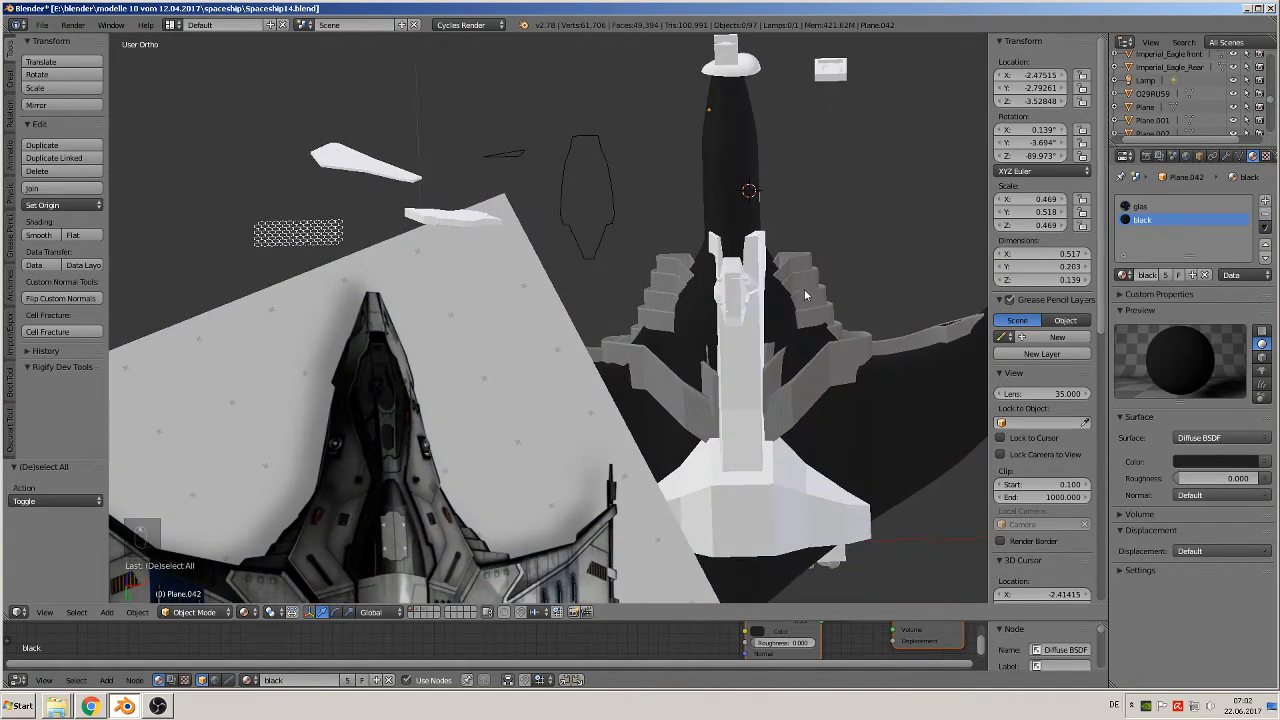
pyautogui.rightClick(738, 337)
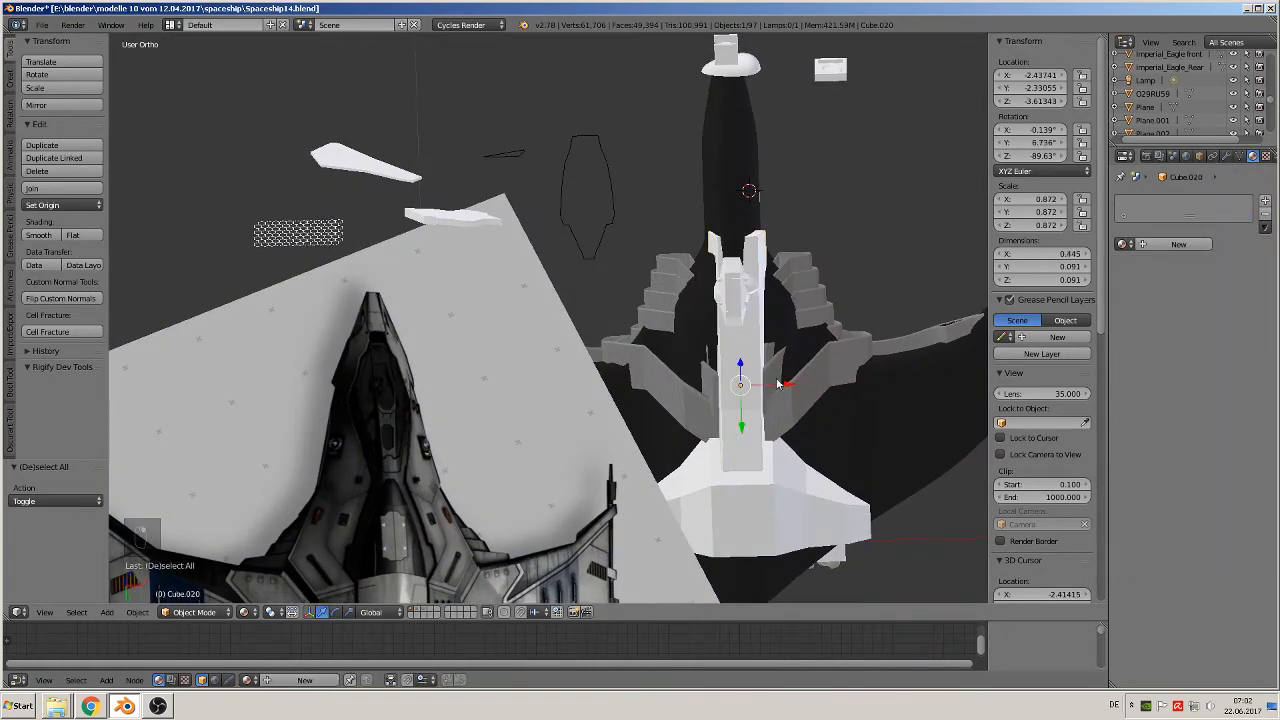
pyautogui.moveTo(778, 383); pyautogui.dragTo(998, 383)
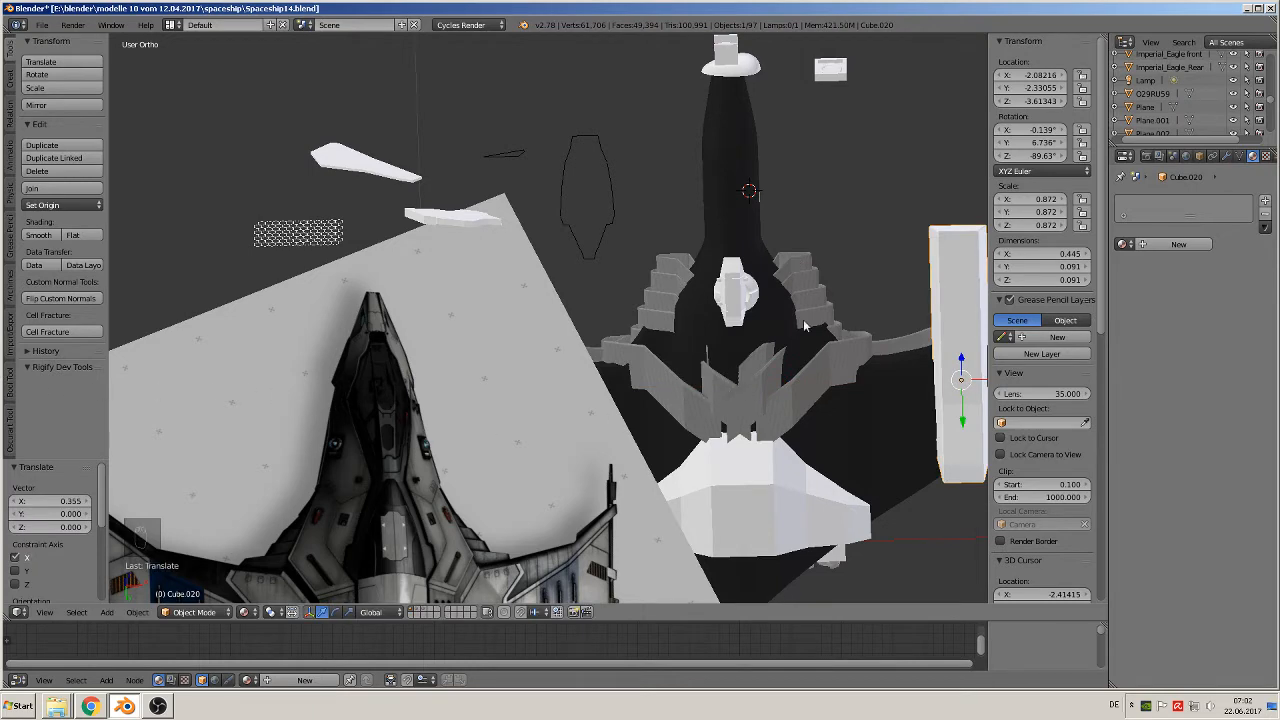
# Select both stepped carbon pieces beside the nose and move them 0.803 along X, clear of the ship
pyautogui.scroll(-1, 796, 318)
pyautogui.moveTo(796, 318); pyautogui.dragTo(798, 374, button='middle')
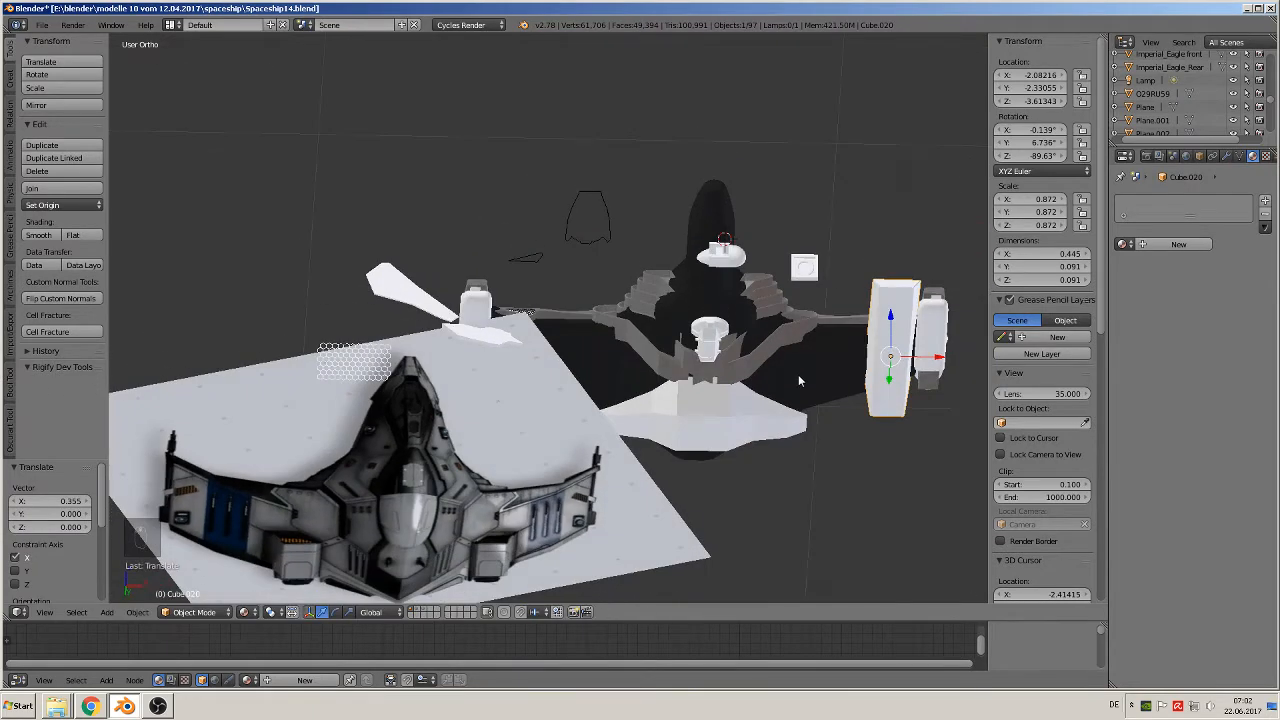
pyautogui.rightClick(753, 288)
pyautogui.keyDown('shift'); pyautogui.rightClick(666, 290); pyautogui.keyUp('shift')
pyautogui.moveTo(666, 290); pyautogui.dragTo(709, 502, button='middle')
pyautogui.moveTo(709, 343); pyautogui.dragTo(995, 355)
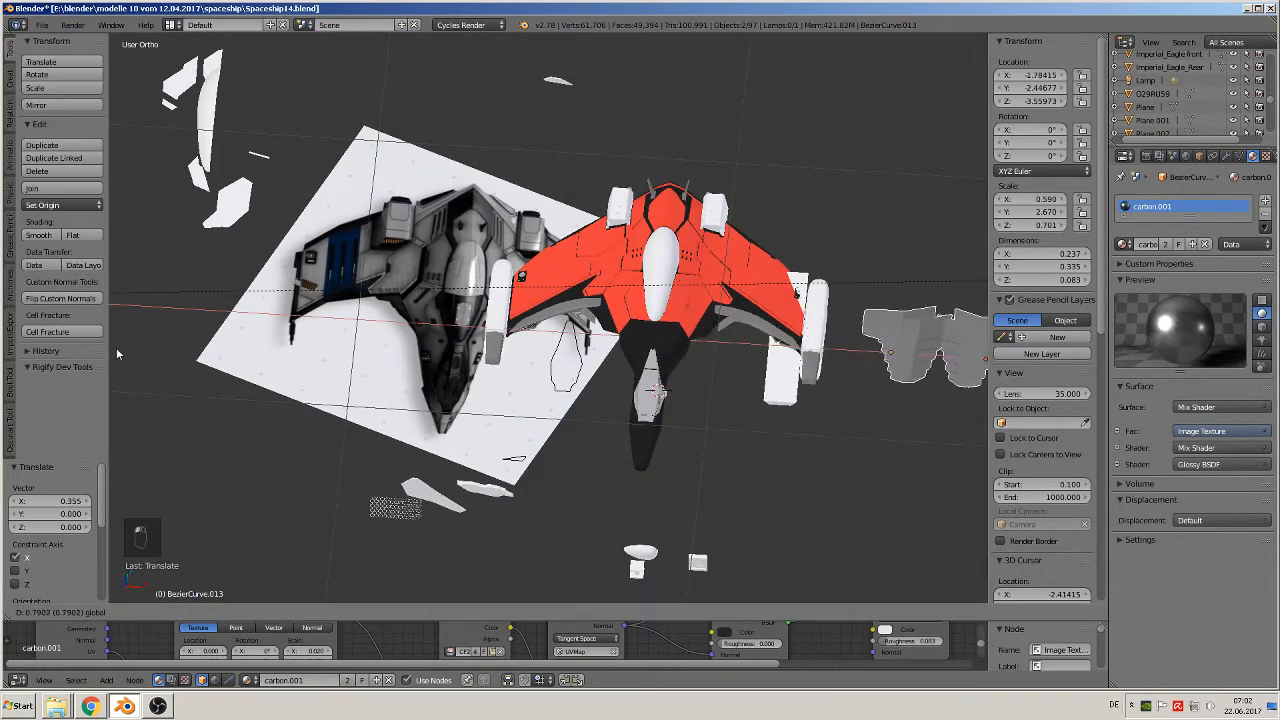
# Delete the stepped carbon piece farther from the ship, keeping only the nearer one of the pair
pyautogui.keyDown('shift'); pyautogui.moveTo(663, 326); pyautogui.dragTo(346, 326, button='middle'); pyautogui.keyUp('shift')
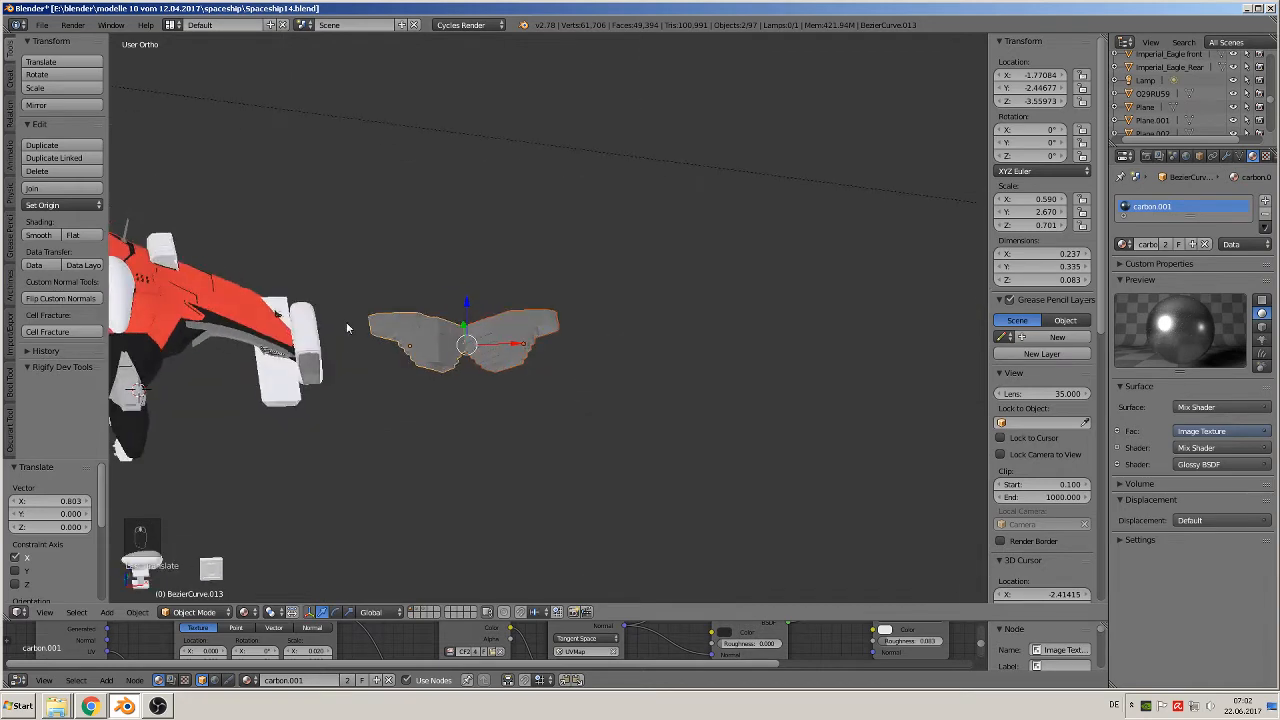
pyautogui.scroll(3, 383, 346)
pyautogui.rightClick(457, 353)
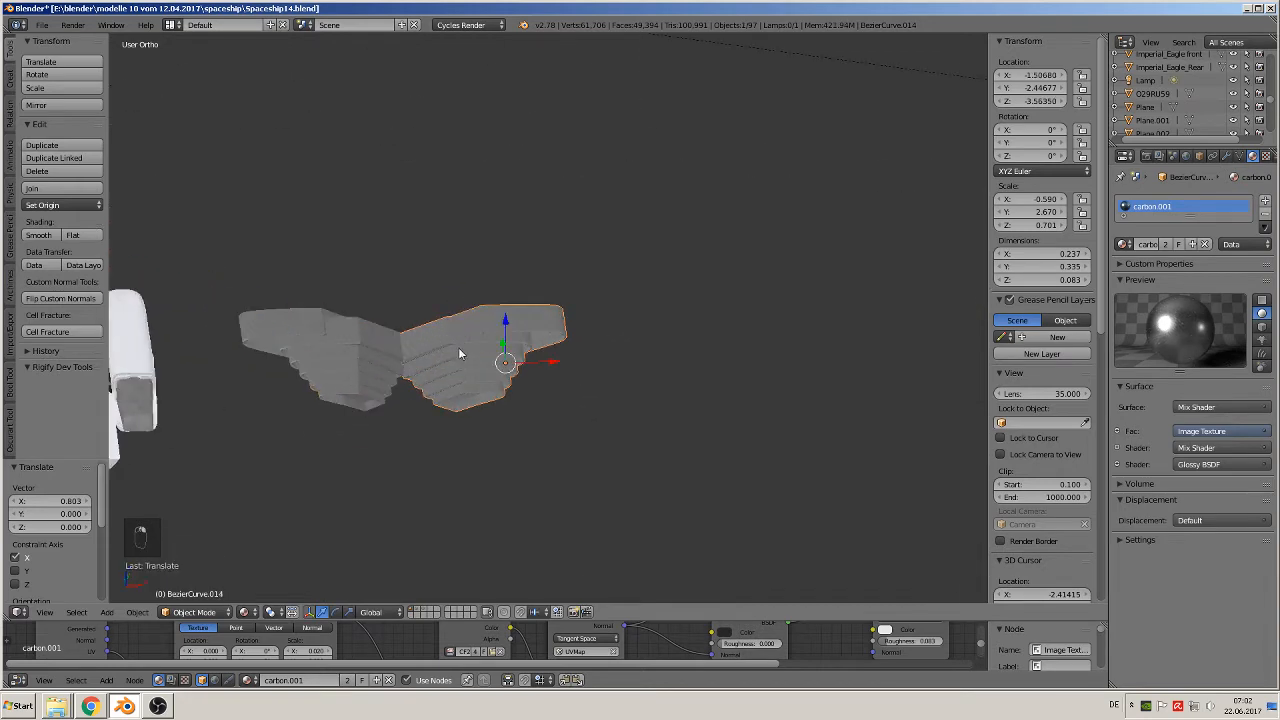
pyautogui.press('x')
pyautogui.click(452, 350)
# Duplicate the remaining carbon piece's whole mesh in Edit Mode and offset the copy 0.244 along X
pyautogui.rightClick(368, 348)
pyautogui.moveTo(368, 348); pyautogui.dragTo(354, 326, button='middle')
pyautogui.press('Tab')
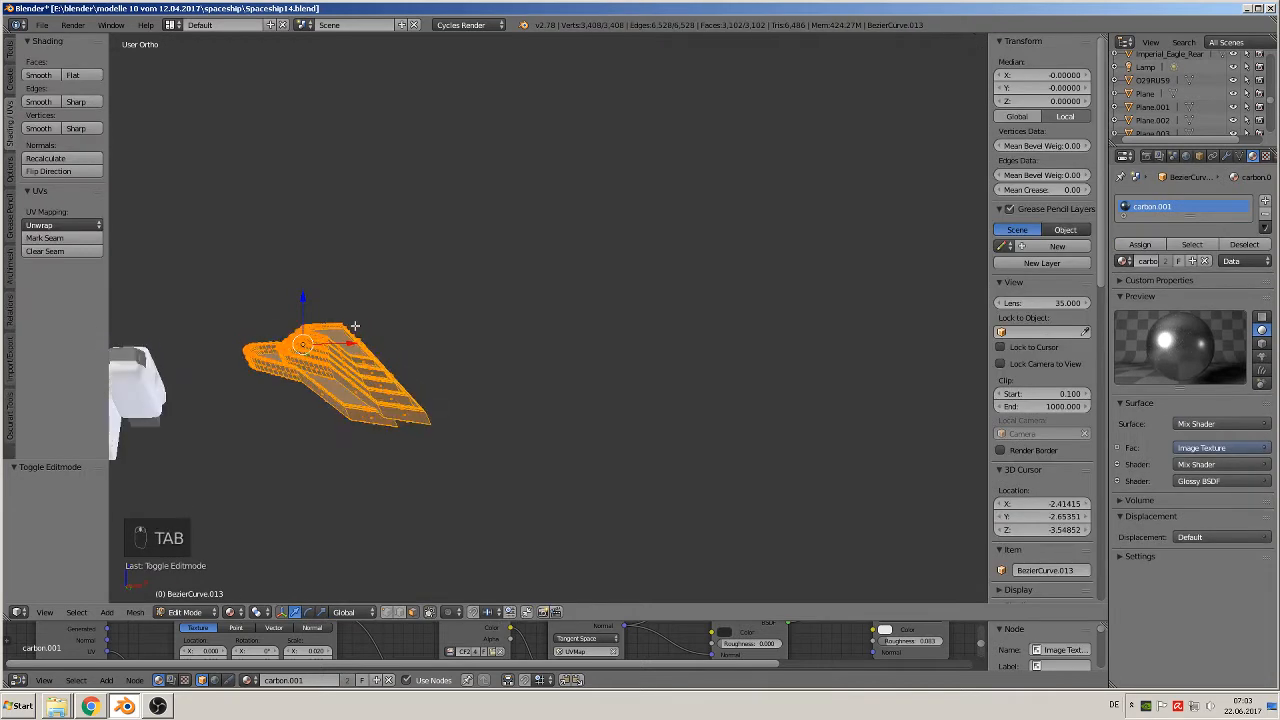
pyautogui.hotkey('shift', 'd')
pyautogui.press('x')
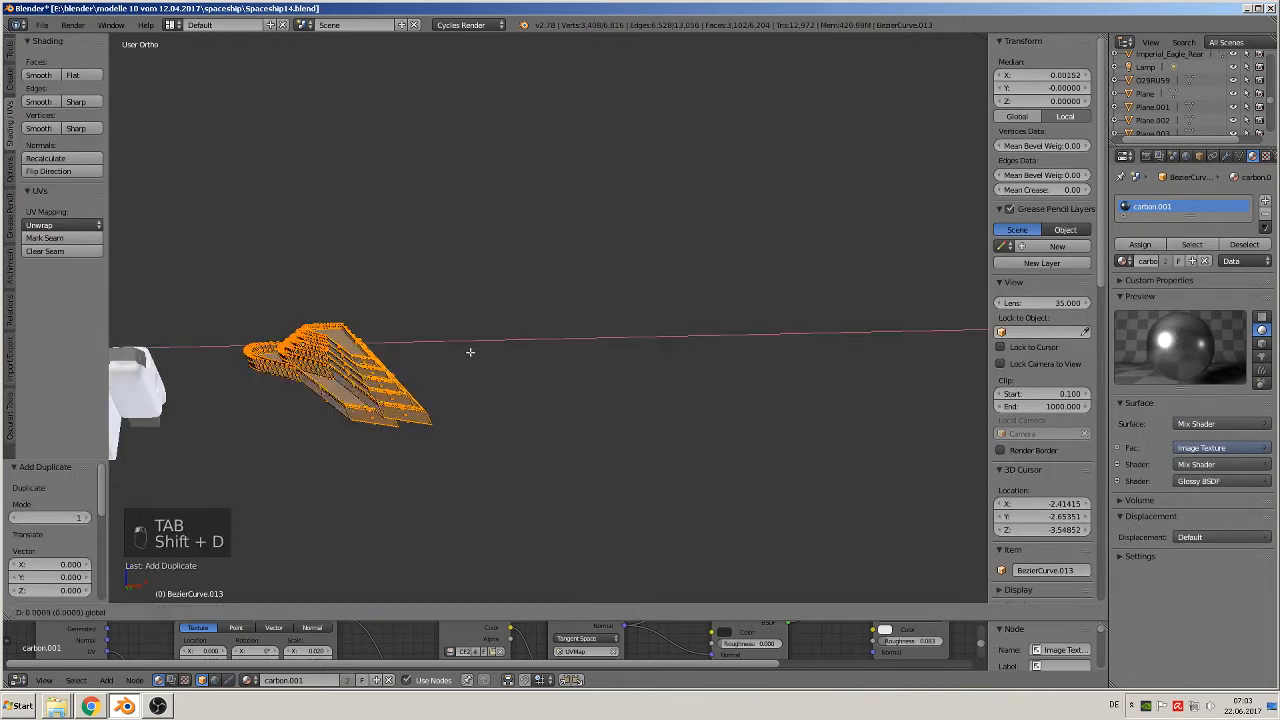
pyautogui.click(533, 355)
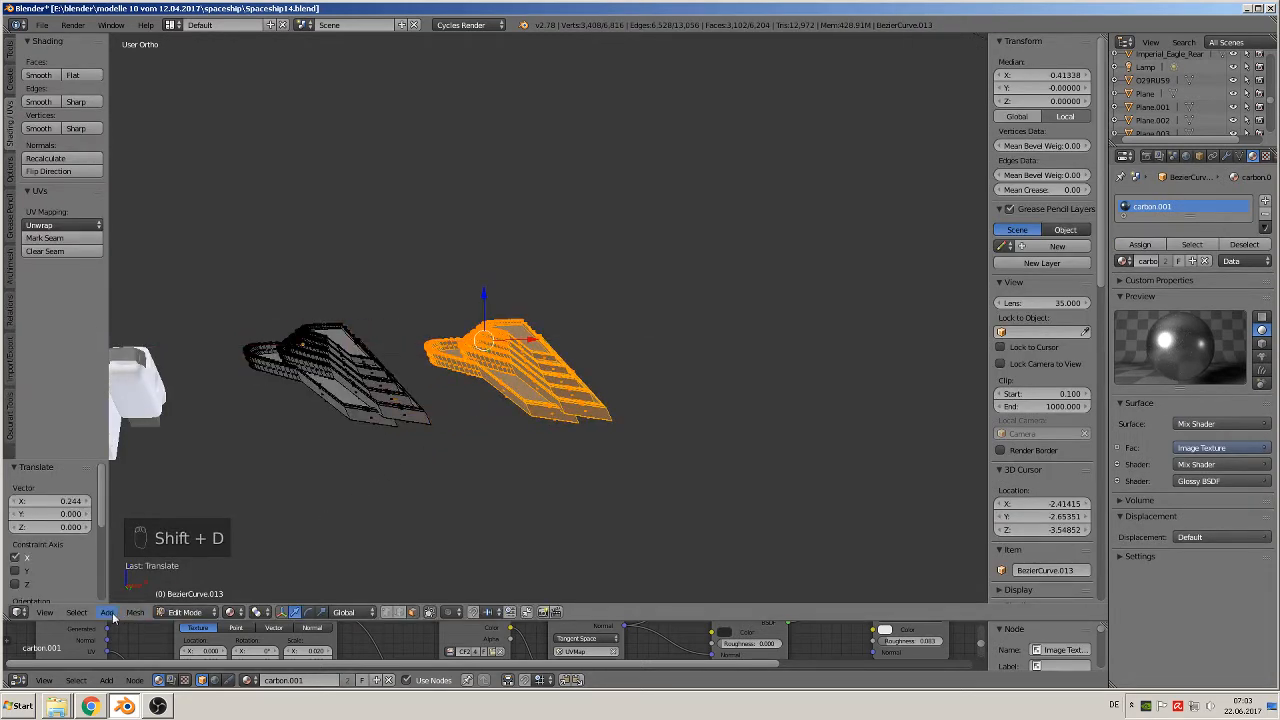
# Mirror the duplicated mesh along global X and move it 0.064 along X so it meets the original half
pyautogui.click(135, 612)
pyautogui.moveTo(166, 545)
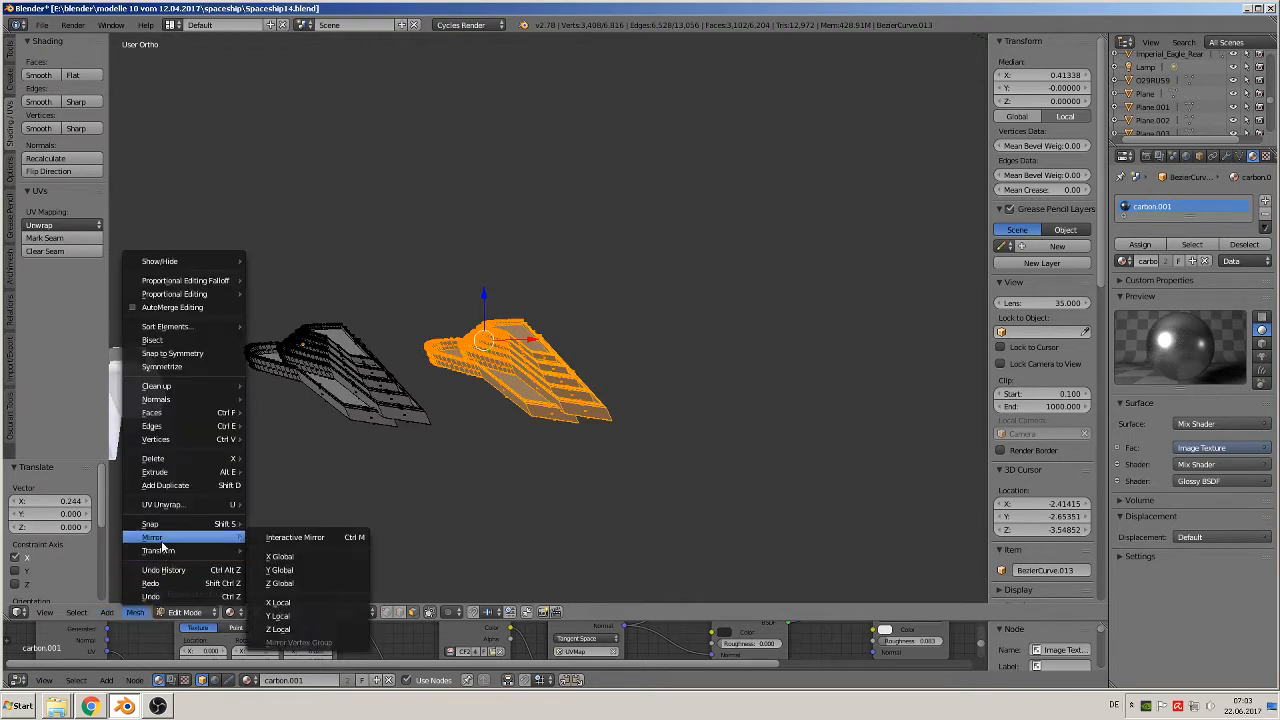
pyautogui.click(277, 540)
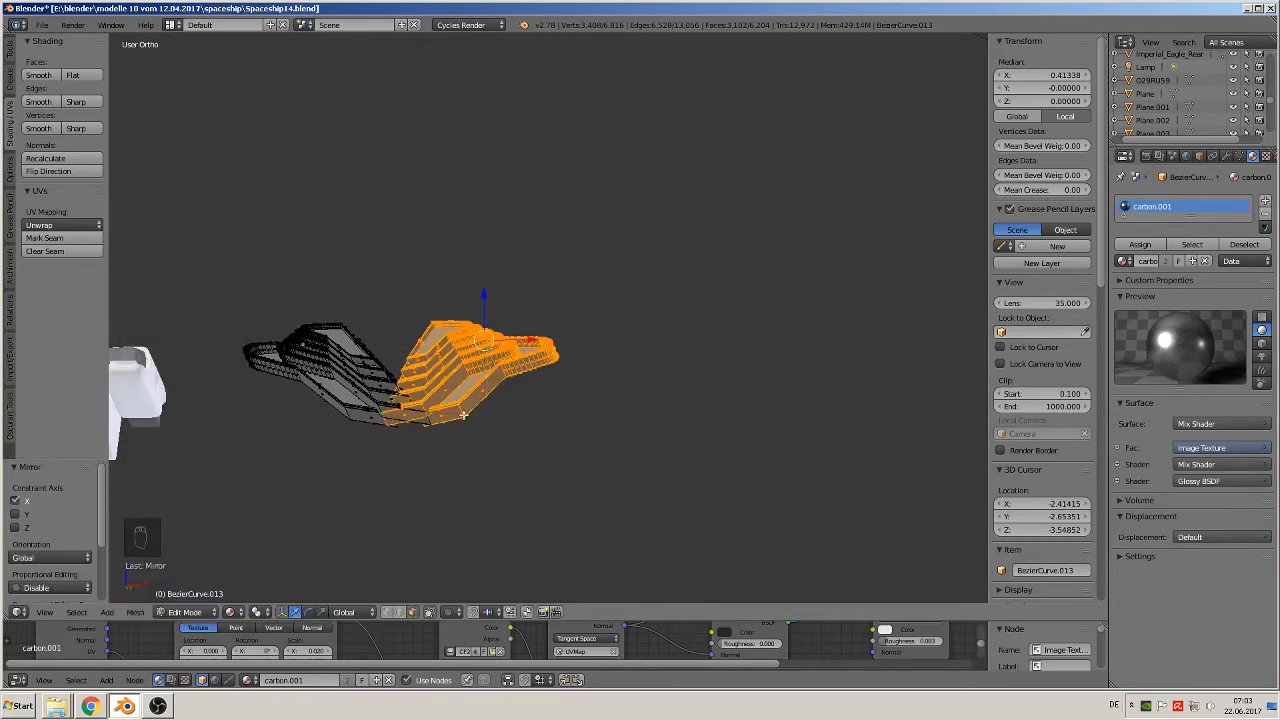
pyautogui.moveTo(530, 340); pyautogui.dragTo(578, 340)
pyautogui.moveTo(580, 380); pyautogui.dragTo(586, 478, button='middle')
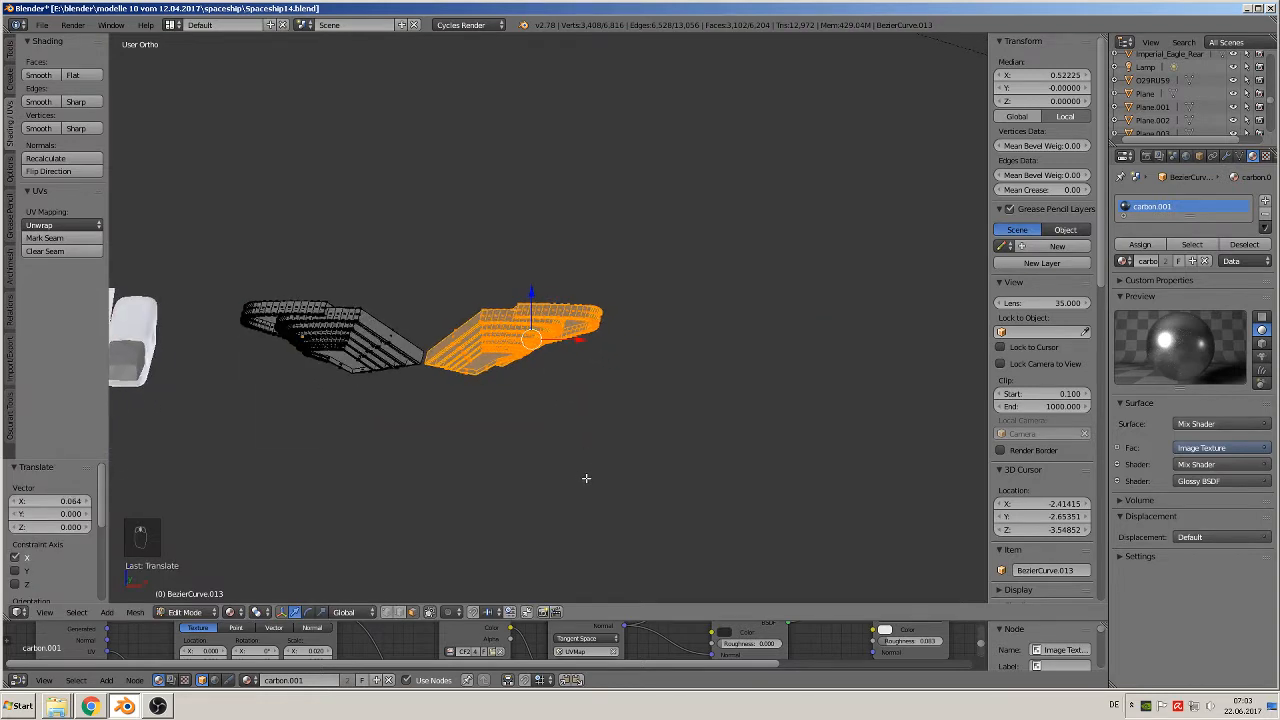
# Delete the mirrored duplicate mesh and return to Object Mode
pyautogui.press('x')
pyautogui.press('x')
pyautogui.click(545, 359)
pyautogui.press('Tab')
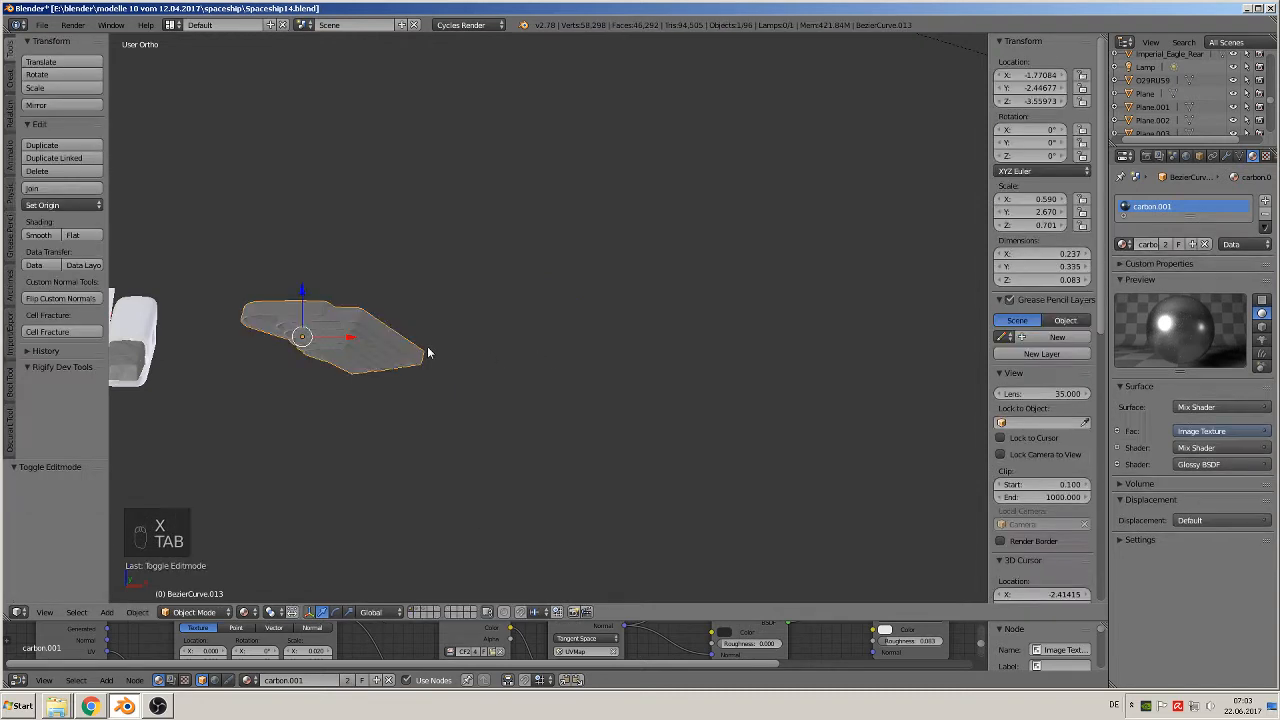
# In front view, place the 3D cursor near the carbon piece's inner edge and set the object's origin to it
pyautogui.moveTo(427, 334); pyautogui.dragTo(441, 331, button='middle')
pyautogui.press('KP_1')
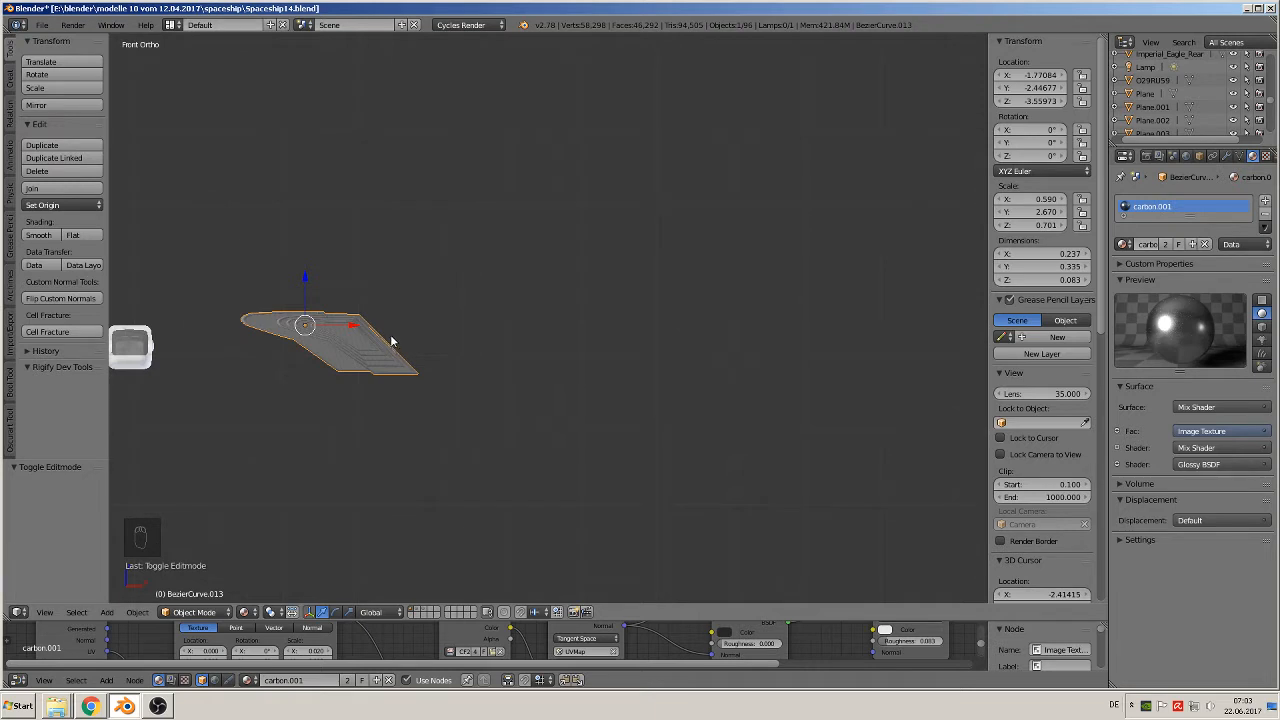
pyautogui.click(55, 206)
pyautogui.click(86, 248)
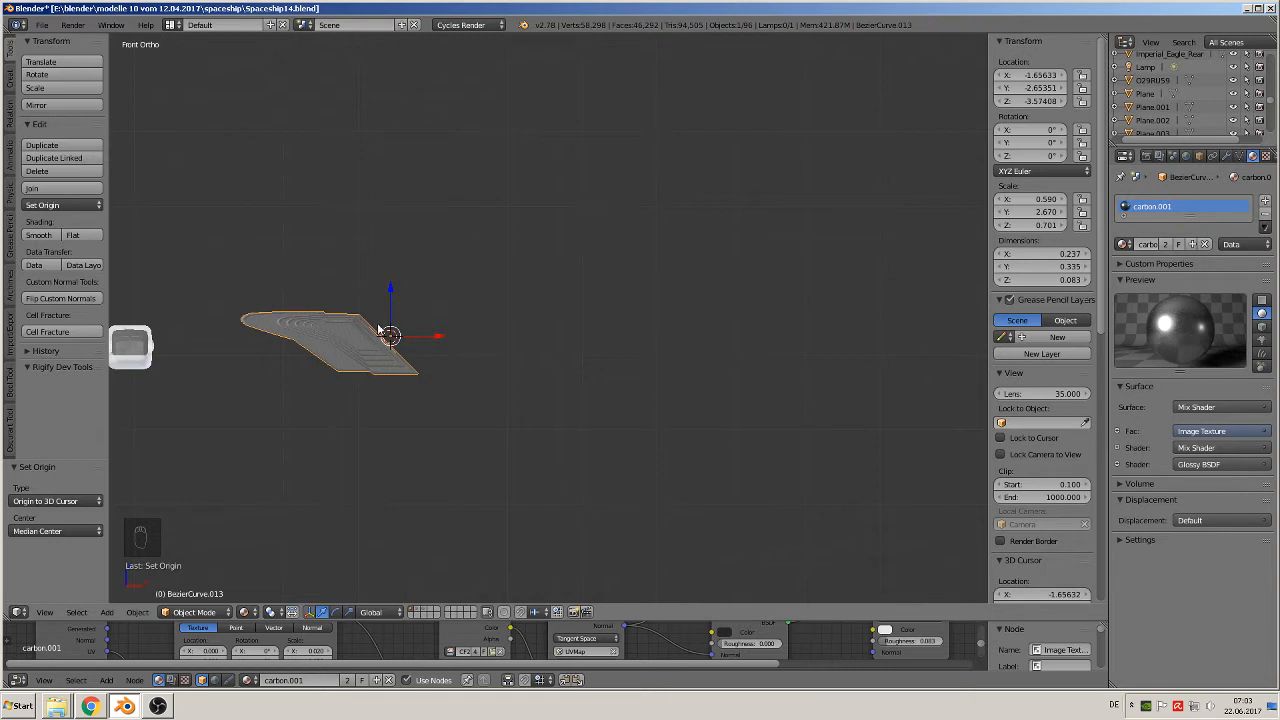
# Add a Mirror modifier on the X axis to the carbon piece and enable Clipping
pyautogui.click(1227, 157)
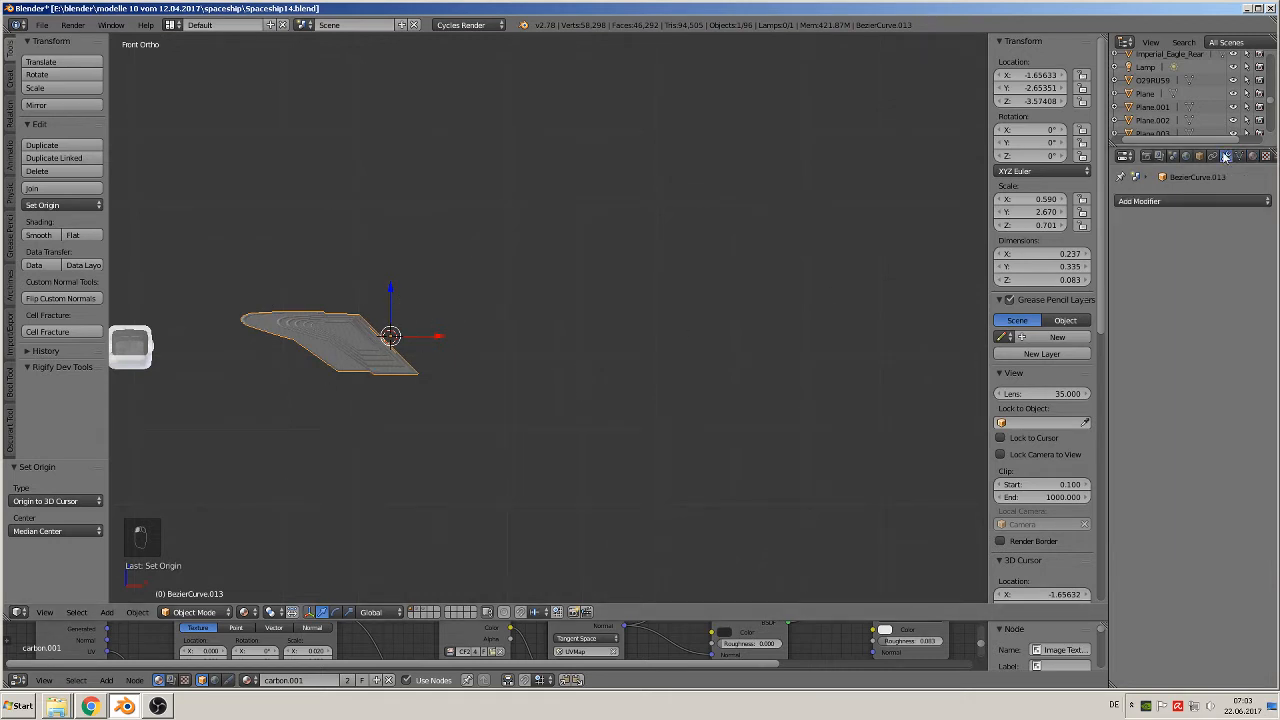
pyautogui.click(1222, 201)
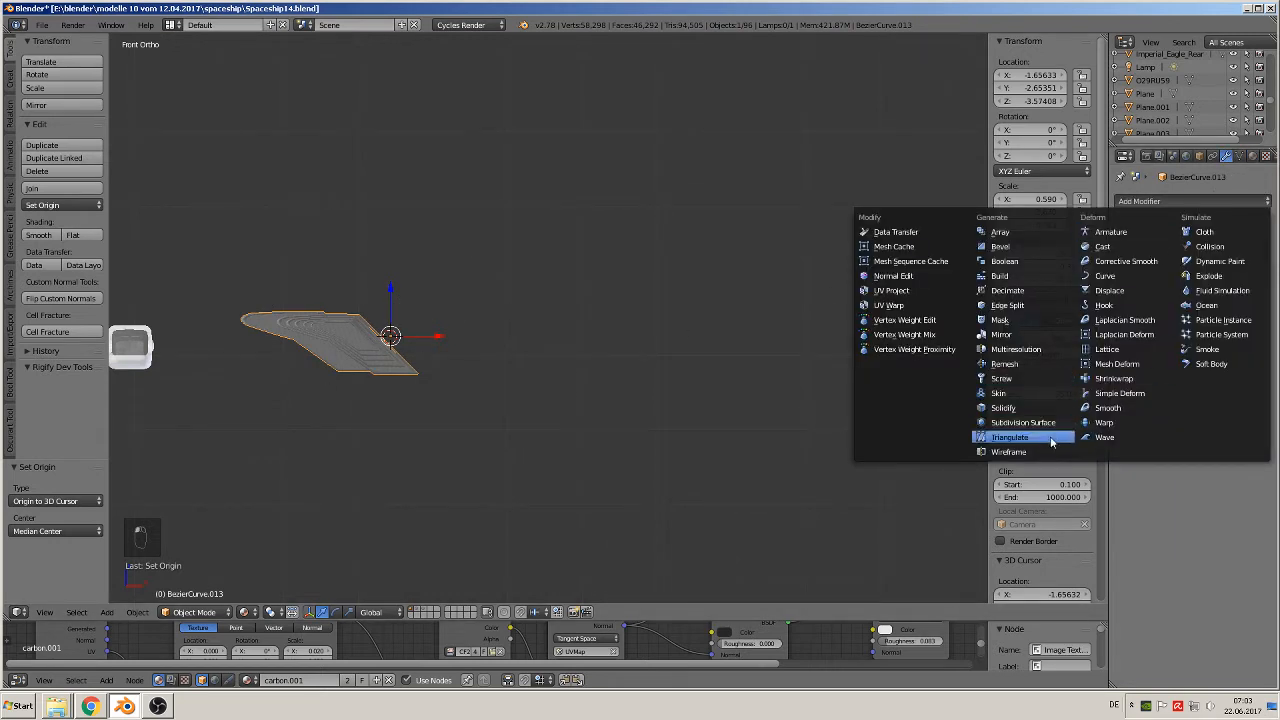
pyautogui.click(1045, 335)
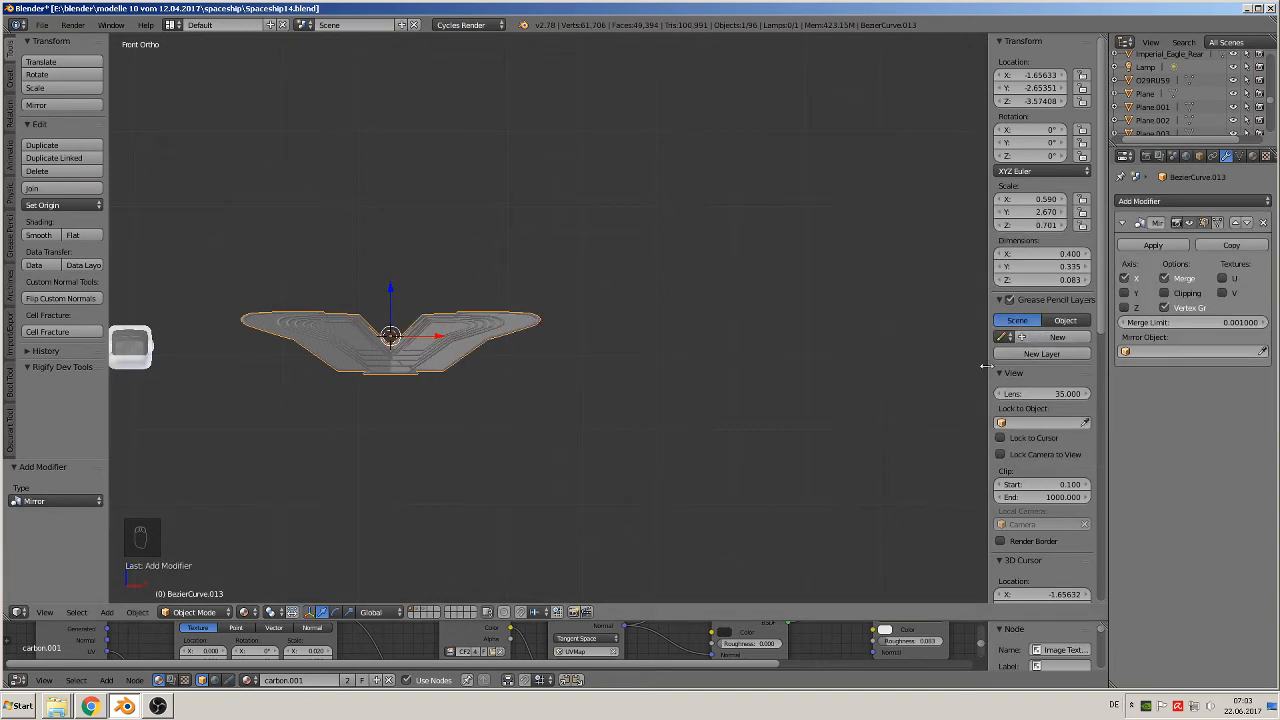
pyautogui.moveTo(437, 366); pyautogui.dragTo(430, 440, button='middle')
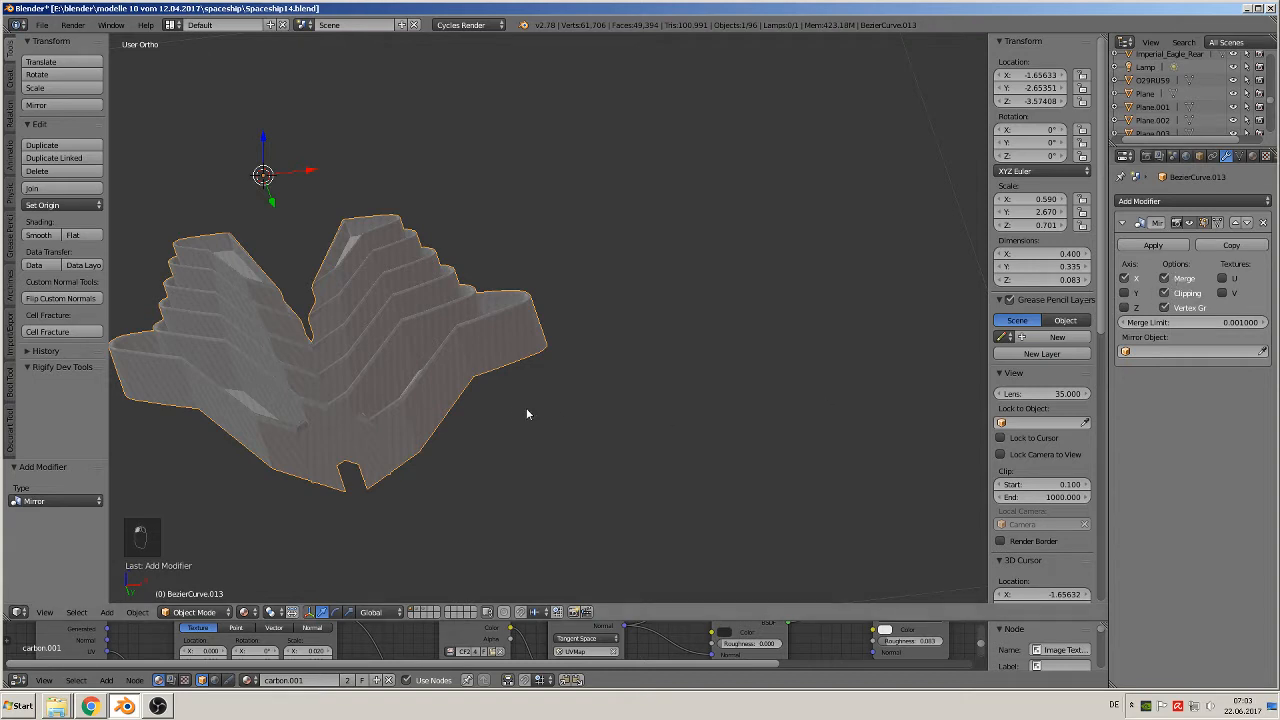
# Select the carbon piece's entire mesh in Edit Mode and shift it 0.005 in the negative X direction
pyautogui.moveTo(526, 414); pyautogui.dragTo(437, 404, button='middle')
pyautogui.press('Tab')
pyautogui.press('a')
pyautogui.press('a')
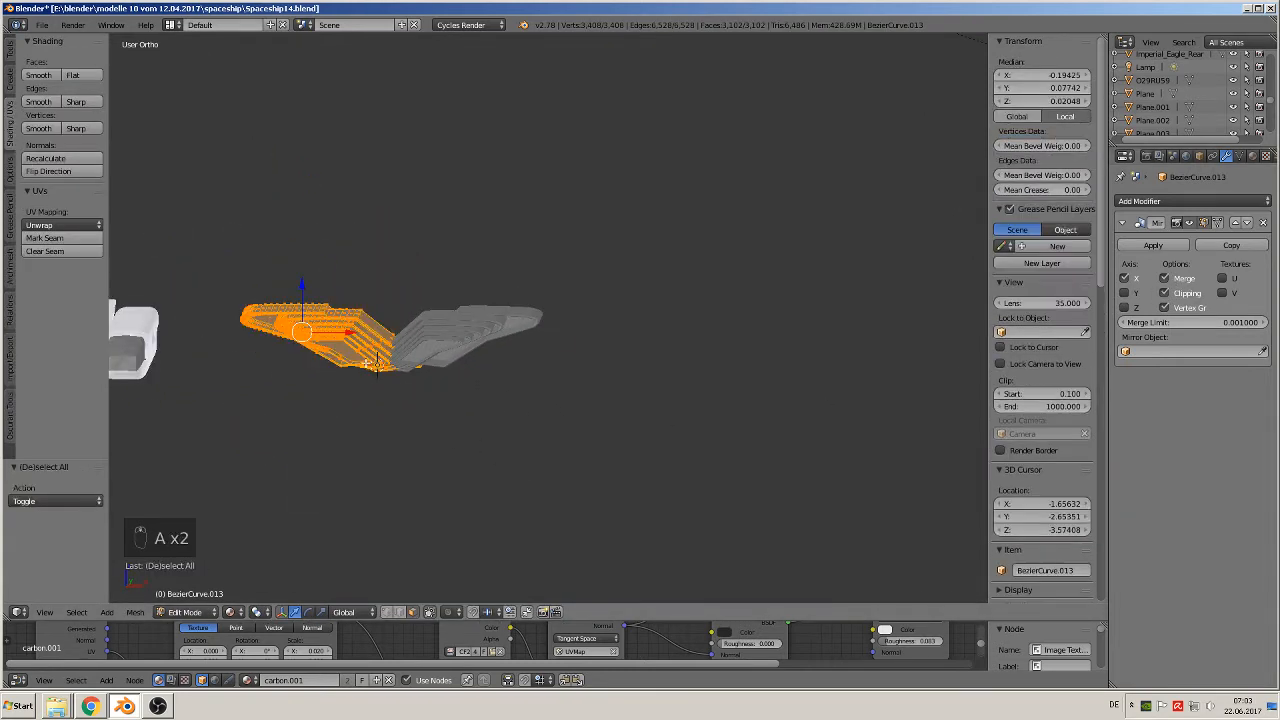
pyautogui.press('g')
pyautogui.press('x')
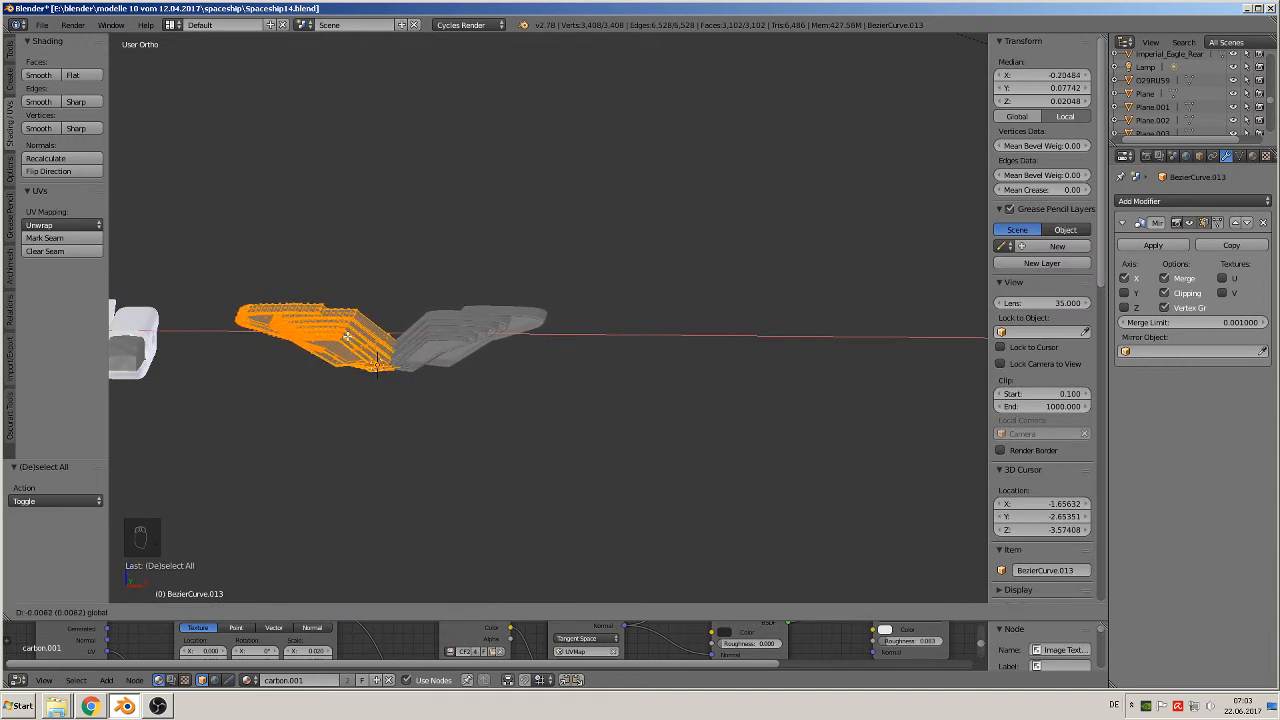
pyautogui.click(365, 343)
# Move the mesh about 0.03 farther along negative X so the inner edges meet at the mirror plane, and leave Edit Mode
pyautogui.moveTo(365, 343); pyautogui.dragTo(624, 256, button='middle')
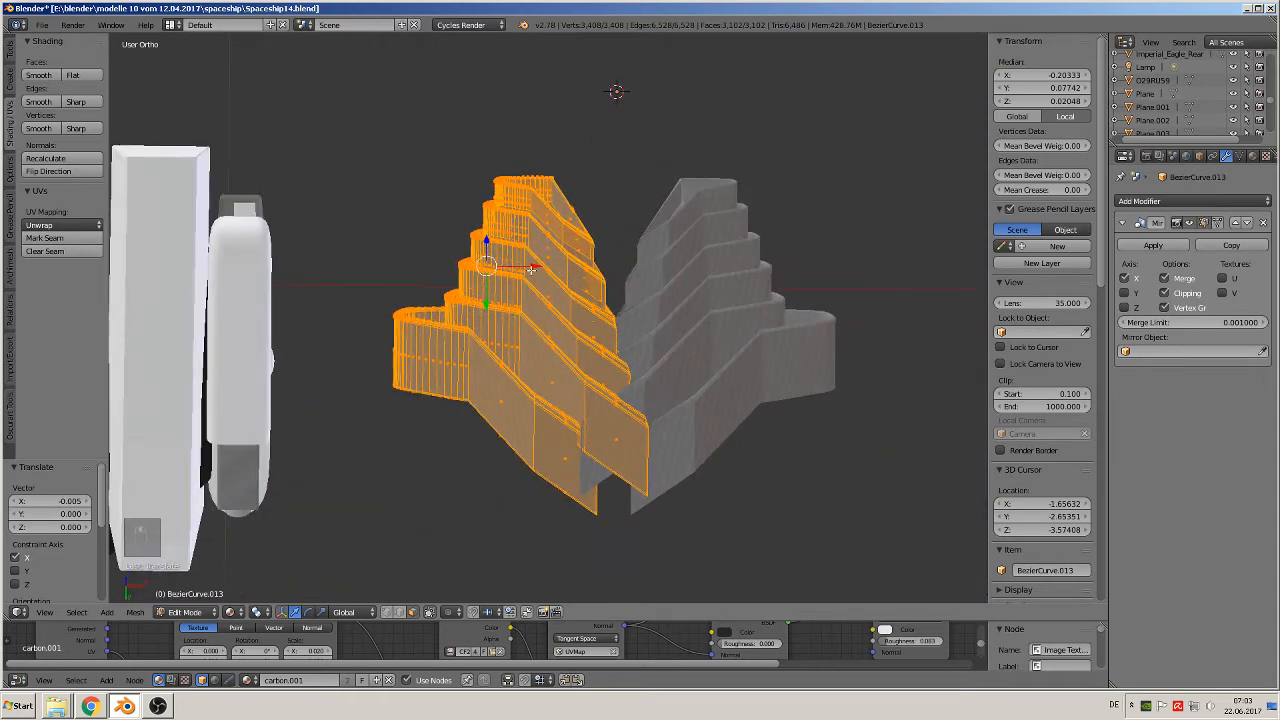
pyautogui.press('g')
pyautogui.press('x')
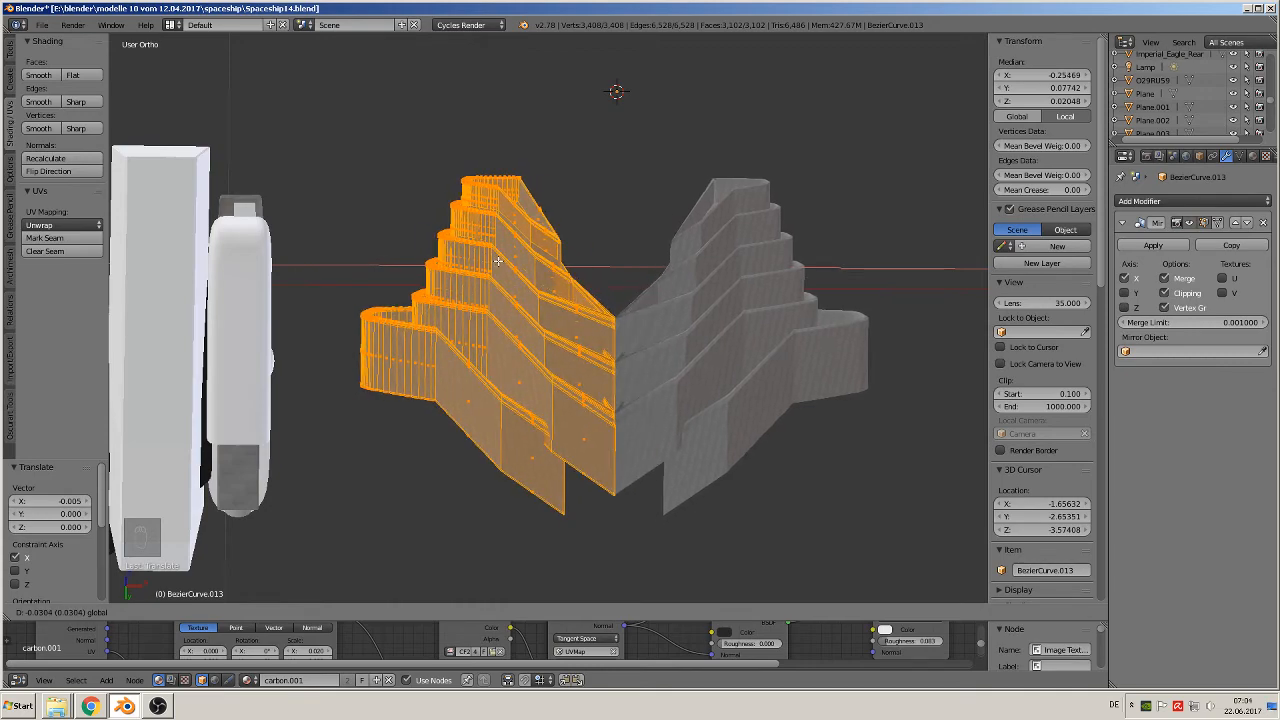
pyautogui.click(497, 261)
pyautogui.moveTo(497, 261); pyautogui.dragTo(660, 423, button='middle')
pyautogui.press('Tab')
# Duplicate the mirrored carbon piece, move the copy 0.311 down along Z, and reselect the original
pyautogui.scroll(-5, 660, 409)
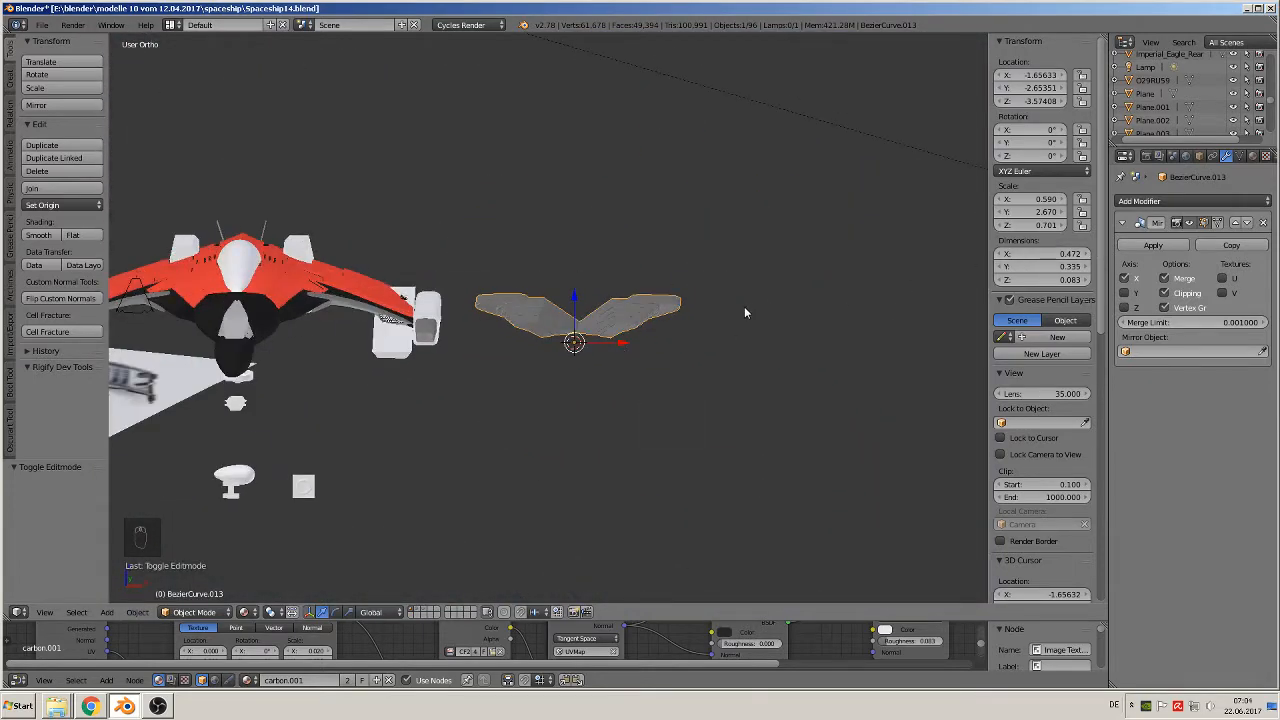
pyautogui.hotkey('shift', 'd')
pyautogui.rightClick(588, 296)
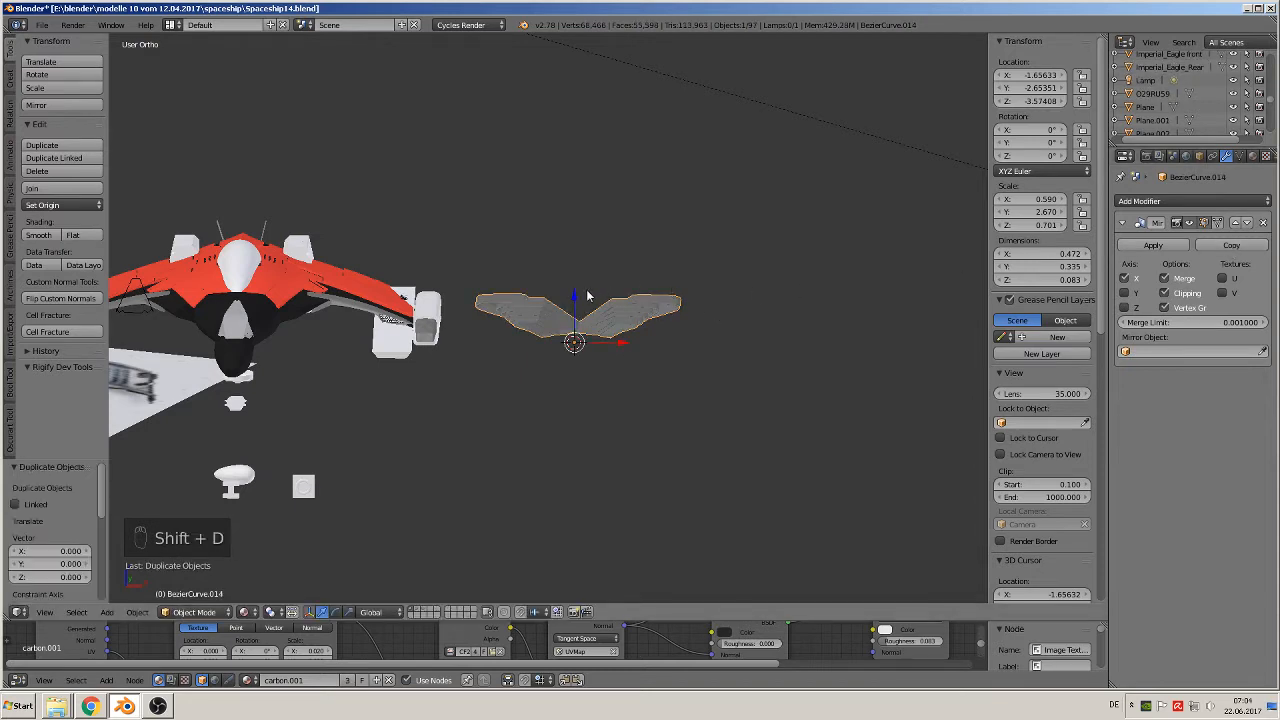
pyautogui.press('g')
pyautogui.press('z')
pyautogui.click(640, 344)
pyautogui.rightClick(658, 318)
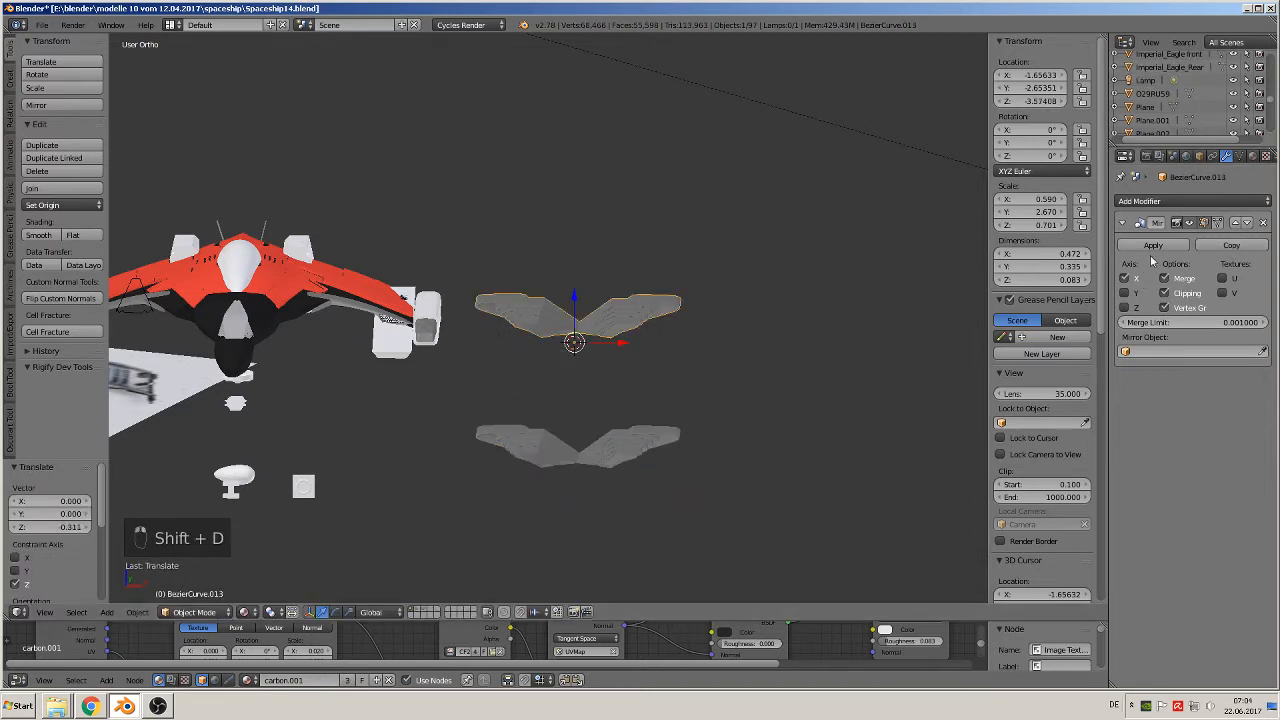
# Move the mirrored carbon piece 0.792 in the negative X direction so it sits beneath the spaceship's wings
pyautogui.moveTo(616, 343); pyautogui.dragTo(274, 355)
pyautogui.press('KP_Decimal')
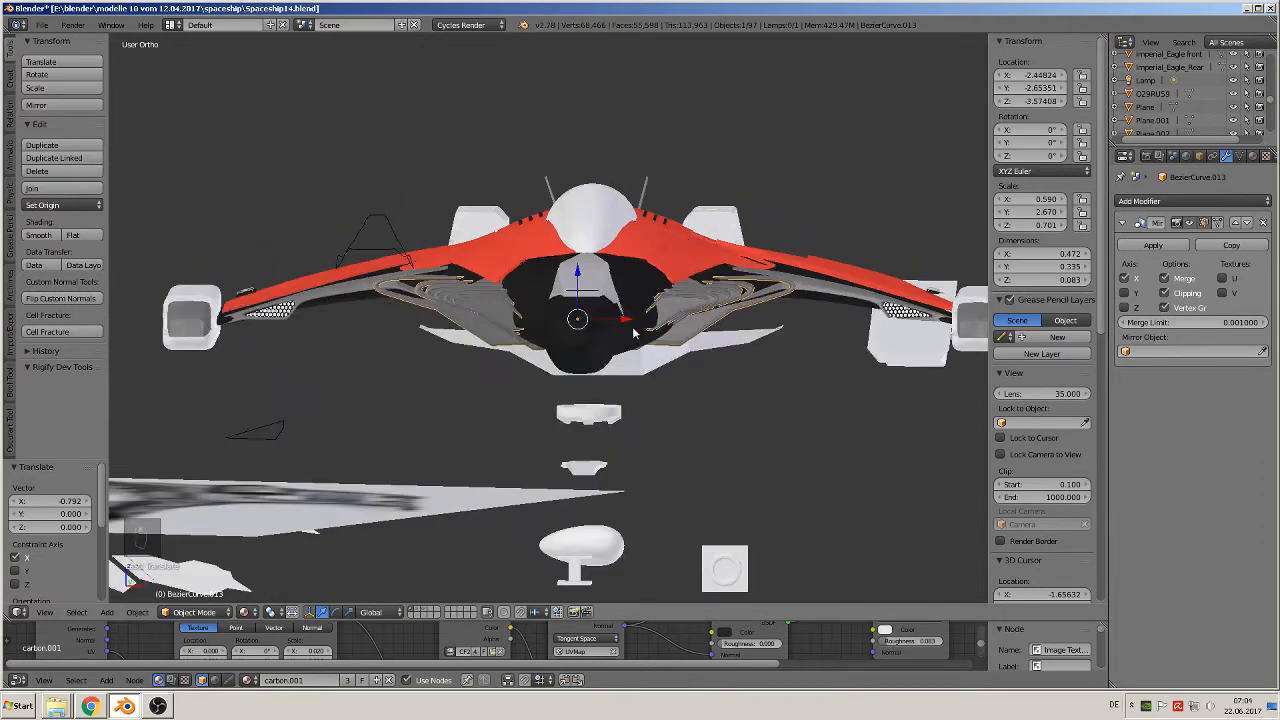
pyautogui.press('KP_8')
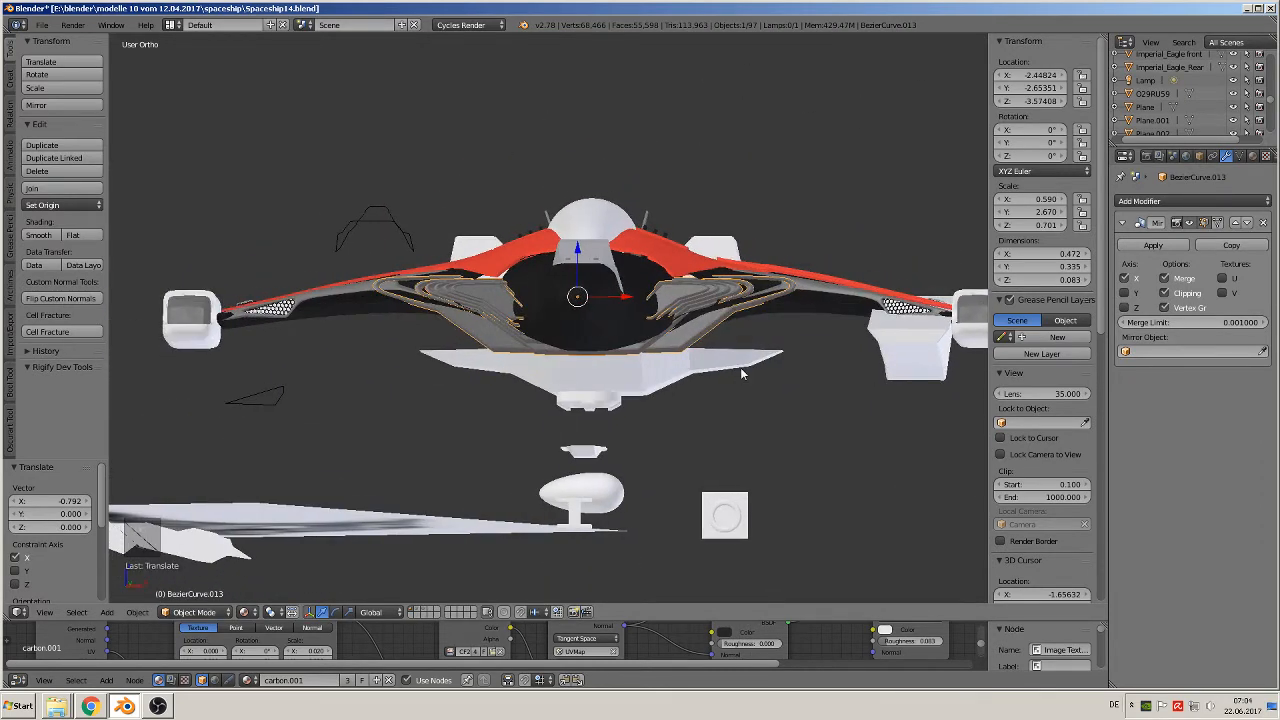
# Scale the mirrored carbon piece down by a factor of 0.874 and raise it 0.006 along Z
pyautogui.press('s')
pyautogui.click(716, 368)
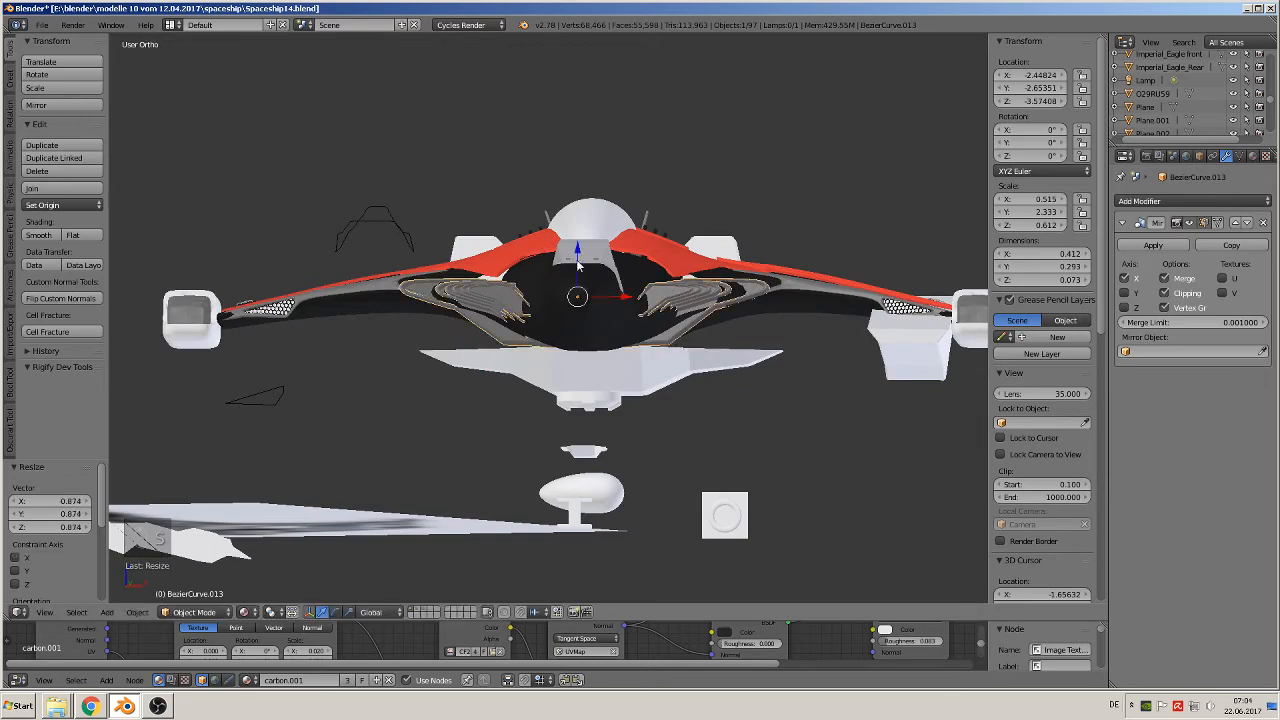
pyautogui.moveTo(577, 262); pyautogui.dragTo(577, 262)
pyautogui.moveTo(577, 262); pyautogui.dragTo(633, 404, button='middle')
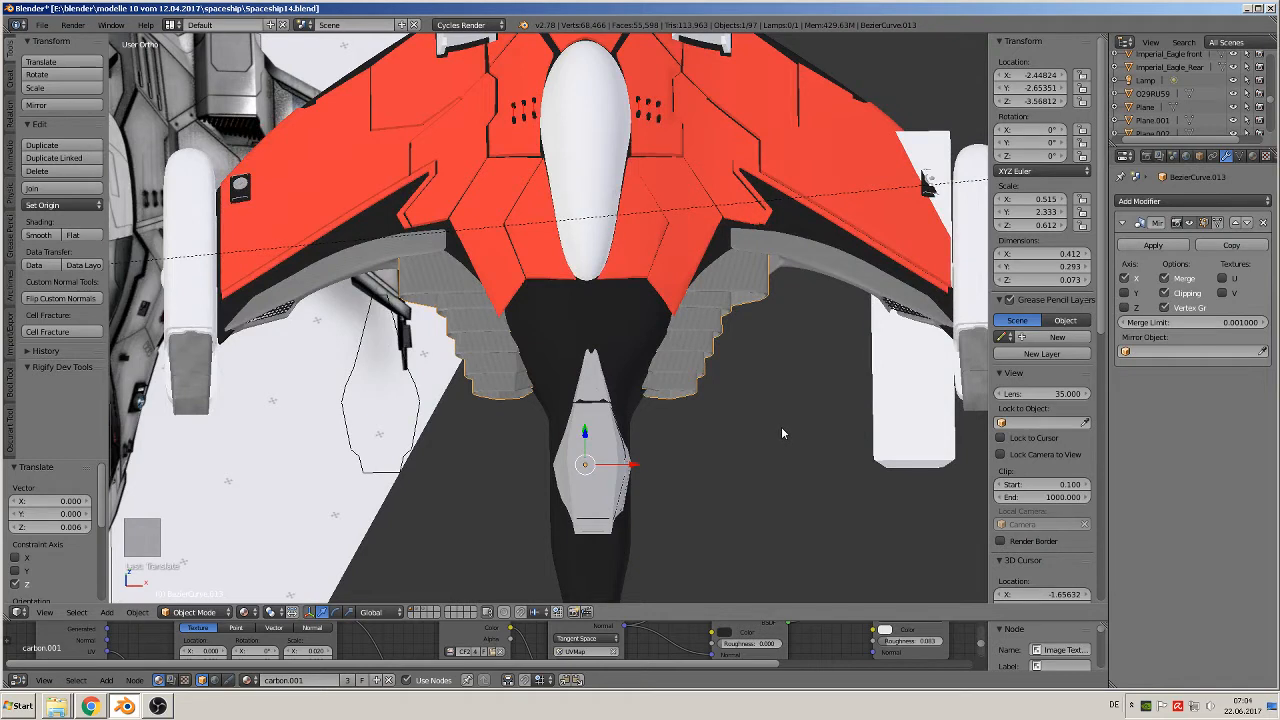
pyautogui.press('s')
pyautogui.press('x')
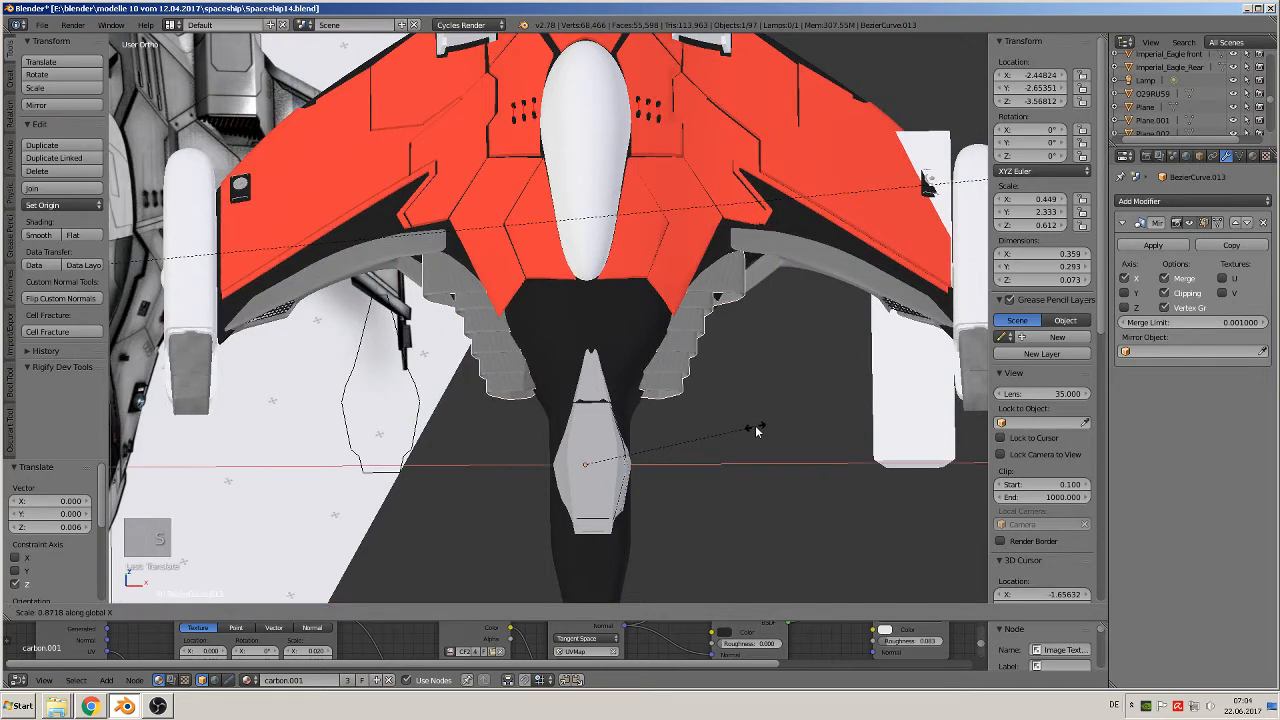
pyautogui.click(768, 432)
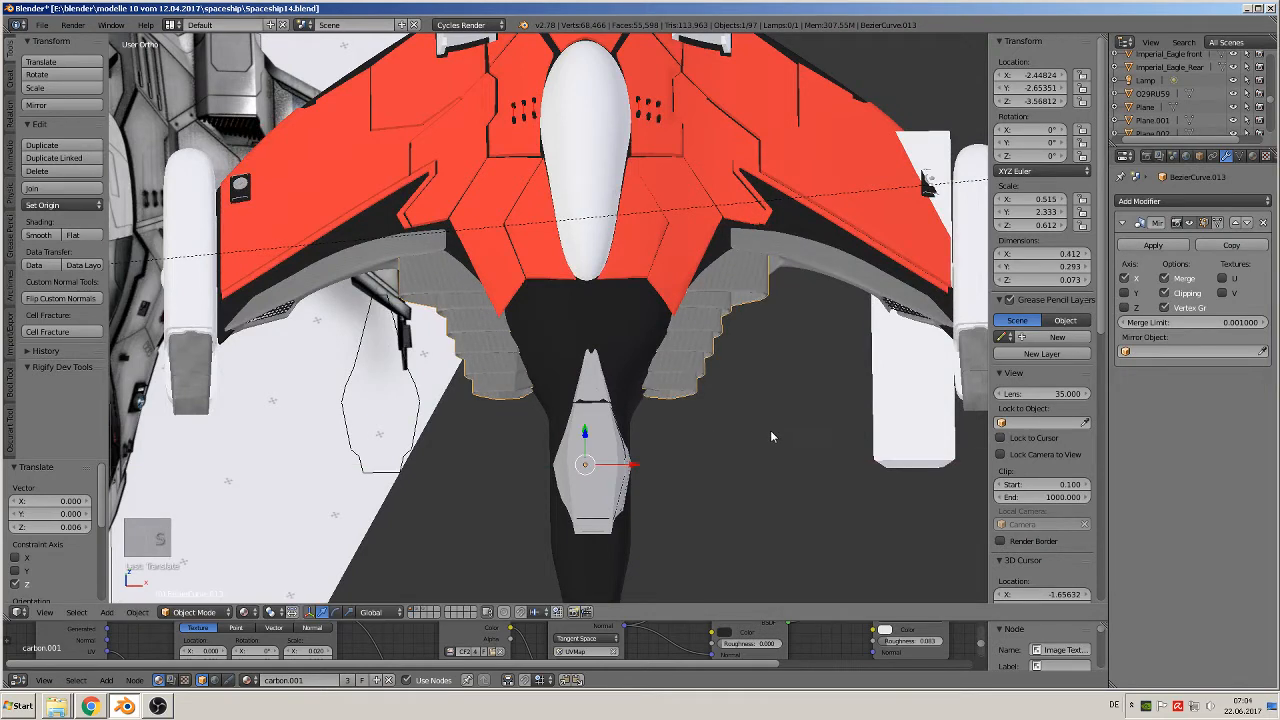
# Scale the carbon piece uniformly by 0.836 and move it 0.043 along positive Y
pyautogui.press('s')
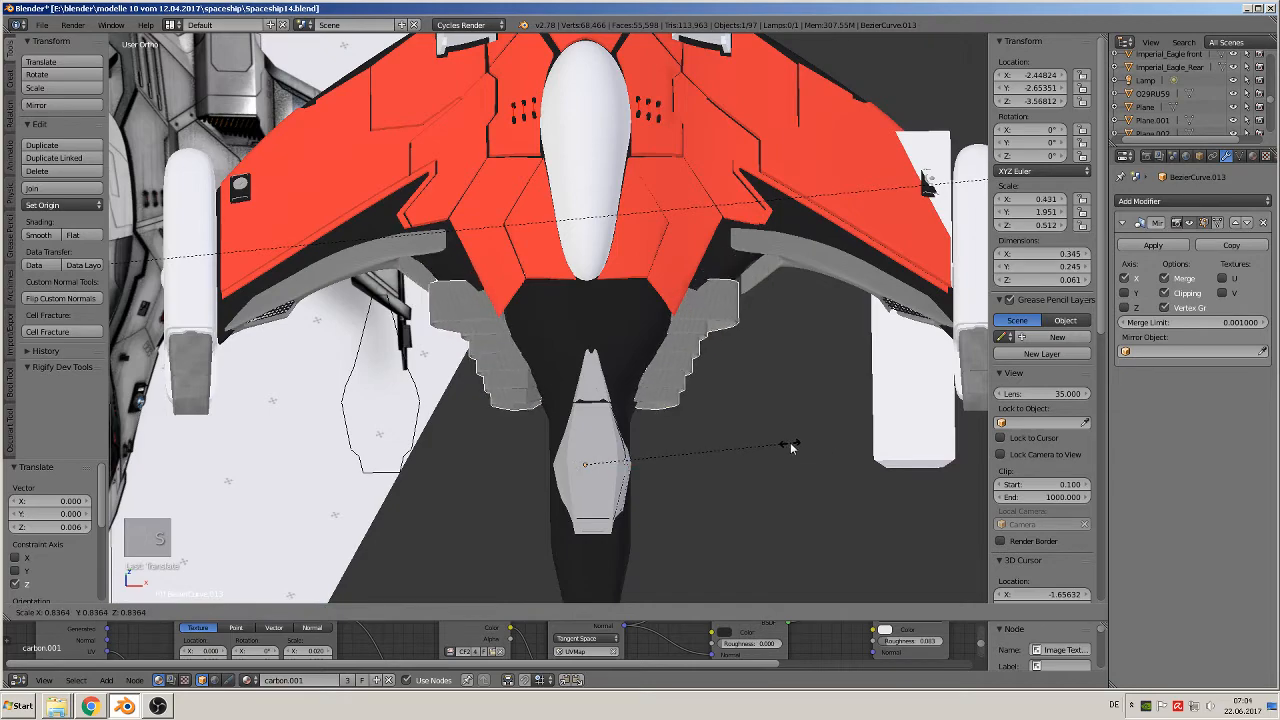
pyautogui.click(790, 442)
pyautogui.moveTo(703, 448); pyautogui.dragTo(774, 443, button='middle')
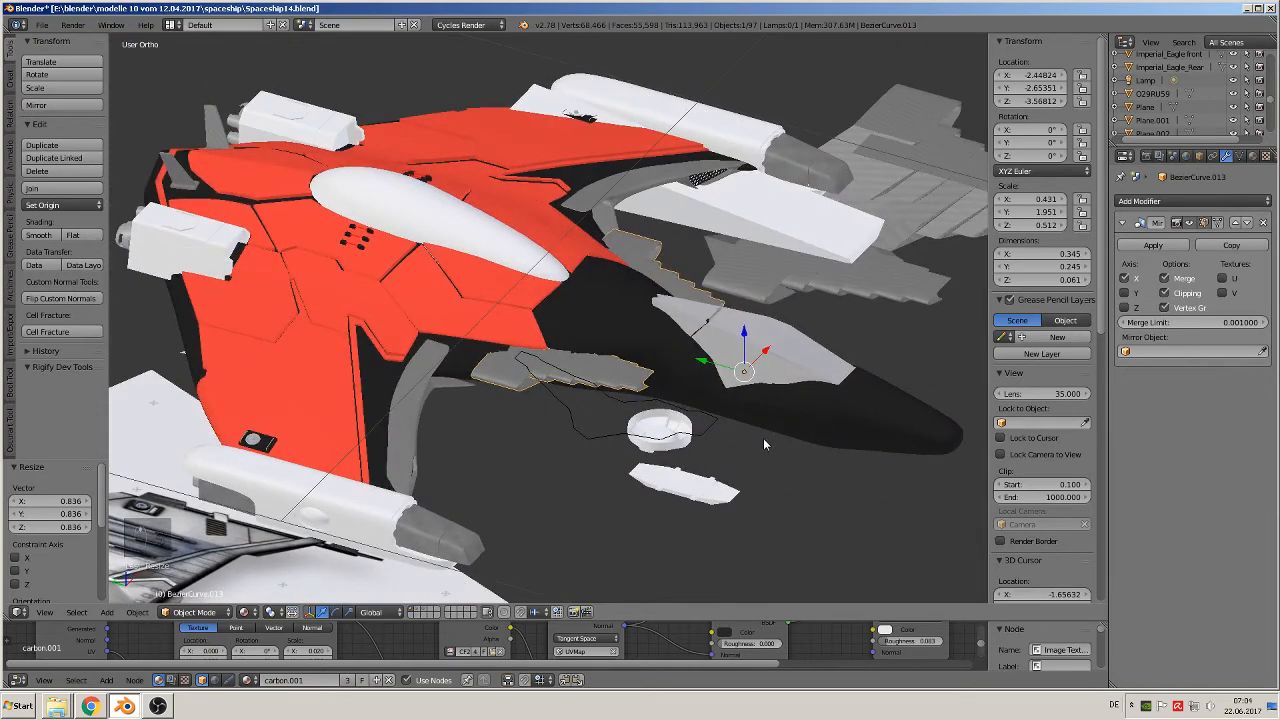
pyautogui.scroll(2, 766, 448)
pyautogui.moveTo(698, 397); pyautogui.dragTo(646, 386)
# Enlarge the carbon piece by a factor of 1.177 and move it 0.029 along negative Y
pyautogui.press('s')
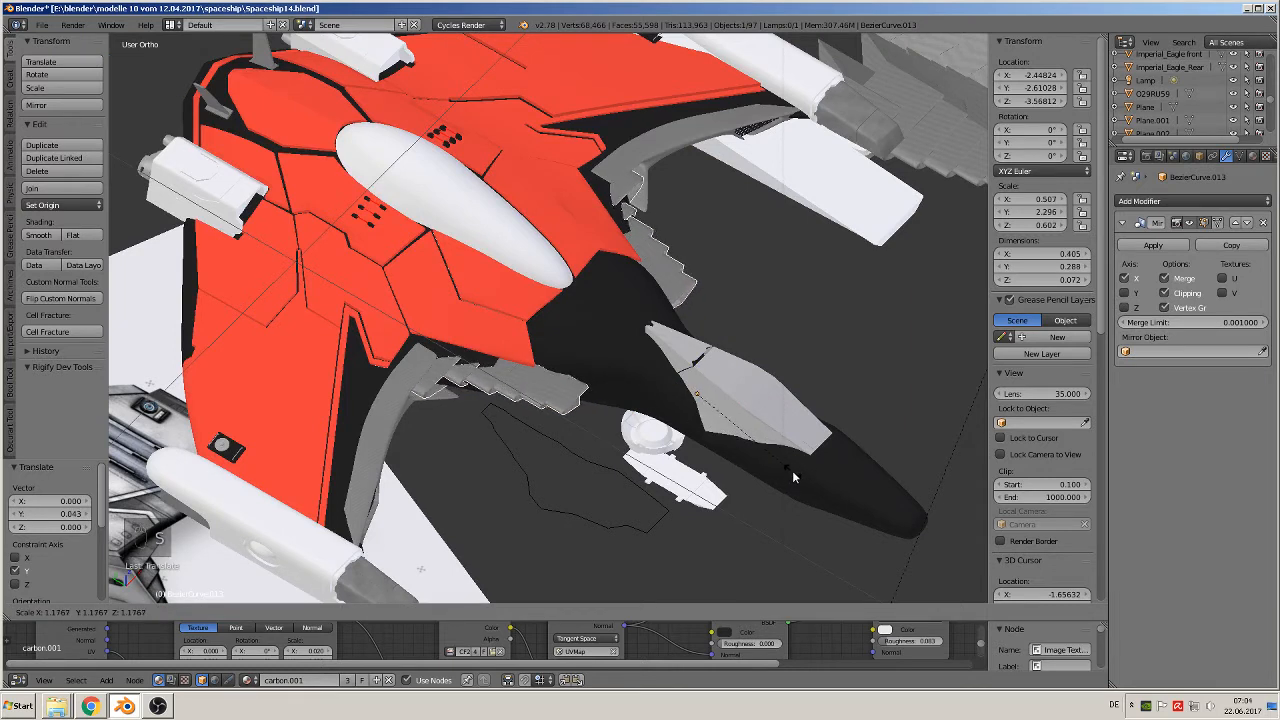
pyautogui.click(792, 476)
pyautogui.press('g')
pyautogui.press('y')
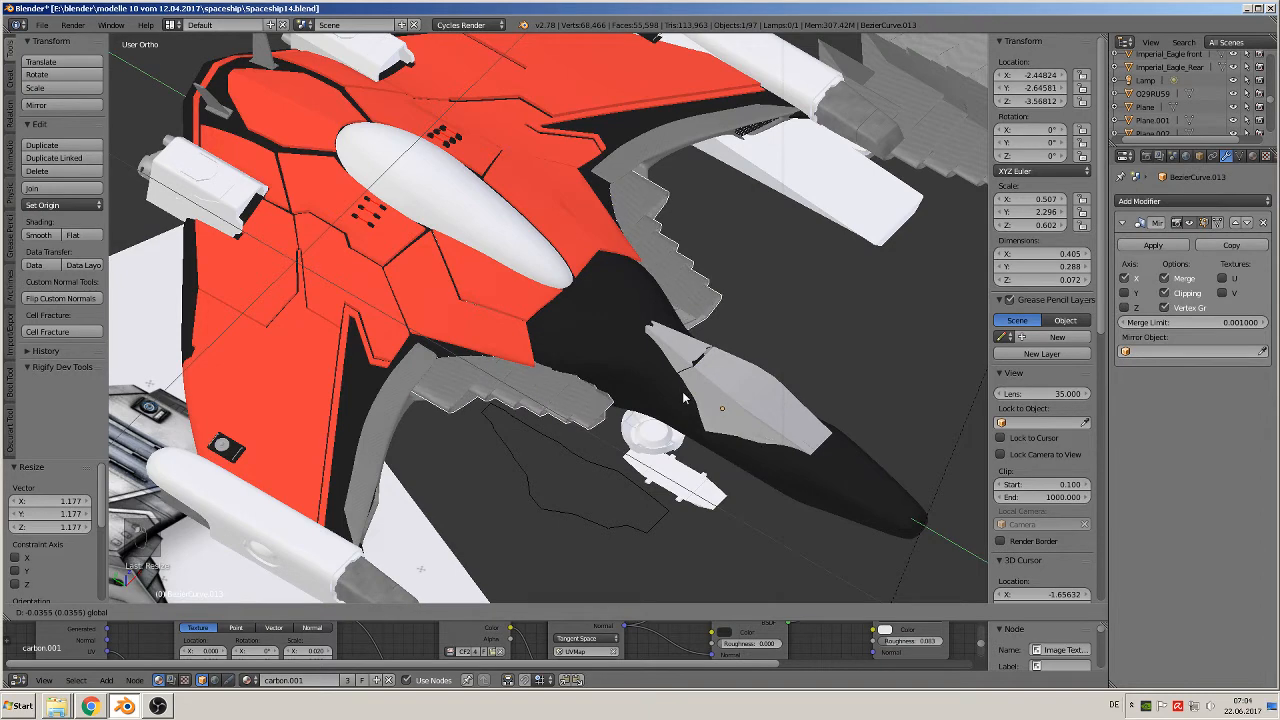
pyautogui.click(645, 405)
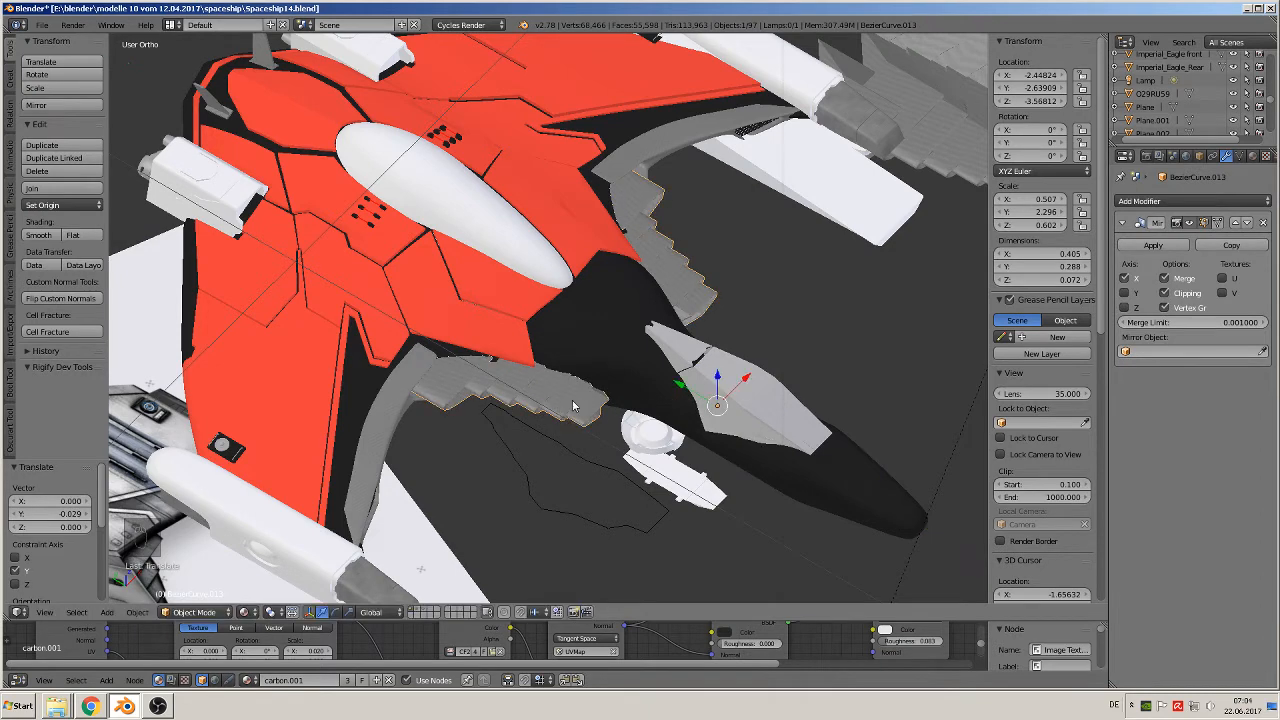
# Narrow the carbon piece along X by a factor of about 0.92 to bring both halves closer to the hull
pyautogui.moveTo(573, 405); pyautogui.dragTo(485, 416, button='middle')
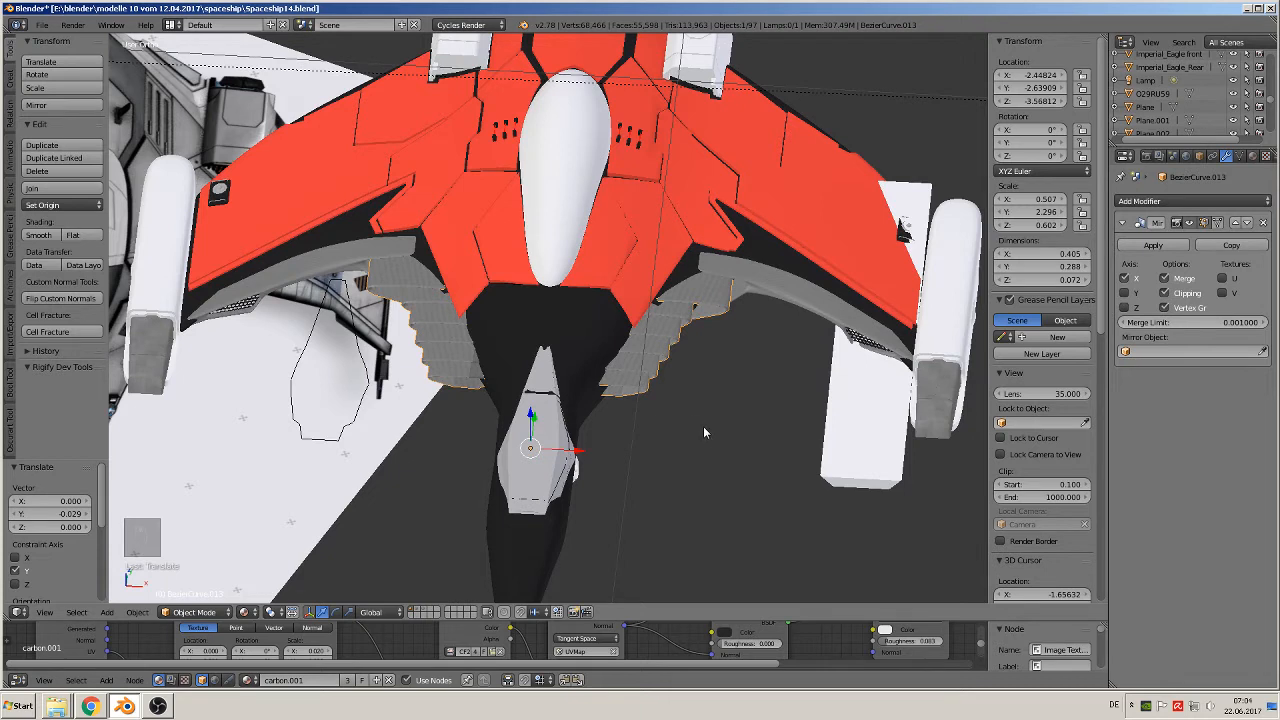
pyautogui.press('s')
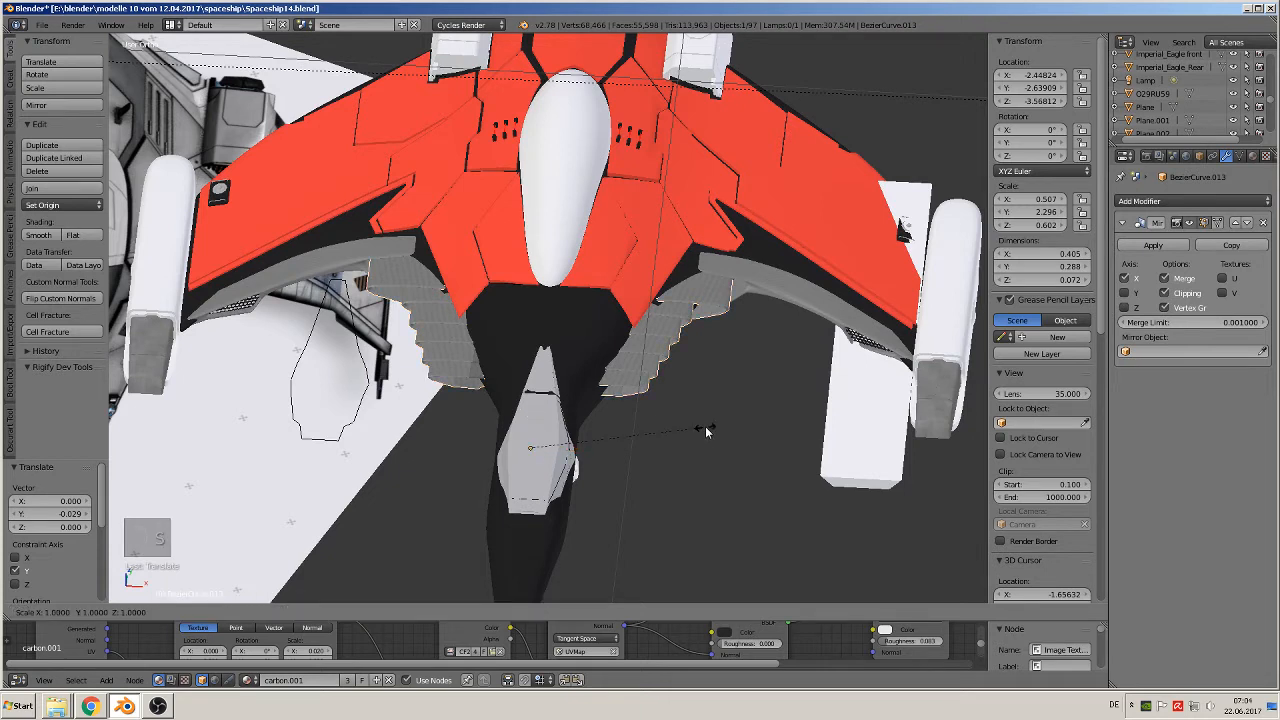
pyautogui.press('x')
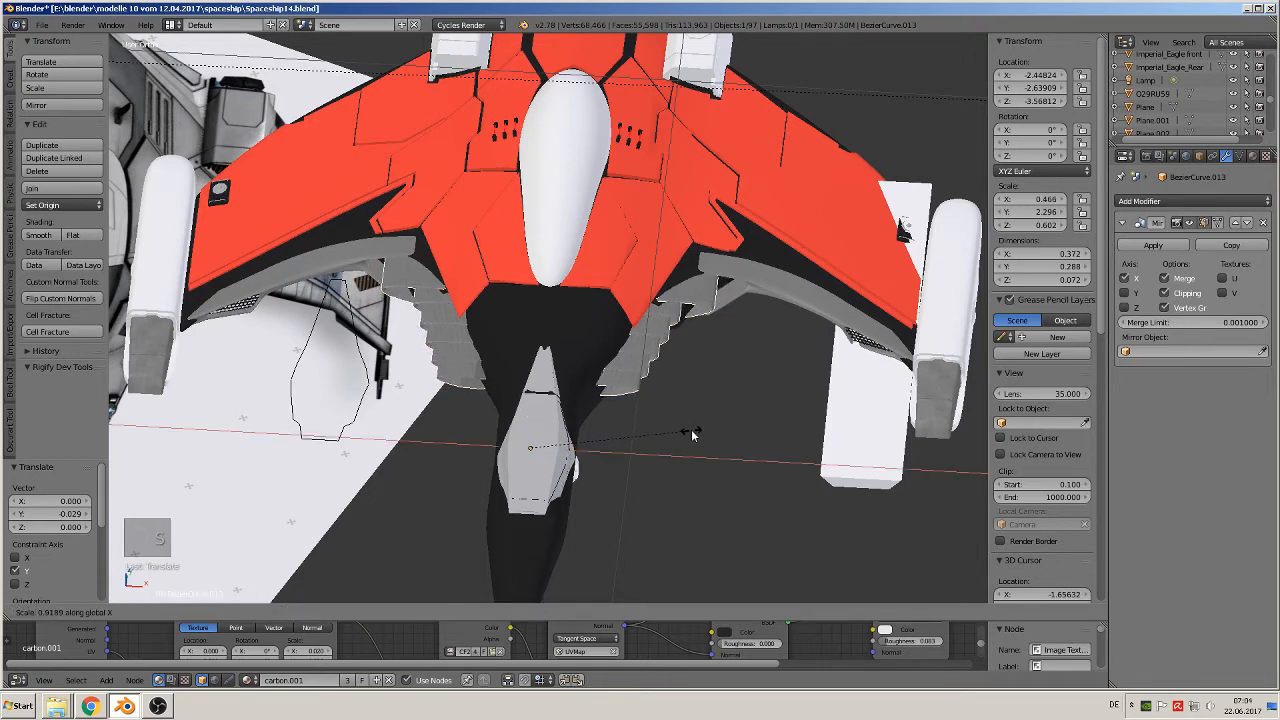
pyautogui.click(691, 429)
pyautogui.moveTo(691, 429); pyautogui.dragTo(668, 270, button='middle')
# Open the black nose mesh in Edit Mode with nothing selected and switch to vertex selection
pyautogui.press('Tab')
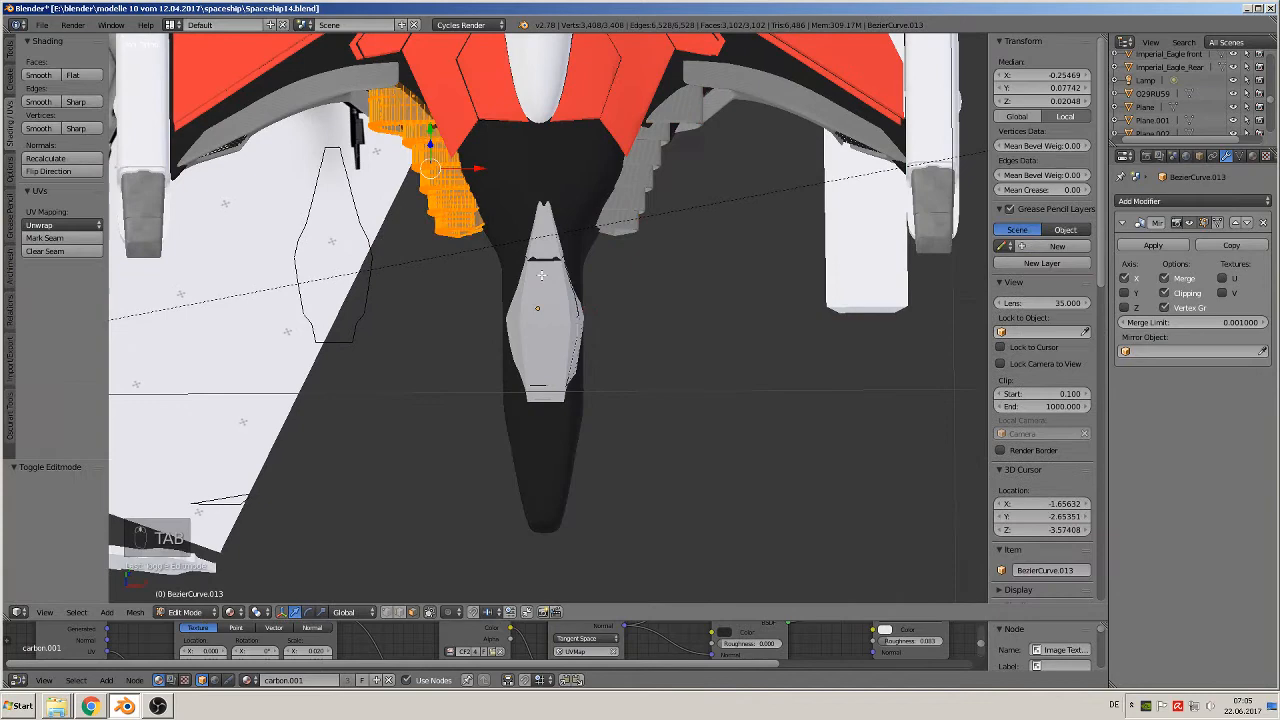
pyautogui.press('Tab')
pyautogui.rightClick(504, 225)
pyautogui.press('Tab')
pyautogui.press('a')
pyautogui.press('a')
pyautogui.press('a')
pyautogui.press('a')
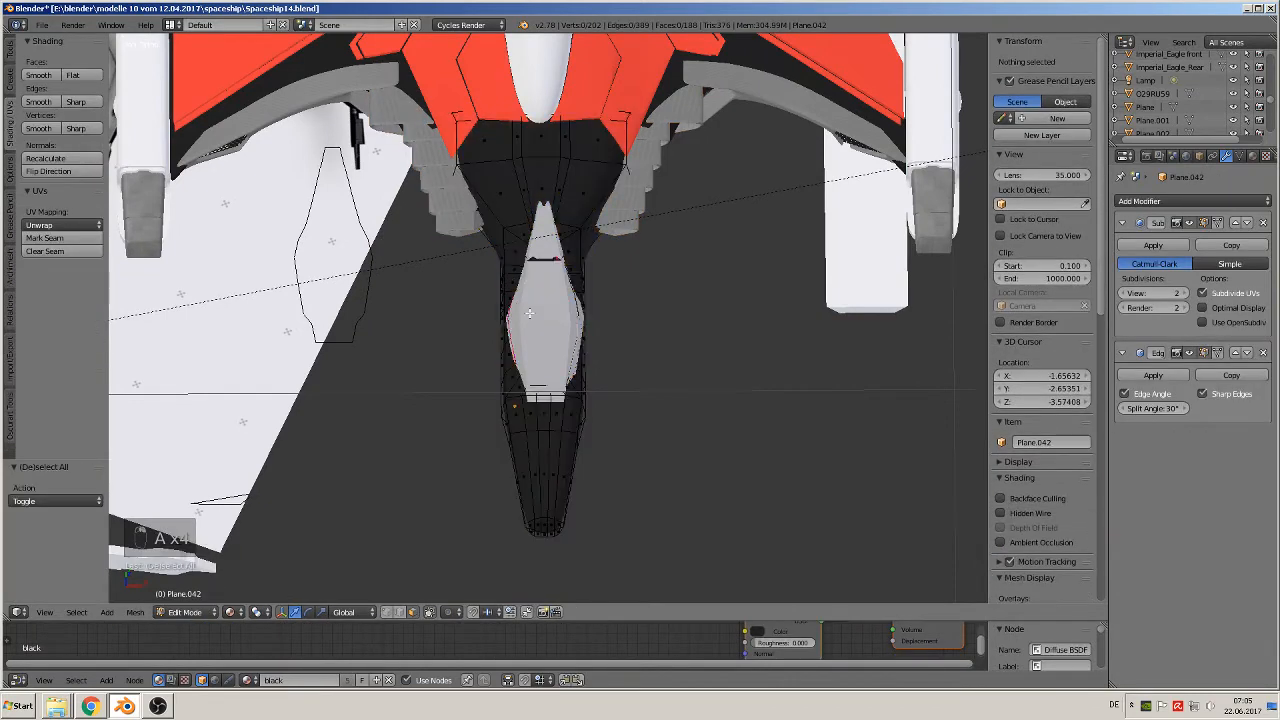
pyautogui.moveTo(530, 313); pyautogui.dragTo(616, 296, button='middle')
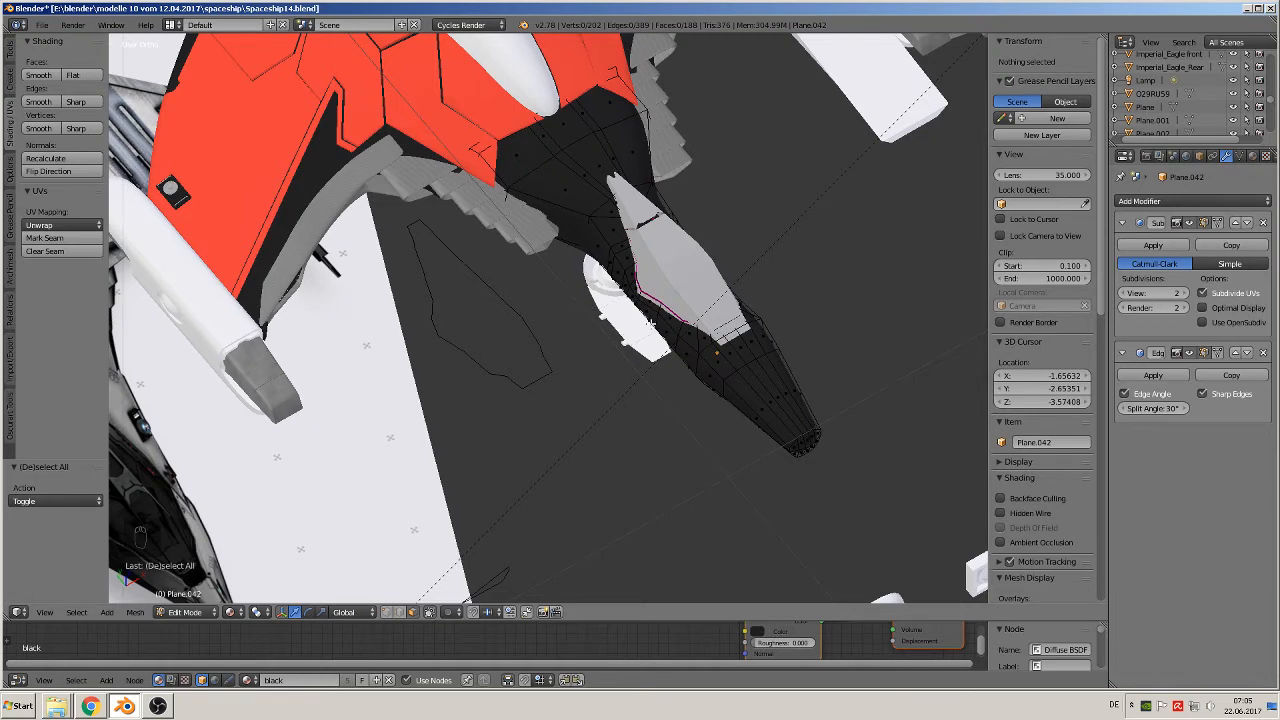
pyautogui.moveTo(650, 322); pyautogui.dragTo(632, 288, button='middle')
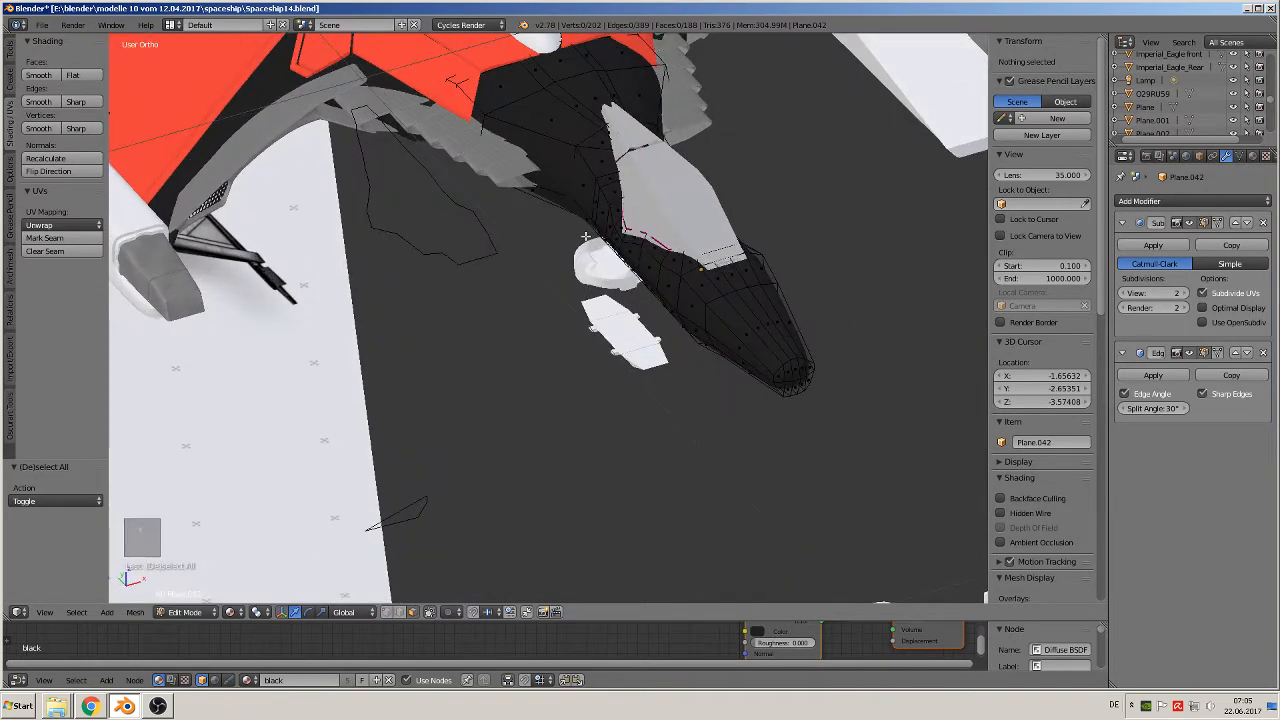
pyautogui.click(399, 612)
# Widen the nose at two opposite side vertices by 1.413 along X, using smooth proportional editing with a size of 0.20
pyautogui.rightClick(597, 220)
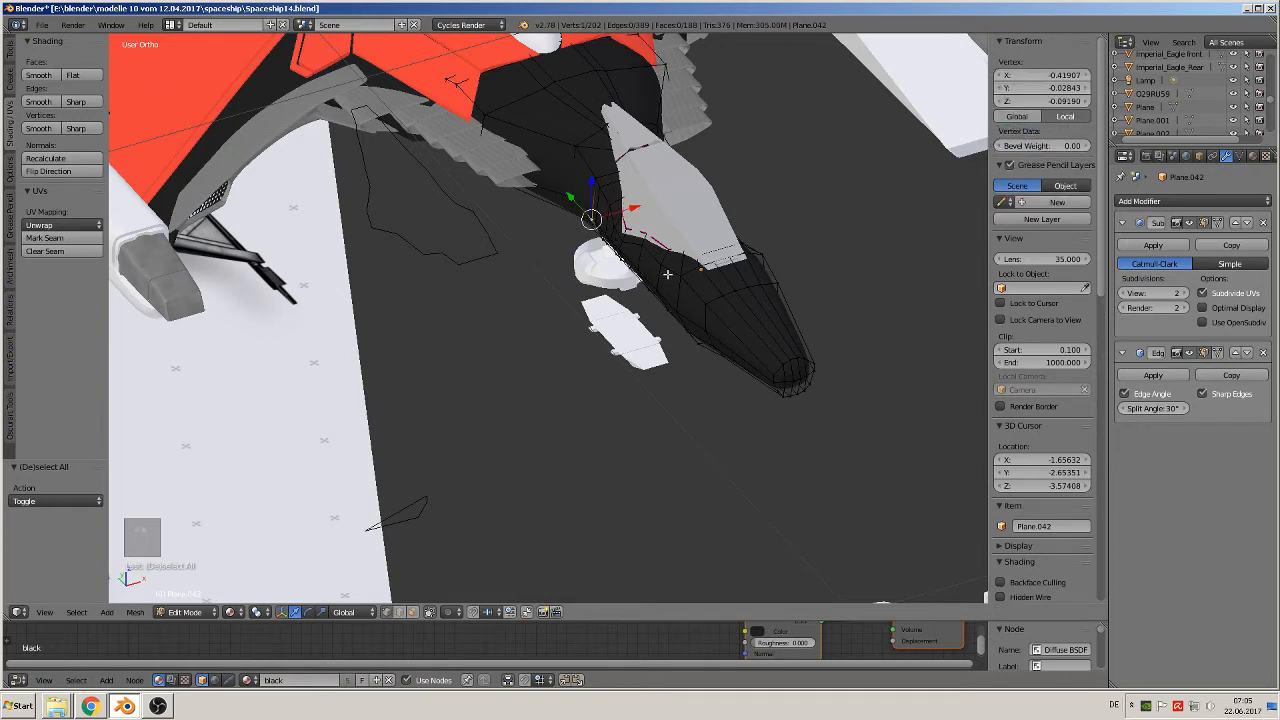
pyautogui.moveTo(668, 275); pyautogui.dragTo(586, 289, button='middle')
pyautogui.keyDown('shift'); pyautogui.rightClick(690, 240); pyautogui.keyUp('shift')
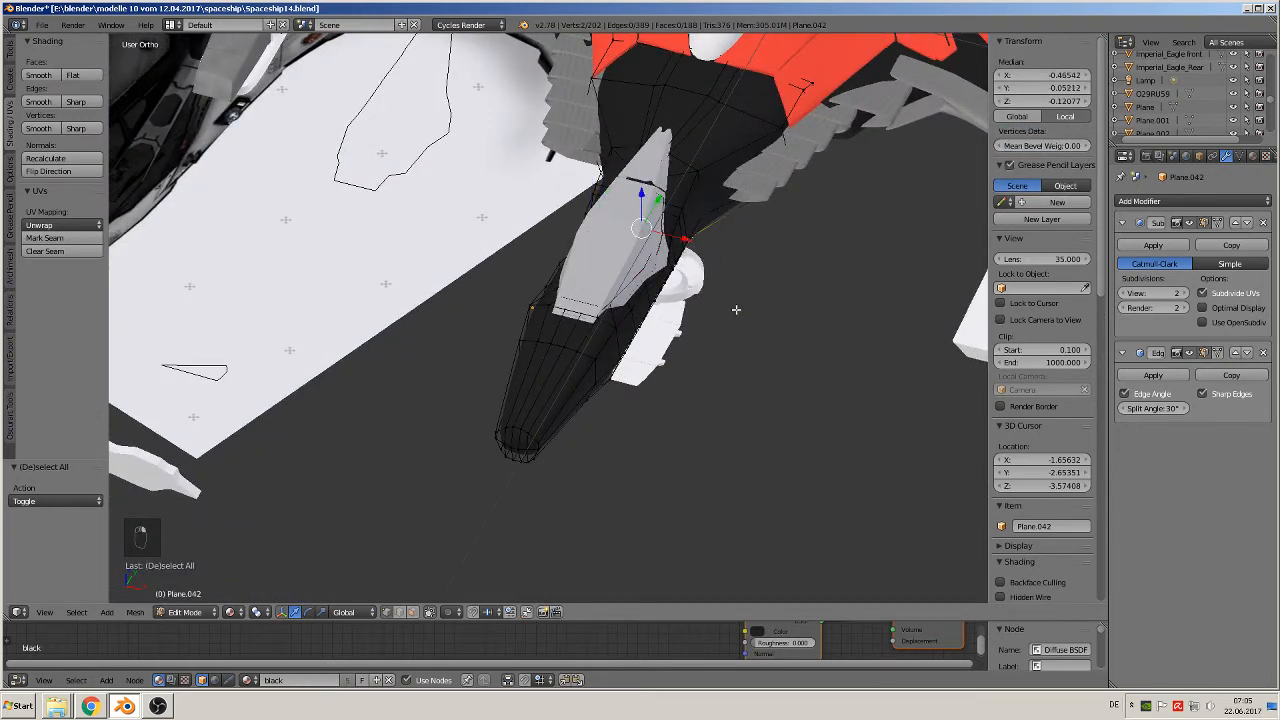
pyautogui.click(426, 614)
pyautogui.click(460, 548)
pyautogui.moveTo(623, 517); pyautogui.dragTo(649, 524, button='middle')
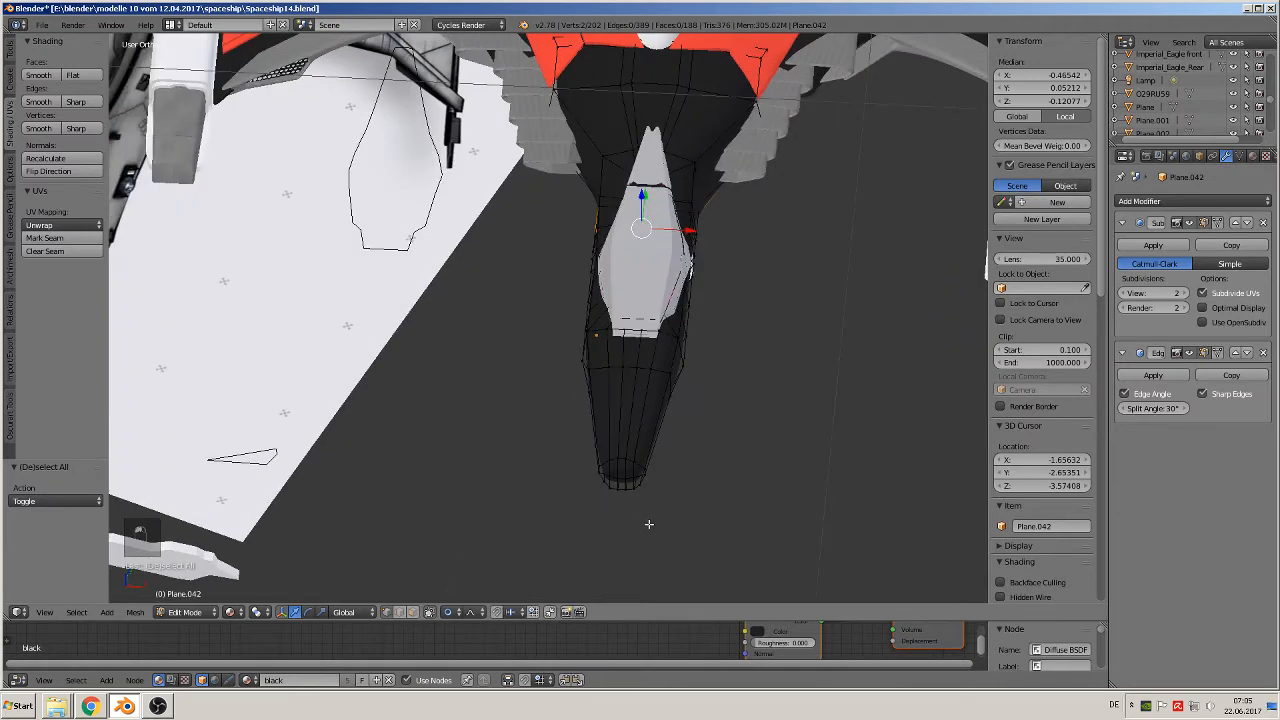
pyautogui.press('s')
pyautogui.press('x')
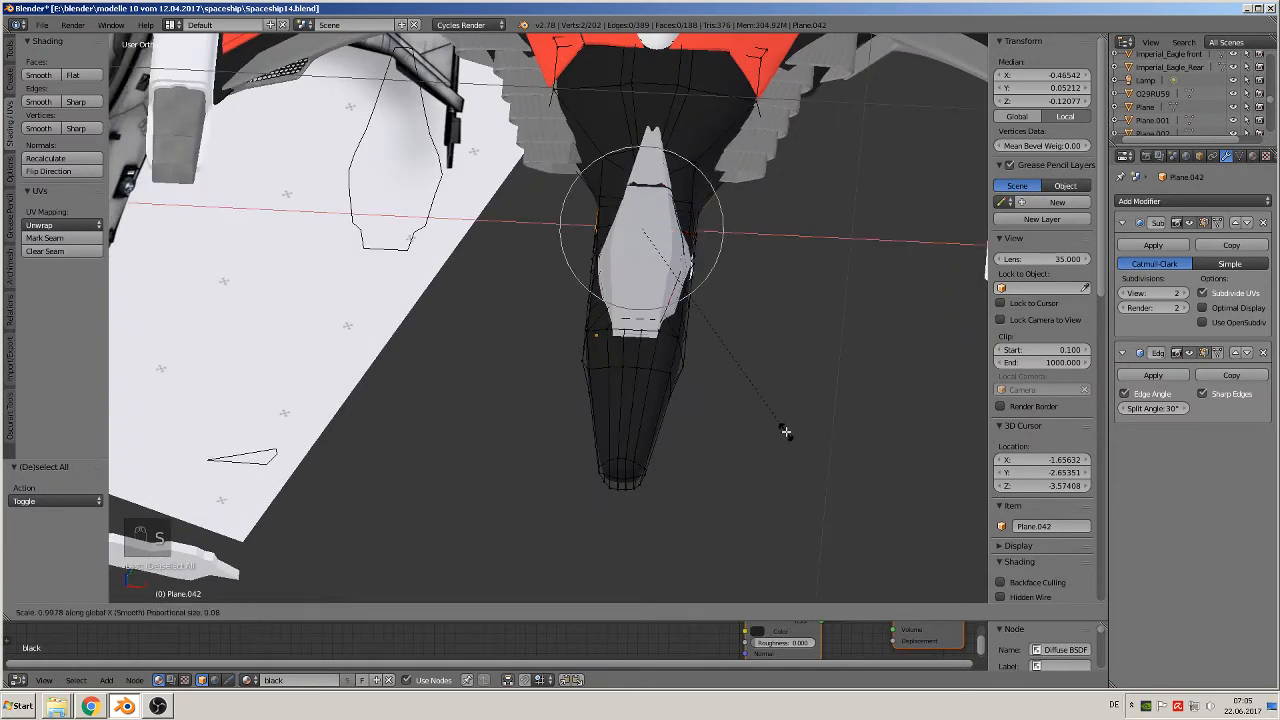
pyautogui.scroll(-12, 792, 431)
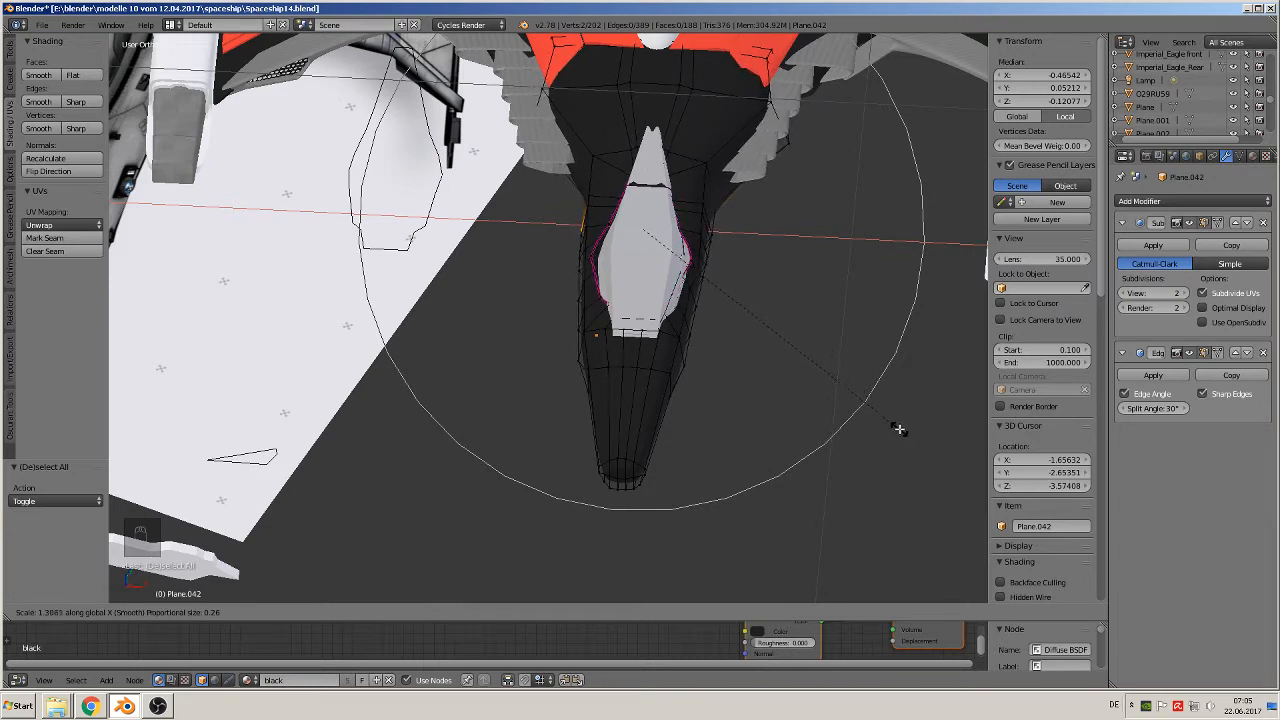
pyautogui.scroll(5, 898, 428)
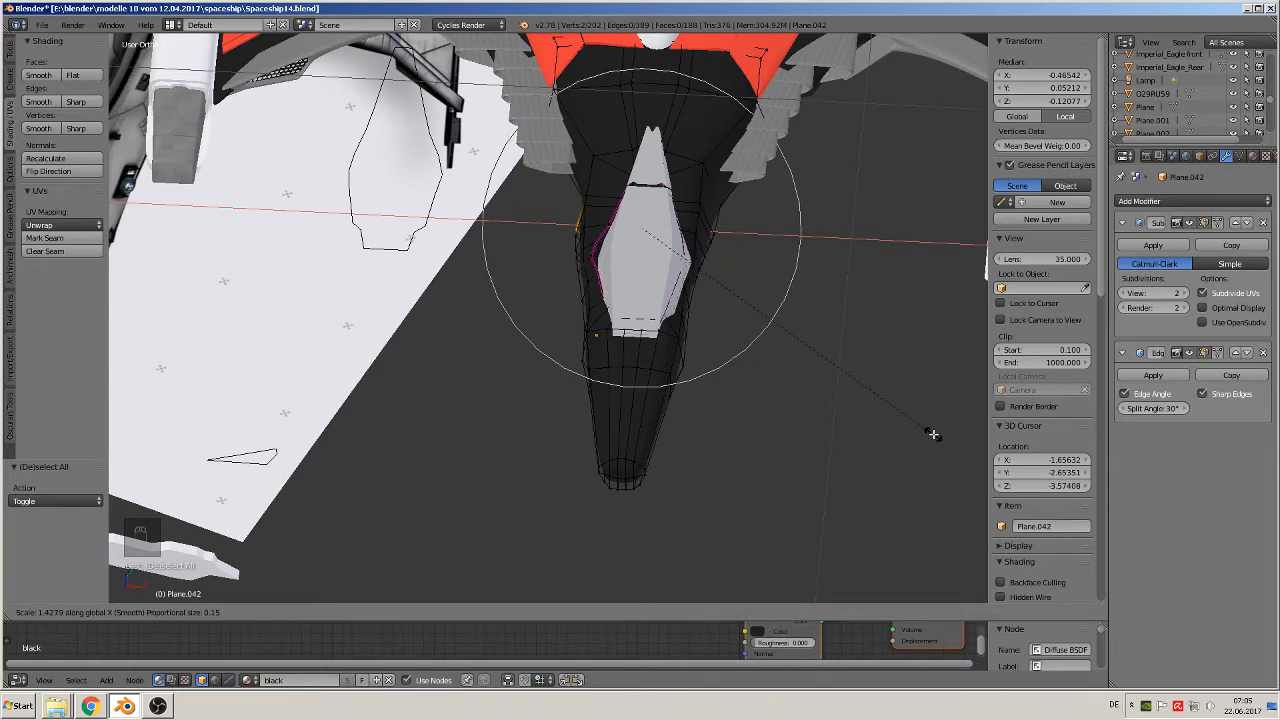
pyautogui.scroll(-7, 929, 433)
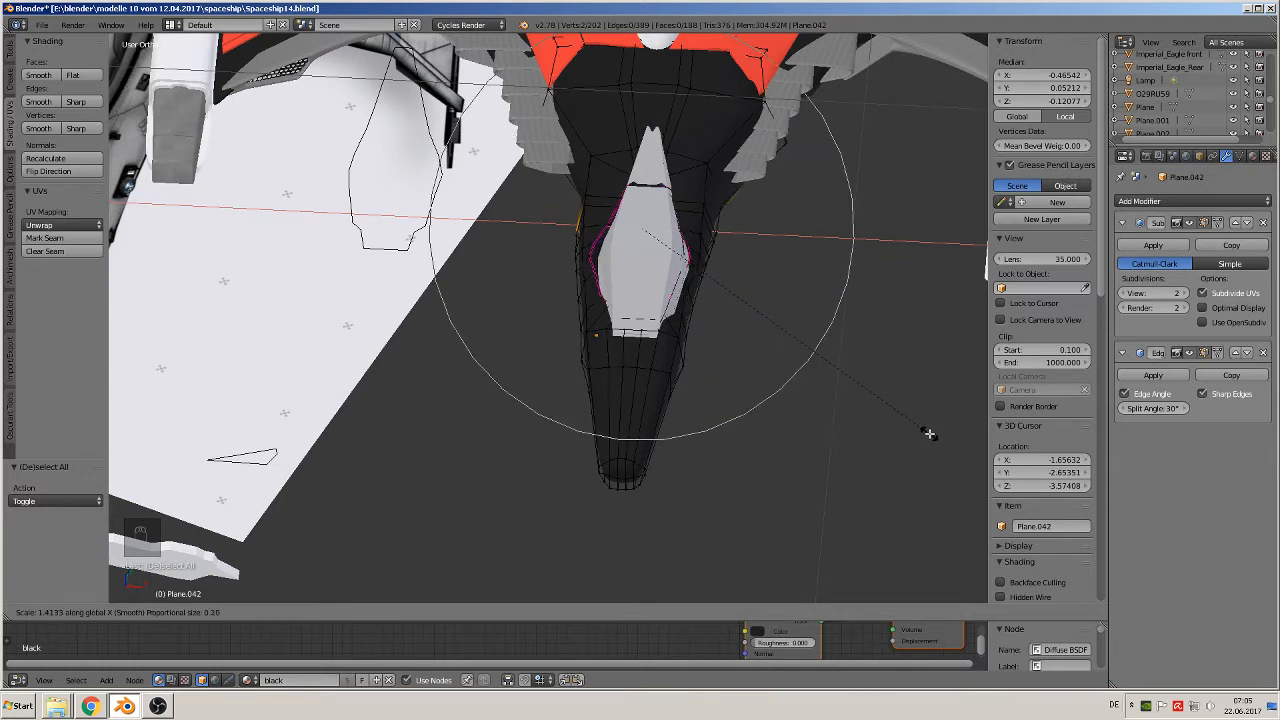
pyautogui.click(929, 433)
# Widen the neighbouring pair of side vertices nearer the carbon pieces along X with proportional size 0.10, and leave Edit Mode
pyautogui.rightClick(566, 188)
pyautogui.keyDown('shift'); pyautogui.rightClick(729, 215); pyautogui.keyUp('shift')
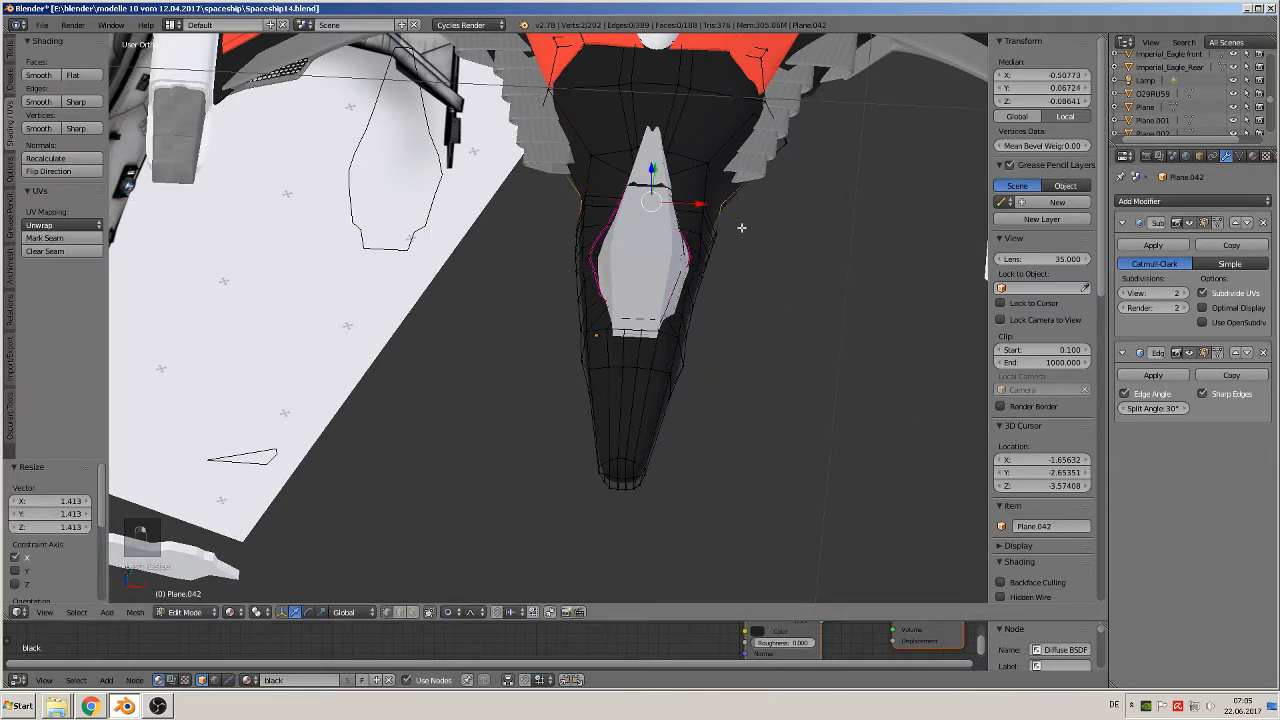
pyautogui.press('s')
pyautogui.press('x')
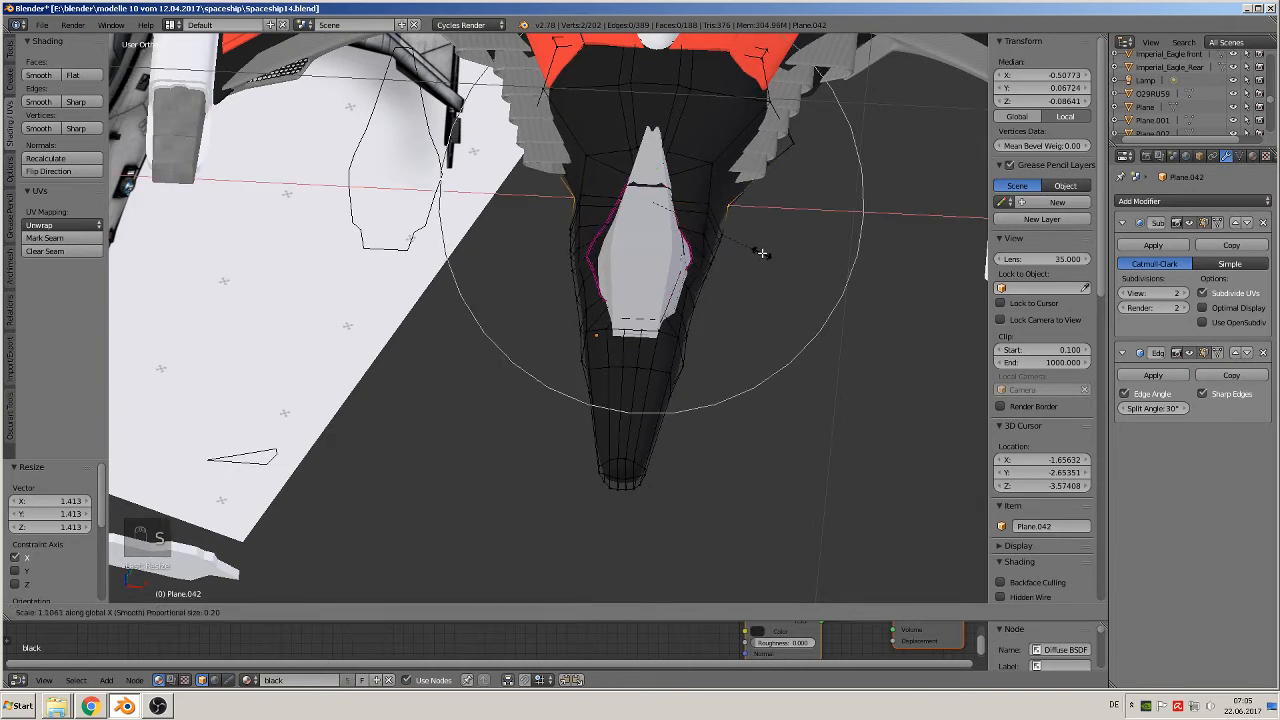
pyautogui.scroll(5, 760, 255)
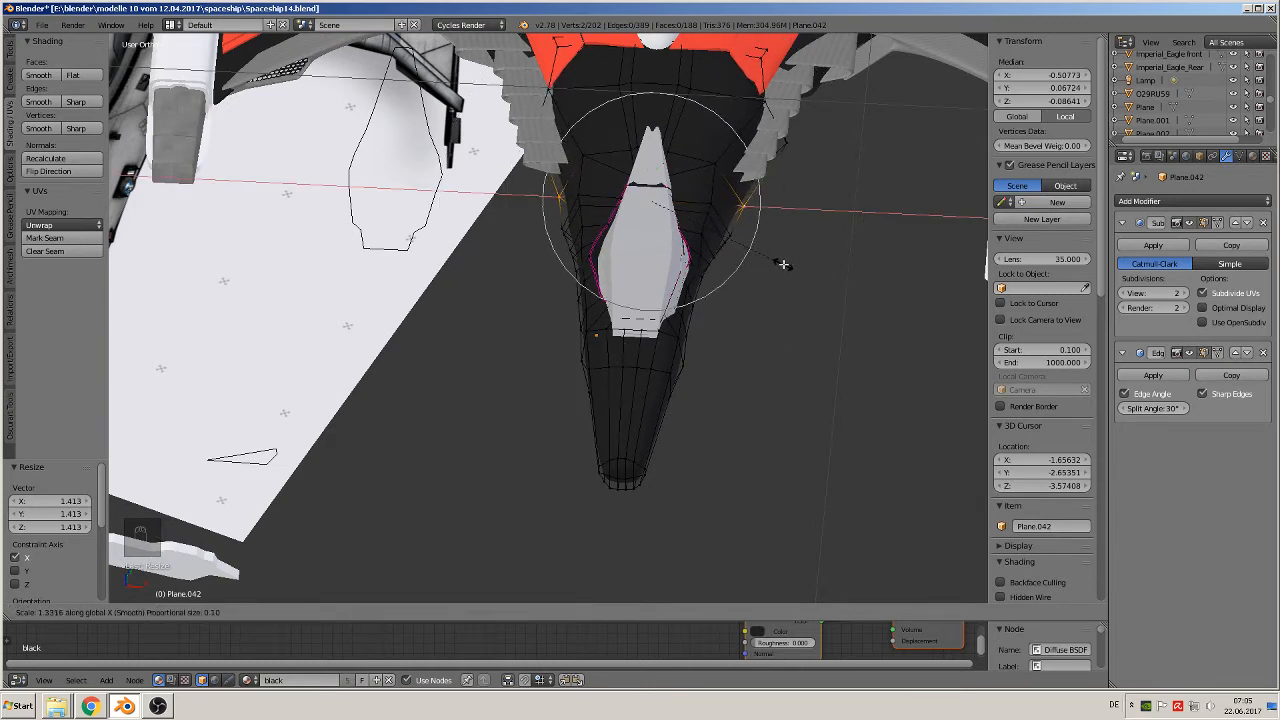
pyautogui.click(770, 275)
pyautogui.press('Tab')
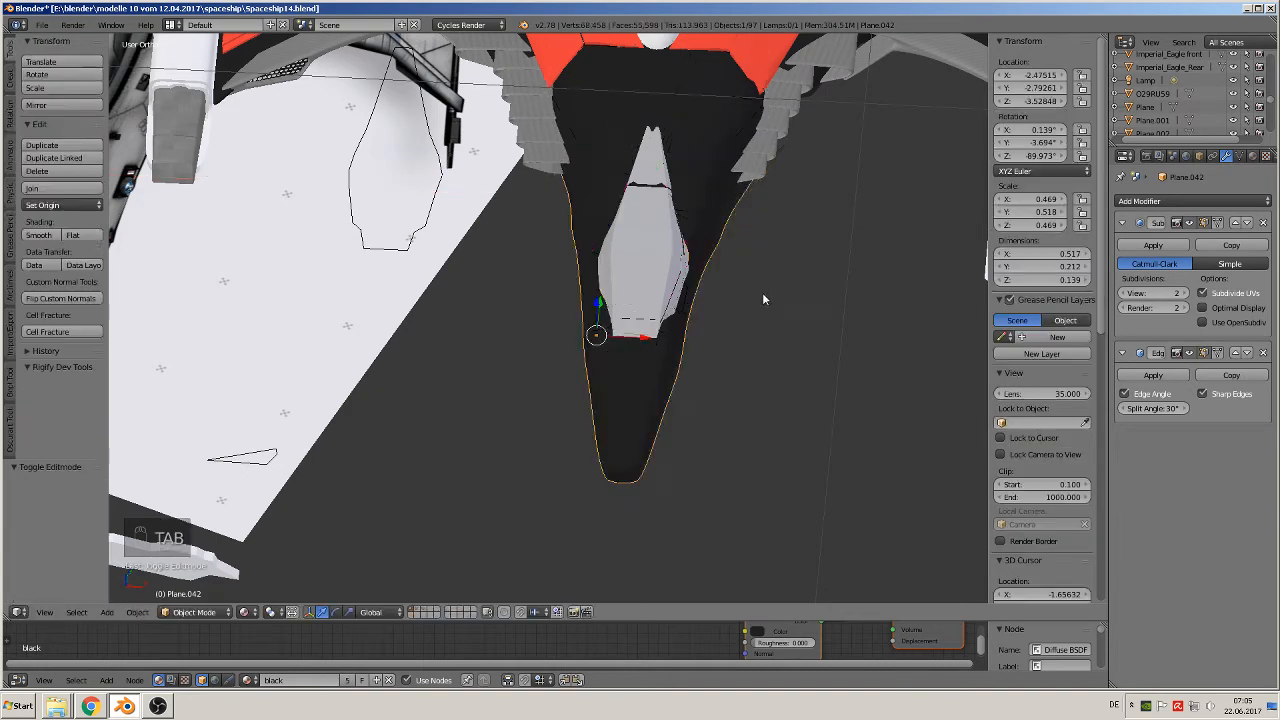
# Scale the pair of side vertices just ahead of the widened ones by 0.914 to smooth the nose outline, and leave Edit Mode
pyautogui.moveTo(762, 292)
pyautogui.mouseDown(button='middle')
pyautogui.moveTo(798, 285)
pyautogui.moveTo(765, 311)
pyautogui.mouseUp(button='middle')
pyautogui.press('Tab')
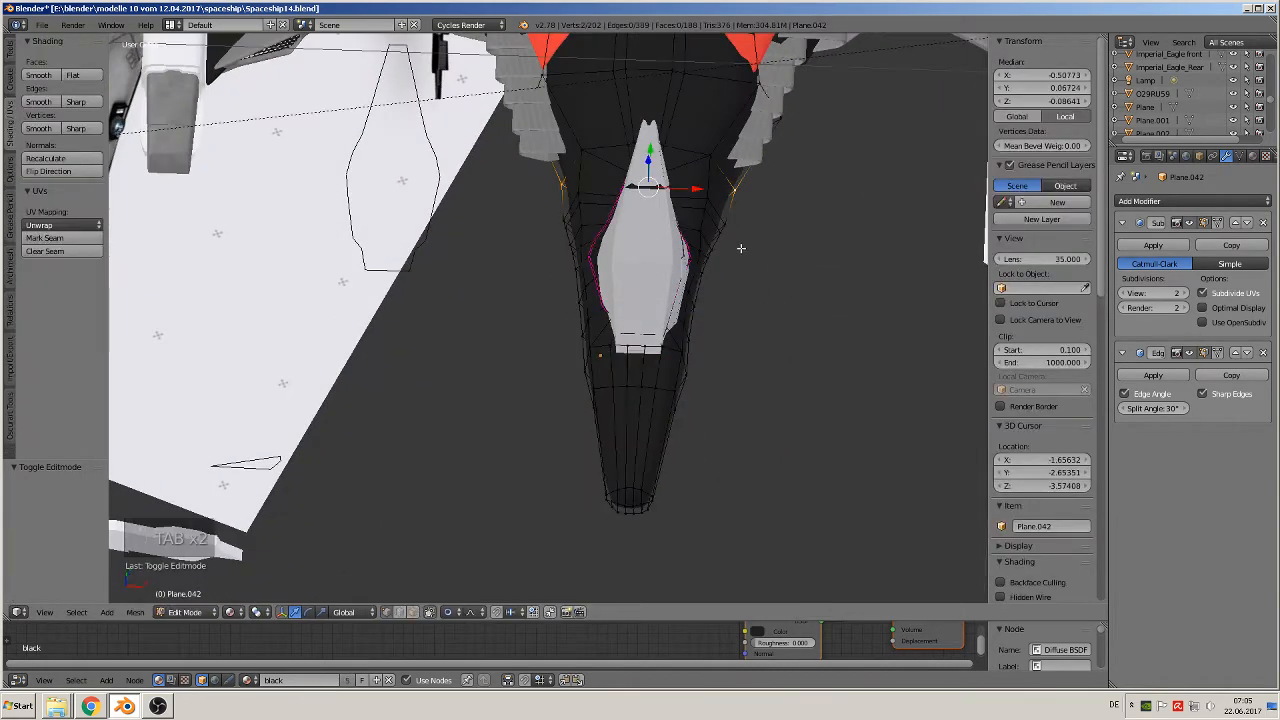
pyautogui.rightClick(557, 209)
pyautogui.keyDown('shift'); pyautogui.rightClick(729, 217); pyautogui.keyUp('shift')
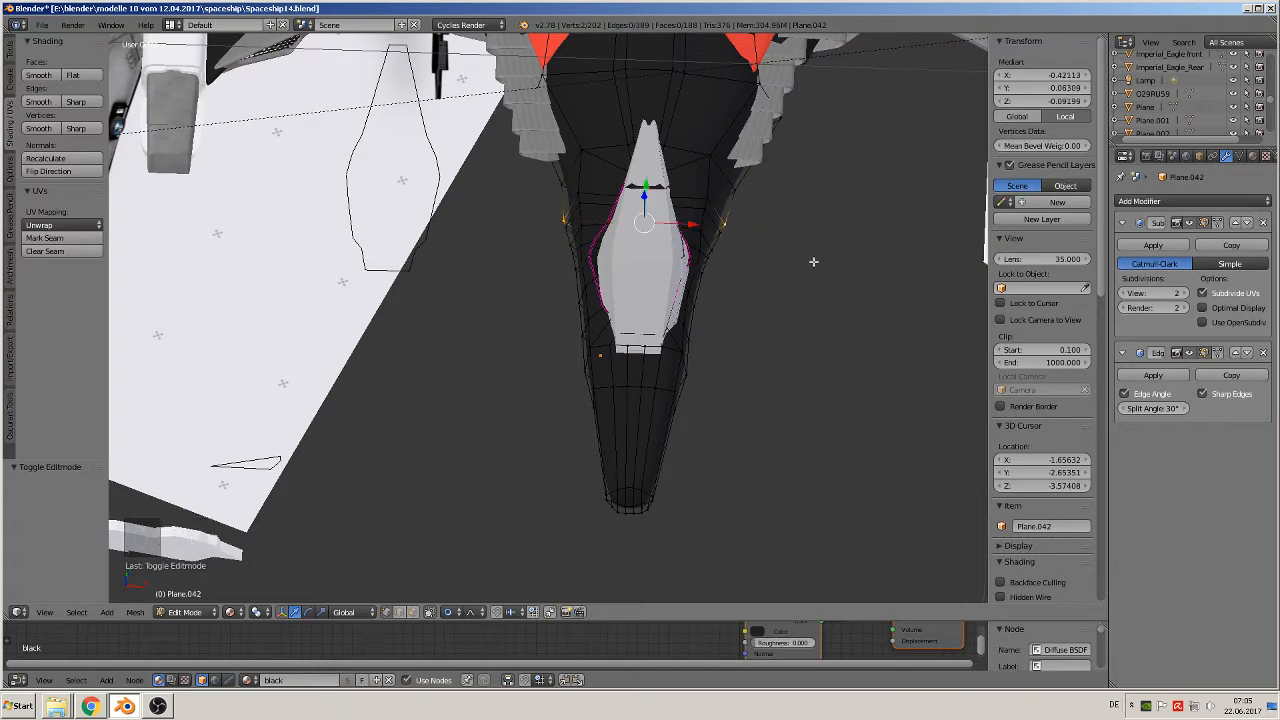
pyautogui.press('s')
pyautogui.click(799, 256)
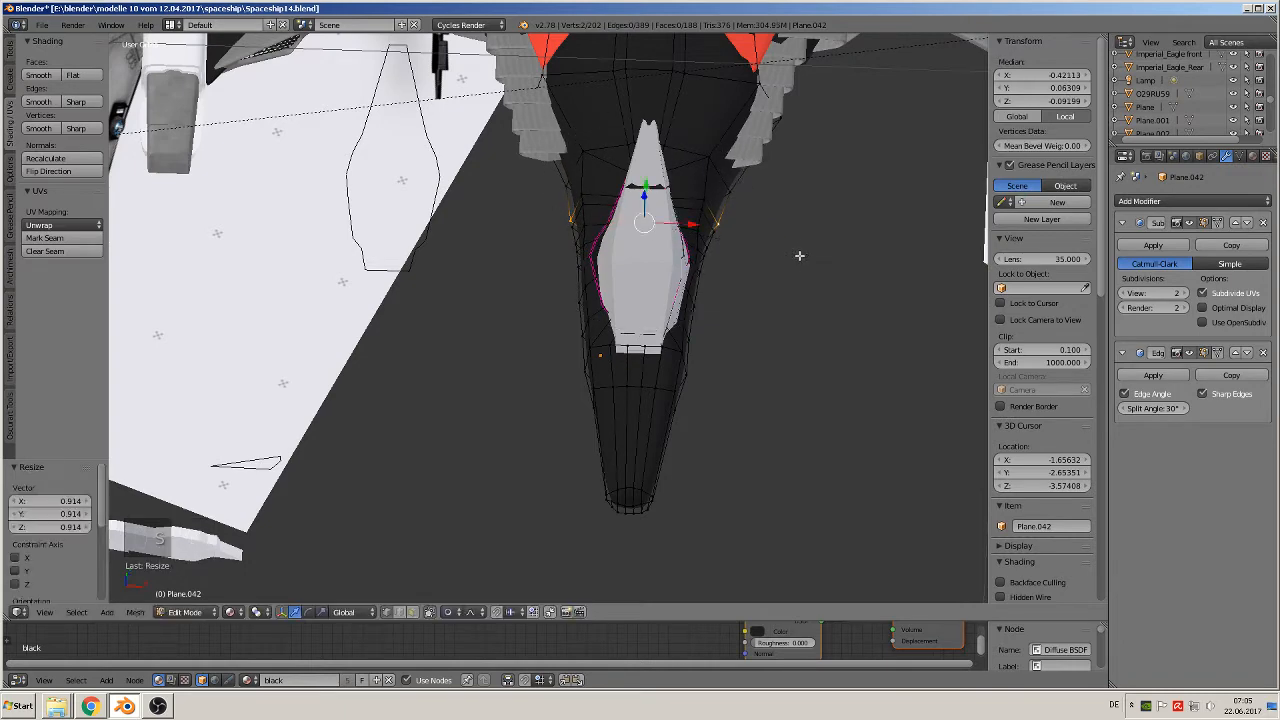
pyautogui.press('Tab')
# Select the mirrored carbon piece again and shift it 0.007 along positive X to center it on the hull
pyautogui.moveTo(797, 271); pyautogui.dragTo(797, 322, button='middle')
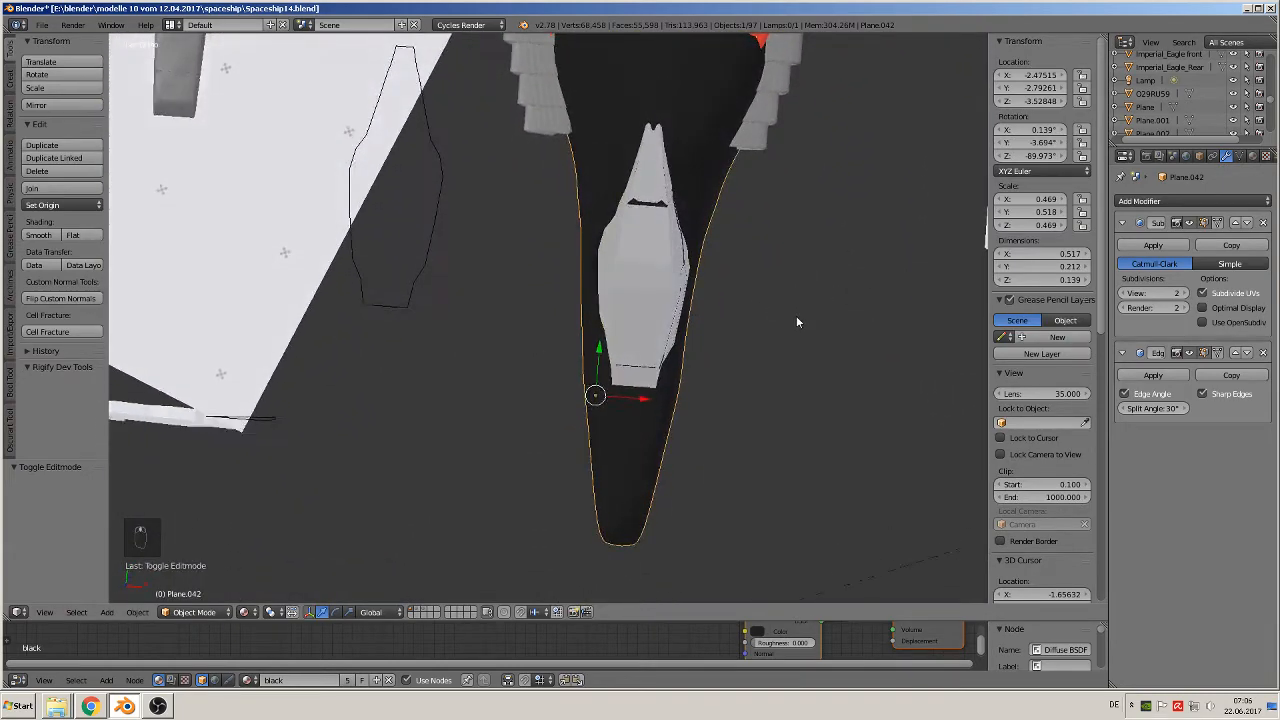
pyautogui.press('KP_5')
pyautogui.rightClick(689, 146)
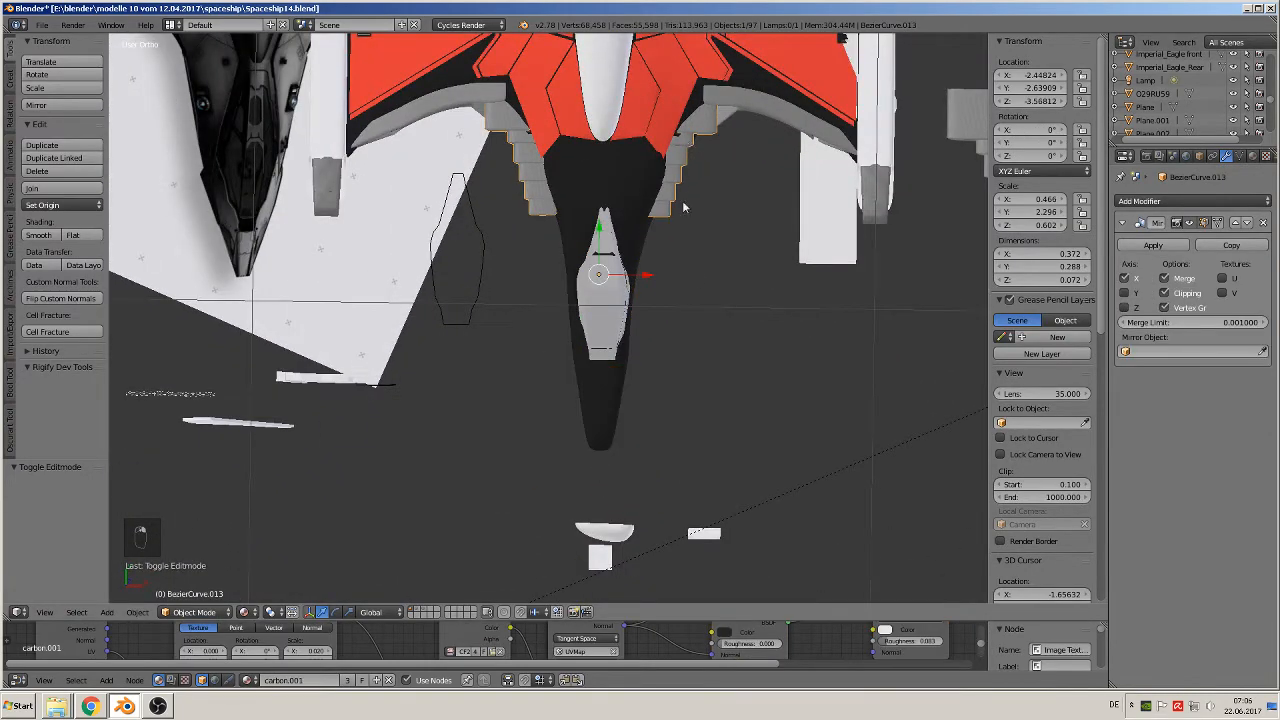
pyautogui.moveTo(645, 280); pyautogui.dragTo(648, 276)
pyautogui.moveTo(648, 276); pyautogui.dragTo(638, 128, button='middle')
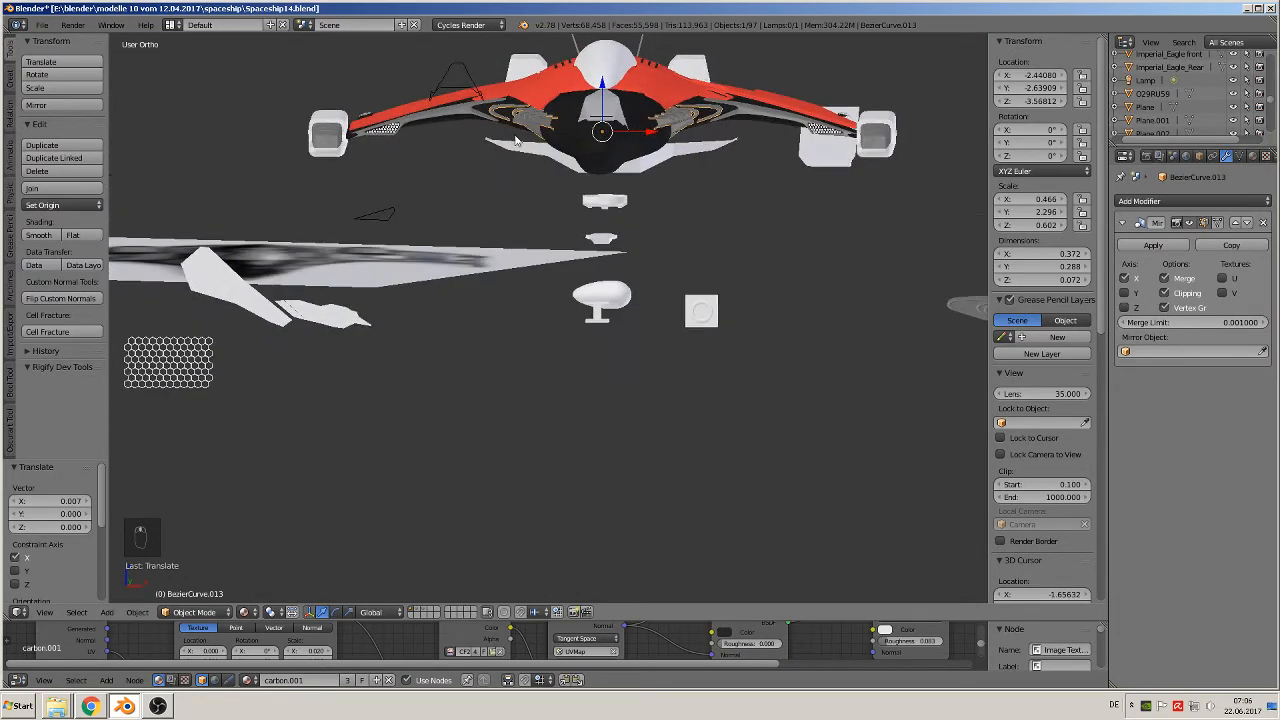
# Deselect all objects and save the spaceship file
pyautogui.moveTo(517, 140); pyautogui.dragTo(727, 300, button='middle')
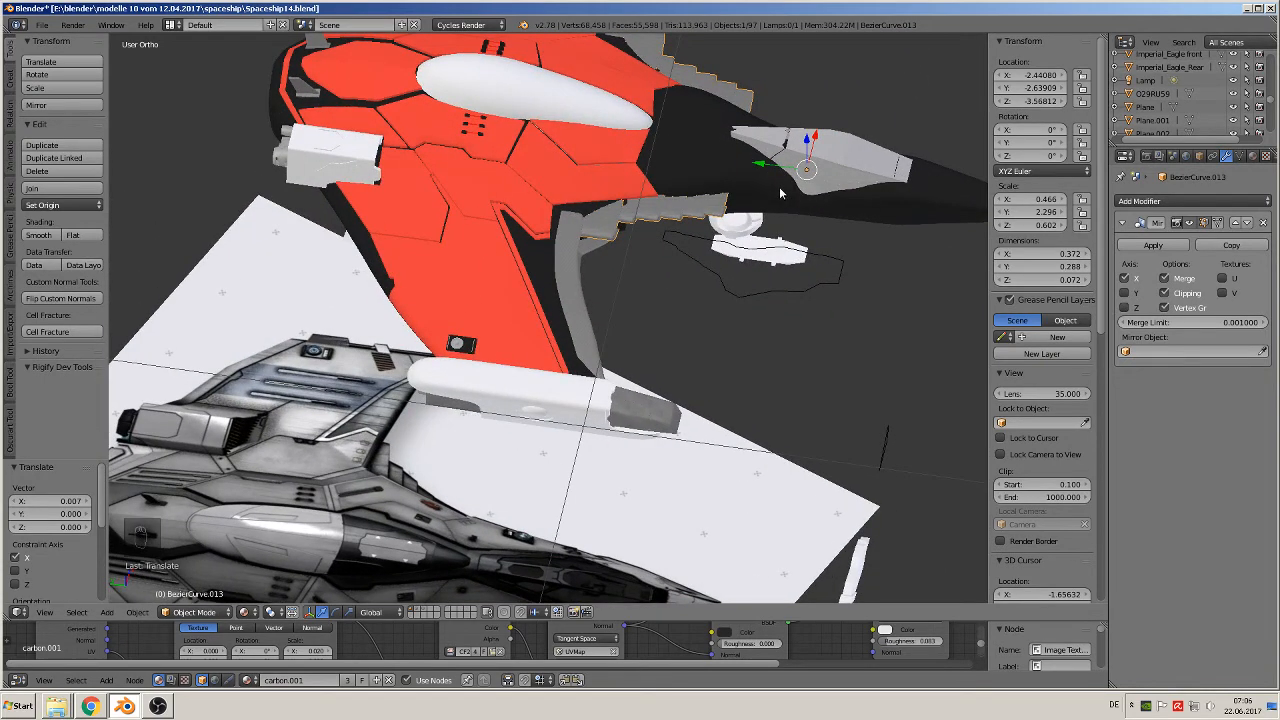
pyautogui.moveTo(781, 193); pyautogui.dragTo(453, 215, button='middle')
pyautogui.press('a')
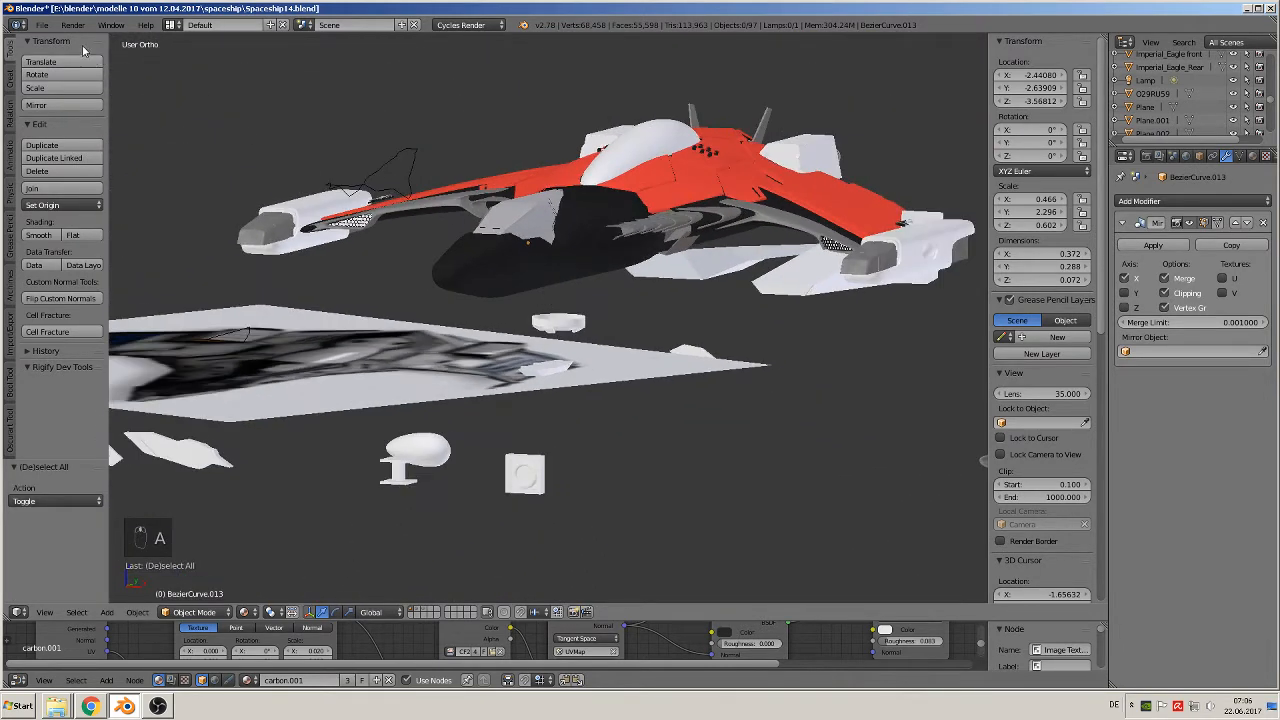
pyautogui.click(42, 24)
# Move the two loose outline objects, one beneath the wing and one over the reference image, to the second layer
pyautogui.moveTo(250, 200); pyautogui.dragTo(384, 220, button='middle')
pyautogui.scroll(3, 410, 245)
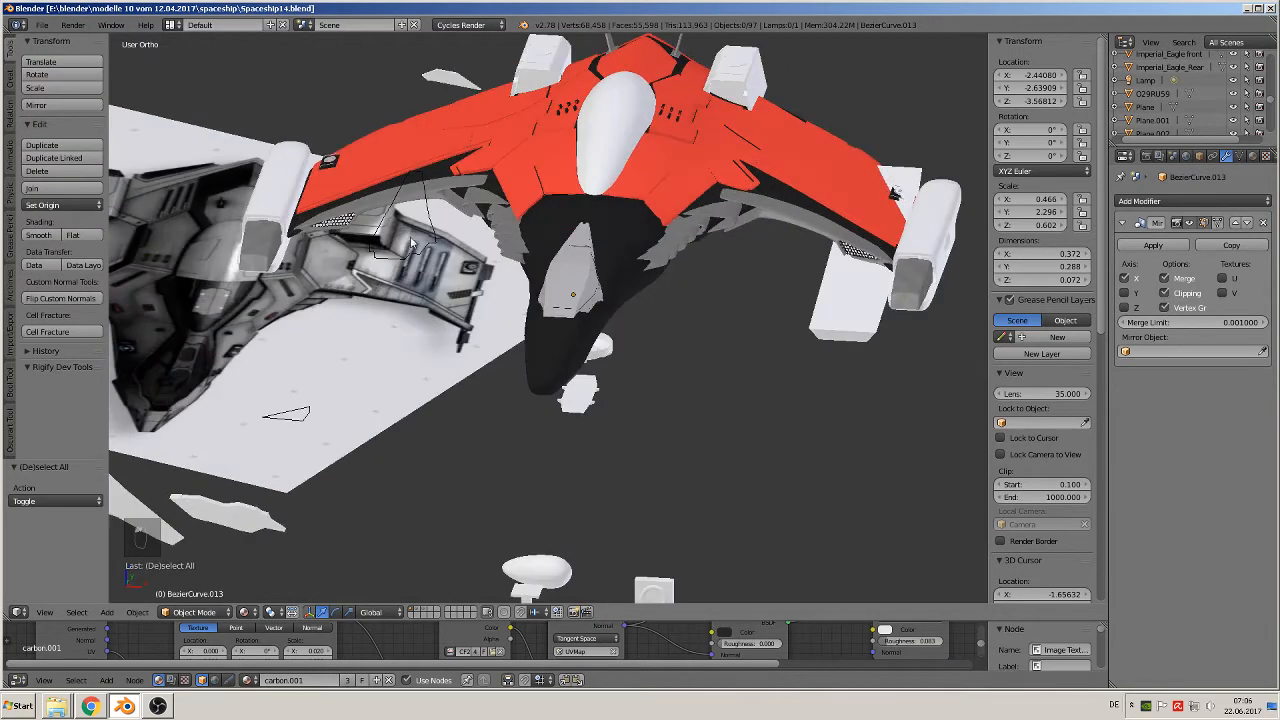
pyautogui.rightClick(408, 264)
pyautogui.press('m')
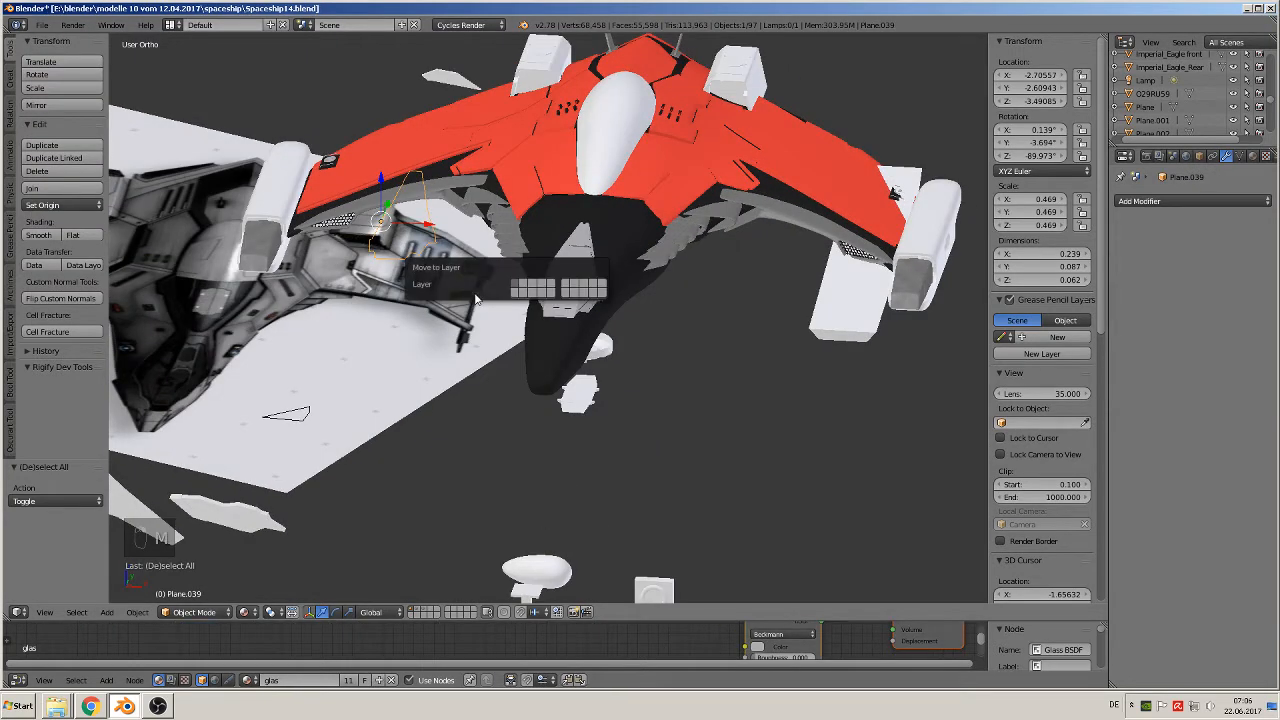
pyautogui.click(536, 289)
pyautogui.rightClick(290, 414)
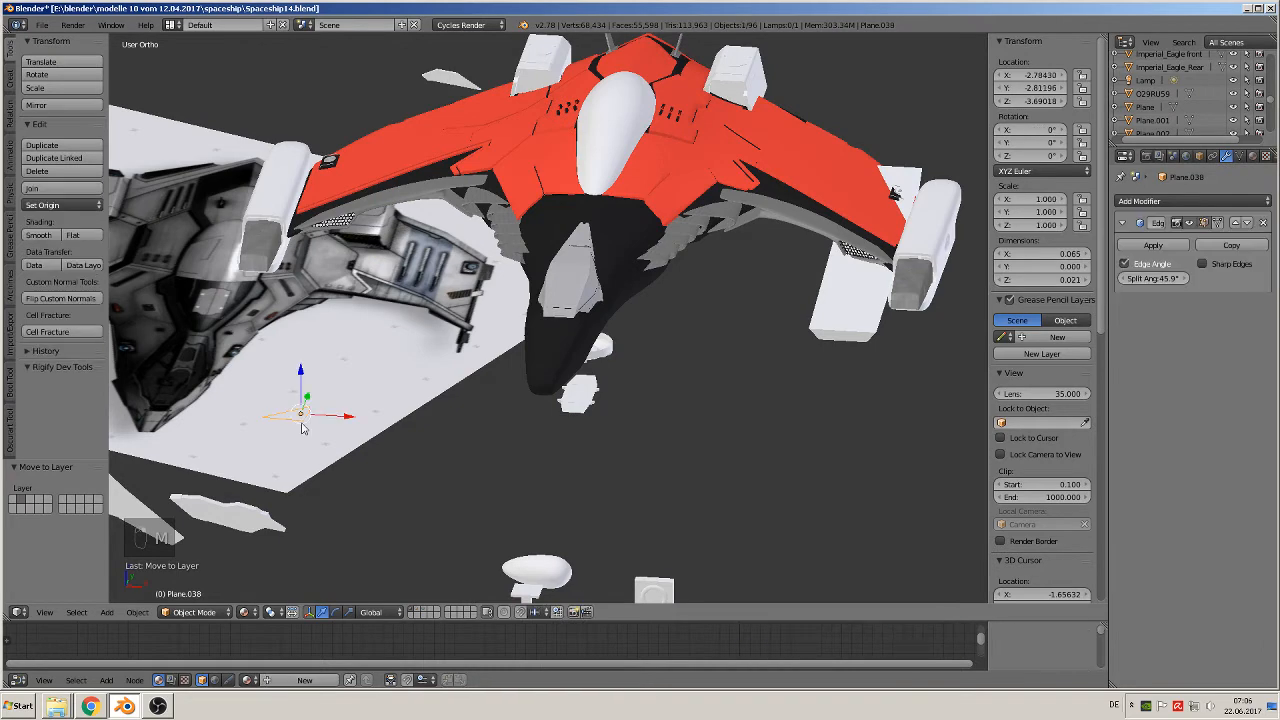
pyautogui.press('m')
pyautogui.click(418, 452)
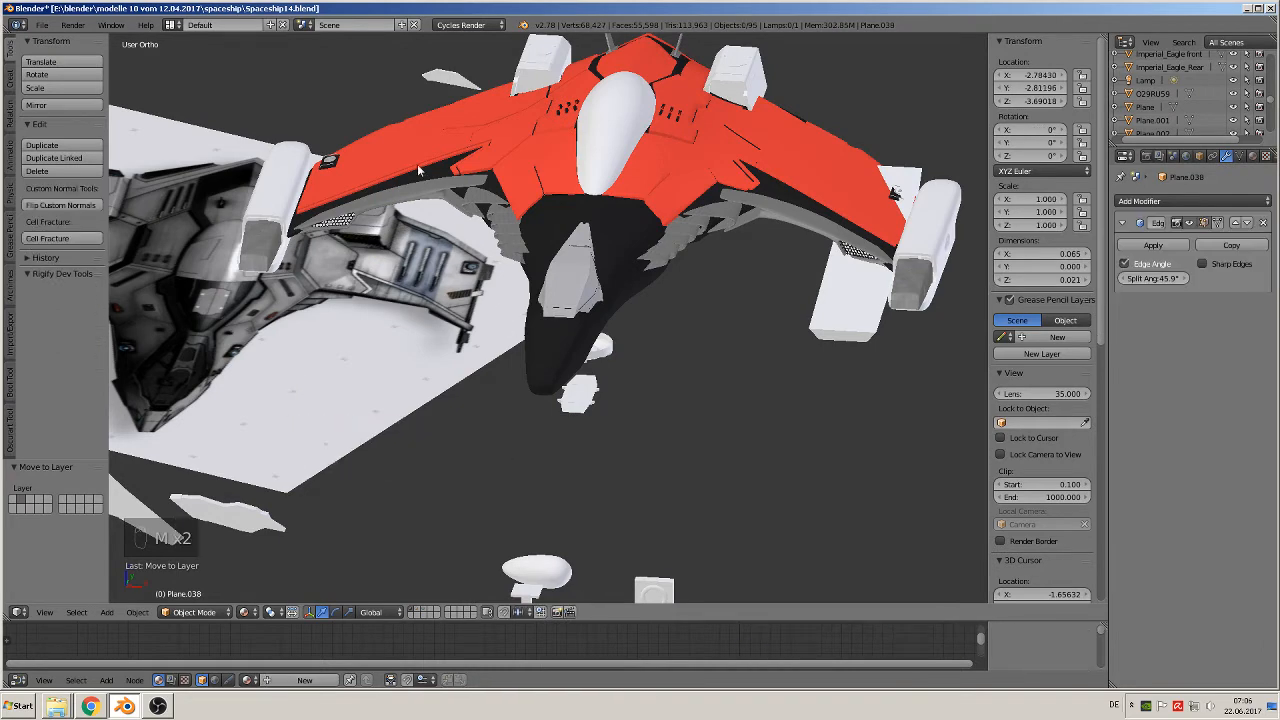
# Move the small loose white part behind the wing and the spare mirrored carbon piece beside the ship to the second layer
pyautogui.rightClick(448, 88)
pyautogui.press('m')
pyautogui.click(563, 112)
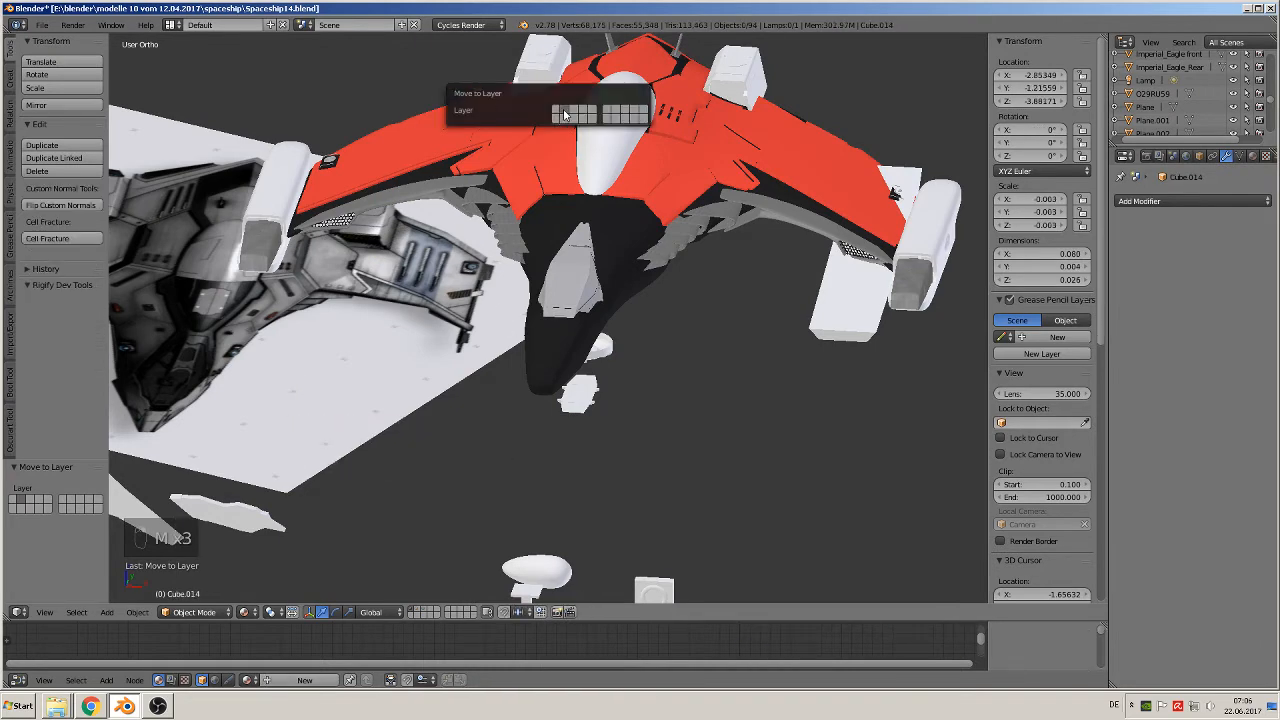
pyautogui.moveTo(650, 314); pyautogui.dragTo(704, 348, button='middle')
pyautogui.scroll(-3, 698, 317)
pyautogui.rightClick(877, 353)
pyautogui.press('m')
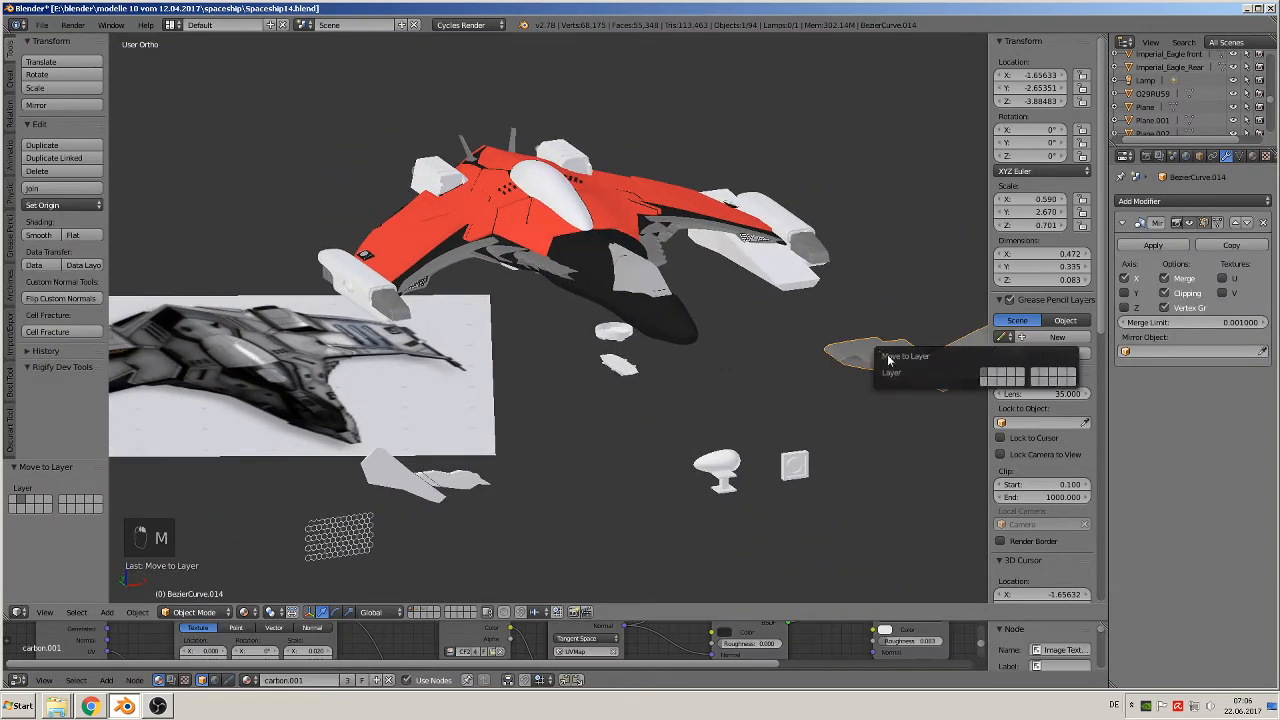
pyautogui.click(996, 376)
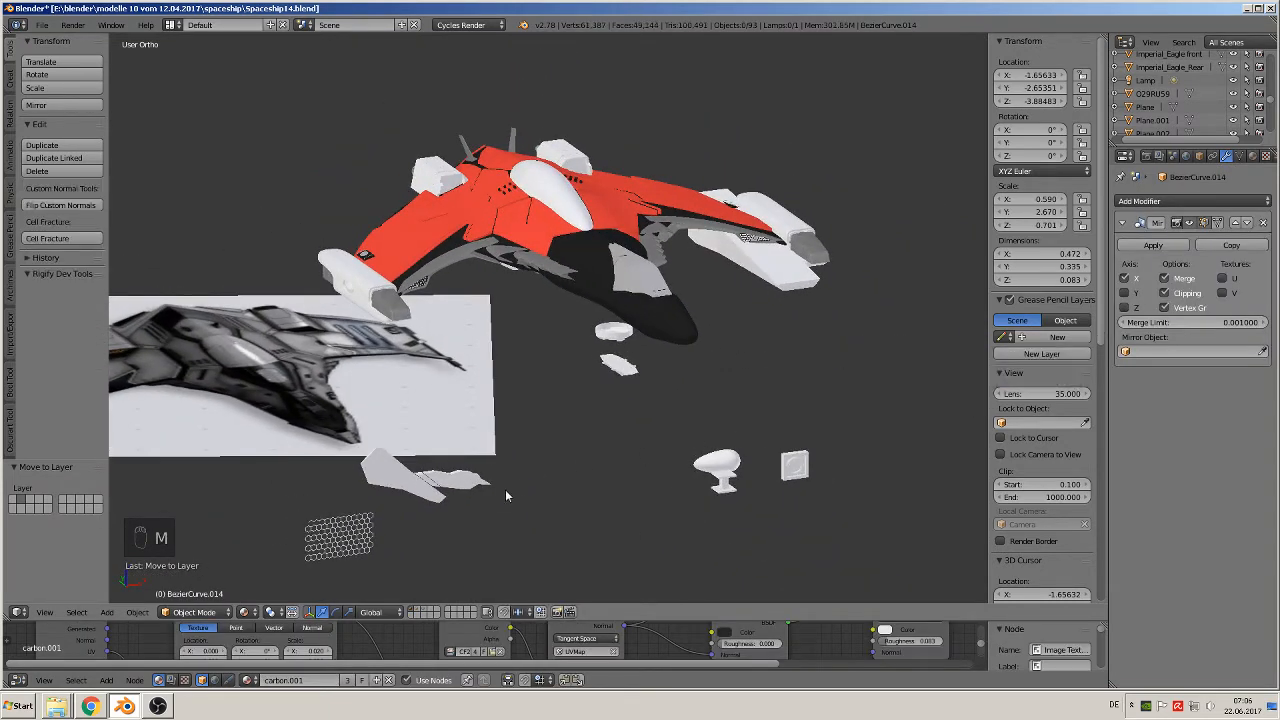
# Examine the nose, the stepped carbon pieces and the rear engine box from the front and side
pyautogui.moveTo(505, 489); pyautogui.dragTo(422, 310, button='middle')
pyautogui.scroll(4, 505, 212)
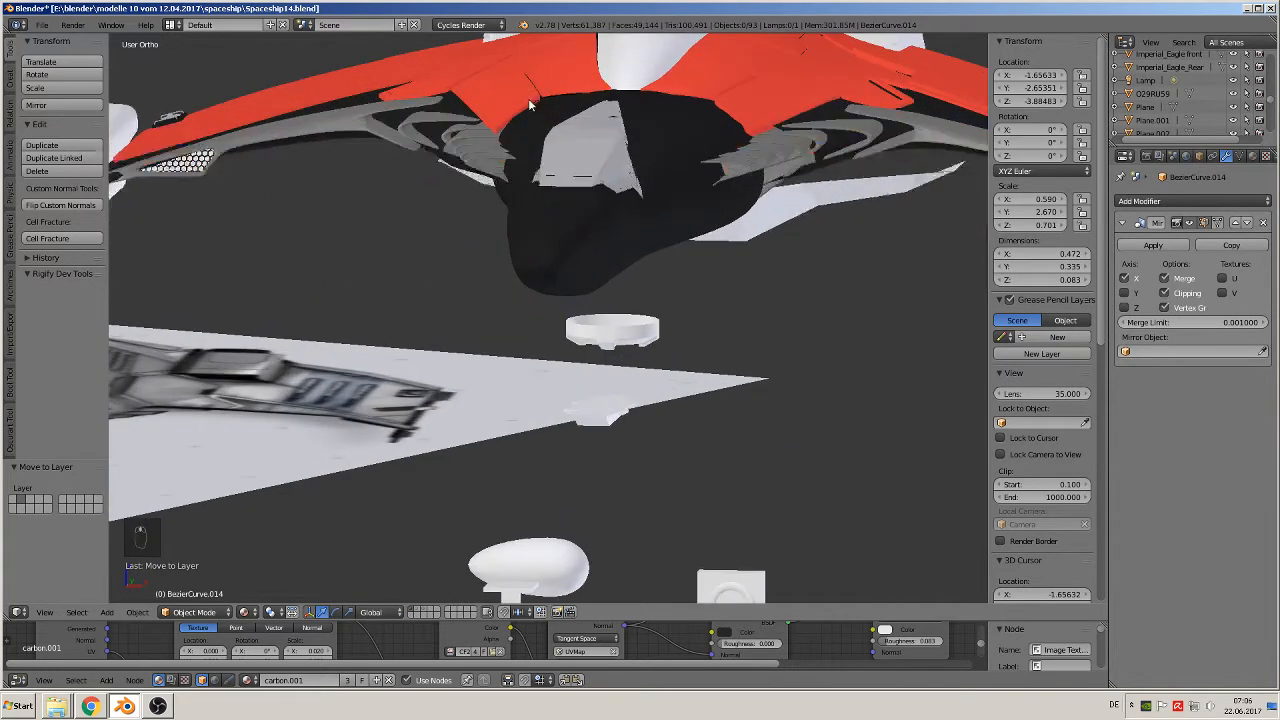
pyautogui.moveTo(534, 101); pyautogui.dragTo(441, 265, button='middle')
pyautogui.scroll(3, 441, 265)
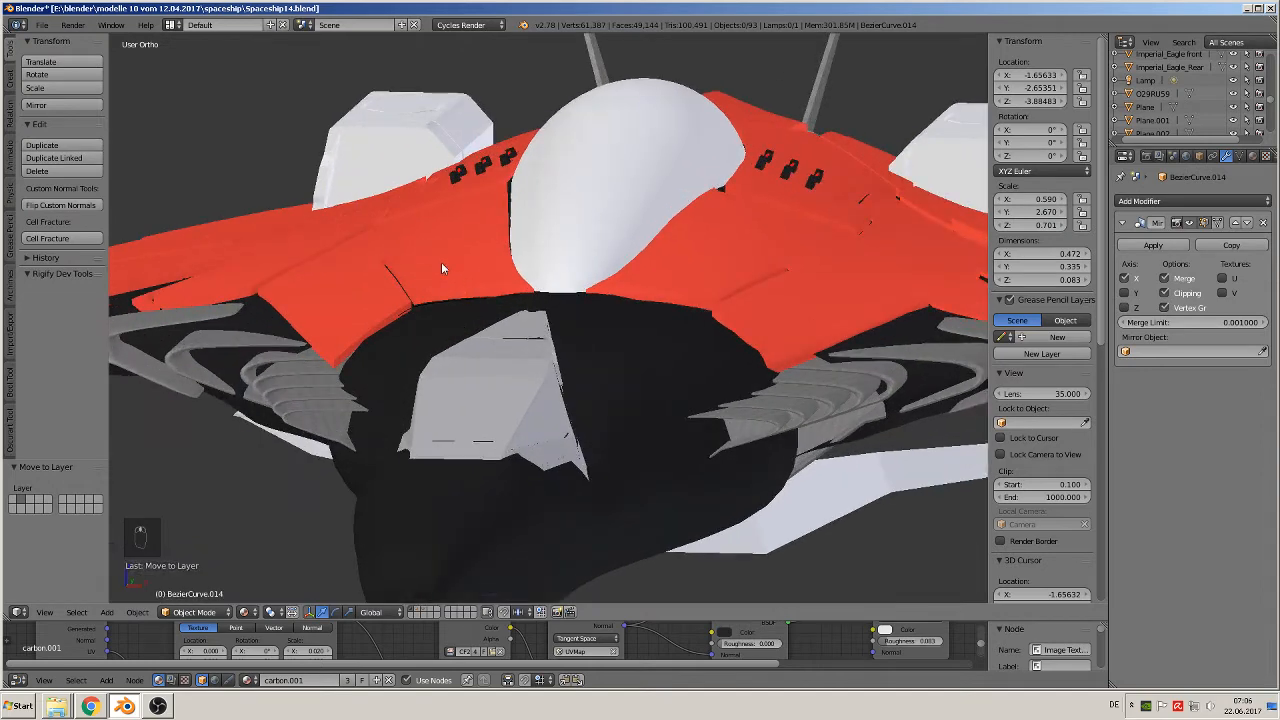
pyautogui.rightClick(394, 160)
pyautogui.moveTo(392, 200); pyautogui.dragTo(406, 309, button='middle')
pyautogui.scroll(-3, 349, 252)
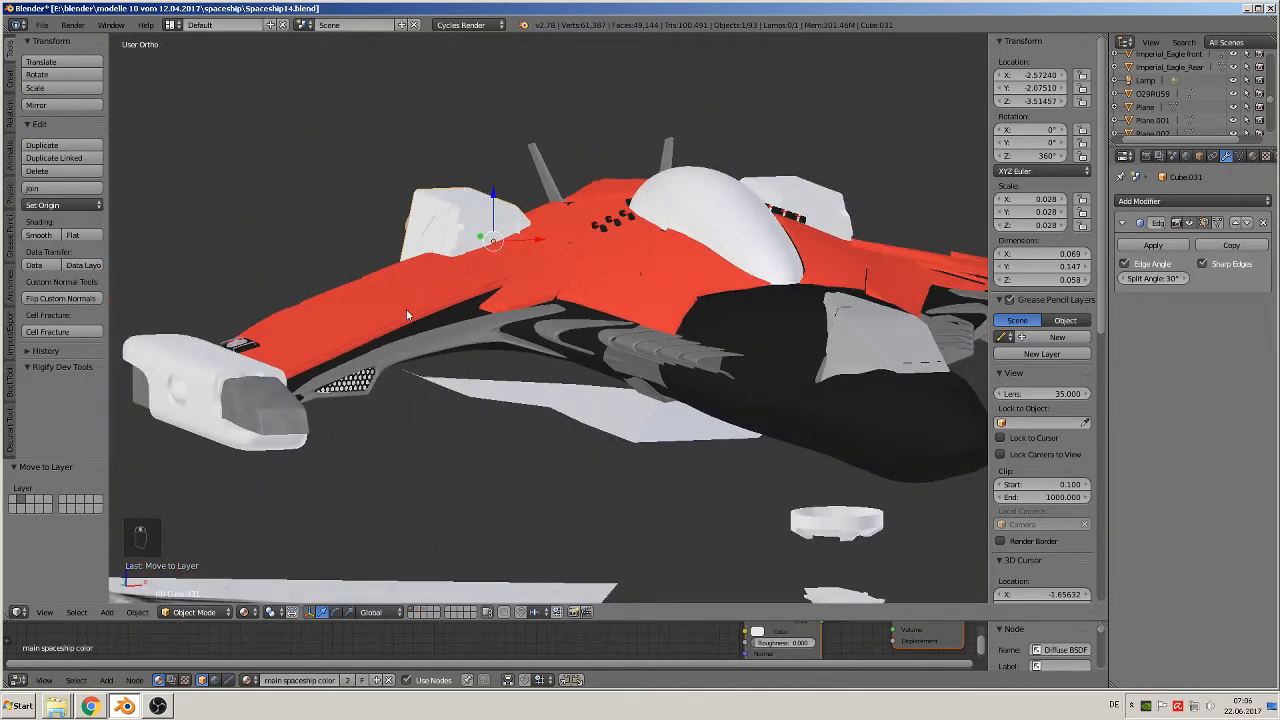
pyautogui.scroll(1, 384, 352)
pyautogui.scroll(-3, 384, 352)
pyautogui.moveTo(384, 352); pyautogui.dragTo(339, 476, button='middle')
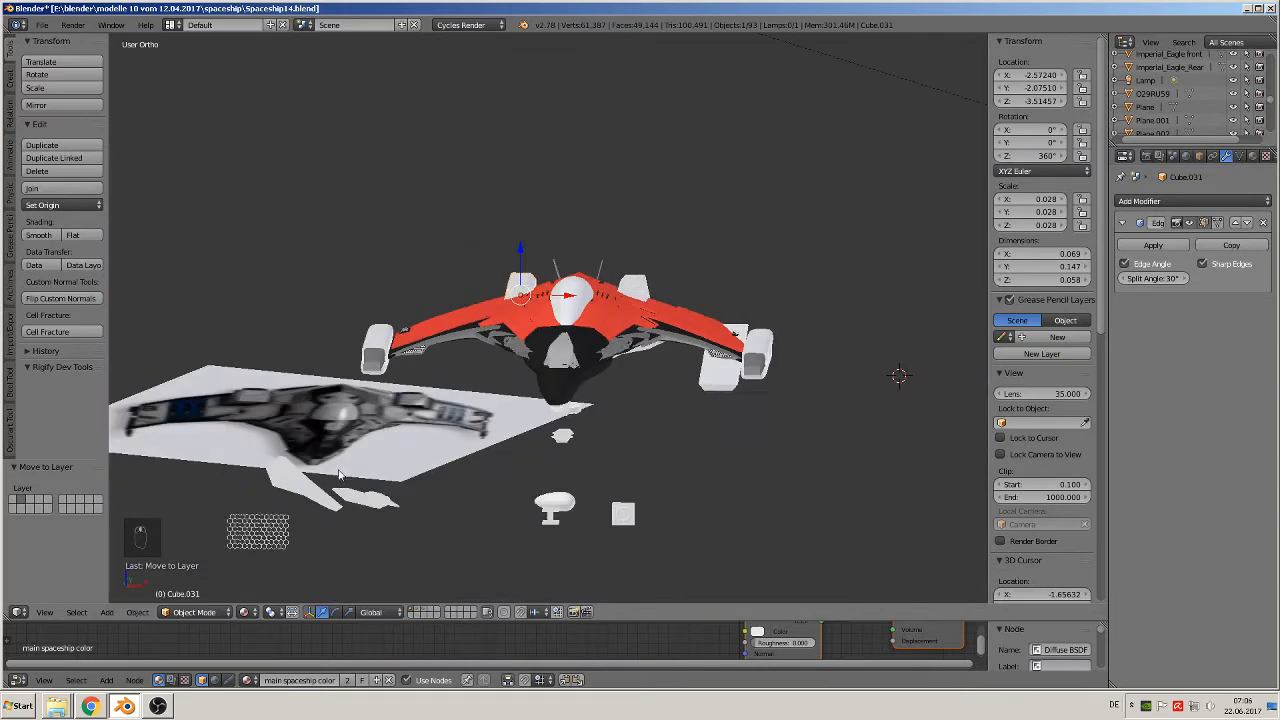
# Try to move the loose bent white panel below the reference image to the second layer
pyautogui.rightClick(308, 497)
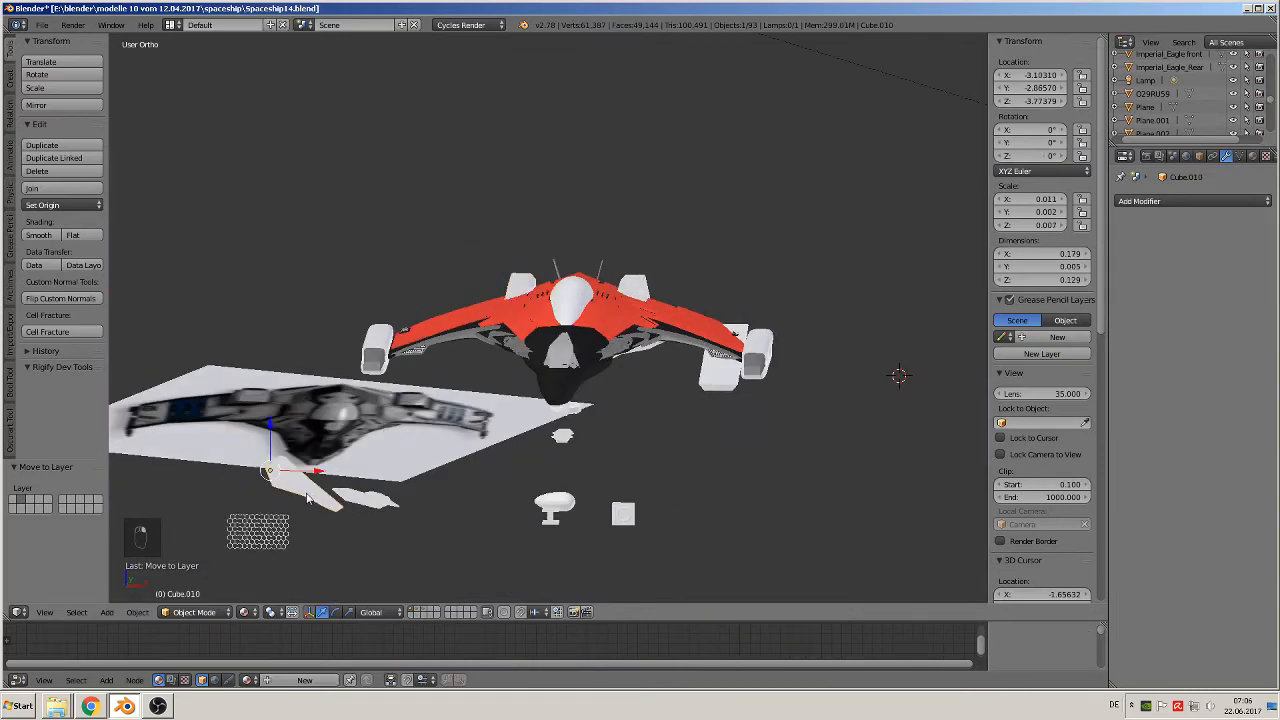
pyautogui.press('m')
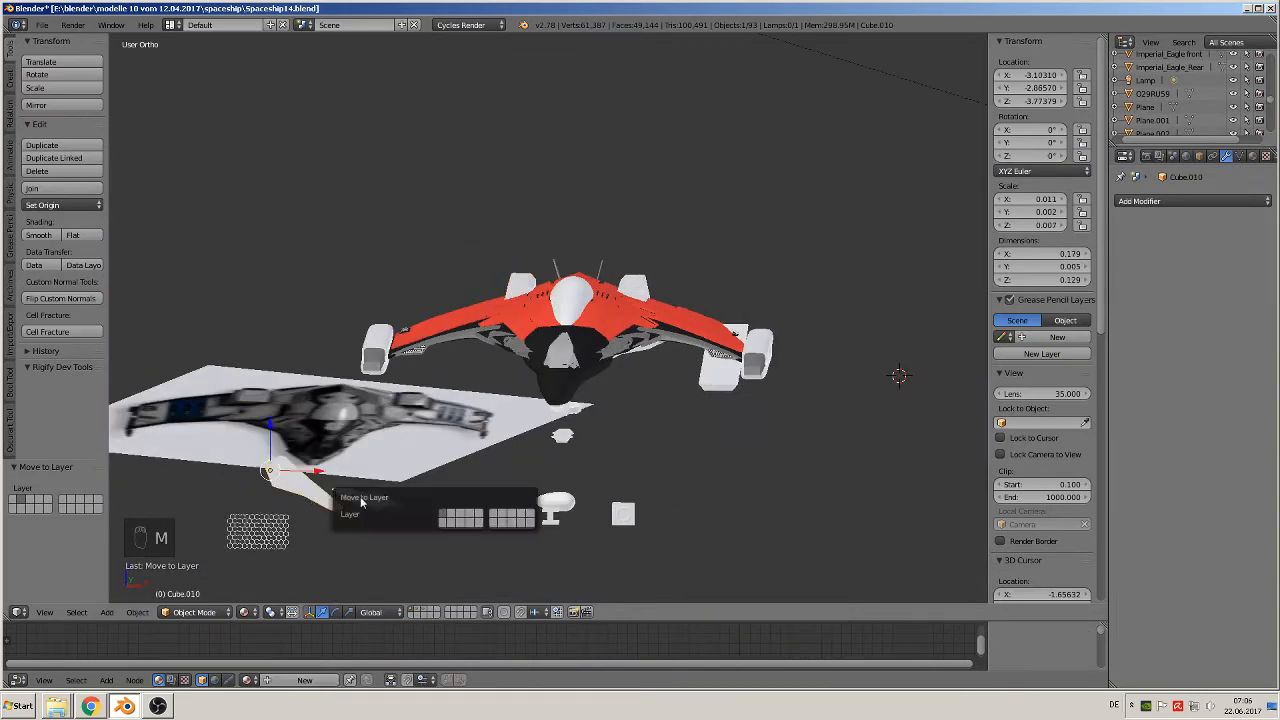
pyautogui.click(451, 517)
# Open the black nose in Edit Mode from below, with face selection active and proportional editing disabled
pyautogui.moveTo(473, 425); pyautogui.dragTo(717, 146, button='middle')
pyautogui.scroll(5, 717, 160)
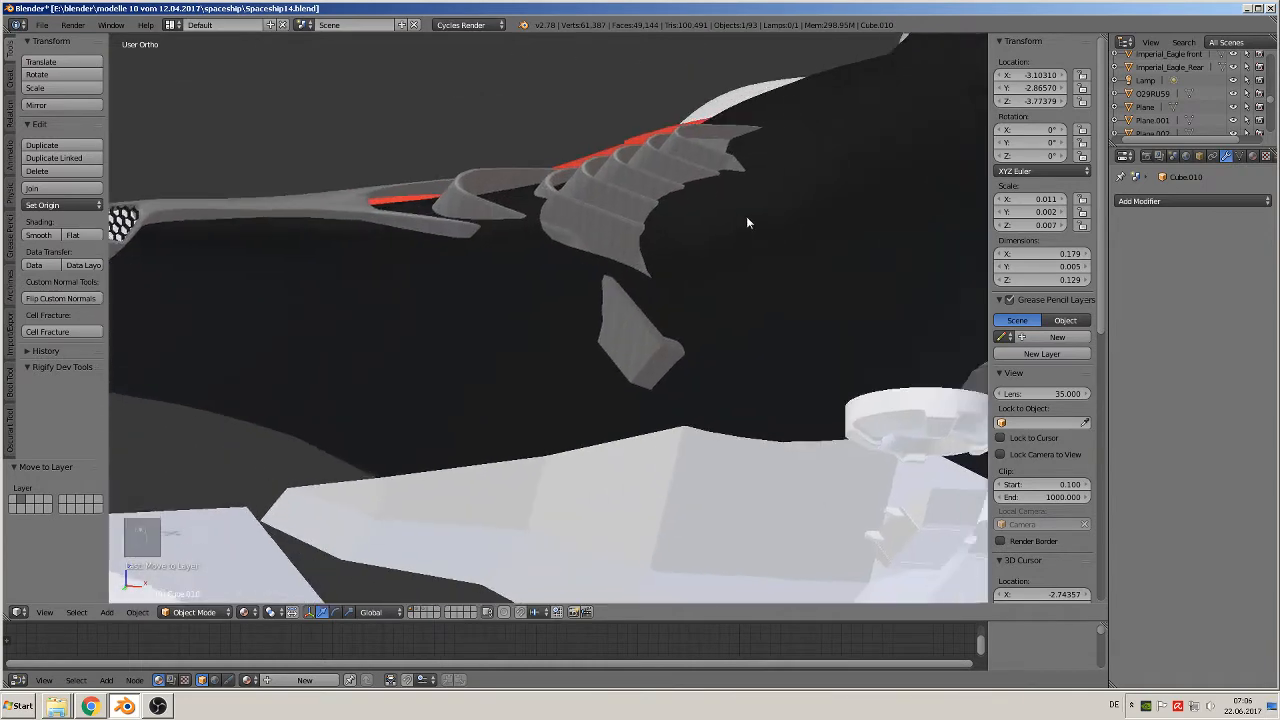
pyautogui.keyDown('shift'); pyautogui.moveTo(845, 262); pyautogui.dragTo(421, 244, button='middle'); pyautogui.keyUp('shift')
pyautogui.rightClick(479, 169)
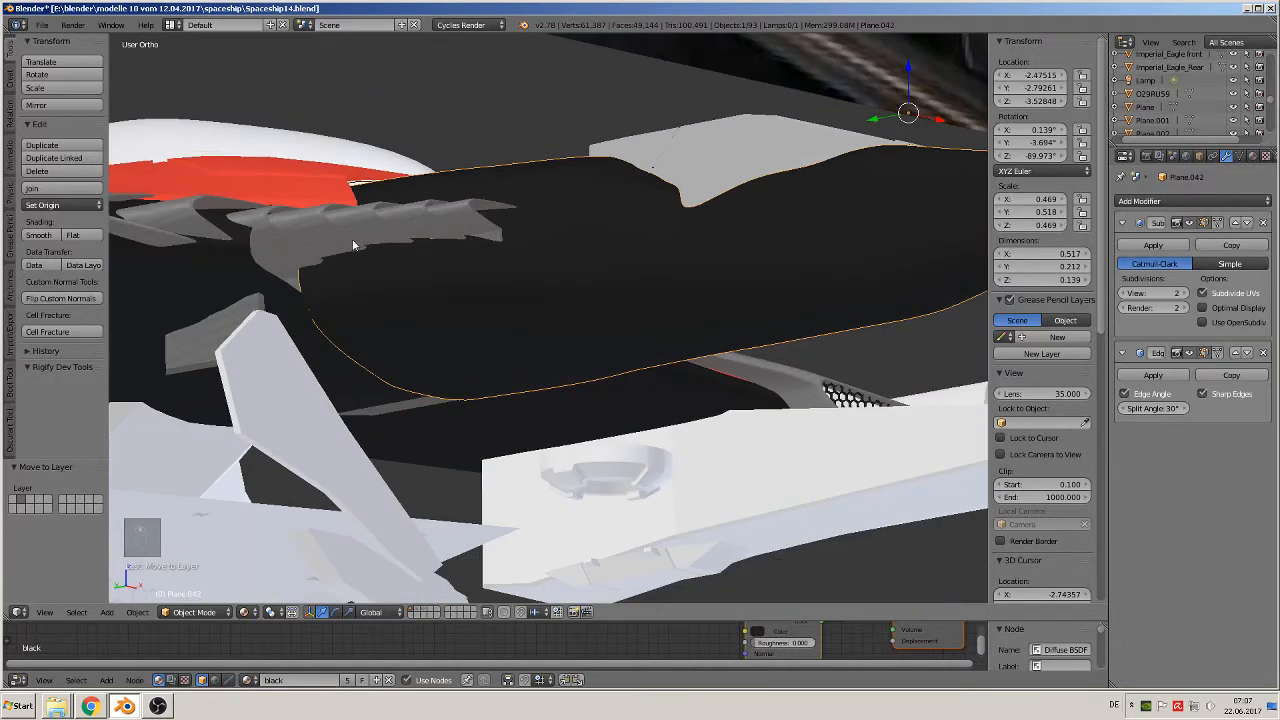
pyautogui.moveTo(347, 261); pyautogui.dragTo(386, 264, button='middle')
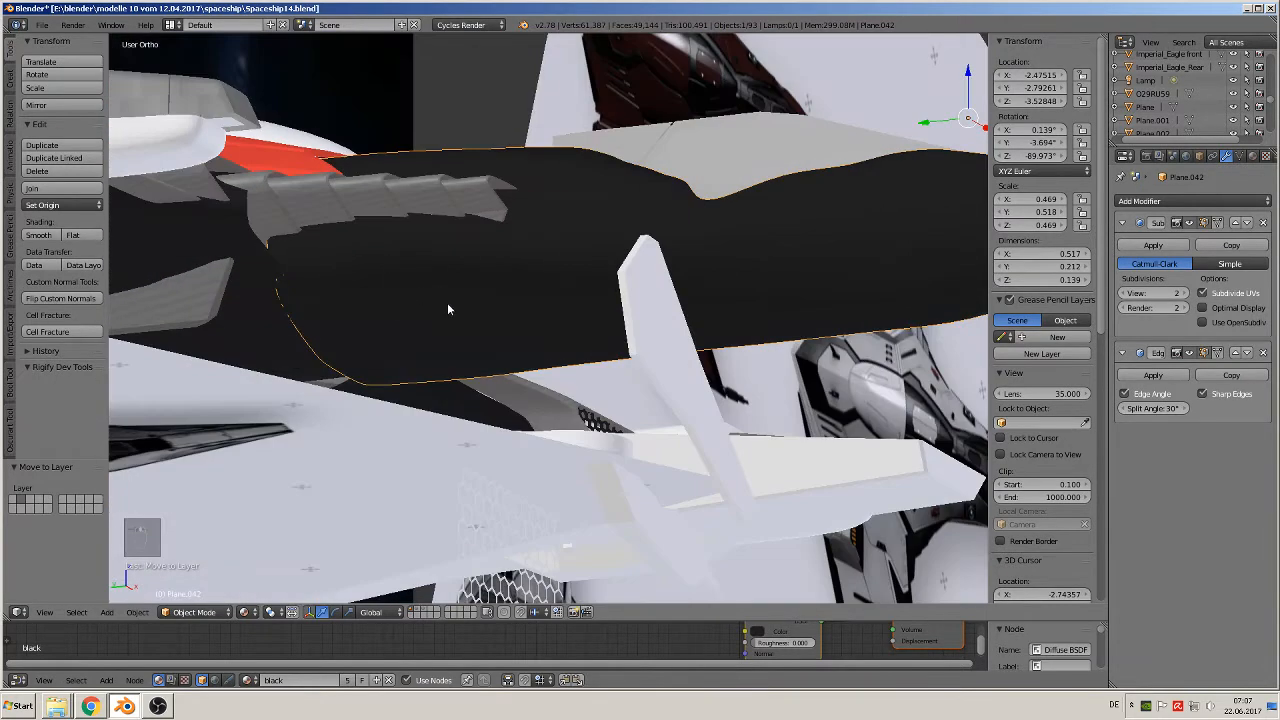
pyautogui.moveTo(457, 326); pyautogui.dragTo(465, 229, button='middle')
pyautogui.press('Tab')
pyautogui.click(450, 612)
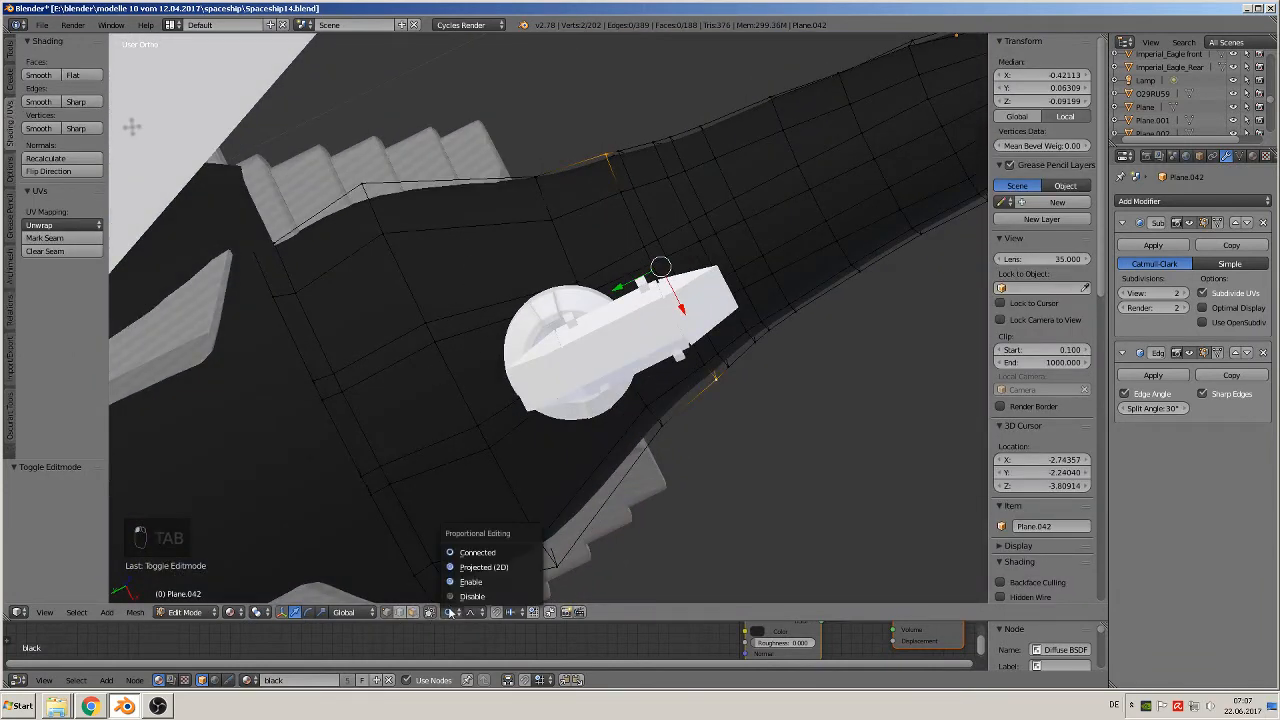
pyautogui.click(450, 588)
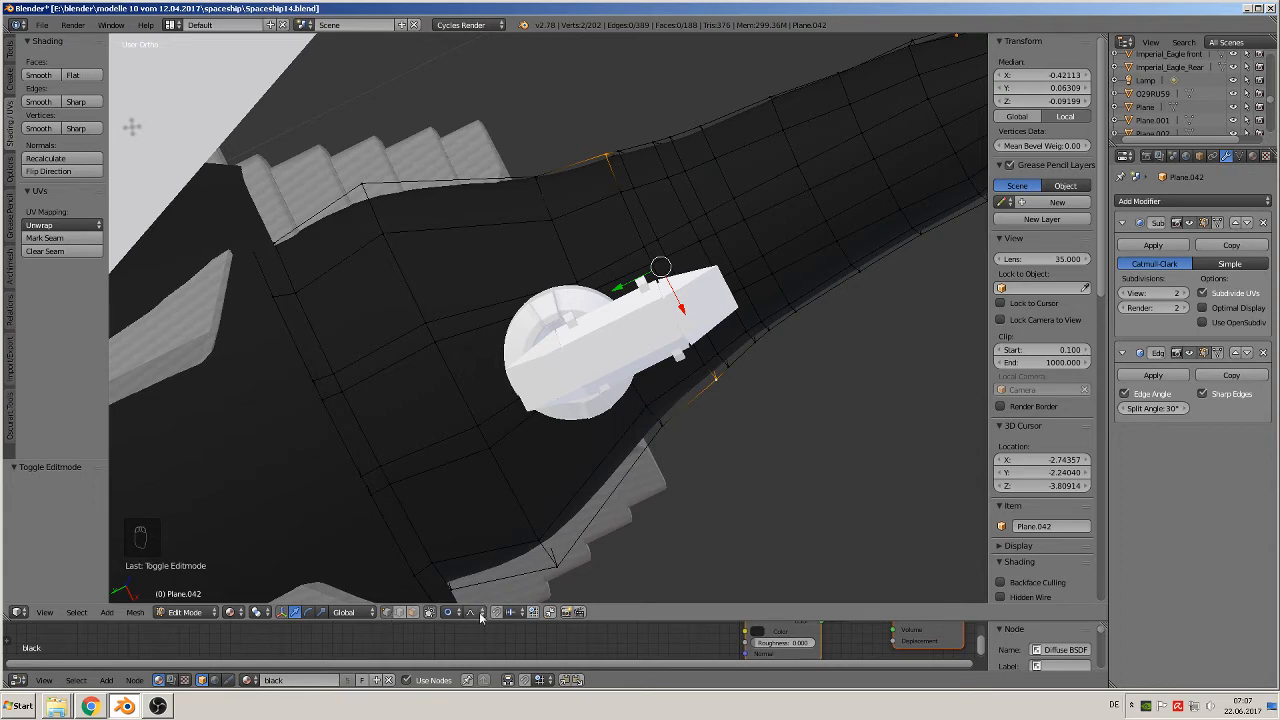
pyautogui.click(410, 614)
pyautogui.click(451, 612)
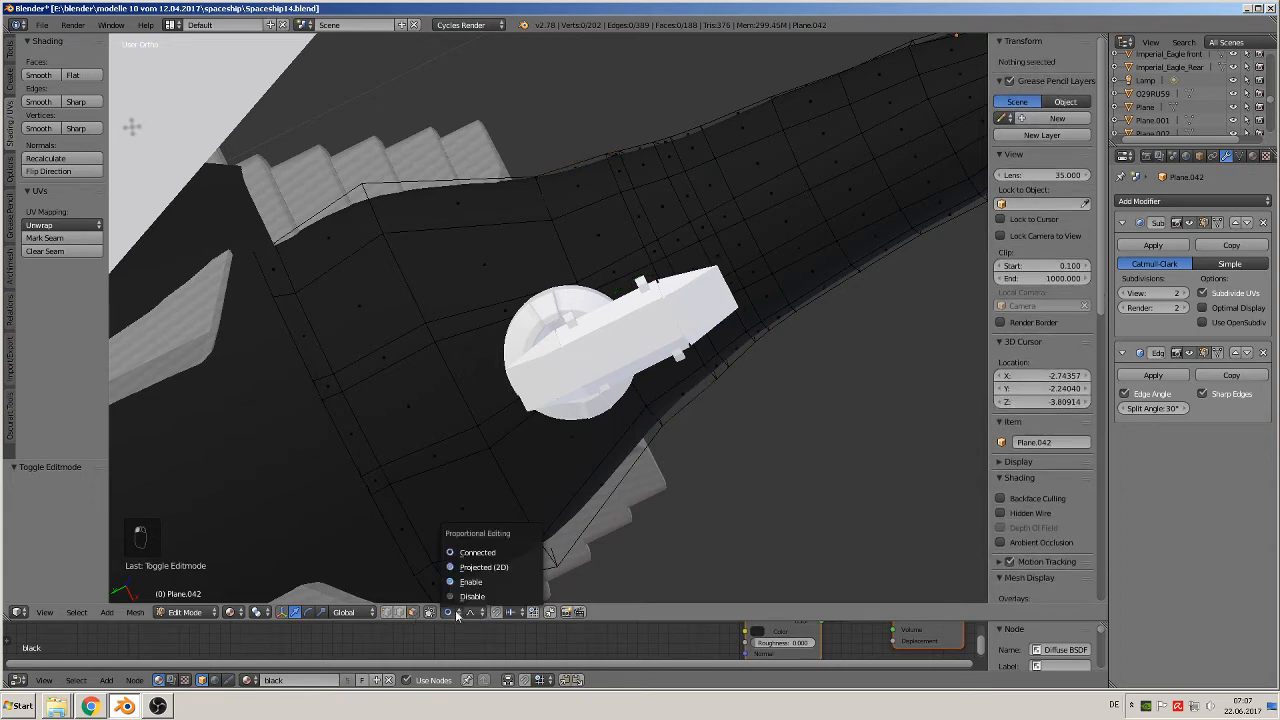
pyautogui.click(452, 560)
# Try to select the nose's rear underside faces individually and extend the selection with a face loop along its side
pyautogui.click(405, 342)
pyautogui.keyDown('shift'); pyautogui.click(398, 360); pyautogui.keyUp('shift')
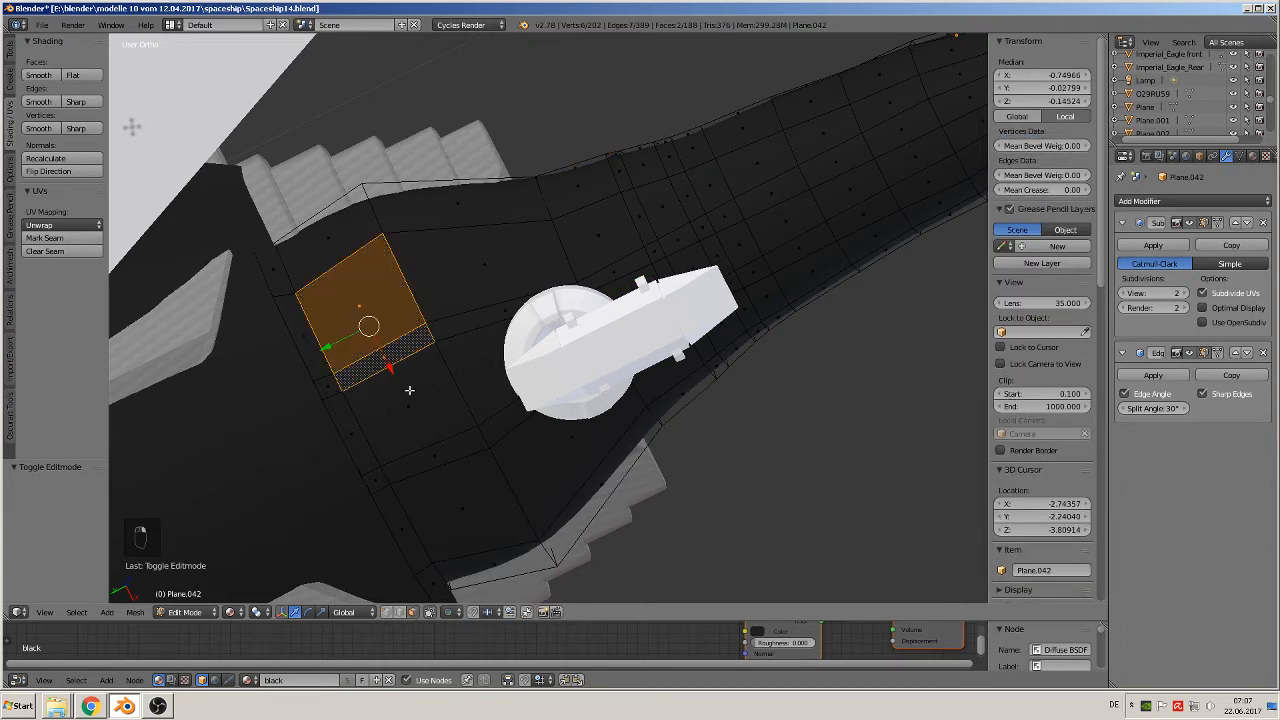
pyautogui.keyDown('shift'); pyautogui.click(428, 433); pyautogui.keyUp('shift')
pyautogui.keyDown('shift'); pyautogui.click(441, 454); pyautogui.keyUp('shift')
pyautogui.keyDown('shift'); pyautogui.click(479, 485); pyautogui.keyUp('shift')
pyautogui.keyDown('shift'); pyautogui.click(505, 457); pyautogui.keyUp('shift')
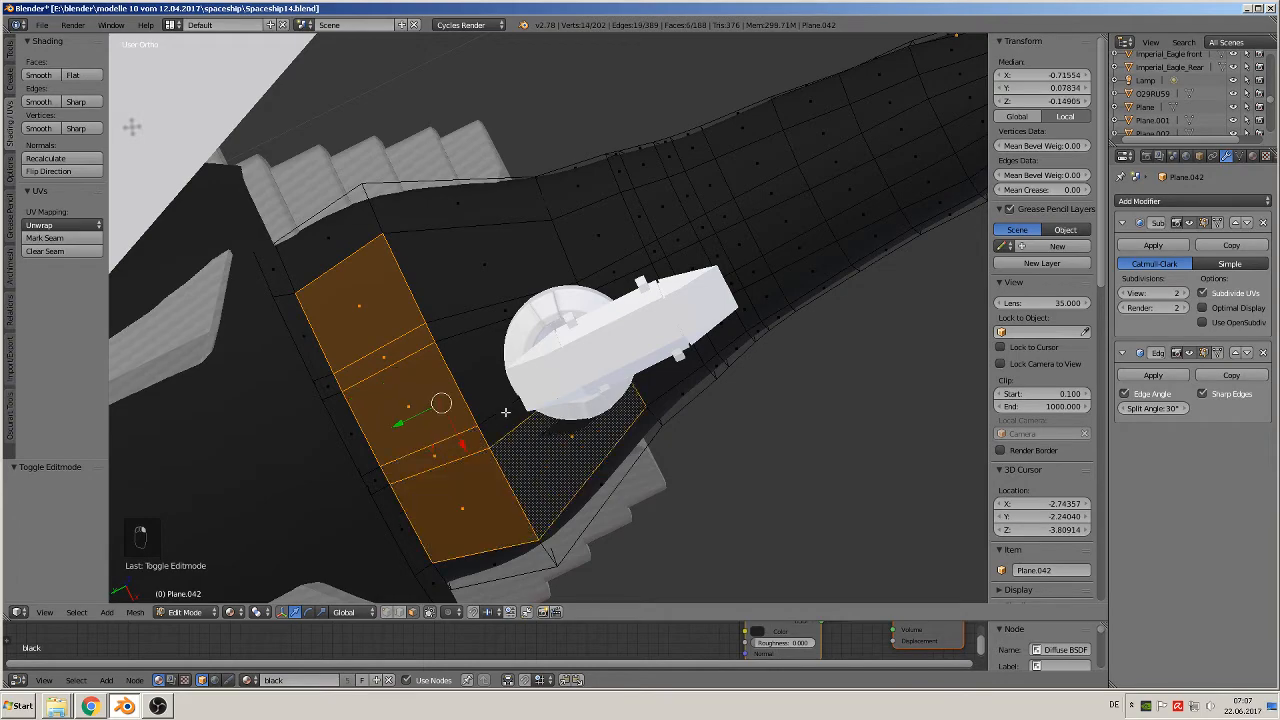
pyautogui.keyDown('shift'); pyautogui.click(506, 413); pyautogui.keyUp('shift')
pyautogui.keyDown('shift'); pyautogui.click(500, 376); pyautogui.keyUp('shift')
pyautogui.keyDown('shift'); pyautogui.click(482, 272); pyautogui.keyUp('shift')
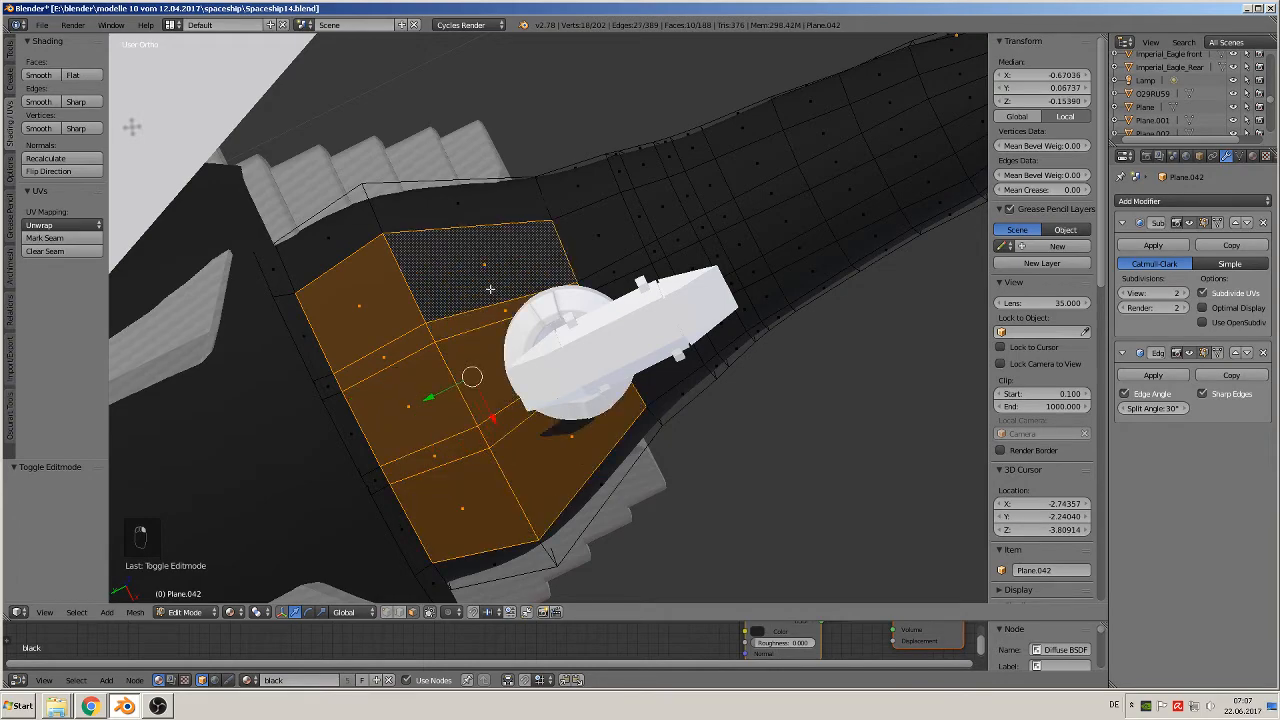
pyautogui.moveTo(490, 289); pyautogui.dragTo(569, 377, button='middle')
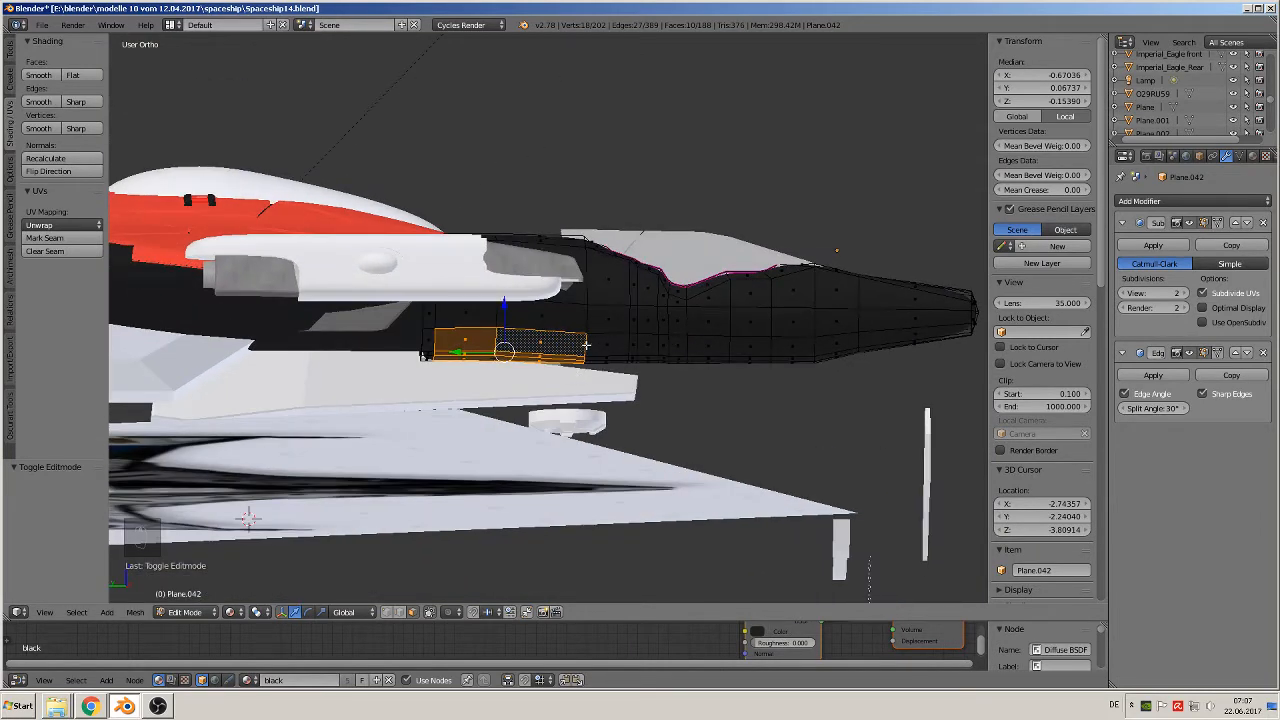
pyautogui.keyDown('alt'); pyautogui.keyDown('shift'); pyautogui.click(586, 345); pyautogui.keyUp('shift'); pyautogui.keyUp('alt')
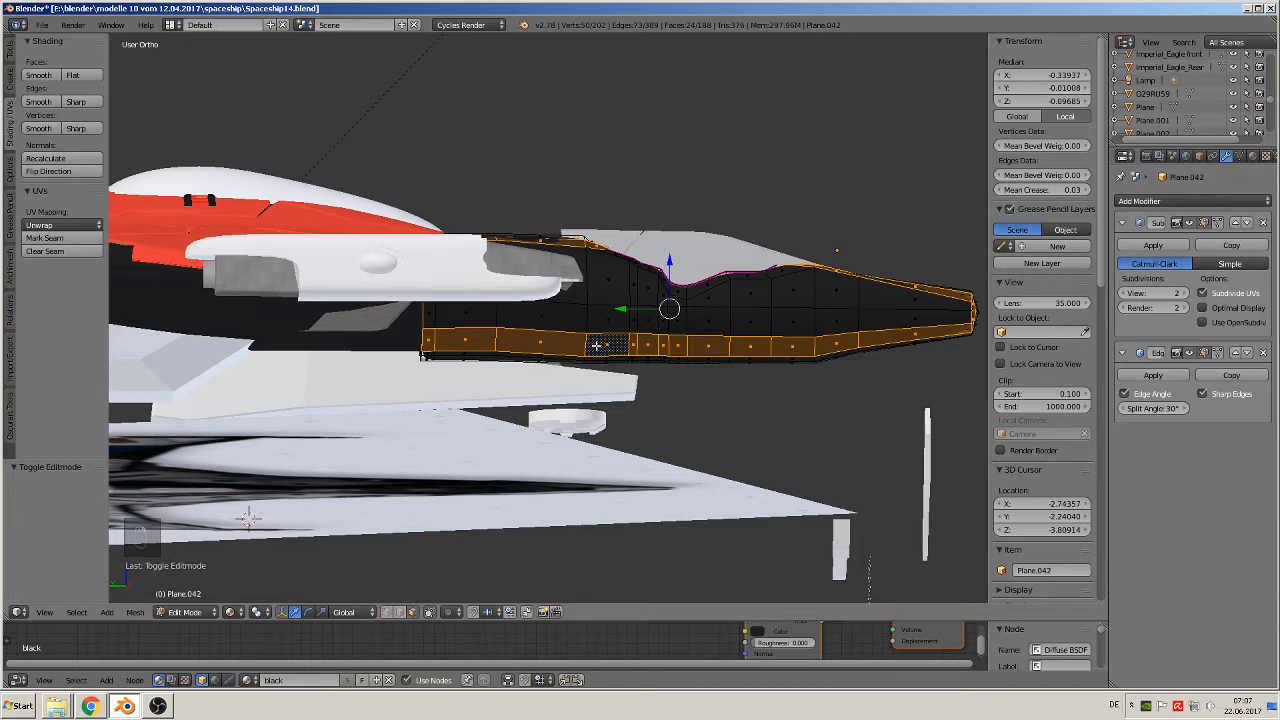
# Select the central strip of underside faces from the nose's rear edge toward its tip using Pick Shortest Path
pyautogui.rightClick(440, 342)
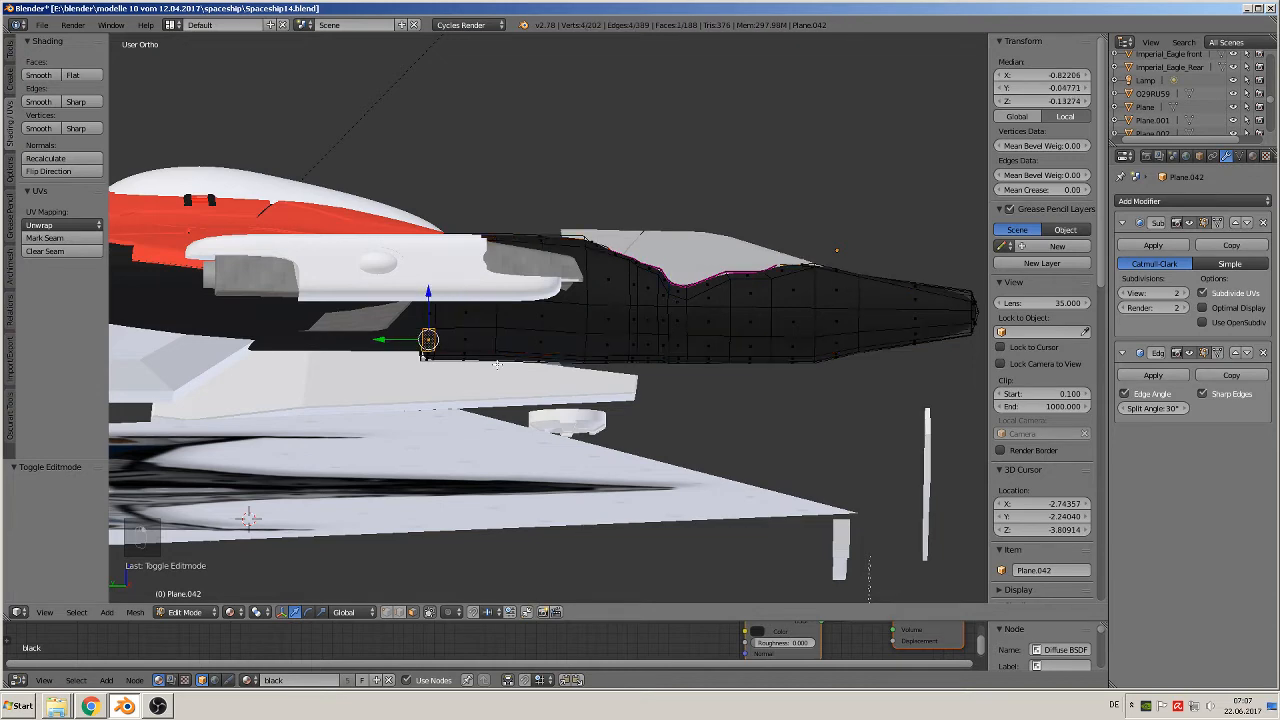
pyautogui.moveTo(428, 343); pyautogui.dragTo(490, 283, button='middle')
pyautogui.rightClick(426, 401)
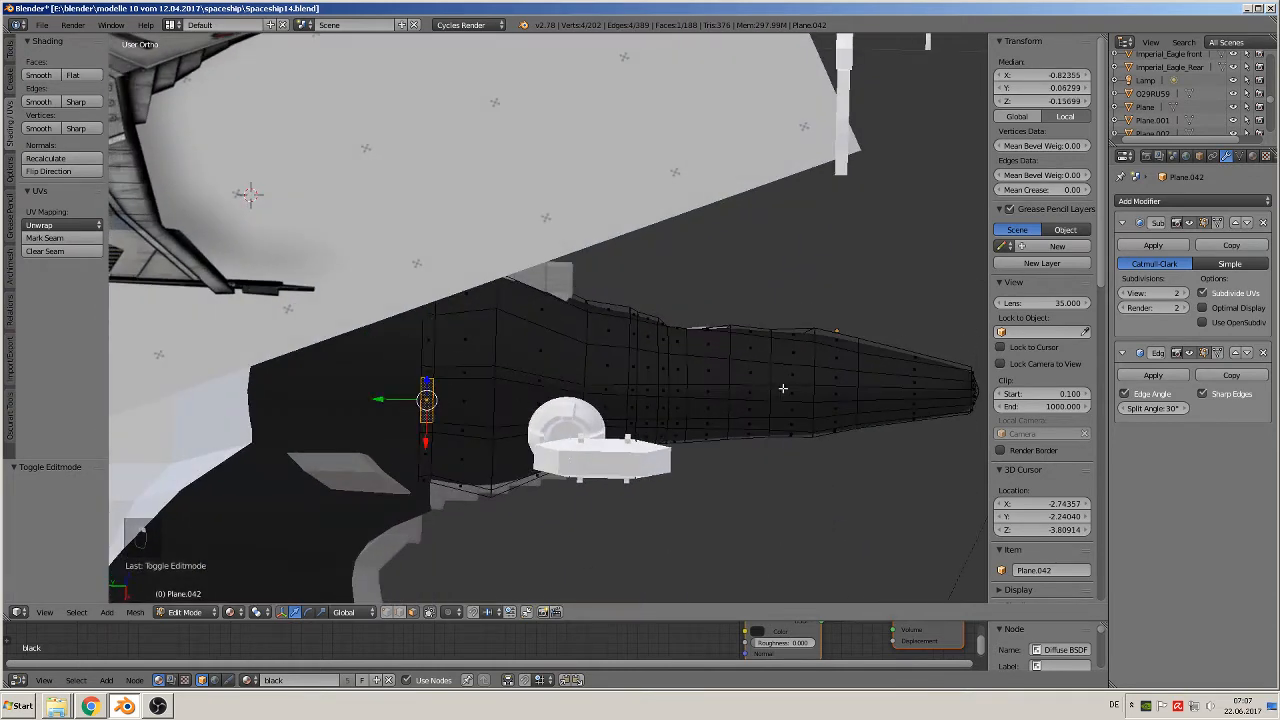
pyautogui.keyDown('ctrl'); pyautogui.rightClick(859, 396); pyautogui.keyUp('ctrl')
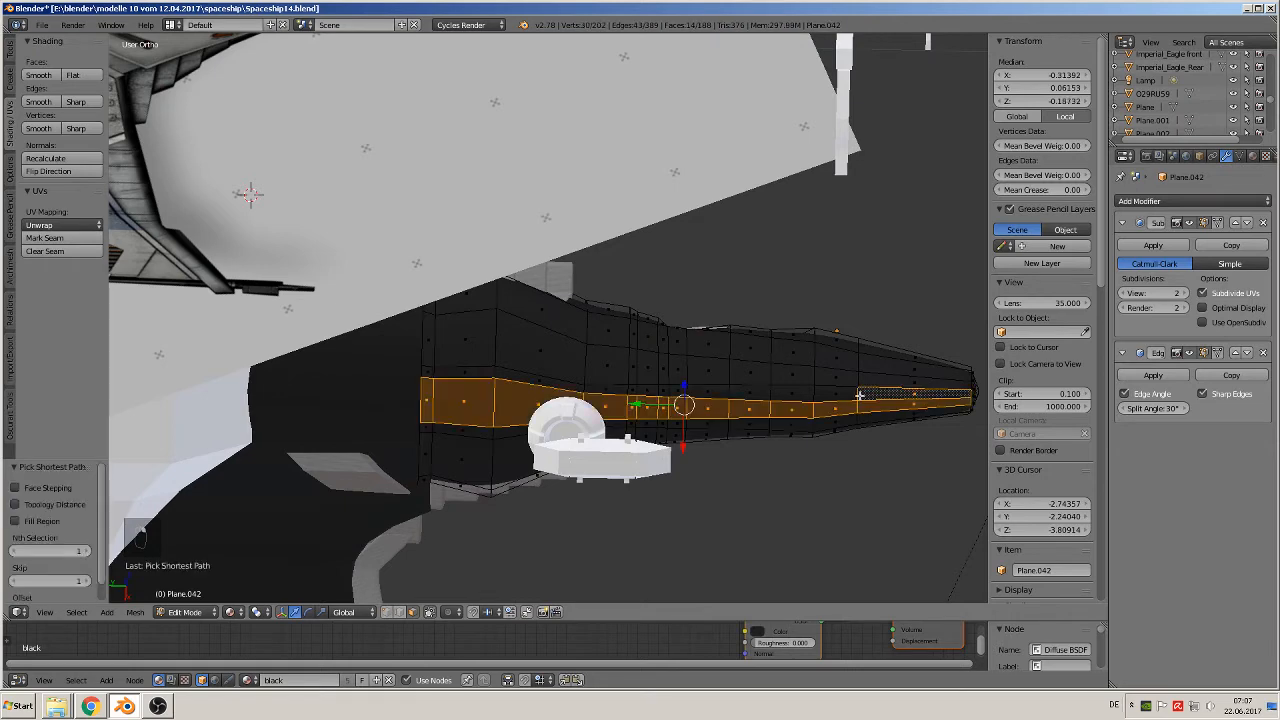
# Enable proportional editing with the nose's underside strip still selected, viewed from the side
pyautogui.moveTo(821, 406); pyautogui.dragTo(760, 490, button='middle')
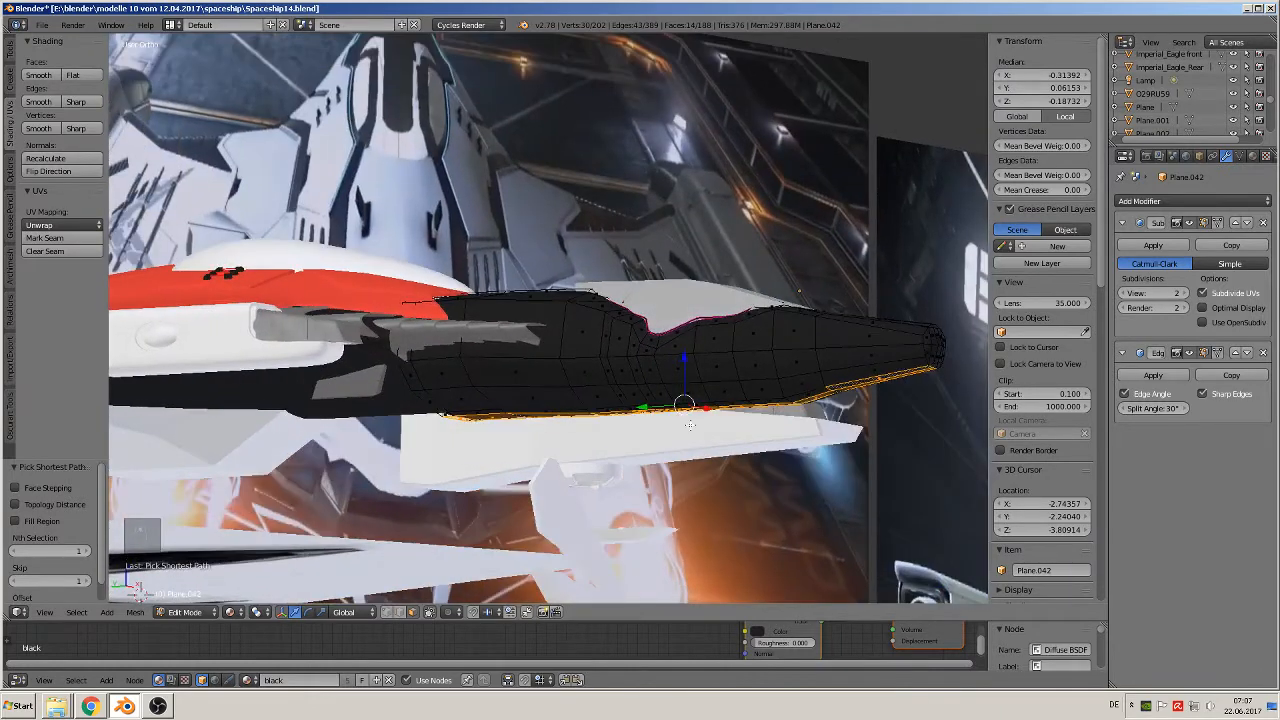
pyautogui.click(447, 612)
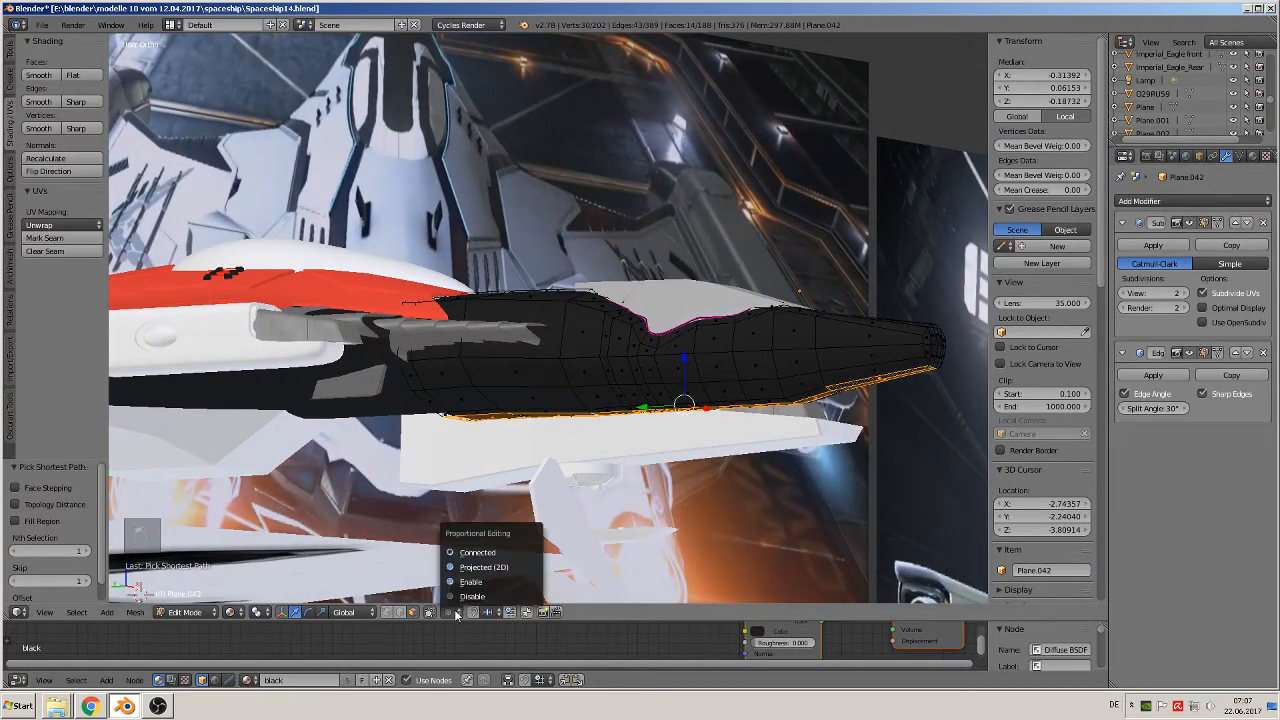
pyautogui.click(496, 541)
pyautogui.scroll(2, 632, 438)
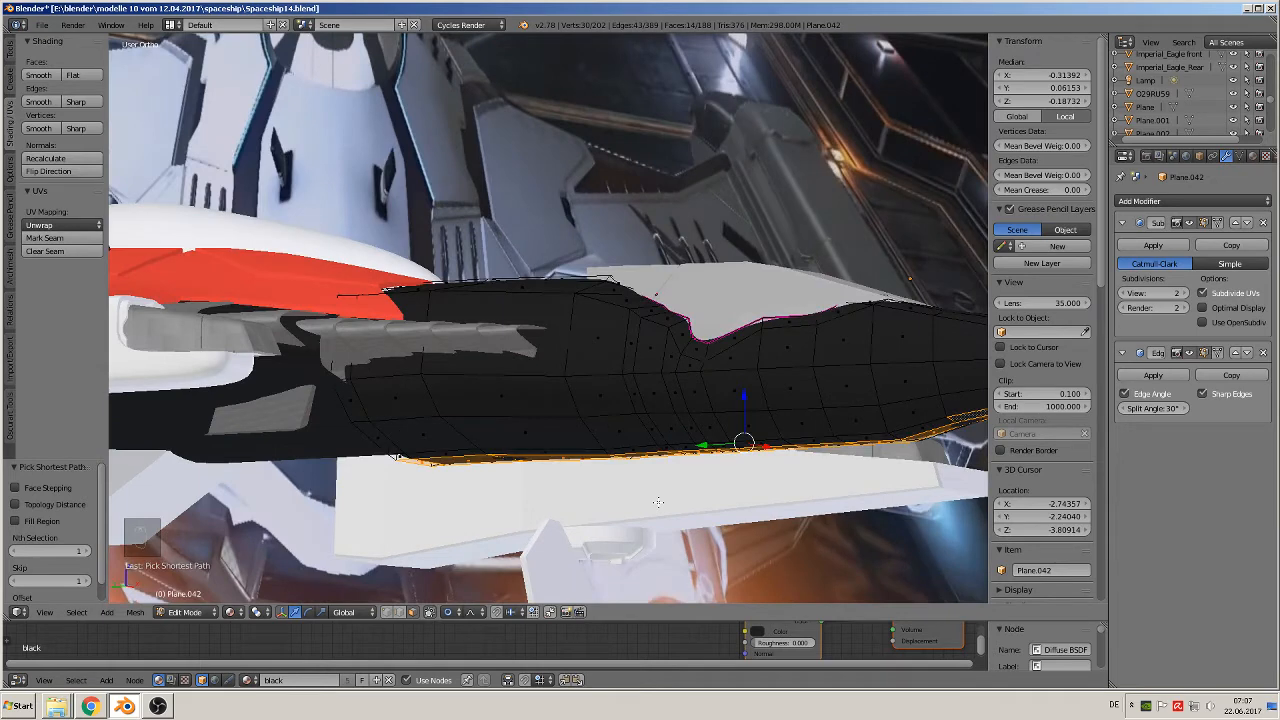
# Raise the selected underside strip 0.019 along Z with a proportional size of 0.07
pyautogui.press('g')
pyautogui.press('z')
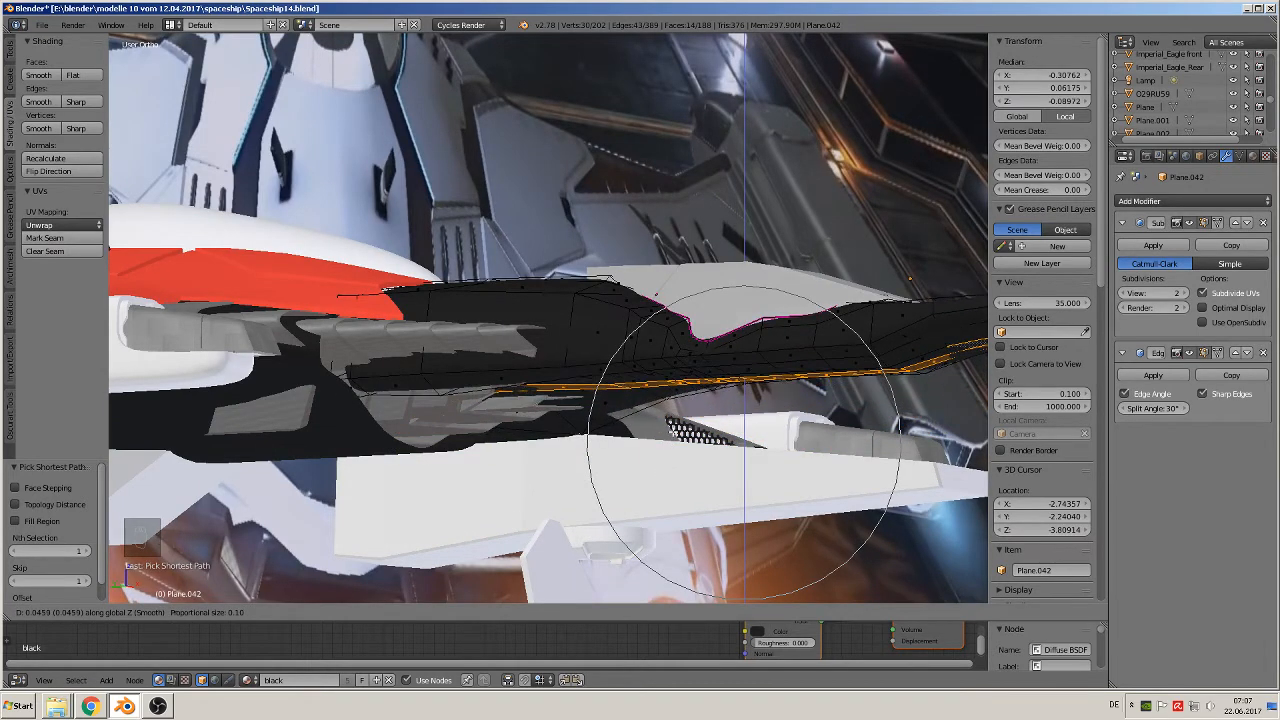
pyautogui.scroll(-2, 689, 397)
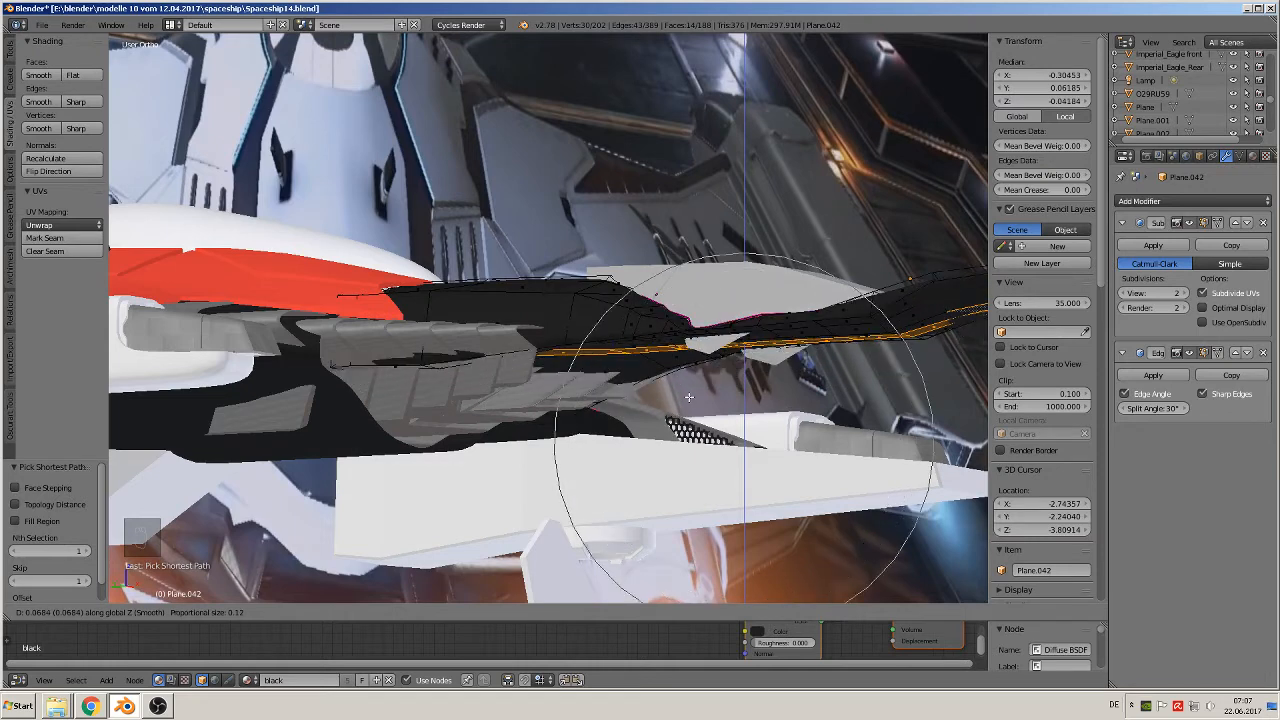
pyautogui.scroll(3, 689, 397)
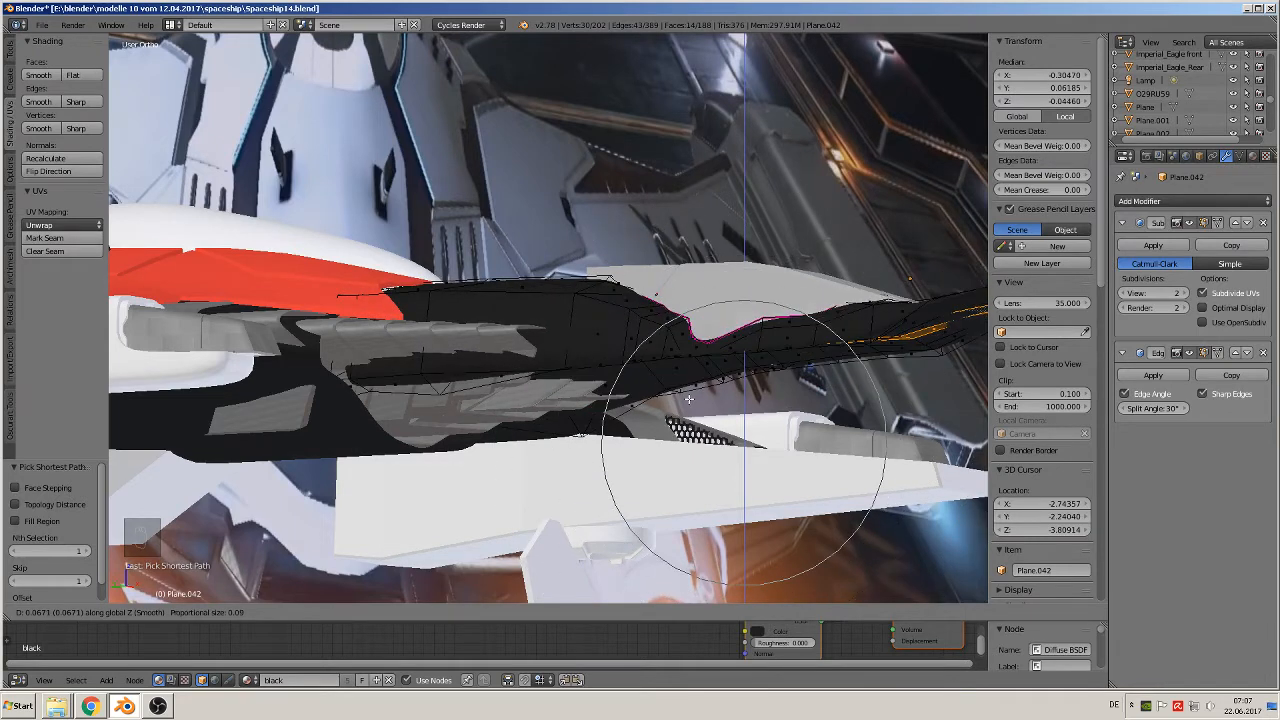
pyautogui.rightClick(690, 408)
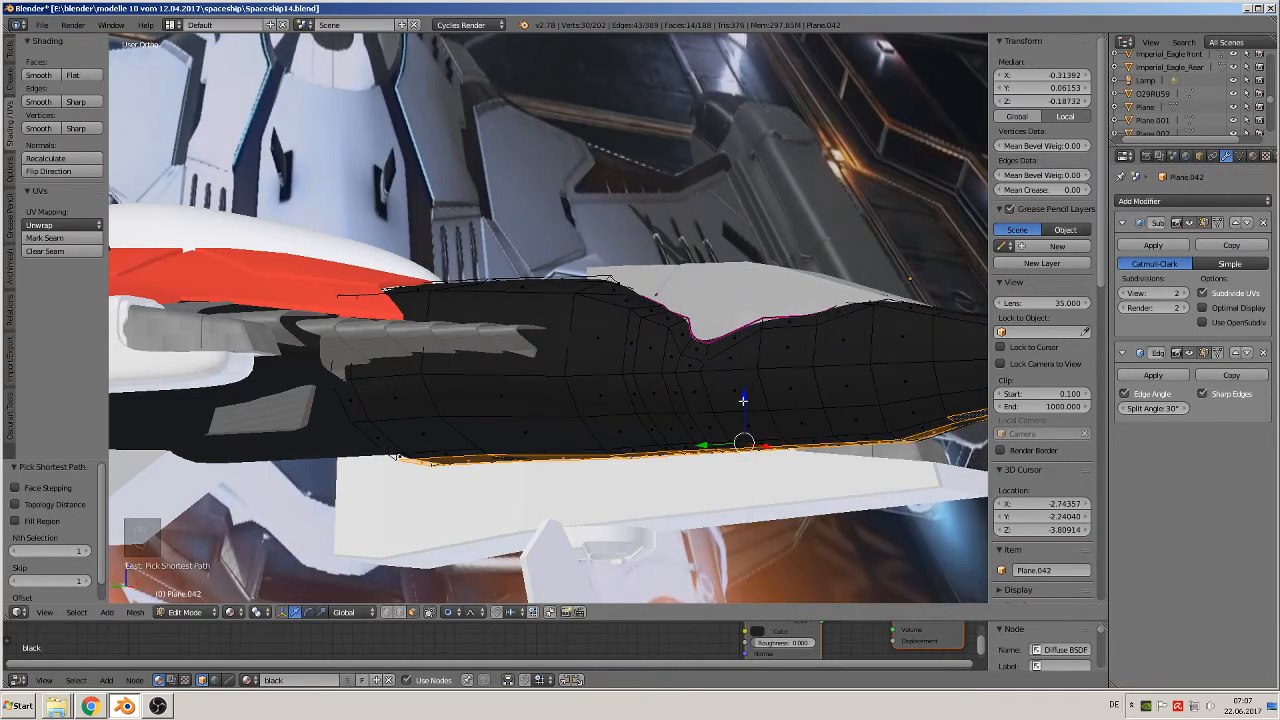
pyautogui.press('g')
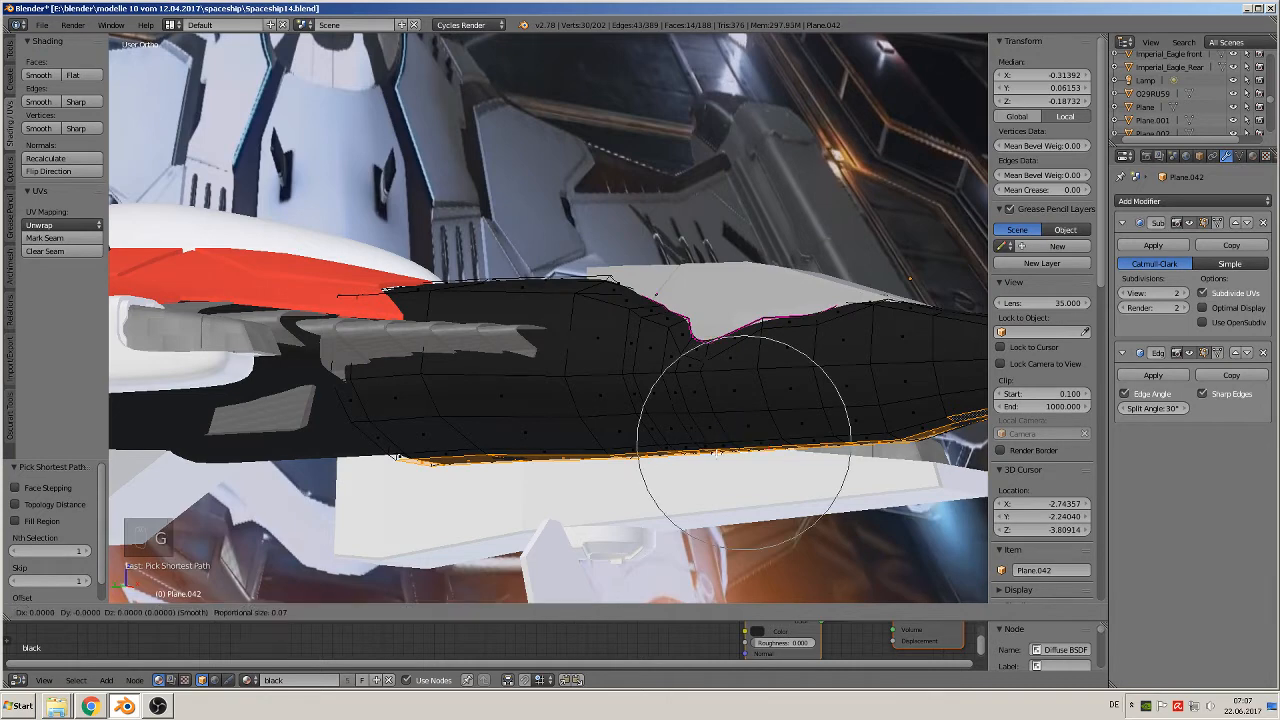
pyautogui.press('z')
pyautogui.click(738, 427)
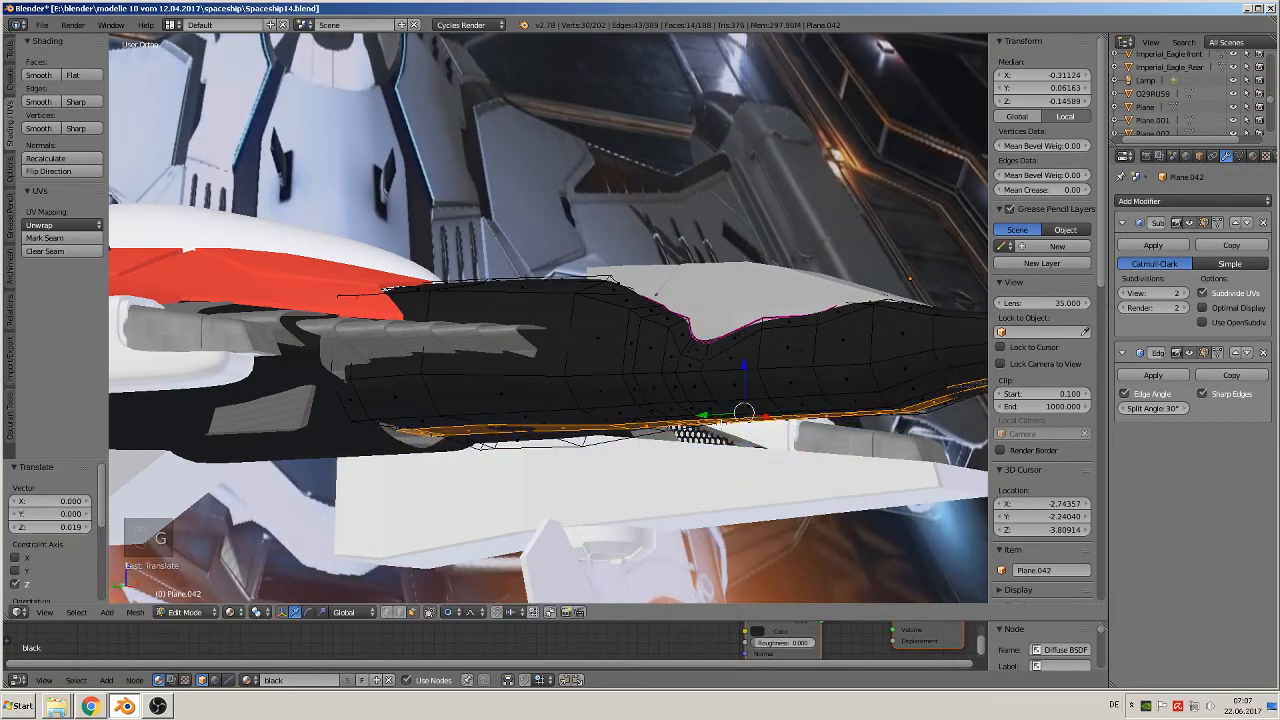
# Select all the nose tip vertices through the mesh, hidden ones included, and lower them 0.017 along Z with proportional editing
pyautogui.scroll(-4, 738, 427)
pyautogui.scroll(2, 688, 396)
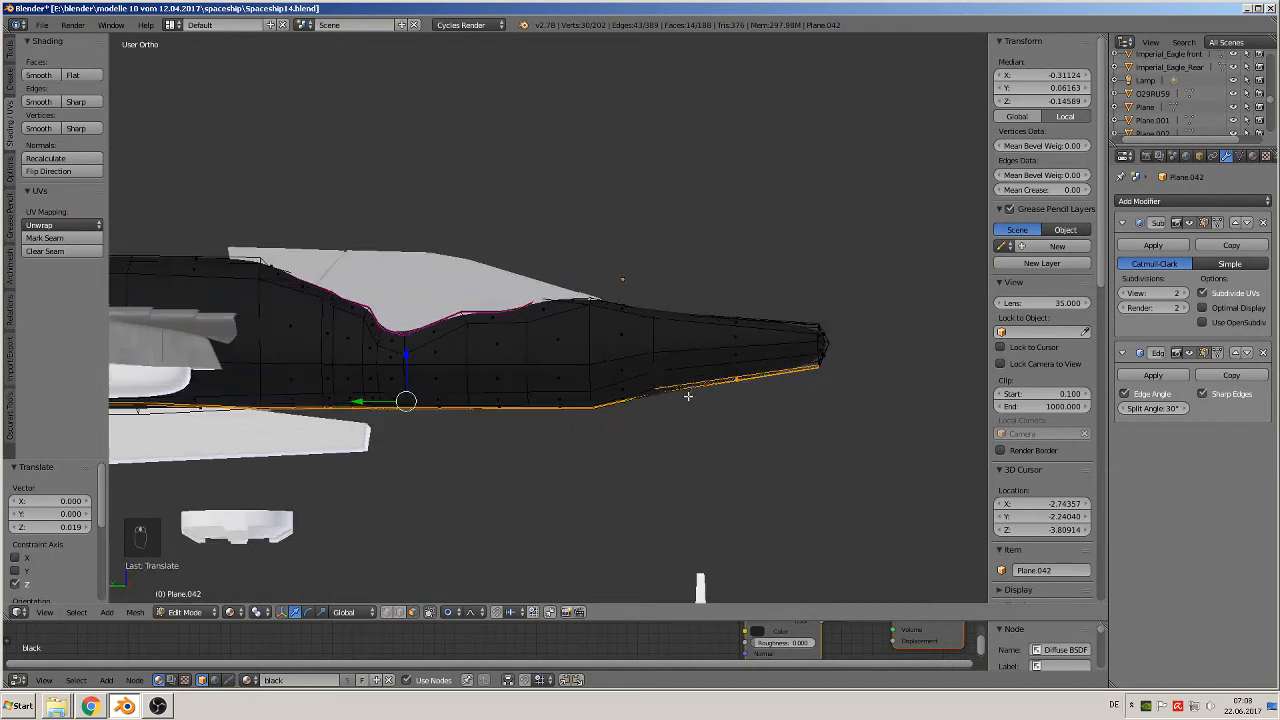
pyautogui.press('a')
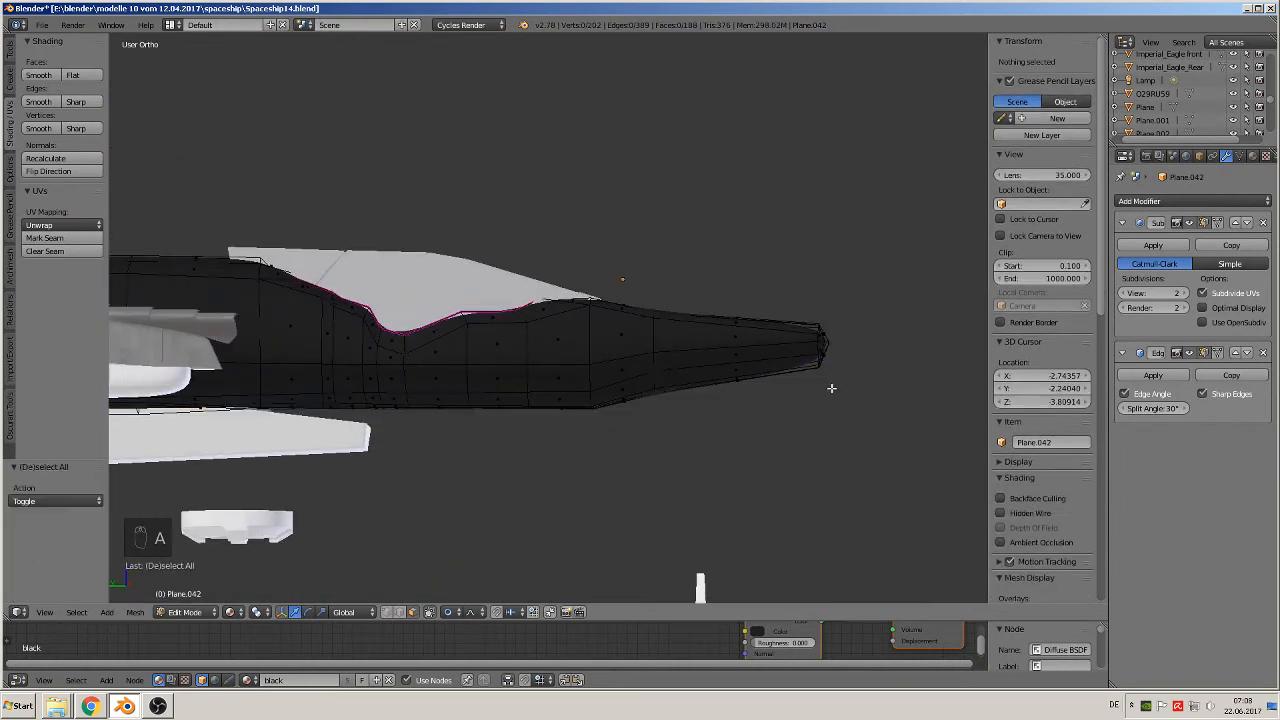
pyautogui.click(430, 612)
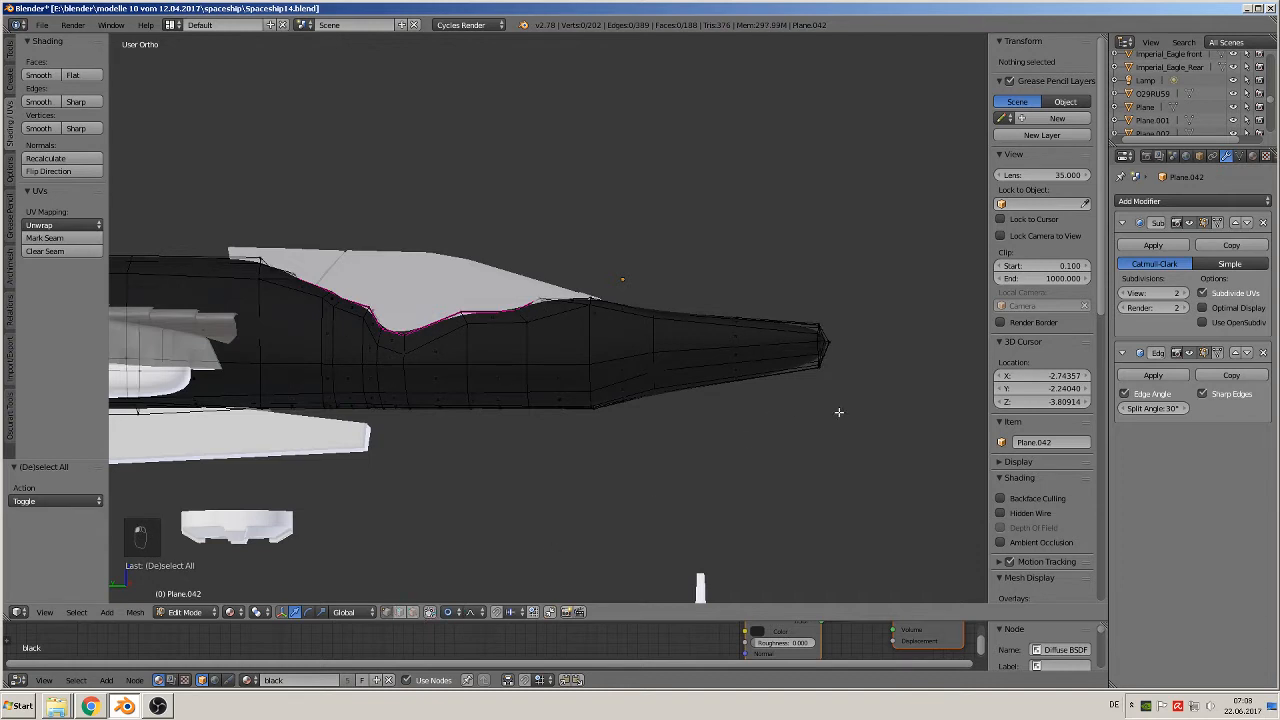
pyautogui.press('b')
pyautogui.moveTo(752, 364); pyautogui.dragTo(811, 331)
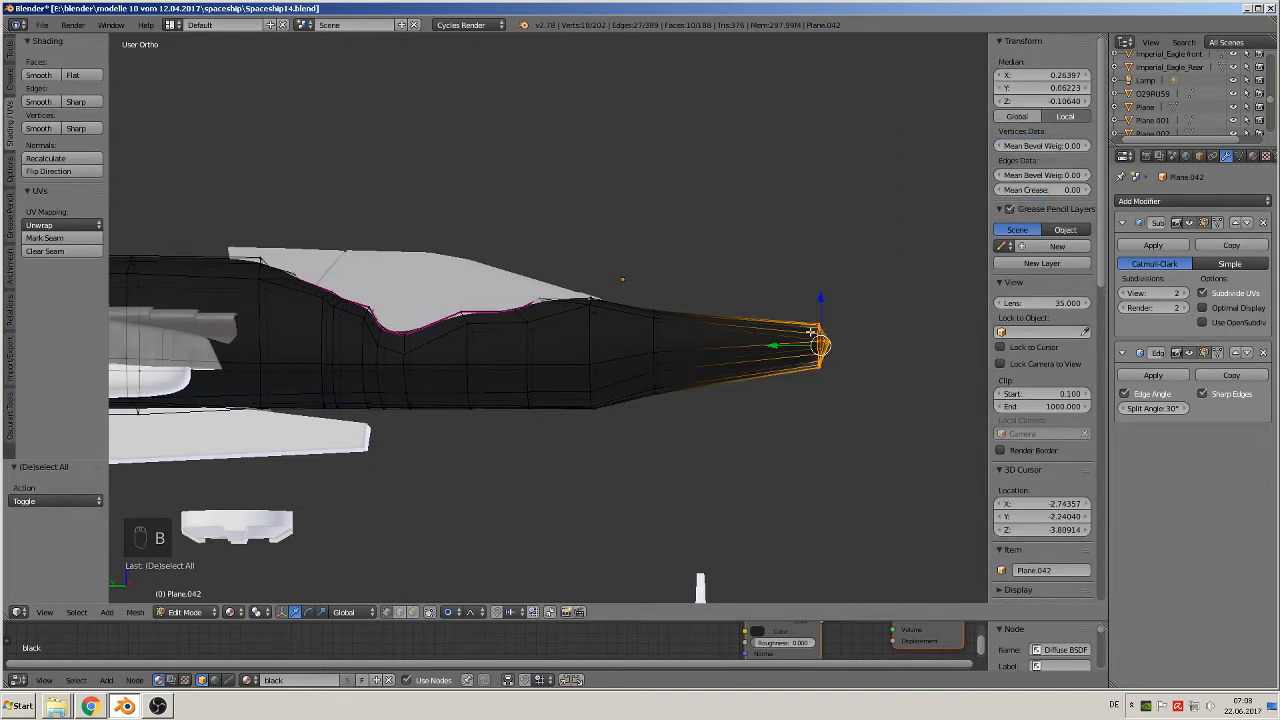
pyautogui.press('g')
pyautogui.press('z')
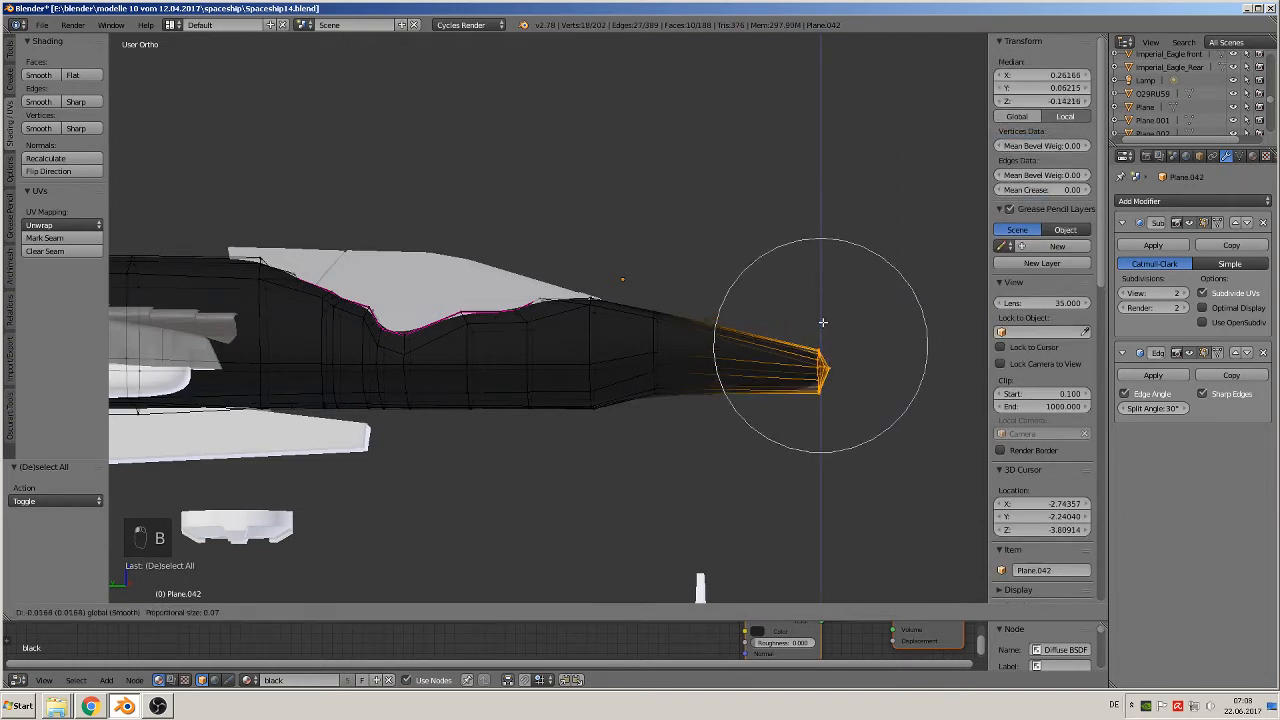
pyautogui.click(681, 369)
# Select the vertical edge loop just behind the nose tip and lower it 0.005 along Z
pyautogui.keyDown('alt'); pyautogui.rightClick(656, 336); pyautogui.keyUp('alt')
pyautogui.press('g')
pyautogui.press('z')
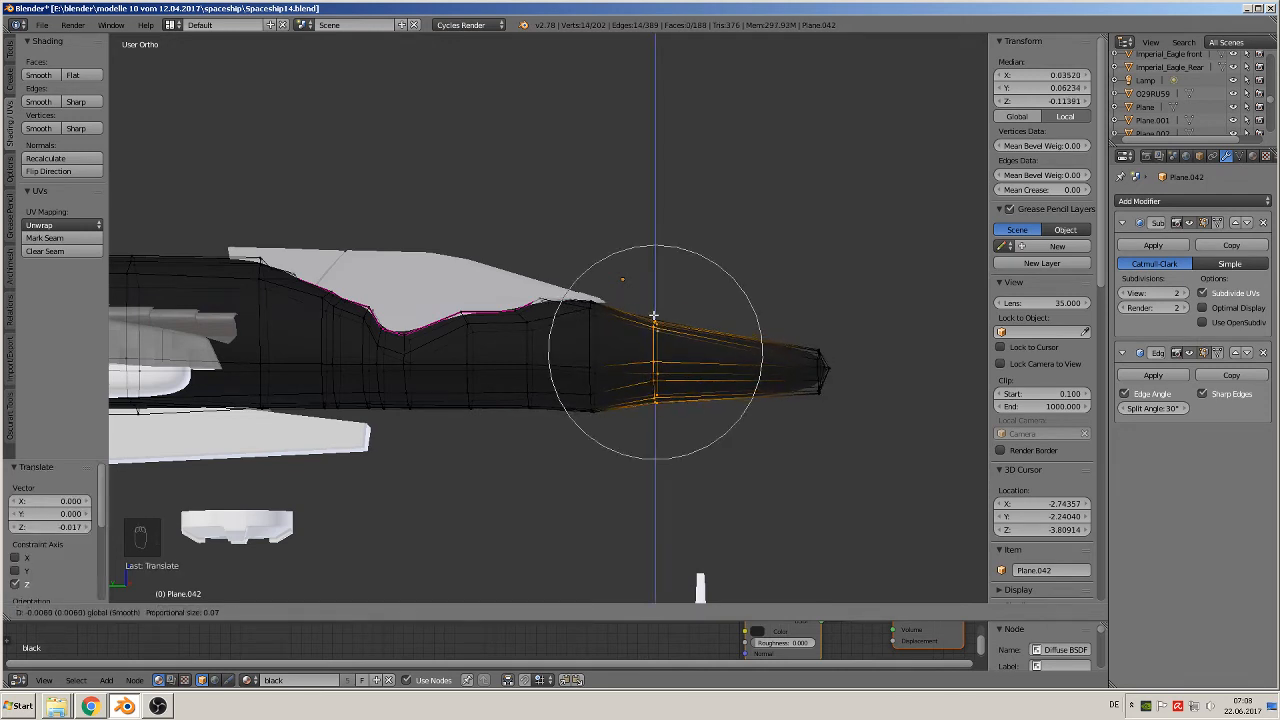
pyautogui.click(655, 314)
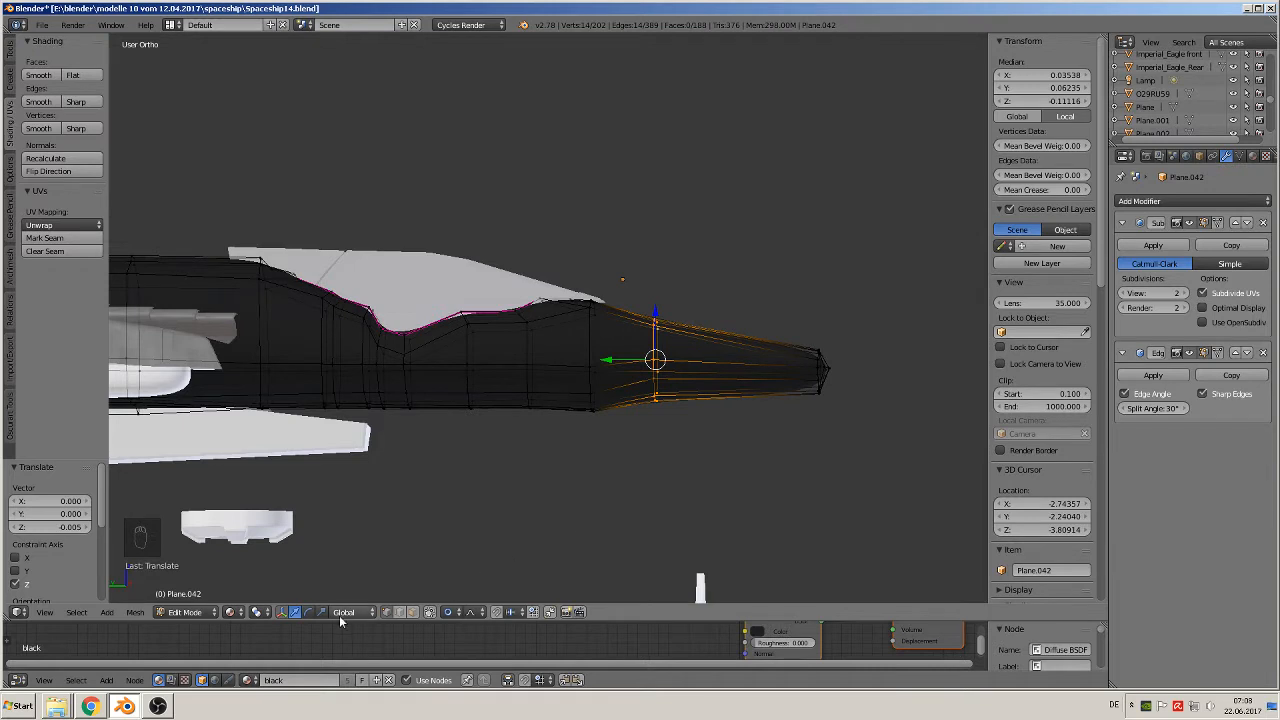
# Disable proportional editing, lower the same edge loop a little further and scale it up slightly, then return to Object Mode
pyautogui.click(446, 613)
pyautogui.click(475, 572)
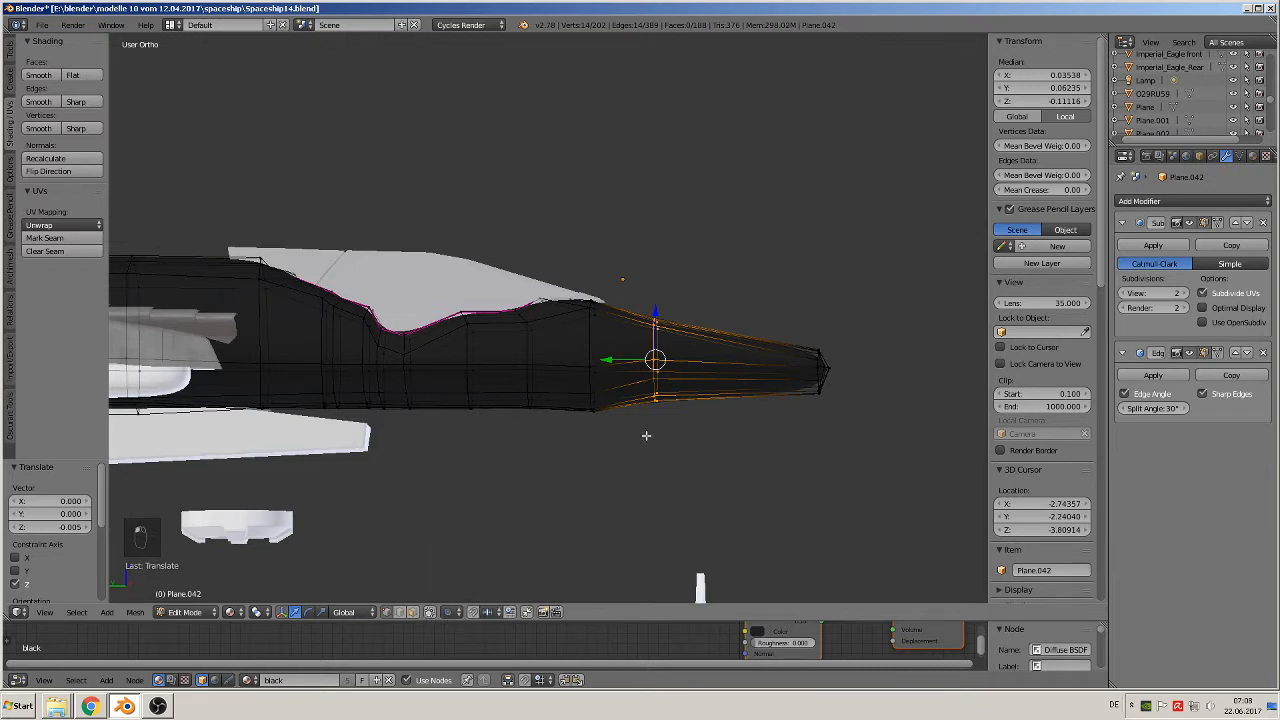
pyautogui.moveTo(657, 313); pyautogui.dragTo(655, 322)
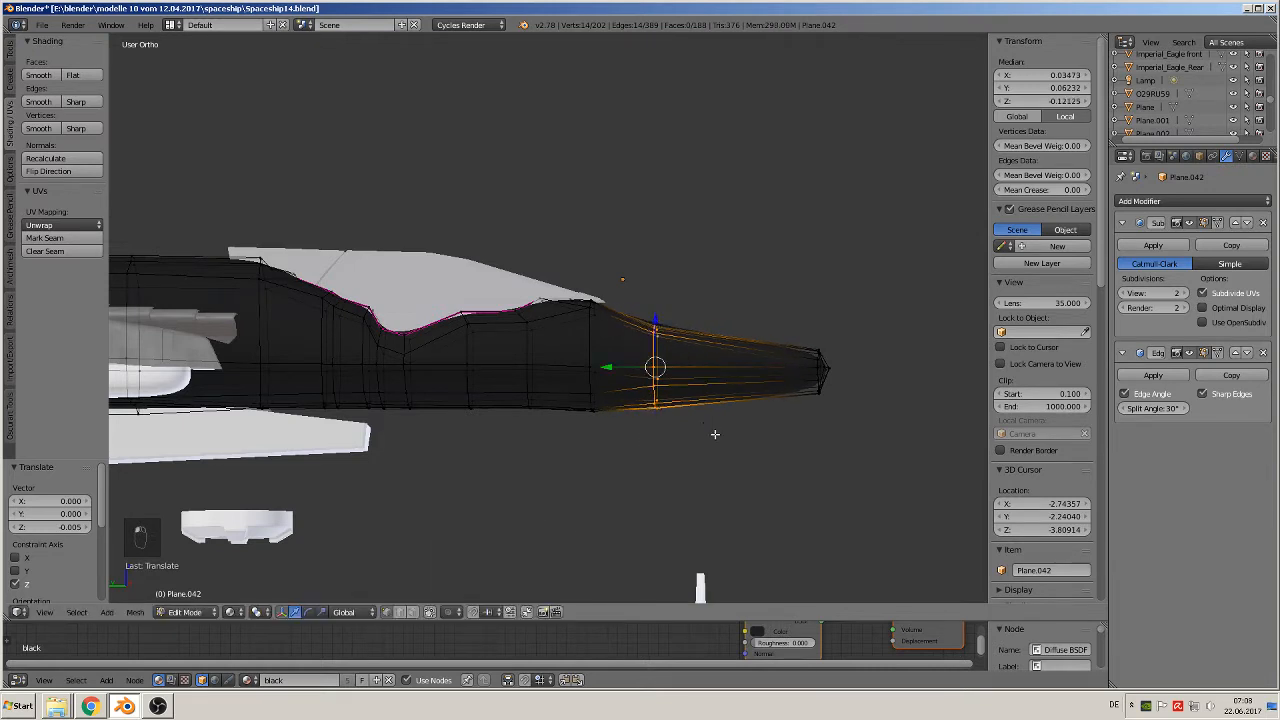
pyautogui.press('s')
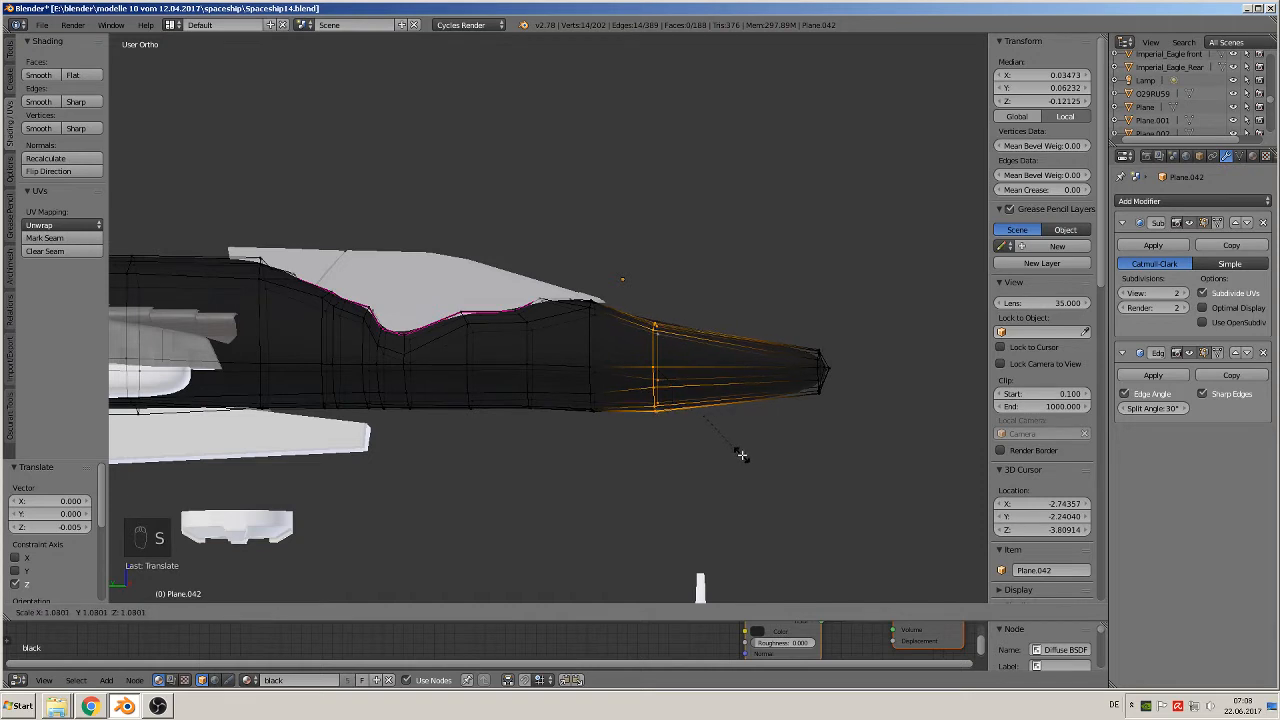
pyautogui.click(717, 428)
pyautogui.moveTo(660, 324); pyautogui.dragTo(660, 322)
pyautogui.press('Tab')
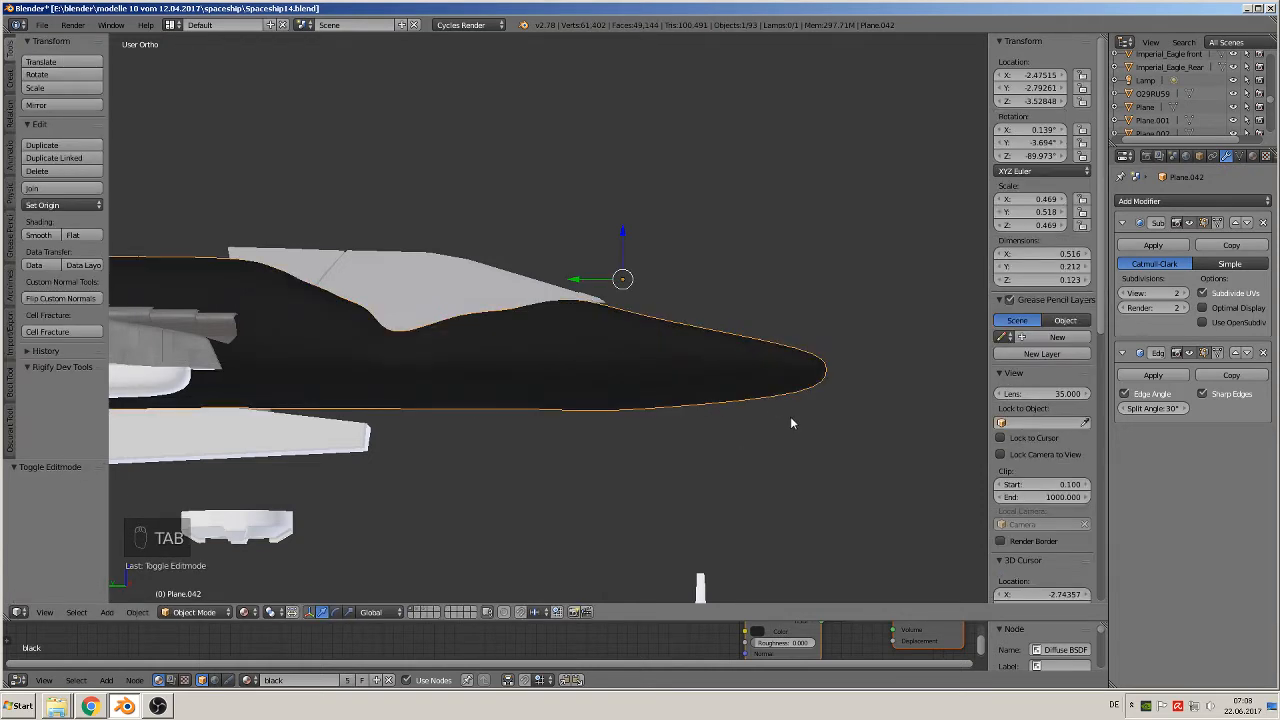
# Select the stepped carbon piece beside the nose and scale it by 1.176 along Z
pyautogui.moveTo(772, 428); pyautogui.dragTo(436, 247, button='middle')
pyautogui.keyDown('shift'); pyautogui.moveTo(400, 368); pyautogui.dragTo(590, 299, button='middle'); pyautogui.keyUp('shift')
pyautogui.scroll(4, 590, 299)
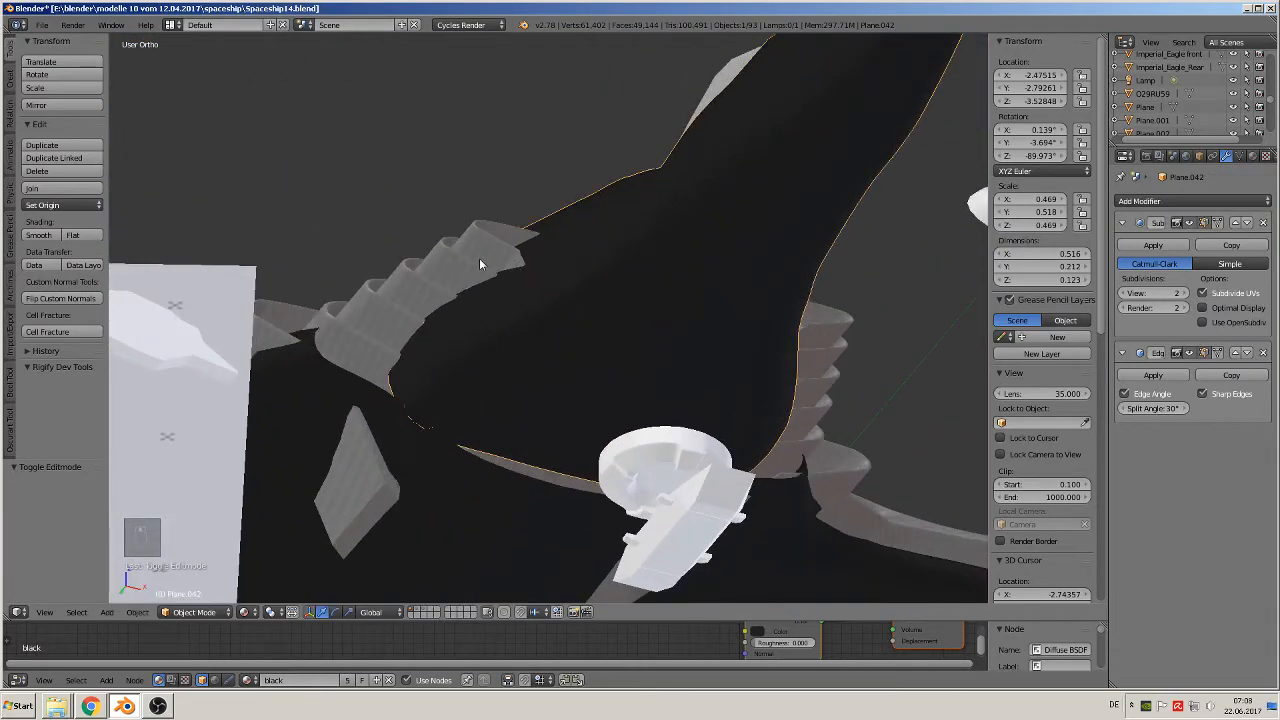
pyautogui.rightClick(479, 258)
pyautogui.scroll(-1, 468, 363)
pyautogui.moveTo(468, 363); pyautogui.dragTo(457, 400, button='middle')
pyautogui.press('s')
pyautogui.press('z')
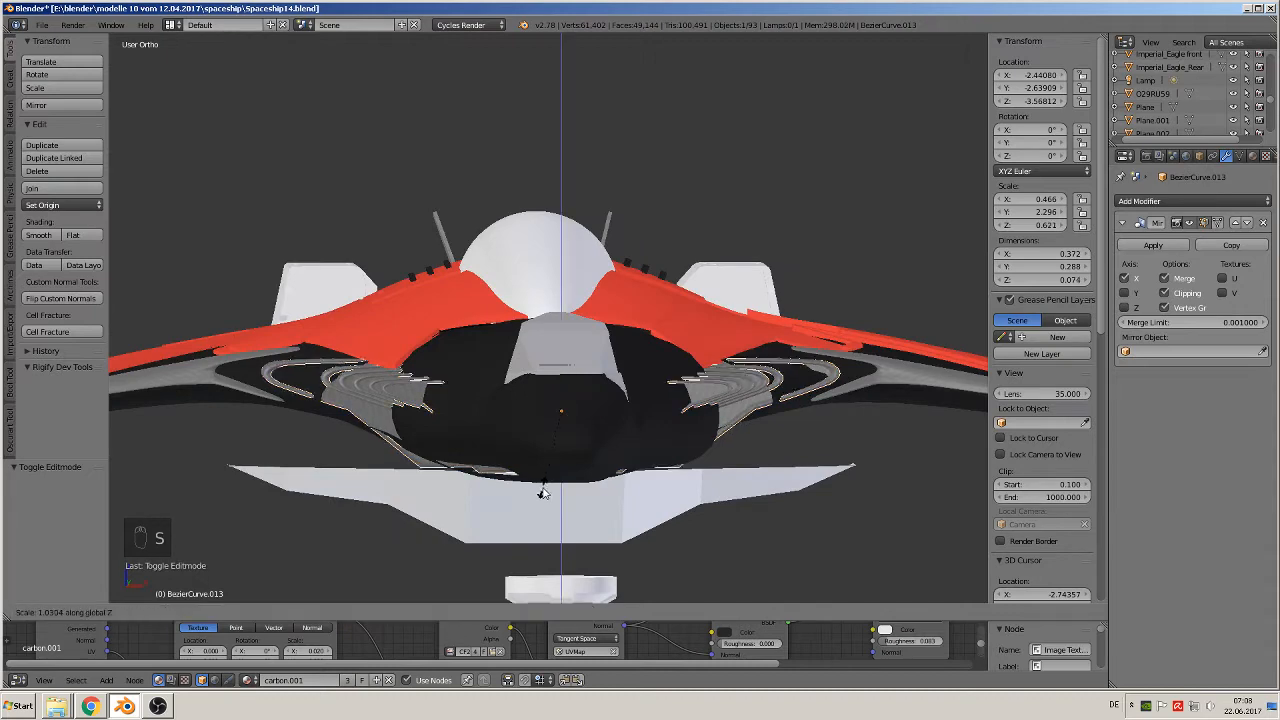
pyautogui.click(544, 503)
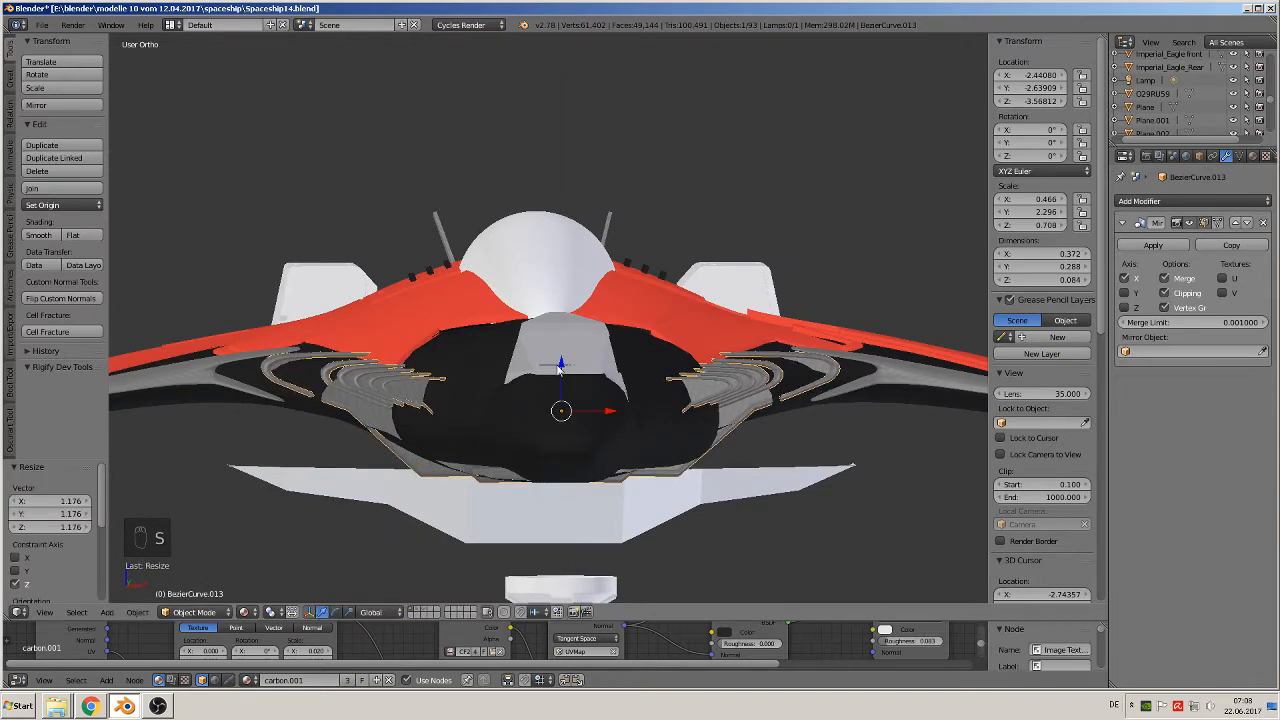
# Lower the stepped carbon piece 0.005 along Z and check its fit from below
pyautogui.press('g')
pyautogui.press('z')
pyautogui.click(554, 374)
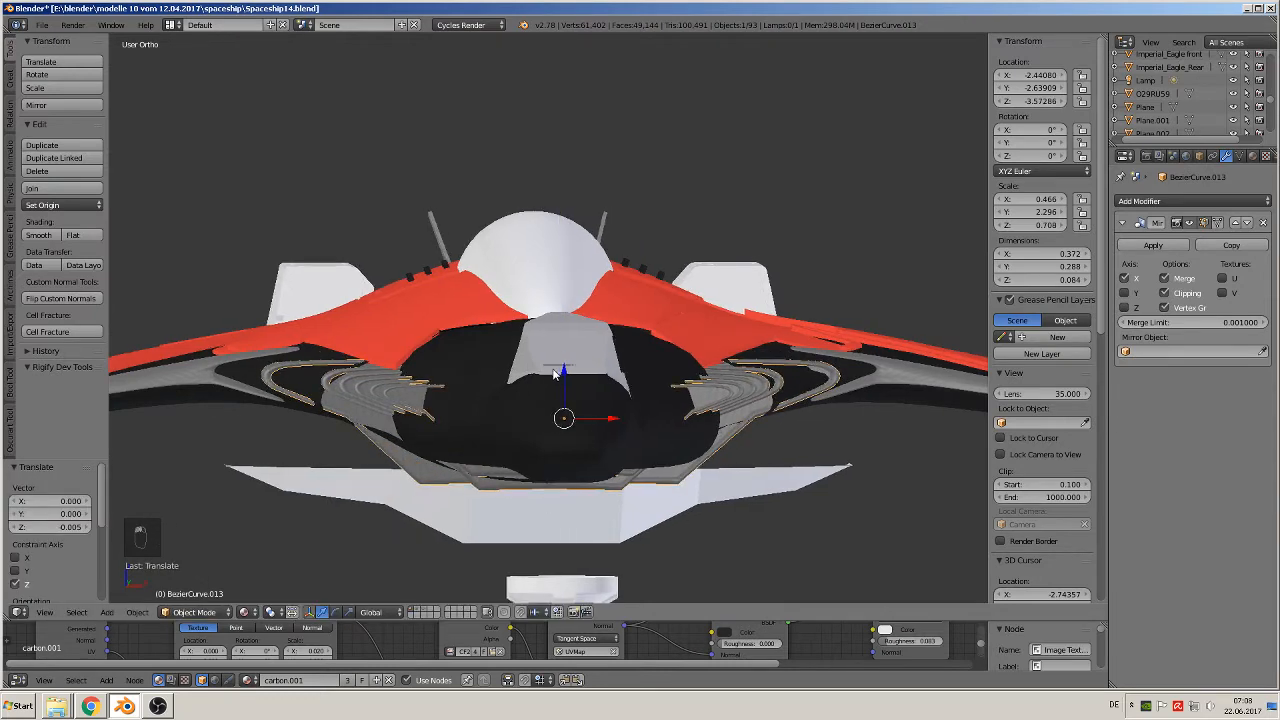
pyautogui.moveTo(553, 370); pyautogui.dragTo(594, 322, button='middle')
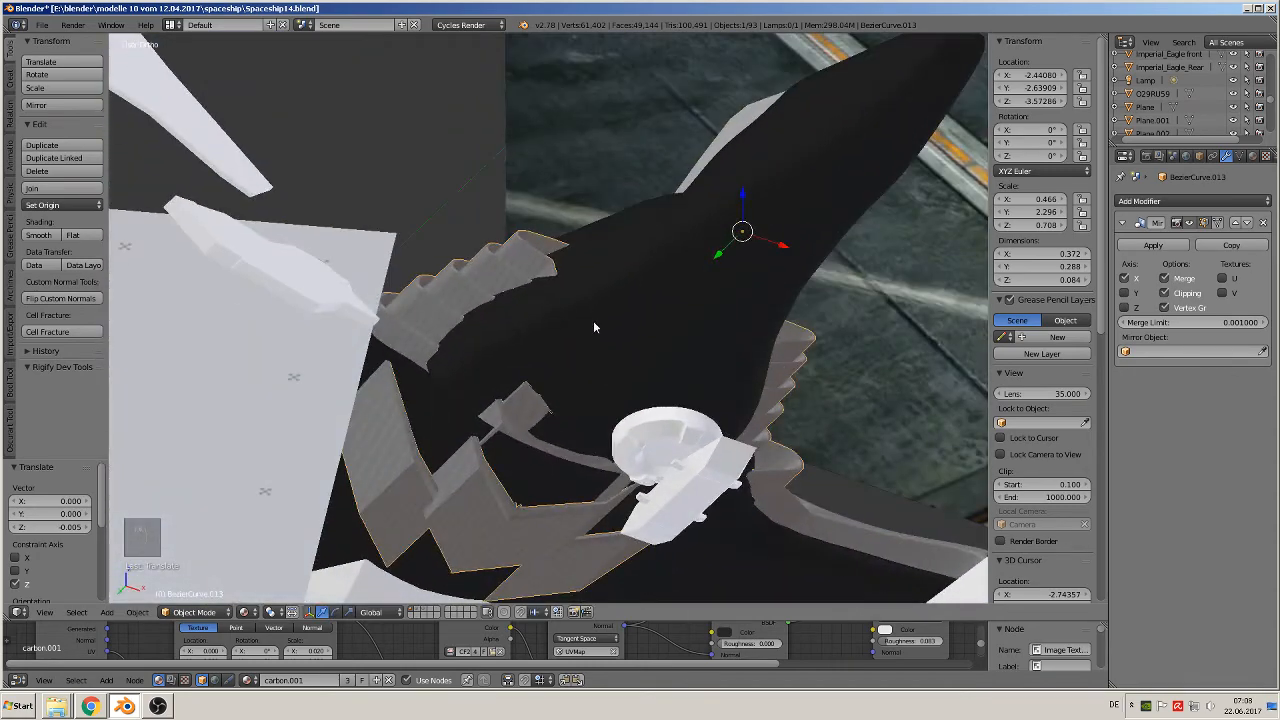
pyautogui.moveTo(560, 418)
pyautogui.mouseDown(button='middle')
pyautogui.moveTo(571, 449)
pyautogui.moveTo(568, 426)
pyautogui.mouseUp(button='middle')
pyautogui.press('Tab')
pyautogui.press('Tab')
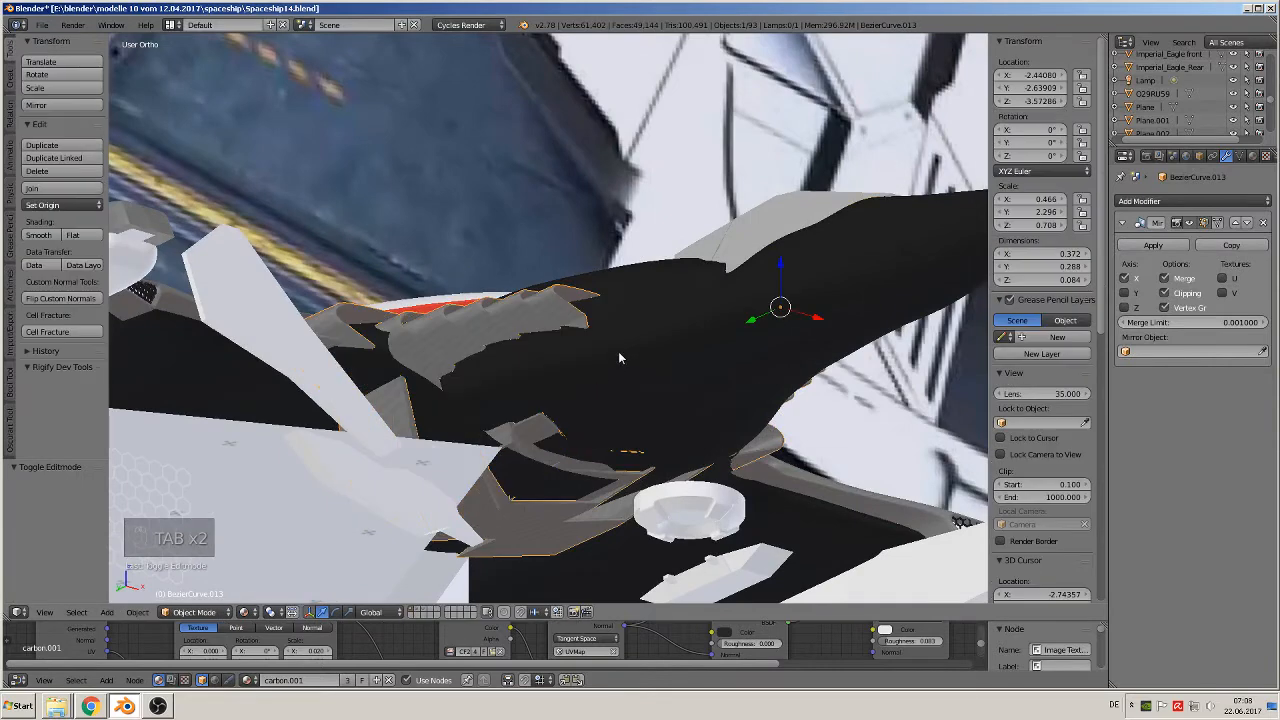
# Open the black nose in Edit Mode and raise three rear side vertices near the stepped carbon piece 0.016 along Z
pyautogui.rightClick(618, 353)
pyautogui.press('Tab')
pyautogui.moveTo(613, 387); pyautogui.dragTo(619, 391, button='right')
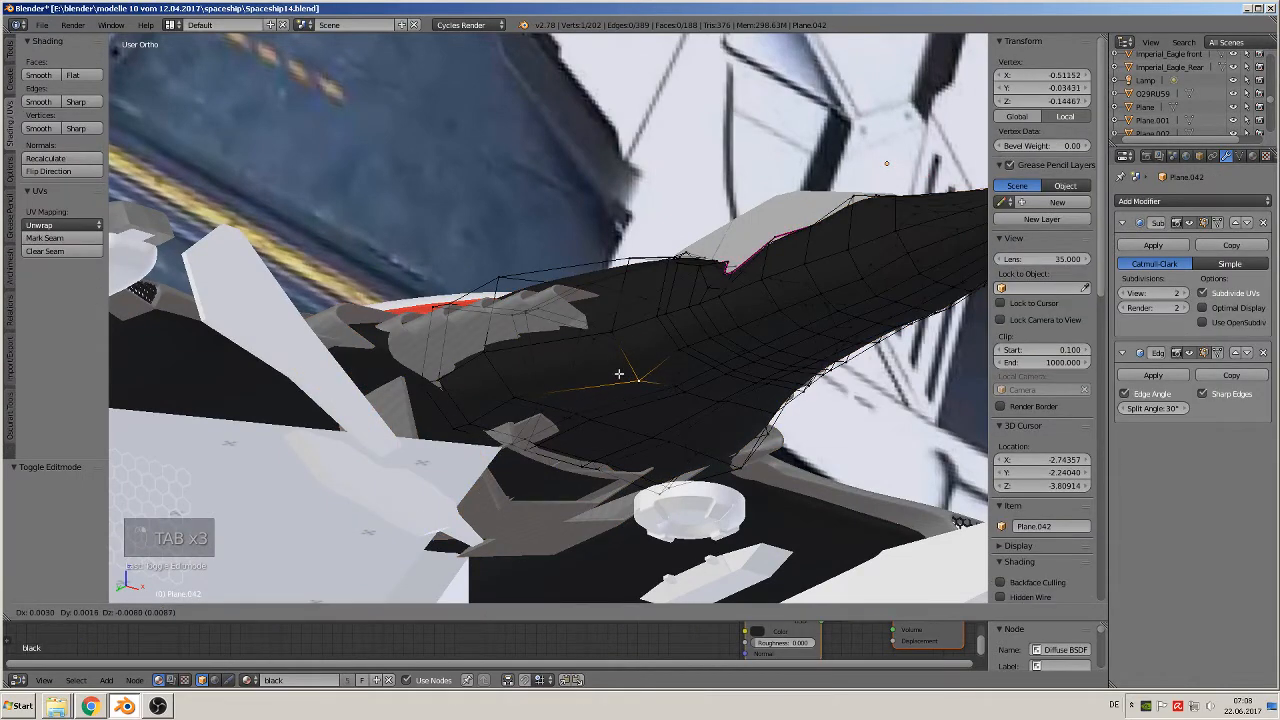
pyautogui.click(619, 368)
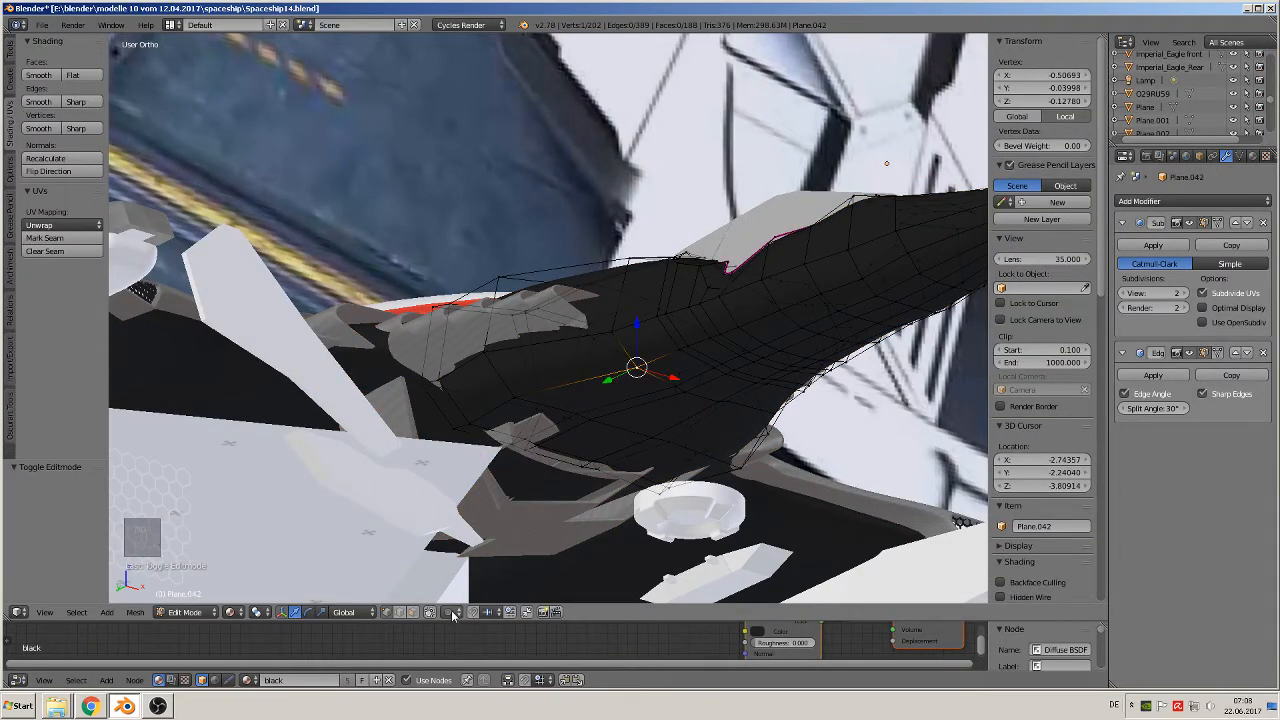
pyautogui.moveTo(500, 500); pyautogui.dragTo(533, 523, button='middle')
pyautogui.rightClick(622, 337)
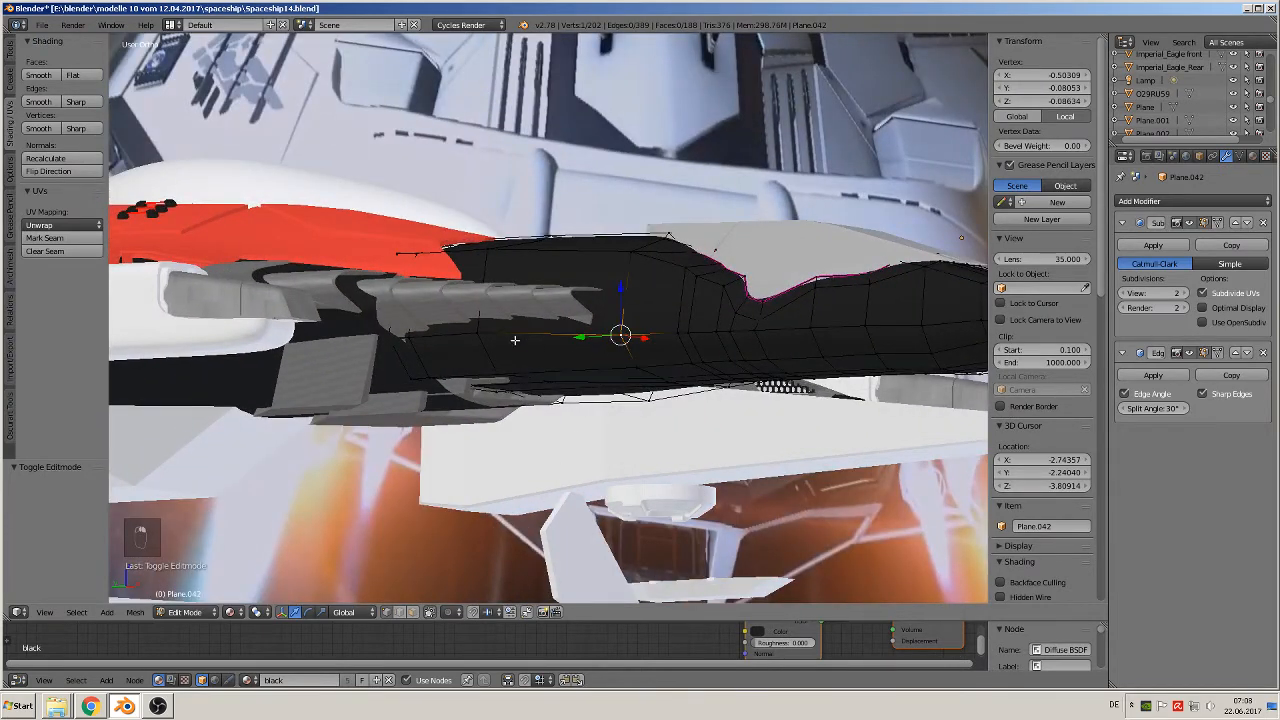
pyautogui.keyDown('shift'); pyautogui.rightClick(482, 346); pyautogui.keyUp('shift')
pyautogui.keyDown('shift'); pyautogui.rightClick(414, 341); pyautogui.keyUp('shift')
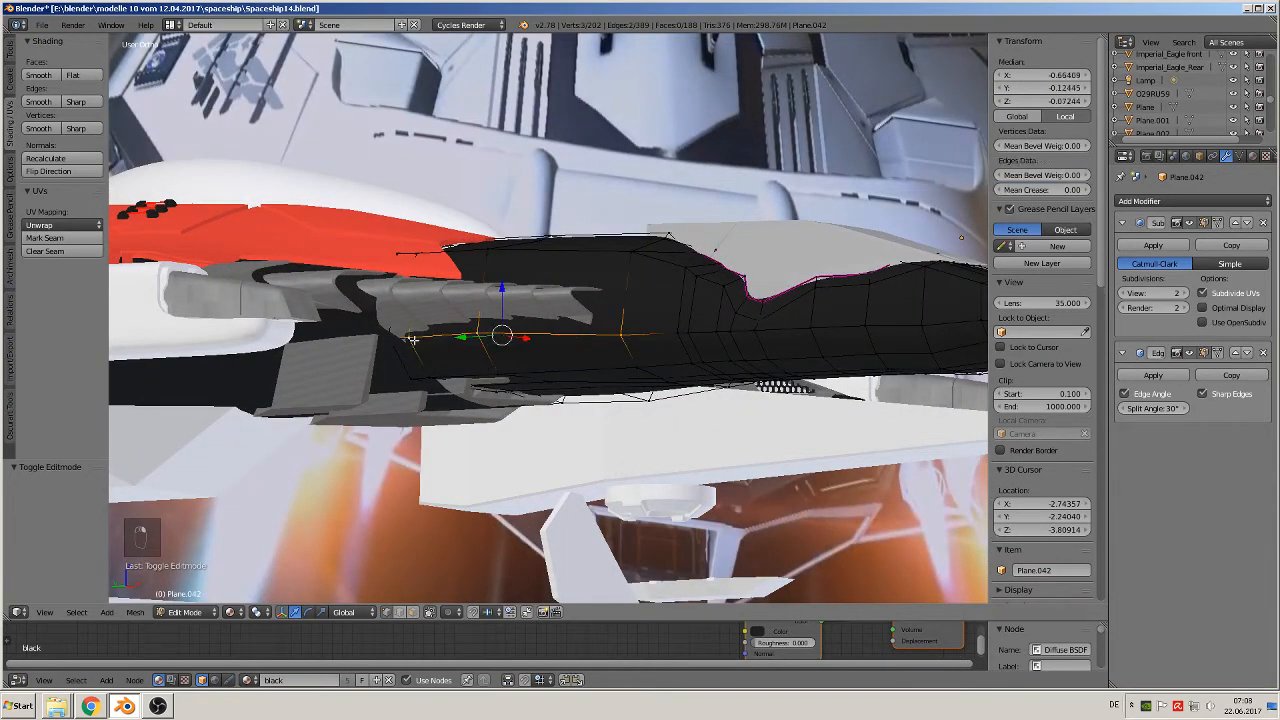
pyautogui.moveTo(497, 291); pyautogui.dragTo(512, 264)
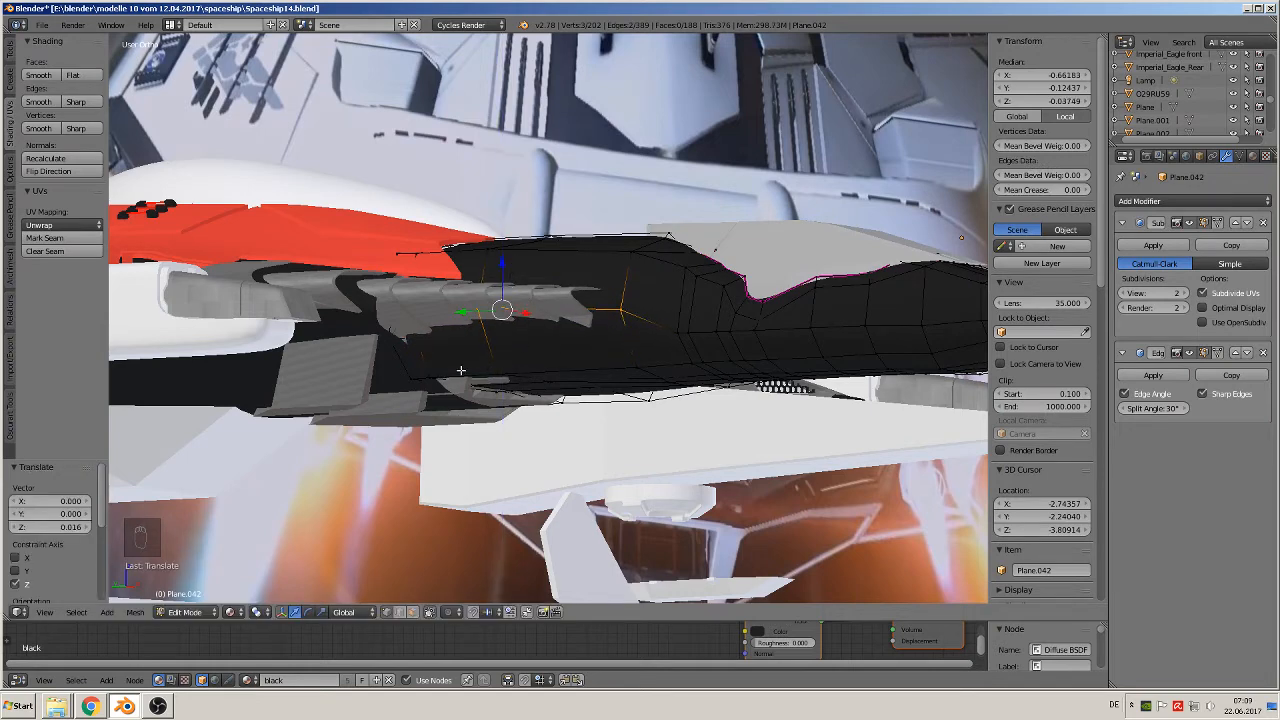
# Select the three rear vertices in the row below and raise them 0.027 along Z
pyautogui.rightClick(414, 374)
pyautogui.keyDown('shift'); pyautogui.rightClick(492, 370); pyautogui.keyUp('shift')
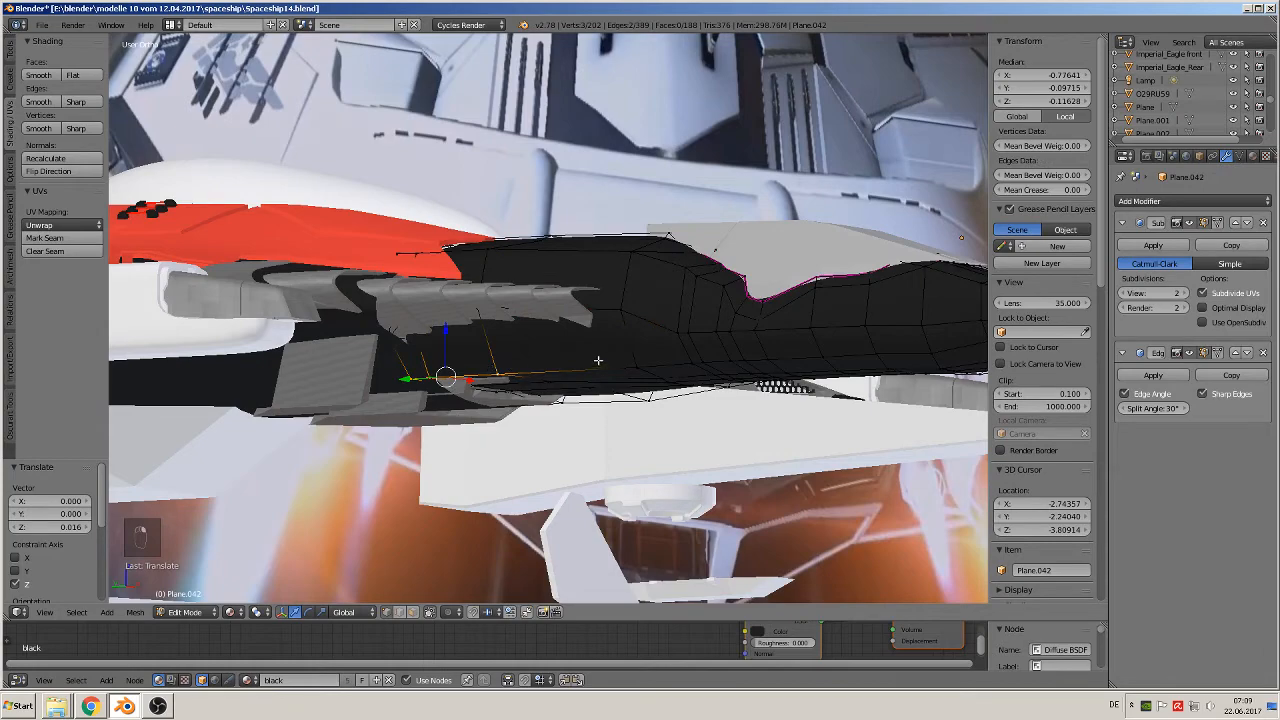
pyautogui.keyDown('shift'); pyautogui.rightClick(633, 361); pyautogui.keyUp('shift')
pyautogui.moveTo(498, 328); pyautogui.dragTo(498, 289)
# Select the row of underside nose vertices running down along the stepped carbon piece and raise it 0.018 along Z
pyautogui.moveTo(590, 343); pyautogui.dragTo(341, 246, button='middle')
pyautogui.rightClick(396, 184)
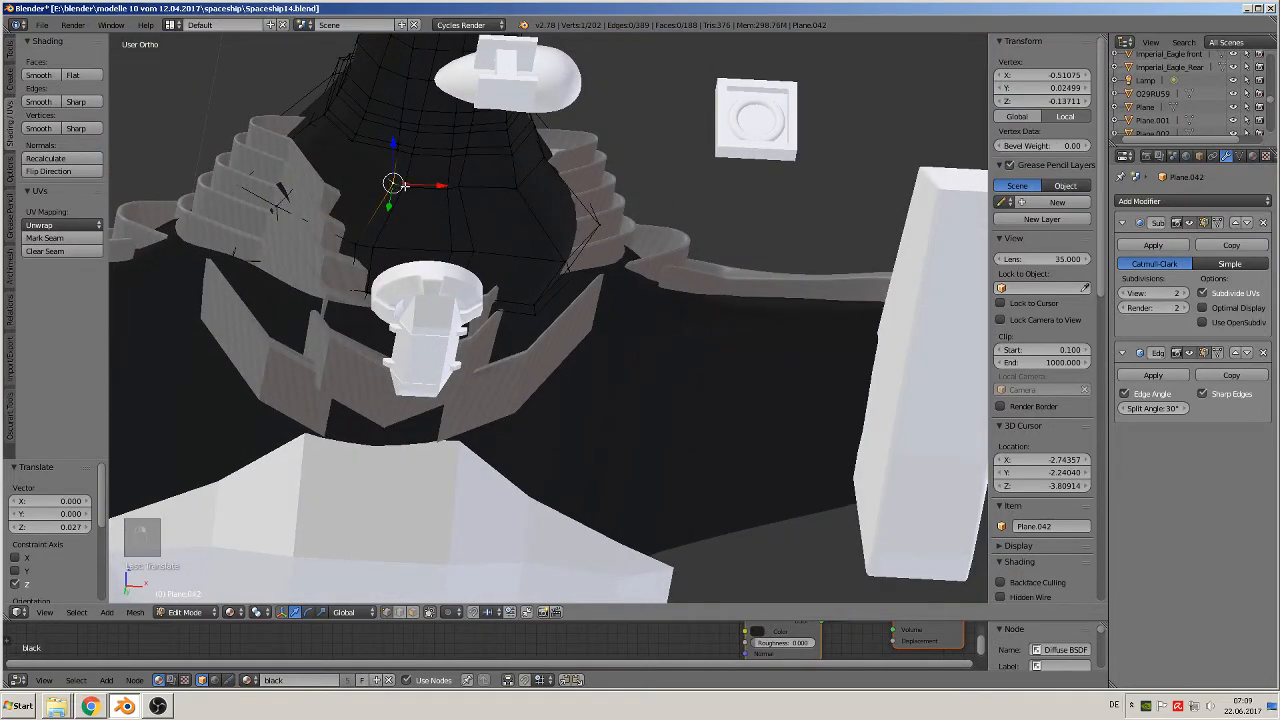
pyautogui.keyDown('shift'); pyautogui.rightClick(361, 230); pyautogui.keyUp('shift')
pyautogui.keyDown('shift'); pyautogui.rightClick(351, 280); pyautogui.keyUp('shift')
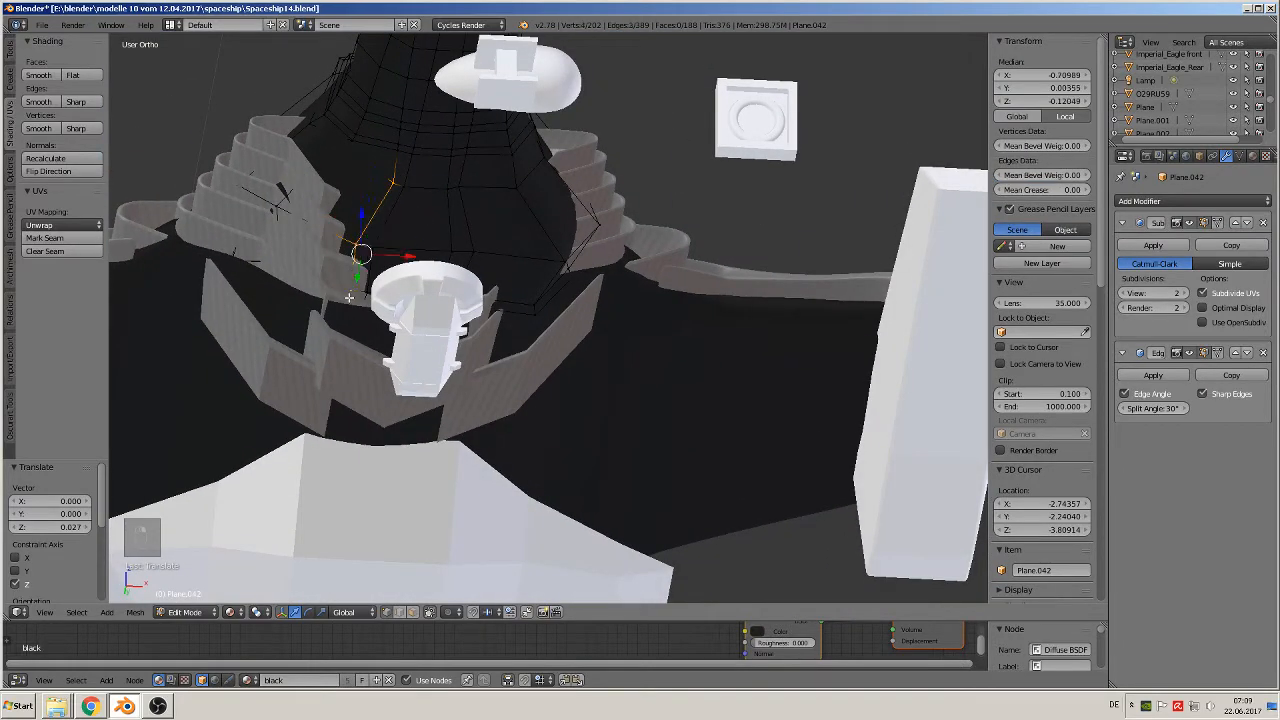
pyautogui.press('g')
pyautogui.press('z')
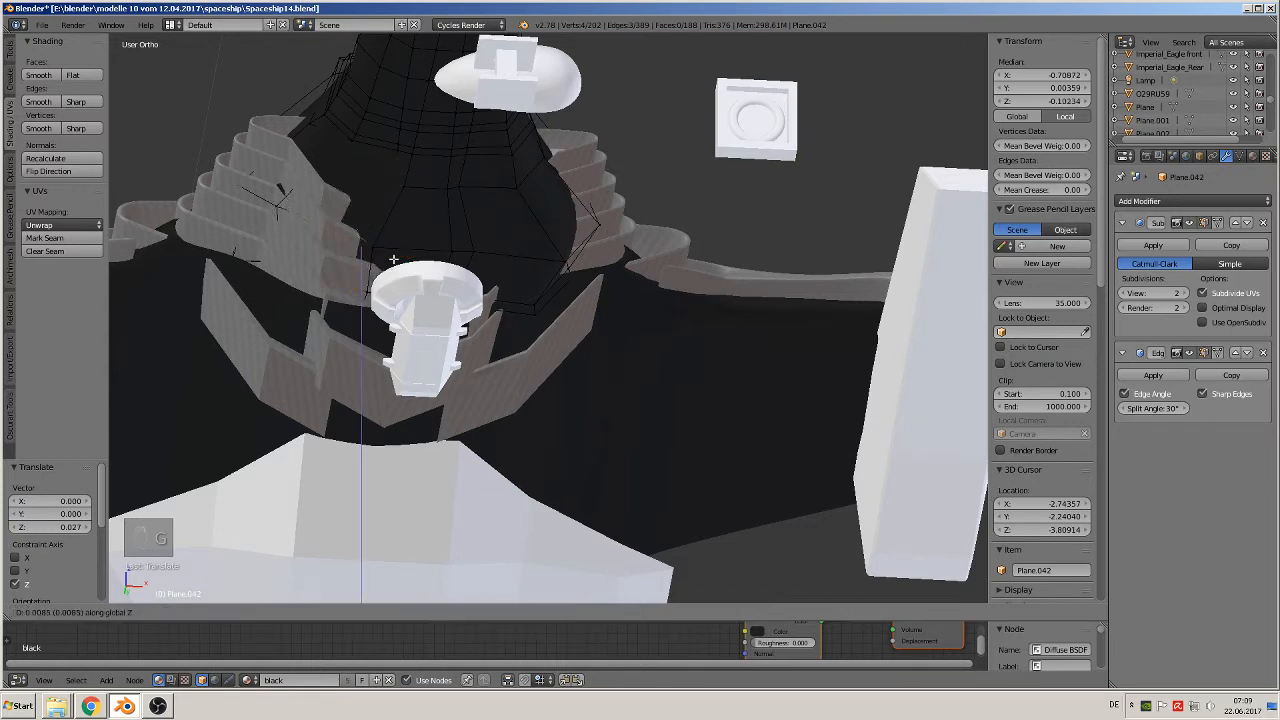
pyautogui.click(393, 250)
# Select the four vertices in the neighbouring row toward the nose's centre and raise them 0.060 along Z
pyautogui.rightClick(408, 182)
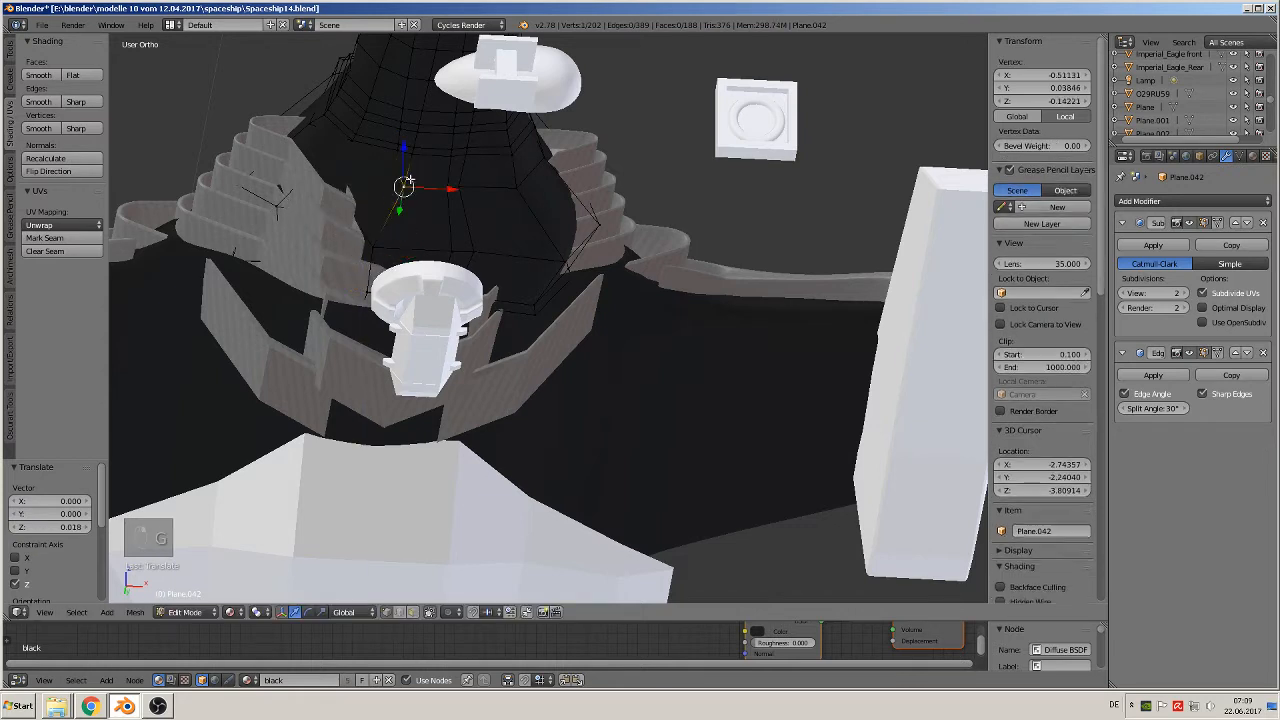
pyautogui.keyDown('shift'); pyautogui.rightClick(376, 246); pyautogui.keyUp('shift')
pyautogui.keyDown('shift'); pyautogui.rightClick(368, 290); pyautogui.keyUp('shift')
pyautogui.keyDown('shift'); pyautogui.rightClick(359, 317); pyautogui.keyUp('shift')
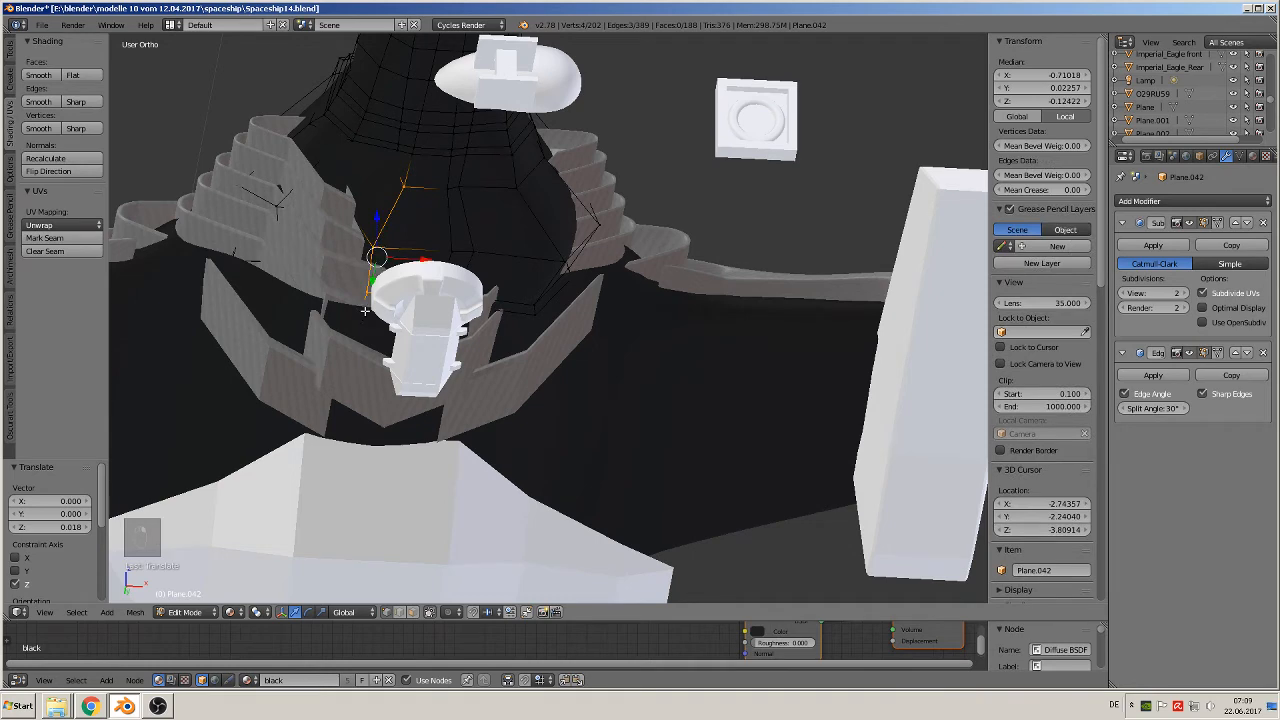
pyautogui.press('g')
pyautogui.press('z')
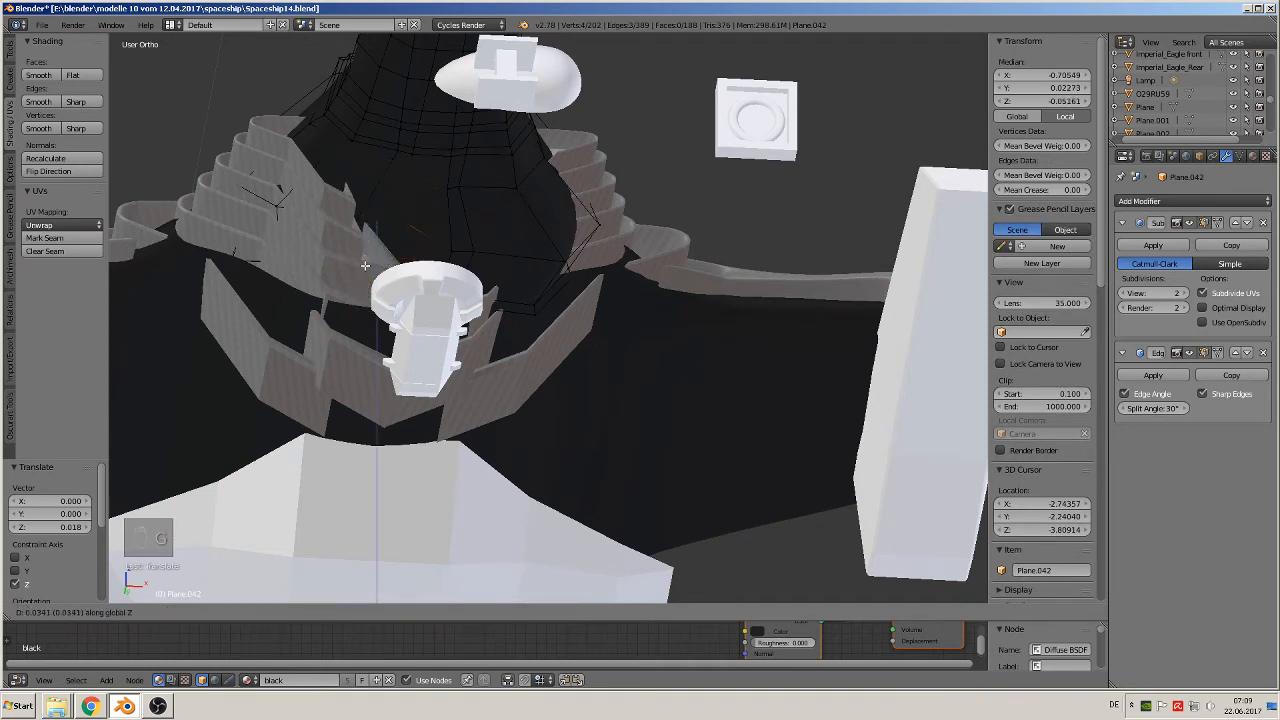
pyautogui.click(370, 215)
# Check the raised row from a tilted view and lower those four vertices 0.061 along Z
pyautogui.moveTo(370, 215); pyautogui.dragTo(395, 262, button='middle')
pyautogui.press('g')
pyautogui.press('z')
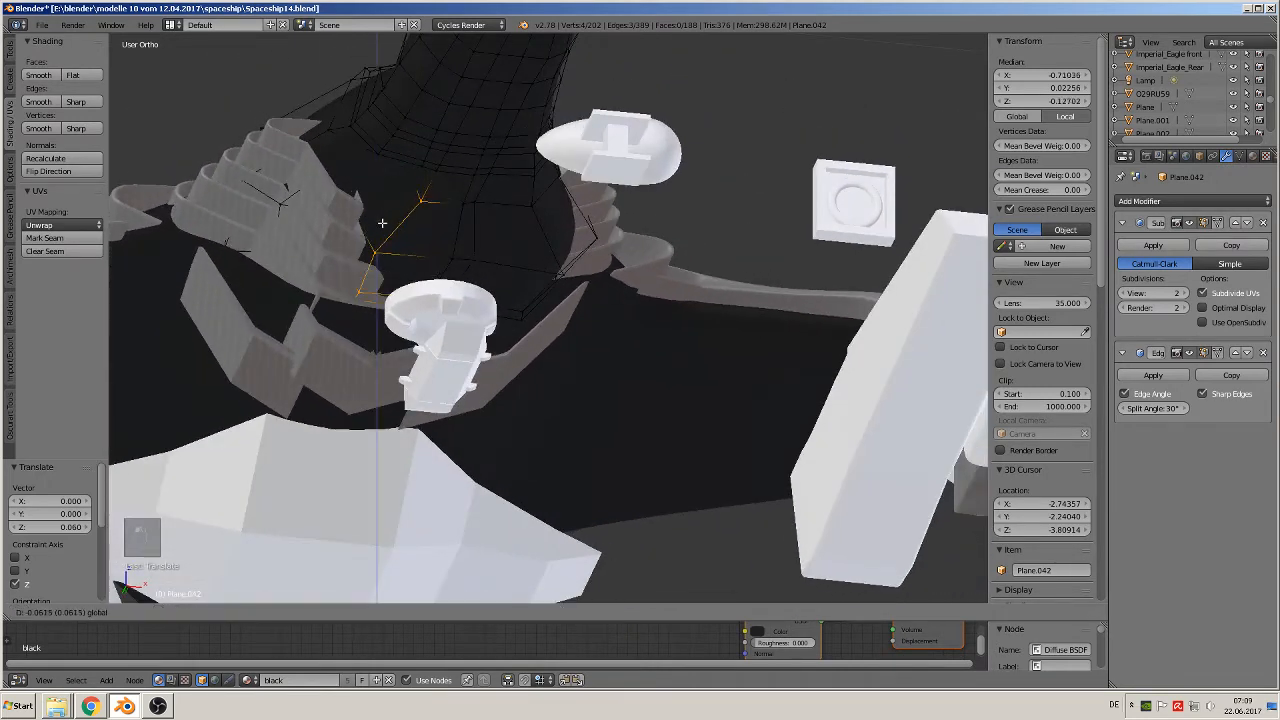
pyautogui.click(385, 228)
# Select the row of rear side vertices beside the opposite stepped carbon piece and raise it 0.015 along Z
pyautogui.moveTo(385, 228); pyautogui.dragTo(418, 396, button='middle')
pyautogui.scroll(2, 474, 243)
pyautogui.rightClick(514, 147)
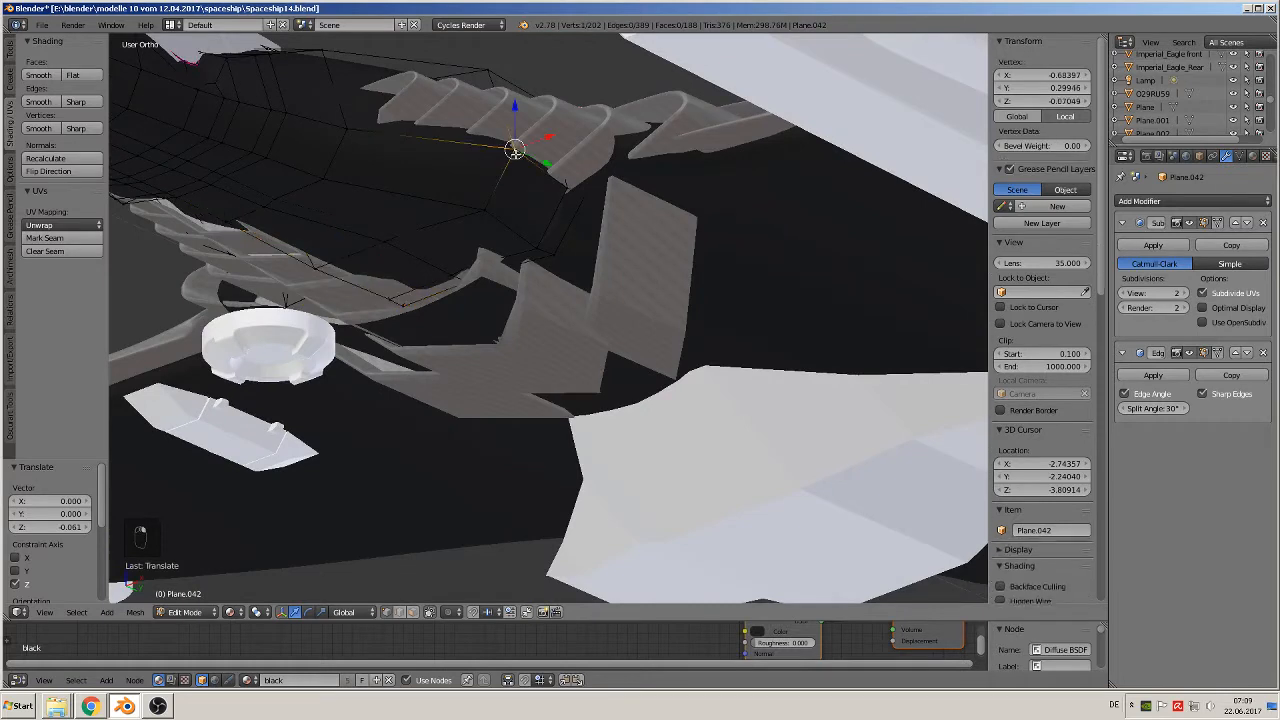
pyautogui.keyDown('shift'); pyautogui.rightClick(345, 128); pyautogui.keyUp('shift')
pyautogui.keyDown('shift'); pyautogui.rightClick(568, 186); pyautogui.keyUp('shift')
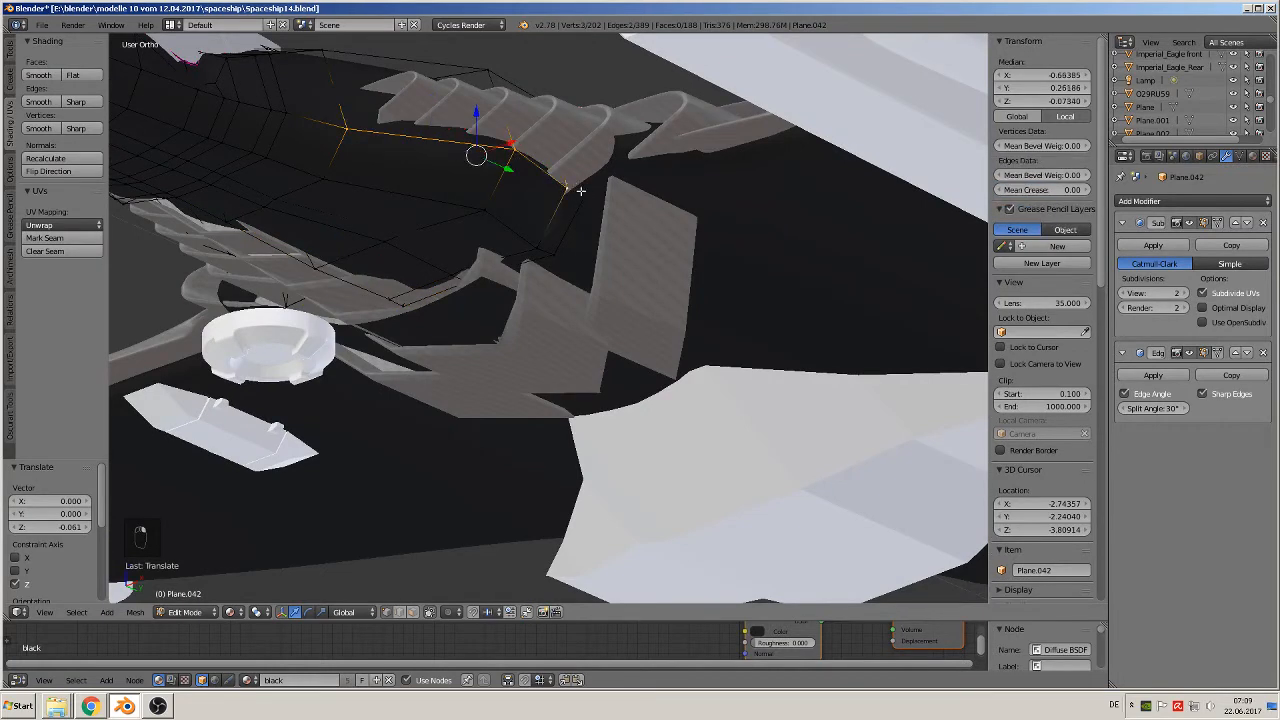
pyautogui.press('g')
pyautogui.press('z')
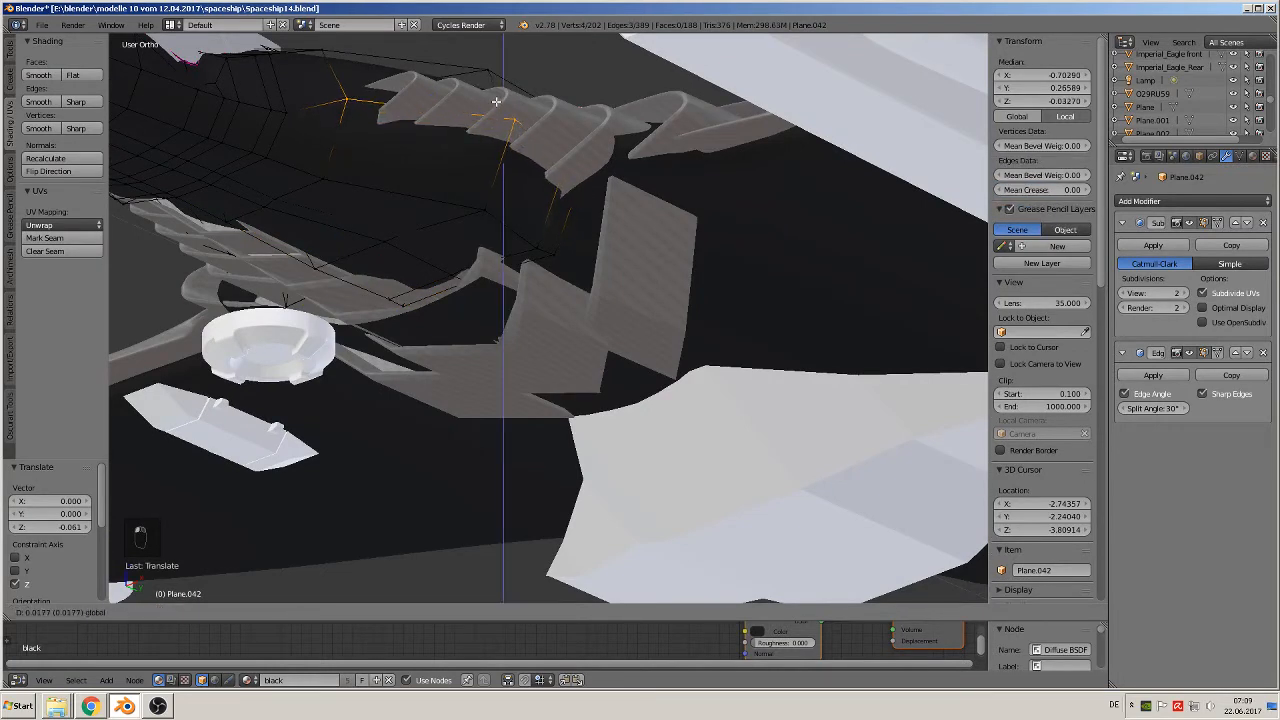
pyautogui.click(531, 225)
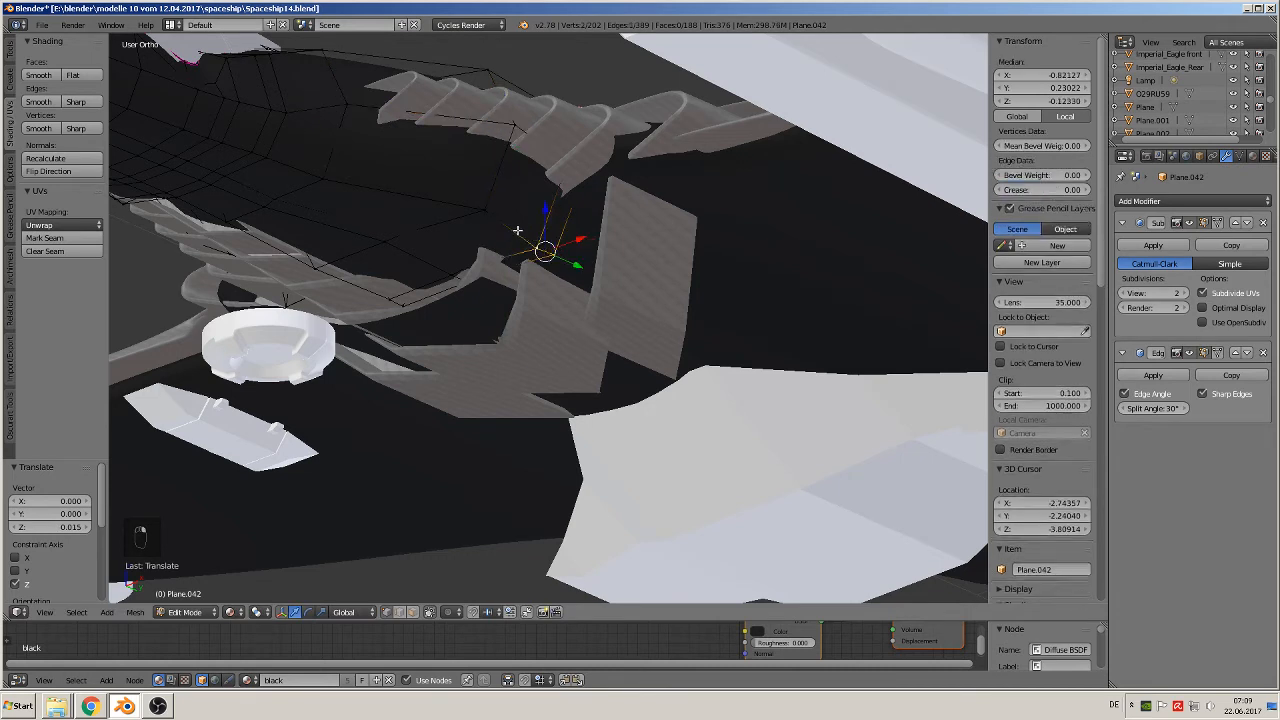
# Select the four nose vertices in the row below, raise them about 0.044 along Z, and leave Edit Mode
pyautogui.keyDown('shift'); pyautogui.rightClick(324, 176); pyautogui.keyUp('shift')
pyautogui.press('g')
pyautogui.press('z')
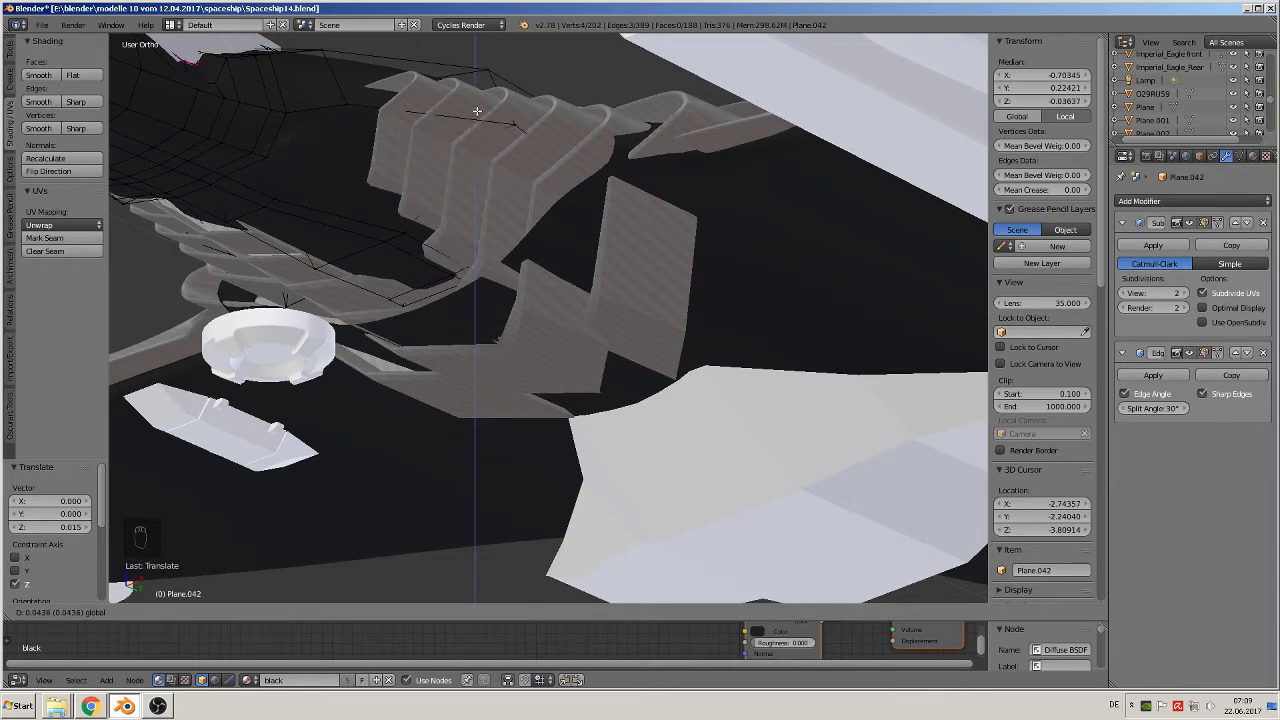
pyautogui.click(477, 111)
pyautogui.moveTo(478, 113); pyautogui.dragTo(462, 239, button='middle')
pyautogui.press('Tab')
# Select the black hull beneath the stepped carbon pieces and open it in Edit Mode
pyautogui.rightClick(462, 239)
pyautogui.rightClick(441, 256)
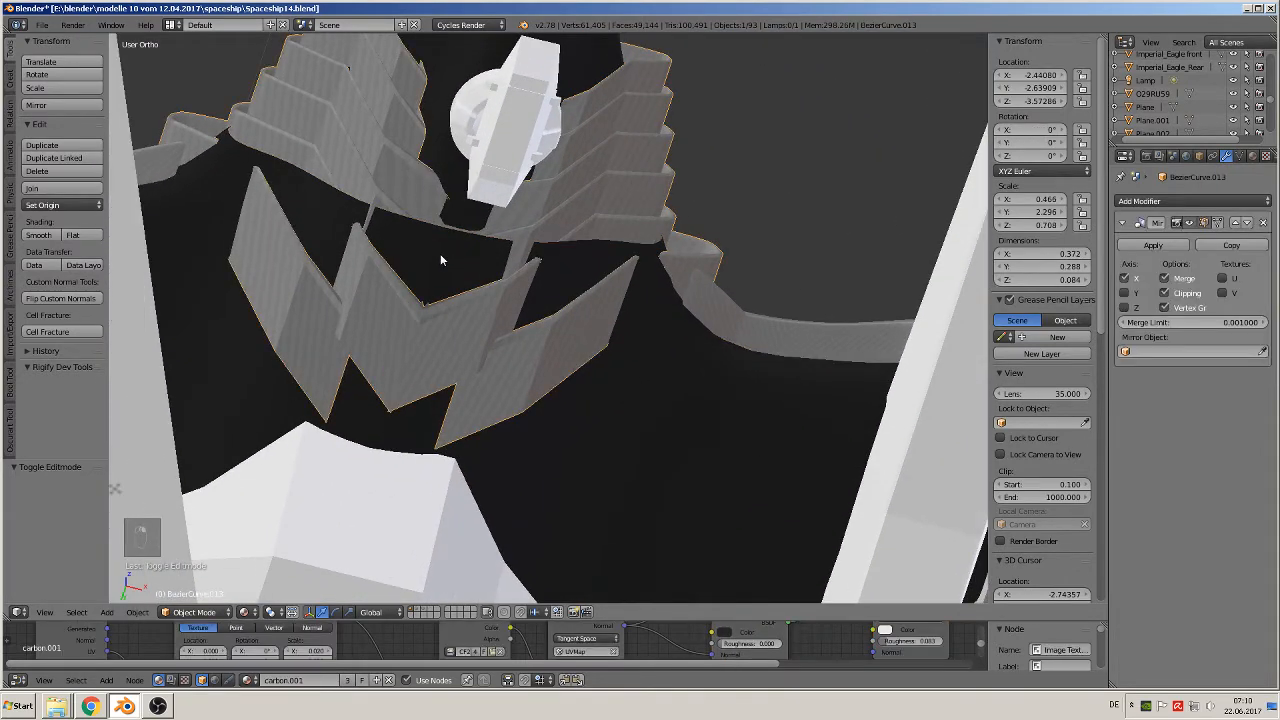
pyautogui.rightClick(440, 260)
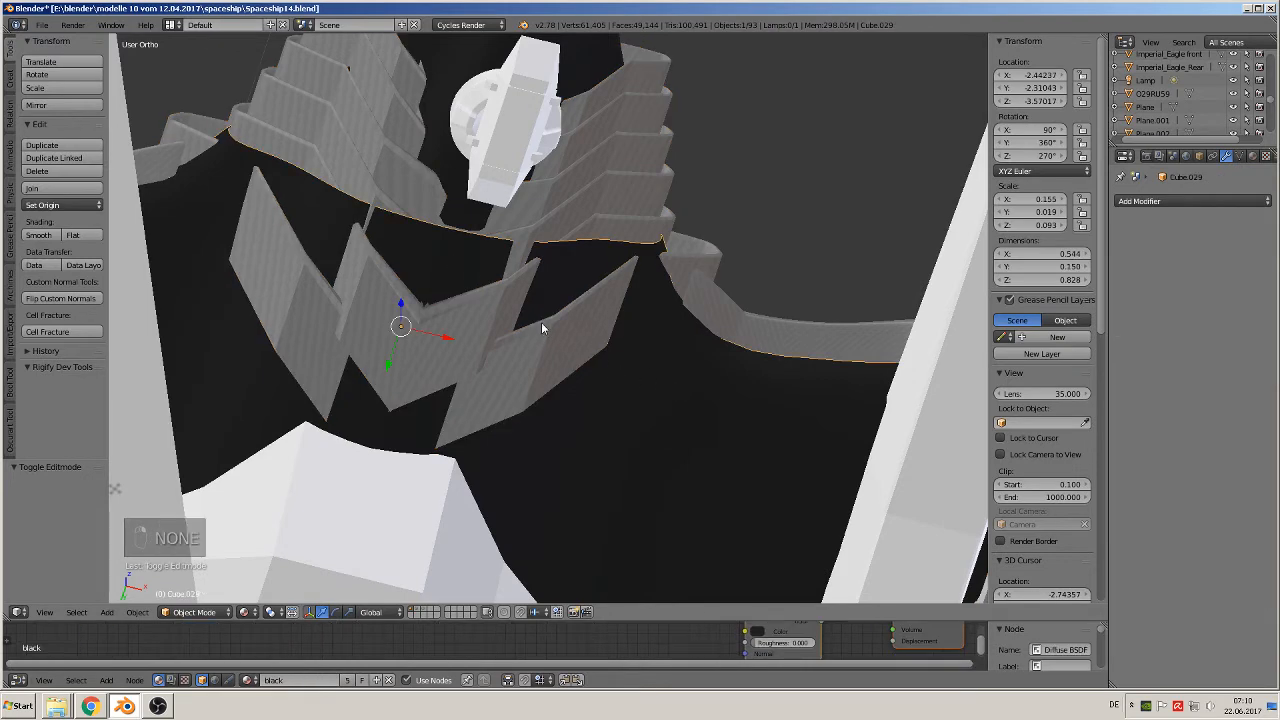
pyautogui.press('Tab')
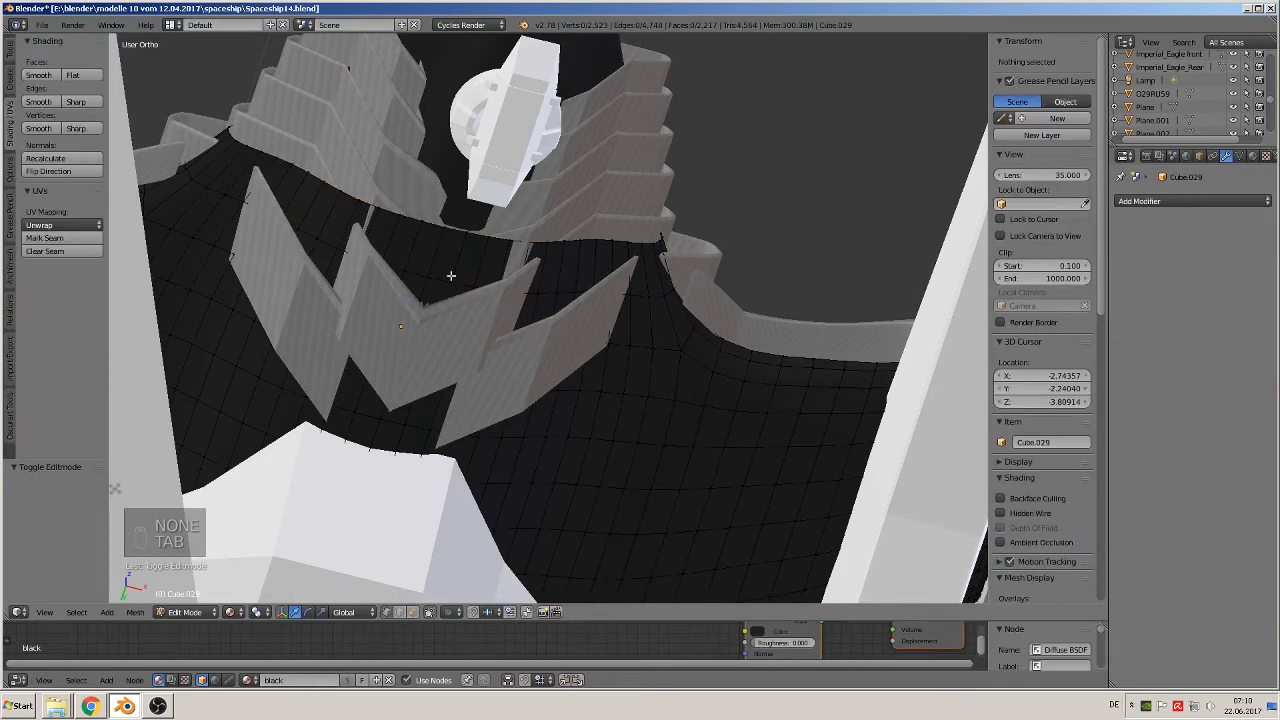
# Select the path of vertices along the black hull's front edge behind the nose and raise it 0.017 along Z
pyautogui.keyDown('alt'); pyautogui.rightClick(421, 220); pyautogui.keyUp('alt')
pyautogui.moveTo(464, 254); pyautogui.dragTo(371, 301, button='middle')
pyautogui.rightClick(235, 197)
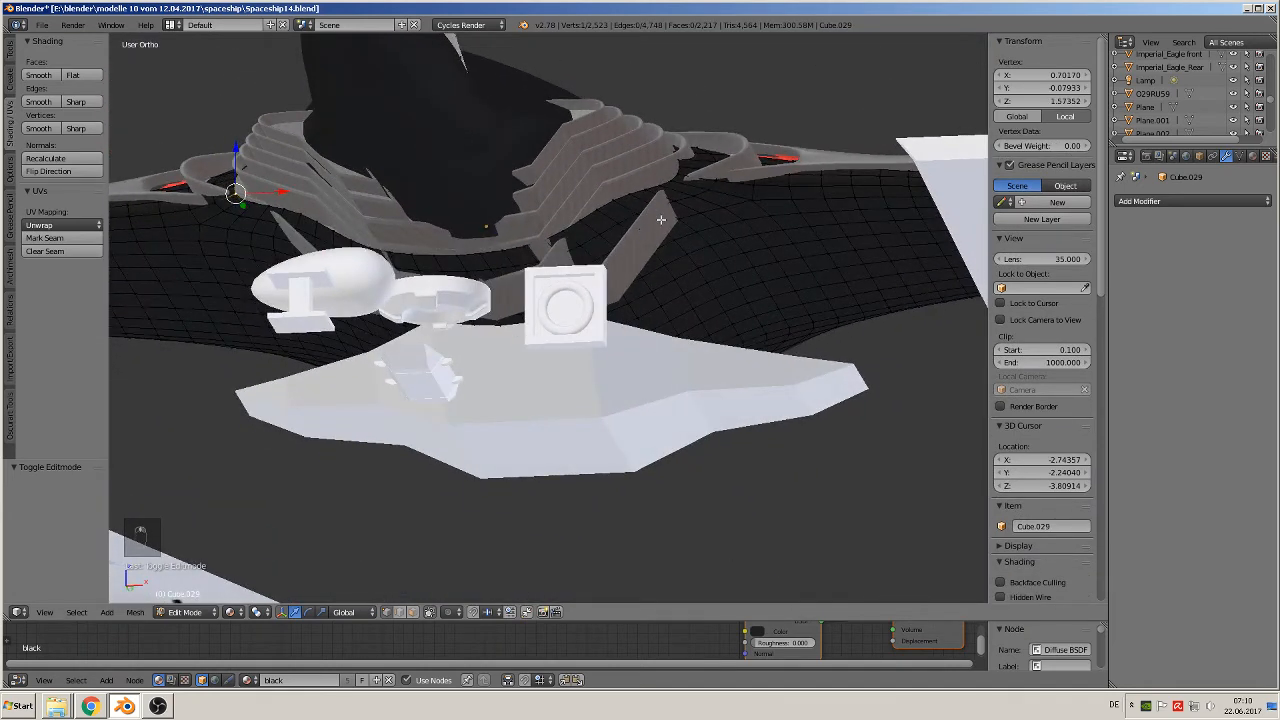
pyautogui.keyDown('ctrl'); pyautogui.rightClick(683, 178); pyautogui.keyUp('ctrl')
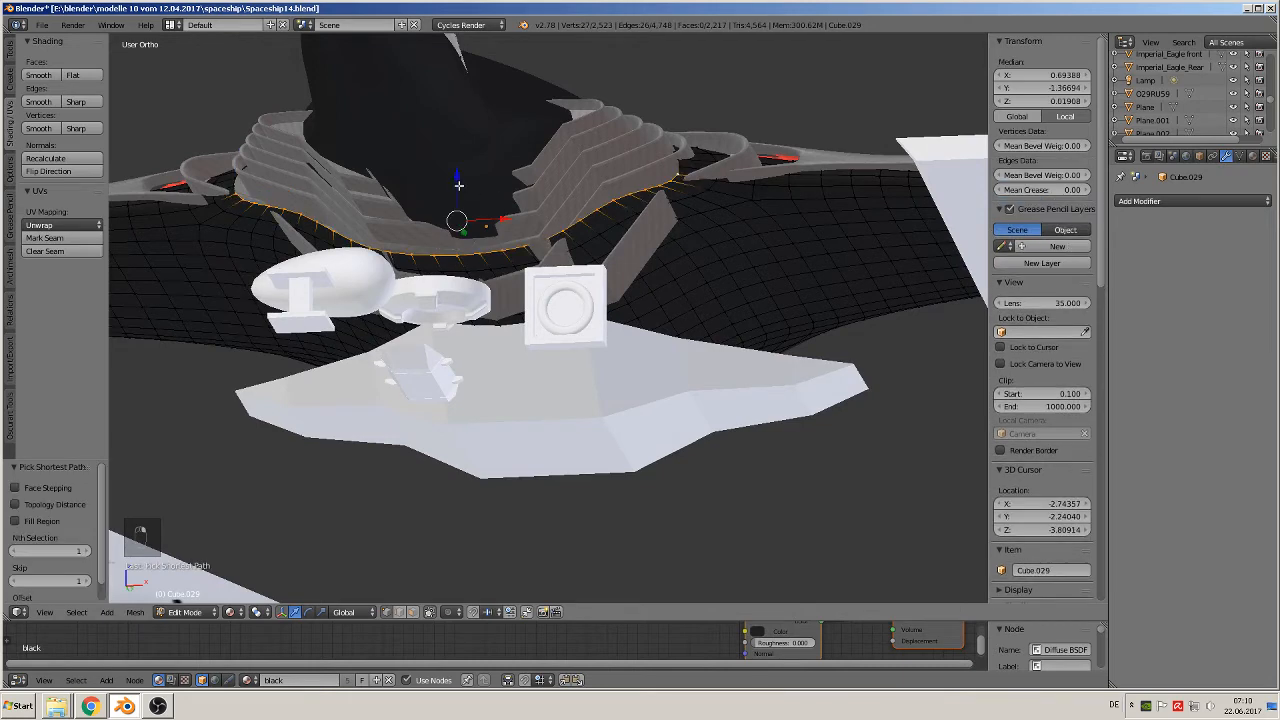
pyautogui.press('g')
pyautogui.press('z')
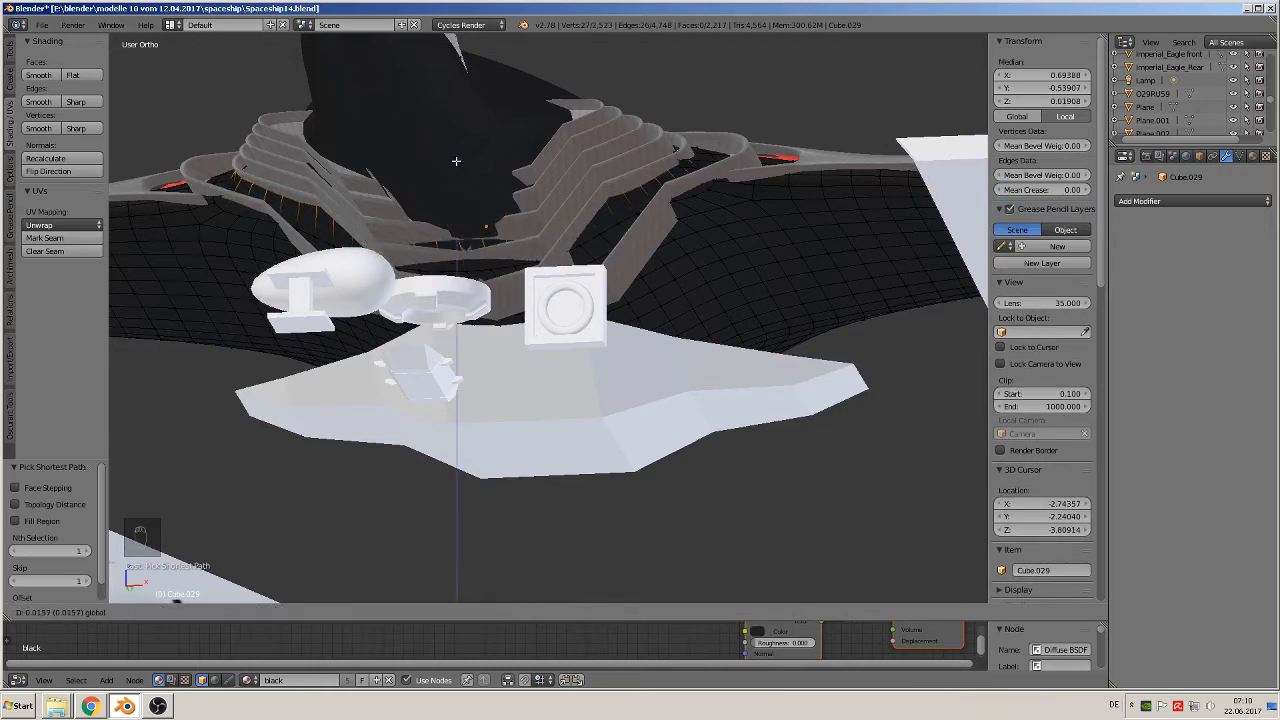
pyautogui.click(456, 160)
# Select the vertex path across the hull one row further back and raise it along Z into the carbon pieces
pyautogui.moveTo(528, 275); pyautogui.dragTo(538, 199, button='middle')
pyautogui.rightClick(206, 231)
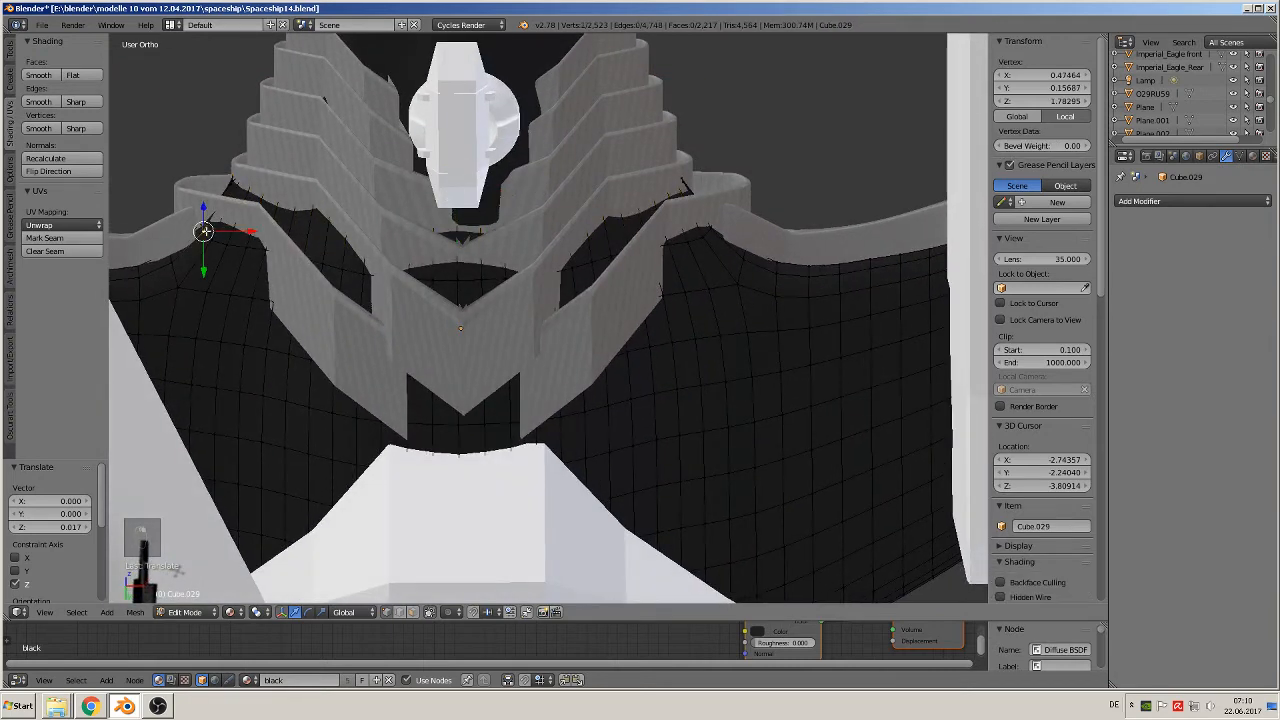
pyautogui.keyDown('ctrl'); pyautogui.rightClick(715, 246); pyautogui.keyUp('ctrl')
pyautogui.moveTo(520, 320)
pyautogui.mouseDown(button='middle')
pyautogui.moveTo(505, 349)
pyautogui.moveTo(508, 329)
pyautogui.mouseUp(button='middle')
pyautogui.press('g')
pyautogui.press('z')
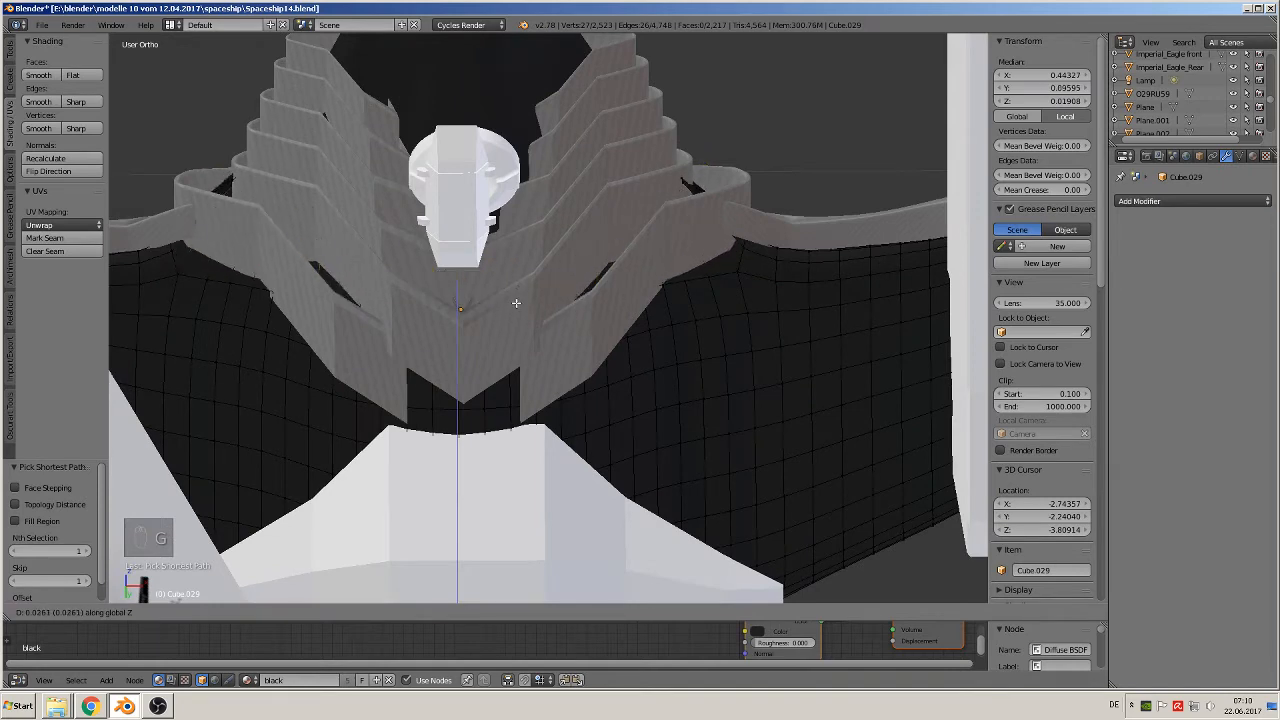
pyautogui.click(516, 309)
pyautogui.moveTo(516, 309); pyautogui.dragTo(657, 381, button='middle')
pyautogui.press('Tab')
# Reopen the hull in Edit Mode and raise the short six-vertex row between the rearmost carbon tips along Z
pyautogui.scroll(1, 620, 325)
pyautogui.press('Tab')
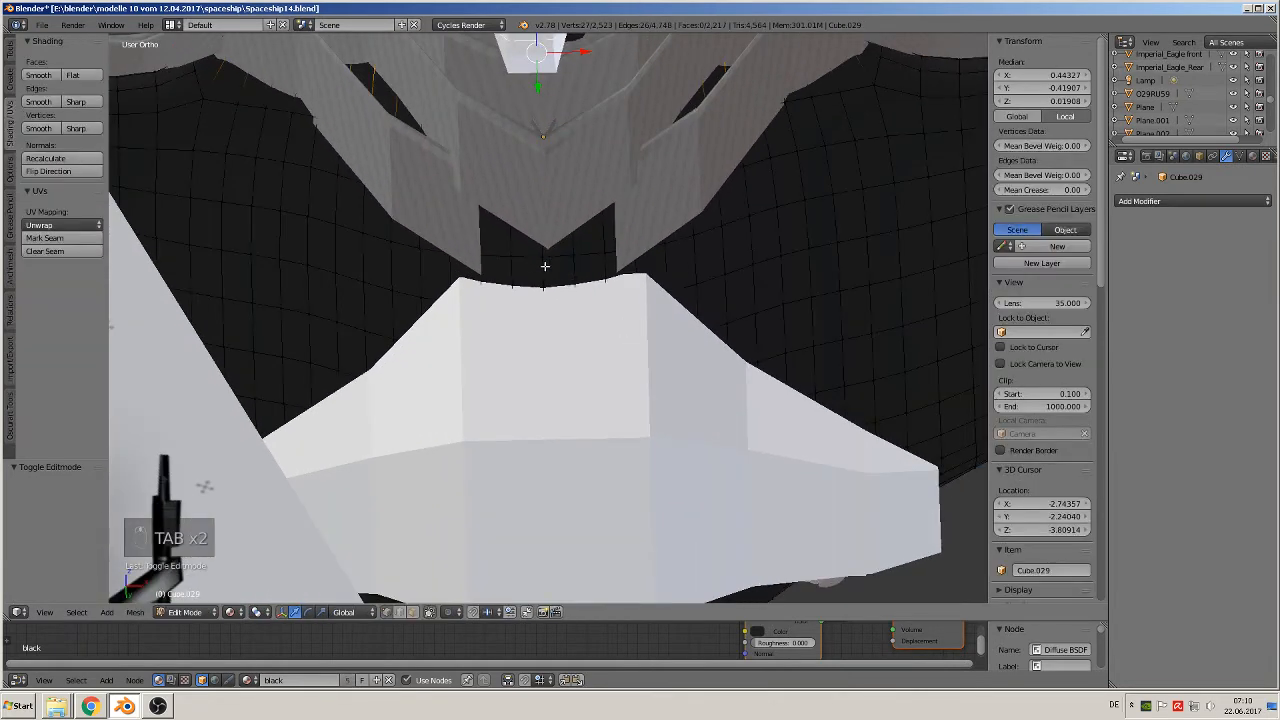
pyautogui.rightClick(487, 256)
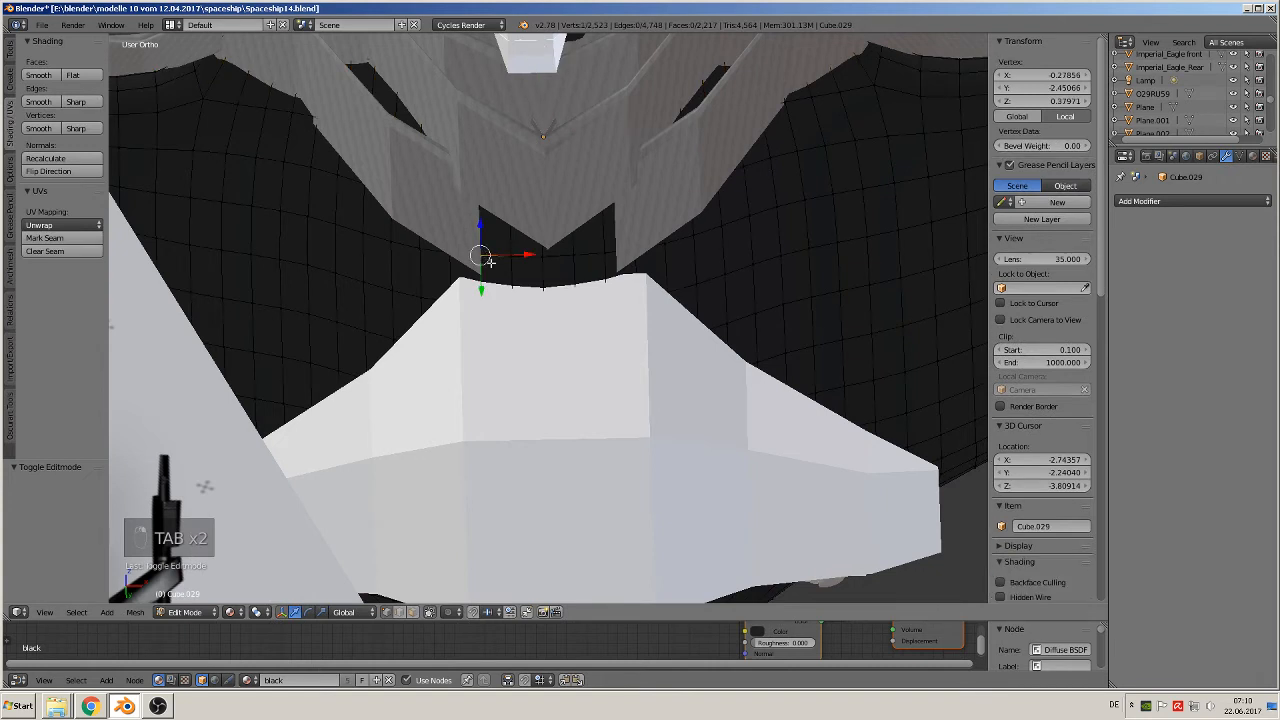
pyautogui.keyDown('ctrl'); pyautogui.rightClick(627, 251); pyautogui.keyUp('ctrl')
pyautogui.moveTo(574, 275); pyautogui.dragTo(589, 291, button='middle')
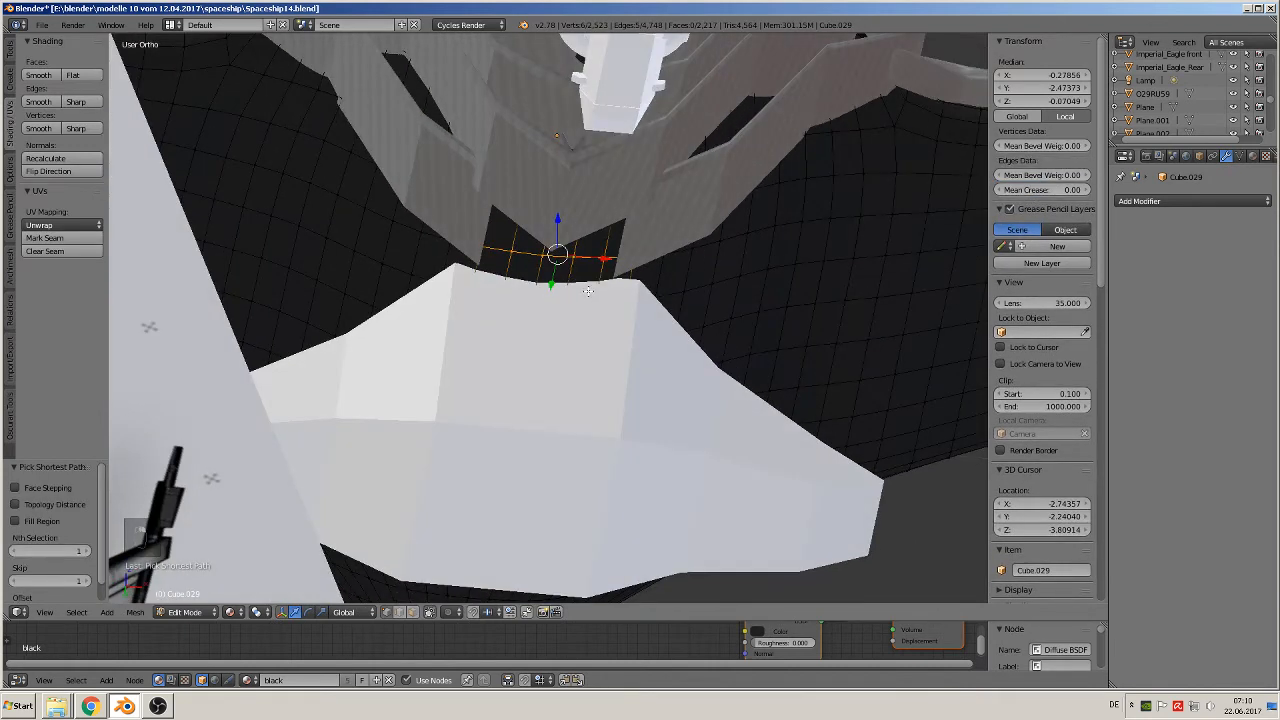
pyautogui.press('g')
pyautogui.press('z')
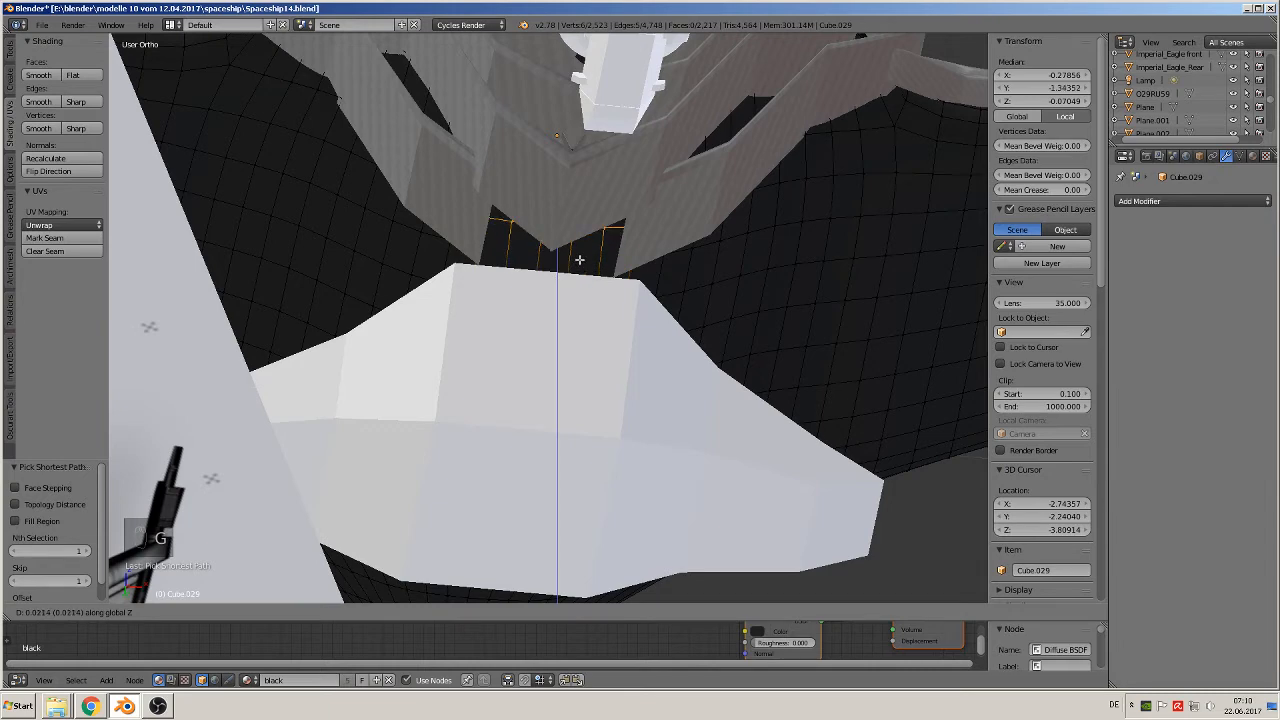
pyautogui.click(590, 286)
pyautogui.scroll(-3, 591, 279)
pyautogui.press('Tab')
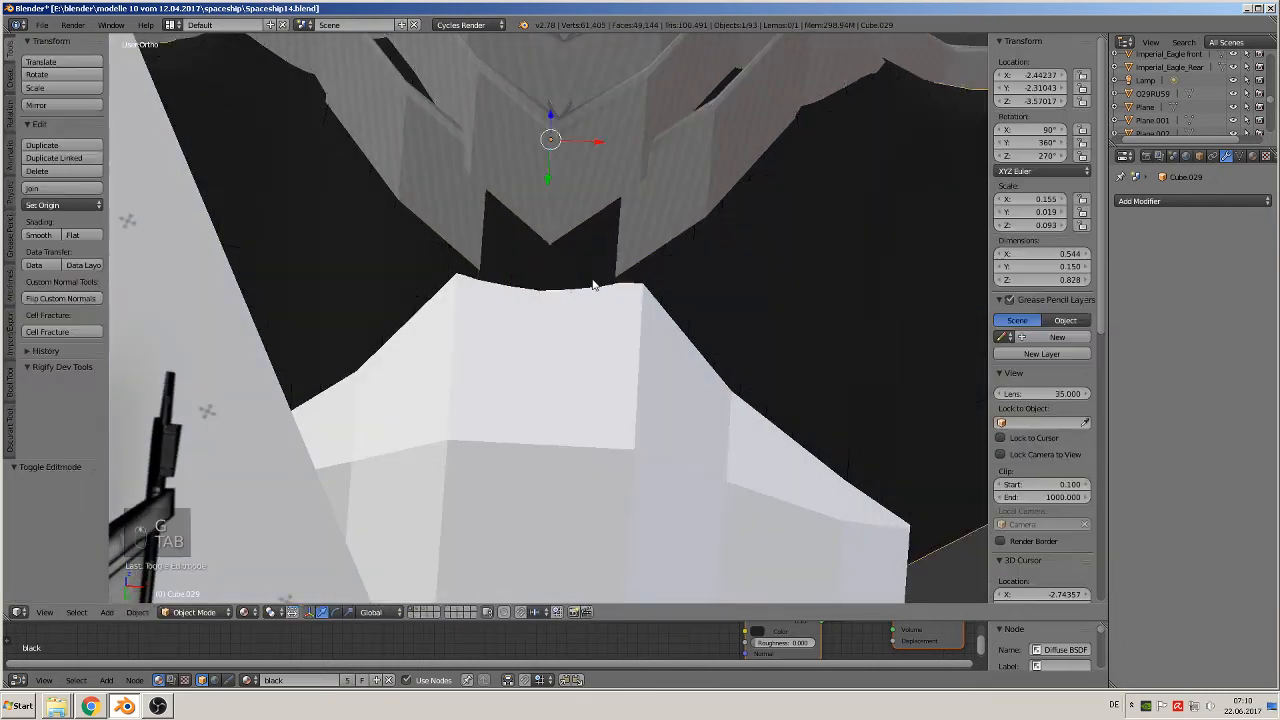
# Review the whole spaceship and save the file Spaceship14.blend
pyautogui.scroll(-4, 596, 300)
pyautogui.moveTo(600, 313); pyautogui.dragTo(540, 443, button='middle')
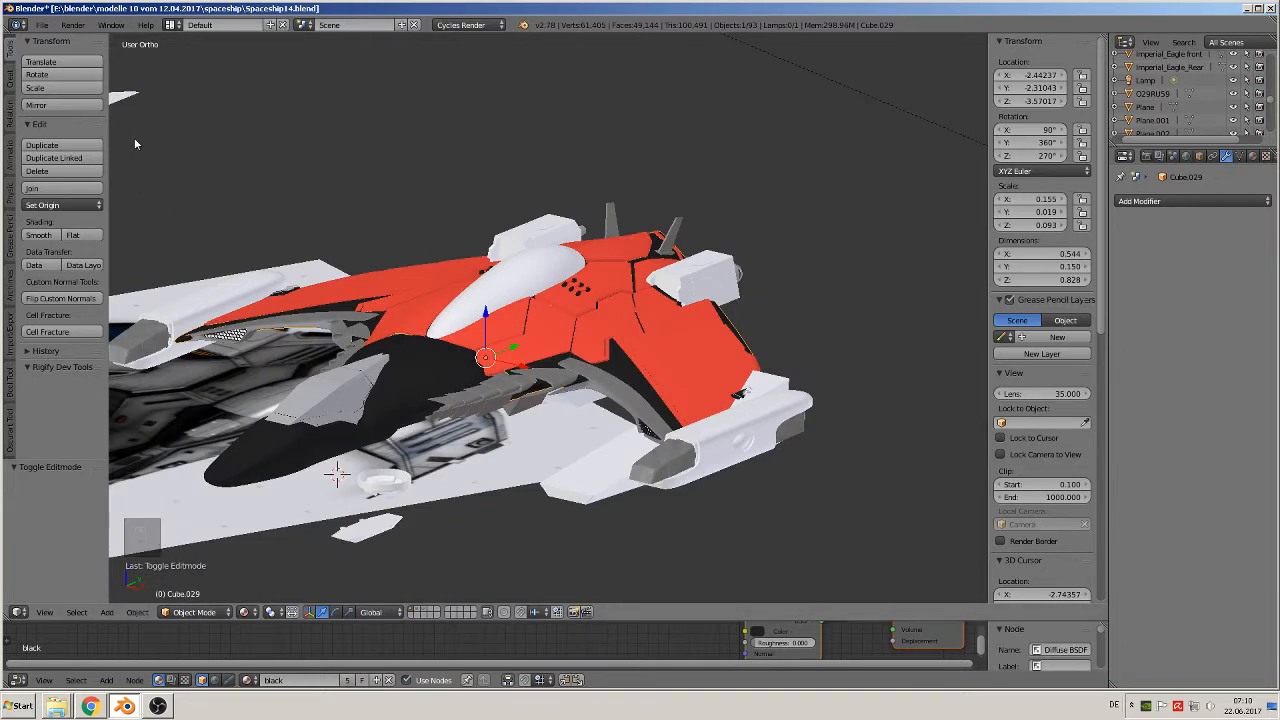
pyautogui.click(42, 24)
pyautogui.click(76, 127)
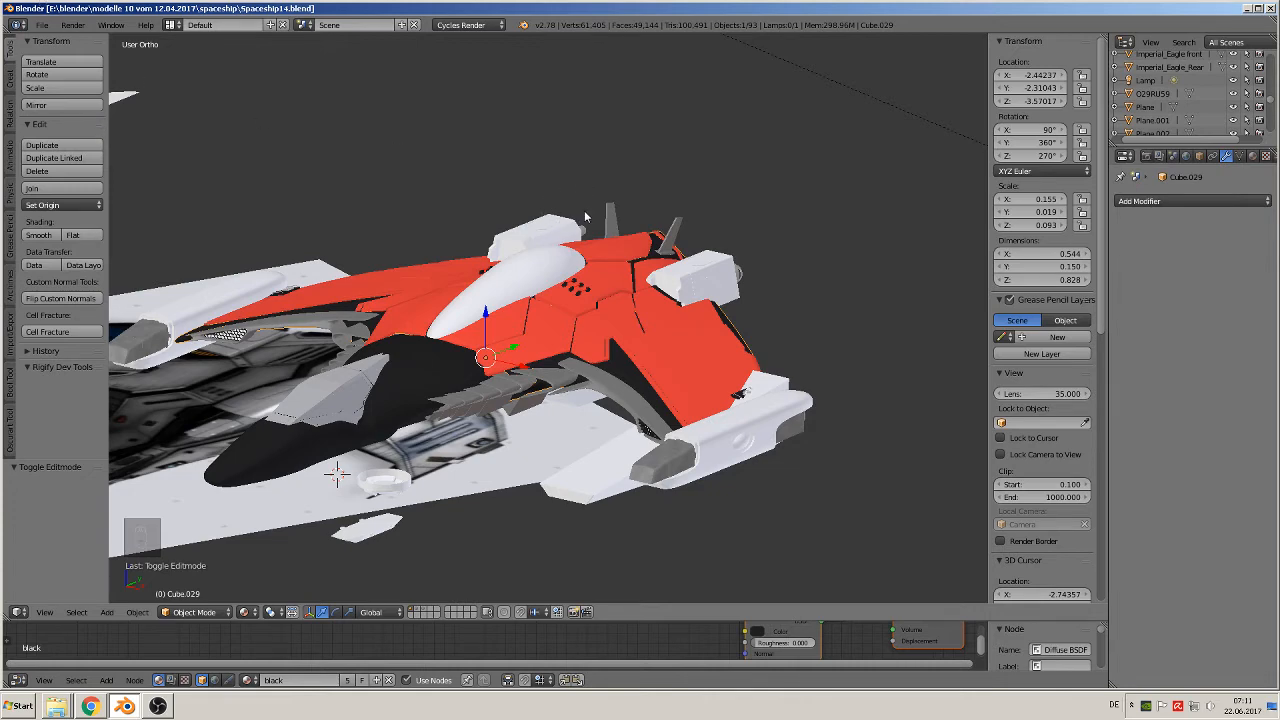
# Place the 3D cursor above the wing beside the engine pod in front view and add a cube there
pyautogui.press('KP_1')
pyautogui.scroll(3, 498, 230)
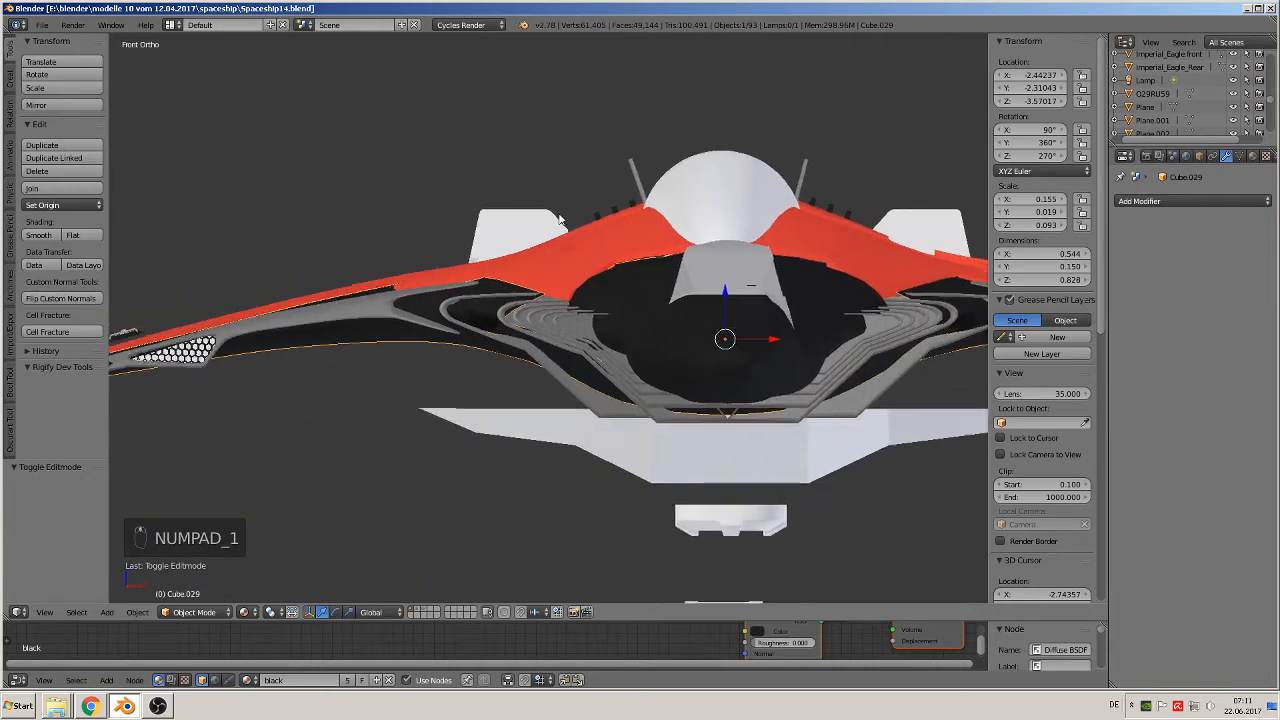
pyautogui.keyDown('shift'); pyautogui.moveTo(560, 219); pyautogui.dragTo(593, 223, button='middle'); pyautogui.keyUp('shift')
pyautogui.click(489, 235)
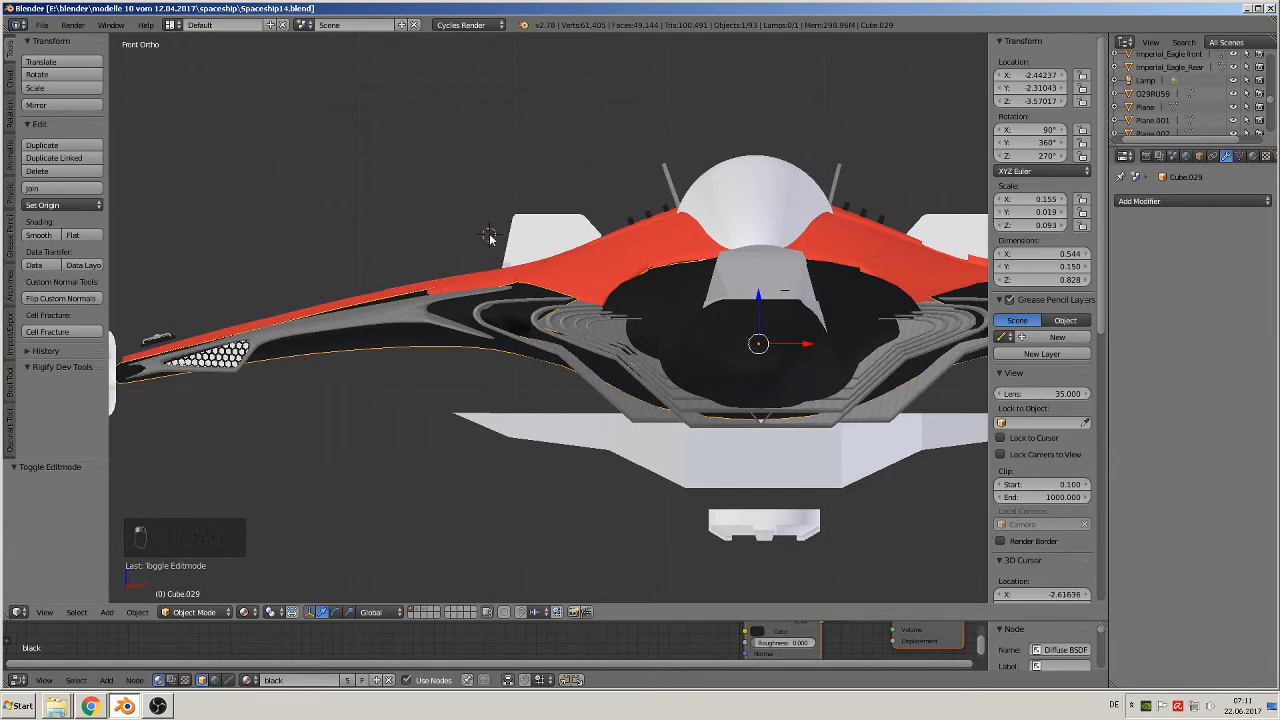
pyautogui.click(107, 612)
pyautogui.moveTo(124, 597)
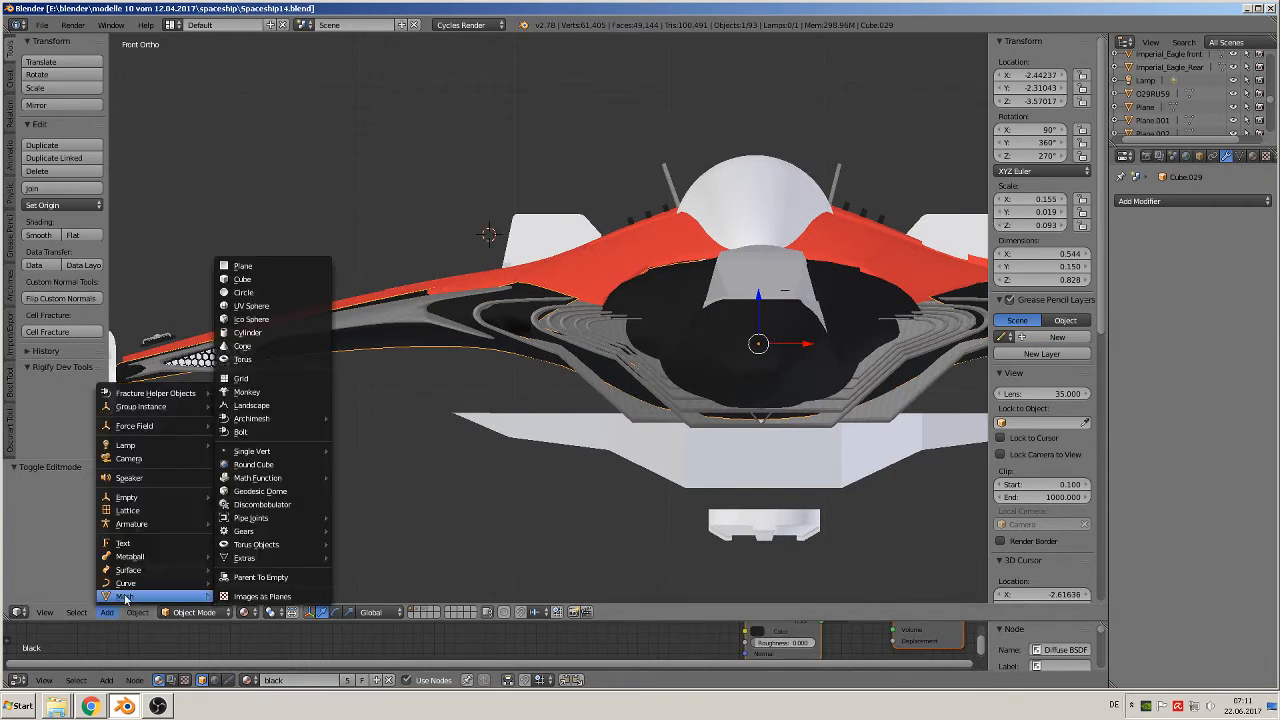
pyautogui.click(241, 280)
# Scale the new cube by 0.017 and flatten it along X into a slab 0.004 thick
pyautogui.press('s')
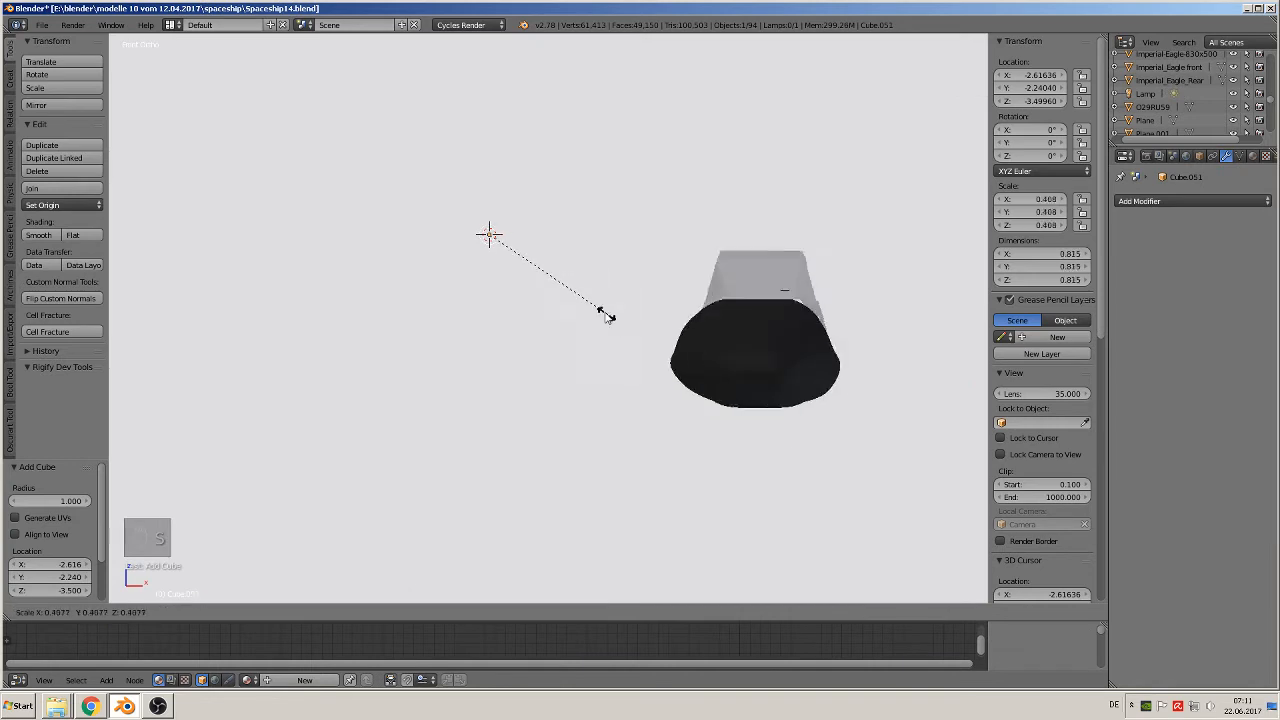
pyautogui.click(496, 237)
pyautogui.press('s')
pyautogui.press('x')
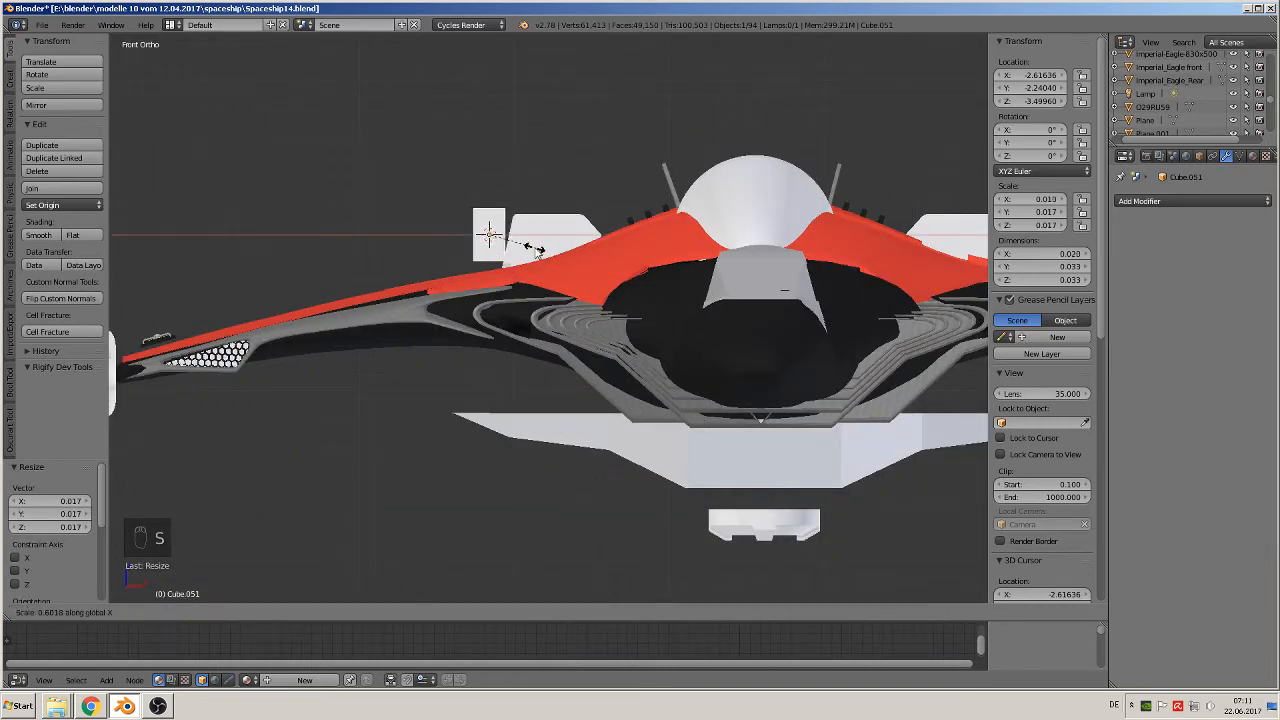
pyautogui.click(496, 243)
# Move the thin slab backward along Y to -1.98225, next to the rear of the engine pod
pyautogui.moveTo(498, 245); pyautogui.dragTo(652, 298, button='middle')
pyautogui.moveTo(464, 238); pyautogui.dragTo(114, 221)
pyautogui.click(114, 221)
pyautogui.keyDown('shift'); pyautogui.moveTo(114, 221); pyautogui.dragTo(368, 213, button='middle'); pyautogui.keyUp('shift')
pyautogui.press('g')
pyautogui.press('y')
pyautogui.click(368, 213)
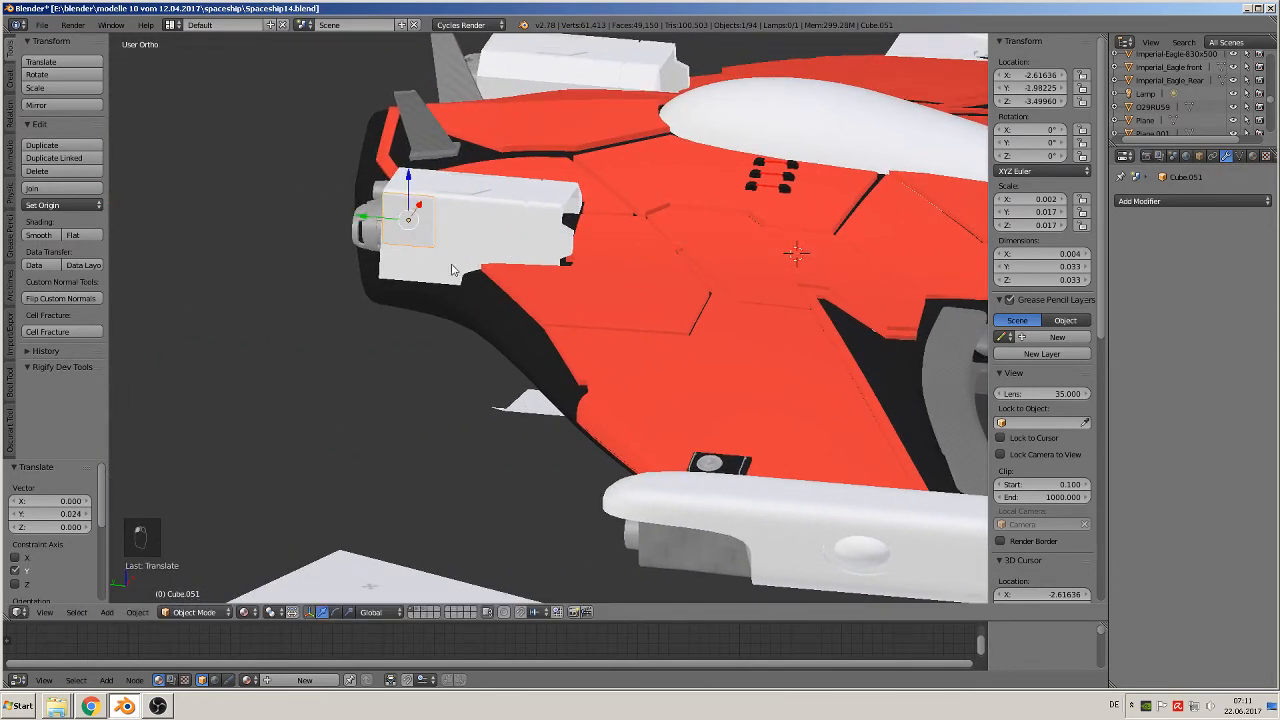
# Scale the slab by 2.728 along Z and check its height beside the engine pod from the front
pyautogui.press('s')
pyautogui.press('z')
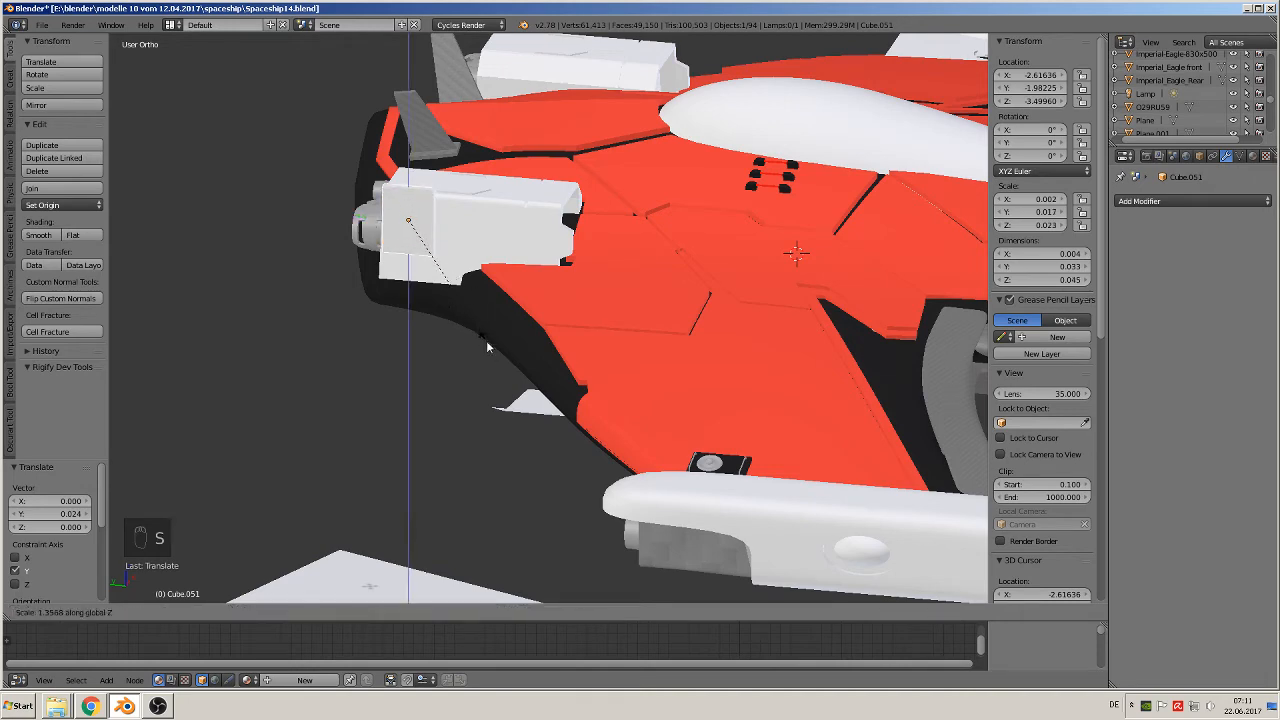
pyautogui.click(508, 488)
pyautogui.moveTo(508, 488); pyautogui.dragTo(378, 346, button='middle')
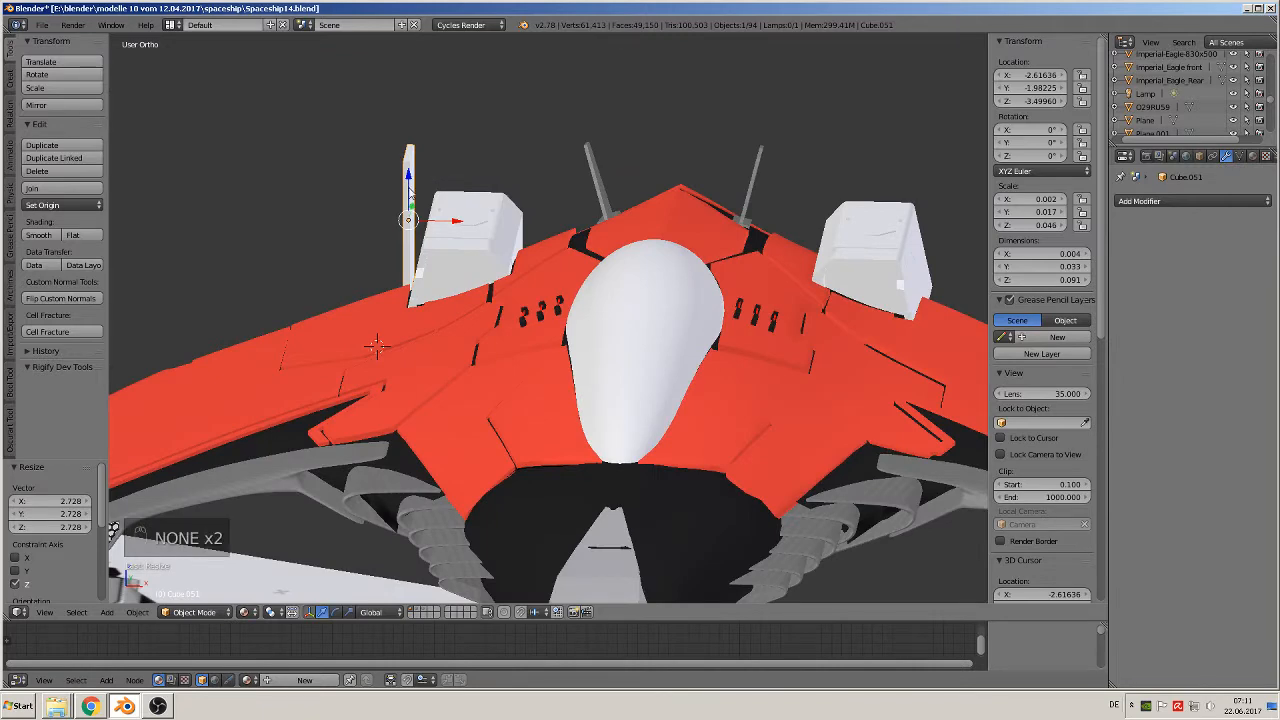
# Cut a single edge loop around the thin slab close to its upper end
pyautogui.press('Tab')
pyautogui.moveTo(408, 192); pyautogui.dragTo(912, 548, button='middle')
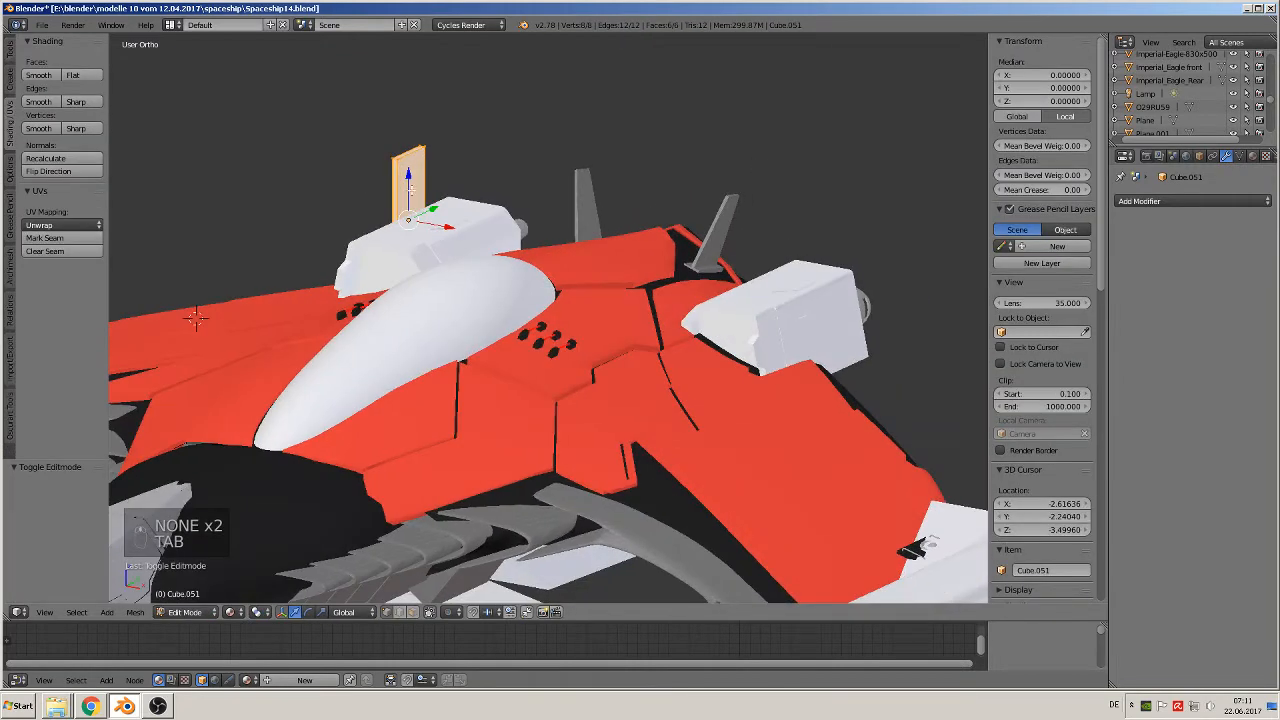
pyautogui.hotkey('ctrl', 'r')
pyautogui.click(408, 190)
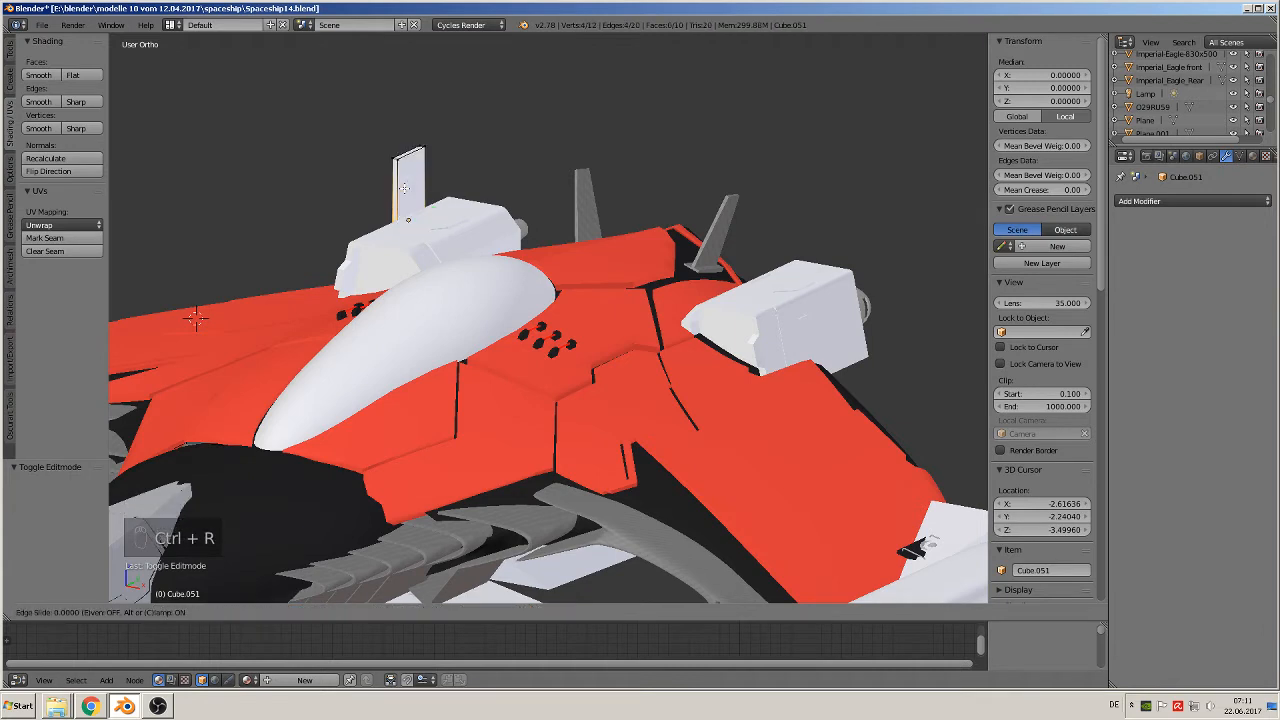
pyautogui.click(409, 127)
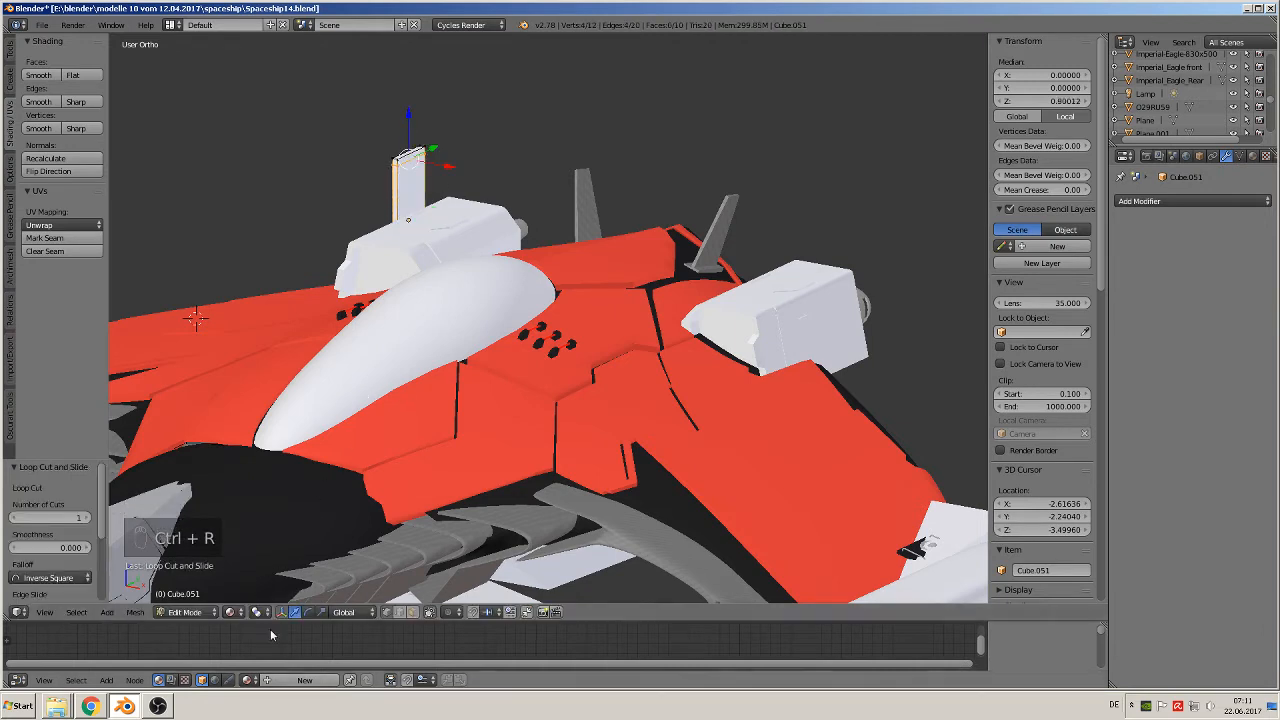
# Extrude the inward face of the slab's short upper segment about 0.177 along X to the ship's centreline
pyautogui.press('a')
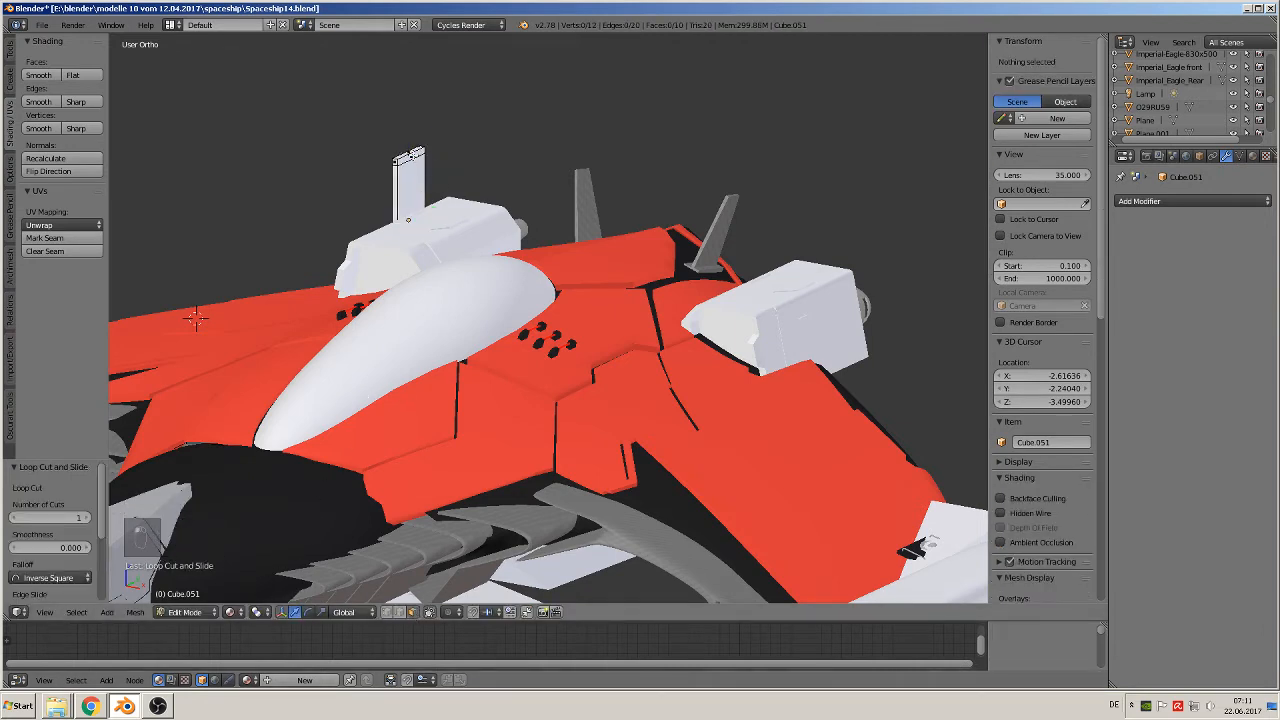
pyautogui.rightClick(410, 157)
pyautogui.write('gz1')
pyautogui.press('Return')
pyautogui.scroll(-3, 457, 199)
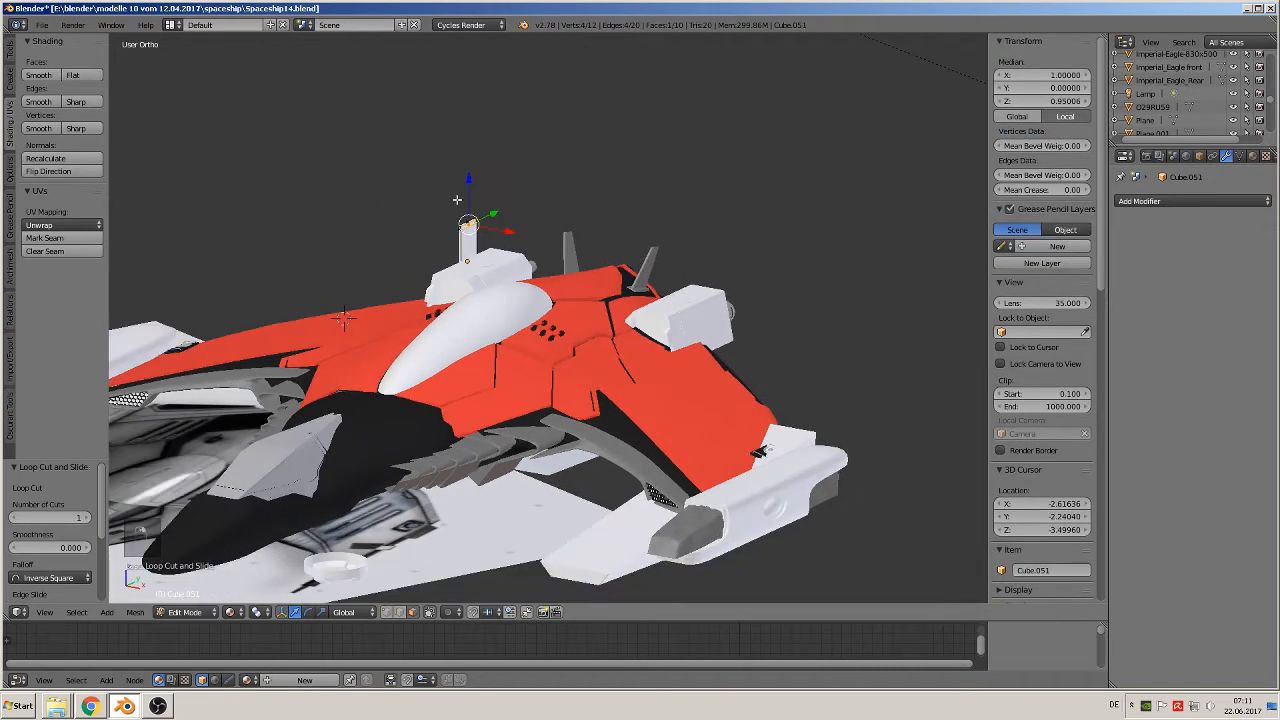
pyautogui.press('e')
pyautogui.press('x')
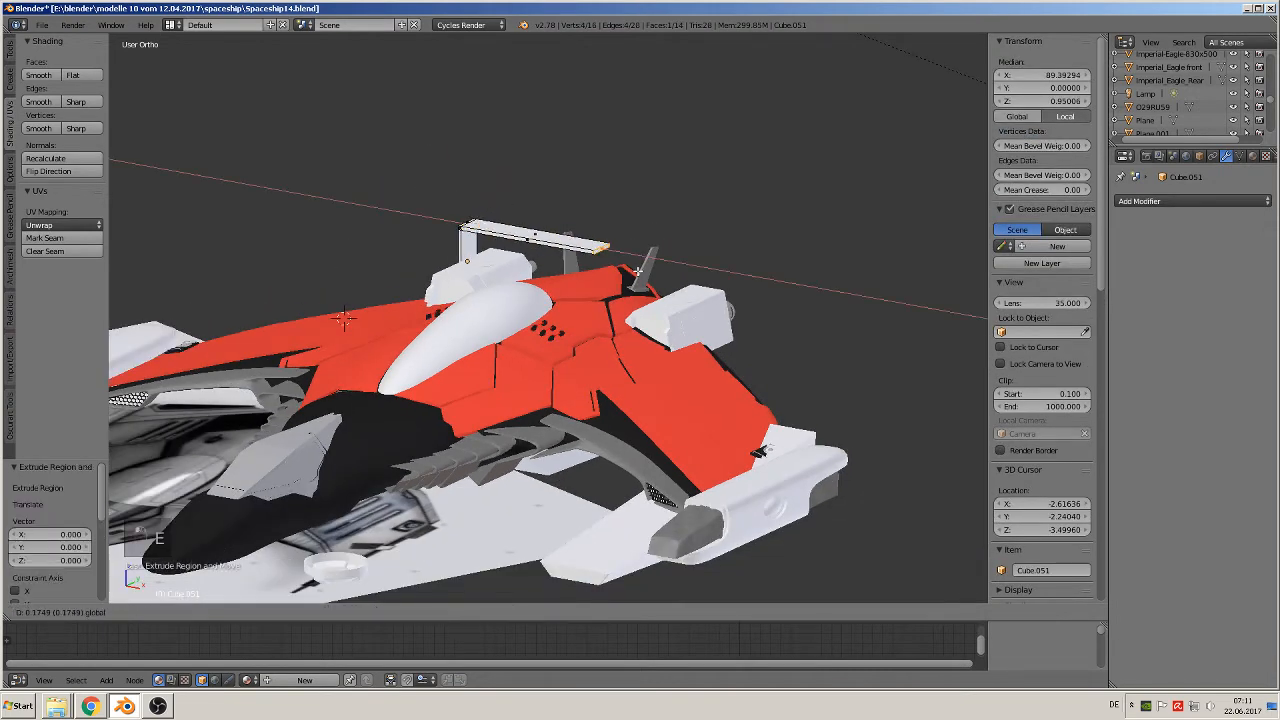
pyautogui.click(637, 270)
pyautogui.moveTo(630, 286); pyautogui.dragTo(678, 362, button='middle')
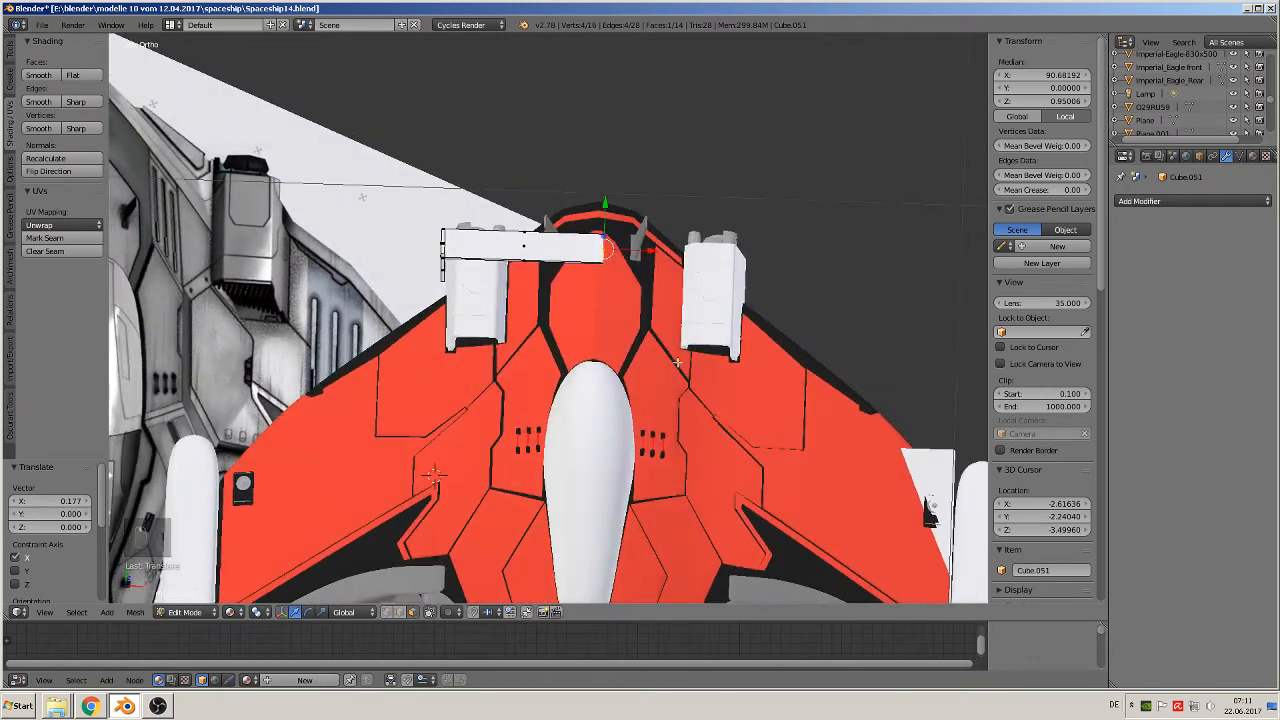
pyautogui.moveTo(650, 256); pyautogui.dragTo(650, 256)
# Move the object's origin to the 3D cursor at the beam's inner end and add a Mirror modifier
pyautogui.press('Tab')
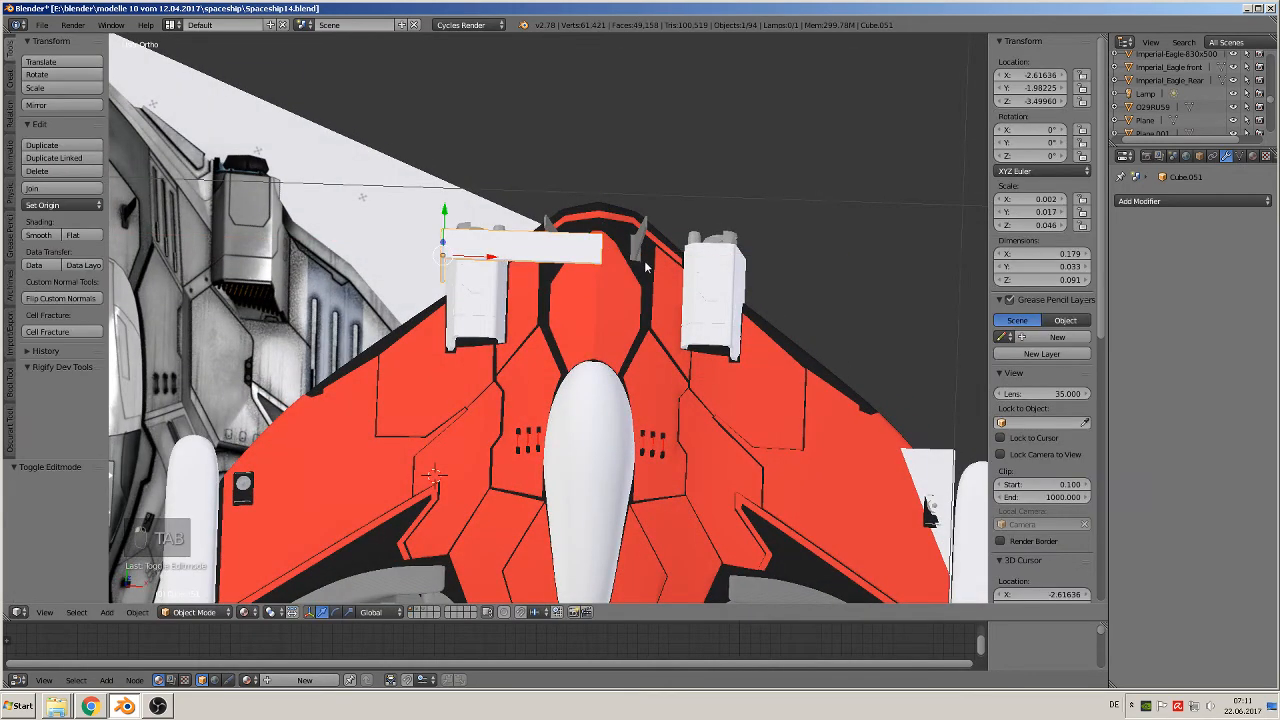
pyautogui.click(597, 243)
pyautogui.click(58, 205)
pyautogui.click(90, 254)
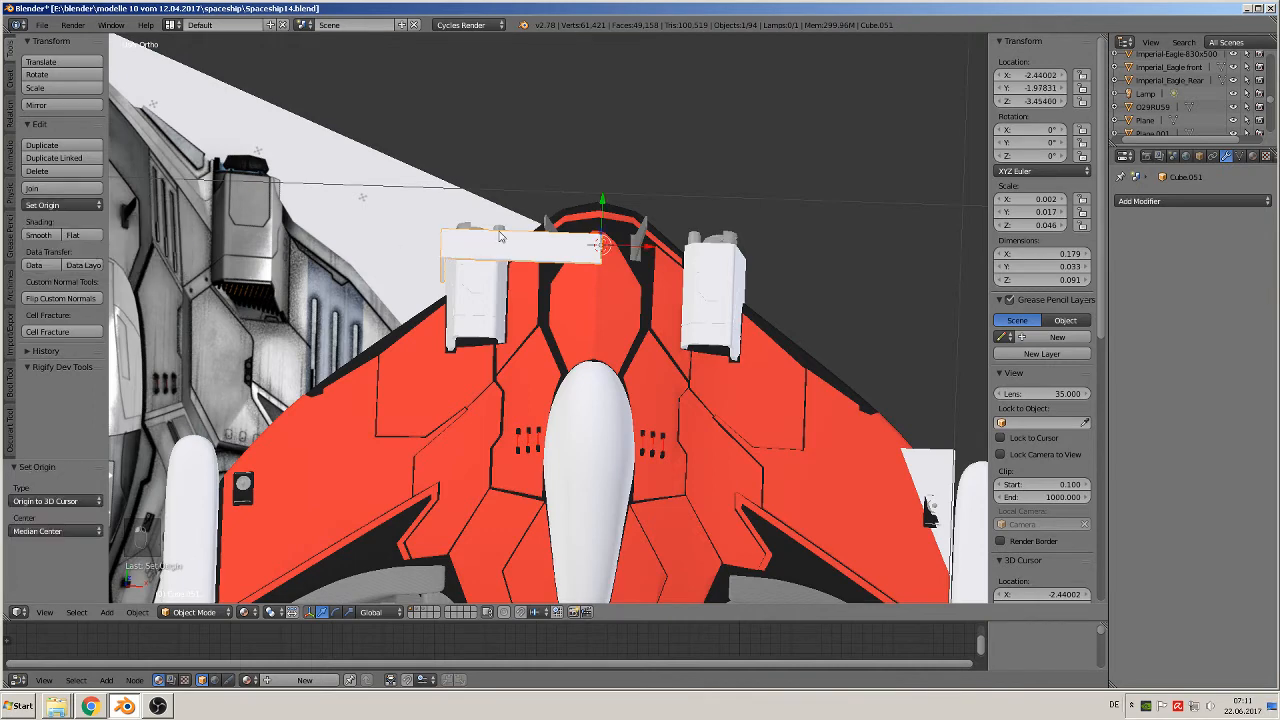
pyautogui.click(1190, 201)
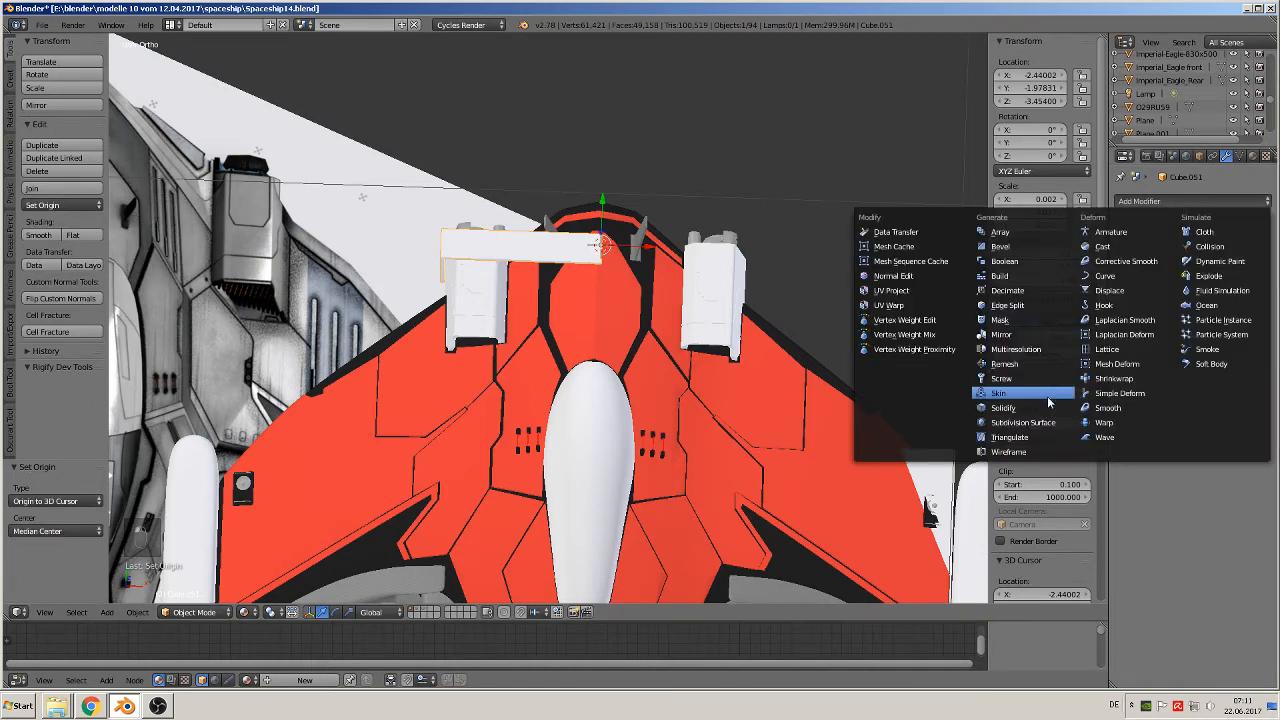
pyautogui.click(1001, 334)
pyautogui.moveTo(834, 383); pyautogui.dragTo(722, 251, button='middle')
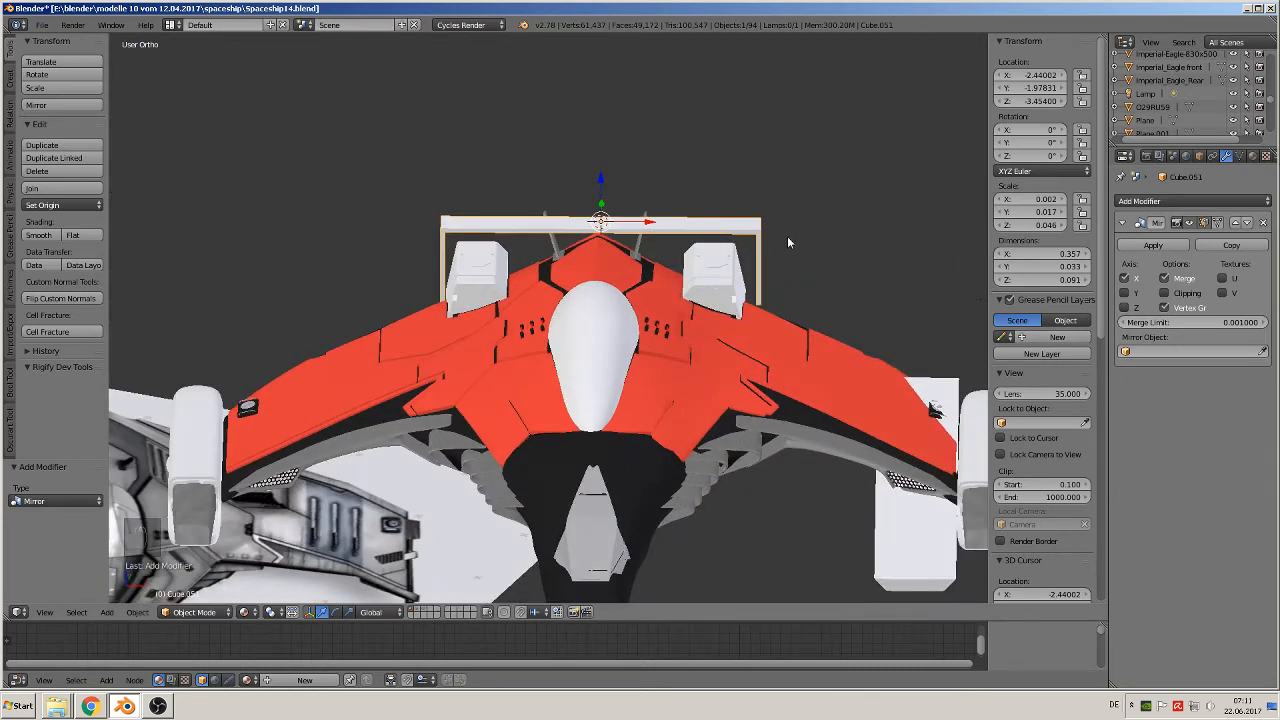
# Enable clipping on the mirror and move the whole mesh inward along X until the wing is 0.340 wide
pyautogui.press('Tab')
pyautogui.press('a')
pyautogui.press('a')
pyautogui.press('a')
pyautogui.press('a')
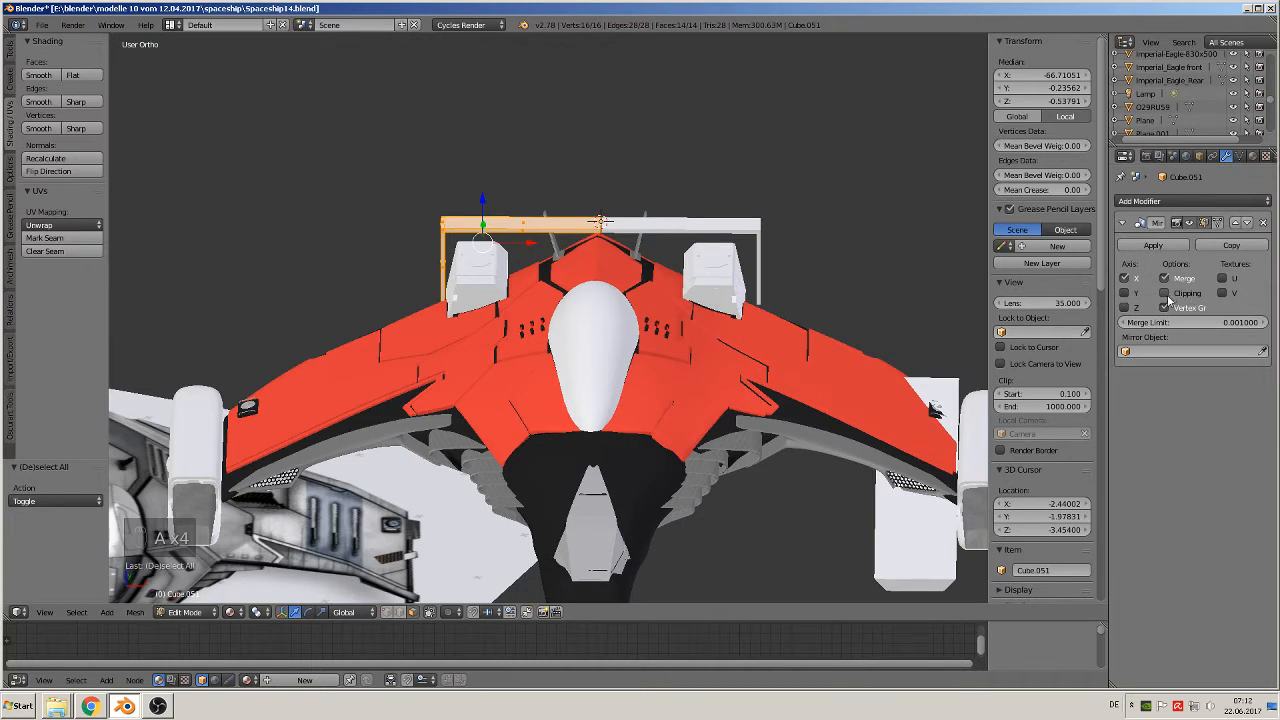
pyautogui.click(1165, 293)
pyautogui.press('g')
pyautogui.press('x')
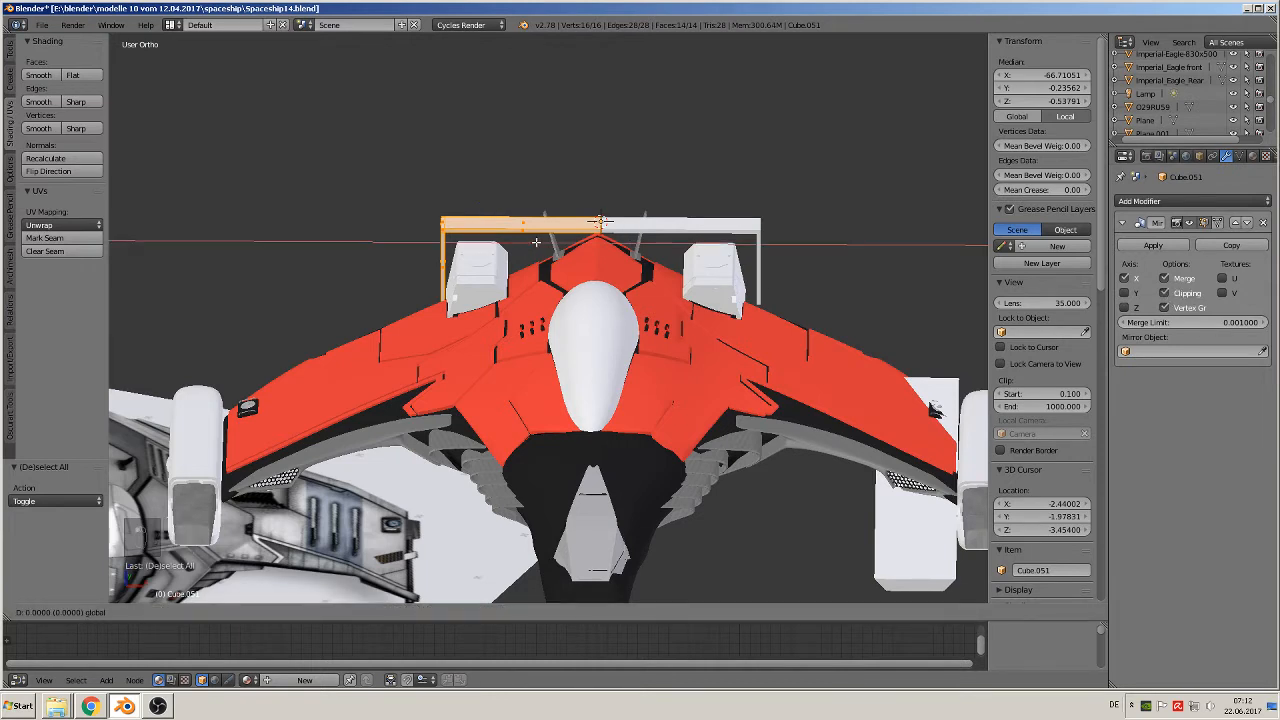
pyautogui.click(543, 242)
pyautogui.press('Tab')
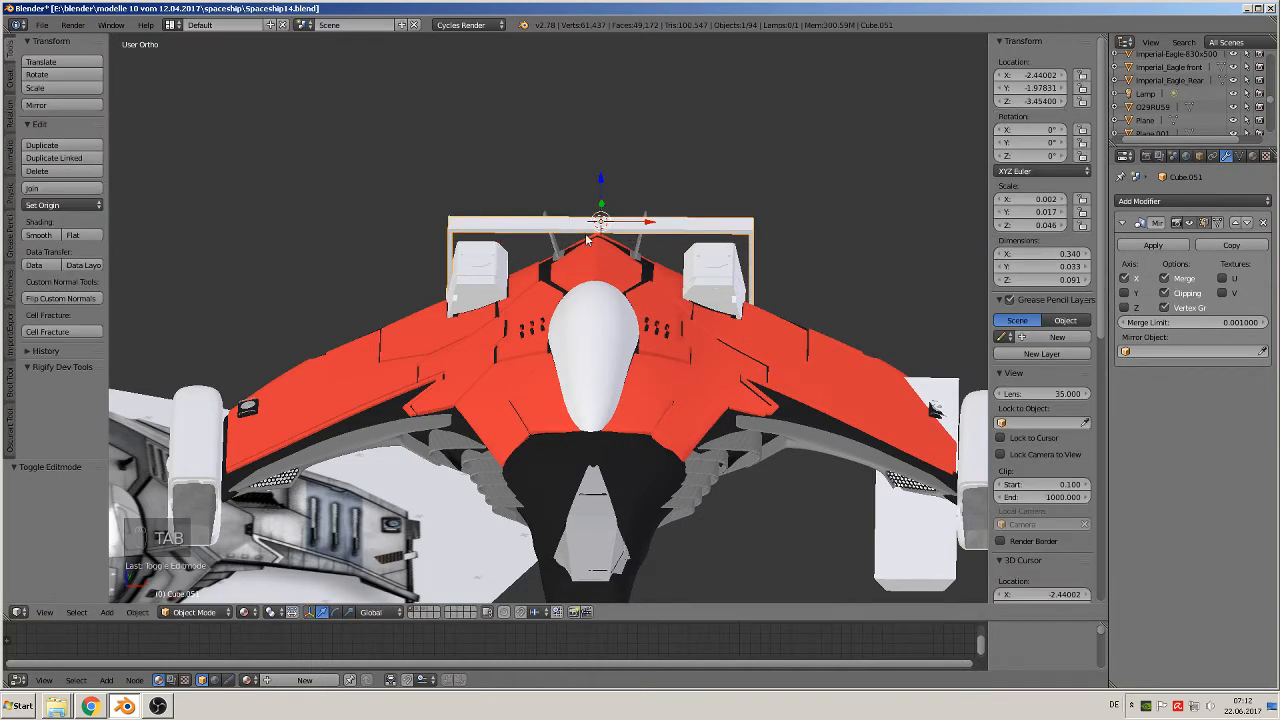
# Move the mirrored rear wing by -0.003 along X to centre it over the hull
pyautogui.press('g')
pyautogui.press('x')
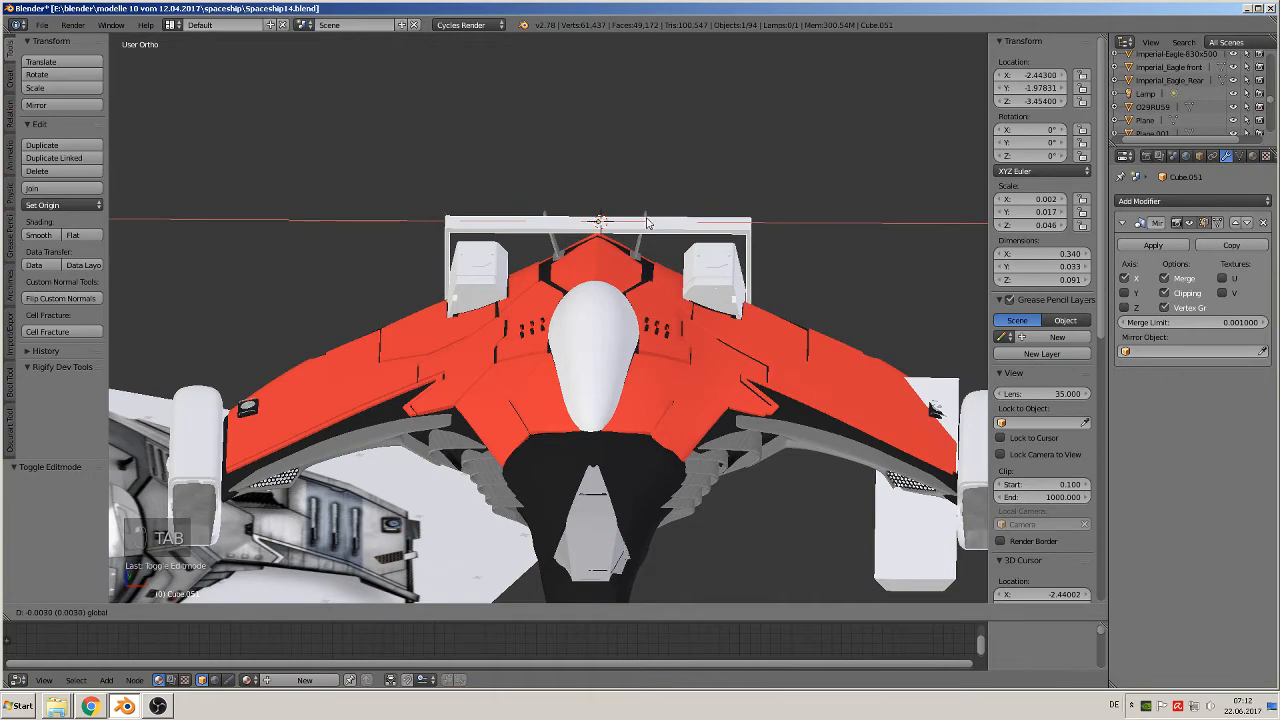
pyautogui.click(643, 222)
pyautogui.moveTo(644, 225); pyautogui.dragTo(594, 244, button='middle')
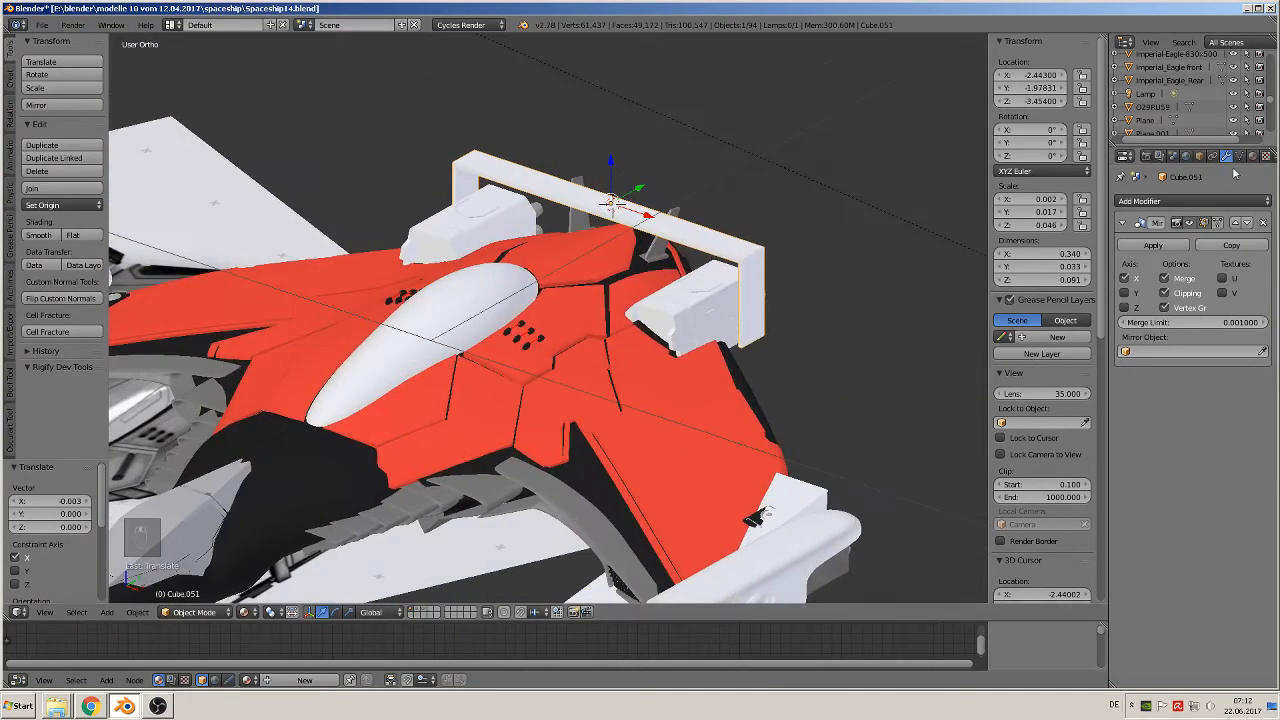
# Add a Subdivision Surface modifier to the rear wing with 2 view subdivisions and inspect the rounded shape
pyautogui.click(1190, 201)
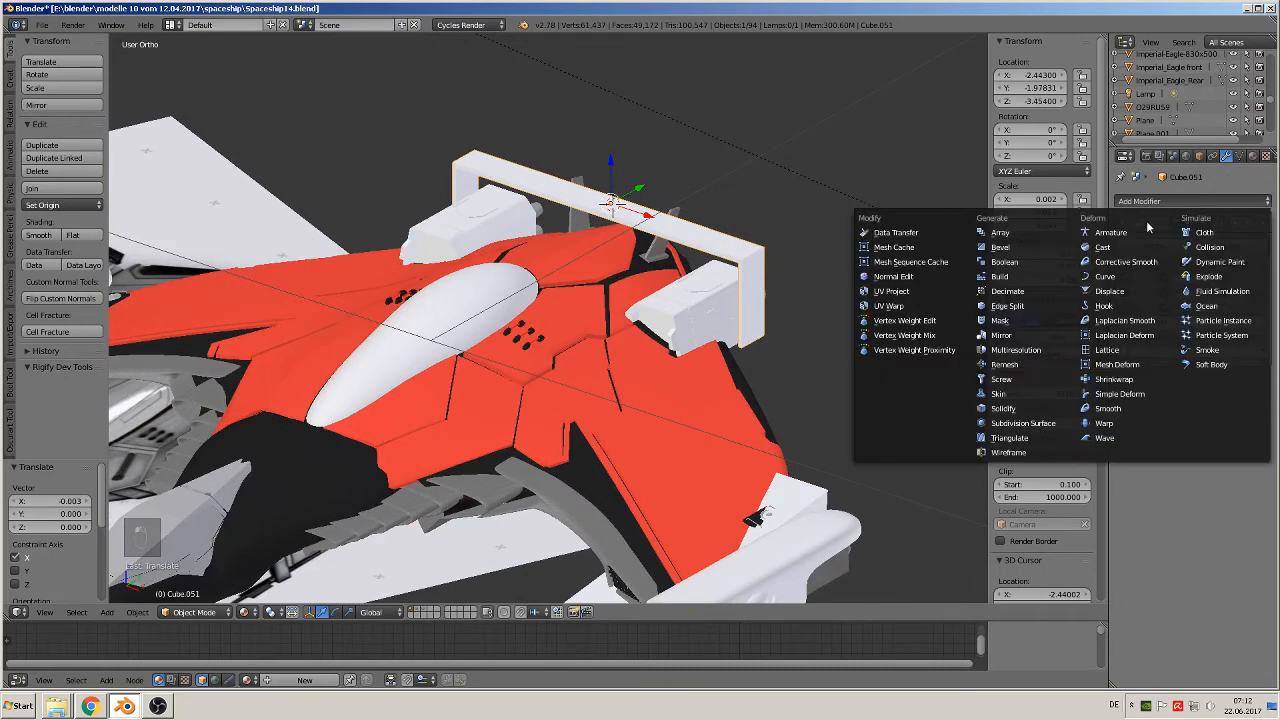
pyautogui.click(1022, 423)
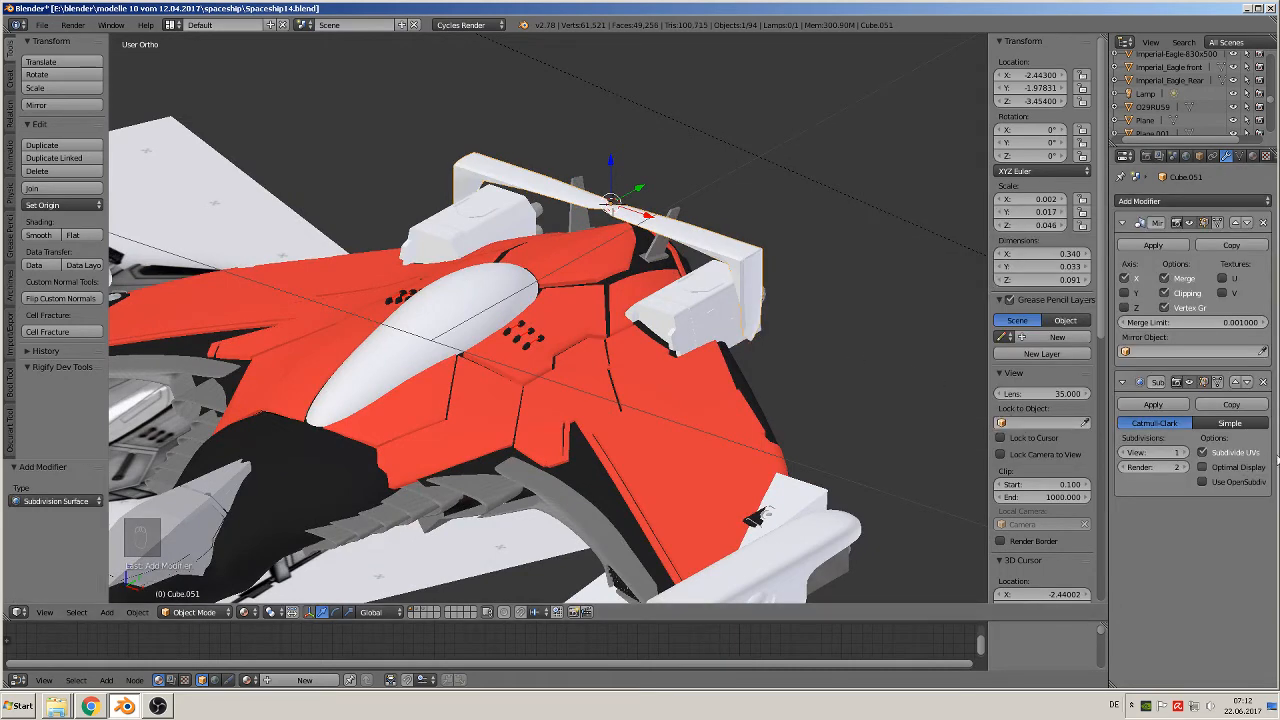
pyautogui.click(1182, 453)
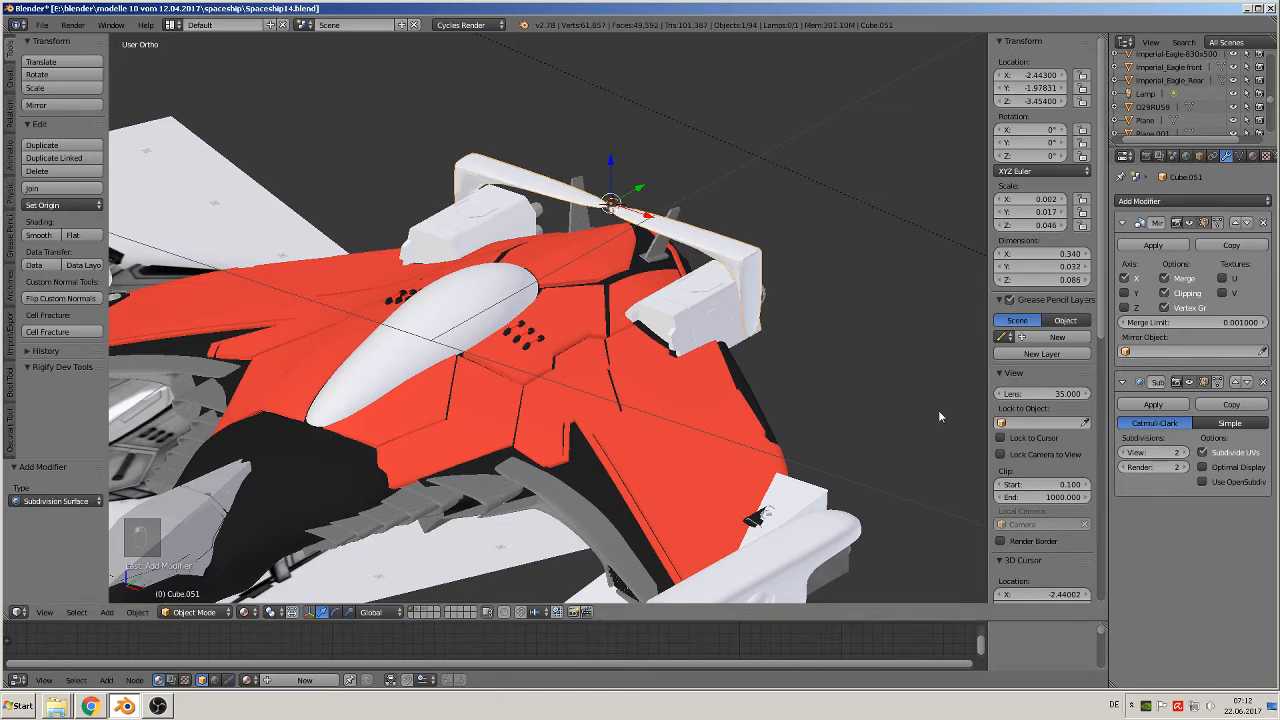
pyautogui.moveTo(938, 410); pyautogui.dragTo(739, 368, button='middle')
pyautogui.scroll(3, 737, 363)
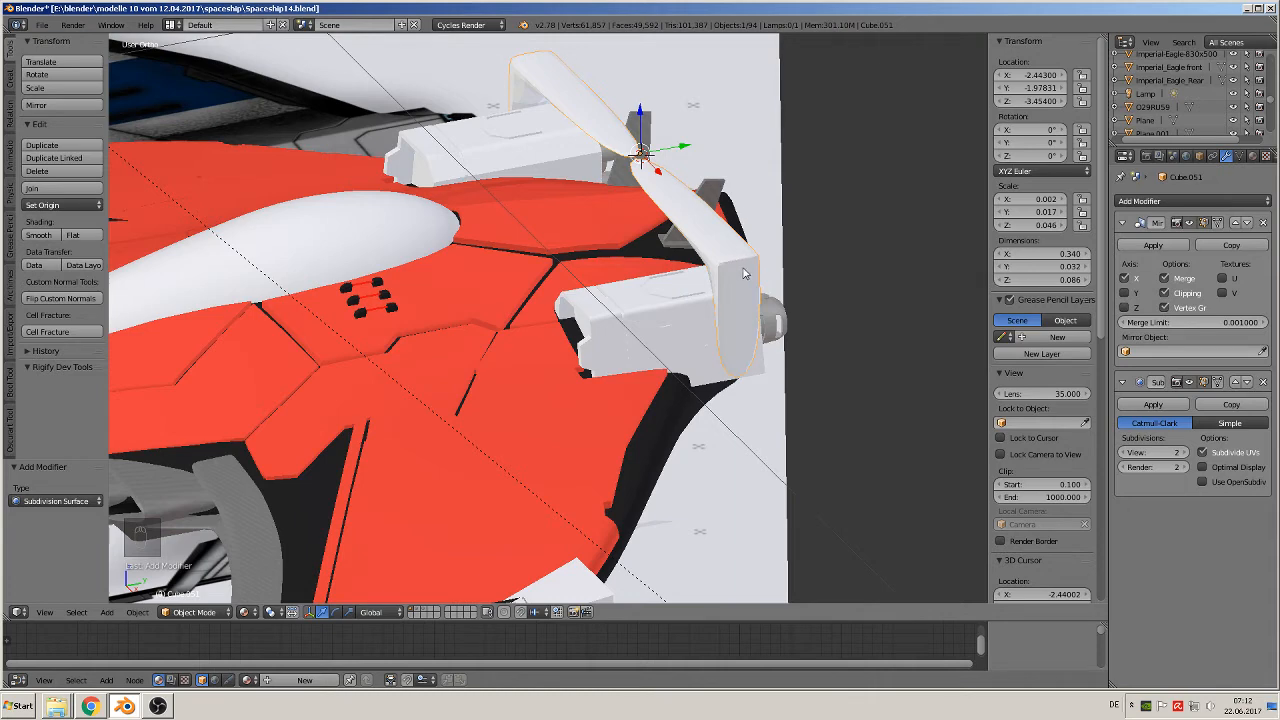
pyautogui.moveTo(746, 258); pyautogui.dragTo(838, 246, button='middle')
# Remove the Mirror modifier from the rear wing and inspect the remaining half around the engine pod
pyautogui.press('Tab')
pyautogui.scroll(-3, 838, 246)
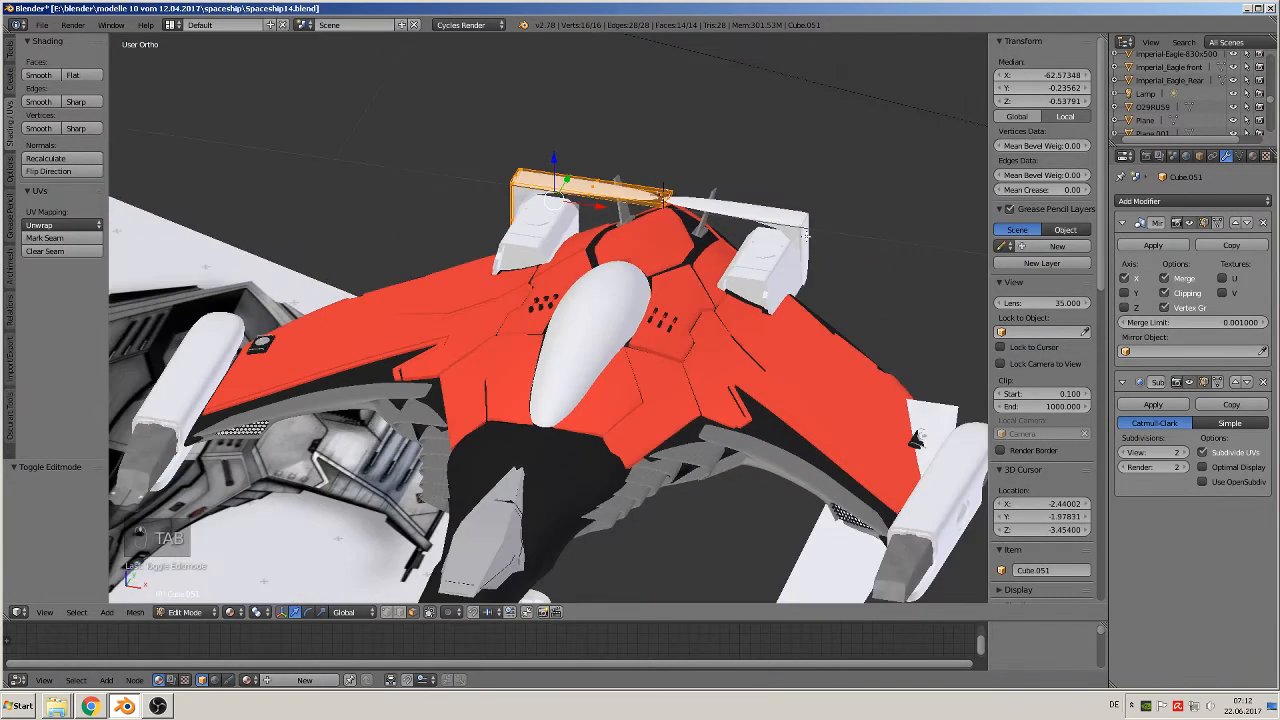
pyautogui.click(1262, 222)
pyautogui.scroll(4, 512, 150)
pyautogui.keyDown('shift'); pyautogui.moveTo(509, 160); pyautogui.dragTo(580, 322, button='middle'); pyautogui.keyUp('shift')
pyautogui.scroll(4, 580, 322)
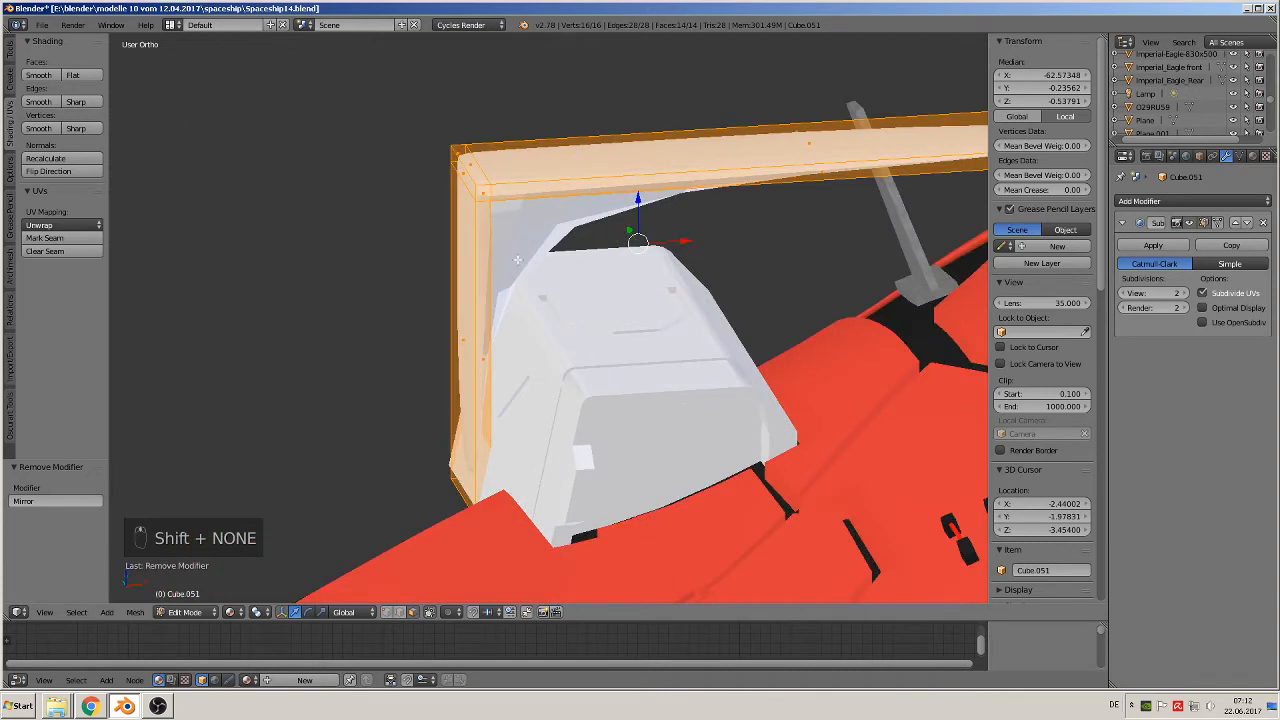
pyautogui.scroll(-2, 517, 260)
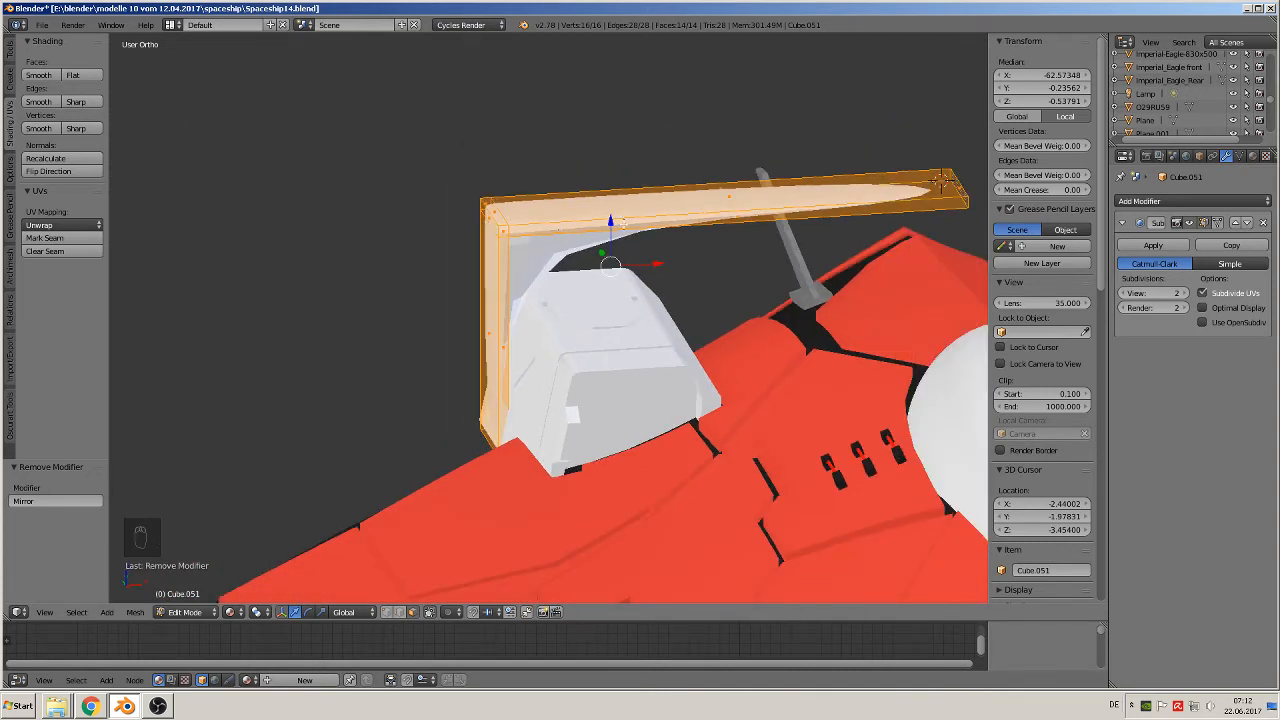
# Undo the modifiers, mesh moves, crossbeam extrusion and edge loop back to the plain thin slab beside the pod
pyautogui.hotkey('ctrl', 'z')
pyautogui.hotkey('ctrl', 'z')
pyautogui.hotkey('ctrl', 'z')
pyautogui.hotkey('ctrl', 'z')
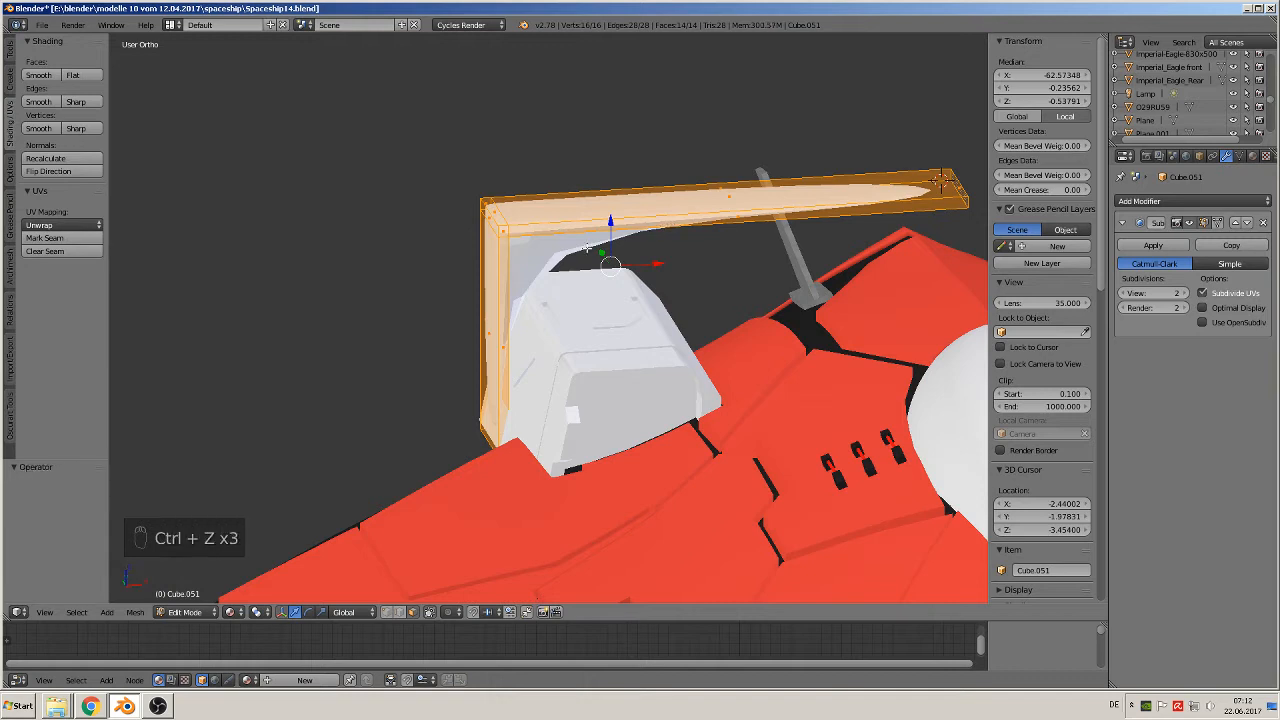
pyautogui.press('Tab')
pyautogui.press('Tab')
pyautogui.press('Tab')
pyautogui.hotkey('ctrl', 'z')
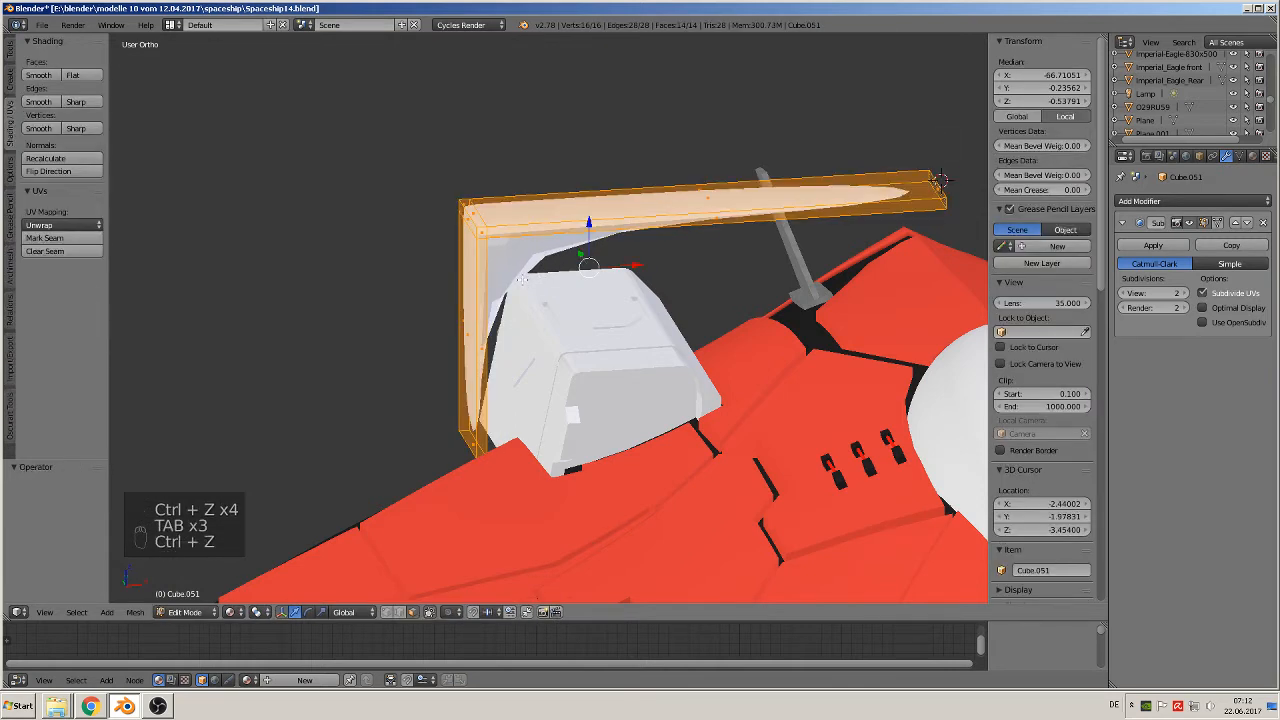
pyautogui.press('Tab')
pyautogui.hotkey('ctrl', 'z')
pyautogui.hotkey('ctrl', 'z')
pyautogui.hotkey('ctrl', 'z')
pyautogui.hotkey('ctrl', 'z')
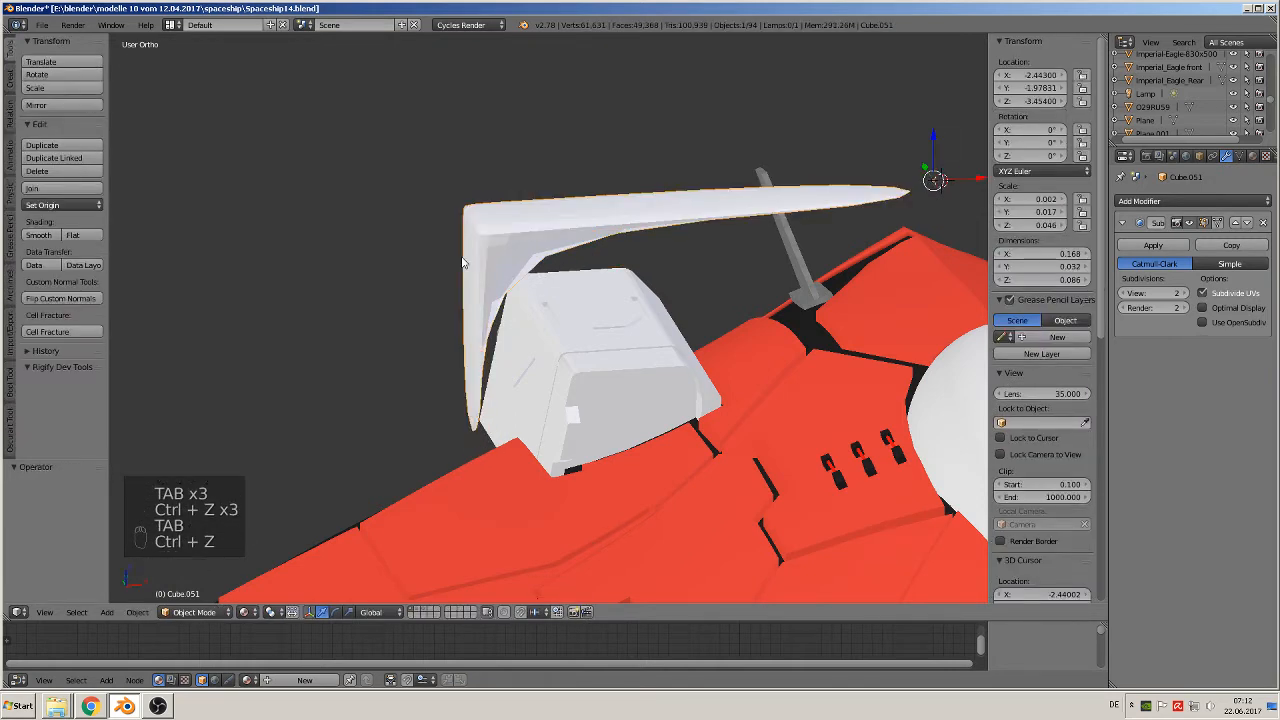
pyautogui.hotkey('ctrl', 'z')
pyautogui.hotkey('ctrl', 'z')
pyautogui.hotkey('ctrl', 'z')
pyautogui.hotkey('ctrl', 'z')
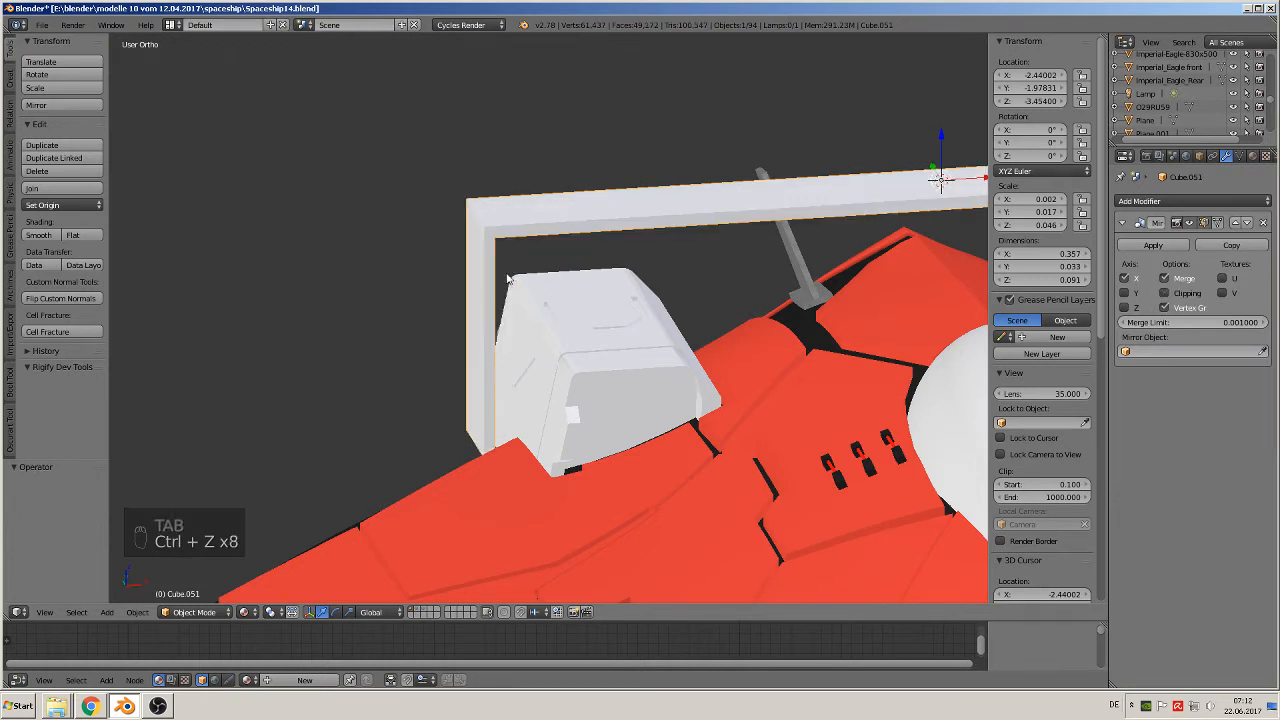
pyautogui.hotkey('ctrl', 'z')
pyautogui.hotkey('ctrl', 'z')
pyautogui.hotkey('ctrl', 'z')
pyautogui.hotkey('ctrl', 'z')
# Extrude the top face of the plain slab 0.054 upward
pyautogui.press('Tab')
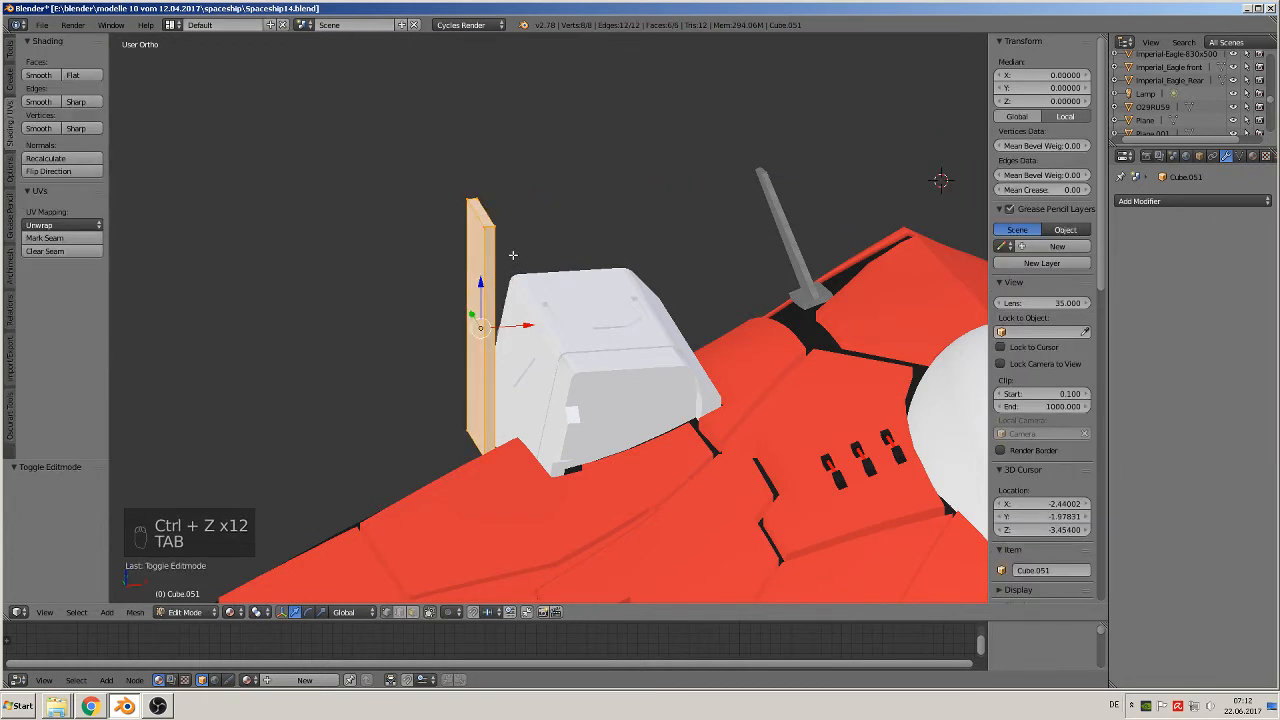
pyautogui.rightClick(484, 213)
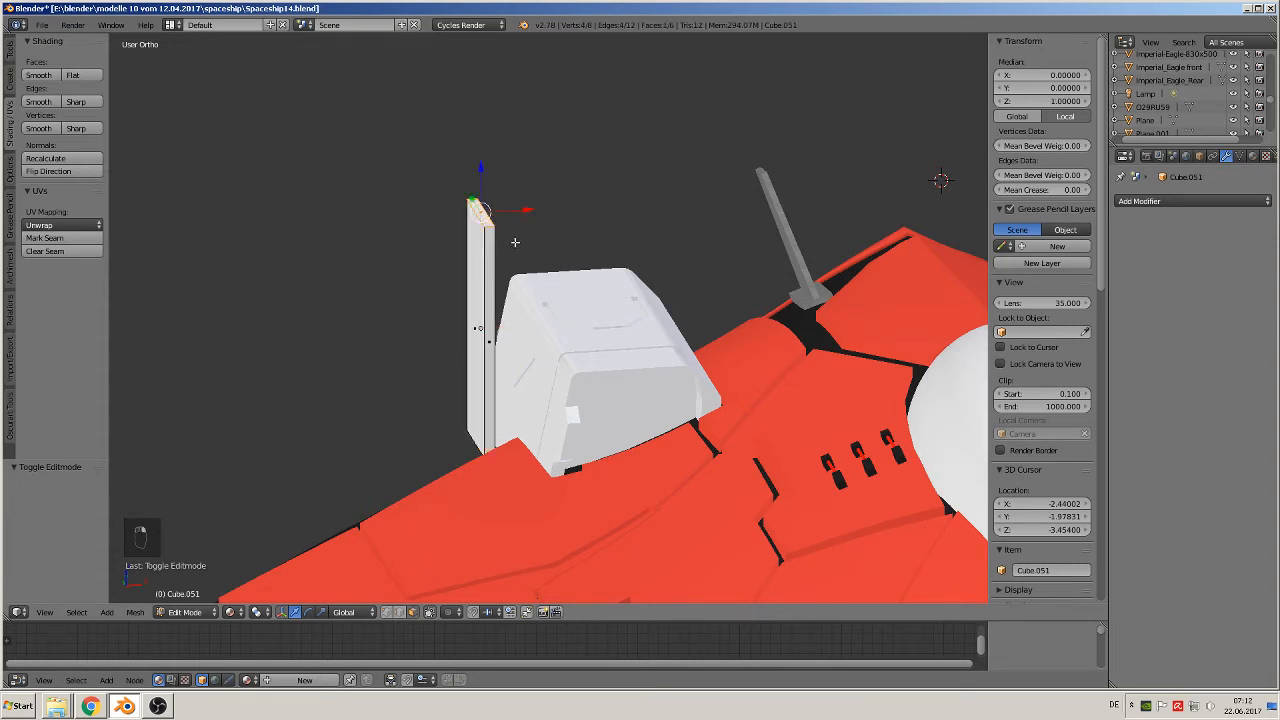
pyautogui.press('e')
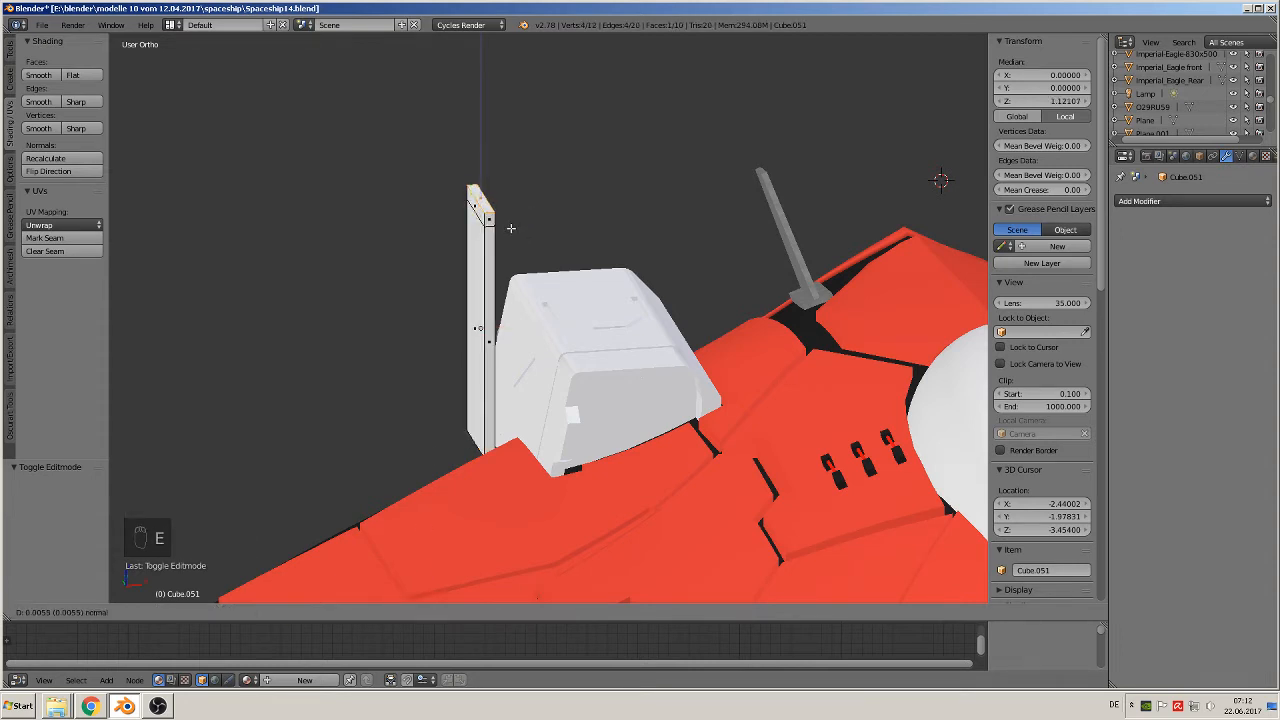
pyautogui.click(515, 106)
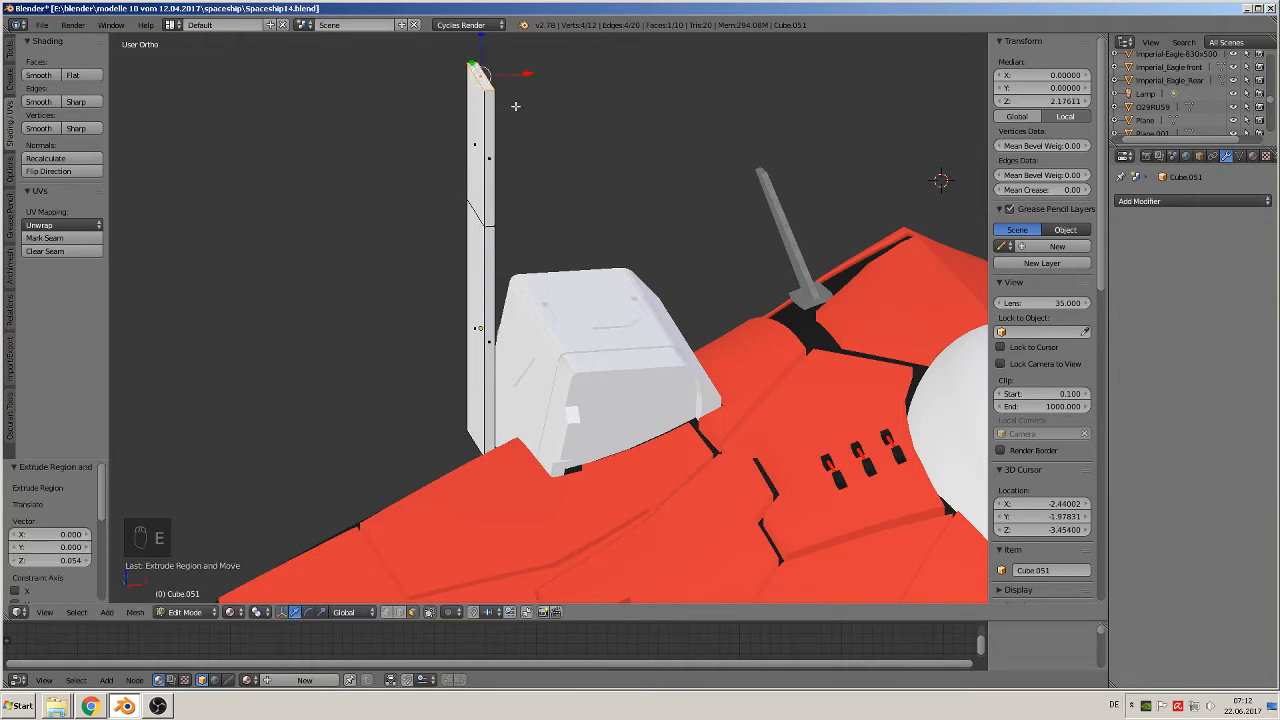
# Slant the extruded segment by moving its end face 0.084 inward along X and lowering it by 0.026
pyautogui.press('g')
pyautogui.press('x')
pyautogui.click(701, 44)
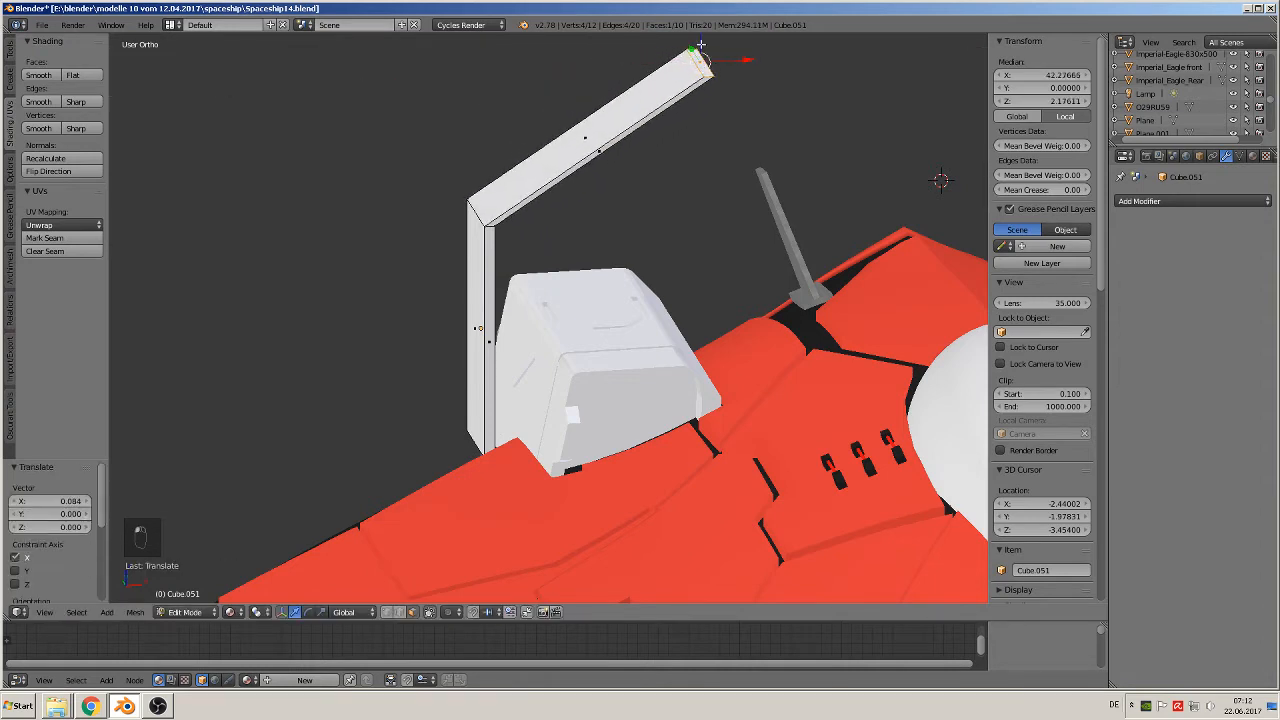
pyautogui.press('g')
pyautogui.press('z')
pyautogui.click(754, 158)
# Move the slanted segment's end face back outward by 0.056 along X
pyautogui.press('g')
pyautogui.press('x')
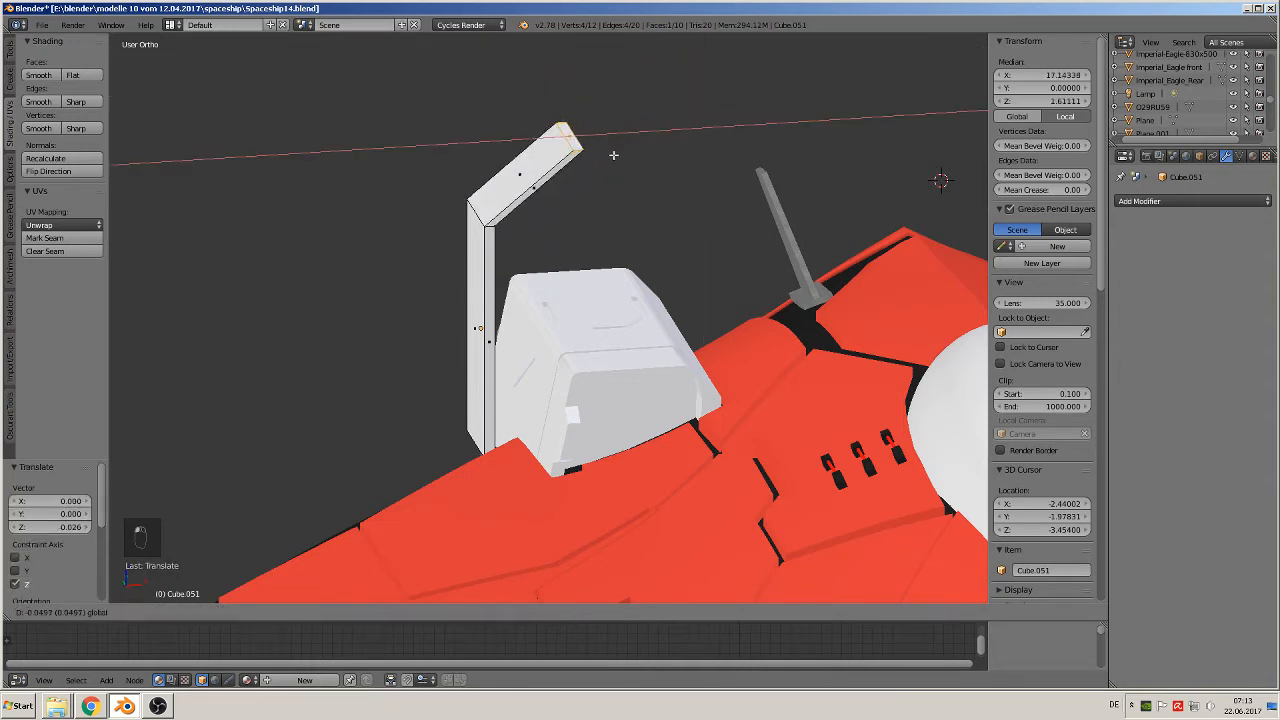
pyautogui.click(597, 163)
pyautogui.moveTo(610, 169); pyautogui.dragTo(583, 128, button='middle')
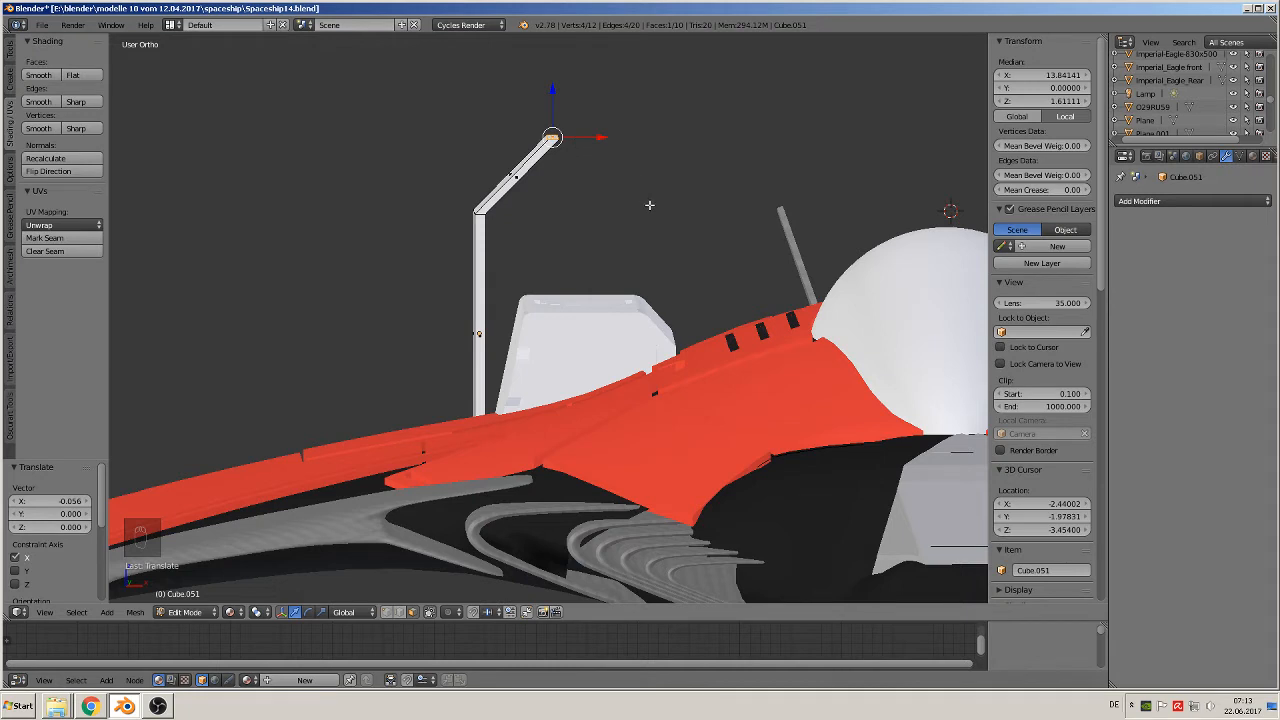
# Try shifting the slanted segment's end face 0.011 inward along X and extruding it in place, and undo these changes
pyautogui.press('g')
pyautogui.press('x')
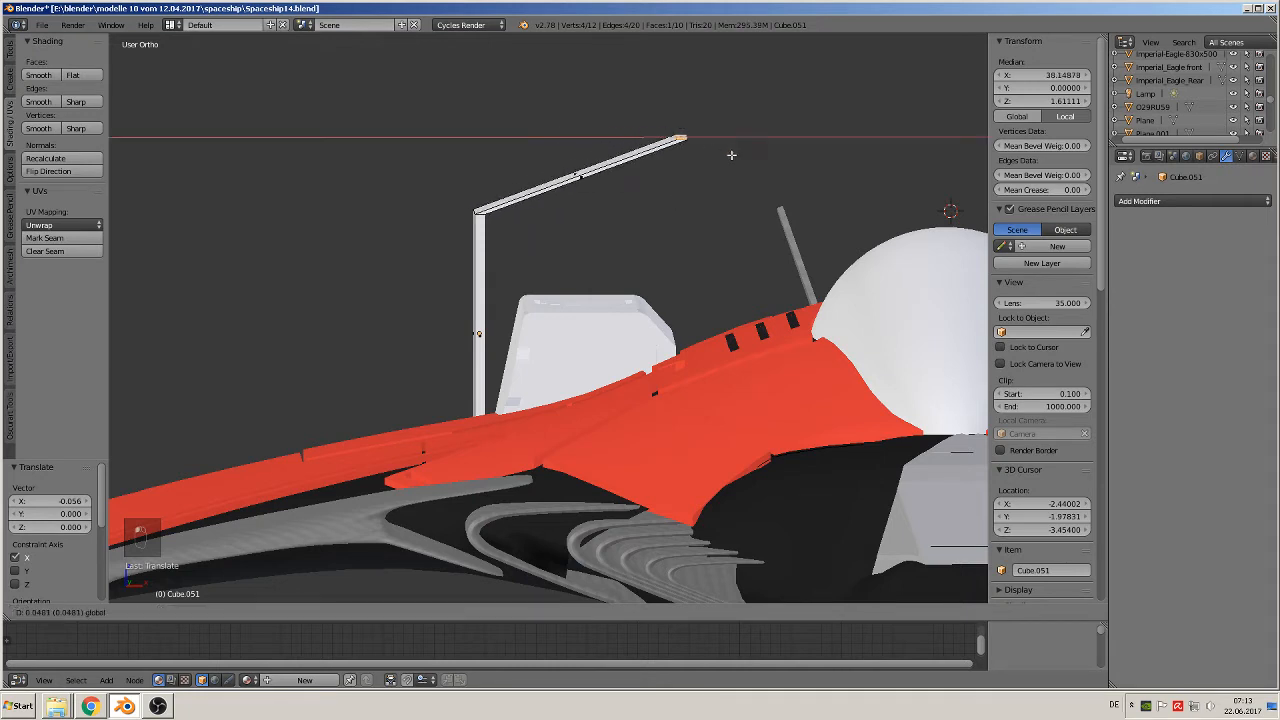
pyautogui.click(626, 196)
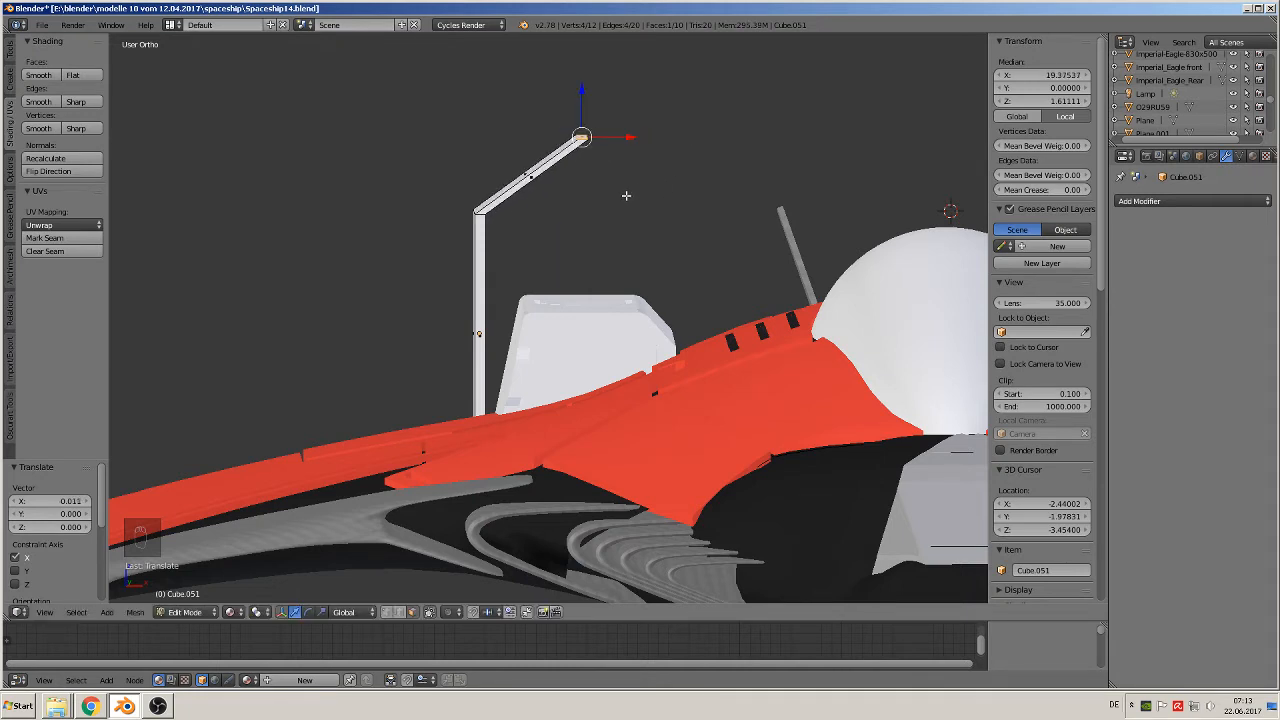
pyautogui.press('r')
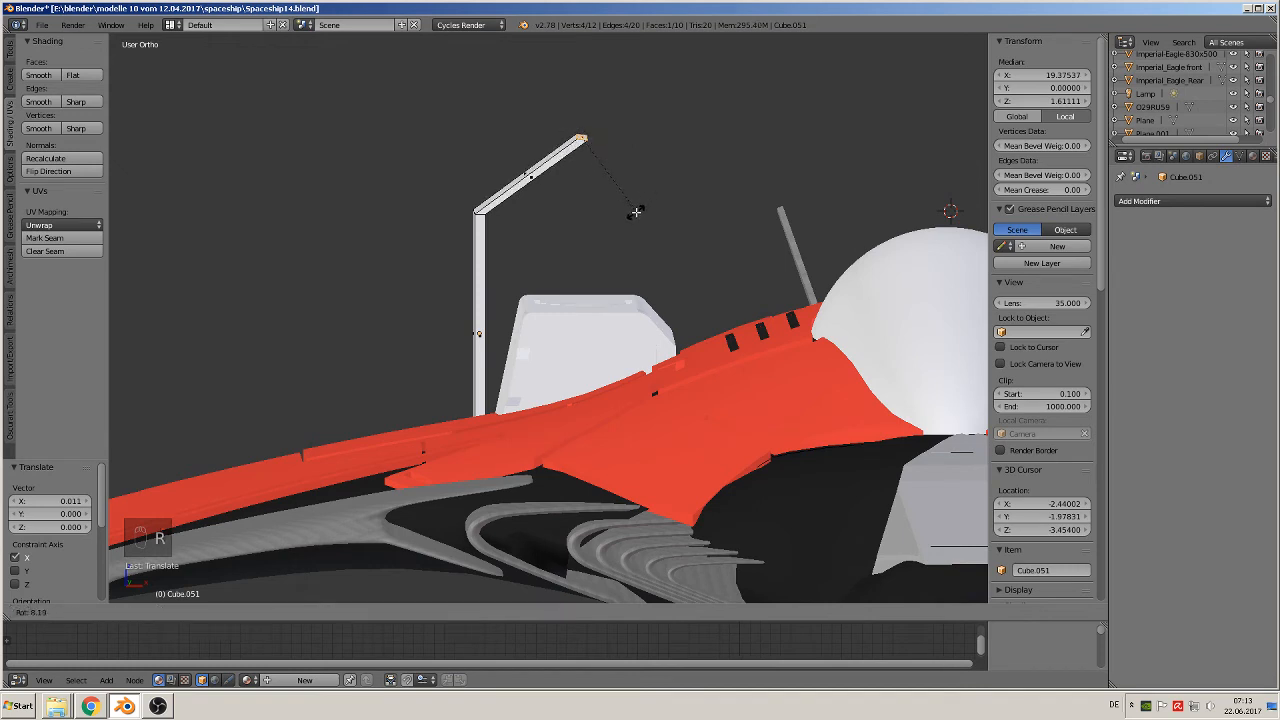
pyautogui.rightClick(647, 210)
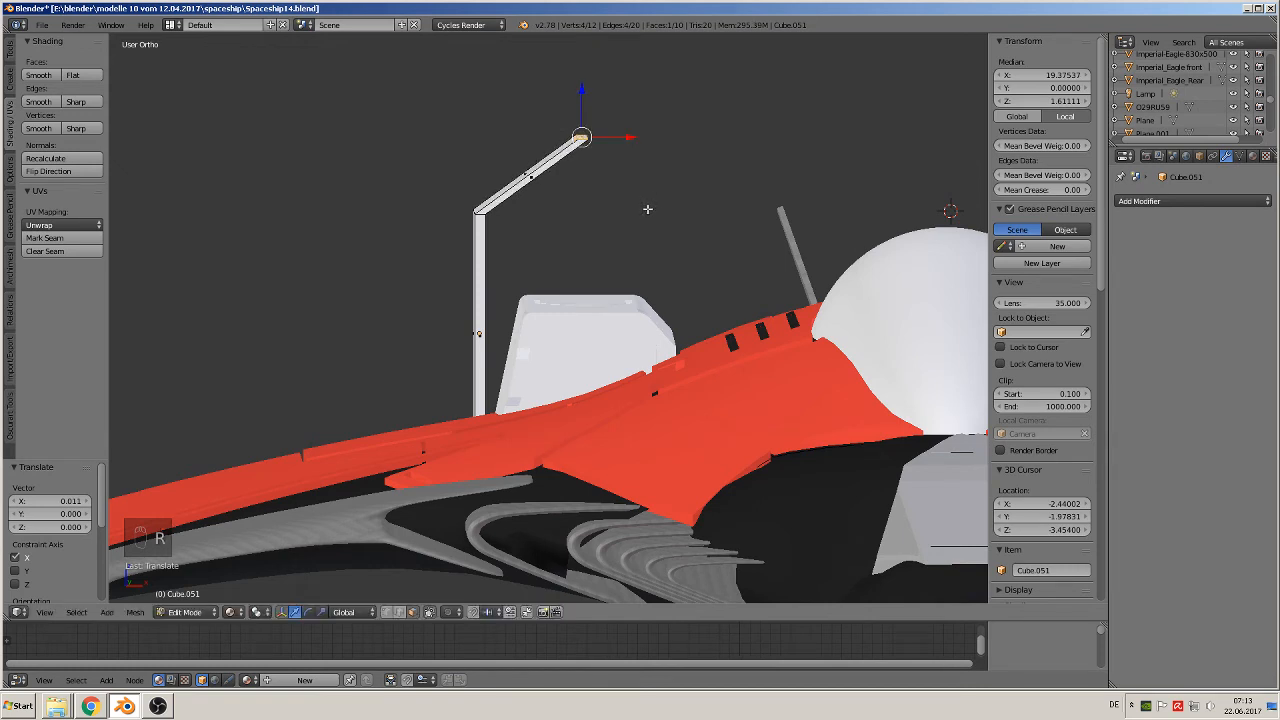
pyautogui.press('e')
pyautogui.rightClick(648, 208)
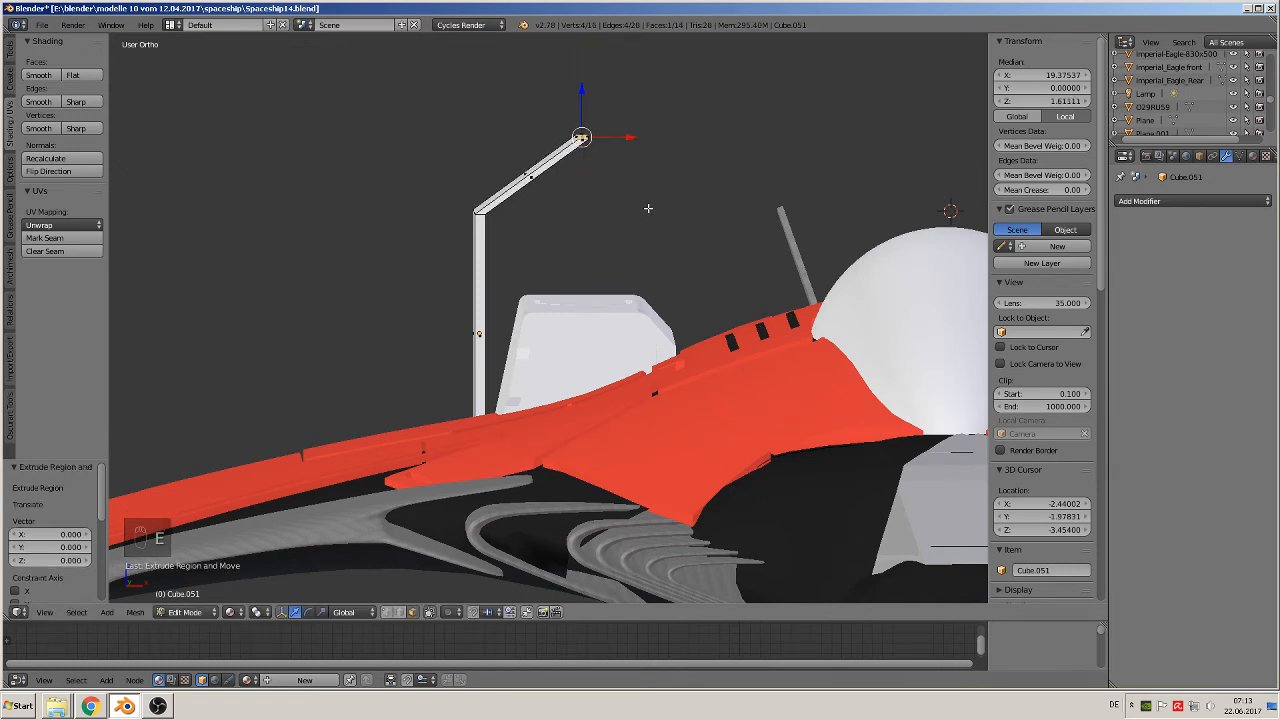
pyautogui.hotkey('ctrl', 'z')
pyautogui.hotkey('ctrl', 'z')
pyautogui.hotkey('ctrl', 'z')
# Rotate the slanted segment's end face about 65.6° and extrude a crossbeam 0.069 inward along X from it
pyautogui.press('r')
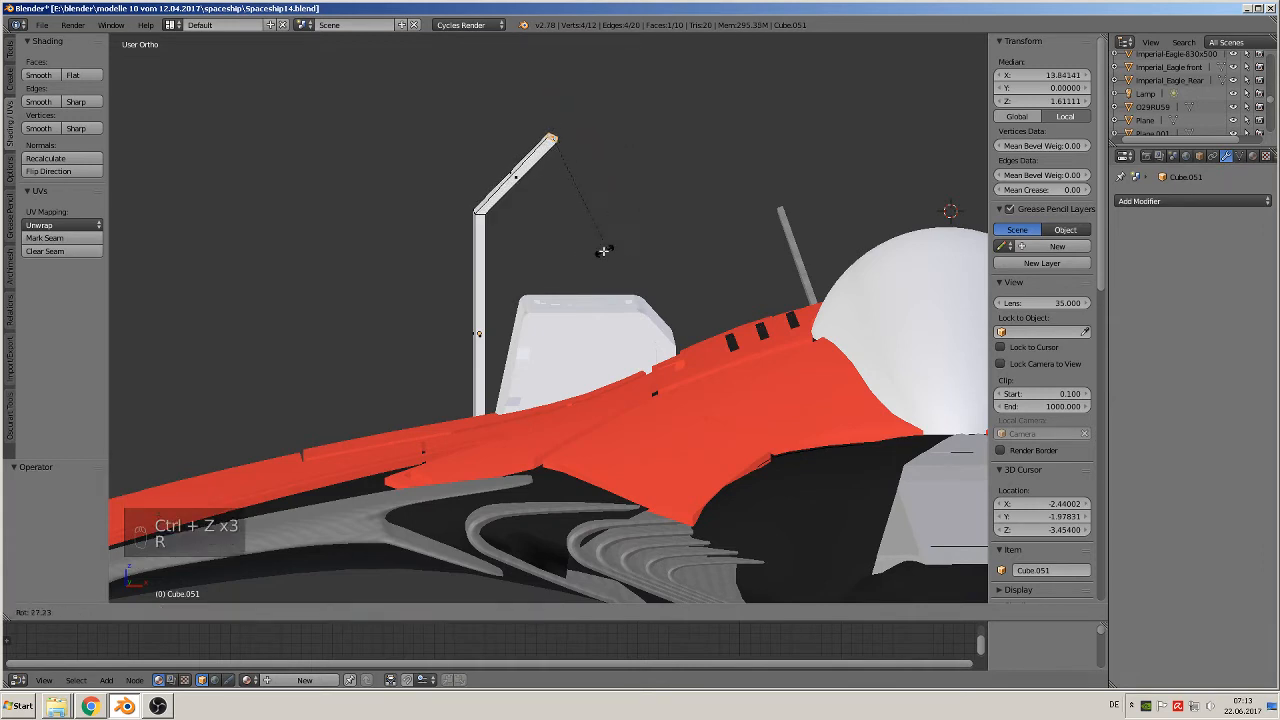
pyautogui.click(532, 231)
pyautogui.press('e')
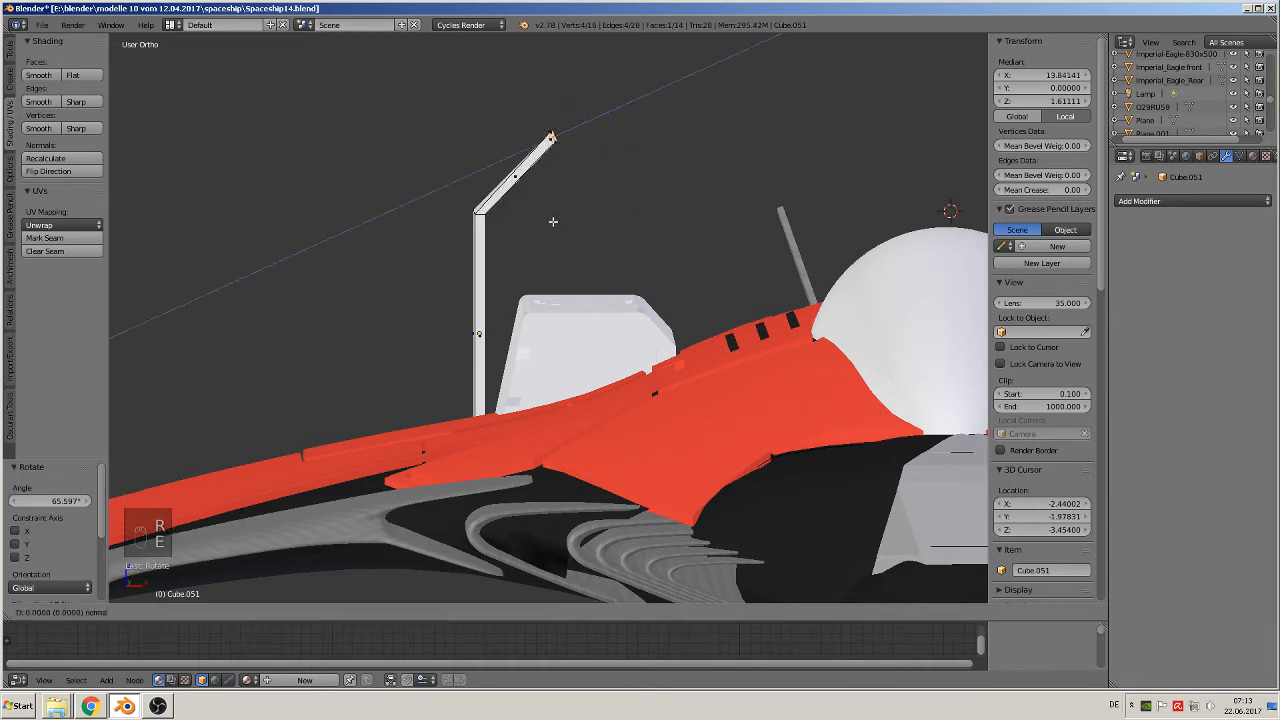
pyautogui.rightClick(553, 219)
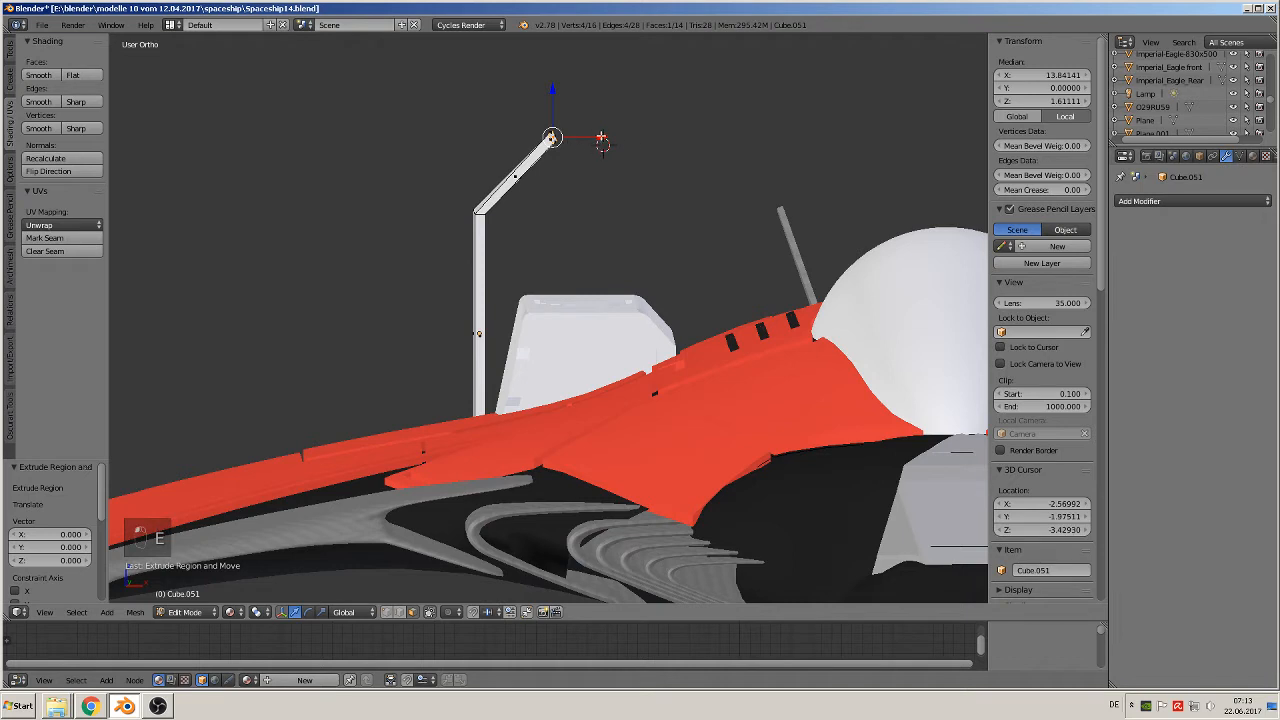
pyautogui.press('g')
pyautogui.press('x')
pyautogui.click(784, 143)
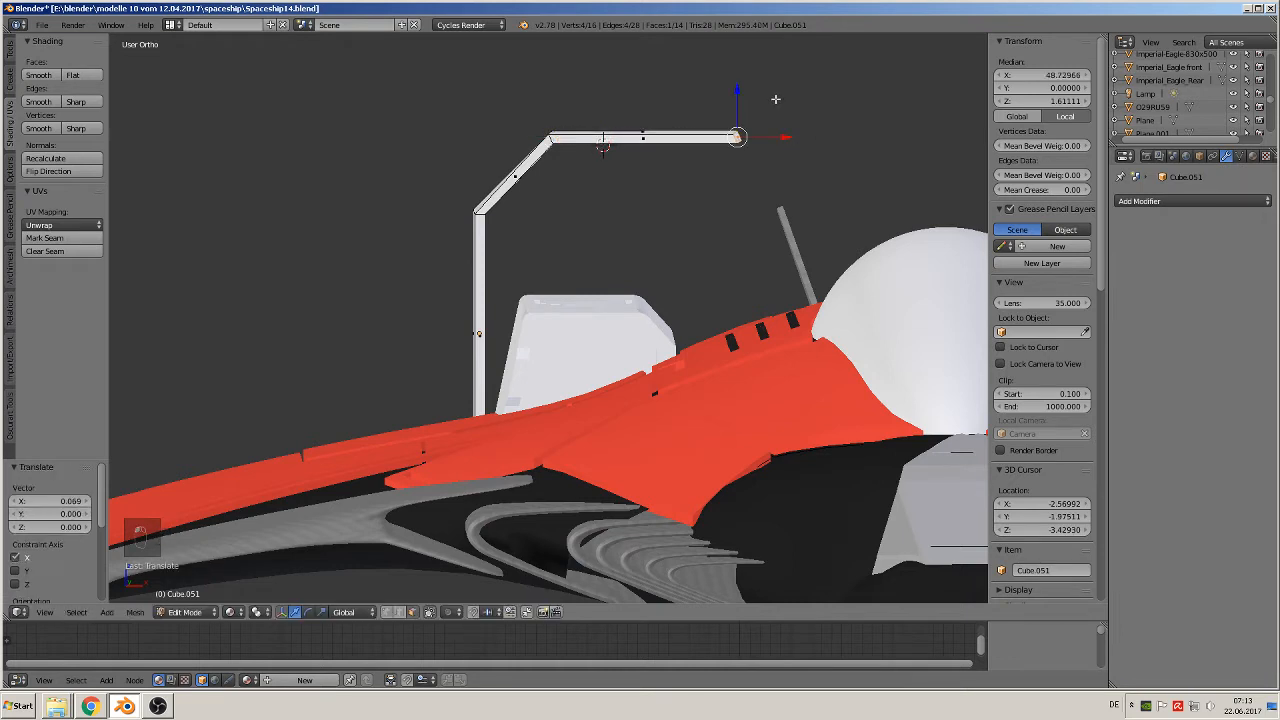
# Add a Subdivision Surface modifier to the bent wing and set its view subdivisions to 2
pyautogui.click(1185, 201)
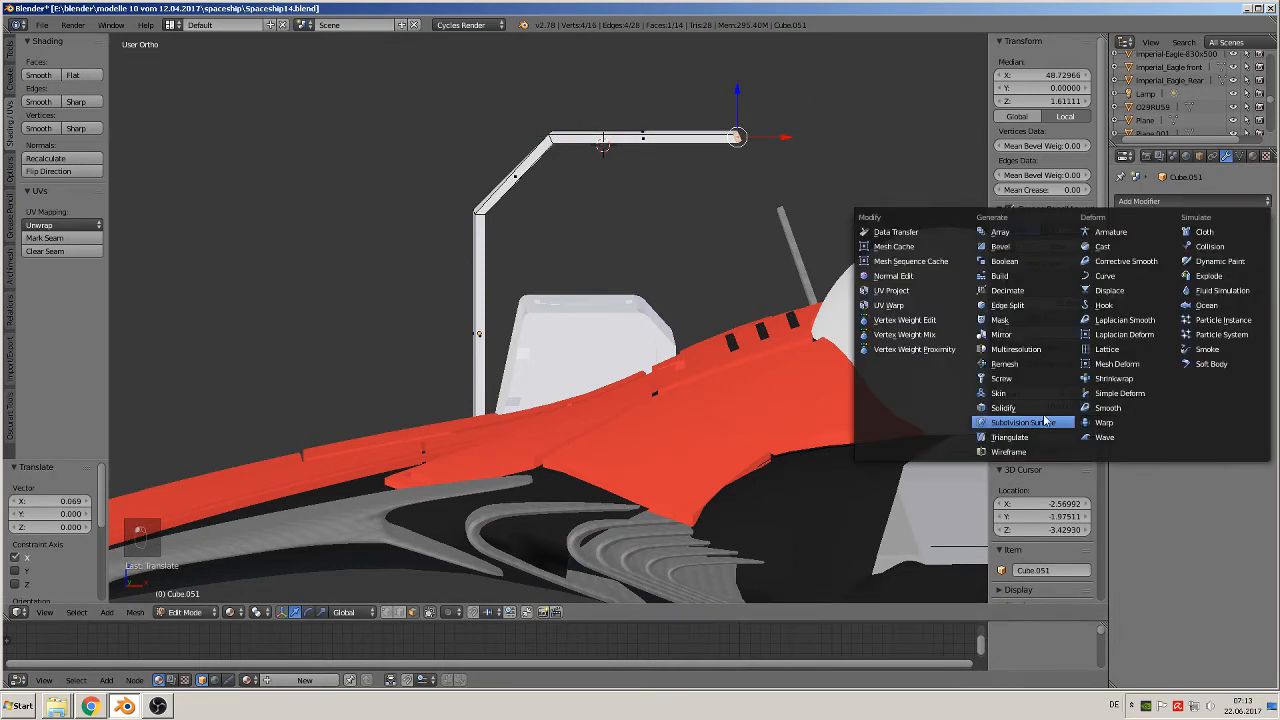
pyautogui.click(1046, 420)
pyautogui.moveTo(885, 378); pyautogui.dragTo(593, 422, button='middle')
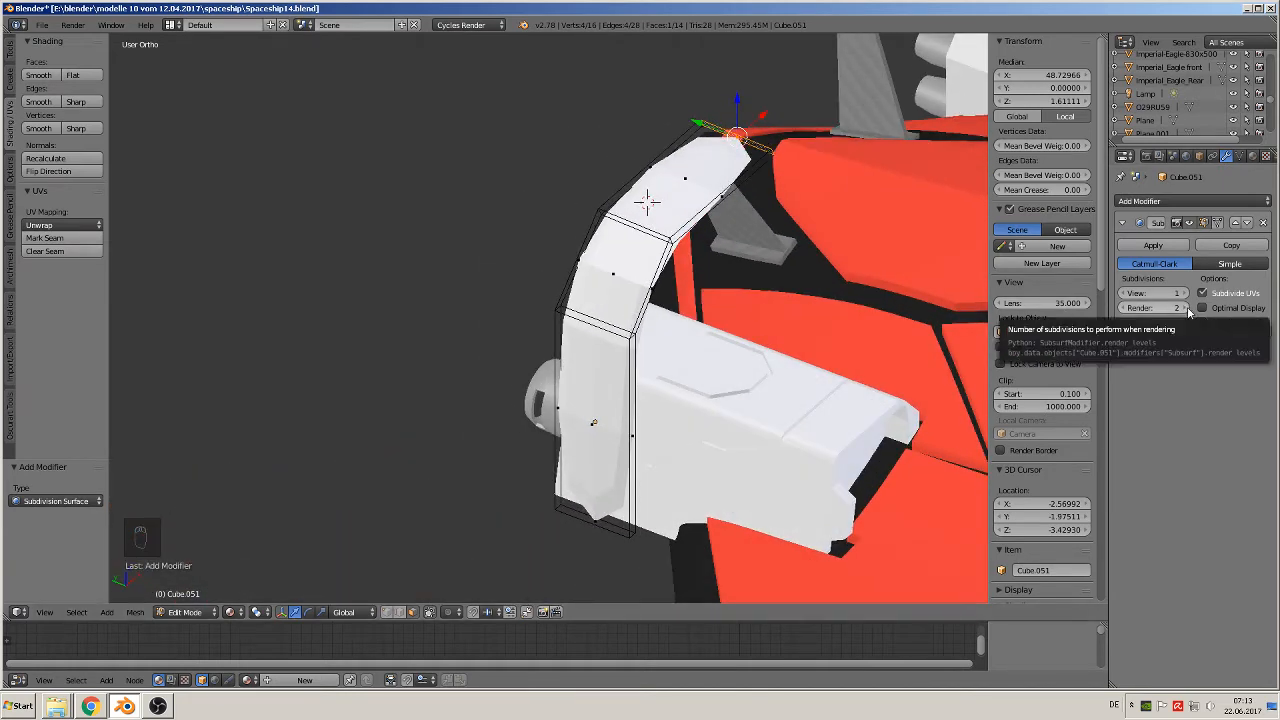
pyautogui.click(1181, 293)
pyautogui.moveTo(765, 277); pyautogui.dragTo(676, 259, button='middle')
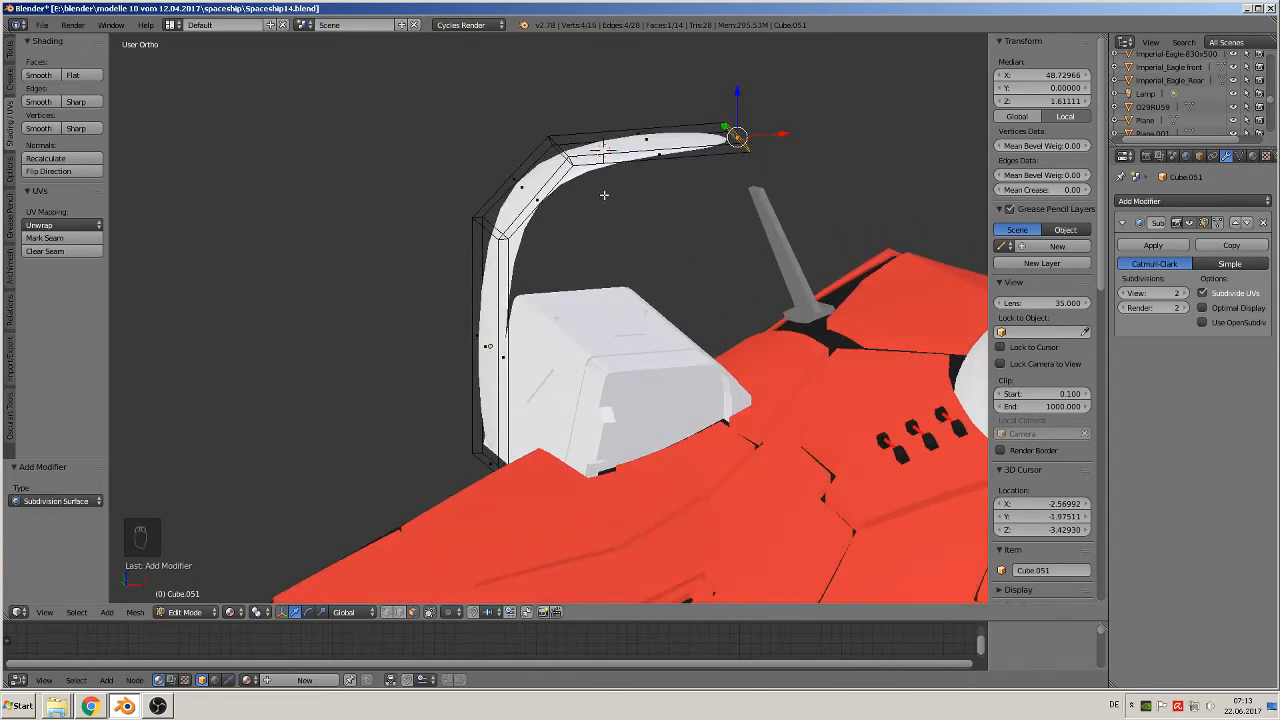
pyautogui.moveTo(603, 150); pyautogui.dragTo(590, 186, button='middle')
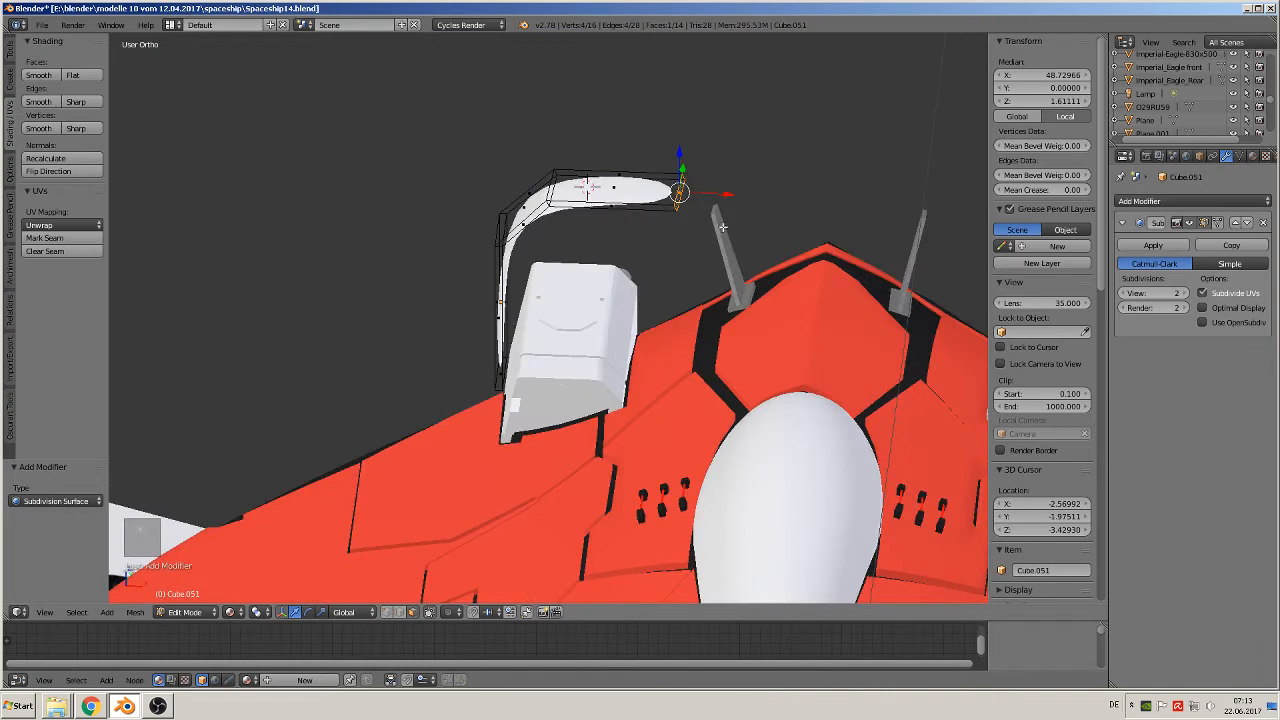
# Lengthen the crossbeam by moving its end face about 0.077 along X to the hull's centre
pyautogui.moveTo(722, 227); pyautogui.dragTo(703, 223, button='middle')
pyautogui.press('g')
pyautogui.press('x')
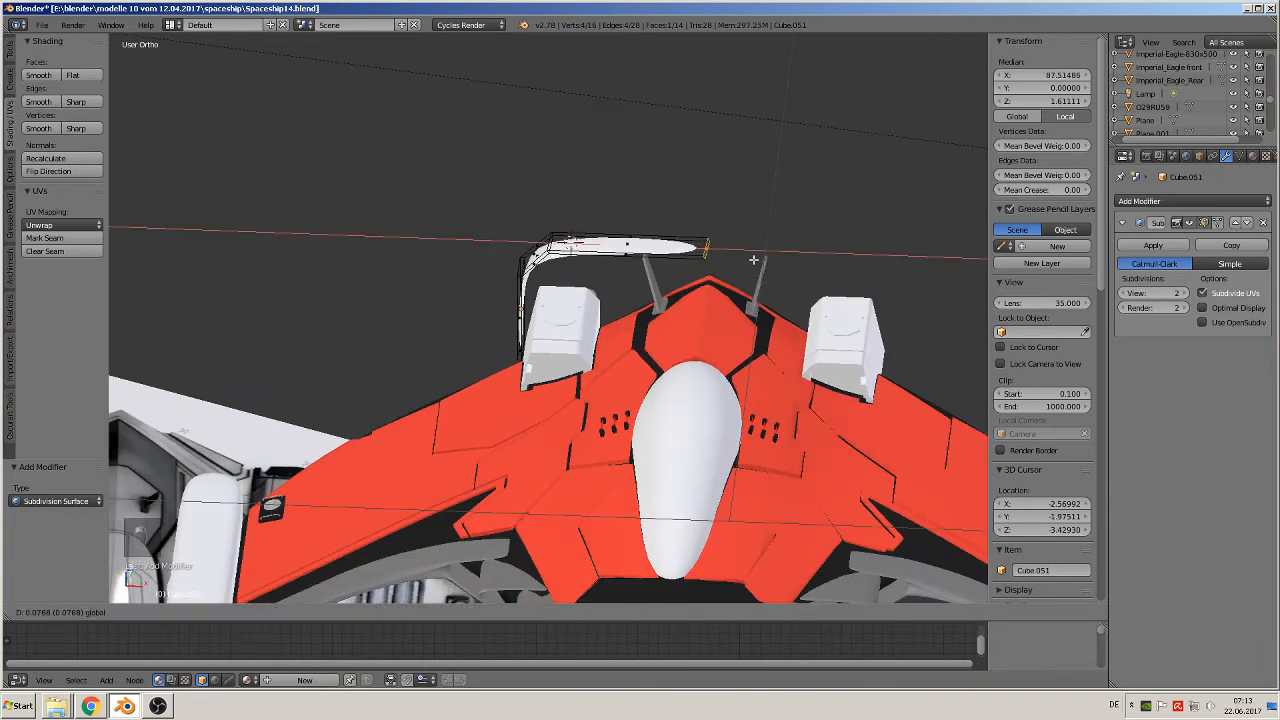
pyautogui.click(753, 260)
# Duplicate the whole half-wing mesh and place the copy 0.247 along X toward the opposite engine pod
pyautogui.moveTo(753, 260); pyautogui.dragTo(680, 275, button='middle')
pyautogui.press('a')
pyautogui.press('a')
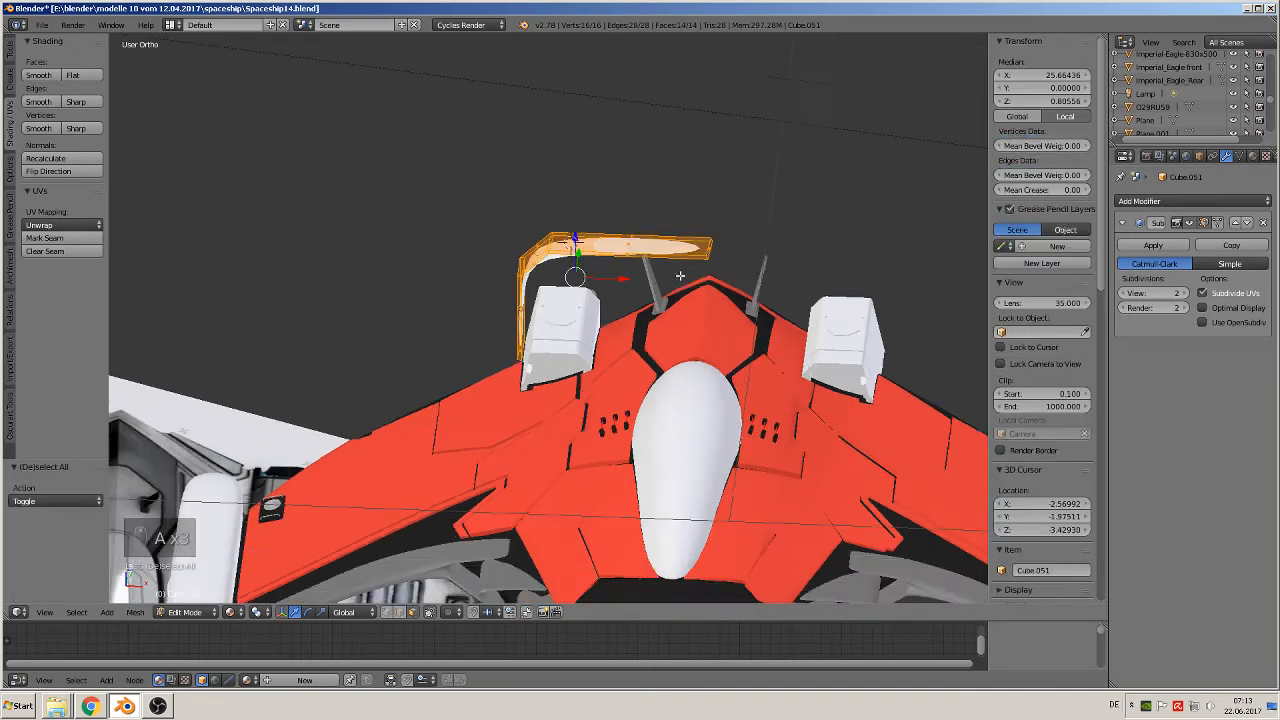
pyautogui.hotkey('shift', 'd')
pyautogui.press('x')
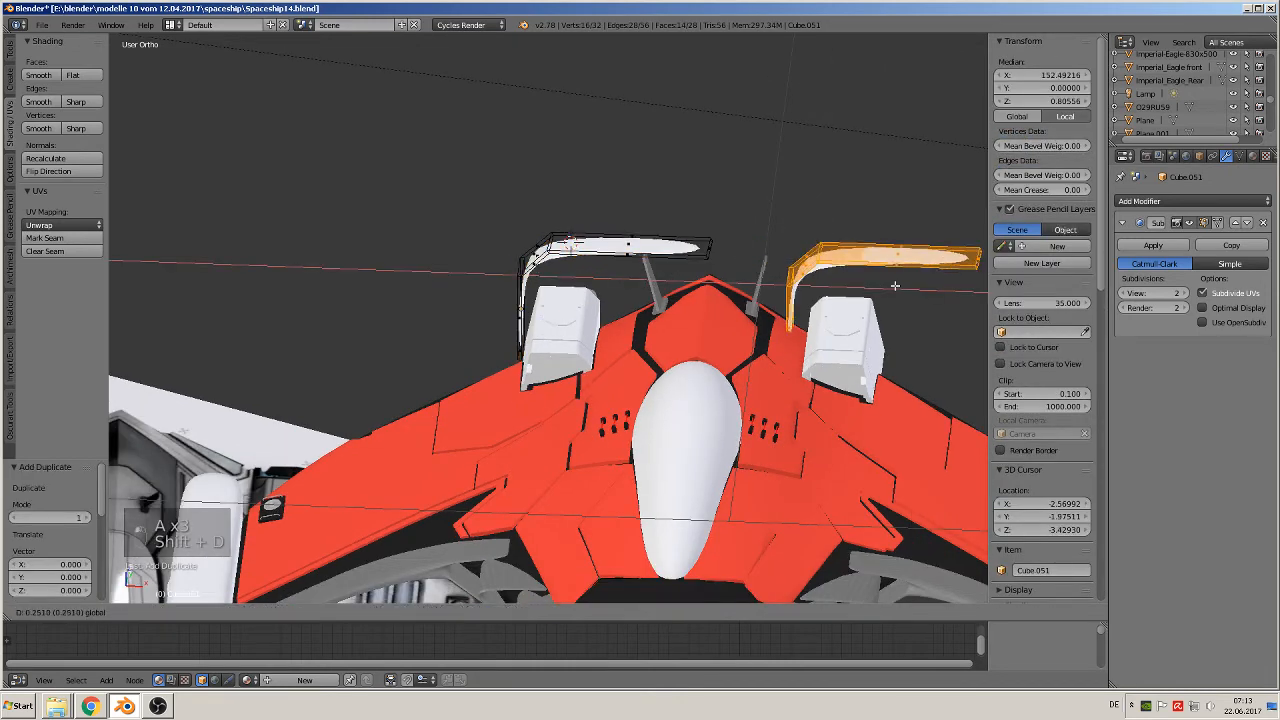
pyautogui.click(866, 308)
pyautogui.press('r')
pyautogui.press('z')
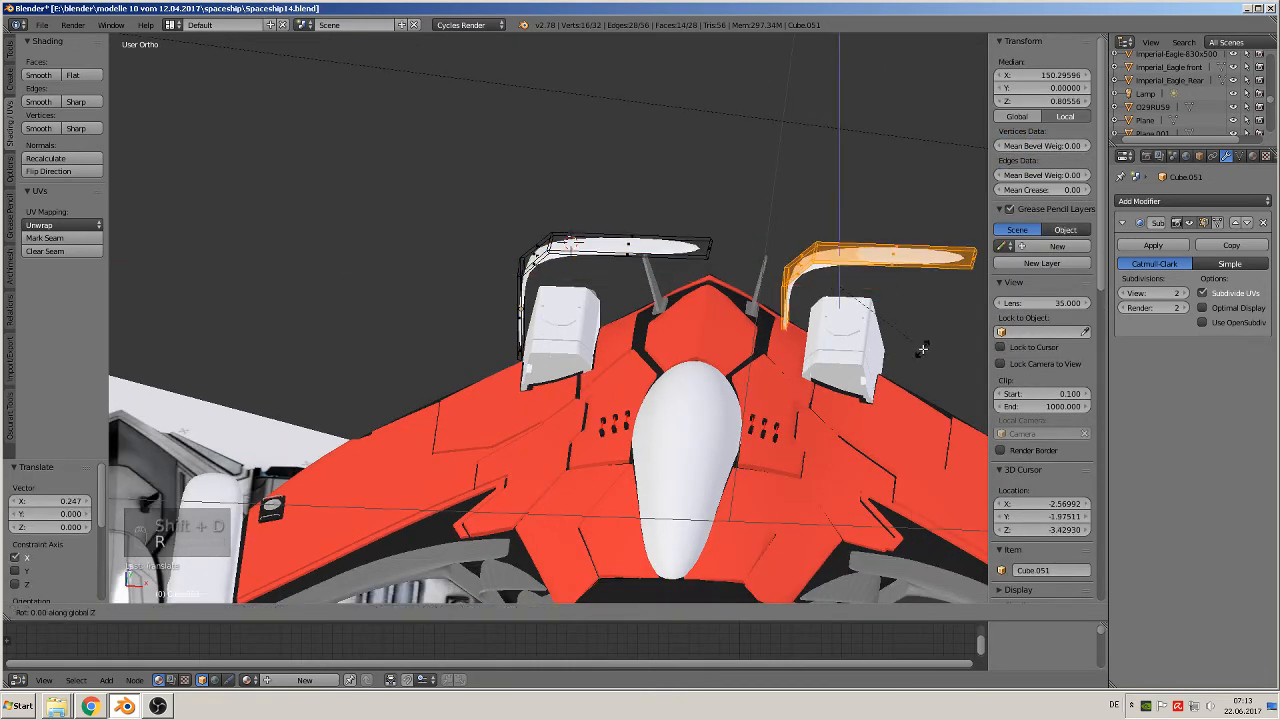
pyautogui.press('Escape')
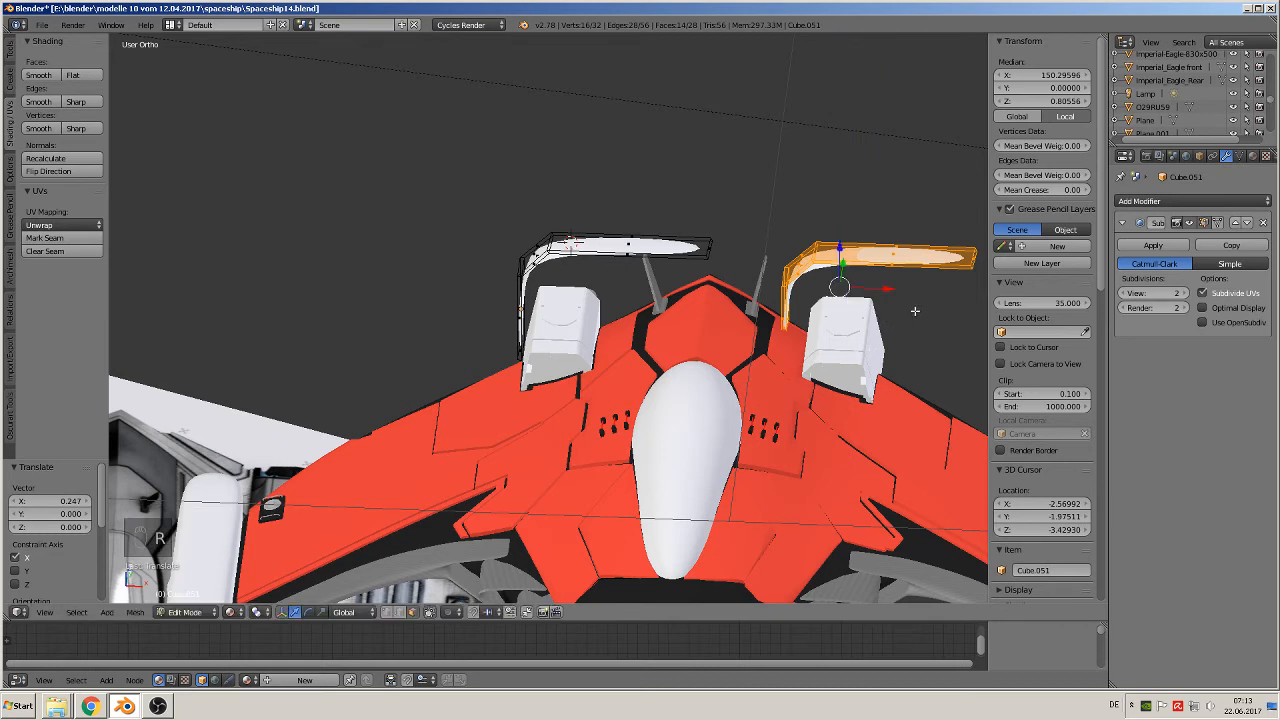
# Rotate the duplicated half-wing 180° about Z and shift it 0.006 along X so its end faces the original's end
pyautogui.write('rz')
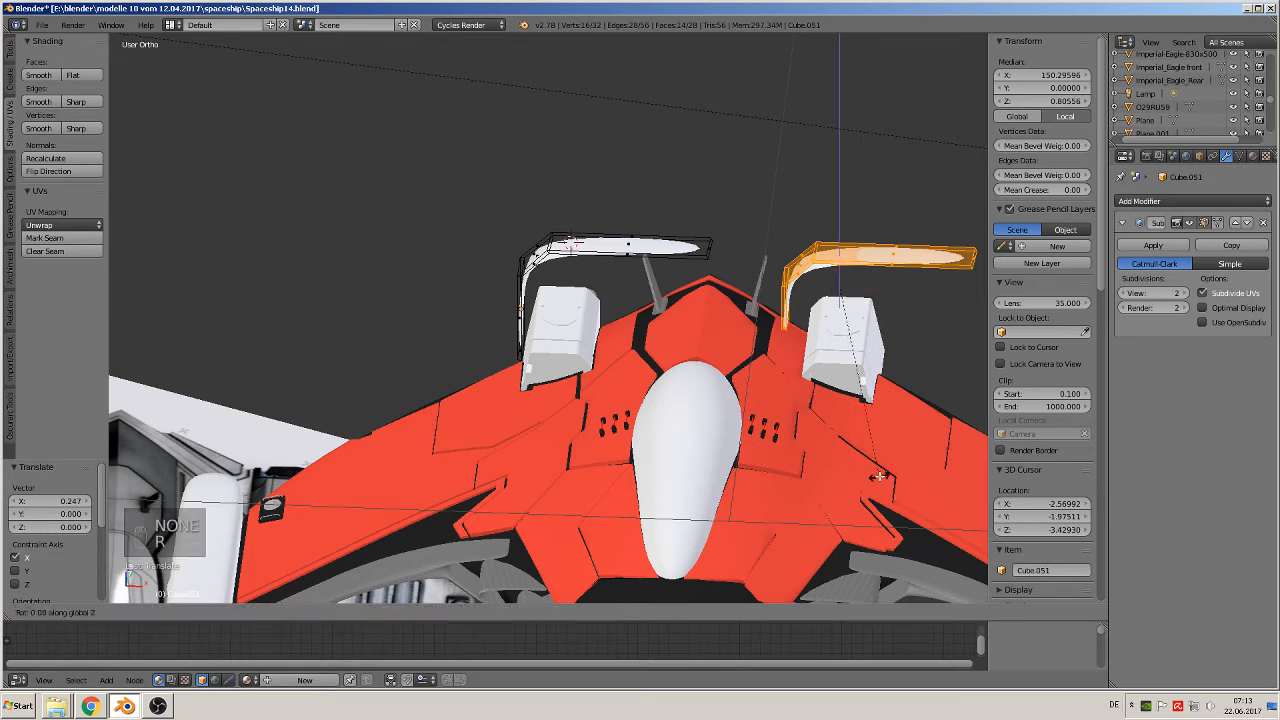
pyautogui.write('180')
pyautogui.press('Return')
pyautogui.scroll(3, 864, 178)
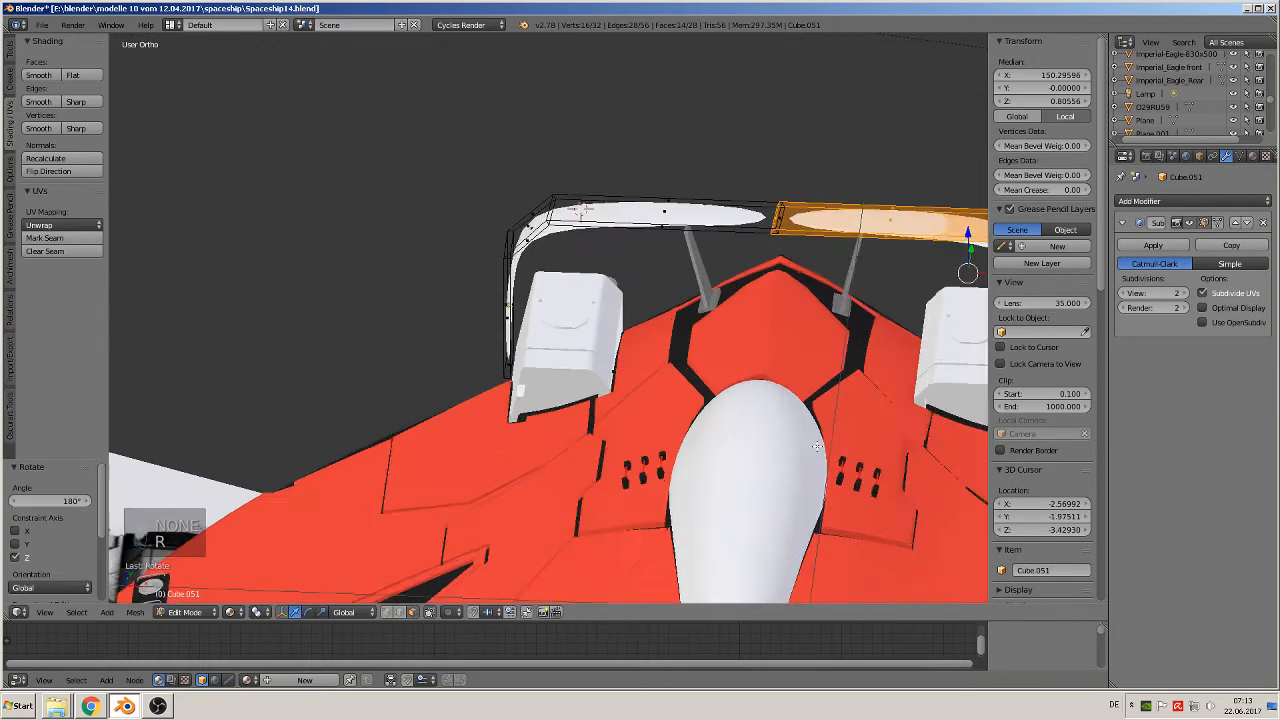
pyautogui.scroll(2, 516, 244)
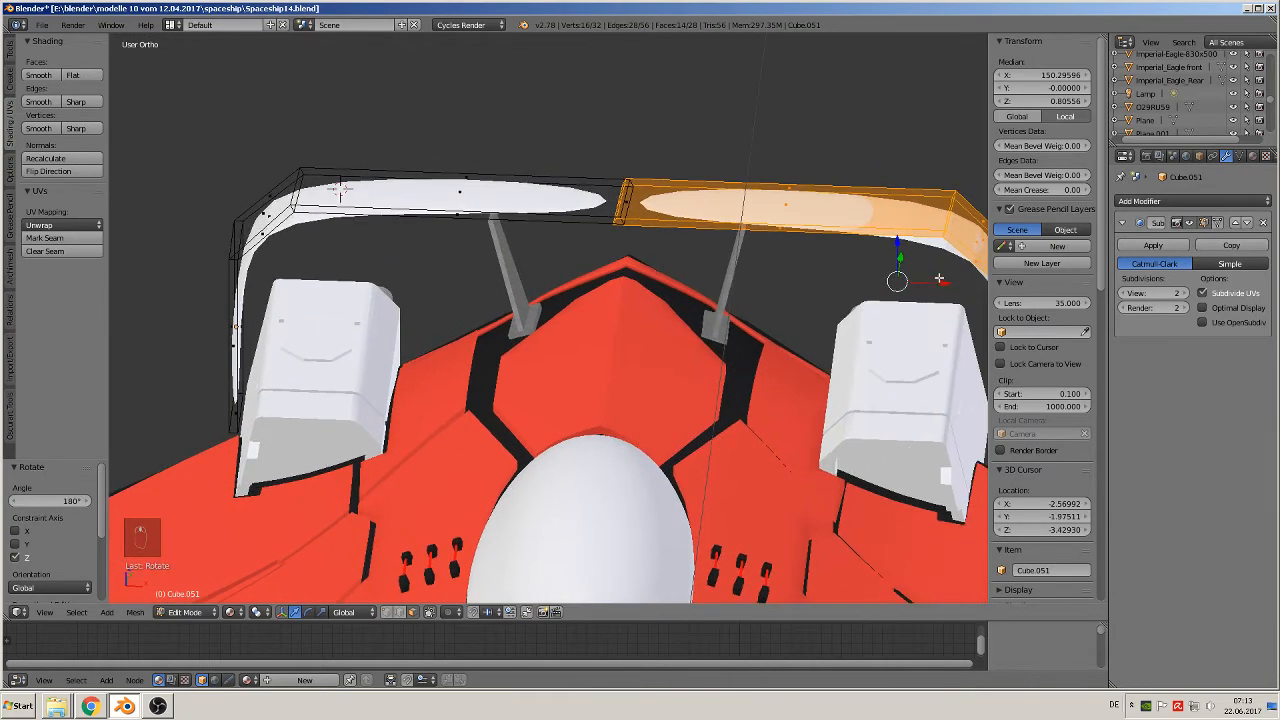
pyautogui.moveTo(939, 278); pyautogui.dragTo(960, 279)
pyautogui.scroll(3, 569, 380)
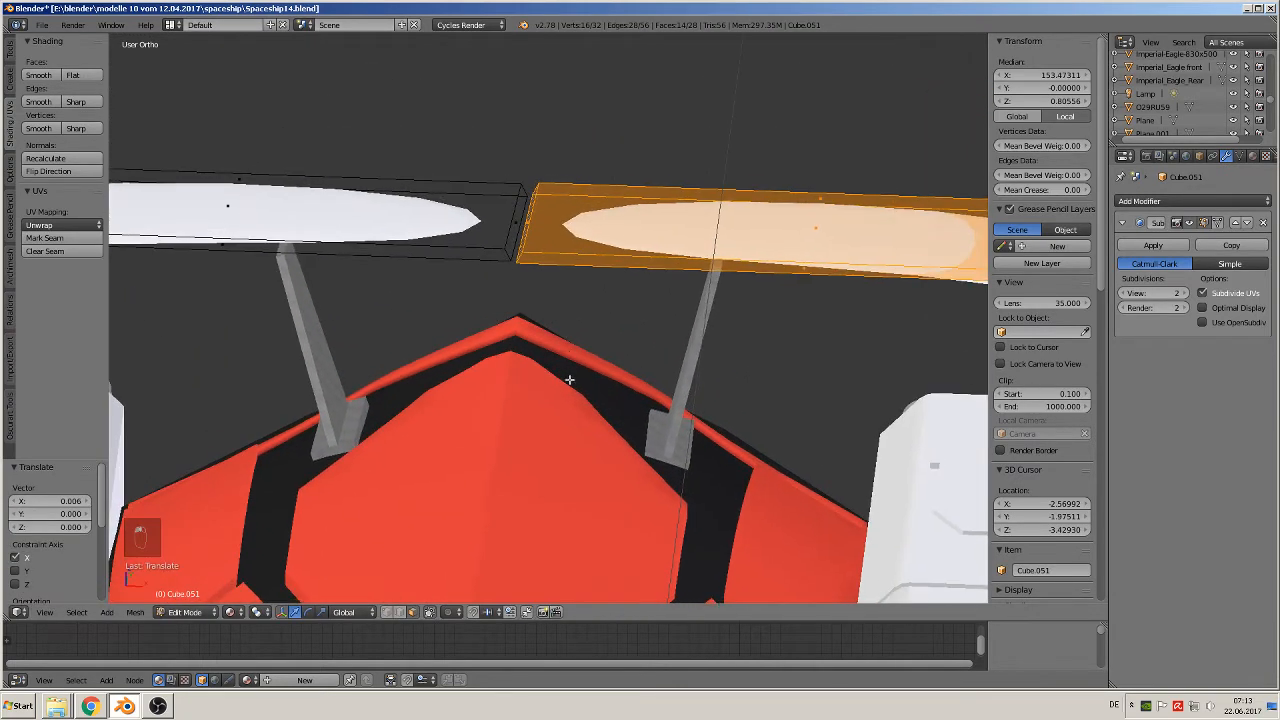
# Merge the first pair of facing corner vertices where the two crossbeam halves meet, using At Center
pyautogui.moveTo(569, 380); pyautogui.dragTo(584, 415, button='middle')
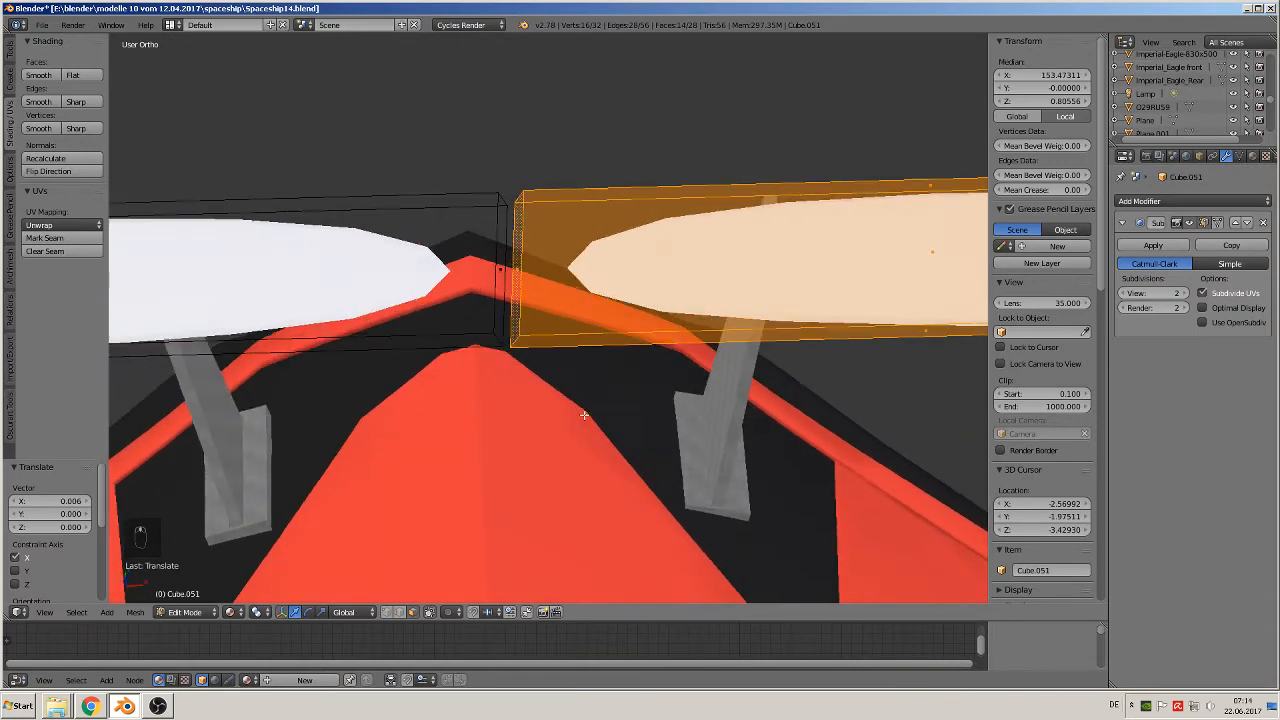
pyautogui.rightClick(514, 203)
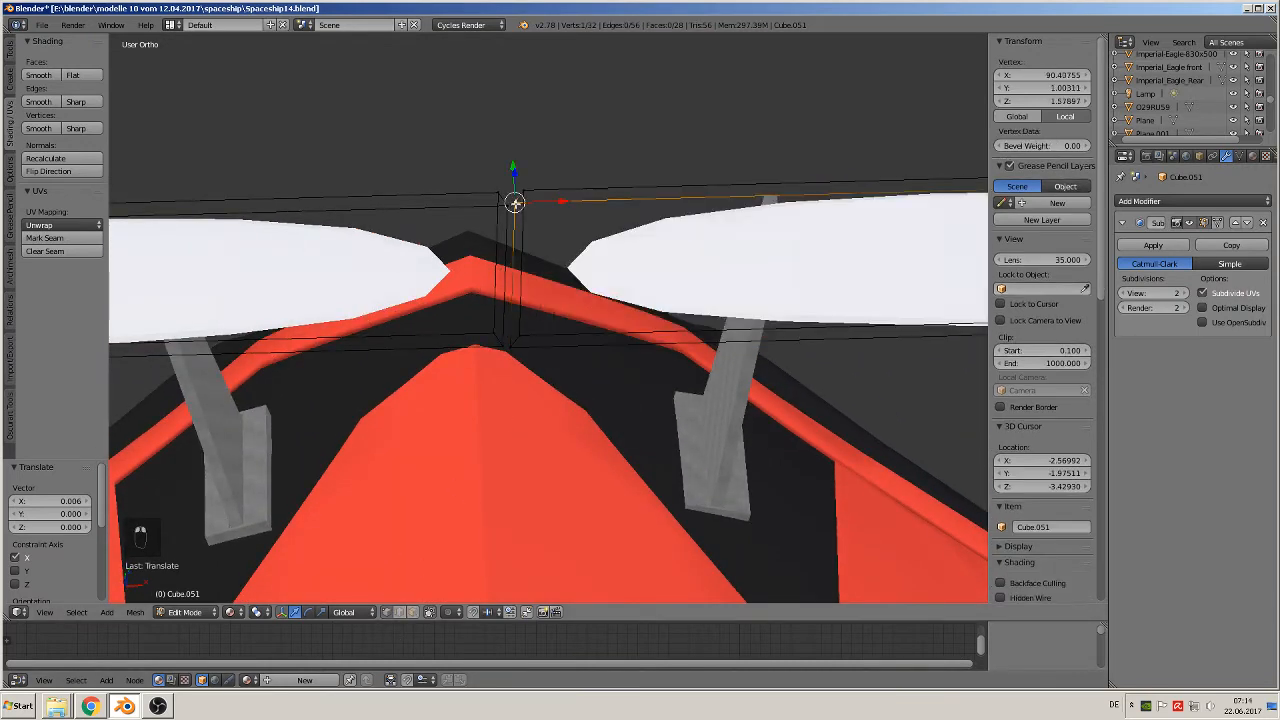
pyautogui.keyDown('shift'); pyautogui.rightClick(510, 205); pyautogui.keyUp('shift')
pyautogui.moveTo(475, 310); pyautogui.dragTo(469, 249, button='middle')
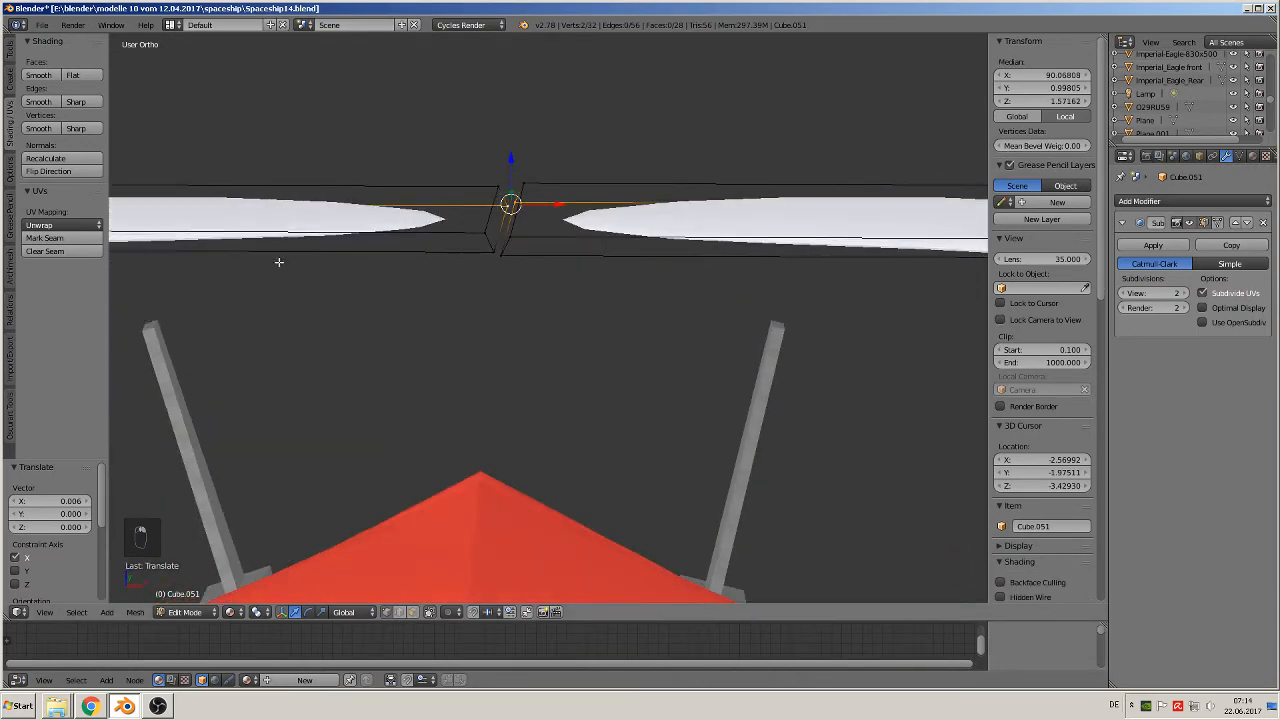
pyautogui.click(8, 52)
pyautogui.click(52, 442)
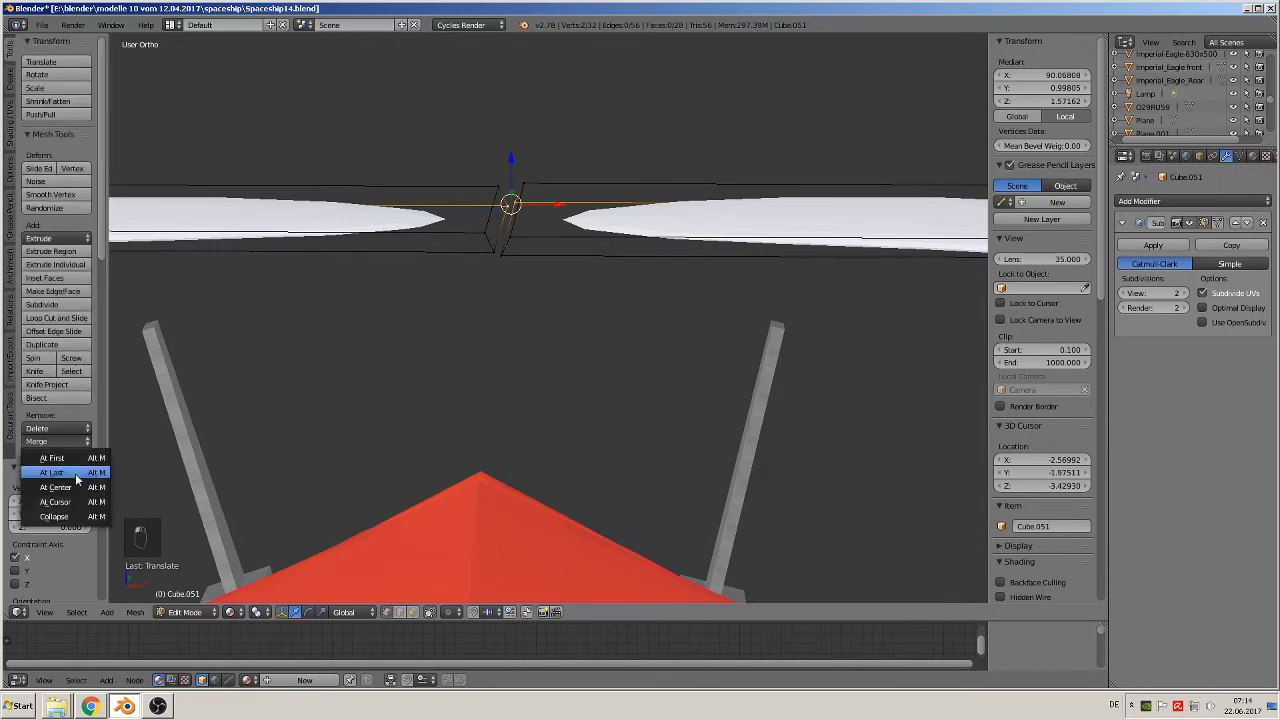
pyautogui.click(60, 487)
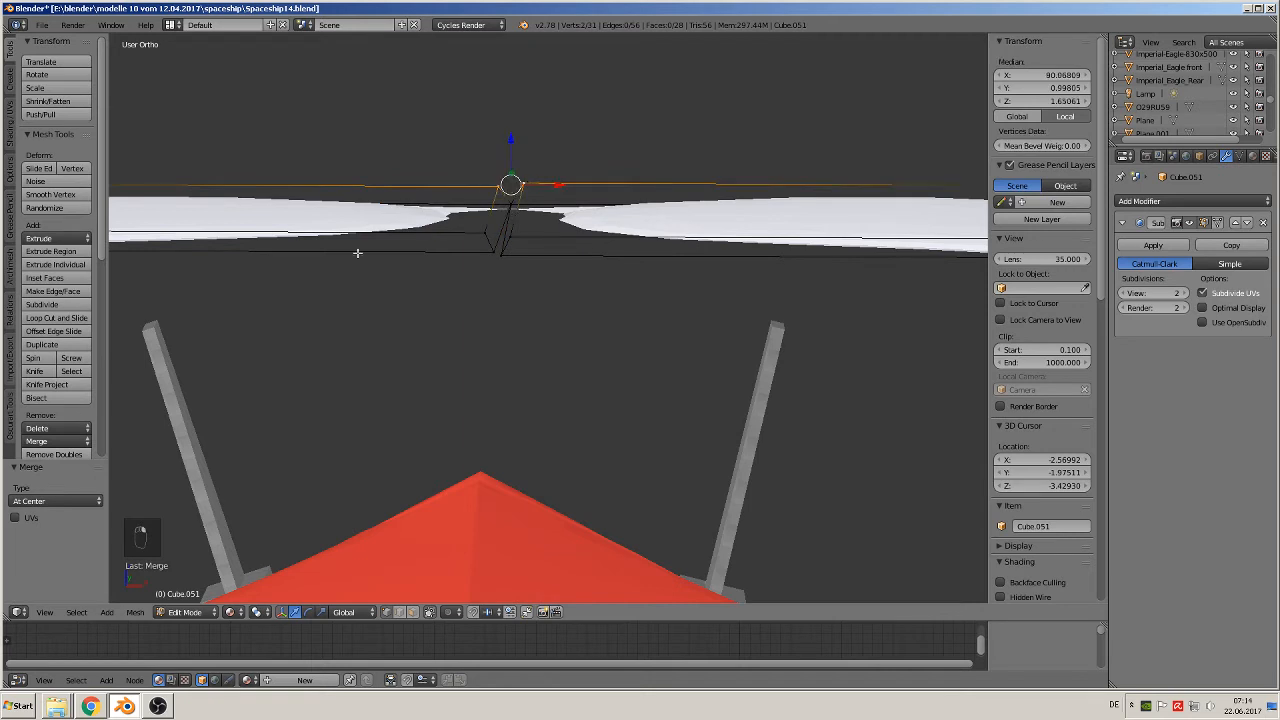
# Merge the remaining three facing vertex pairs At Center to join both crossbeam halves into one continuous wing
pyautogui.click(62, 441)
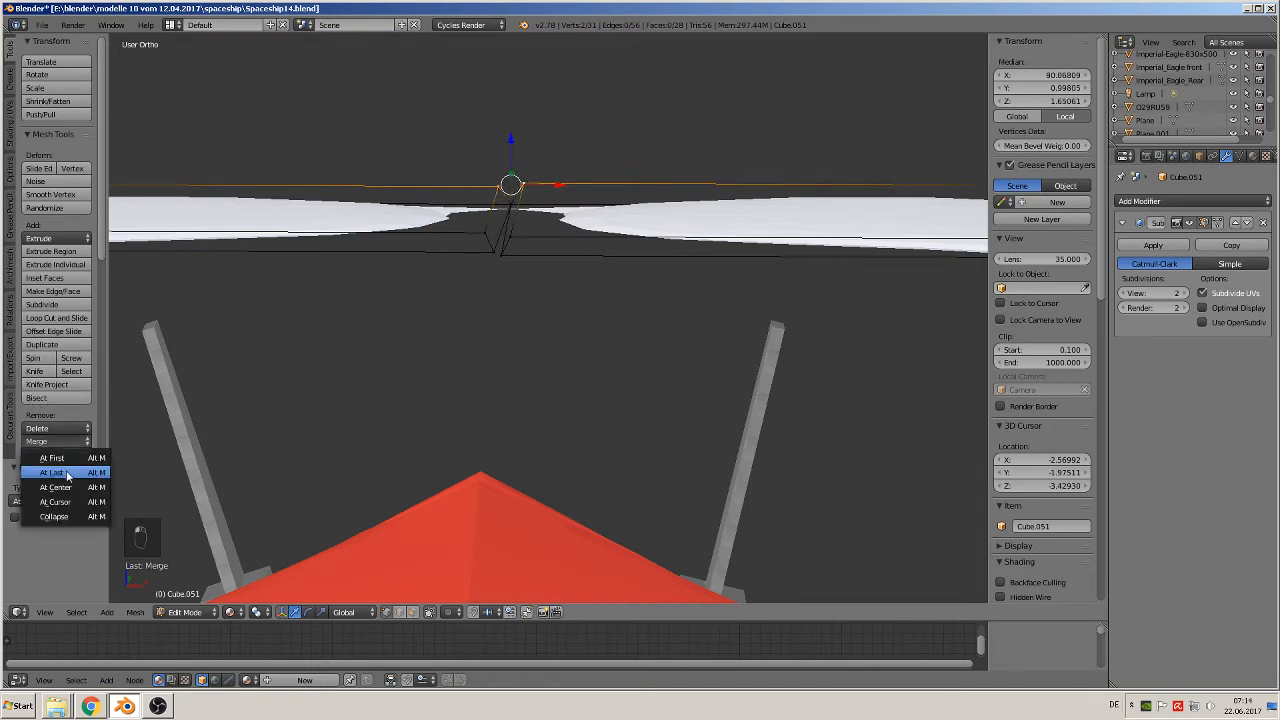
pyautogui.click(55, 487)
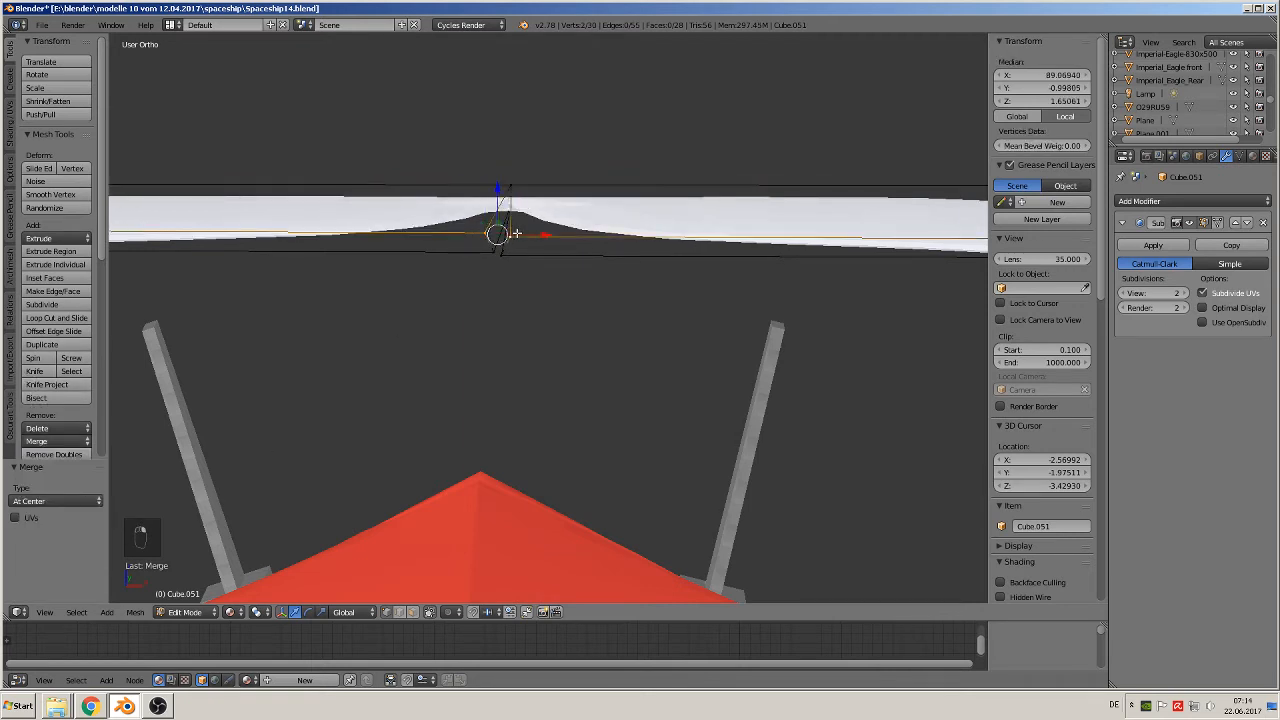
pyautogui.click(62, 441)
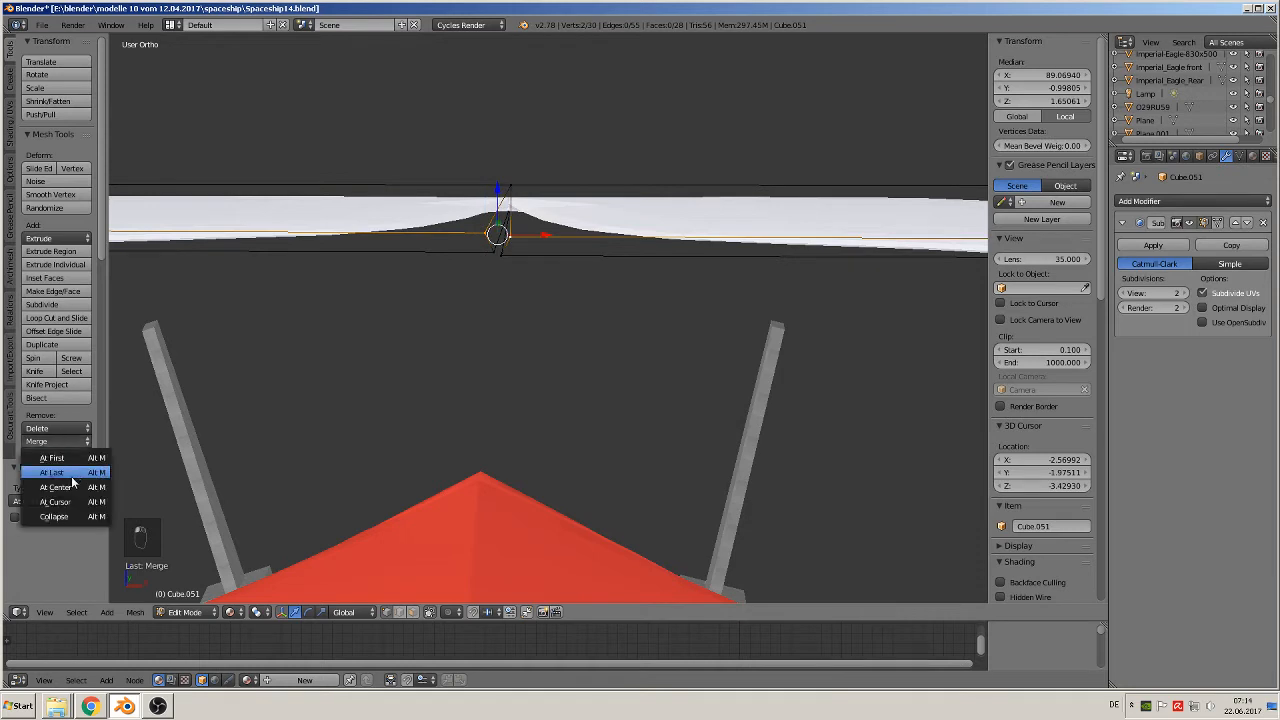
pyautogui.click(58, 487)
pyautogui.keyDown('shift'); pyautogui.rightClick(468, 256); pyautogui.keyUp('shift')
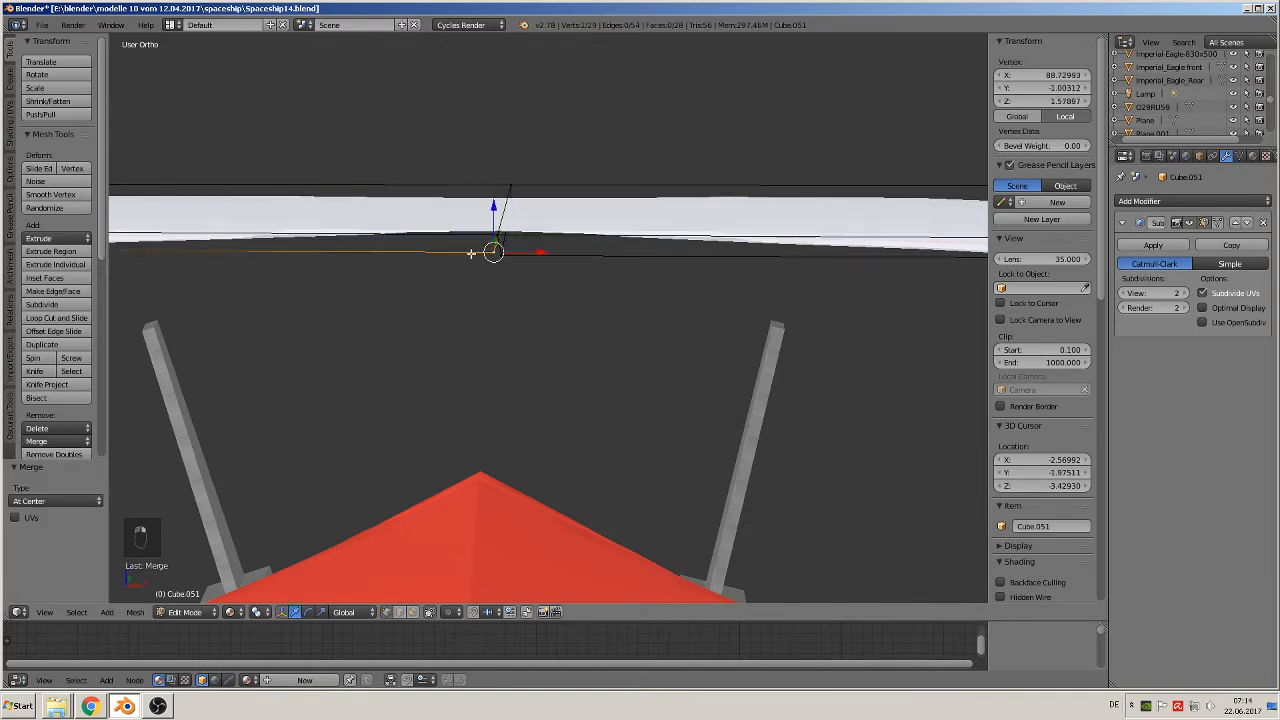
pyautogui.click(53, 443)
pyautogui.click(72, 486)
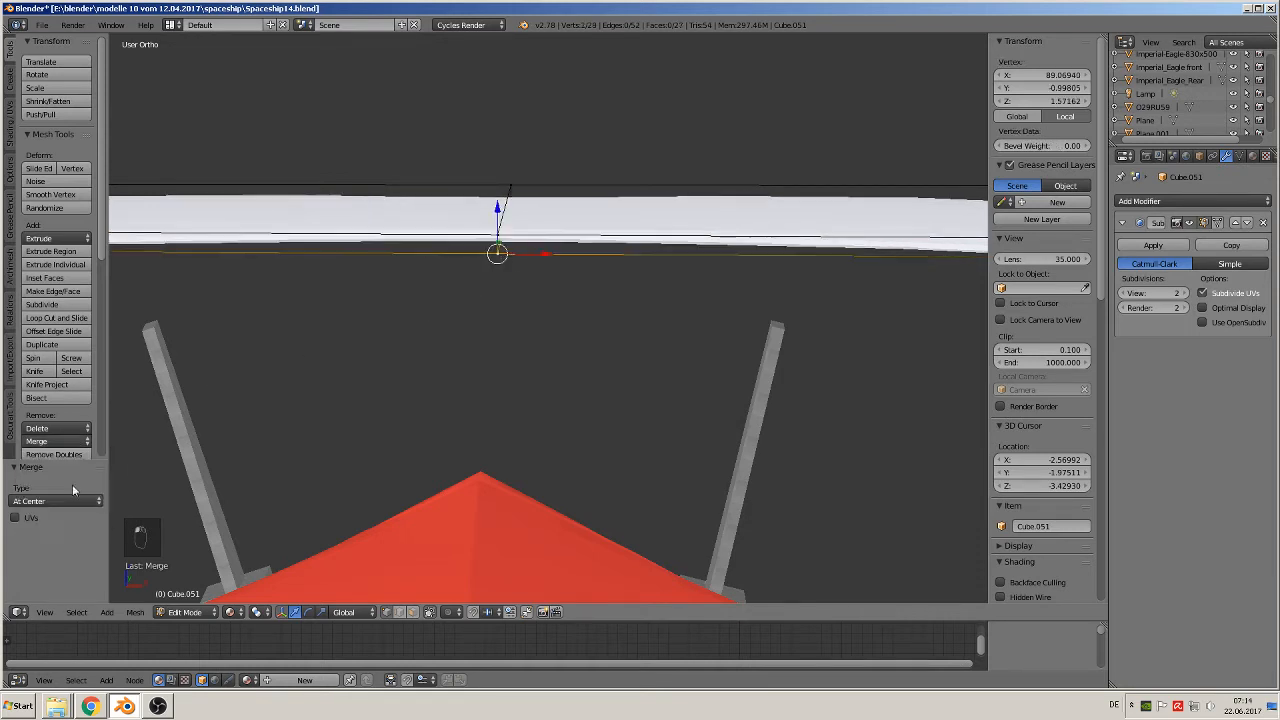
pyautogui.moveTo(430, 360); pyautogui.dragTo(588, 378, button='middle')
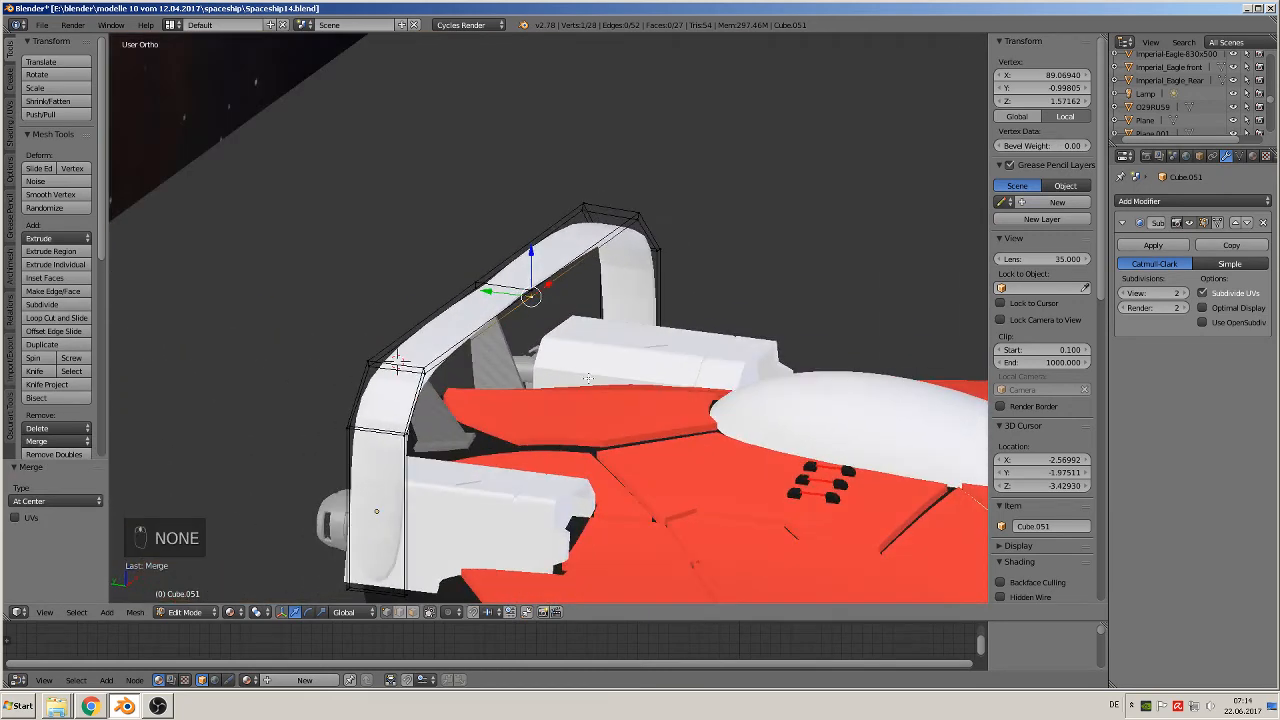
# Add an edge loop to each of the two wing legs and slide it down close to the leg's lower end
pyautogui.moveTo(426, 371); pyautogui.dragTo(380, 439, button='middle')
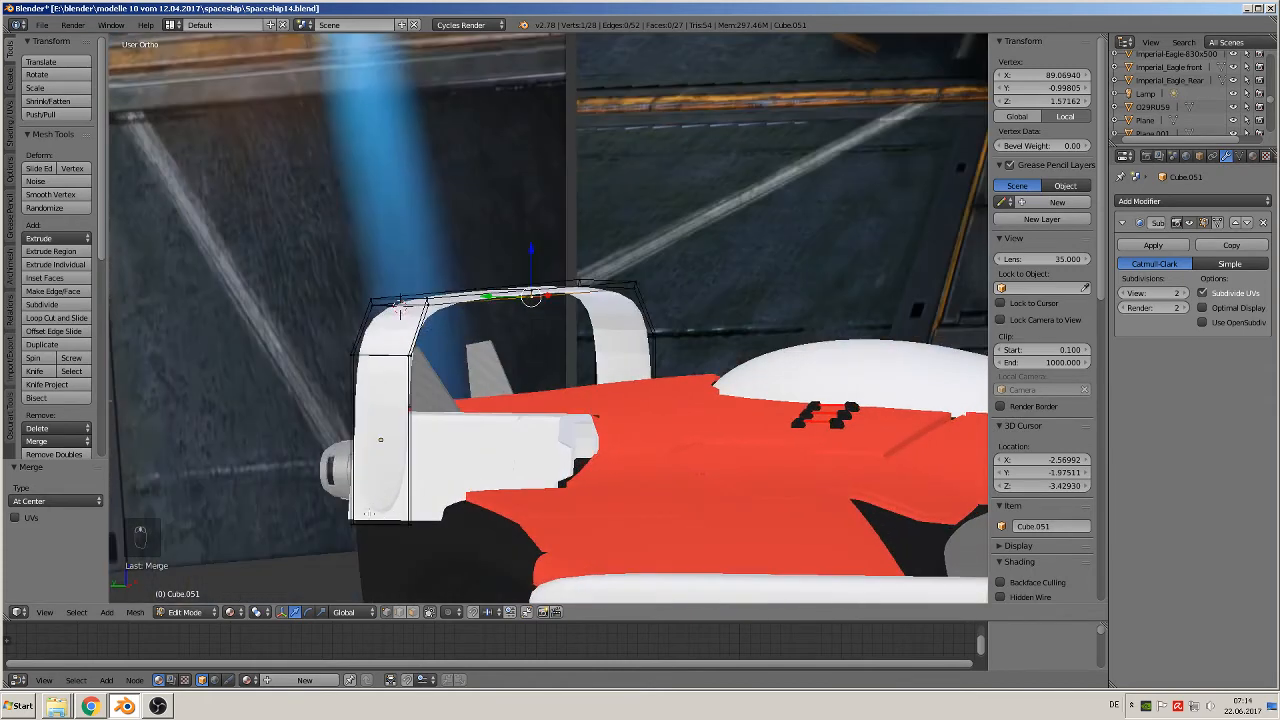
pyautogui.hotkey('ctrl', 'r')
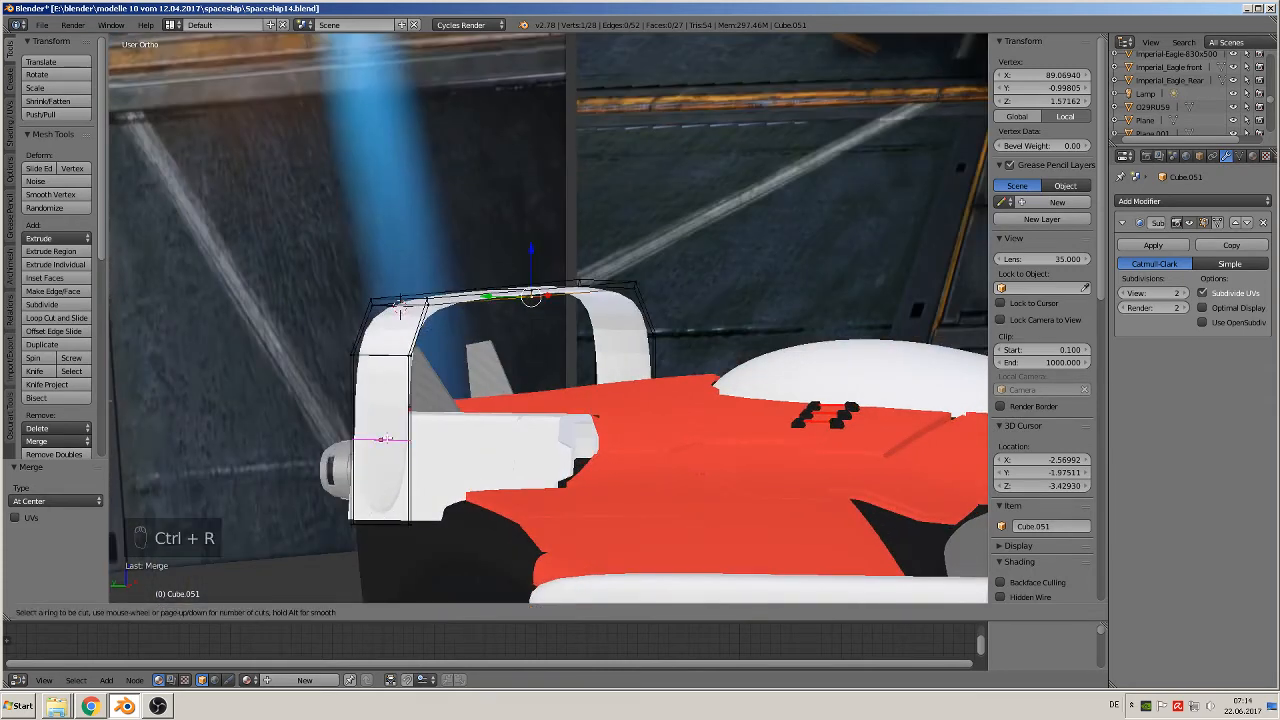
pyautogui.click(381, 440)
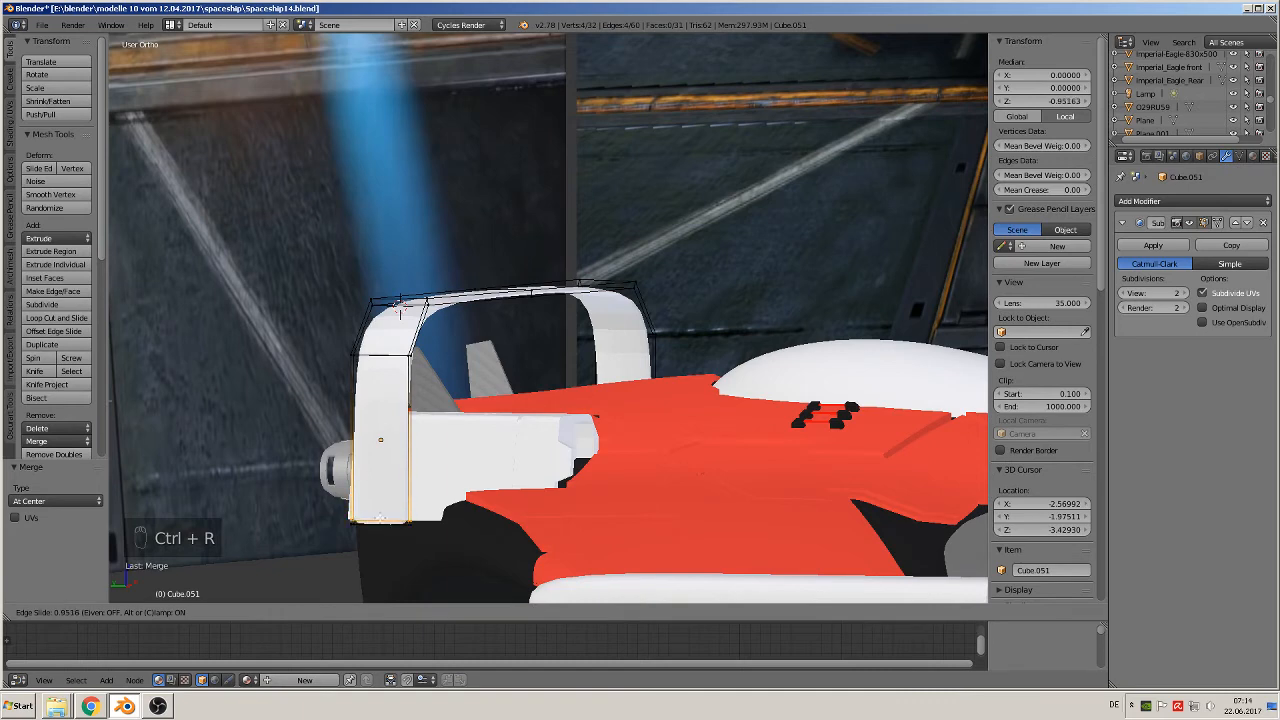
pyautogui.click(380, 440)
pyautogui.moveTo(380, 440); pyautogui.dragTo(359, 440, button='middle')
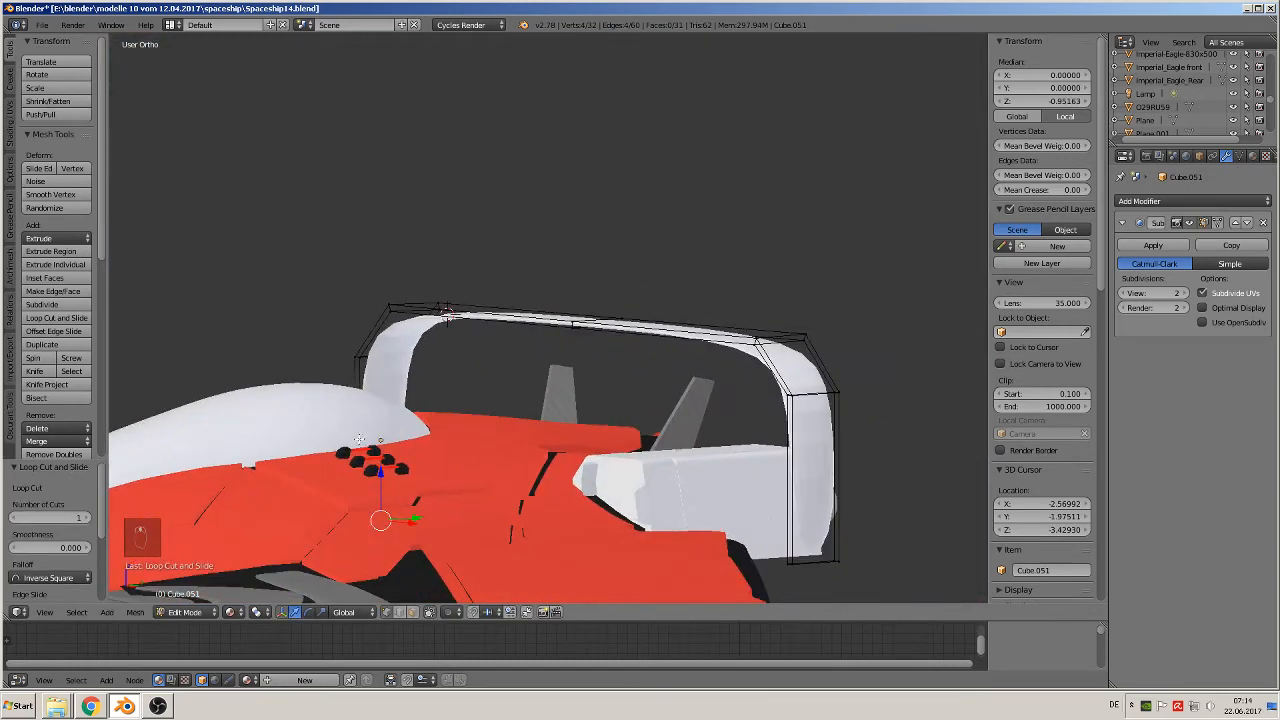
pyautogui.hotkey('ctrl', 'r')
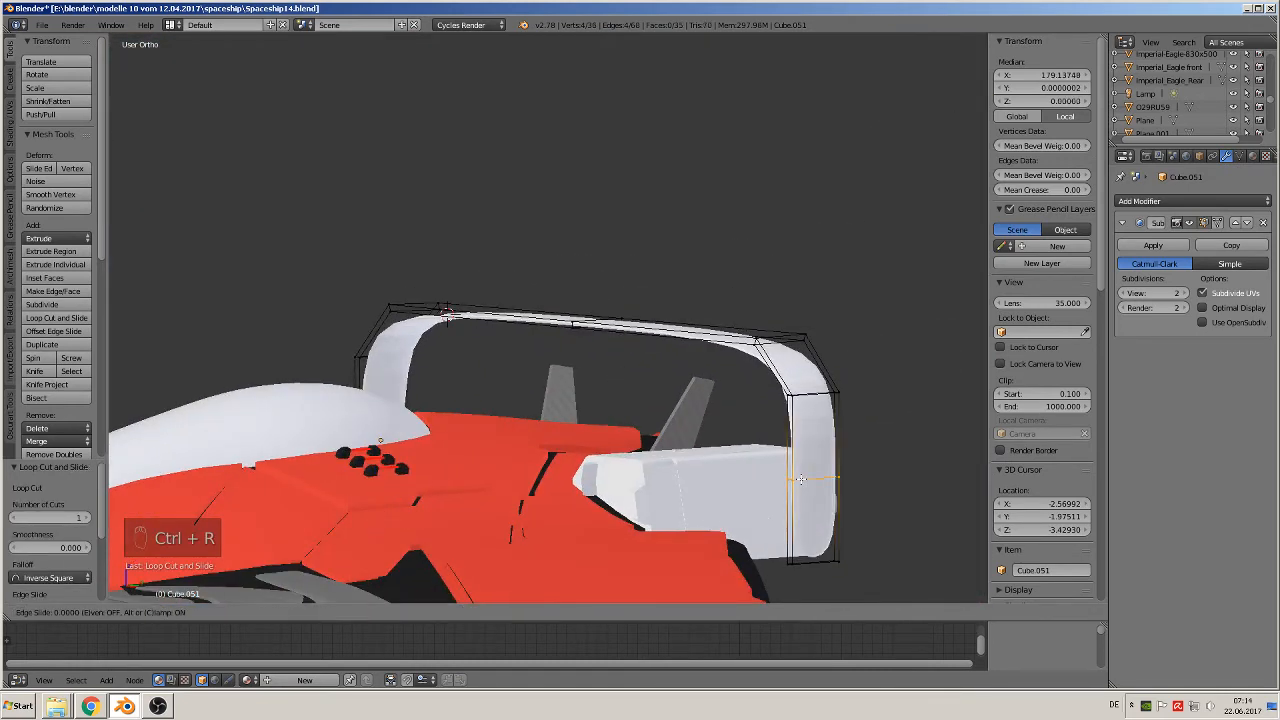
pyautogui.click(801, 485)
pyautogui.click(812, 518)
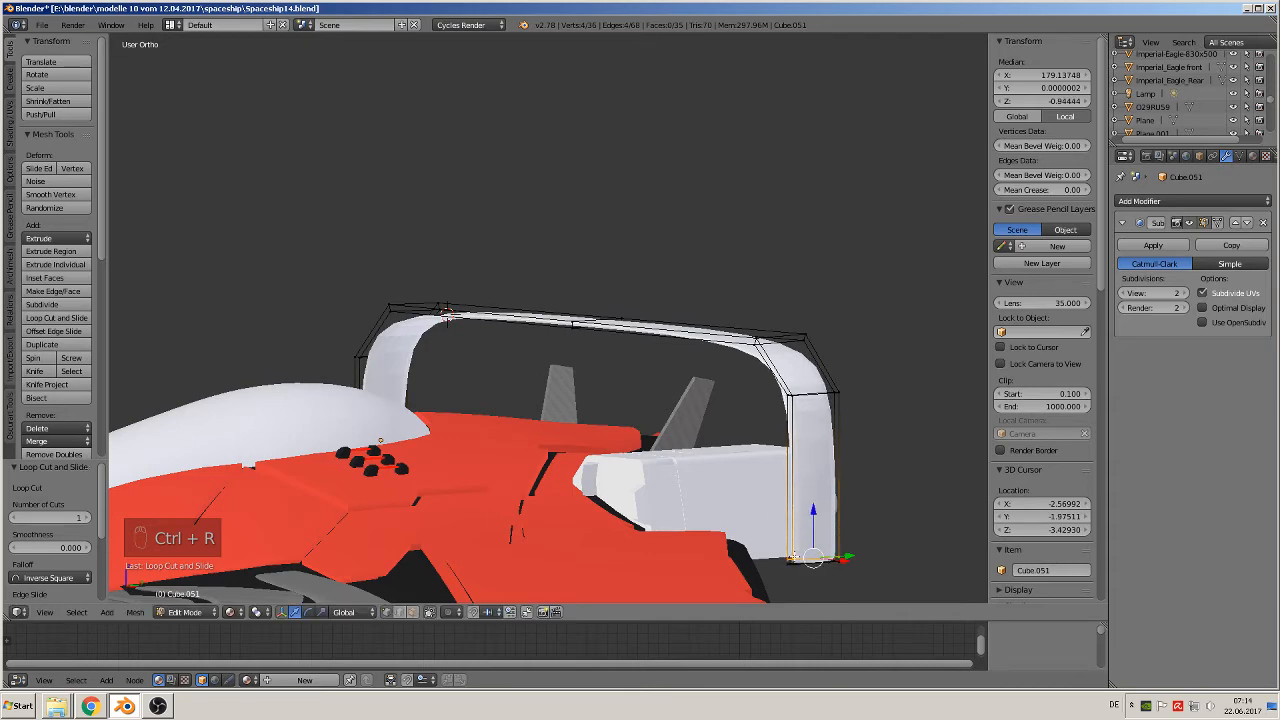
# Widen the lower ends of both wing legs by scaling their vertices 1.516 along Y, and shift them slightly toward the nose
pyautogui.moveTo(812, 518); pyautogui.dragTo(551, 485, button='middle')
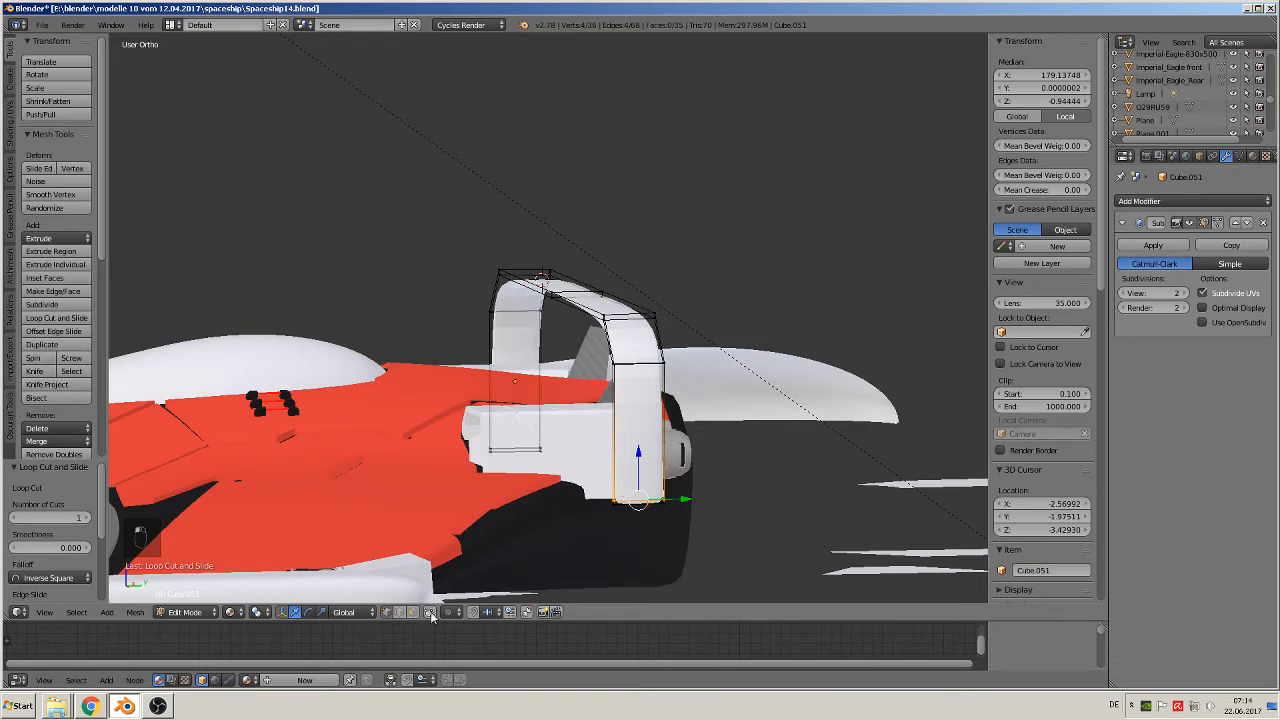
pyautogui.press('a')
pyautogui.press('c')
pyautogui.moveTo(613, 508); pyautogui.dragTo(663, 508)
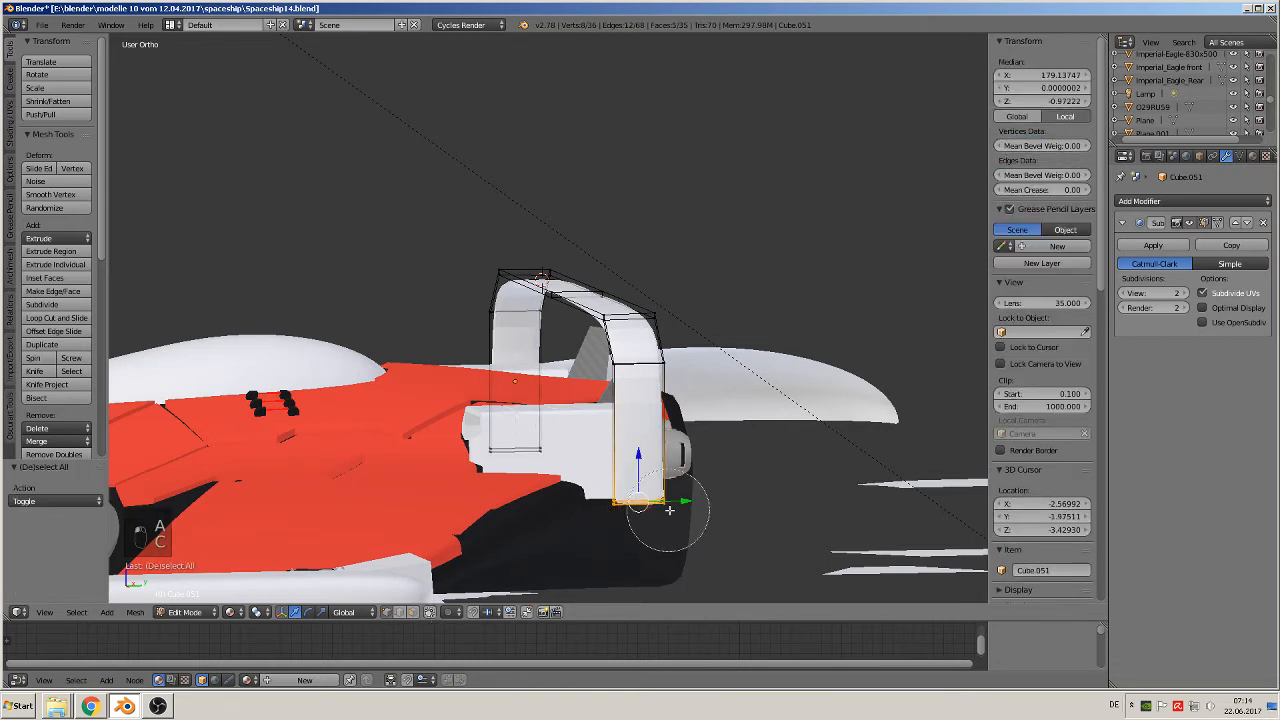
pyautogui.rightClick(665, 509)
pyautogui.press('c')
pyautogui.moveTo(443, 457); pyautogui.dragTo(468, 460)
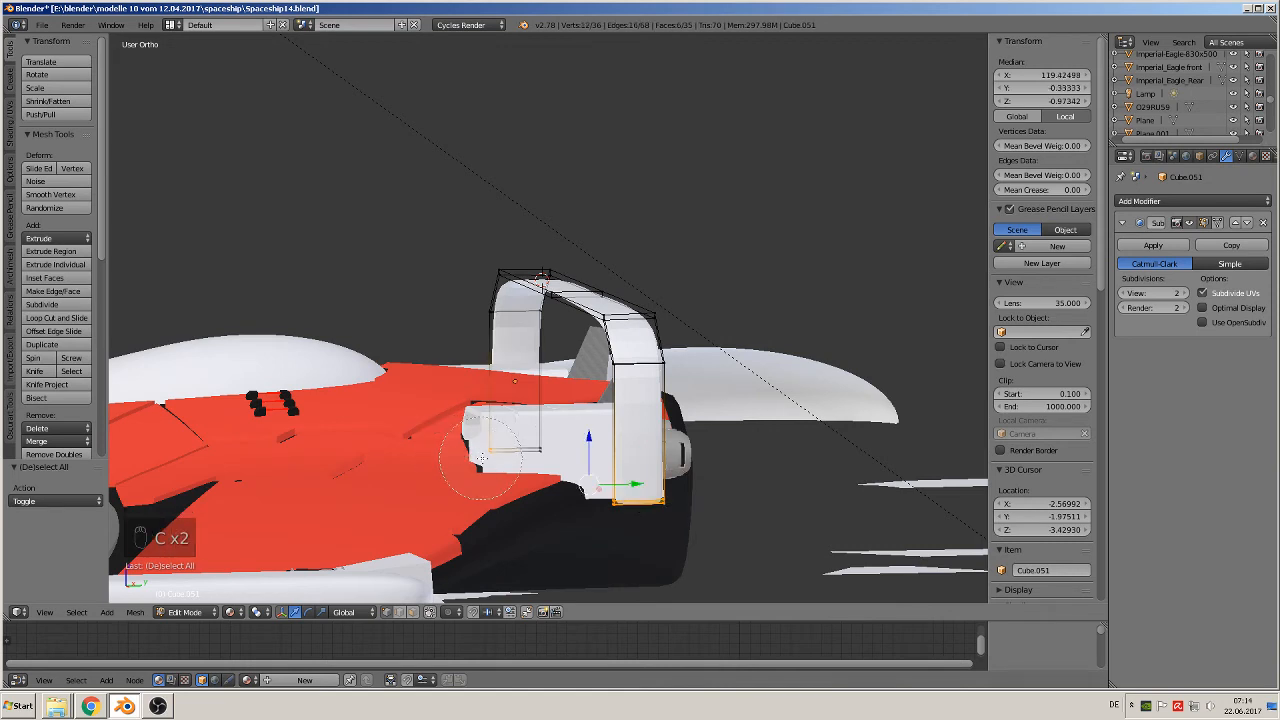
pyautogui.rightClick(555, 458)
pyautogui.press('s')
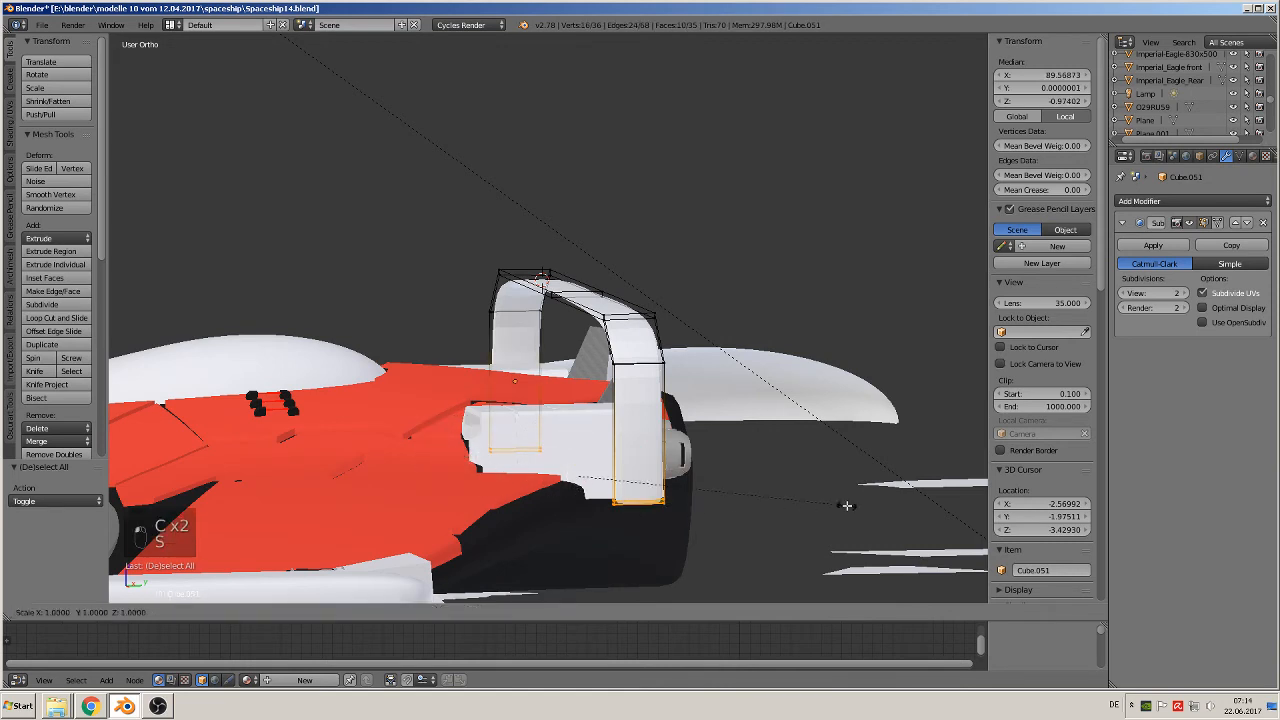
pyautogui.press('y')
pyautogui.click(111, 513)
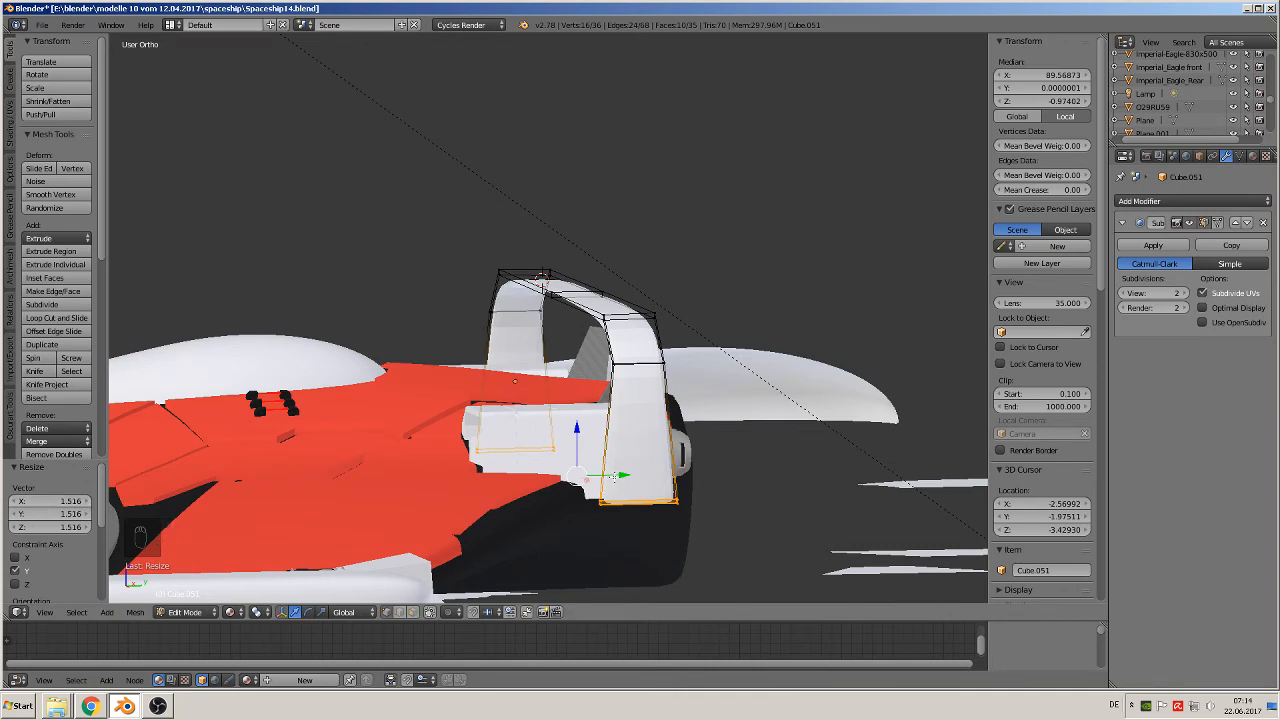
pyautogui.moveTo(613, 477); pyautogui.dragTo(595, 477)
# In Object Mode, tilt the whole wing backward to an X rotation of about -12.8° and move it 0.016 along Y
pyautogui.moveTo(595, 477); pyautogui.dragTo(556, 451, button='middle')
pyautogui.press('Tab')
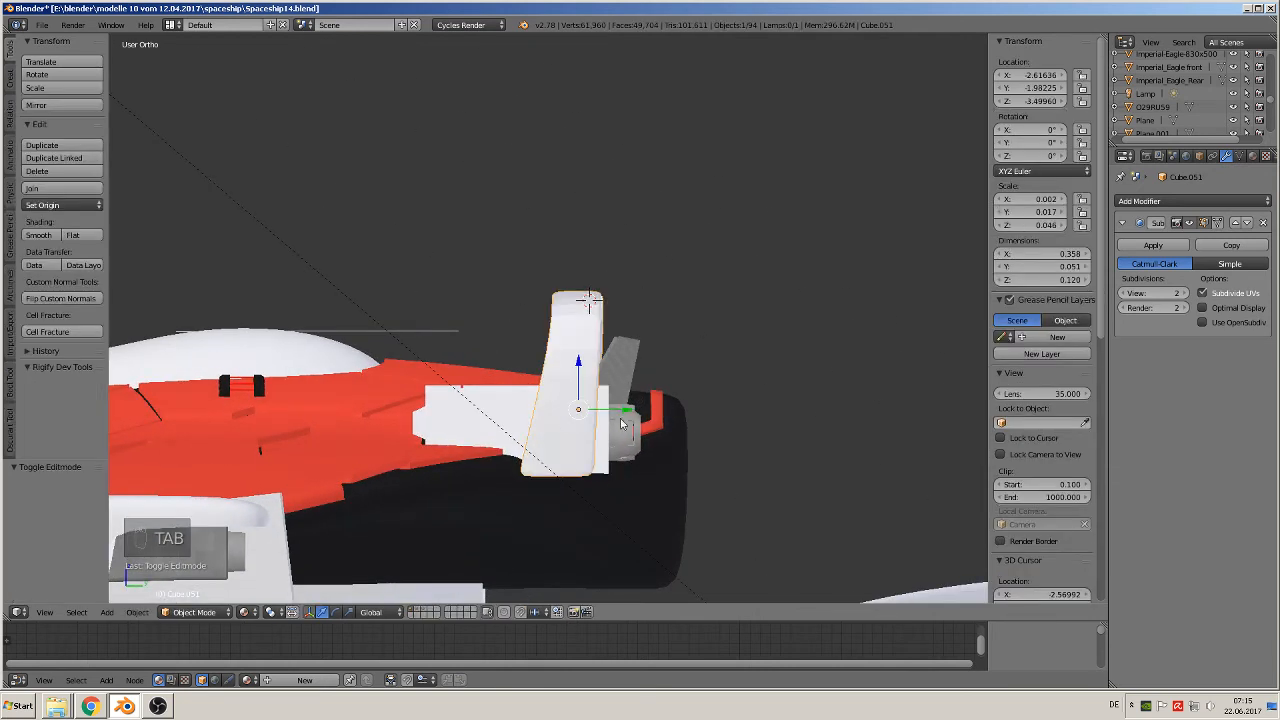
pyautogui.press('r')
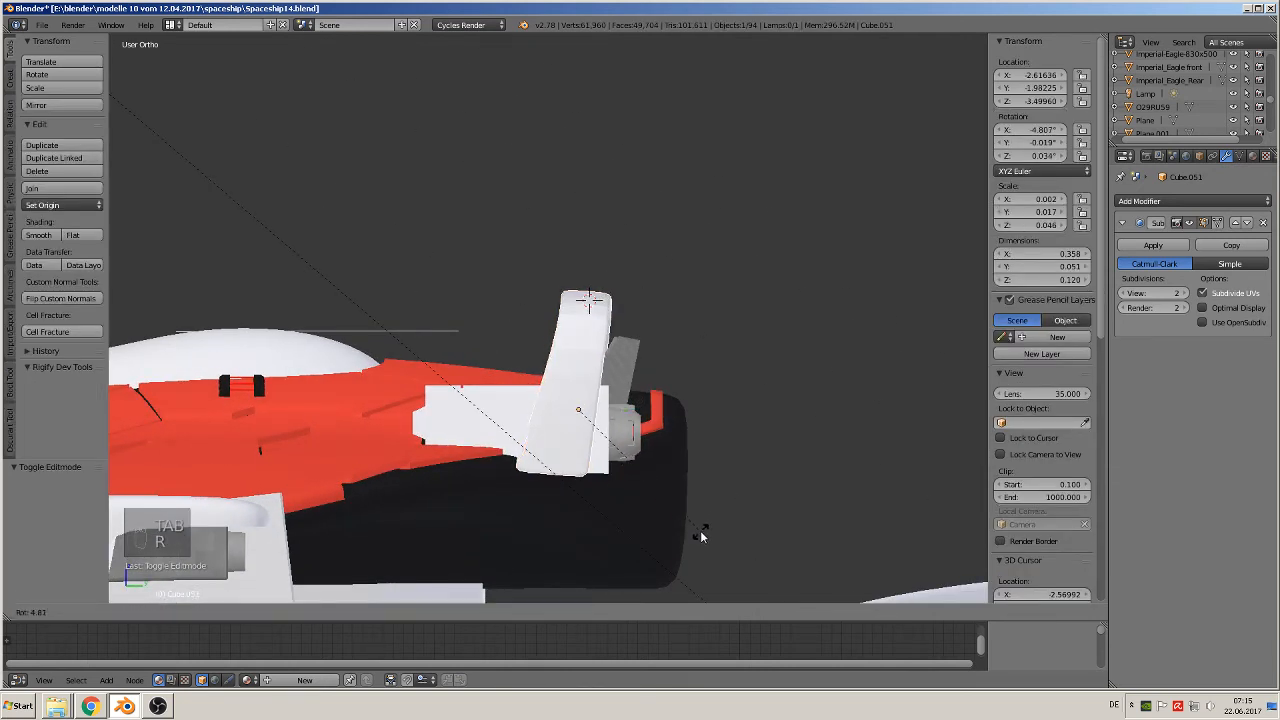
pyautogui.click(688, 554)
pyautogui.moveTo(651, 522); pyautogui.dragTo(630, 472, button='middle')
pyautogui.moveTo(556, 400); pyautogui.dragTo(578, 397)
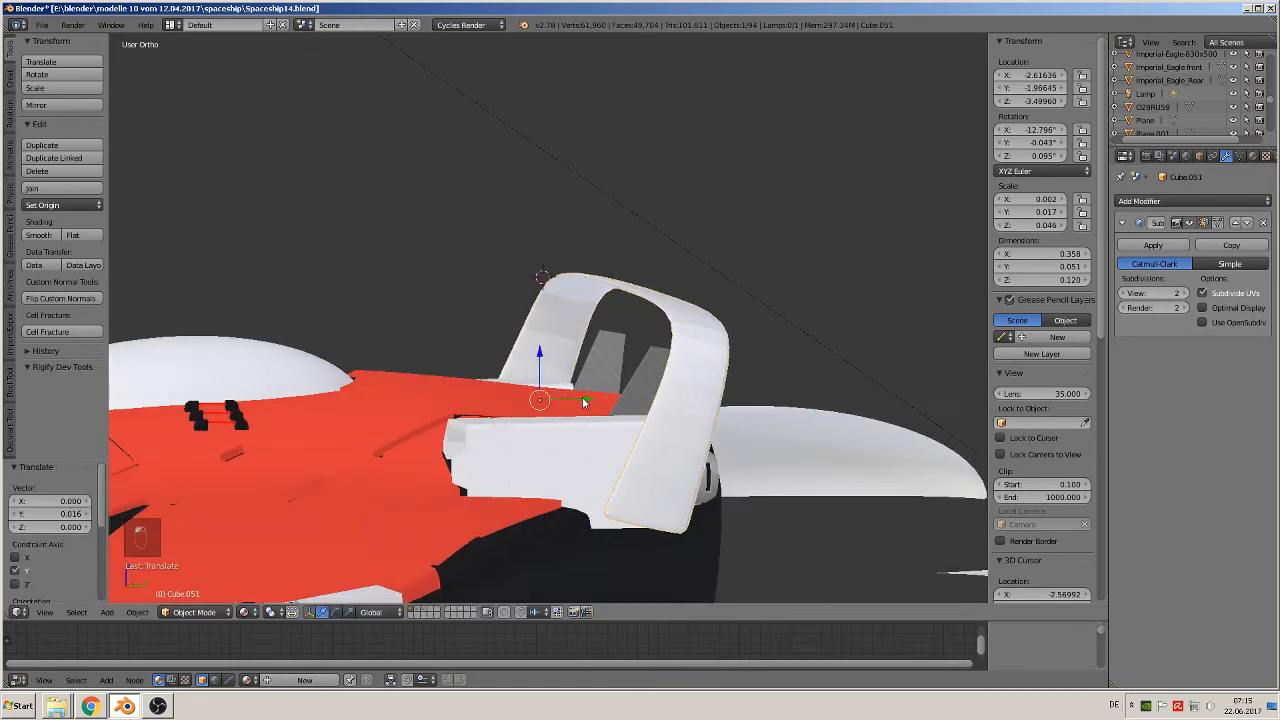
# Select the side leg and upper corner vertices beside the wing's origin and rotate them 8.946° so the leg splays outward
pyautogui.moveTo(578, 397); pyautogui.dragTo(723, 429, button='middle')
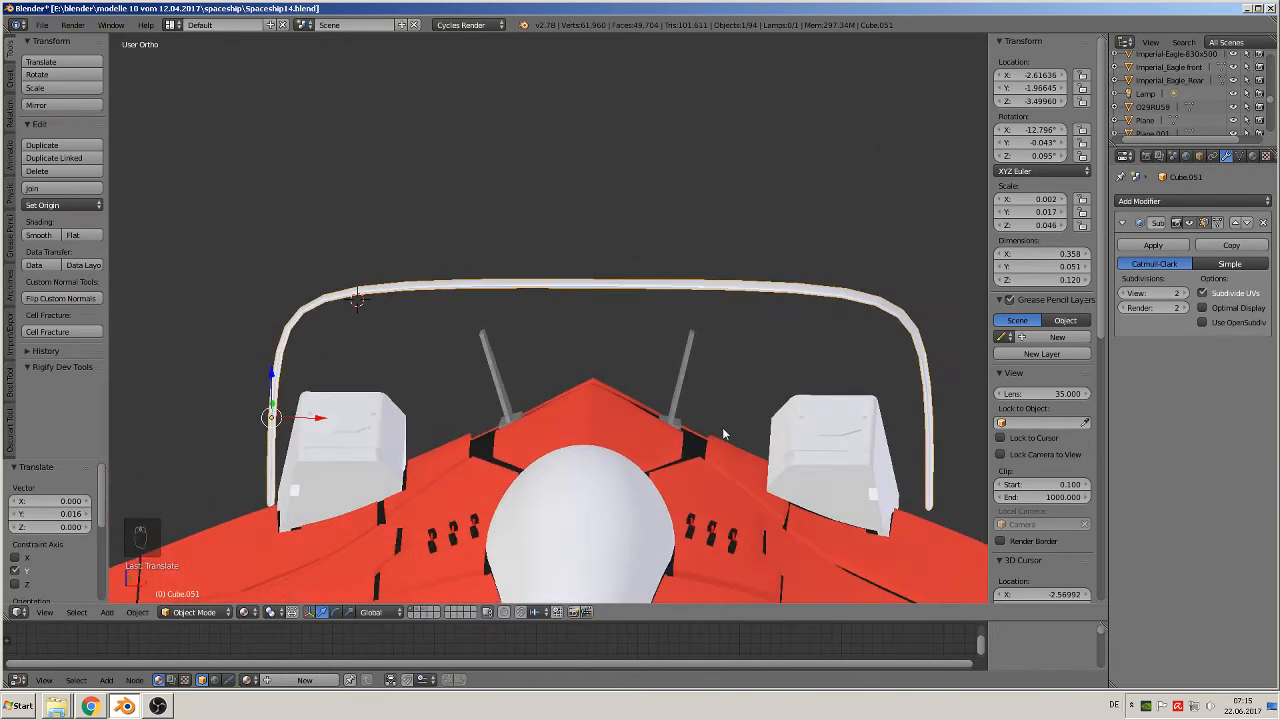
pyautogui.press('Tab')
pyautogui.moveTo(574, 394); pyautogui.dragTo(516, 373, button='middle')
pyautogui.press('a')
pyautogui.press('a')
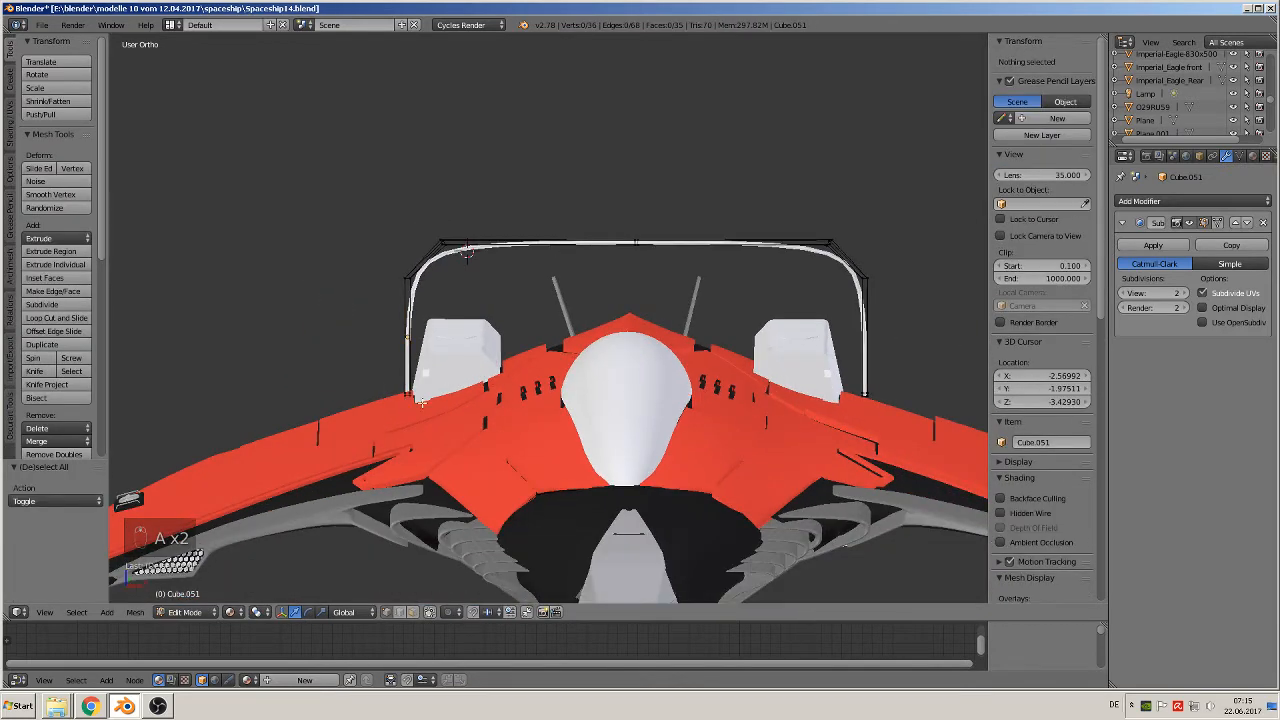
pyautogui.press('b')
pyautogui.moveTo(420, 410); pyautogui.dragTo(376, 262)
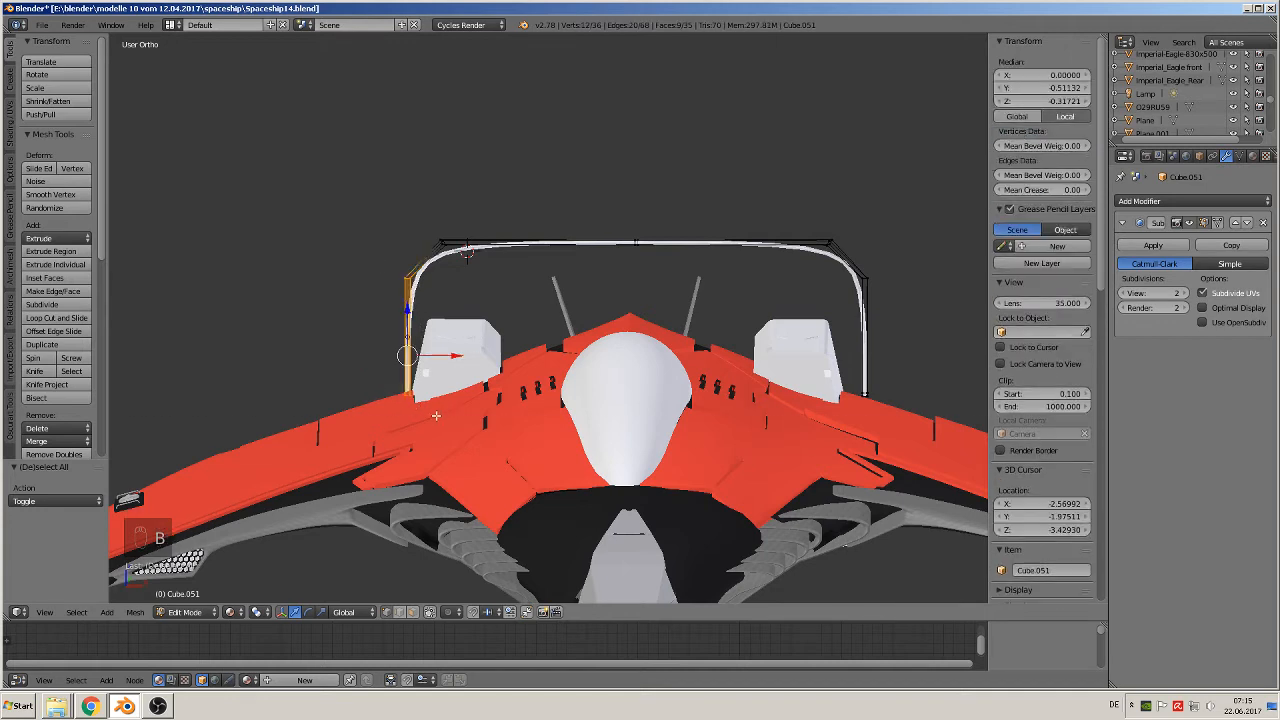
pyautogui.press('b')
pyautogui.moveTo(455, 423); pyautogui.dragTo(348, 181)
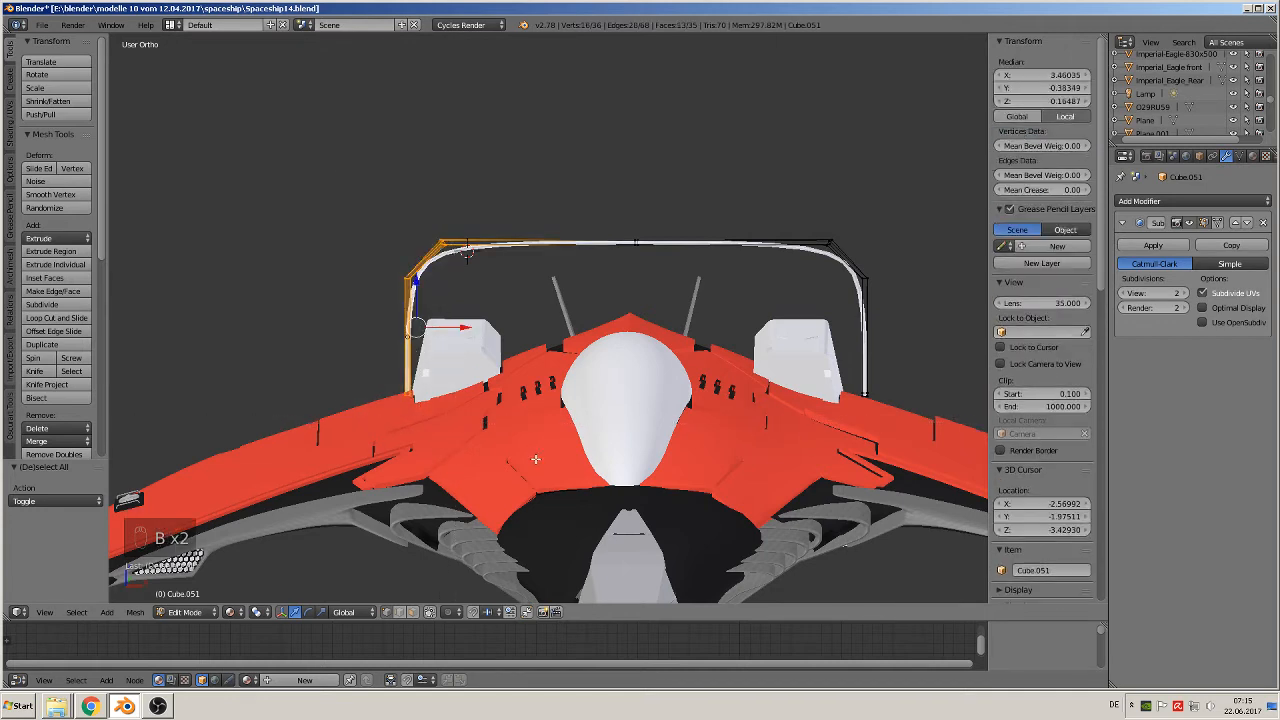
pyautogui.press('r')
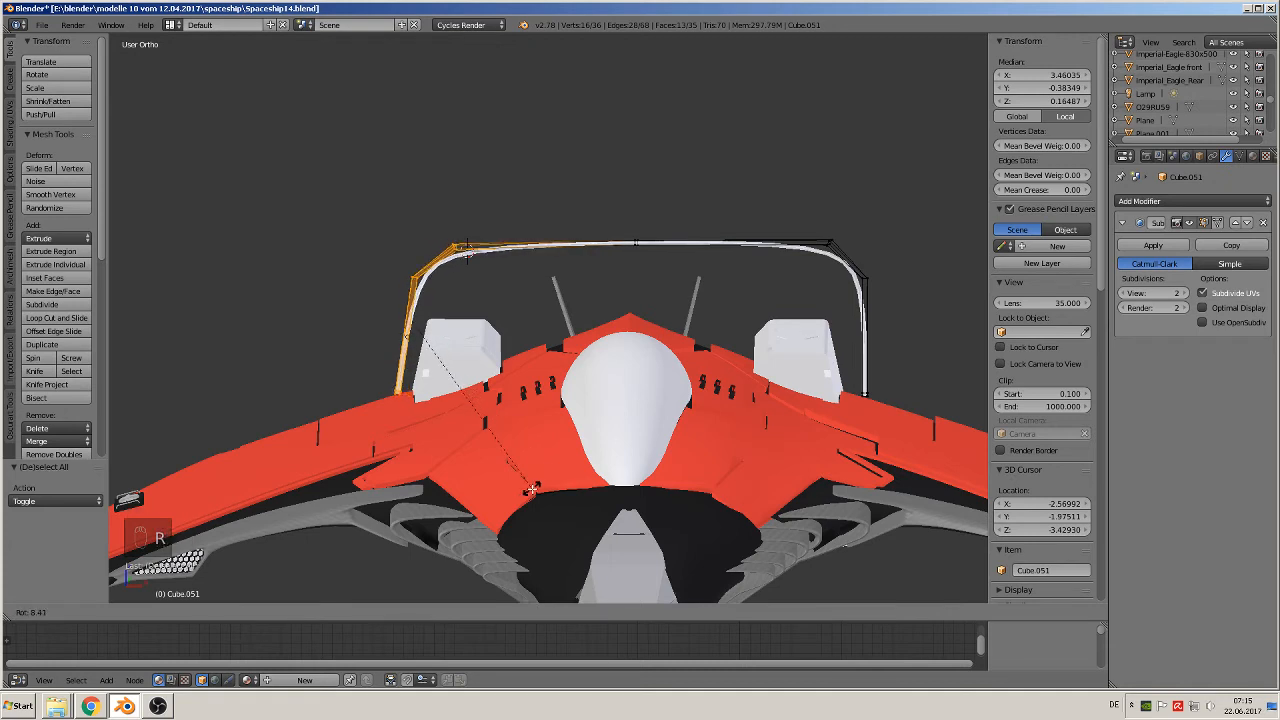
pyautogui.click(531, 489)
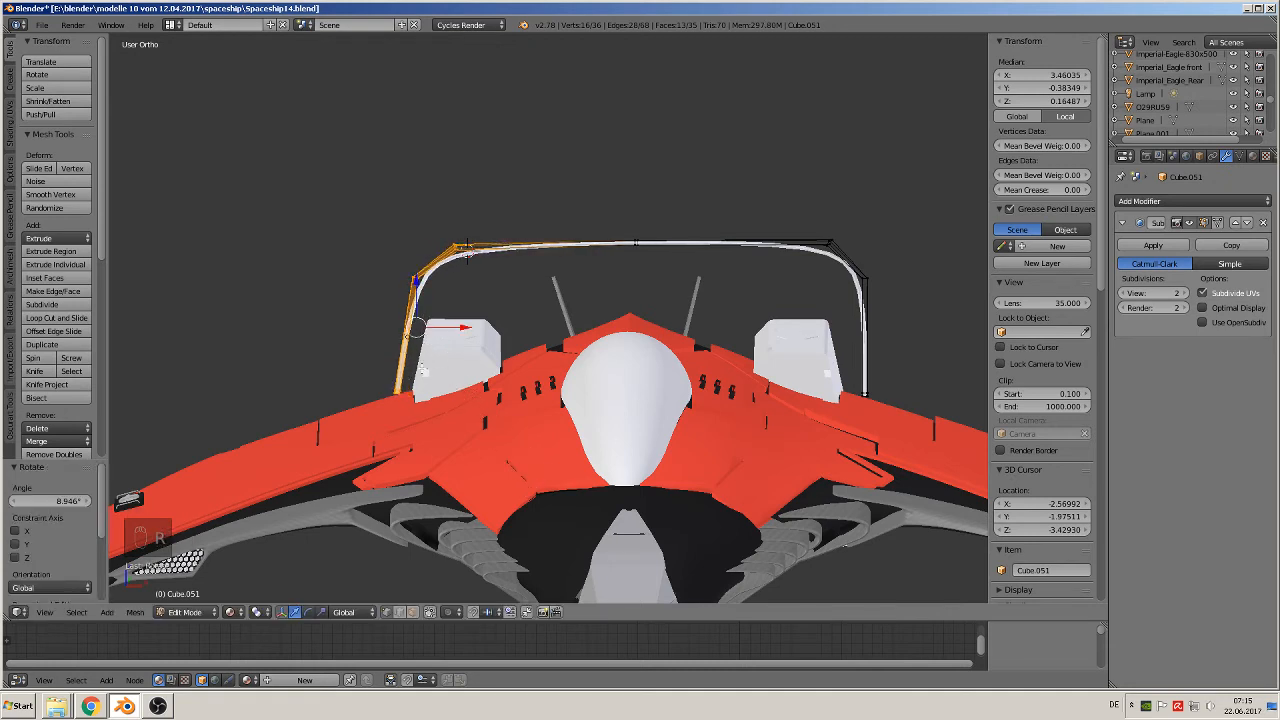
# Rotate the selected leg another 1.523° and move it slightly inward along X toward its engine pod
pyautogui.press('r')
pyautogui.click(536, 473)
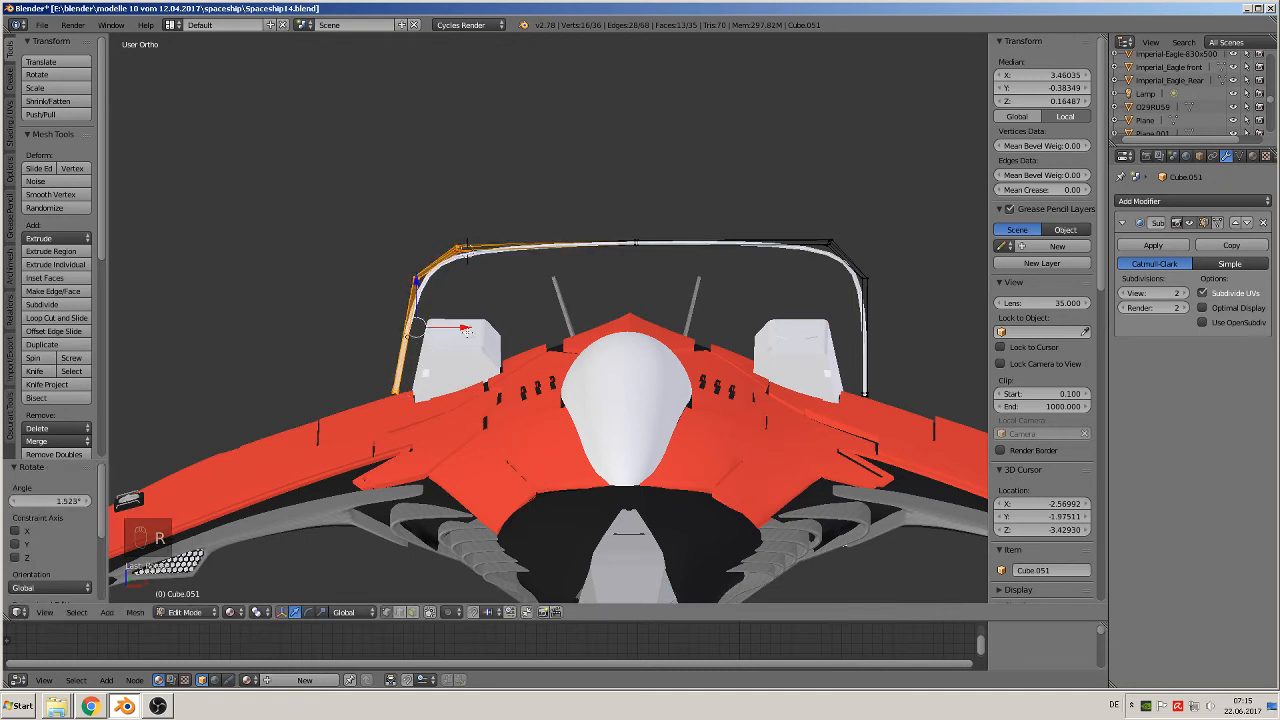
pyautogui.moveTo(465, 330); pyautogui.dragTo(483, 322)
# Rotate the opposite leg and its upper corner -11.453° and move them -0.025 along X toward the engine pod
pyautogui.moveTo(483, 322); pyautogui.dragTo(732, 430, button='middle')
pyautogui.press('a')
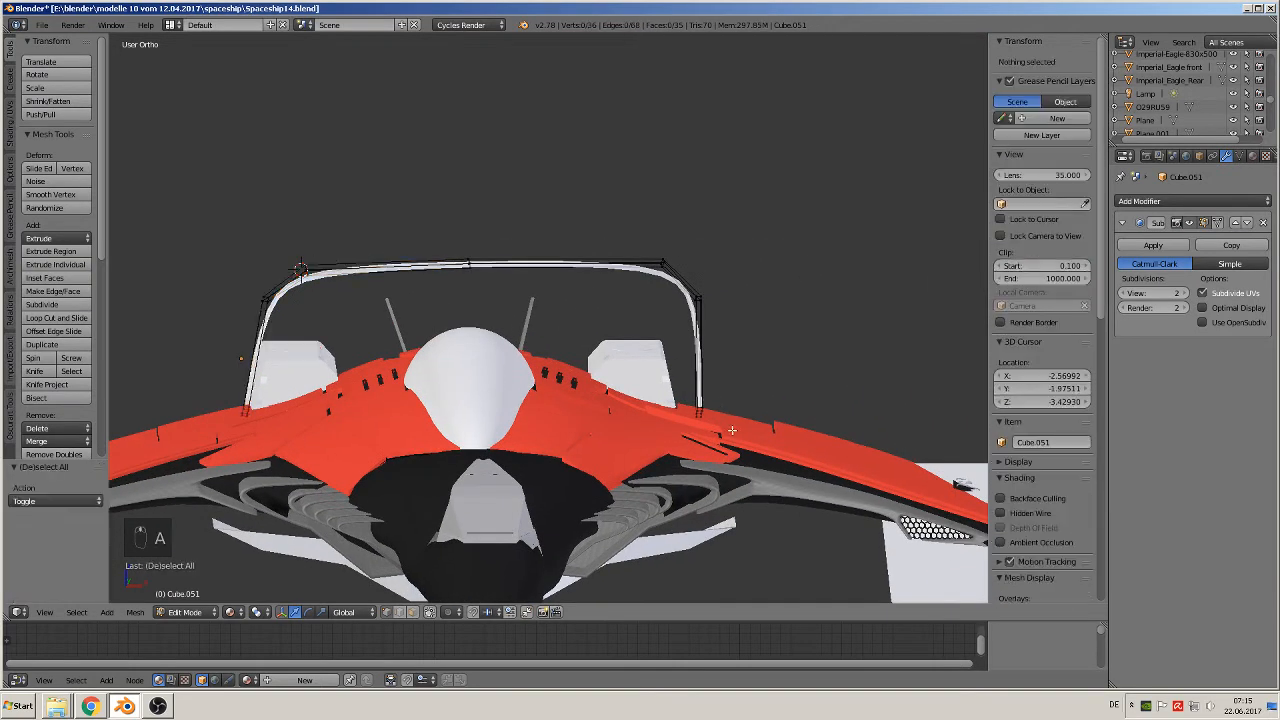
pyautogui.press('b')
pyautogui.moveTo(736, 440); pyautogui.dragTo(598, 198)
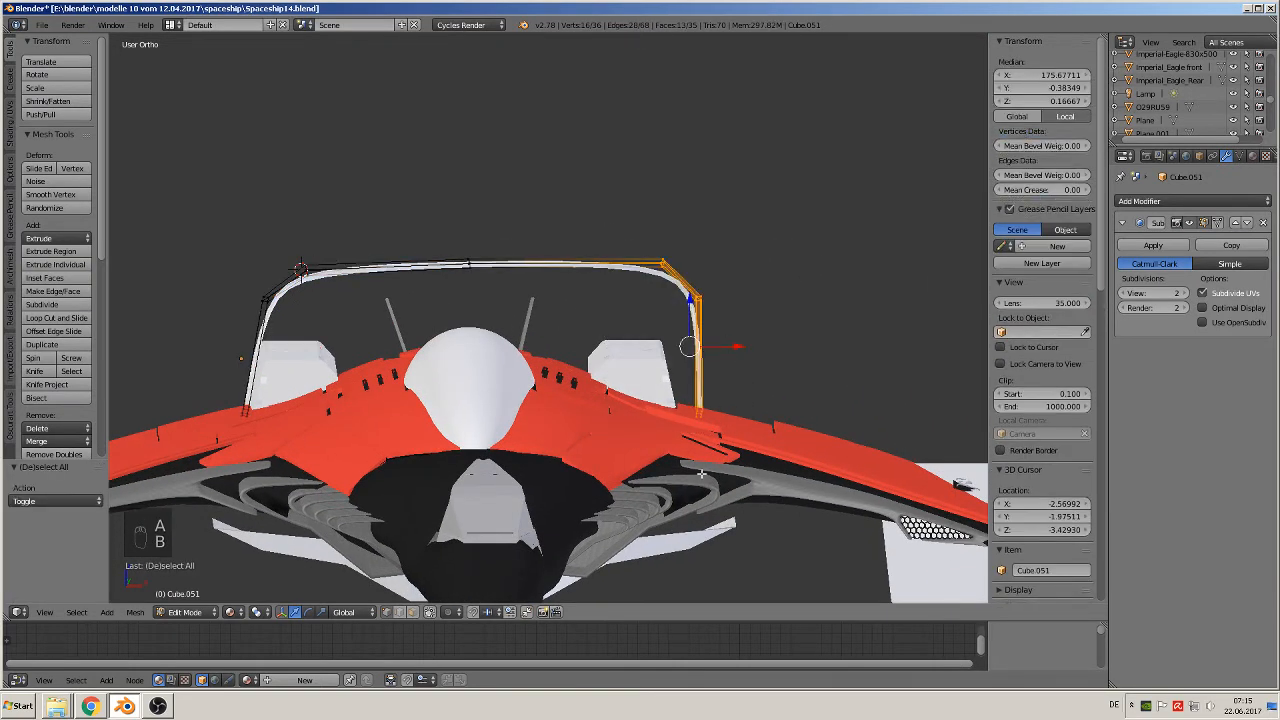
pyautogui.press('r')
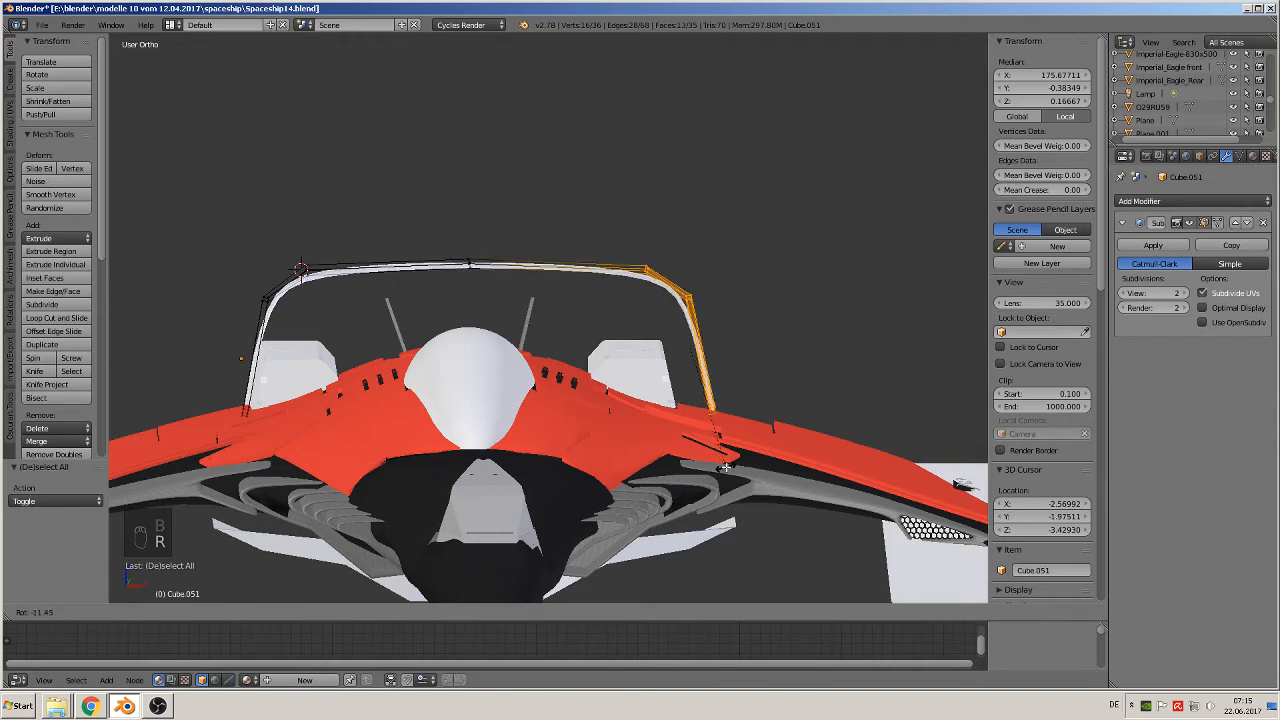
pyautogui.click(726, 467)
pyautogui.press('g')
pyautogui.press('x')
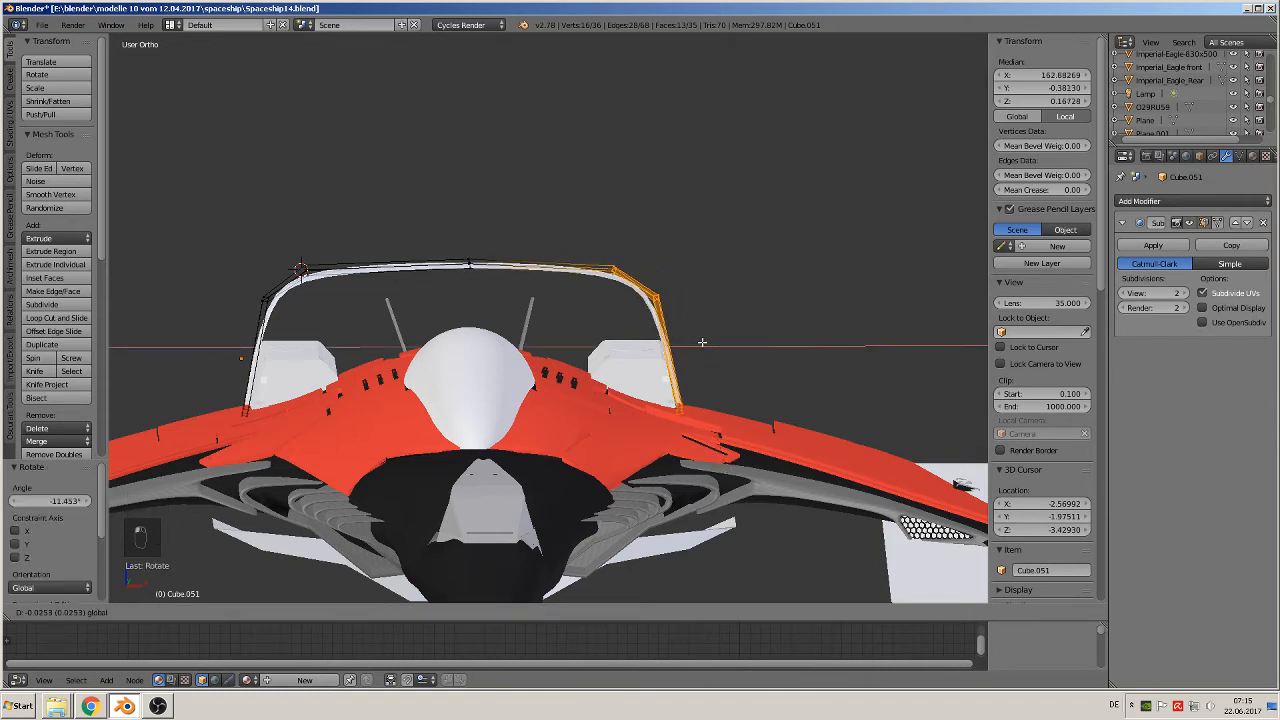
pyautogui.click(702, 342)
# Deselect the leg and select only the lower-end vertices of both wing legs from the side
pyautogui.moveTo(642, 410); pyautogui.dragTo(528, 418, button='middle')
pyautogui.scroll(2, 638, 414)
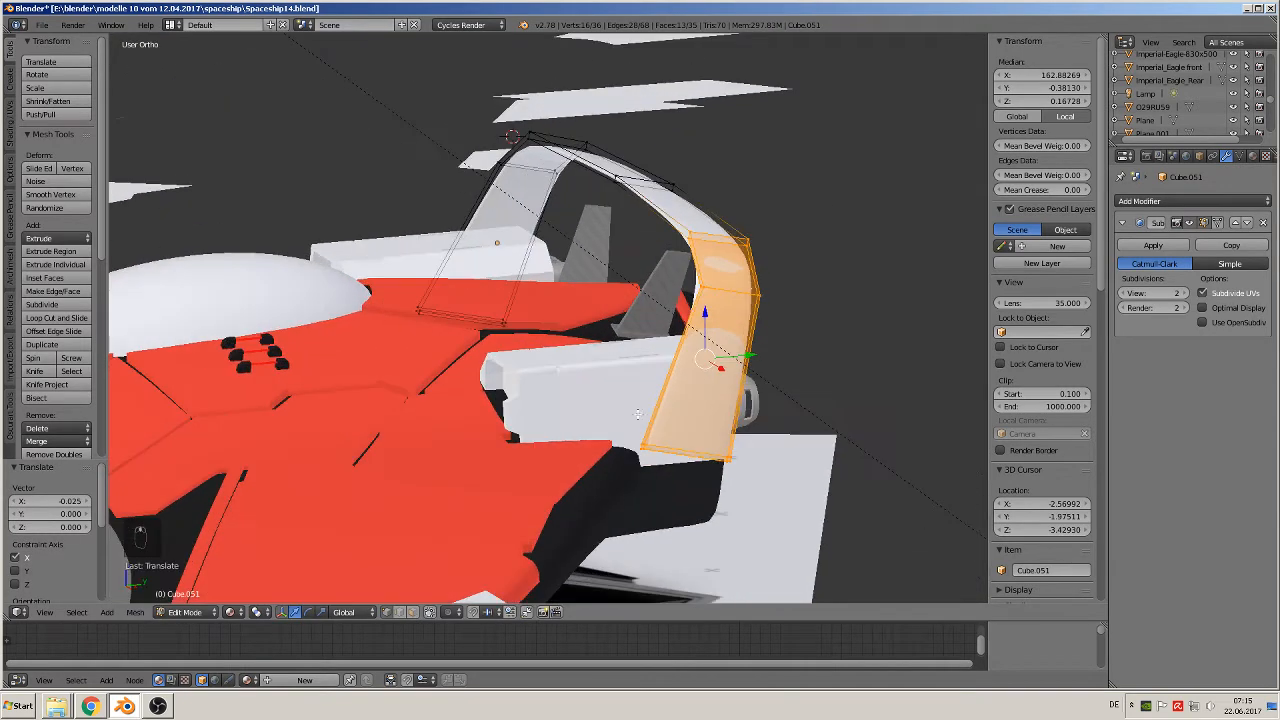
pyautogui.moveTo(637, 413); pyautogui.dragTo(585, 383, button='middle')
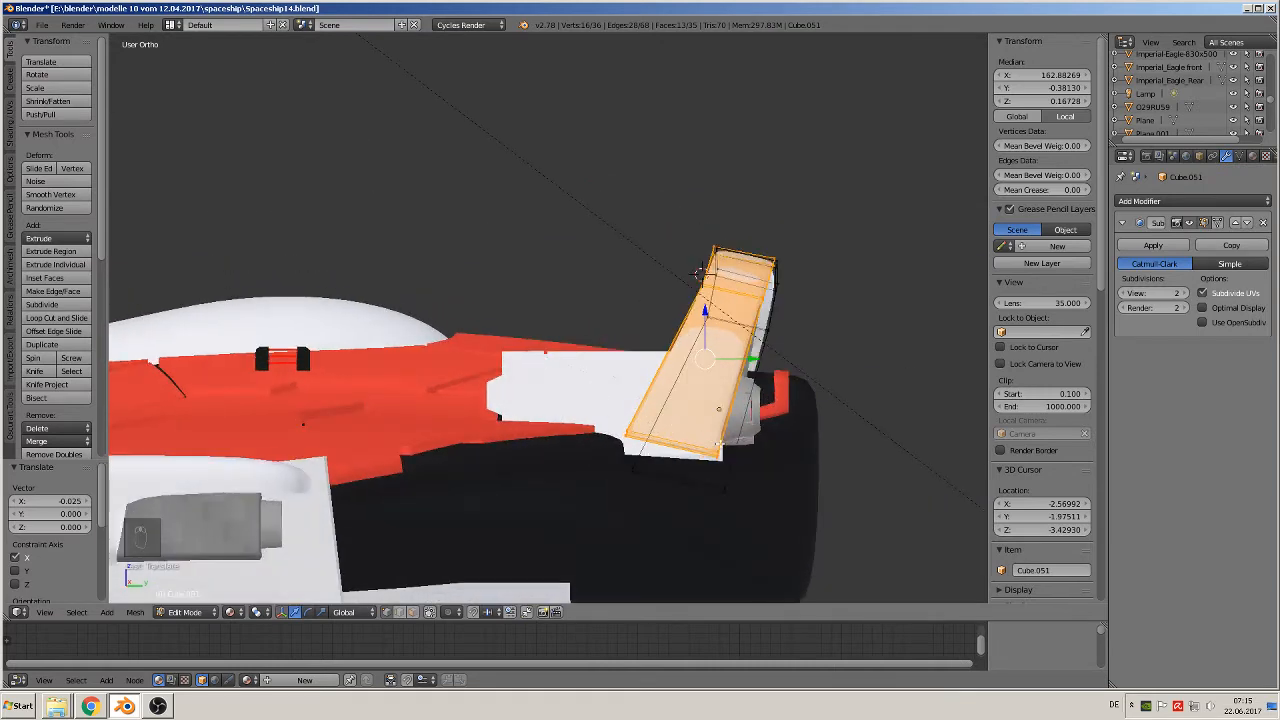
pyautogui.moveTo(761, 448); pyautogui.dragTo(659, 448, button='middle')
pyautogui.press('a')
pyautogui.press('a')
pyautogui.press('a')
pyautogui.press('c')
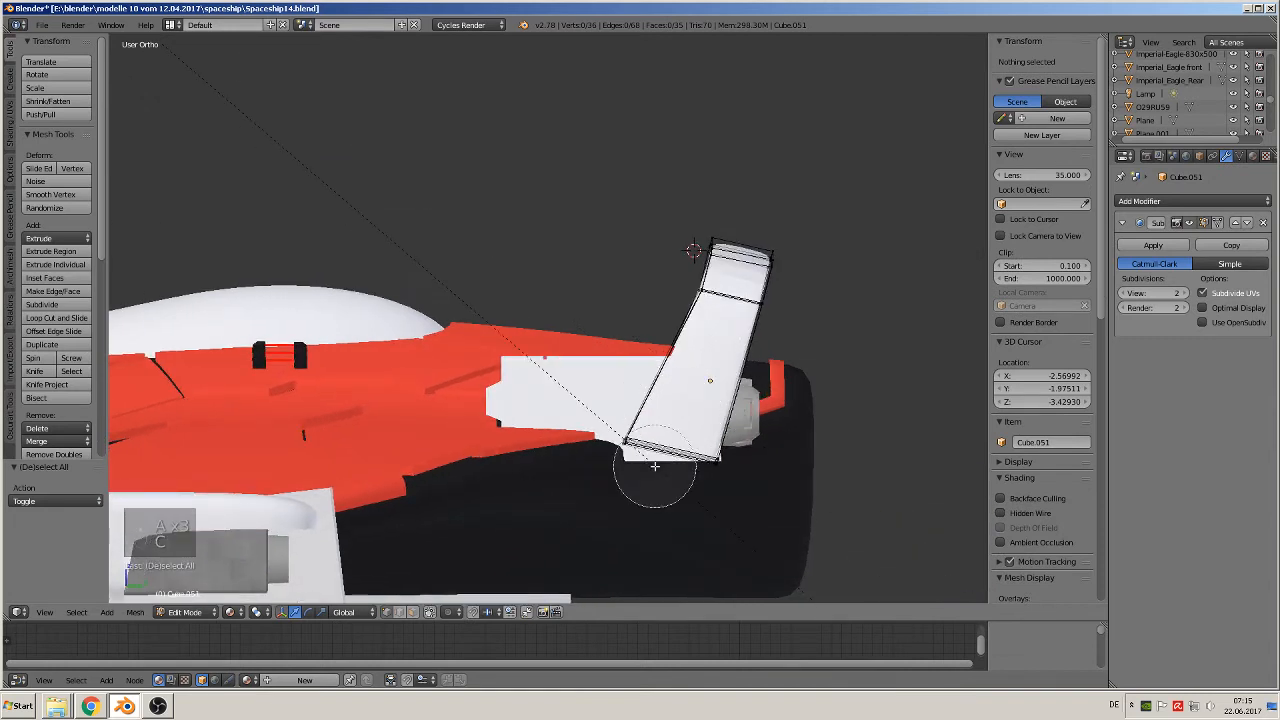
pyautogui.click(657, 457)
pyautogui.rightClick(751, 468)
# Try to scale the selected lower-end vertices to 0 along Z
pyautogui.press('s')
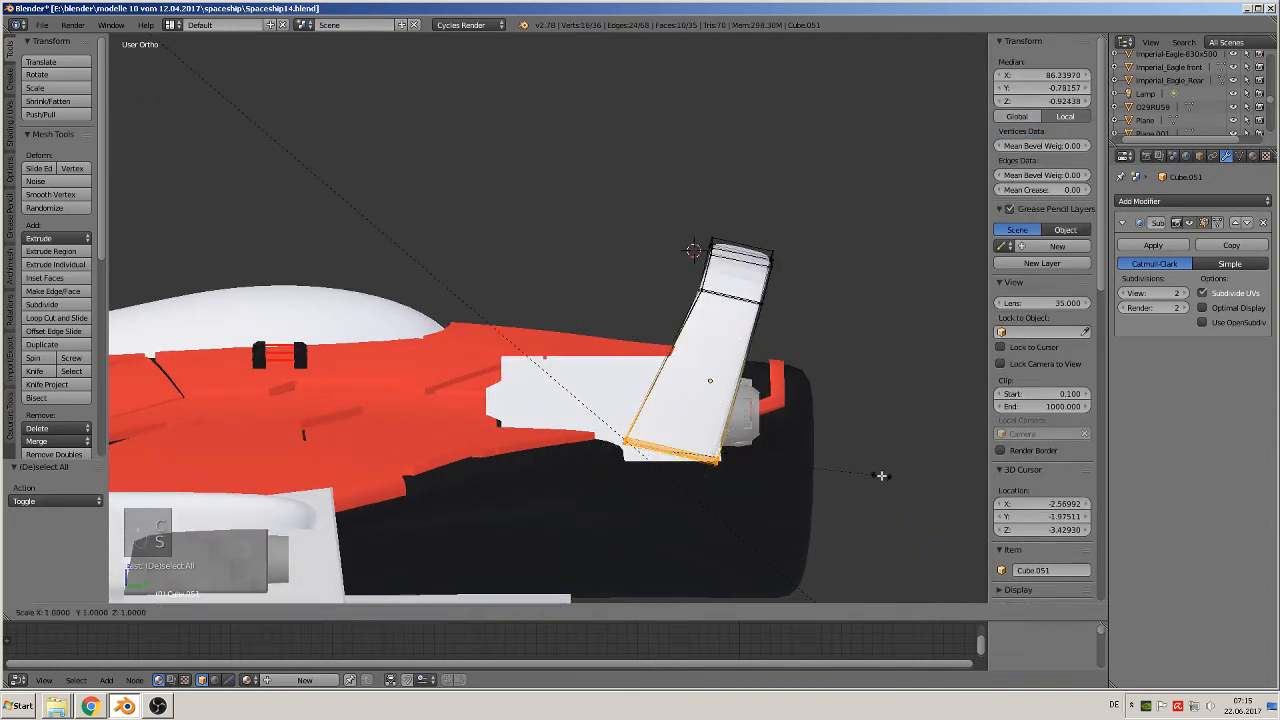
pyautogui.press('z')
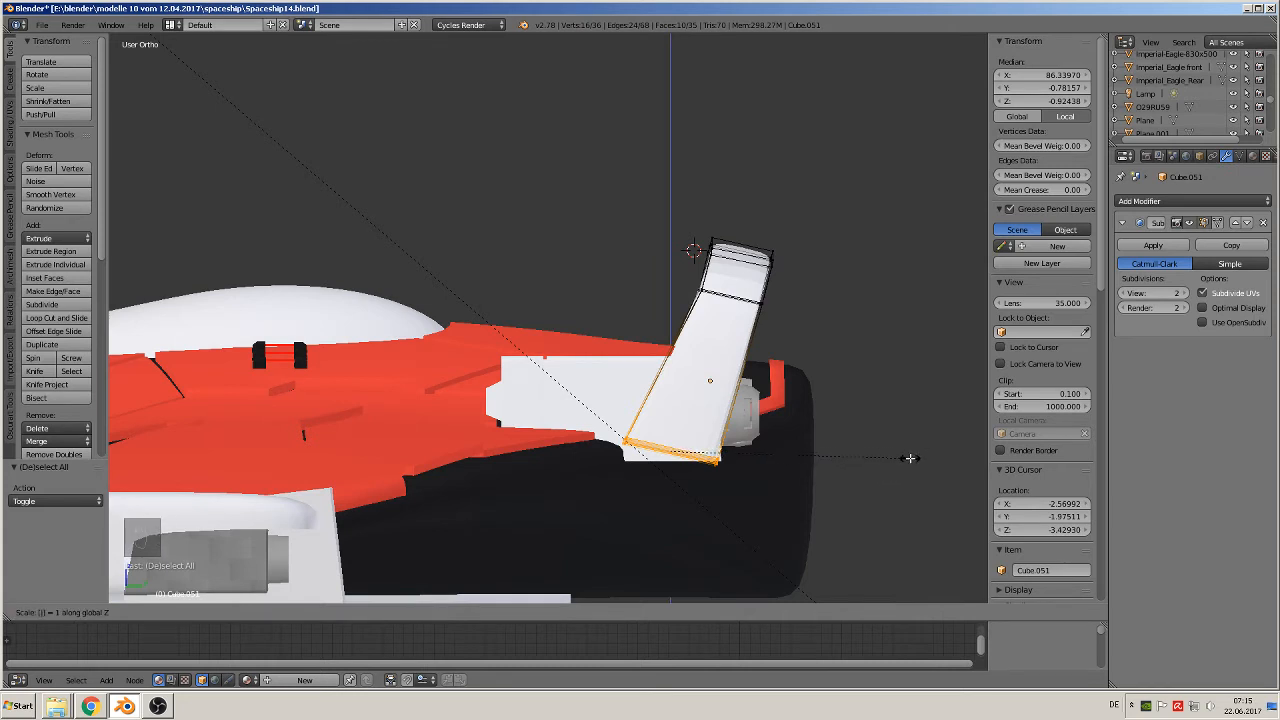
pyautogui.write('sz0sz0')
pyautogui.press('Return')
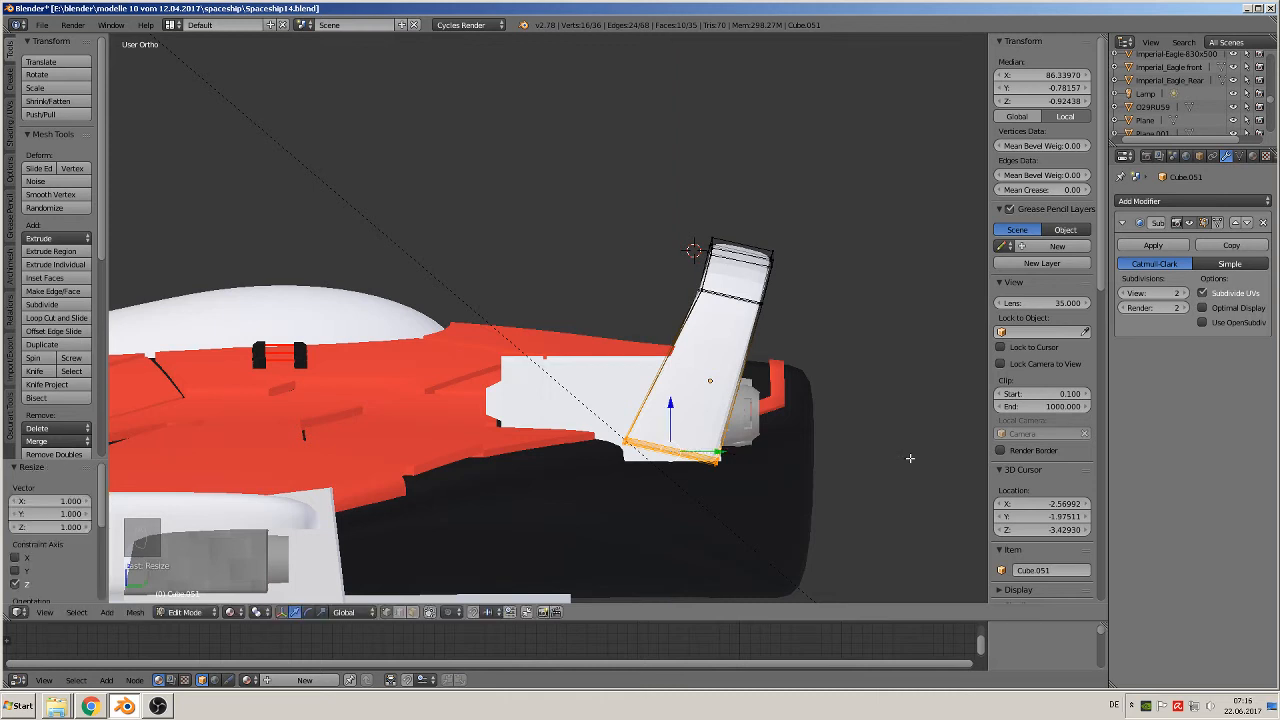
# Flatten the lower-end vertices with a Z scale of 0, lower them about 0.0047 along Z, and return to Object Mode
pyautogui.press('s')
pyautogui.press('z')
pyautogui.press('0')
pyautogui.press('Return')
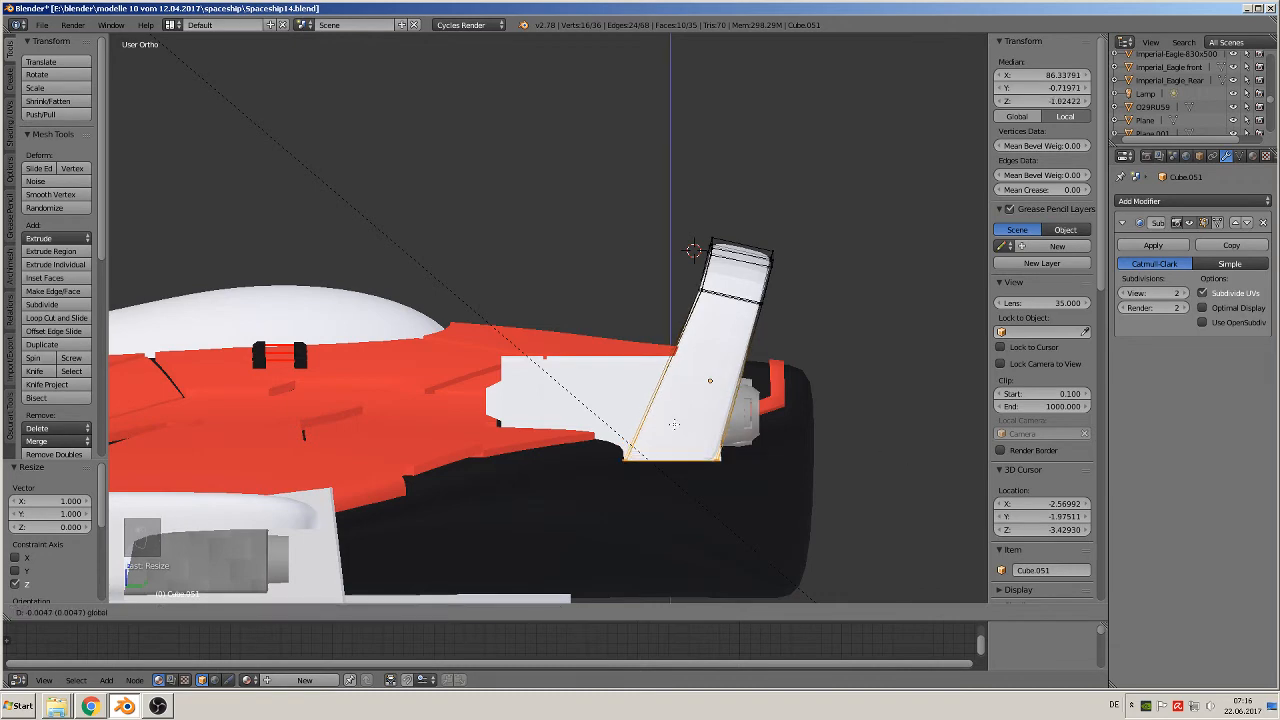
pyautogui.press('Tab')
# Apply smooth shading to the whole rear wing object
pyautogui.moveTo(693, 423)
pyautogui.mouseDown(button='middle')
pyautogui.moveTo(838, 443)
pyautogui.moveTo(706, 437)
pyautogui.mouseUp(button='middle')
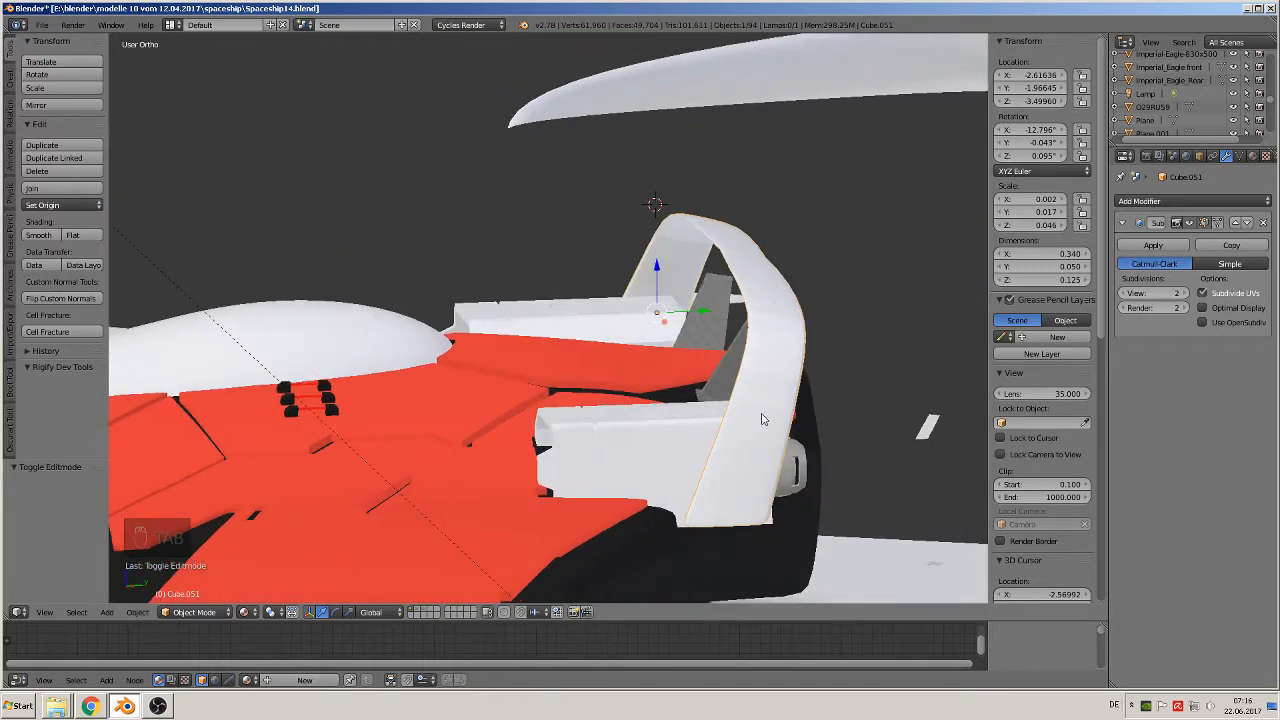
pyautogui.scroll(2, 764, 414)
pyautogui.keyDown('shift'); pyautogui.moveTo(794, 407); pyautogui.dragTo(580, 420, button='middle'); pyautogui.keyUp('shift')
pyautogui.scroll(1, 558, 382)
pyautogui.click(40, 234)
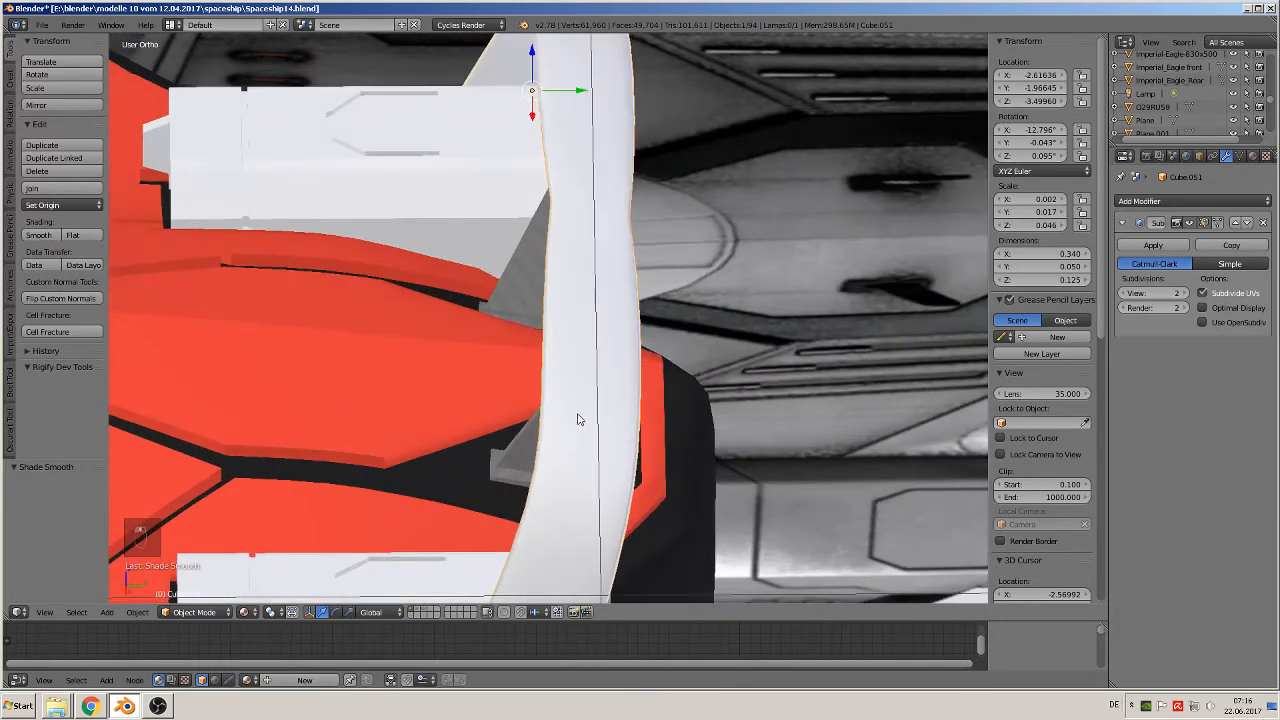
# Try to move a single vertex at the middle of the rear wing's crossbar along the Y axis in Edit Mode
pyautogui.press('Tab')
pyautogui.scroll(1, 586, 228)
pyautogui.moveTo(560, 212)
pyautogui.mouseDown(button='middle')
pyautogui.moveTo(549, 243)
pyautogui.moveTo(567, 250)
pyautogui.moveTo(580, 232)
pyautogui.moveTo(550, 192)
pyautogui.mouseUp(button='middle')
pyautogui.rightClick(540, 201)
pyautogui.press('g')
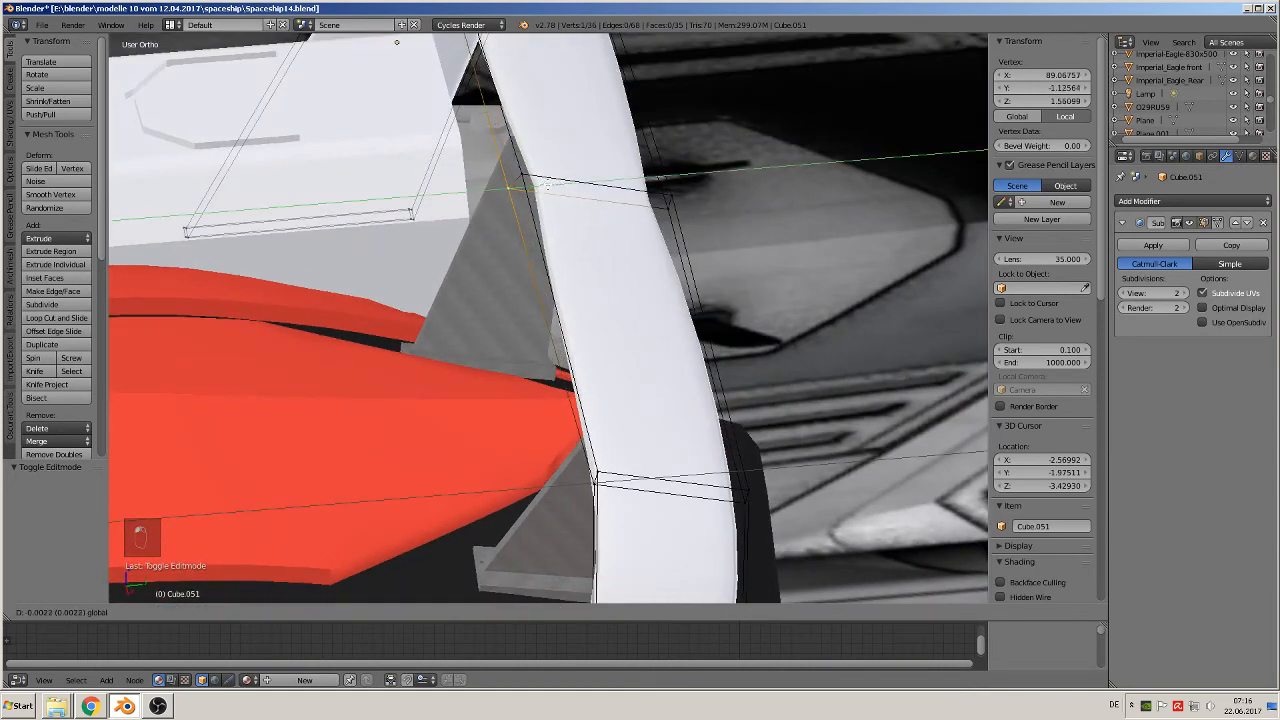
pyautogui.click(547, 185)
pyautogui.hotkey('ctrl', 'z')
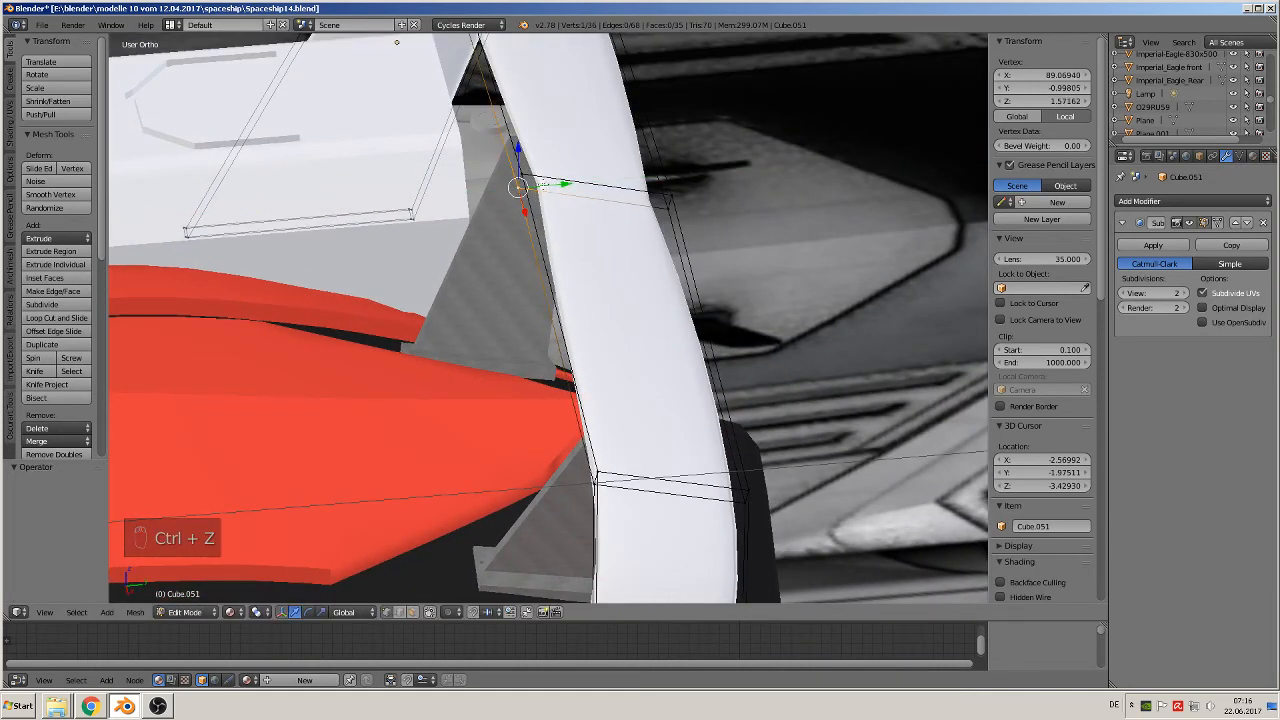
# Try to move both vertices on one edge of the crossbar's middle section along Y
pyautogui.keyDown('shift'); pyautogui.rightClick(526, 172); pyautogui.keyUp('shift')
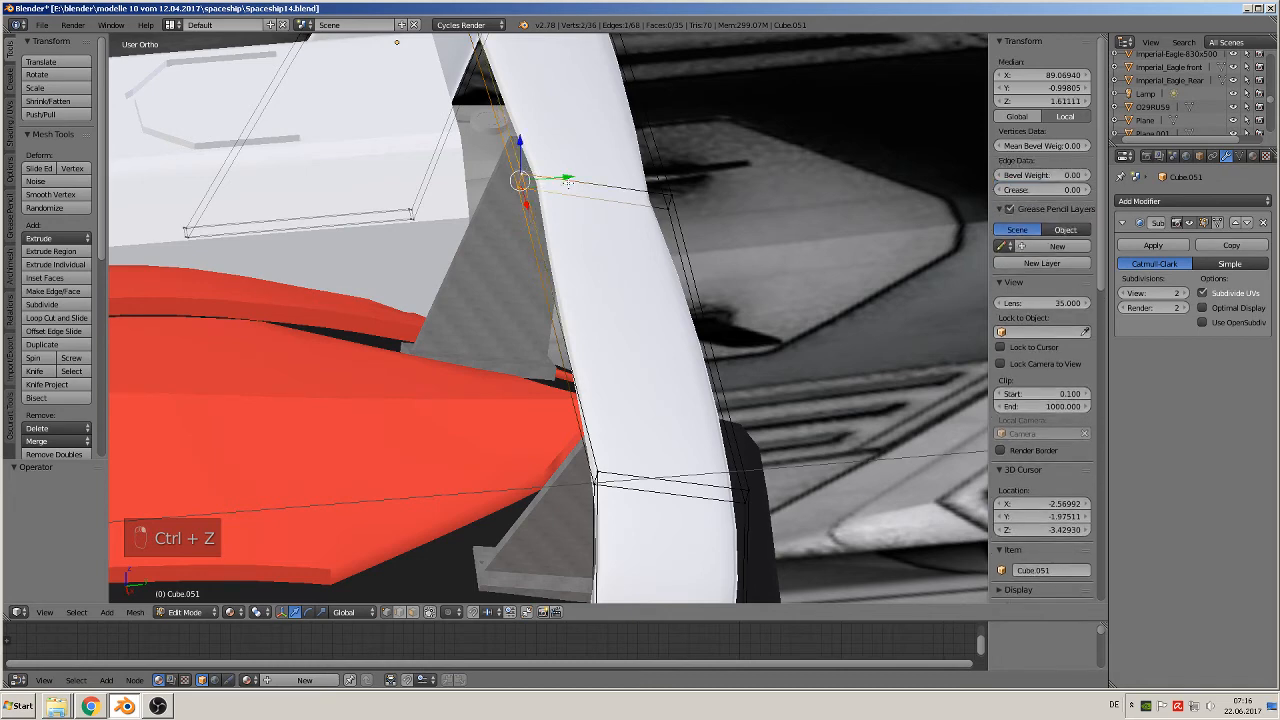
pyautogui.moveTo(565, 178)
pyautogui.mouseDown()
pyautogui.moveTo(537, 178)
pyautogui.moveTo(549, 178)
pyautogui.mouseUp()
pyautogui.hotkey('ctrl', 'z')
pyautogui.moveTo(549, 185); pyautogui.dragTo(562, 313, button='middle')
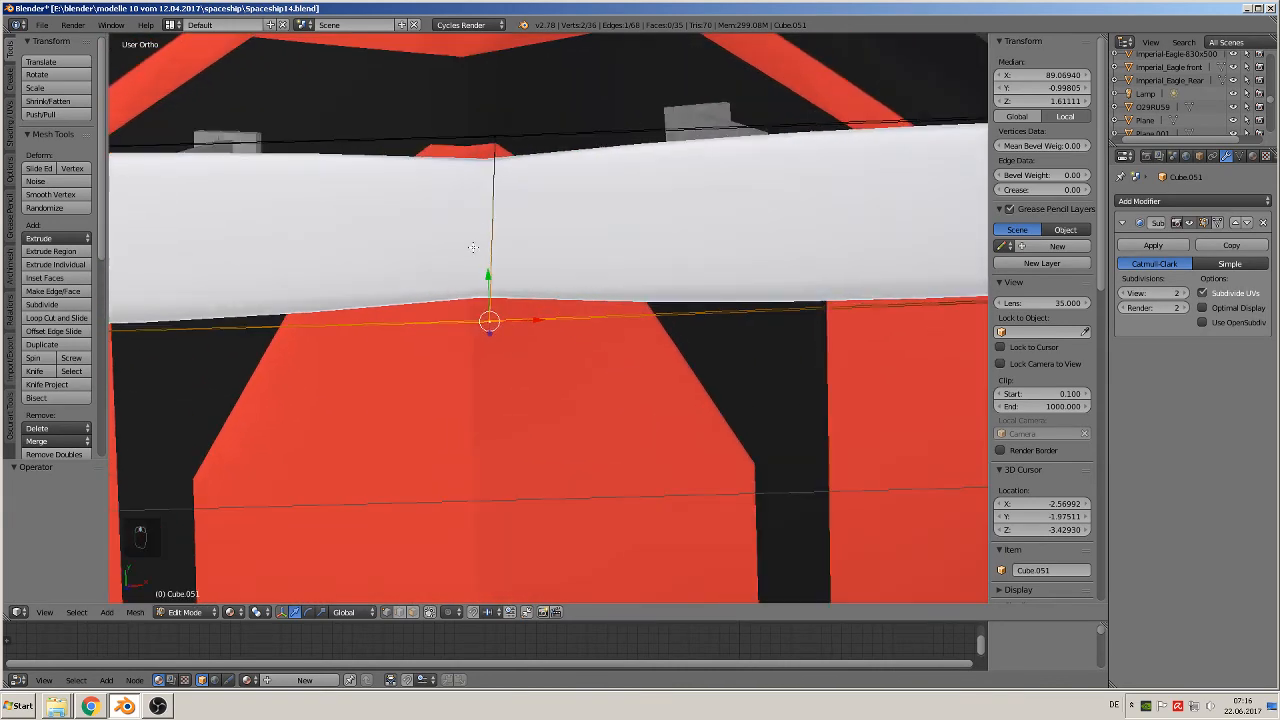
pyautogui.moveTo(441, 224); pyautogui.dragTo(527, 246, button='middle')
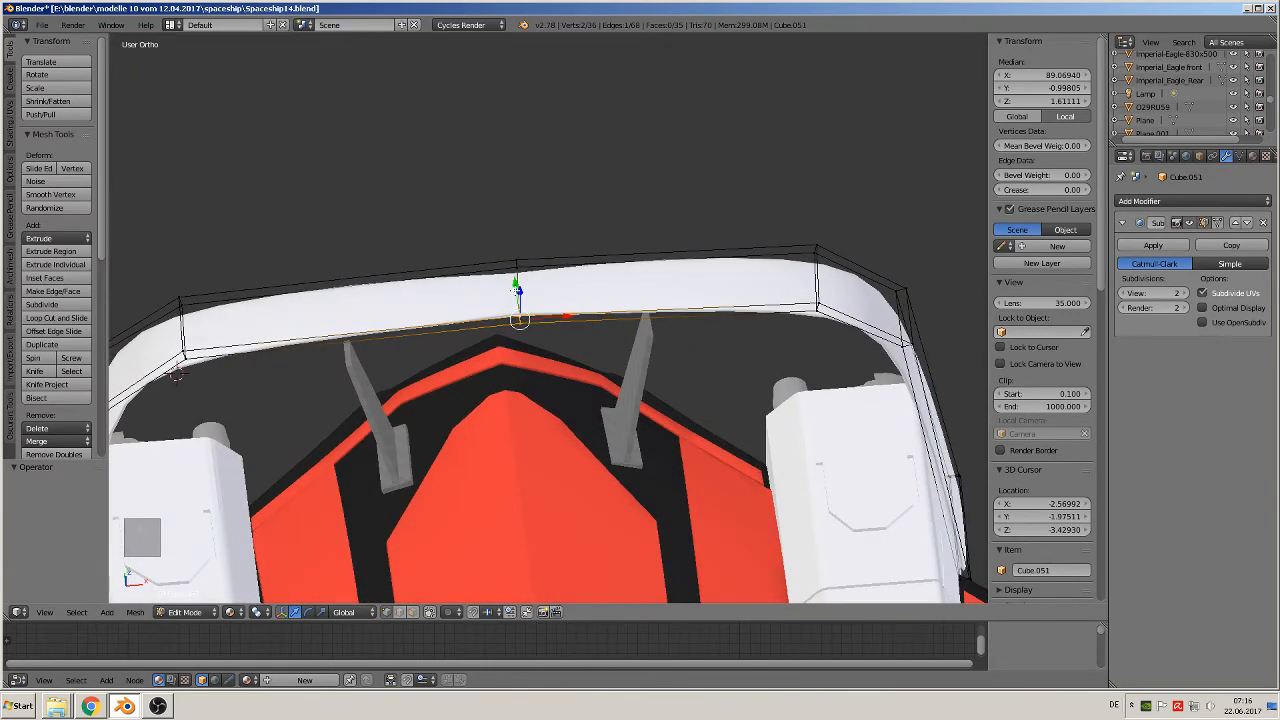
# Try to dissolve the edges across the middle of the wing's crossbar
pyautogui.rightClick(516, 290)
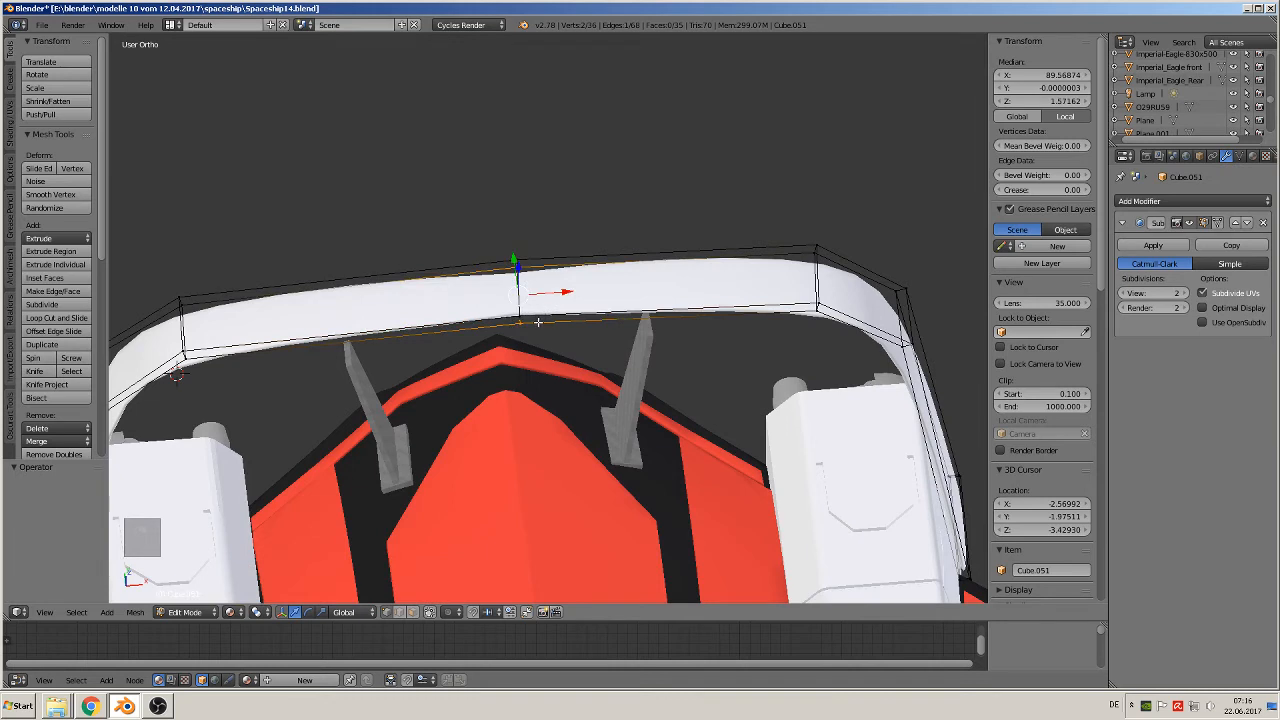
pyautogui.press('x')
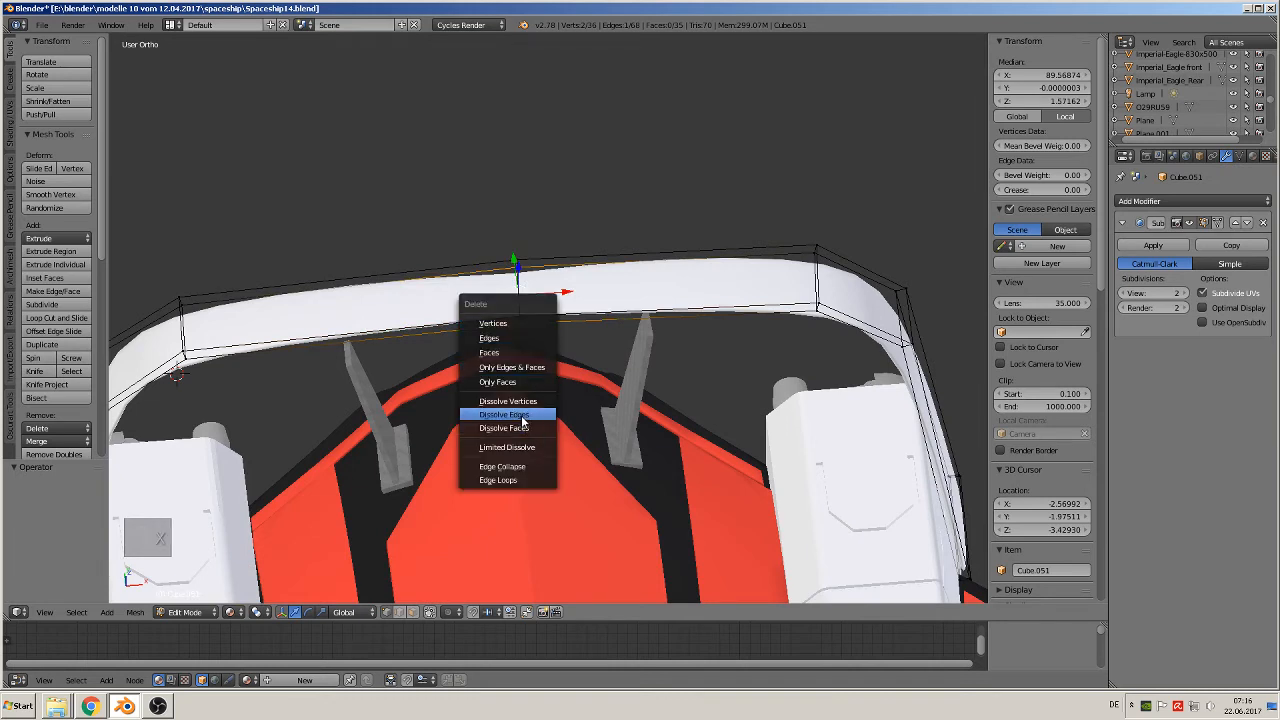
pyautogui.click(521, 414)
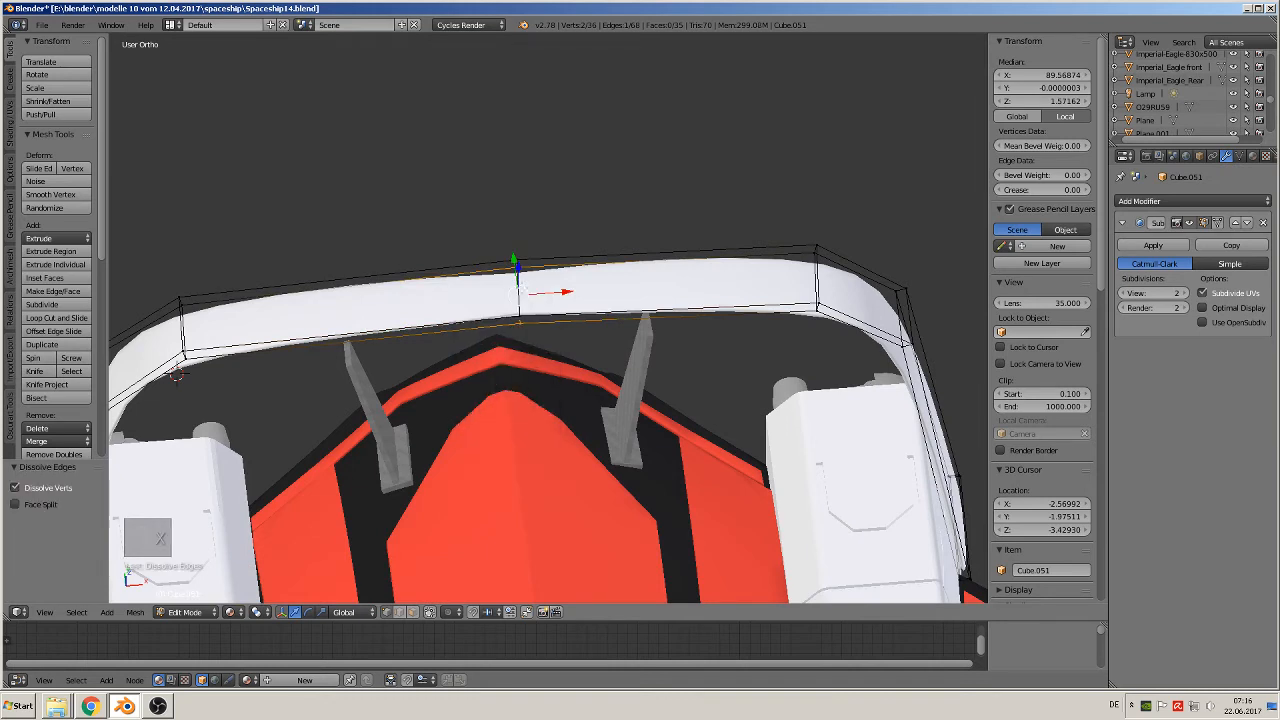
pyautogui.rightClick(524, 291)
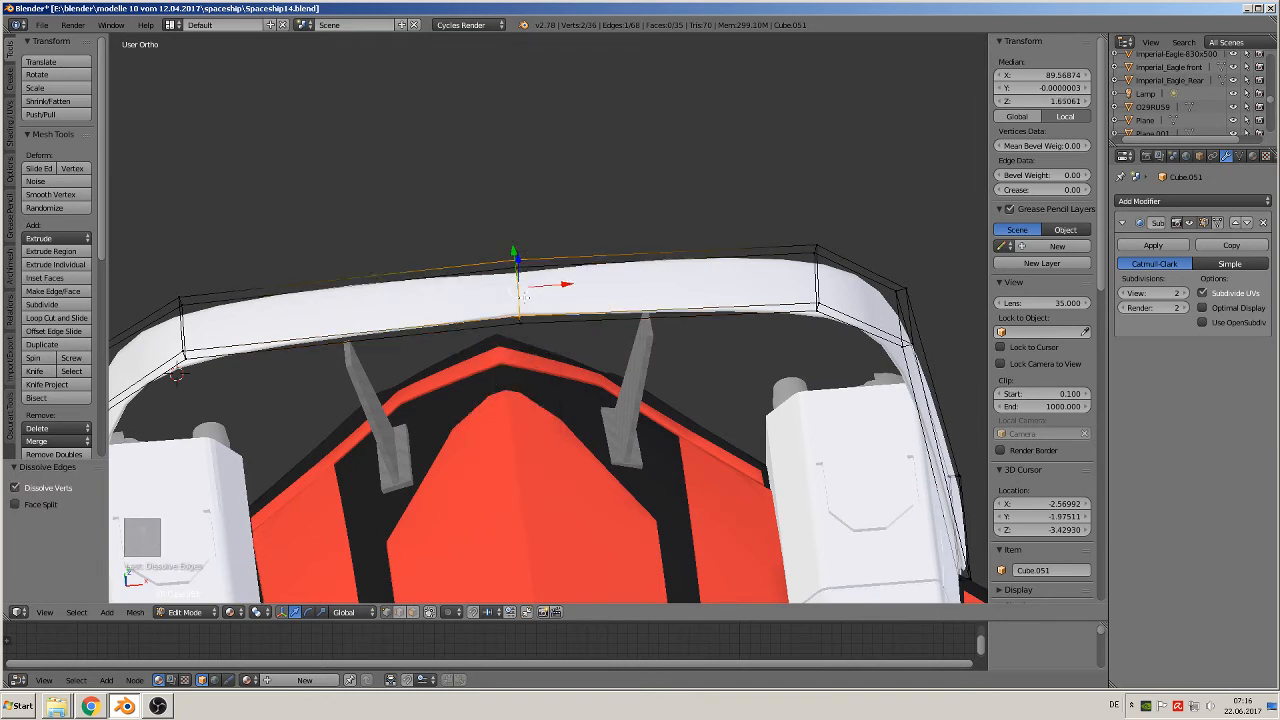
pyautogui.press('x')
pyautogui.click(524, 298)
pyautogui.press('Tab')
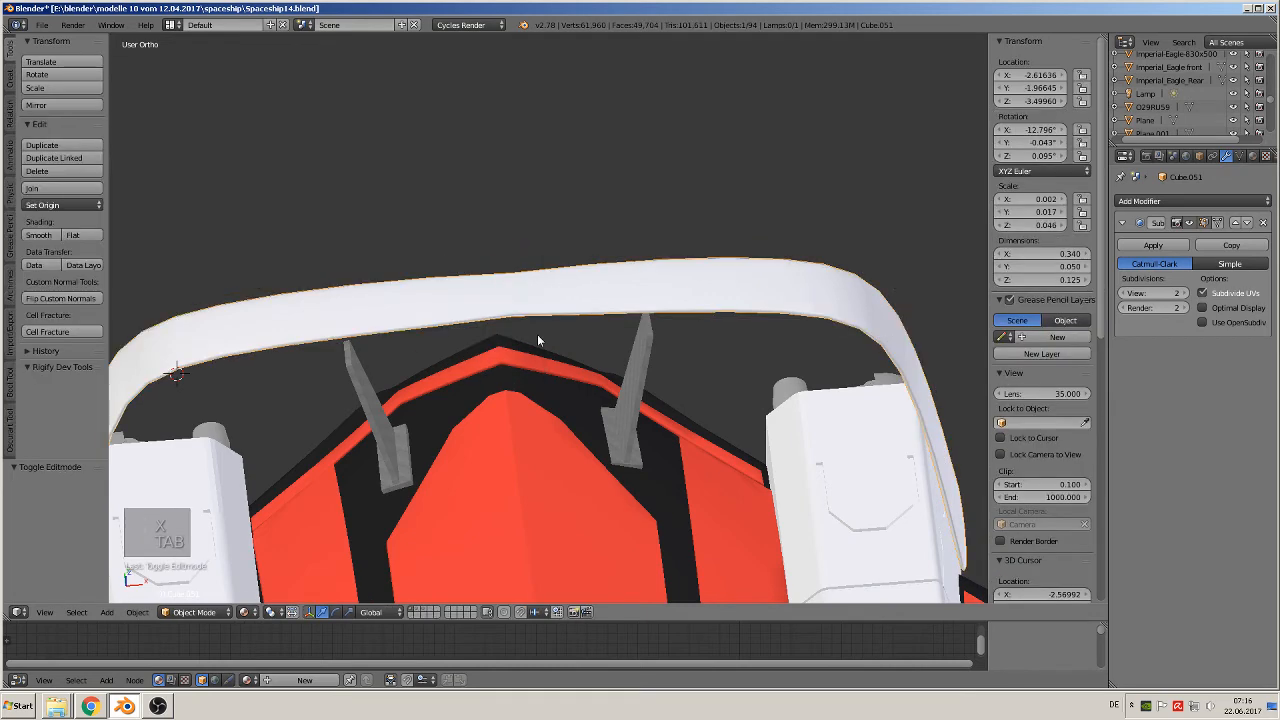
# Try to move the two rear vertices of the crossbar's middle section about 0.017 along Y
pyautogui.press('Tab')
pyautogui.moveTo(535, 310); pyautogui.dragTo(652, 320, button='middle')
pyautogui.rightClick(461, 289)
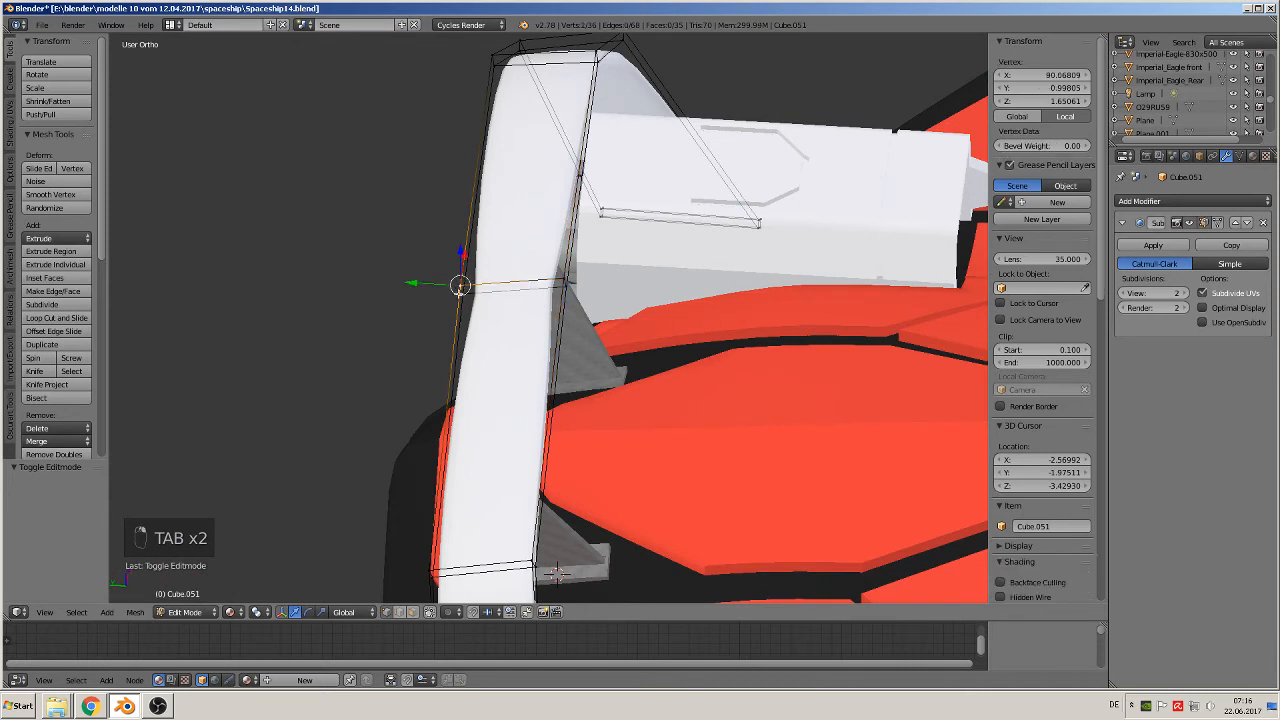
pyautogui.press('g')
pyautogui.press('y')
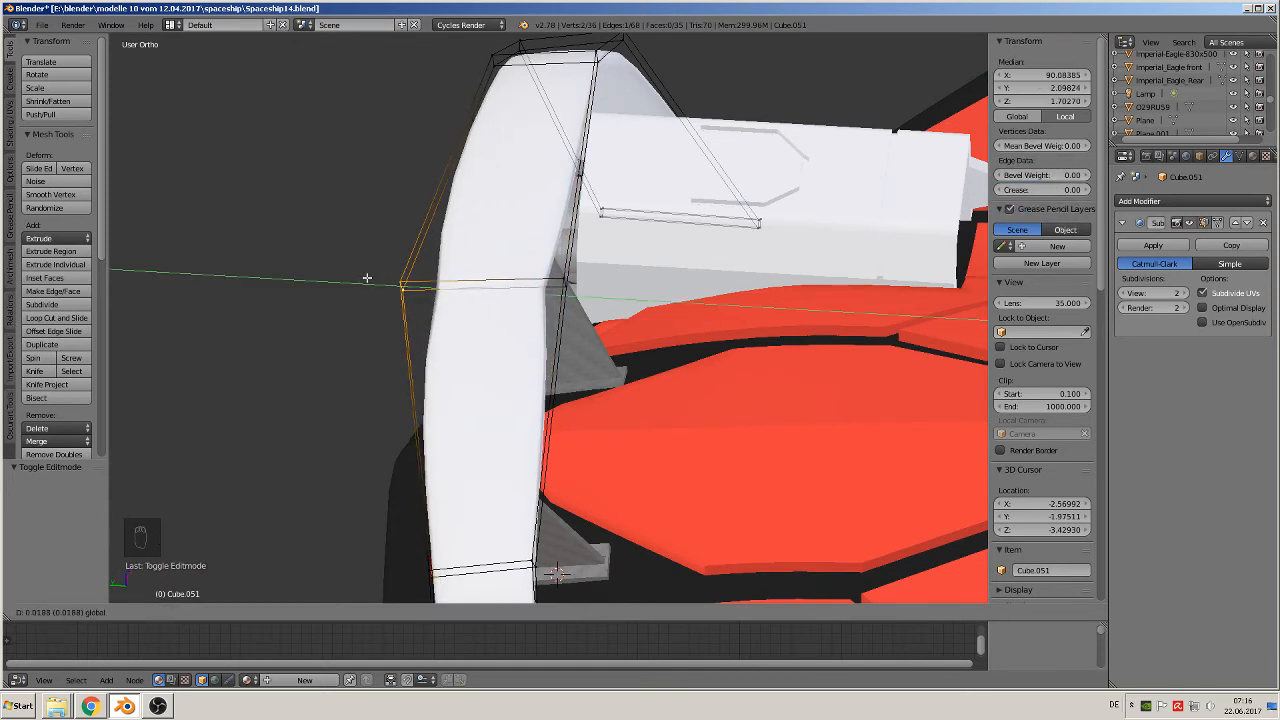
pyautogui.click(372, 277)
pyautogui.scroll(1, 441, 297)
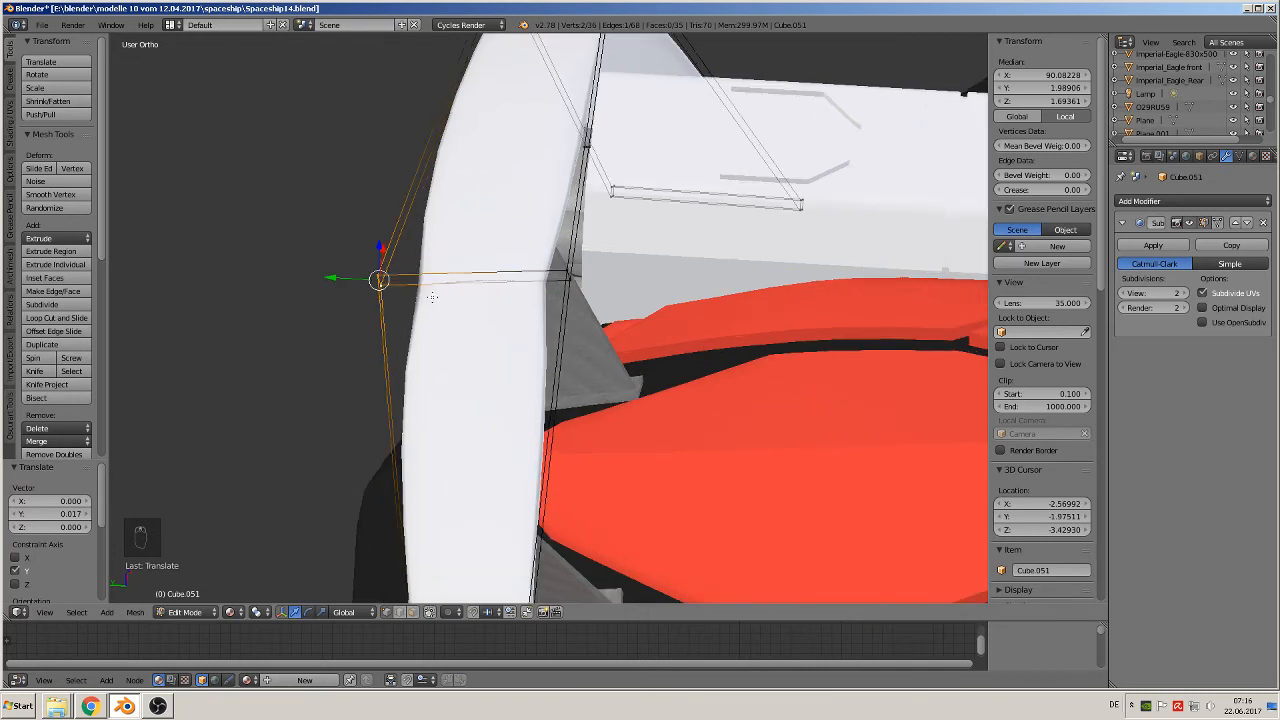
pyautogui.hotkey('ctrl', 'z')
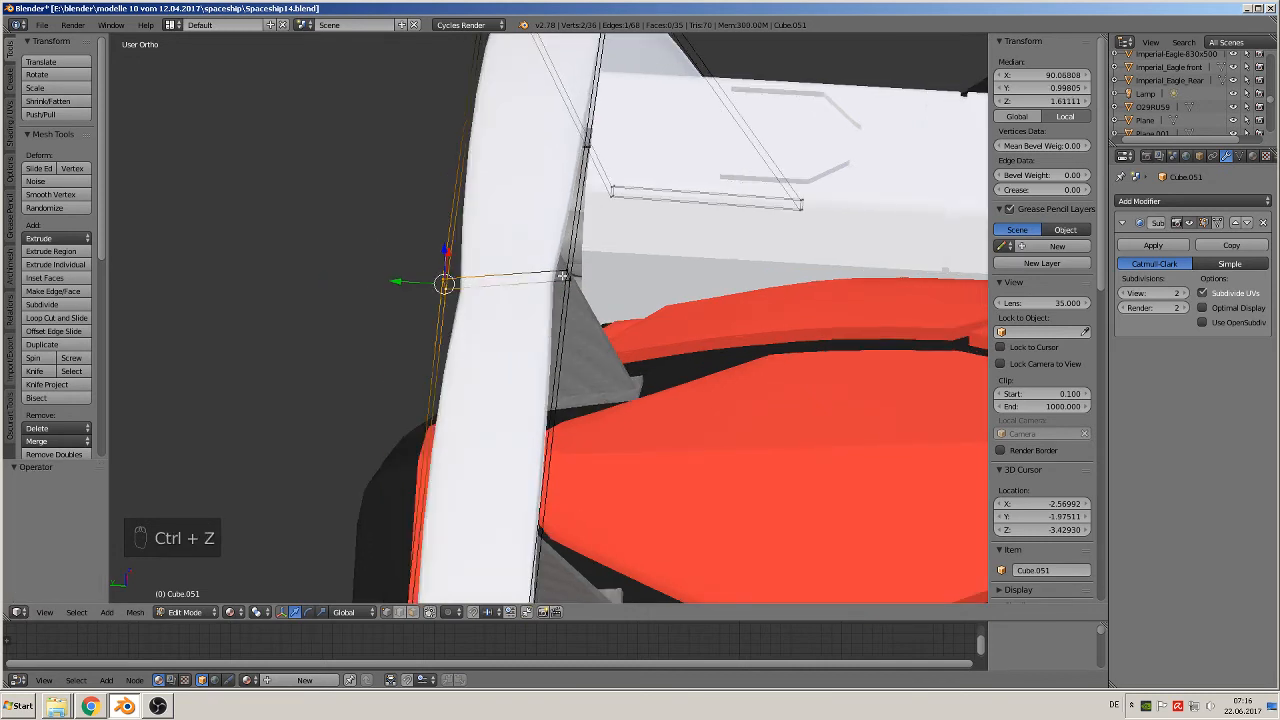
# Select all four vertices of the crossbar's middle section and delete them, opening the span between the wing's legs
pyautogui.keyDown('shift'); pyautogui.rightClick(563, 276); pyautogui.keyUp('shift')
pyautogui.keyDown('shift'); pyautogui.rightClick(580, 278); pyautogui.keyUp('shift')
pyautogui.press('x')
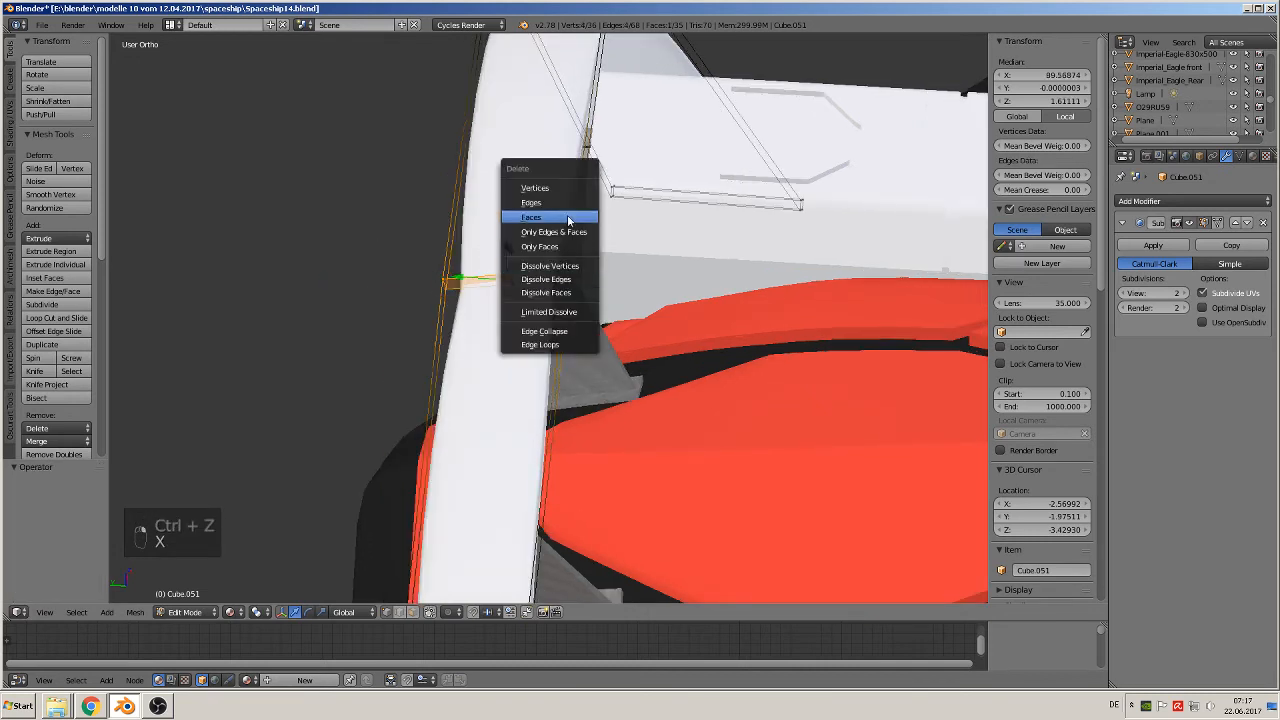
pyautogui.click(560, 186)
pyautogui.scroll(-5, 540, 240)
pyautogui.moveTo(537, 240); pyautogui.dragTo(675, 210, button='middle')
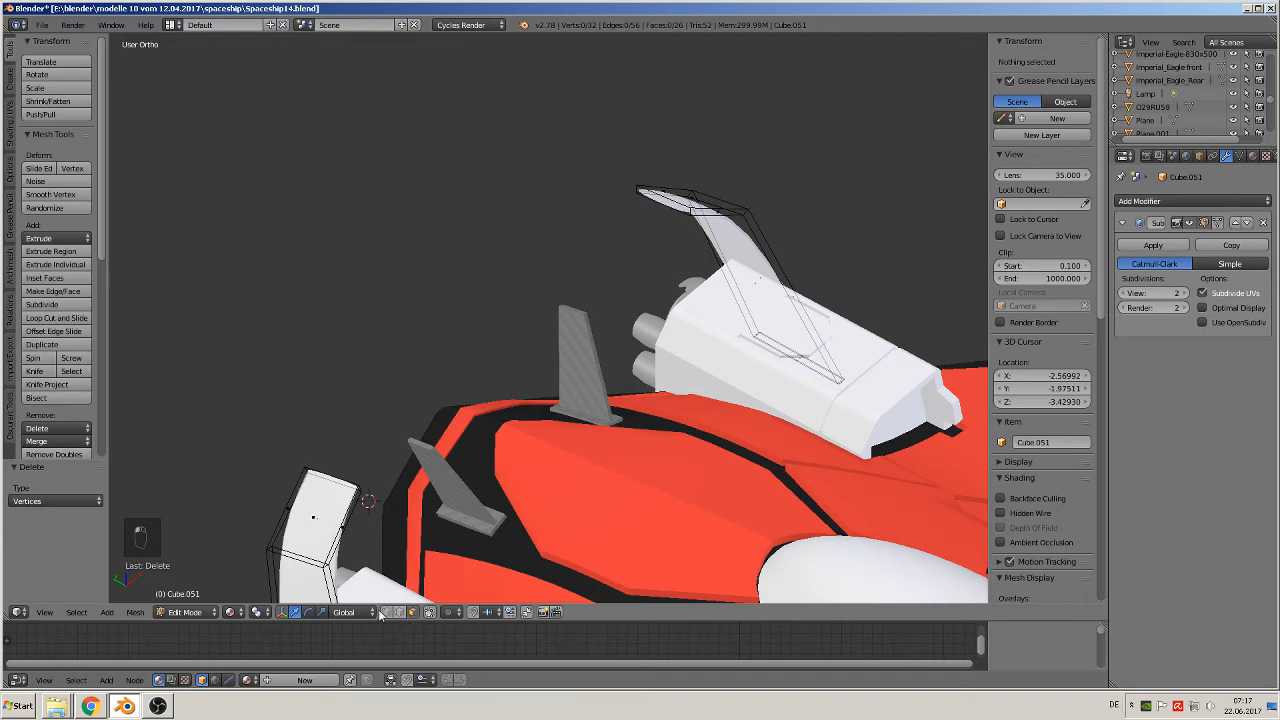
# In vertex selection mode, select the four end vertices on each of the two open wing halves
pyautogui.click(388, 612)
pyautogui.rightClick(305, 470)
pyautogui.keyDown('shift'); pyautogui.rightClick(307, 472); pyautogui.keyUp('shift')
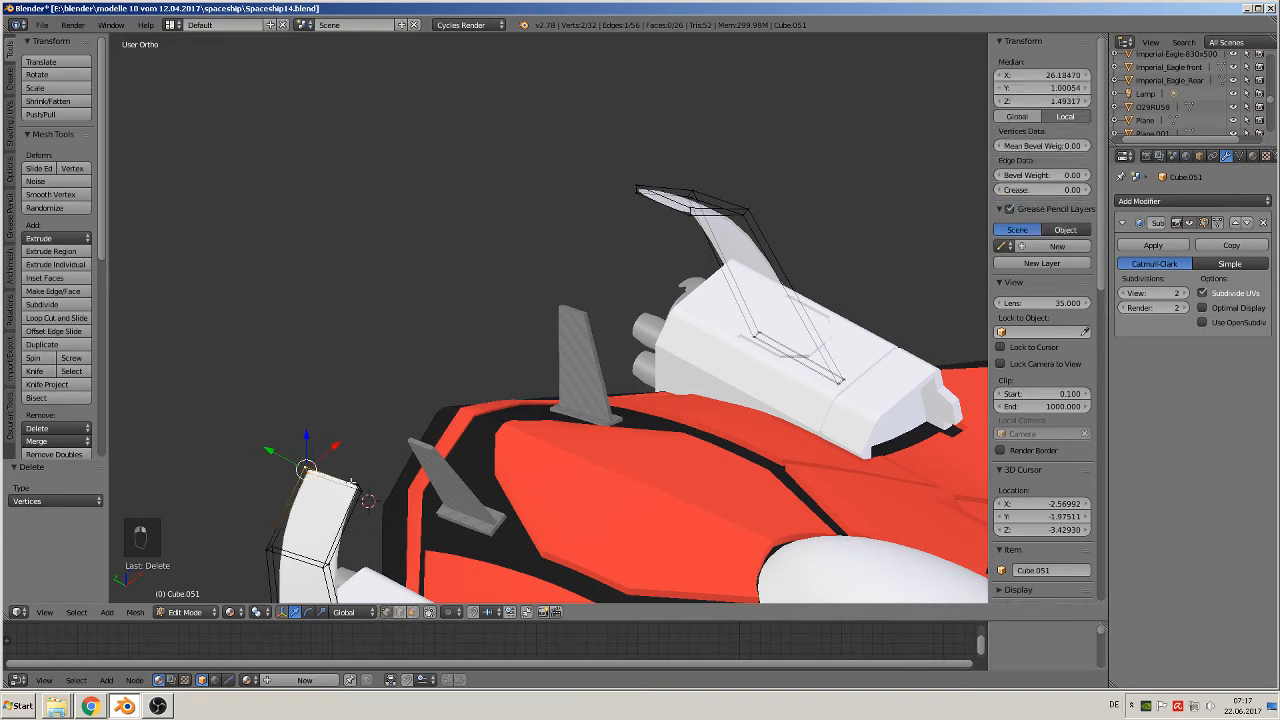
pyautogui.keyDown('shift'); pyautogui.rightClick(360, 488); pyautogui.keyUp('shift')
pyautogui.keyDown('shift'); pyautogui.rightClick(360, 494); pyautogui.keyUp('shift')
pyautogui.keyDown('shift'); pyautogui.rightClick(690, 212); pyautogui.keyUp('shift')
pyautogui.keyDown('shift'); pyautogui.rightClick(692, 210); pyautogui.keyUp('shift')
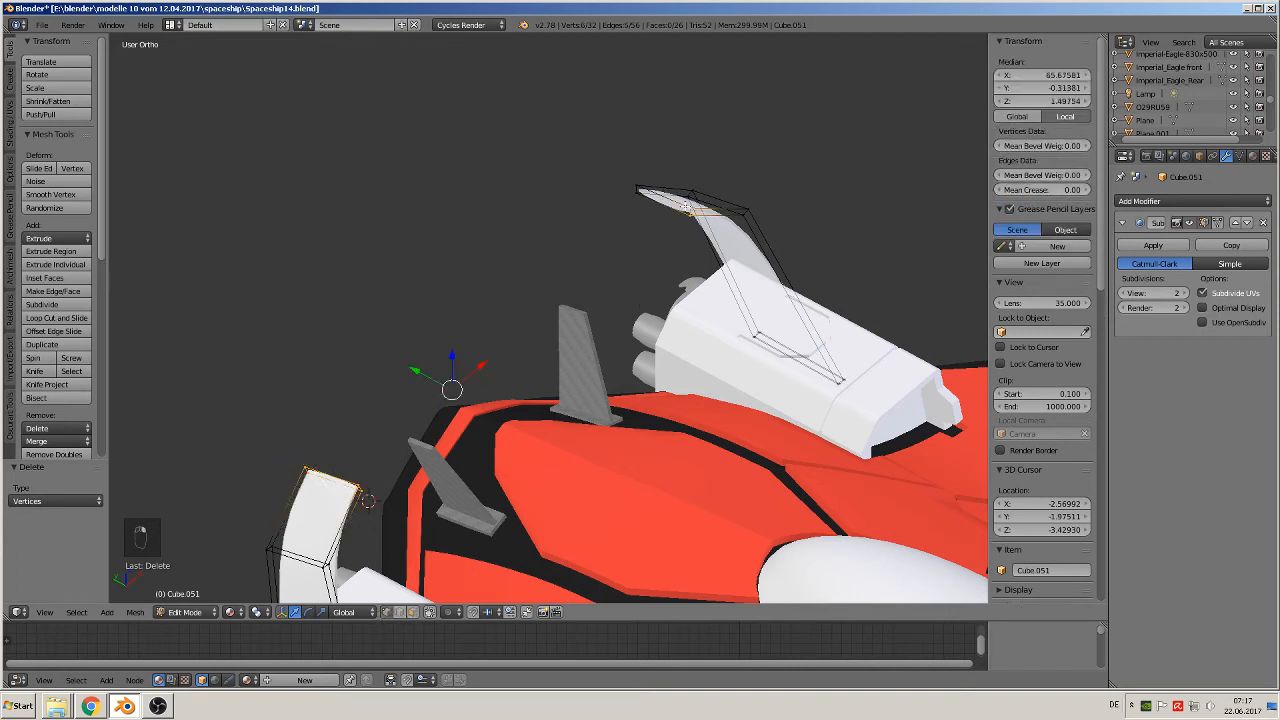
pyautogui.keyDown('shift'); pyautogui.rightClick(648, 190); pyautogui.keyUp('shift')
pyautogui.keyDown('shift'); pyautogui.rightClick(636, 188); pyautogui.keyUp('shift')
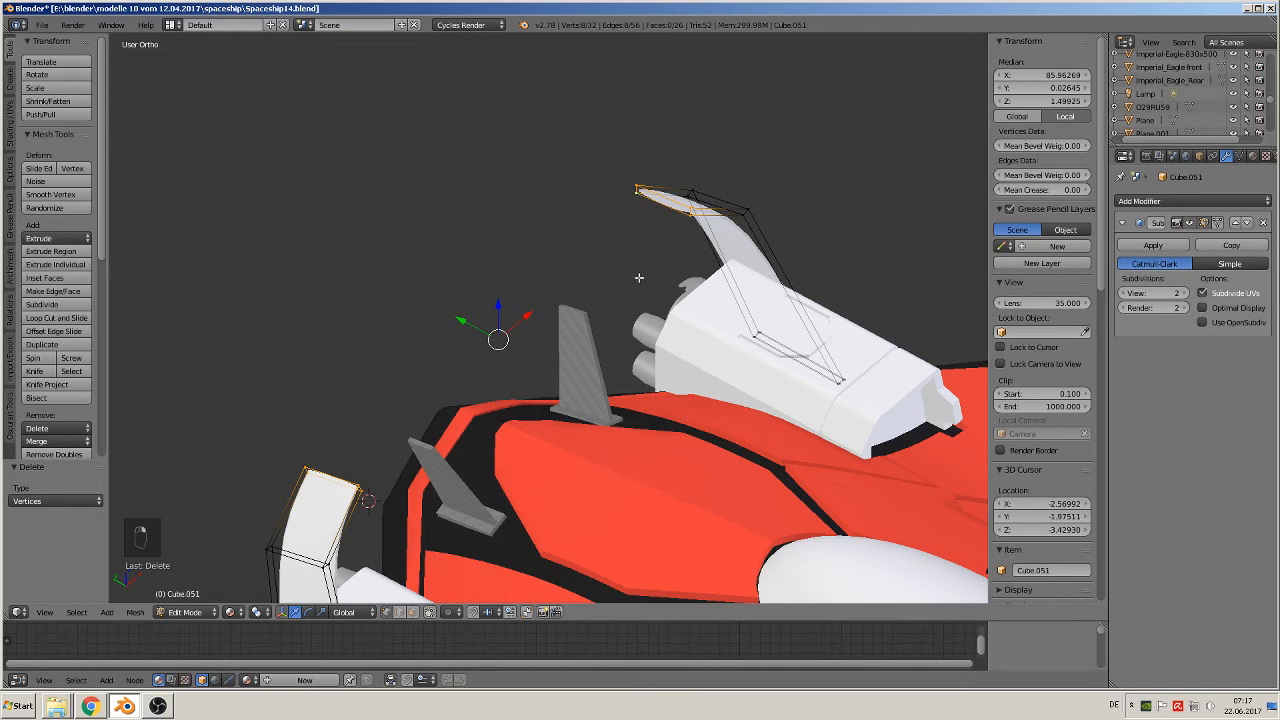
# Connect the two open wing ends with Bridge Edge Loops and return to Object Mode to inspect the arch
pyautogui.press('space')
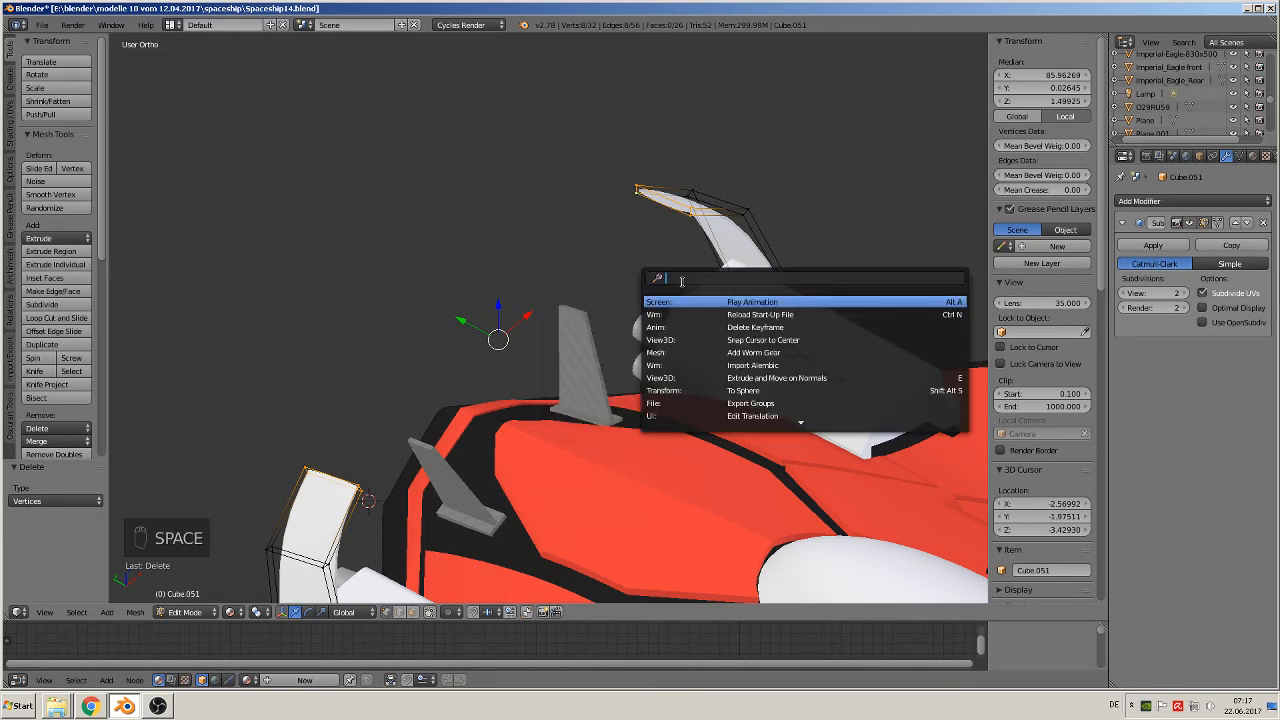
pyautogui.write('bri')
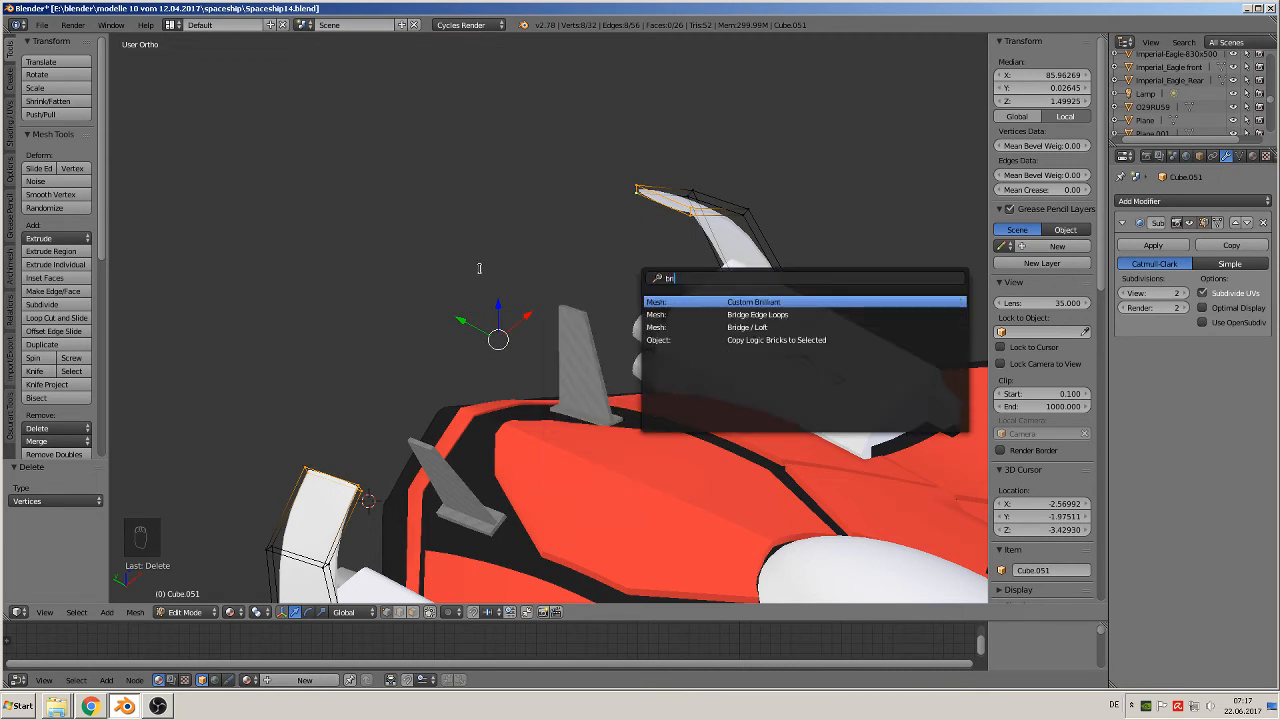
pyautogui.click(758, 314)
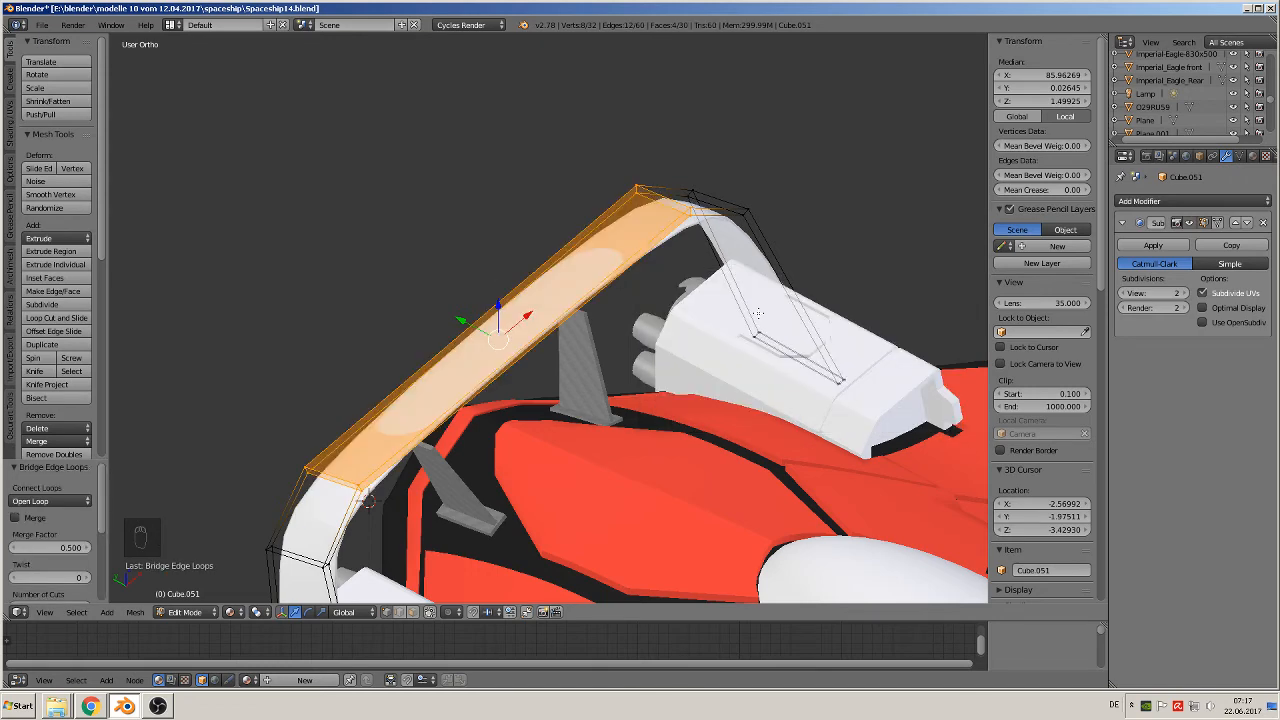
pyautogui.press('Tab')
pyautogui.moveTo(677, 376); pyautogui.dragTo(442, 354, button='middle')
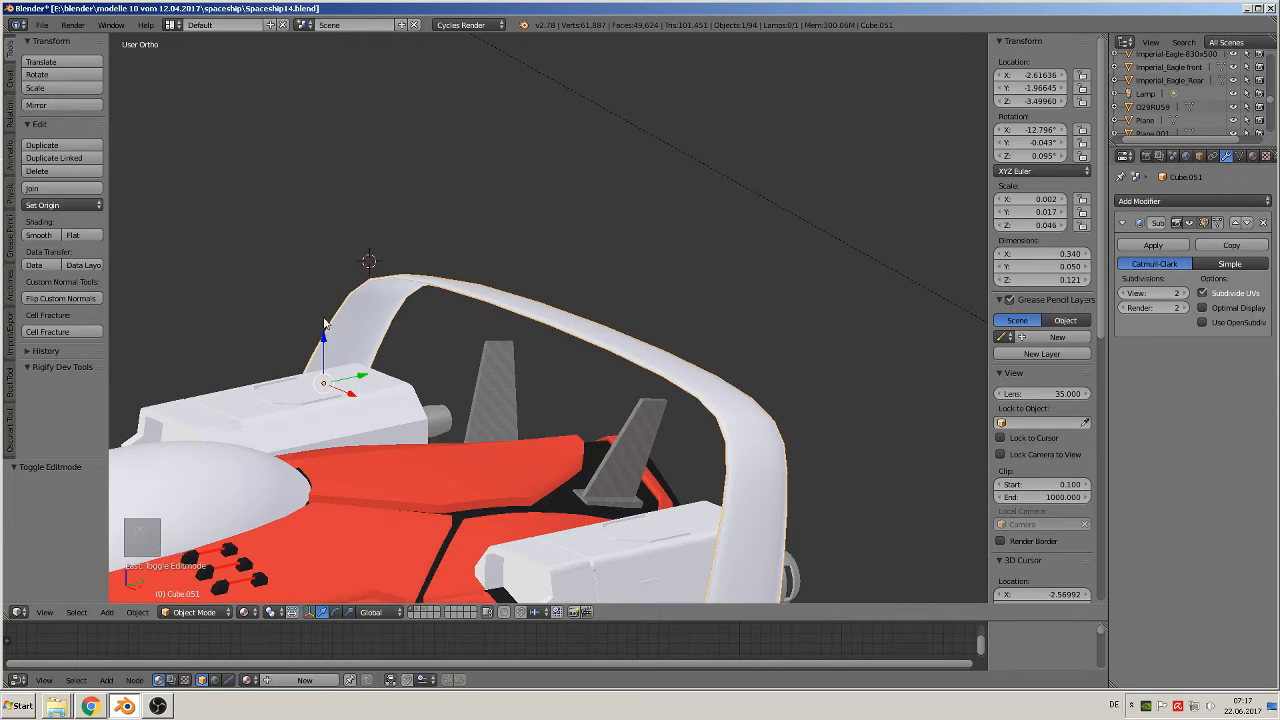
# Select the entire wing mesh and subdivide it with one cut
pyautogui.press('Tab')
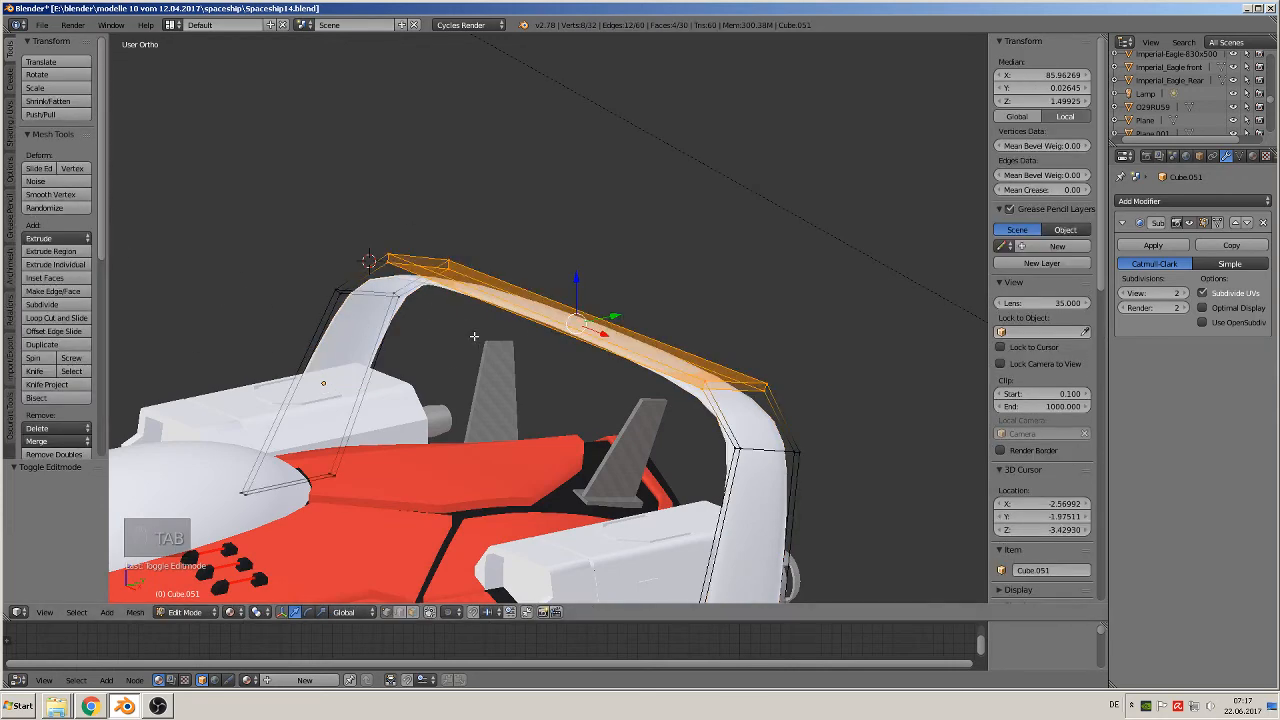
pyautogui.press('a')
pyautogui.press('a')
pyautogui.press('a')
pyautogui.click(61, 305)
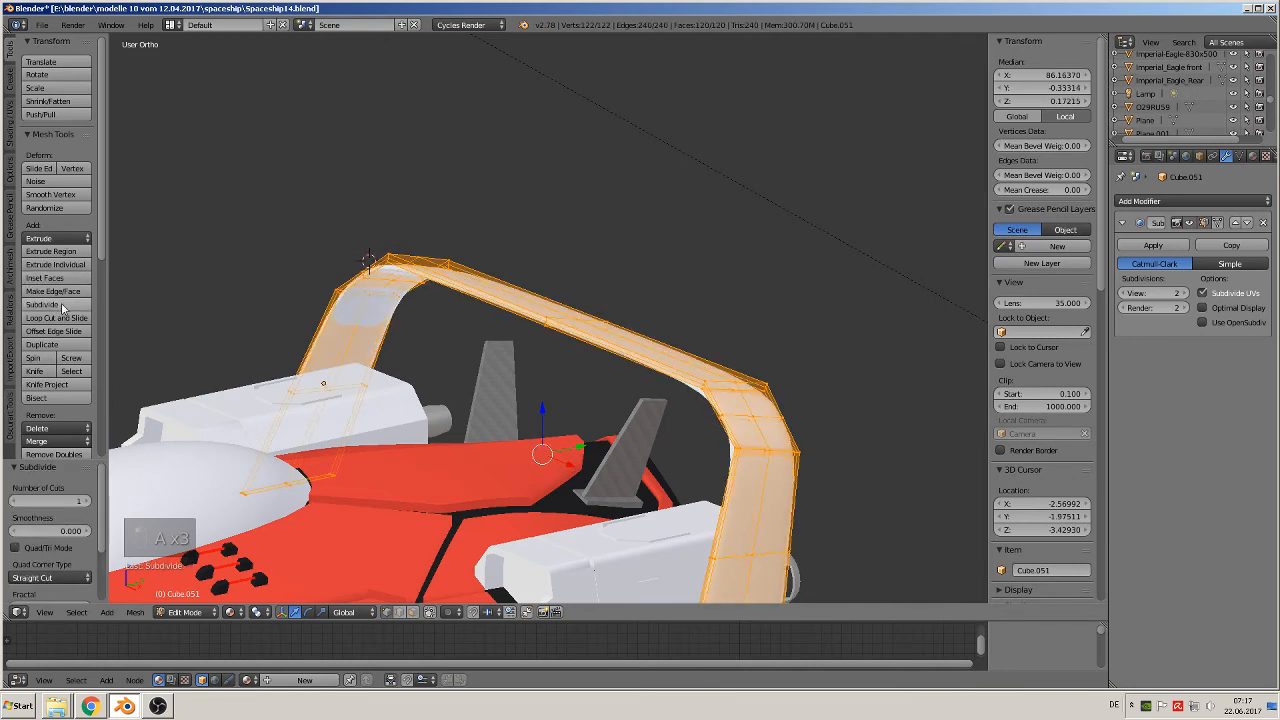
pyautogui.press('Tab')
pyautogui.moveTo(421, 343); pyautogui.dragTo(551, 328, button='middle')
pyautogui.press('Tab')
# Toggle the selection's see-through option and add one lengthwise loop cut, slid to about 0.70 beside the wing's centre edge
pyautogui.scroll(4, 510, 370)
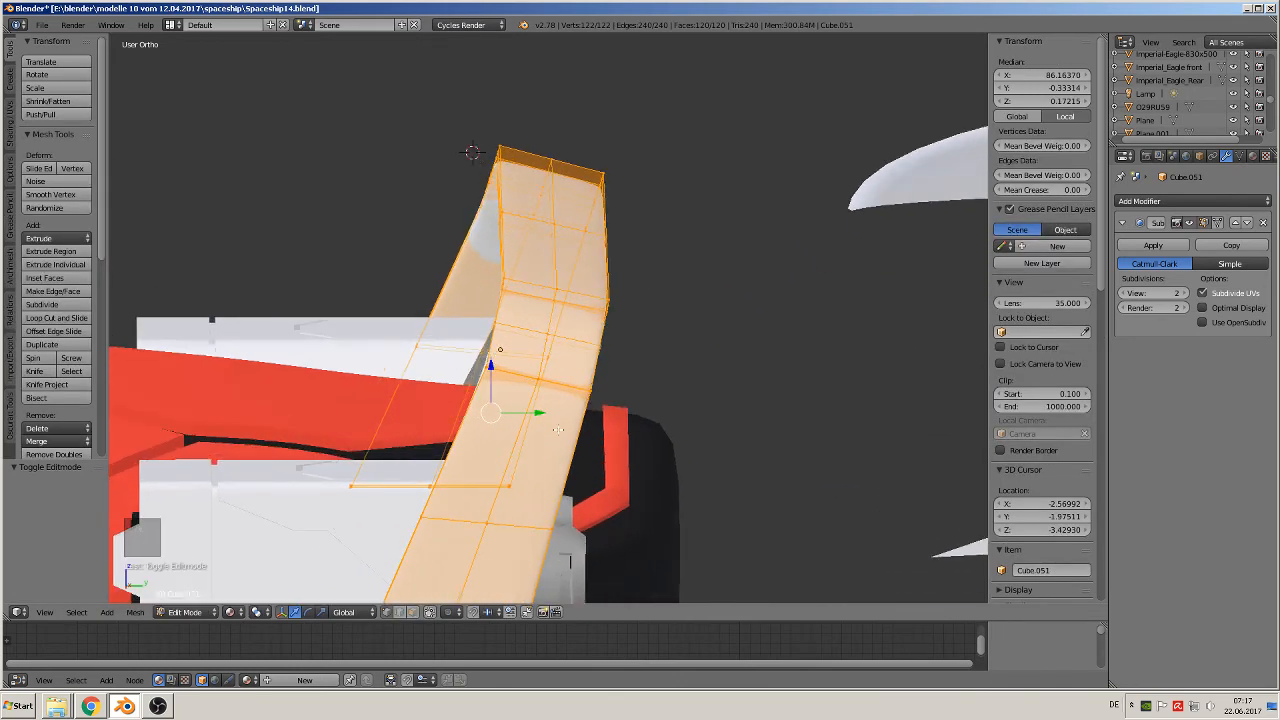
pyautogui.click(430, 612)
pyautogui.hotkey('ctrl', 'r')
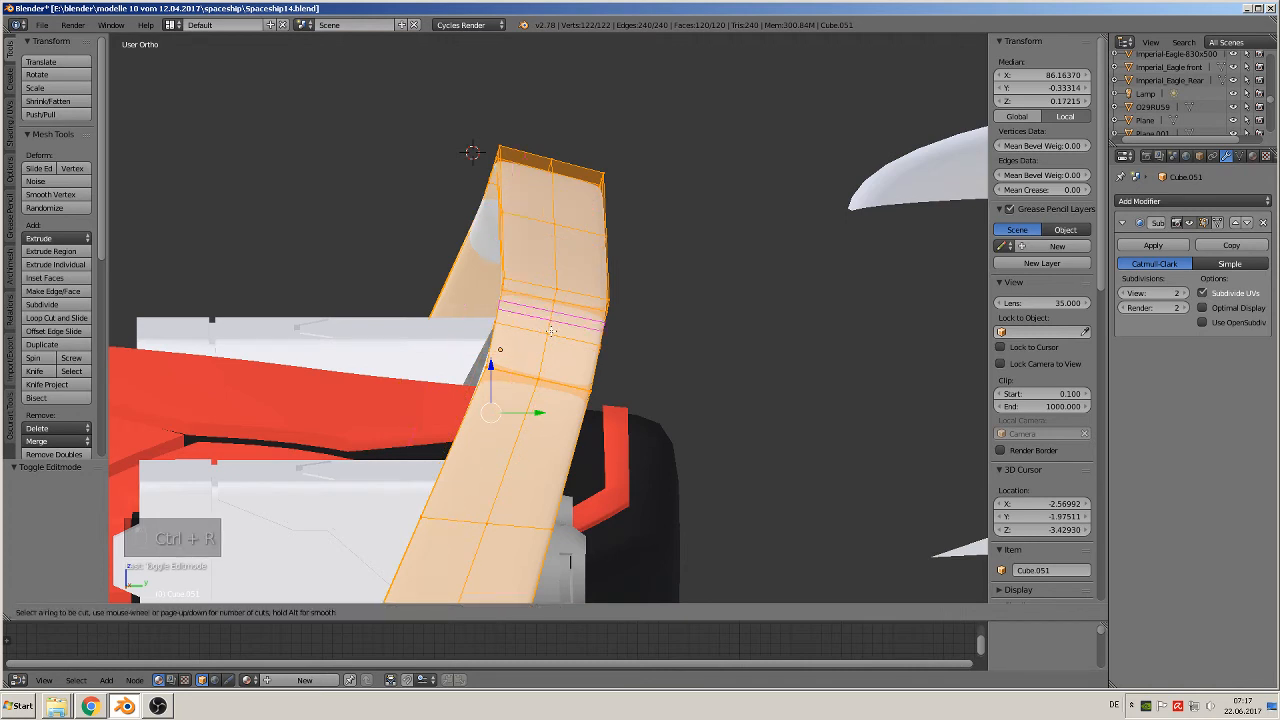
pyautogui.click(568, 296)
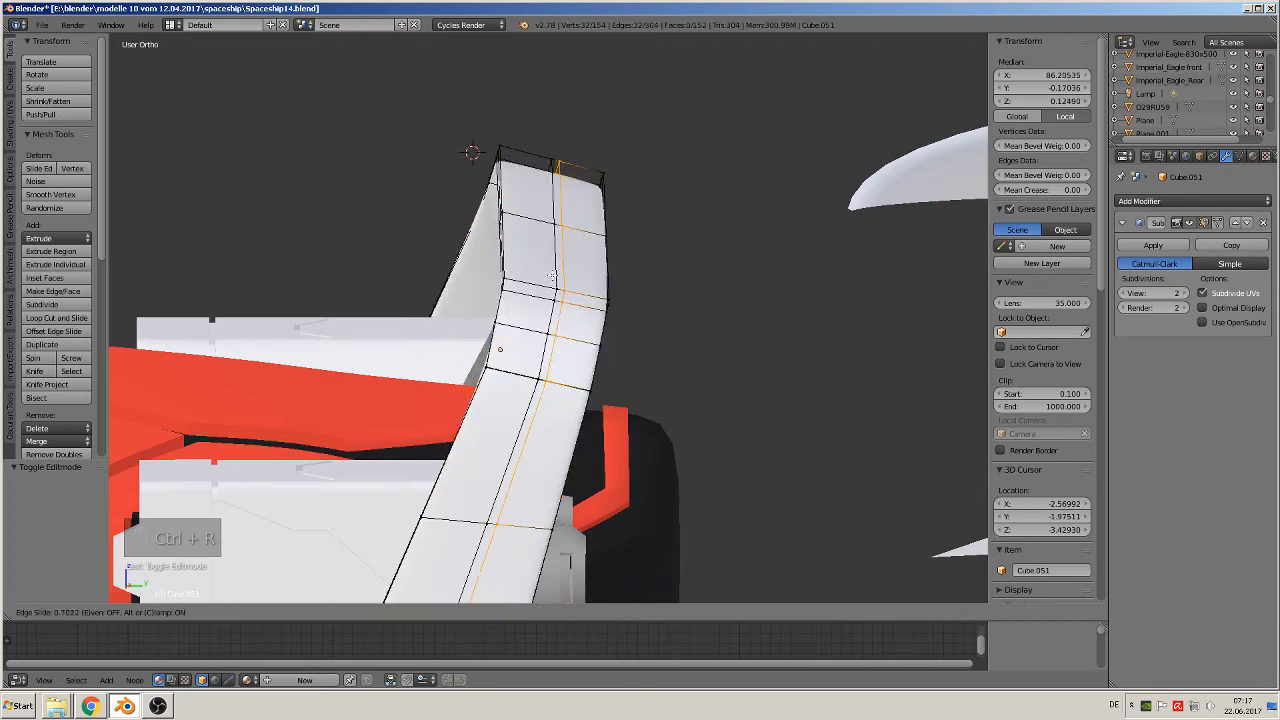
pyautogui.click(551, 274)
# Switch to face selection and select the narrow face loop running along the middle of the wing
pyautogui.click(416, 612)
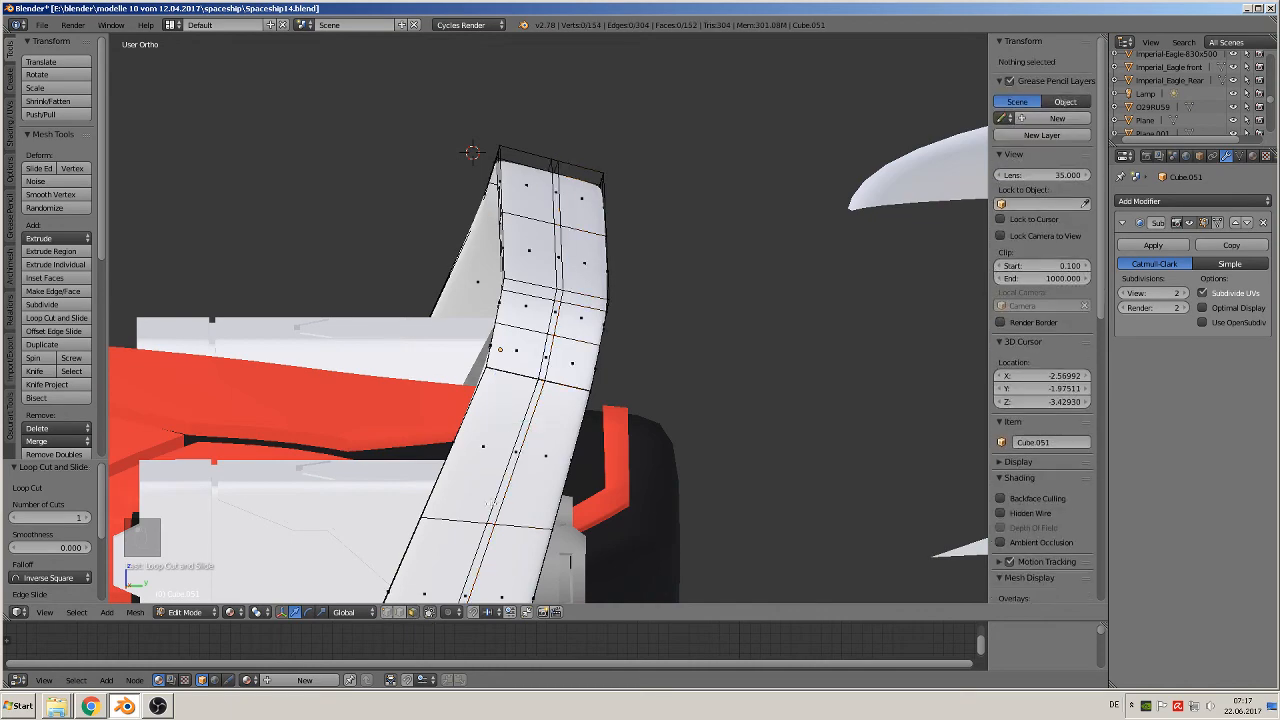
pyautogui.click(545, 378)
pyautogui.keyDown('alt'); pyautogui.click(541, 380); pyautogui.keyUp('alt')
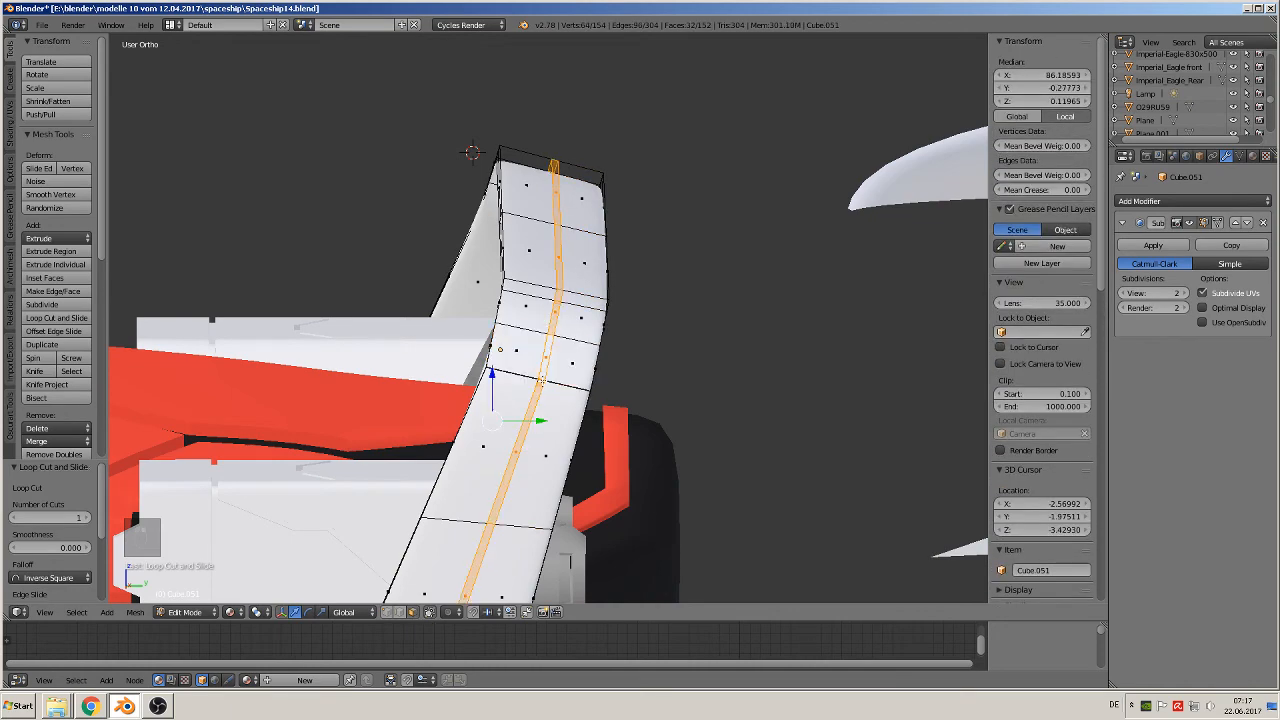
# Reselect only the outer faces of the narrow strip along one upright of the wing and around its upper corner
pyautogui.moveTo(560, 410); pyautogui.dragTo(629, 413, button='middle')
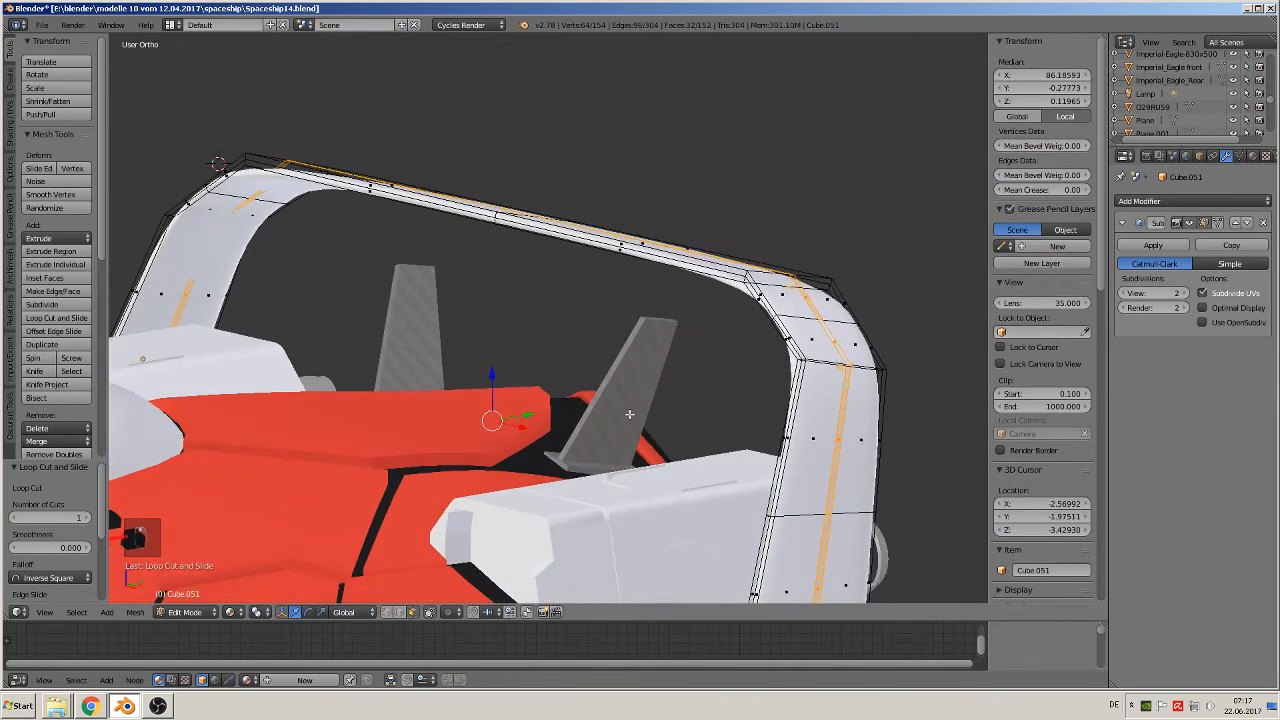
pyautogui.keyDown('shift'); pyautogui.moveTo(711, 437); pyautogui.dragTo(630, 388, button='middle'); pyautogui.keyUp('shift')
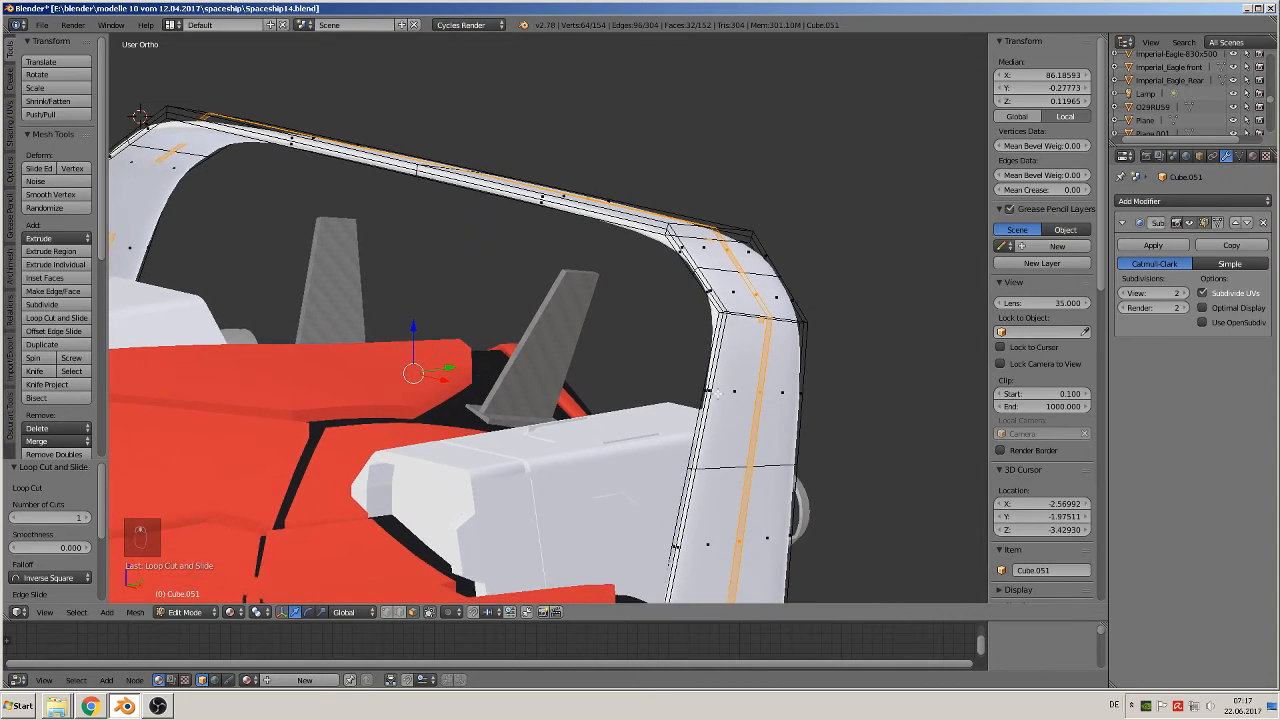
pyautogui.moveTo(718, 394); pyautogui.dragTo(743, 455, button='middle')
pyautogui.rightClick(707, 510)
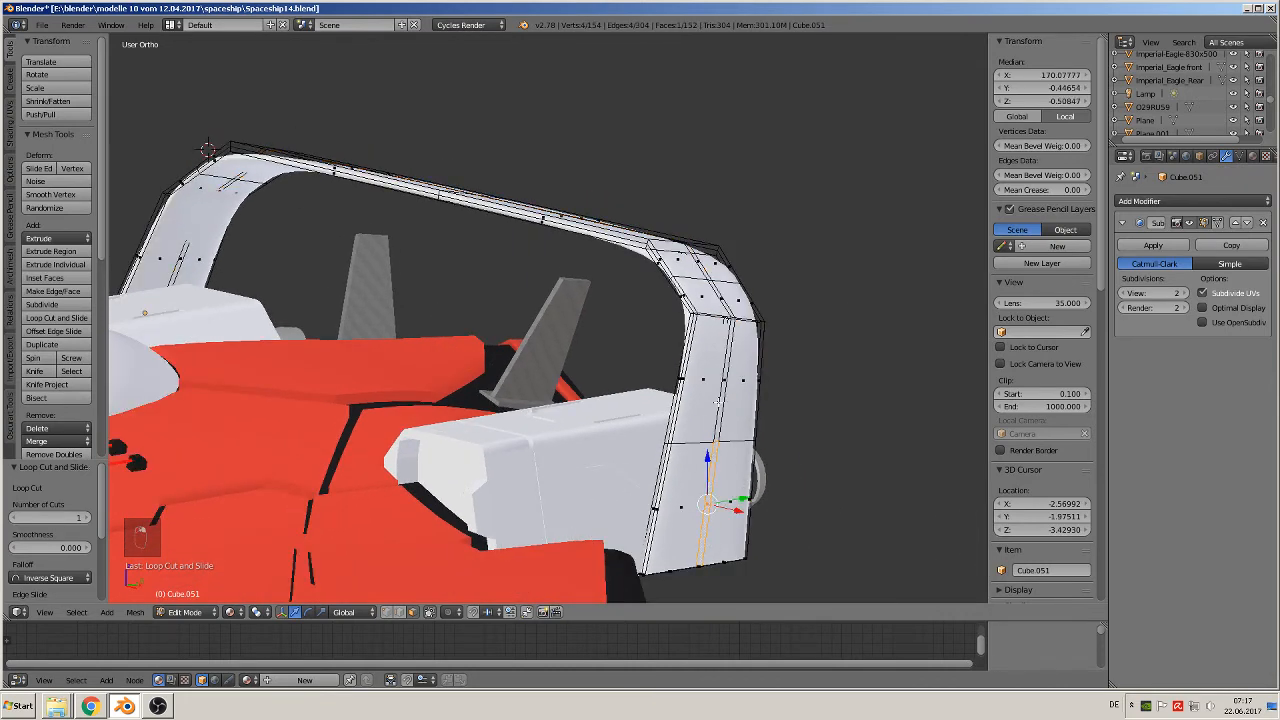
pyautogui.keyDown('shift'); pyautogui.rightClick(730, 374); pyautogui.keyUp('shift')
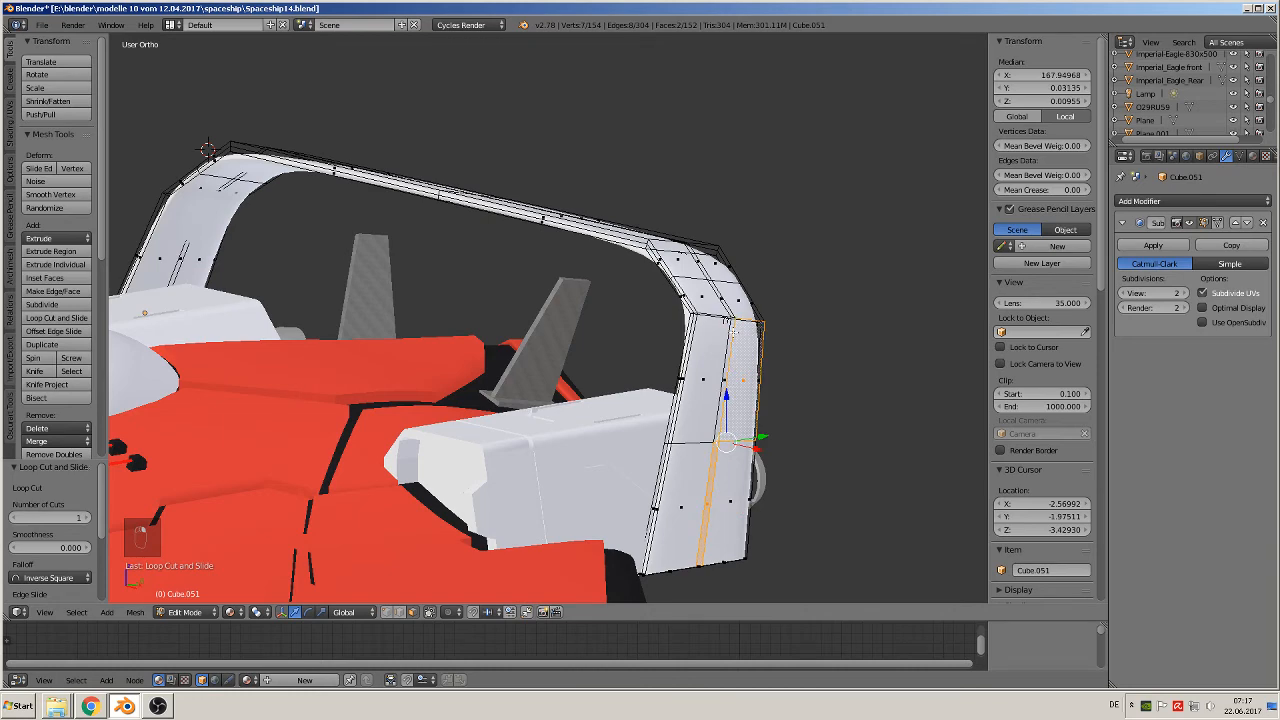
pyautogui.rightClick(729, 342)
pyautogui.keyDown('shift'); pyautogui.rightClick(716, 465); pyautogui.keyUp('shift')
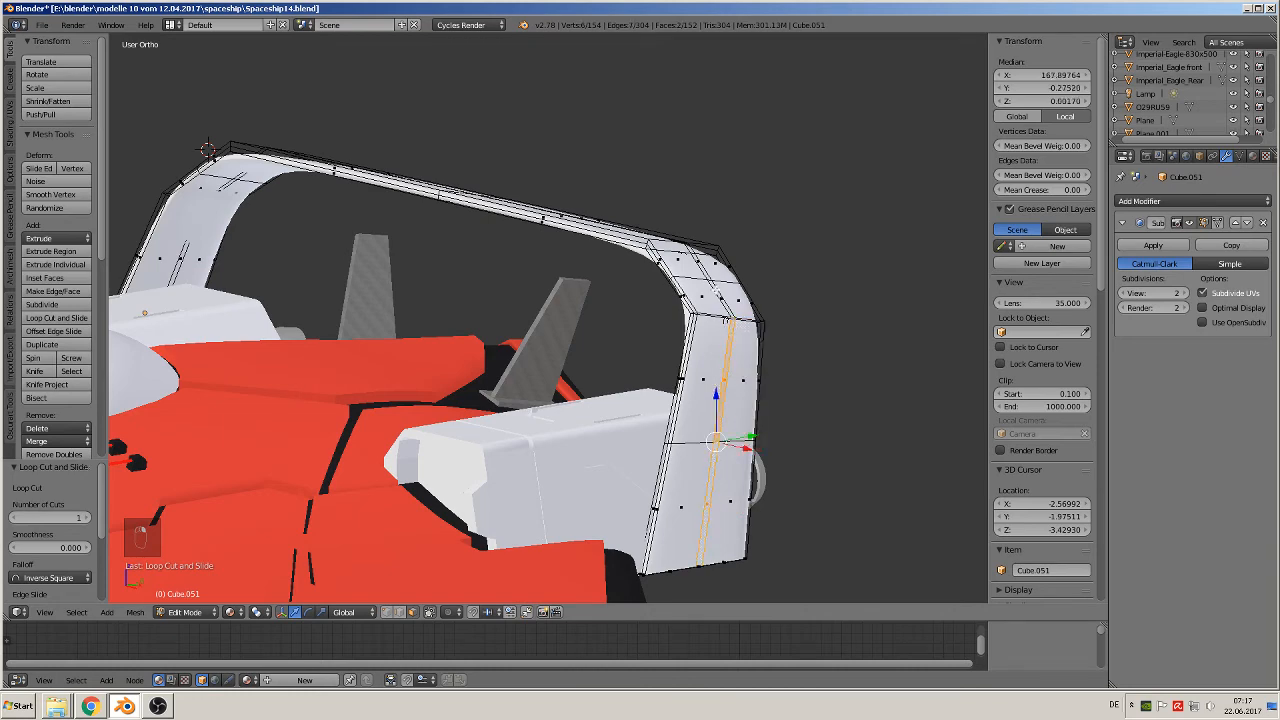
pyautogui.keyDown('shift'); pyautogui.rightClick(718, 293); pyautogui.keyUp('shift')
pyautogui.keyDown('shift'); pyautogui.rightClick(730, 365); pyautogui.keyUp('shift')
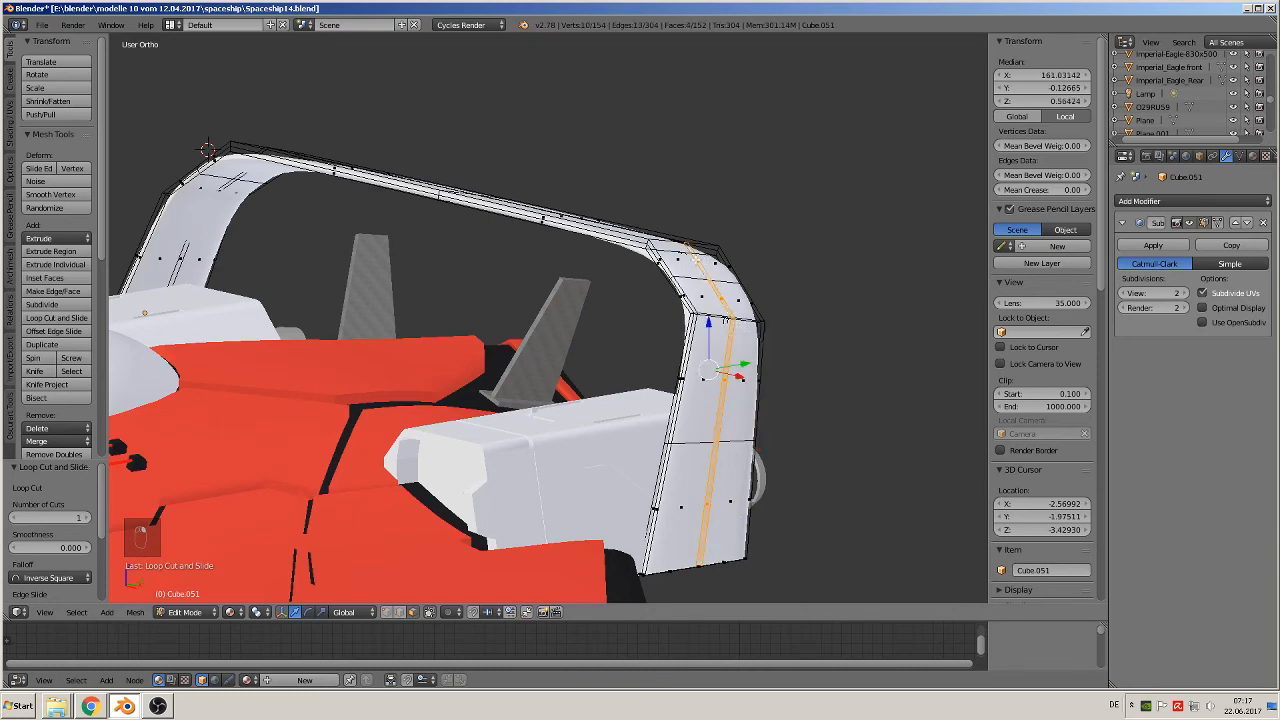
# Extend the selection along the narrow strip across the wing's crossbar and into the opposite corner
pyautogui.moveTo(730, 365); pyautogui.dragTo(661, 269, button='middle')
pyautogui.scroll(3, 661, 269)
pyautogui.keyDown('shift'); pyautogui.rightClick(676, 106); pyautogui.keyUp('shift')
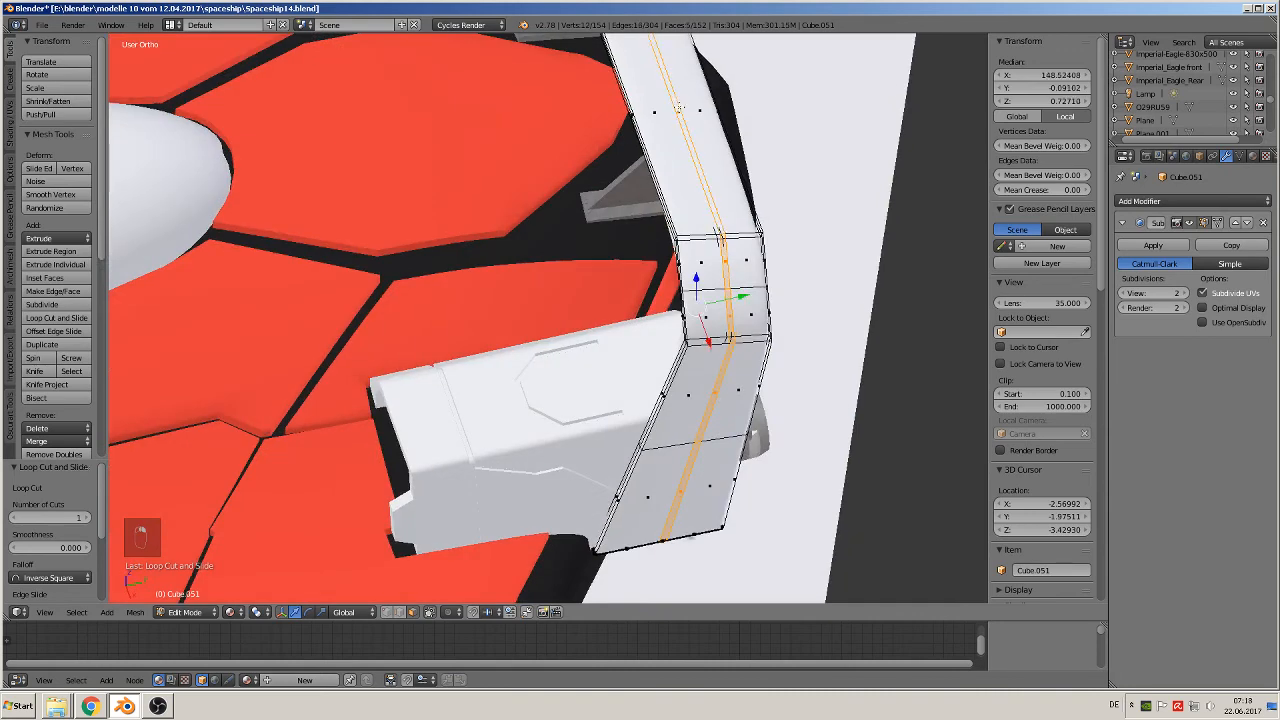
pyautogui.moveTo(676, 106); pyautogui.dragTo(805, 480, button='middle')
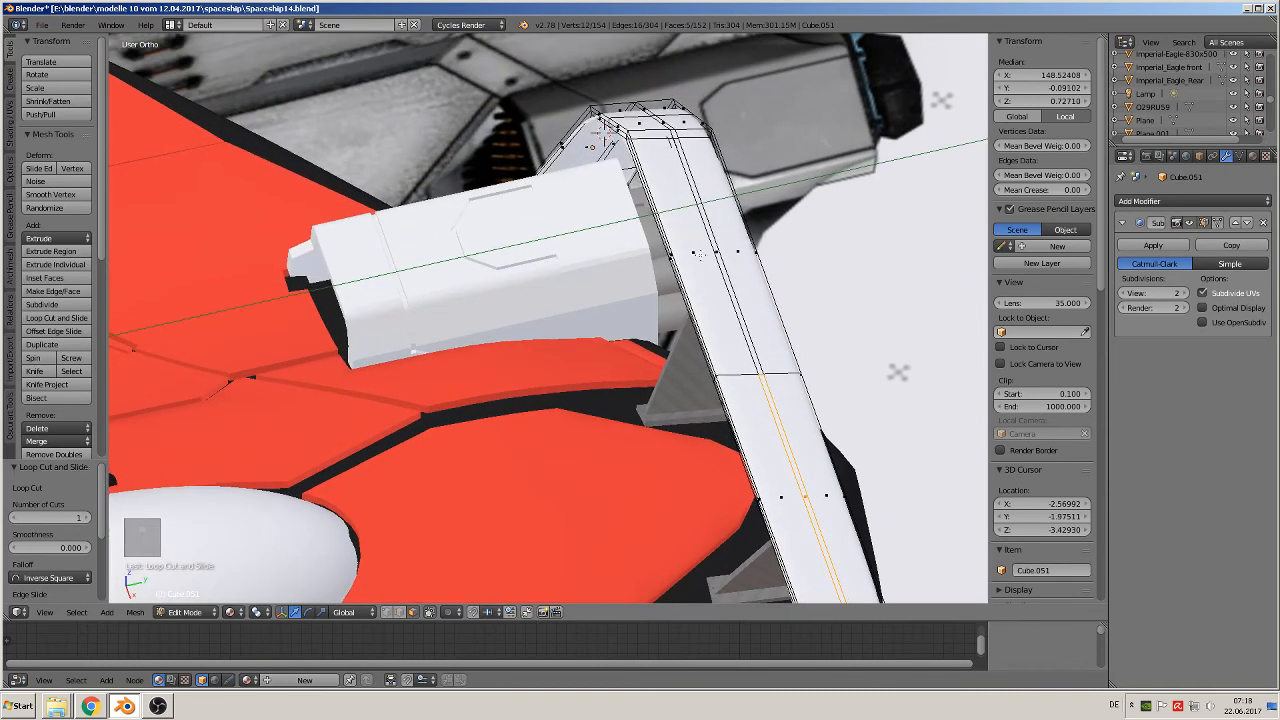
pyautogui.keyDown('shift'); pyautogui.rightClick(715, 247); pyautogui.keyUp('shift')
pyautogui.keyDown('shift'); pyautogui.rightClick(658, 118); pyautogui.keyUp('shift')
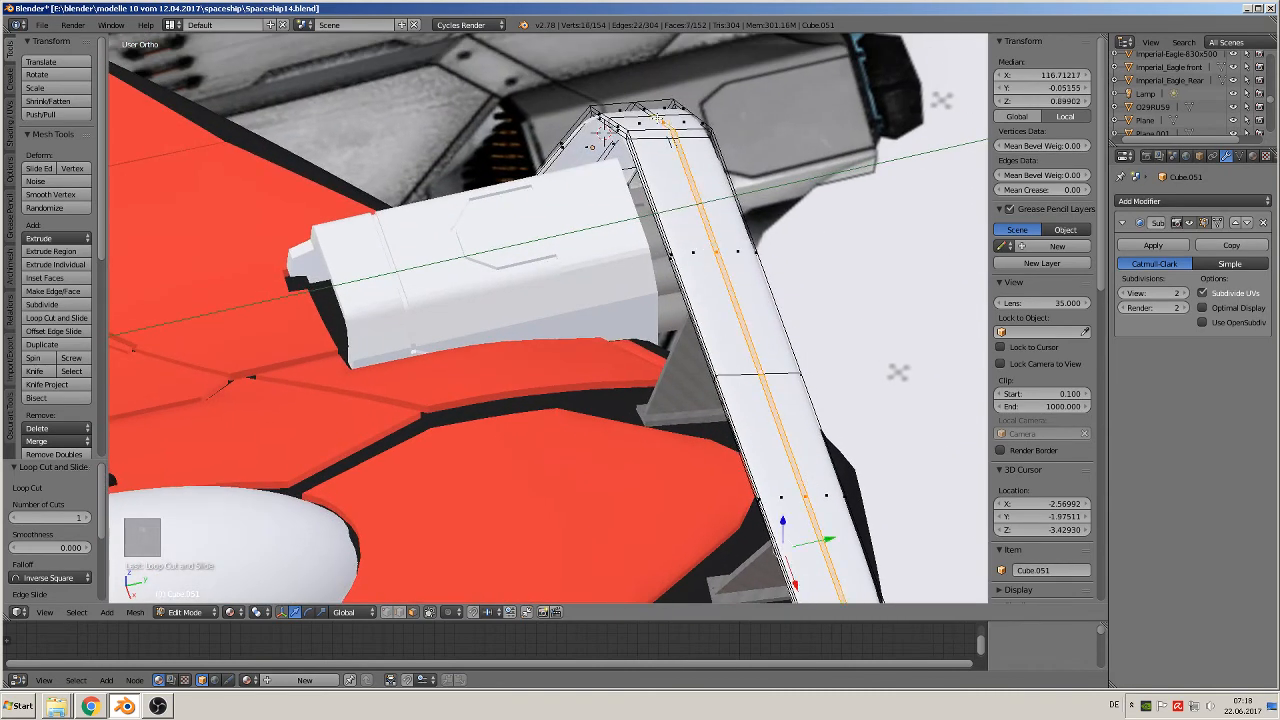
pyautogui.keyDown('shift'); pyautogui.rightClick(641, 105); pyautogui.keyUp('shift')
# Add the narrow strip faces on the opposite upright to the selection so the strip covers the whole arch
pyautogui.moveTo(642, 142); pyautogui.dragTo(820, 127, button='middle')
pyautogui.keyDown('shift'); pyautogui.moveTo(694, 303); pyautogui.dragTo(720, 50, button='middle'); pyautogui.keyUp('shift')
pyautogui.scroll(2, 713, 62)
pyautogui.keyDown('shift'); pyautogui.moveTo(397, 345); pyautogui.dragTo(494, 135, button='middle'); pyautogui.keyUp('shift')
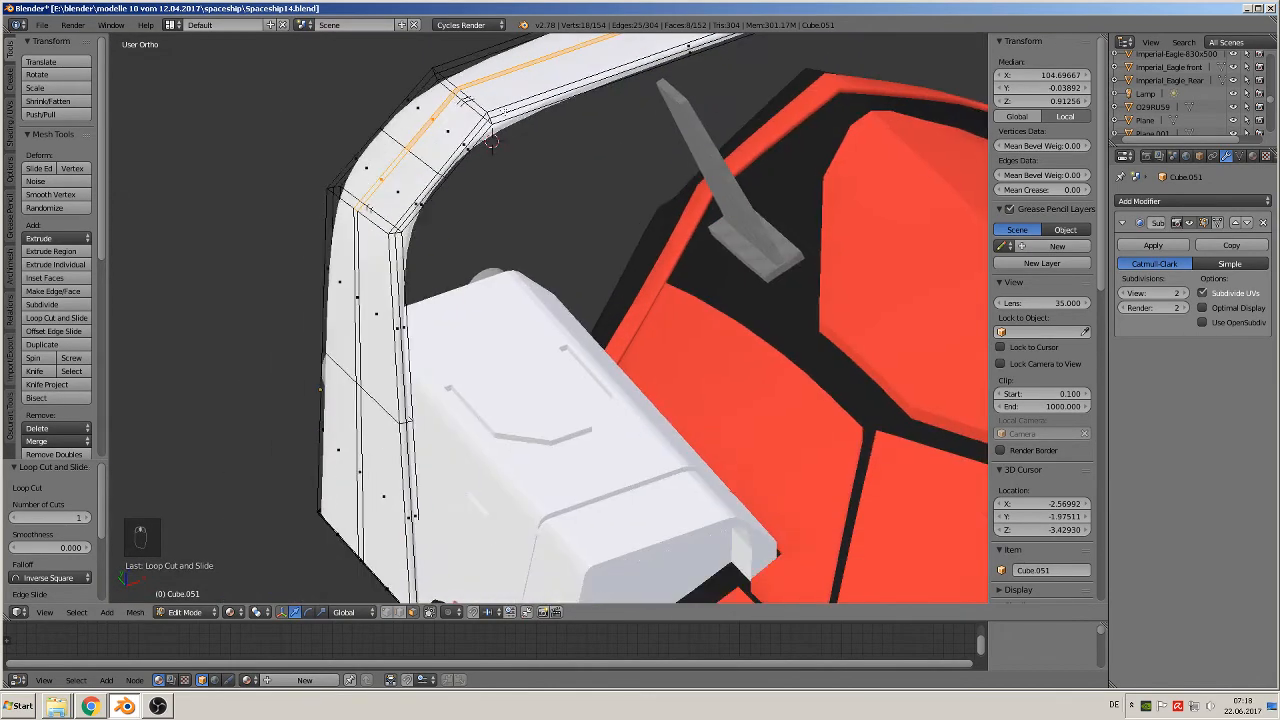
pyautogui.keyDown('alt'); pyautogui.keyDown('shift'); pyautogui.rightClick(359, 420); pyautogui.keyUp('shift'); pyautogui.keyUp('alt')
# Extrude the selected strip, scale it to 0.989, and return to Object Mode to check the groove
pyautogui.press('e')
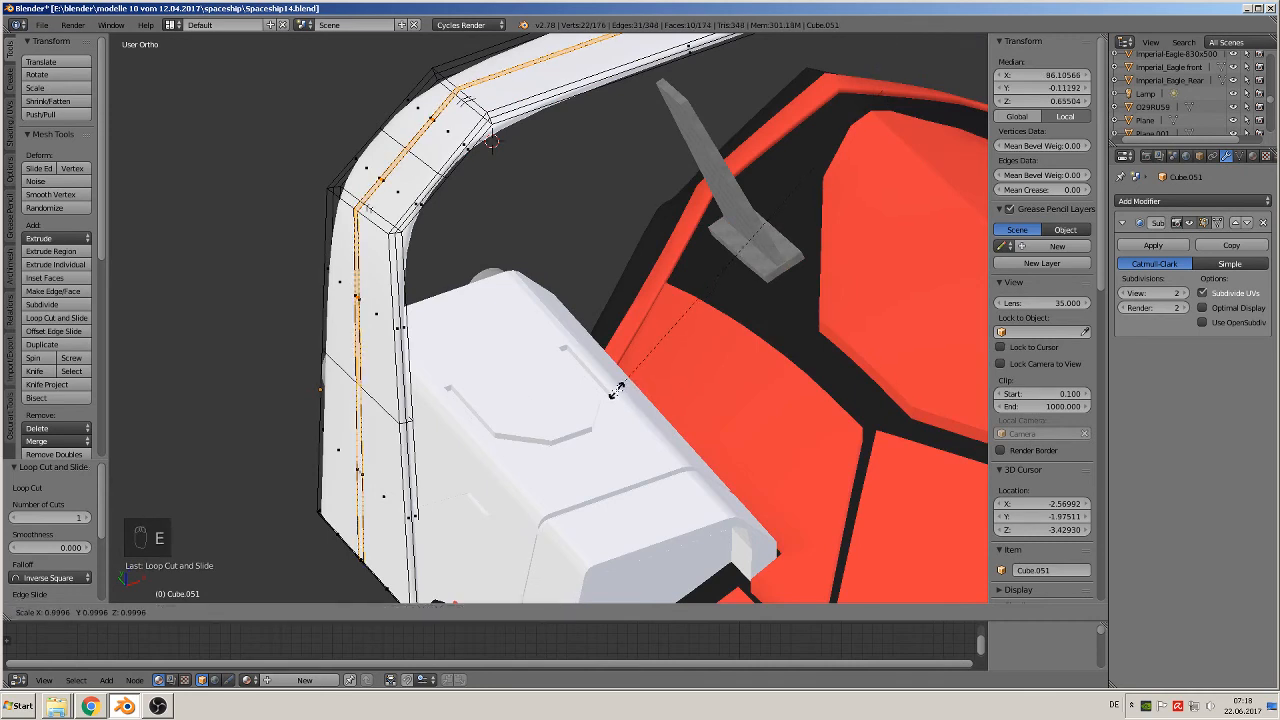
pyautogui.click(617, 386)
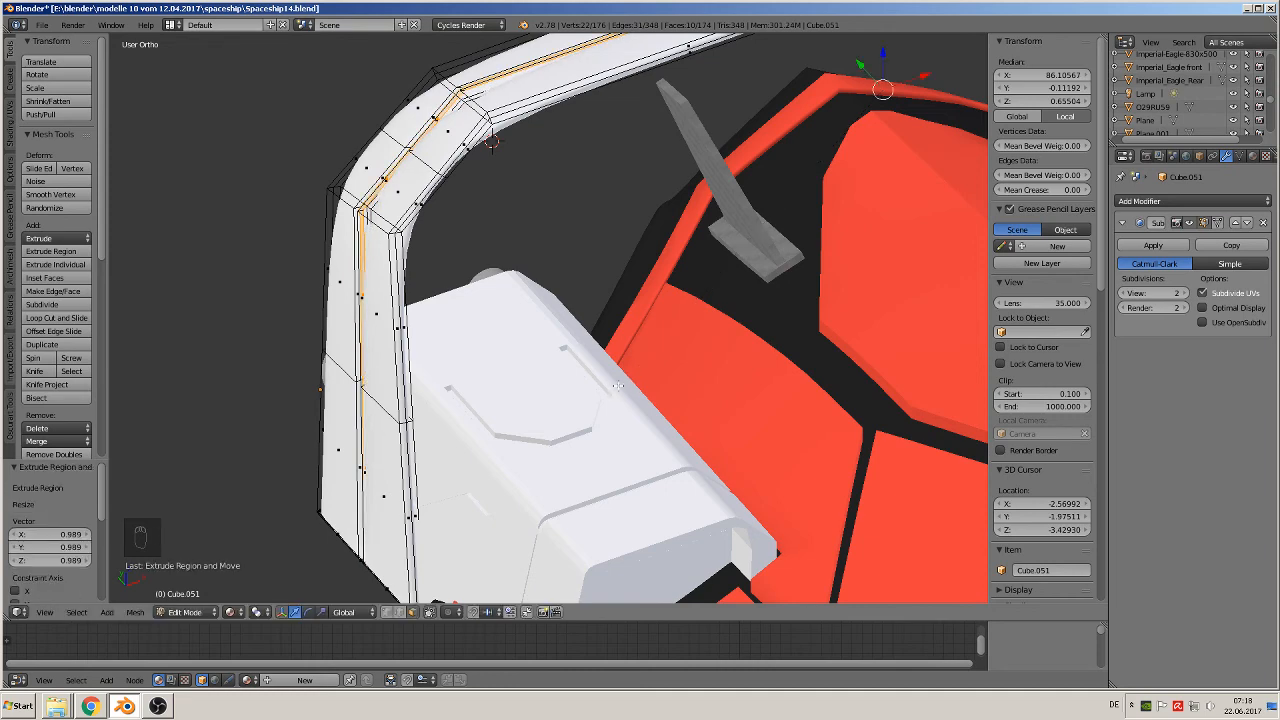
pyautogui.moveTo(617, 386); pyautogui.dragTo(628, 351, button='middle')
pyautogui.press('Tab')
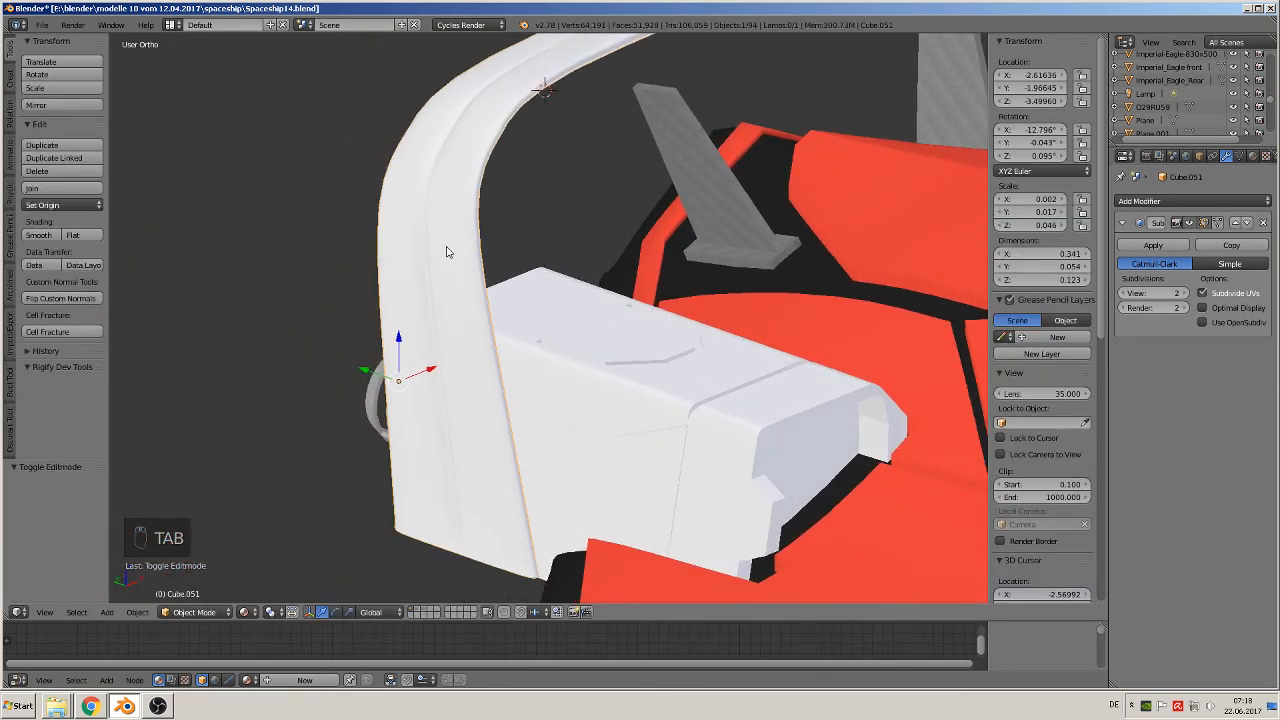
pyautogui.moveTo(480, 371); pyautogui.dragTo(963, 265, button='middle')
# Try a mean crease of 1.00 on the strip's edges and check the wing in Object Mode
pyautogui.press('Tab')
pyautogui.click(1048, 193)
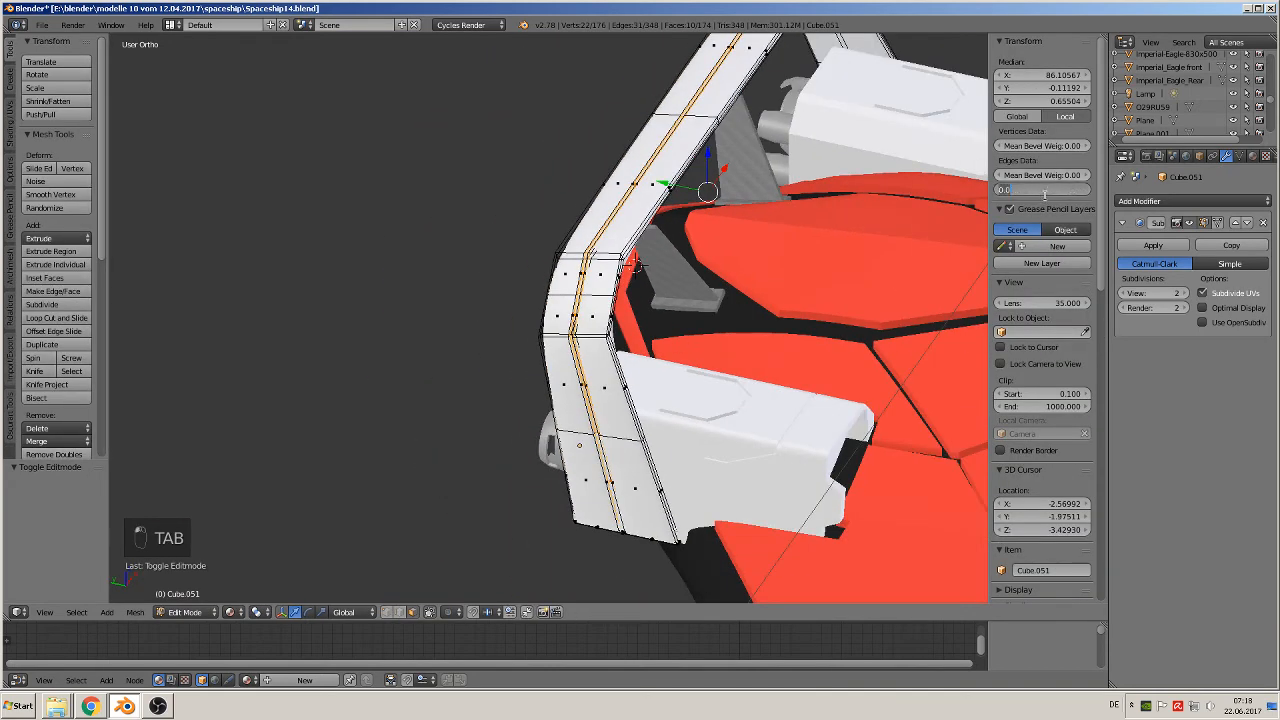
pyautogui.press('Tab')
pyautogui.moveTo(894, 284); pyautogui.dragTo(898, 274, button='middle')
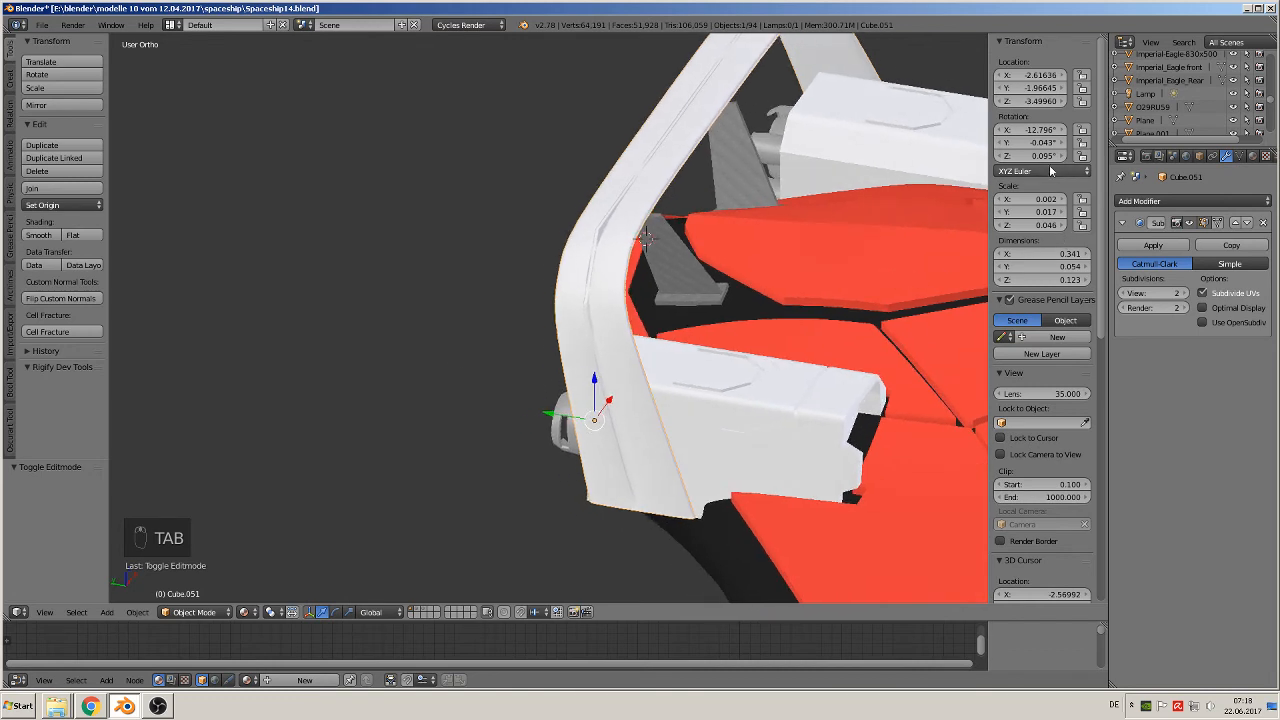
# Reset the strip edges' mean crease to 0.00 and return to Object Mode
pyautogui.press('Tab')
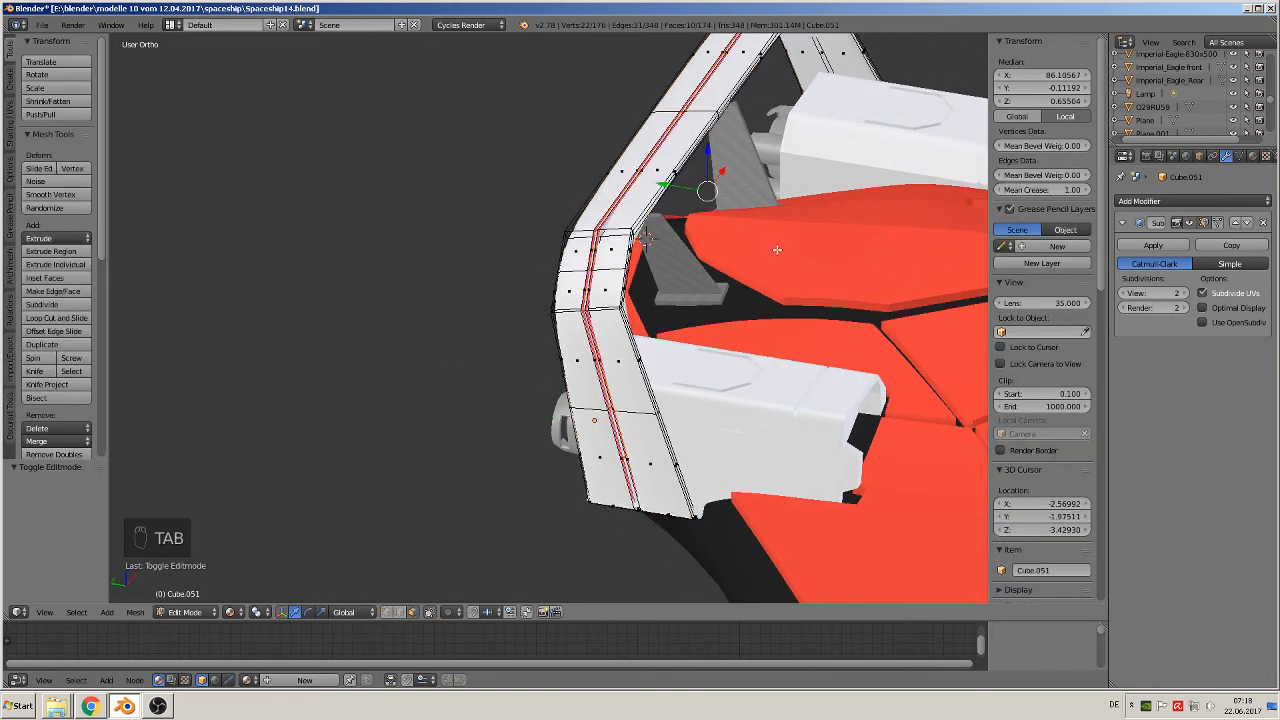
pyautogui.moveTo(1080, 190); pyautogui.dragTo(990, 190)
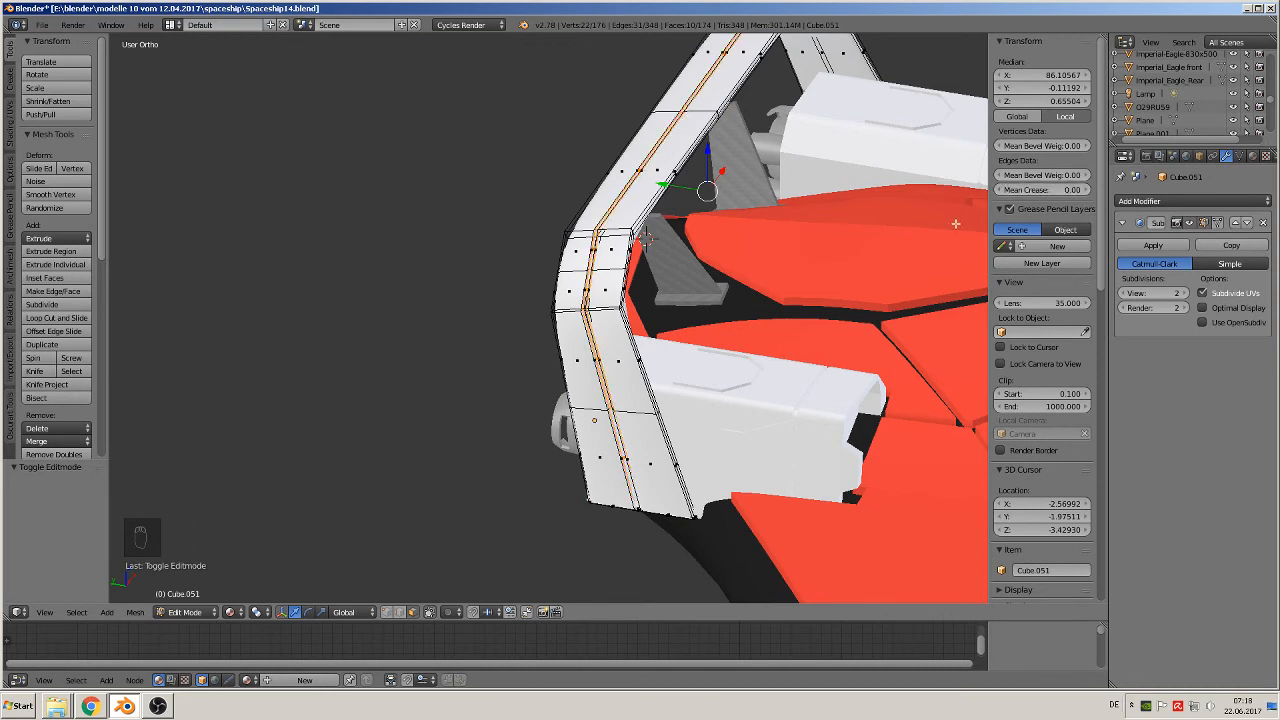
pyautogui.press('Tab')
pyautogui.moveTo(893, 291); pyautogui.dragTo(950, 290, button='middle')
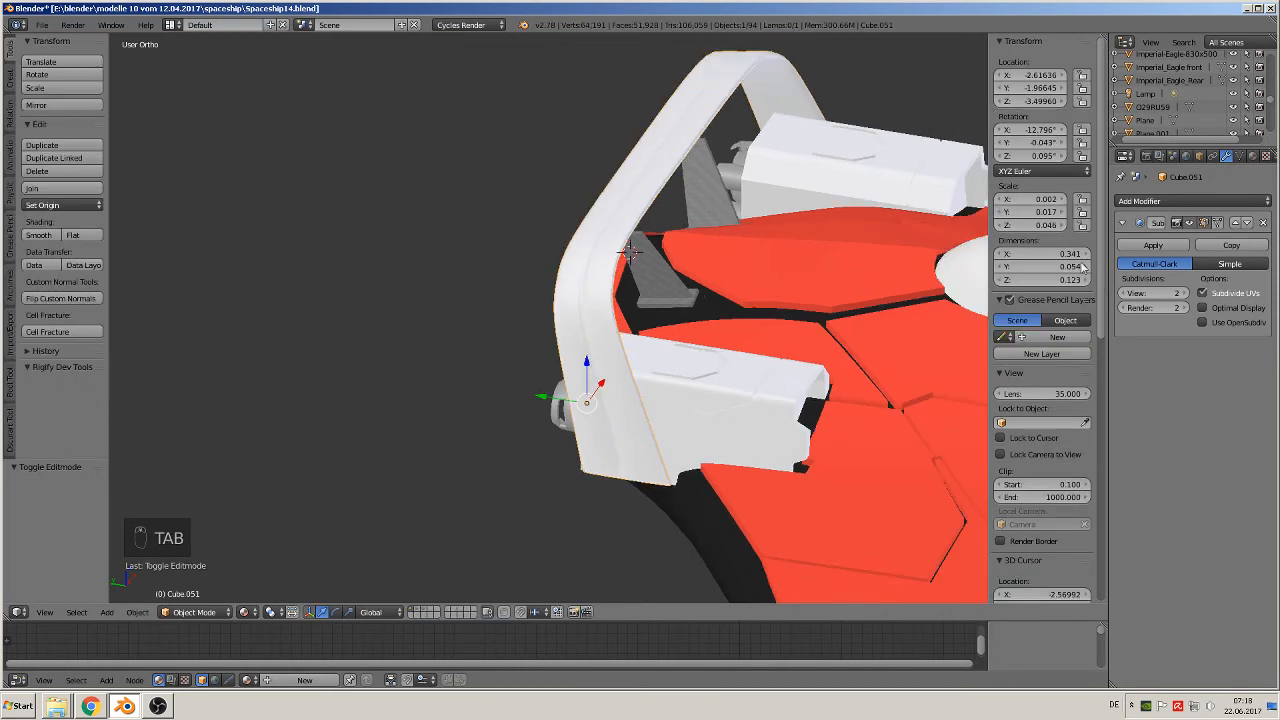
# Add an Edge Split modifier to the wing after its Subdivision Surface modifier
pyautogui.click(1190, 201)
pyautogui.click(1036, 307)
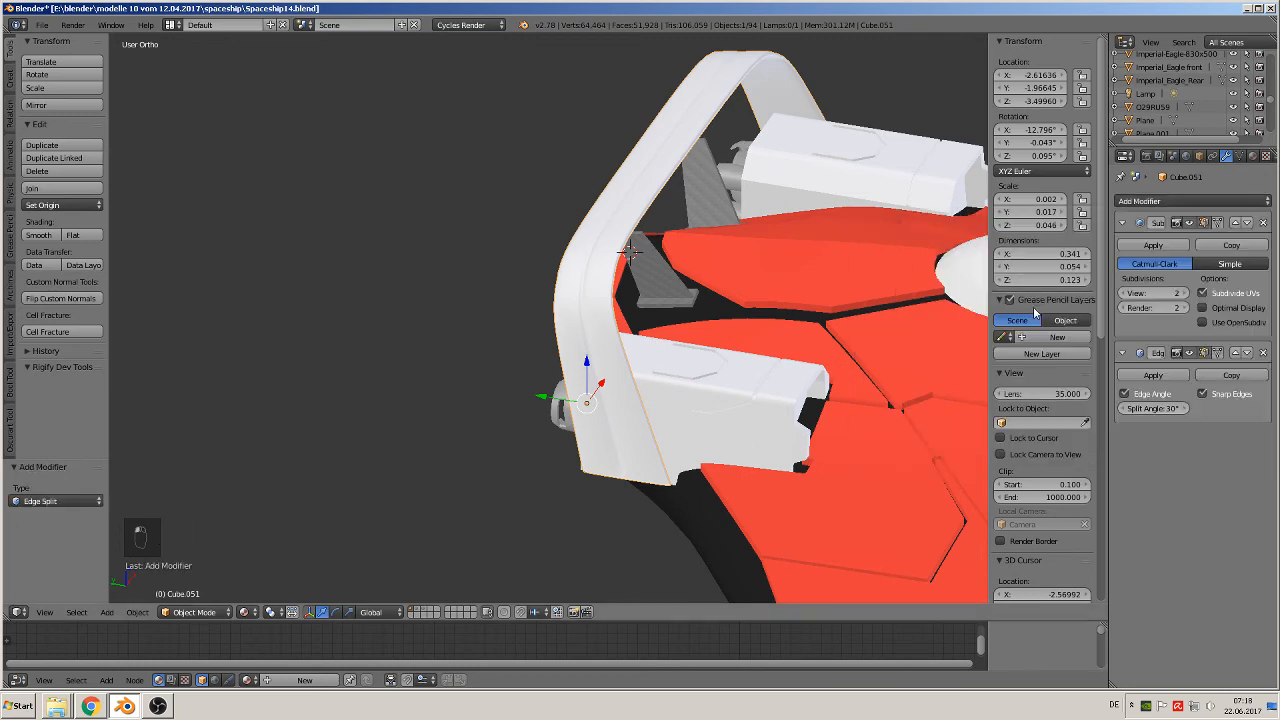
pyautogui.moveTo(745, 292); pyautogui.dragTo(787, 212, button='middle')
# Make hidden geometry selectable, circle-select the upper part of the wing mesh in side view, and rotate it by about -3 degrees
pyautogui.press('Tab')
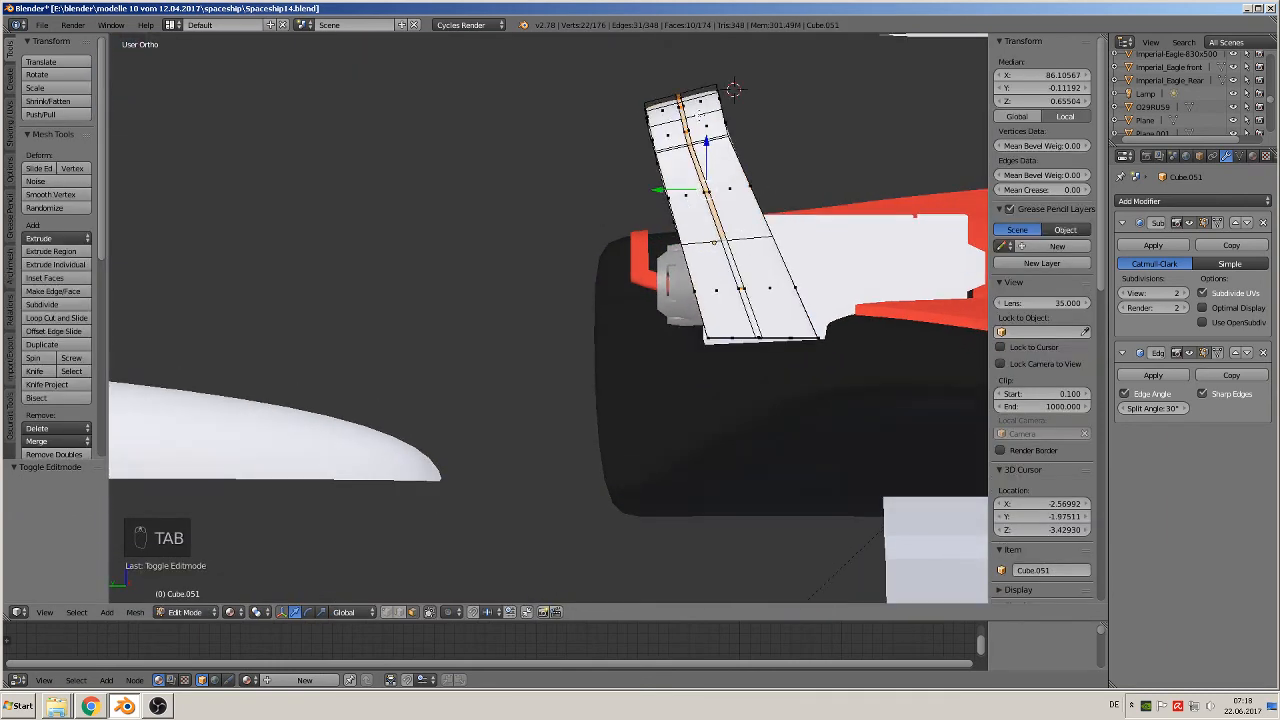
pyautogui.click(429, 612)
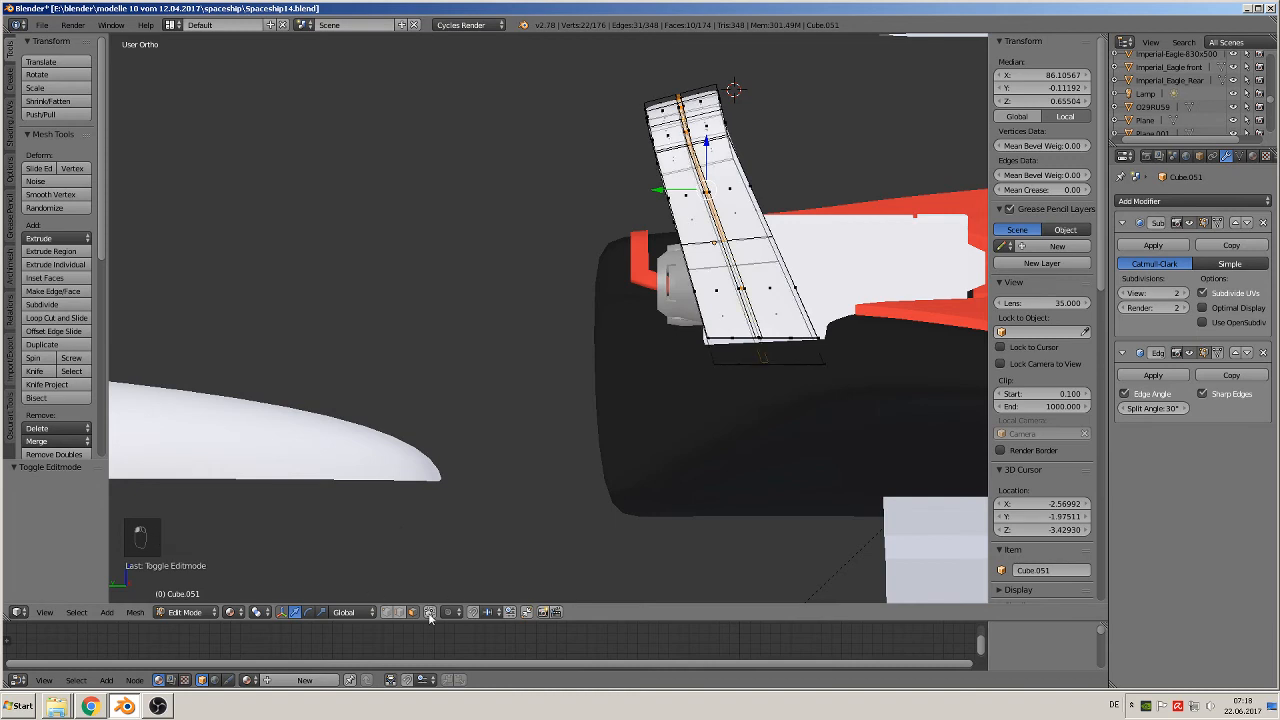
pyautogui.press('a')
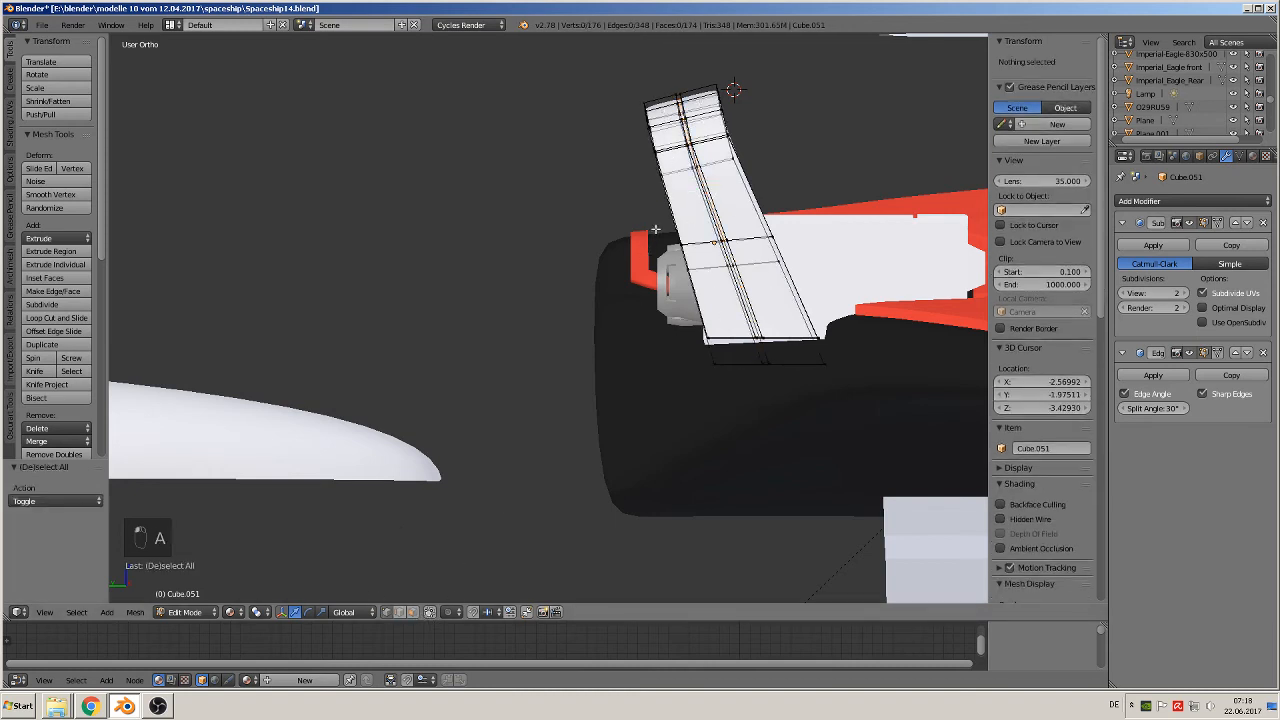
pyautogui.press('v')
pyautogui.press('c')
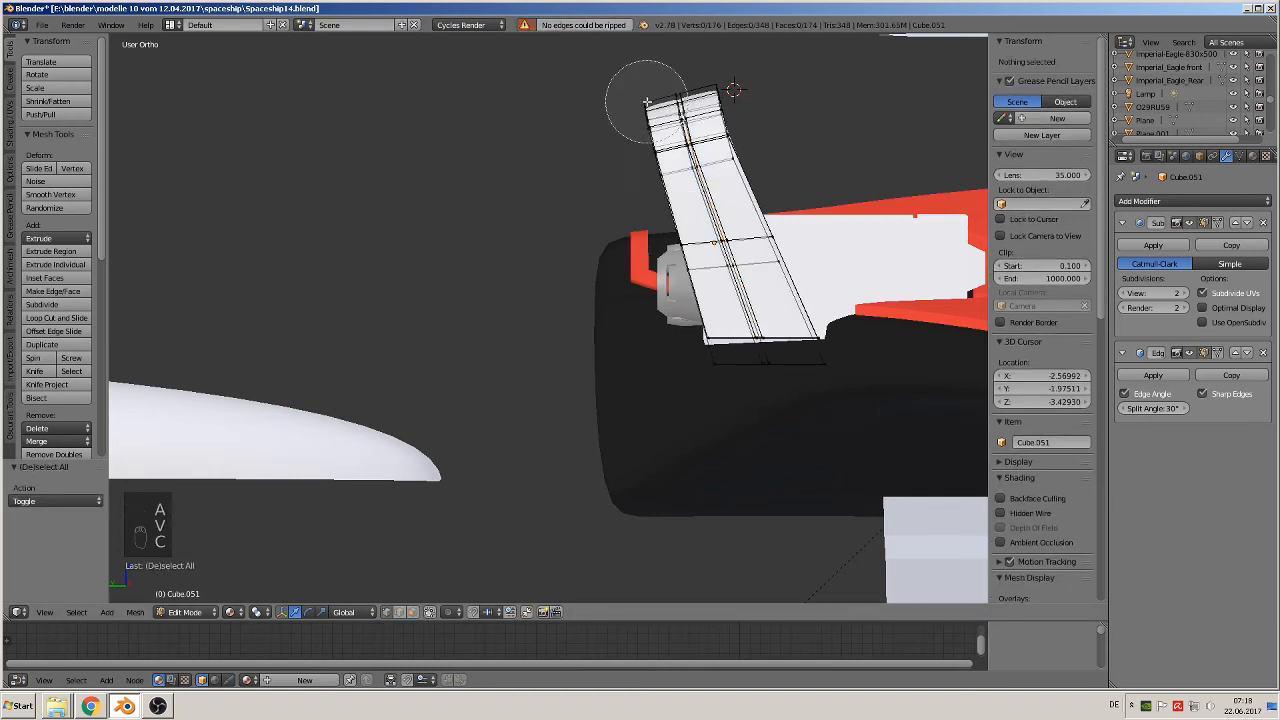
pyautogui.moveTo(646, 108); pyautogui.dragTo(708, 106)
pyautogui.rightClick(714, 104)
pyautogui.press('r')
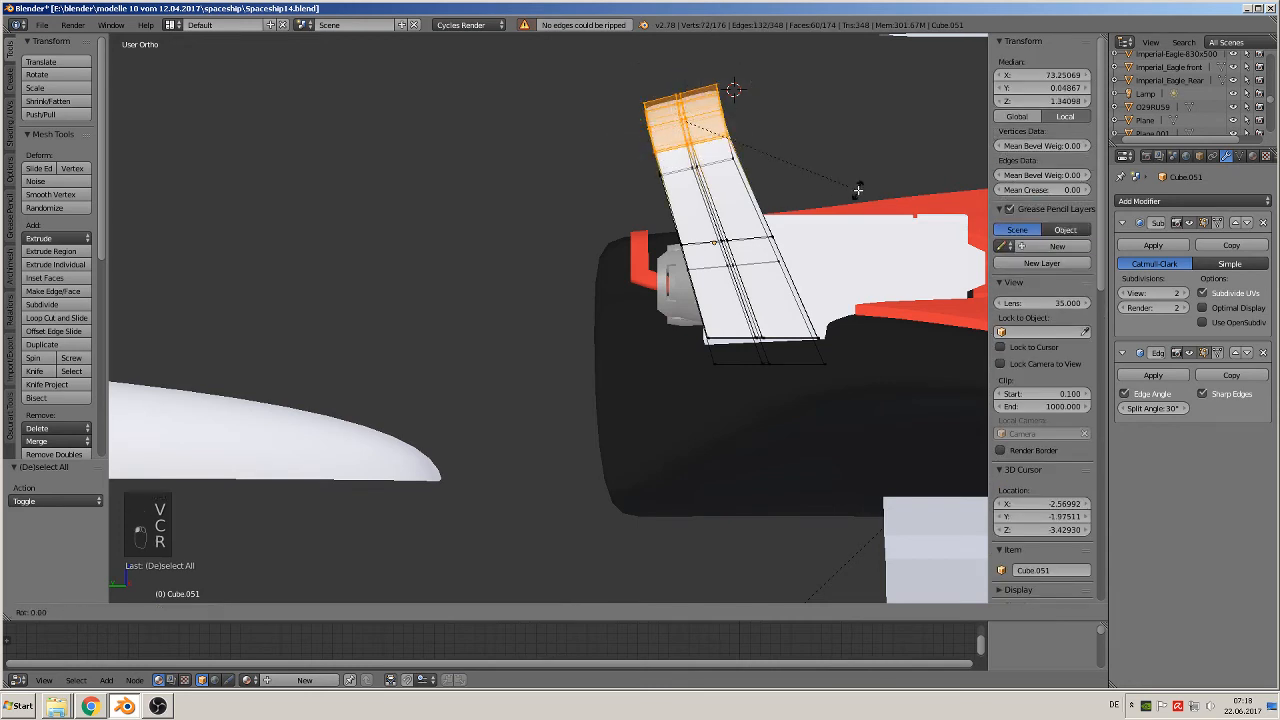
pyautogui.click(863, 182)
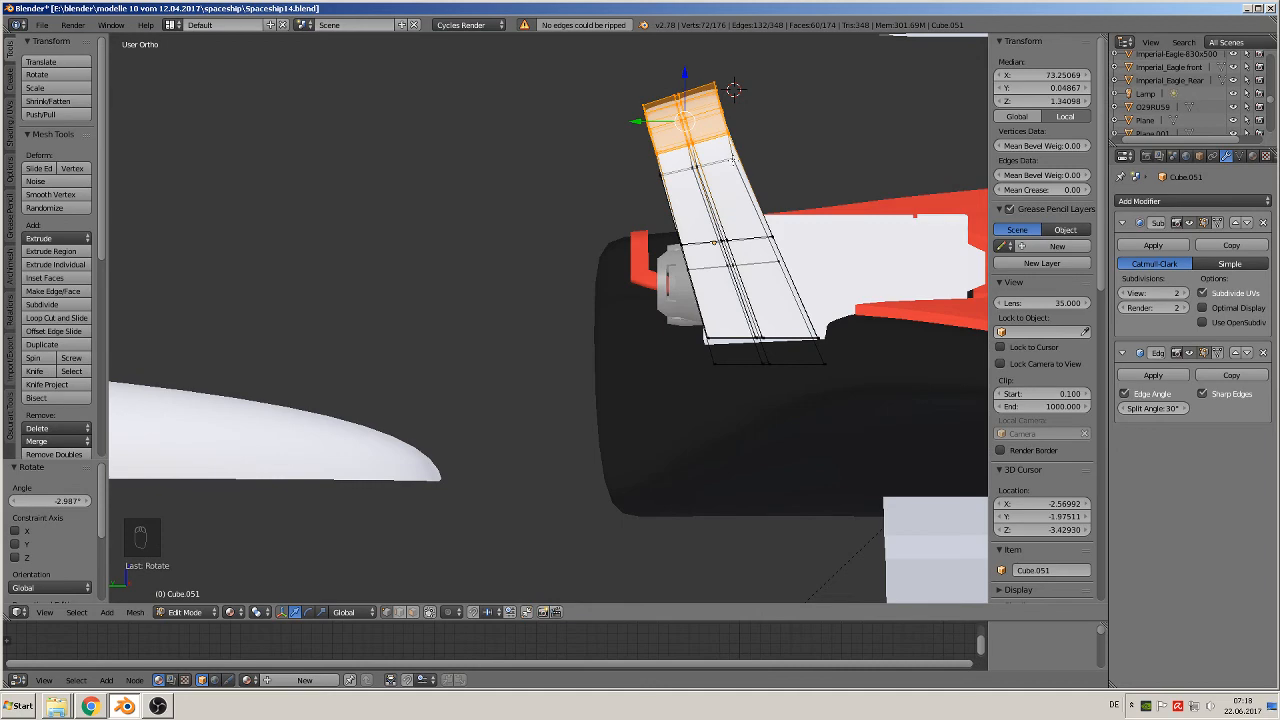
# Return to Object Mode, review the tilted wing on the whole ship, and save the Blender file
pyautogui.press('Tab')
pyautogui.moveTo(800, 240); pyautogui.dragTo(561, 281, button='middle')
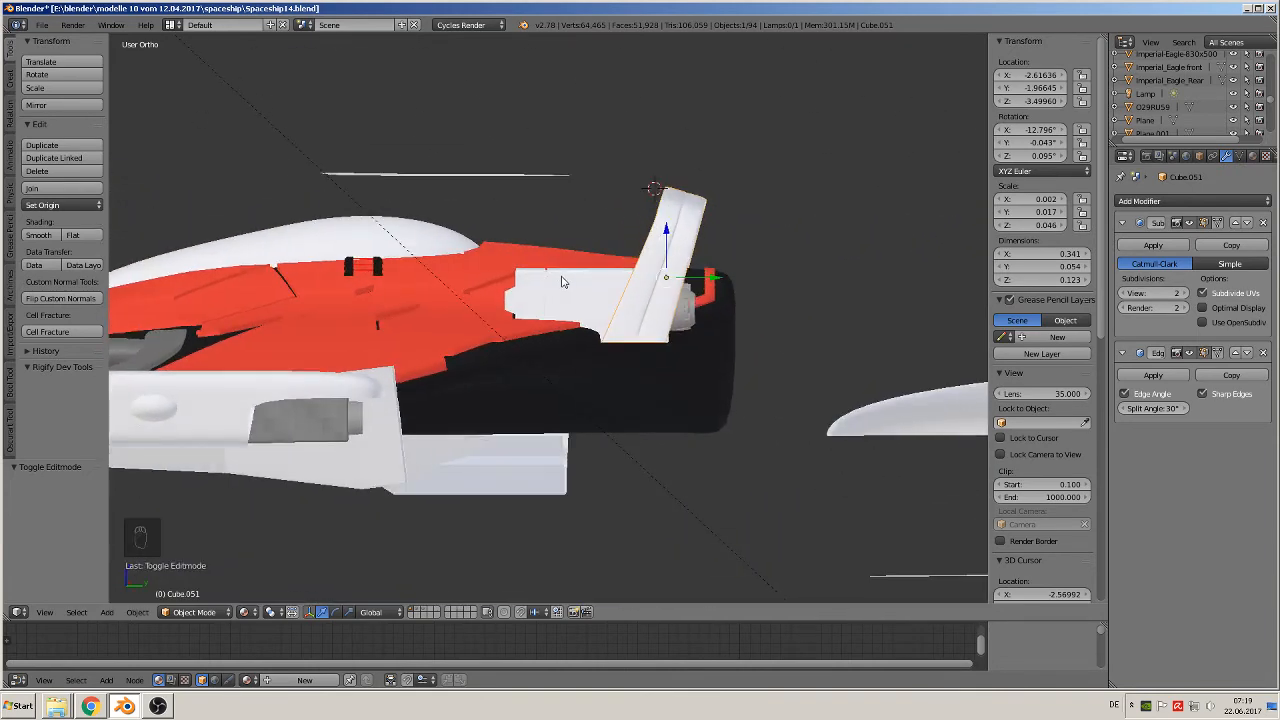
pyautogui.scroll(3, 703, 201)
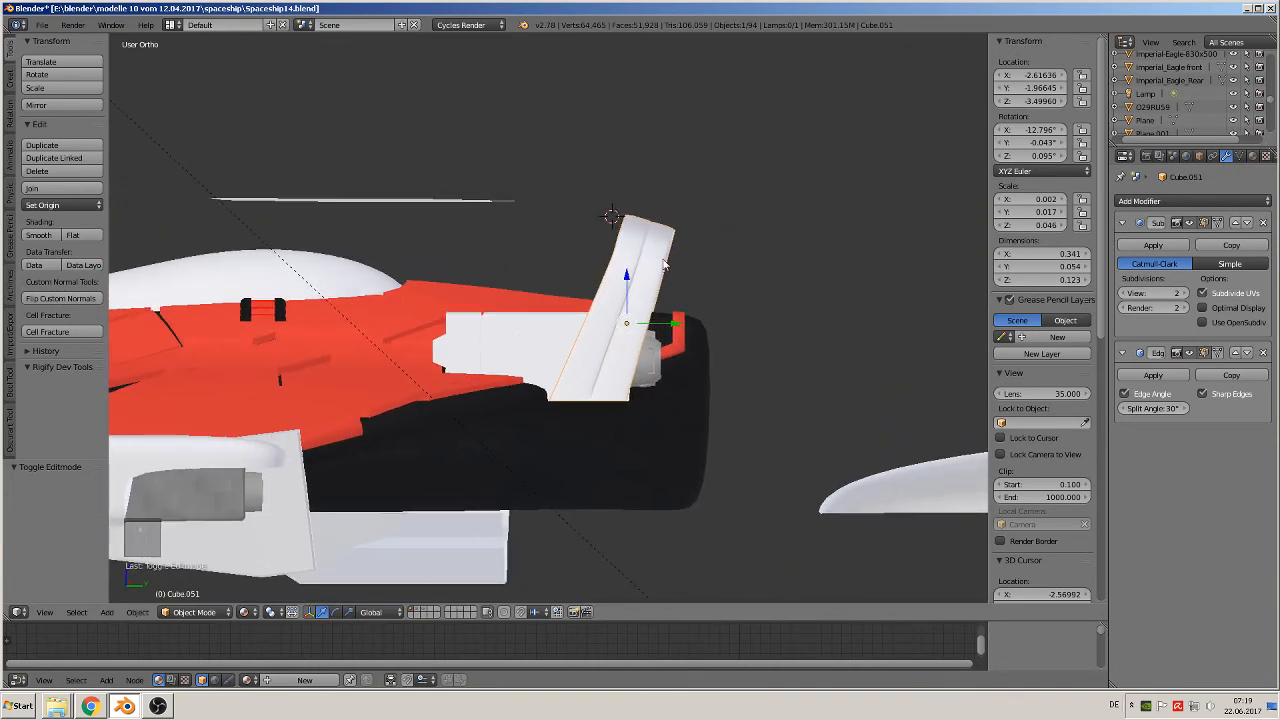
pyautogui.press('Tab')
pyautogui.scroll(2, 681, 241)
pyautogui.moveTo(682, 243); pyautogui.dragTo(730, 440, button='middle')
pyautogui.scroll(-3, 723, 260)
pyautogui.press('Tab')
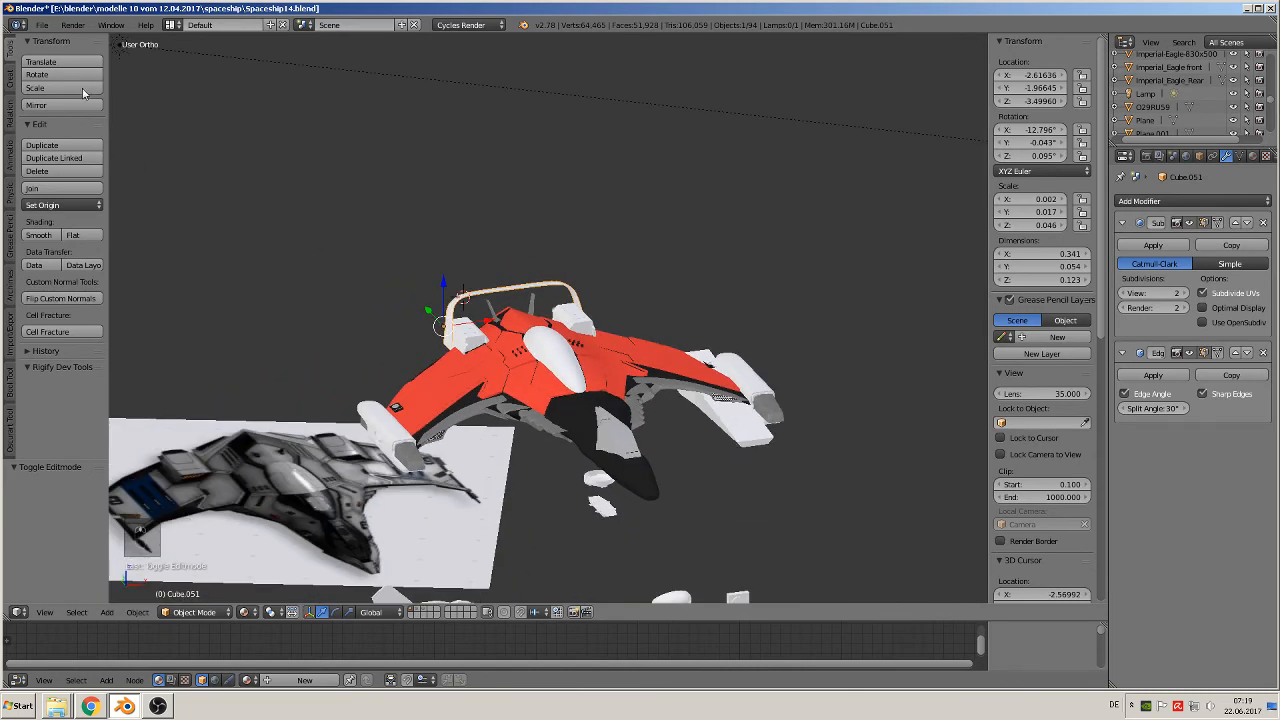
pyautogui.click(42, 24)
pyautogui.click(79, 130)
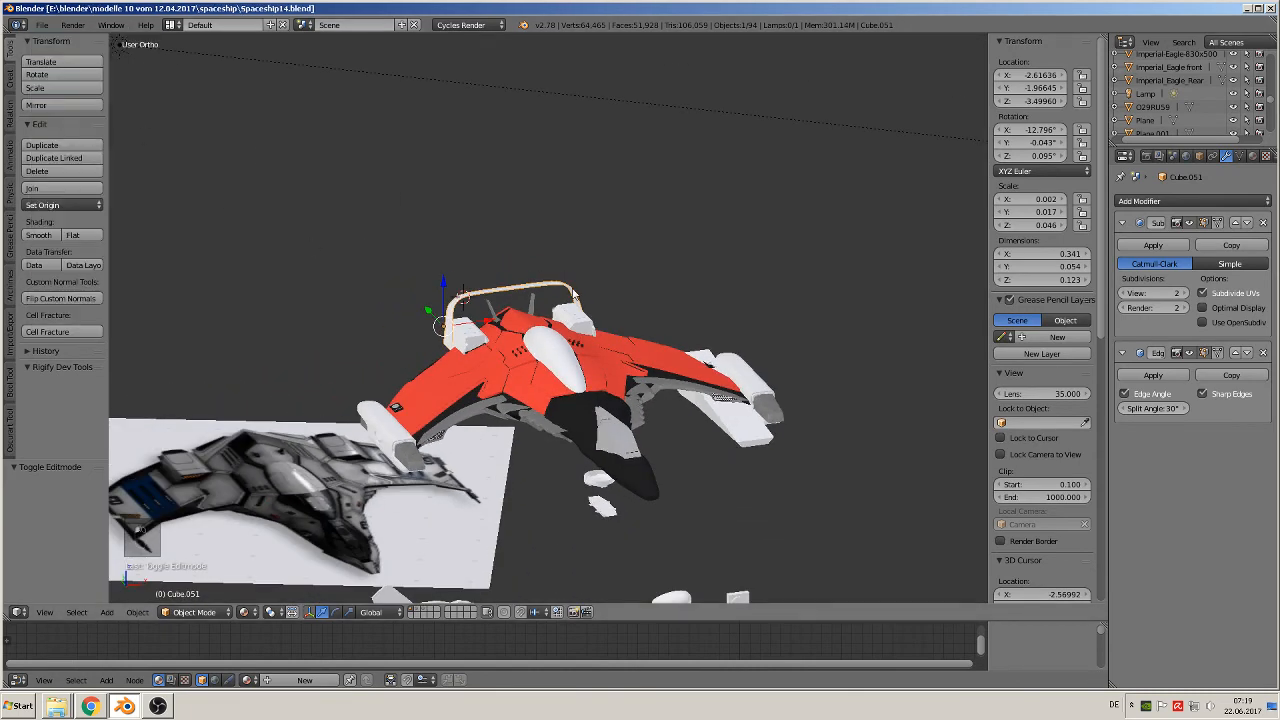
# Select a red hull panel and change the diffuse colour of its Material.001 to a pale pinkish white
pyautogui.rightClick(598, 380)
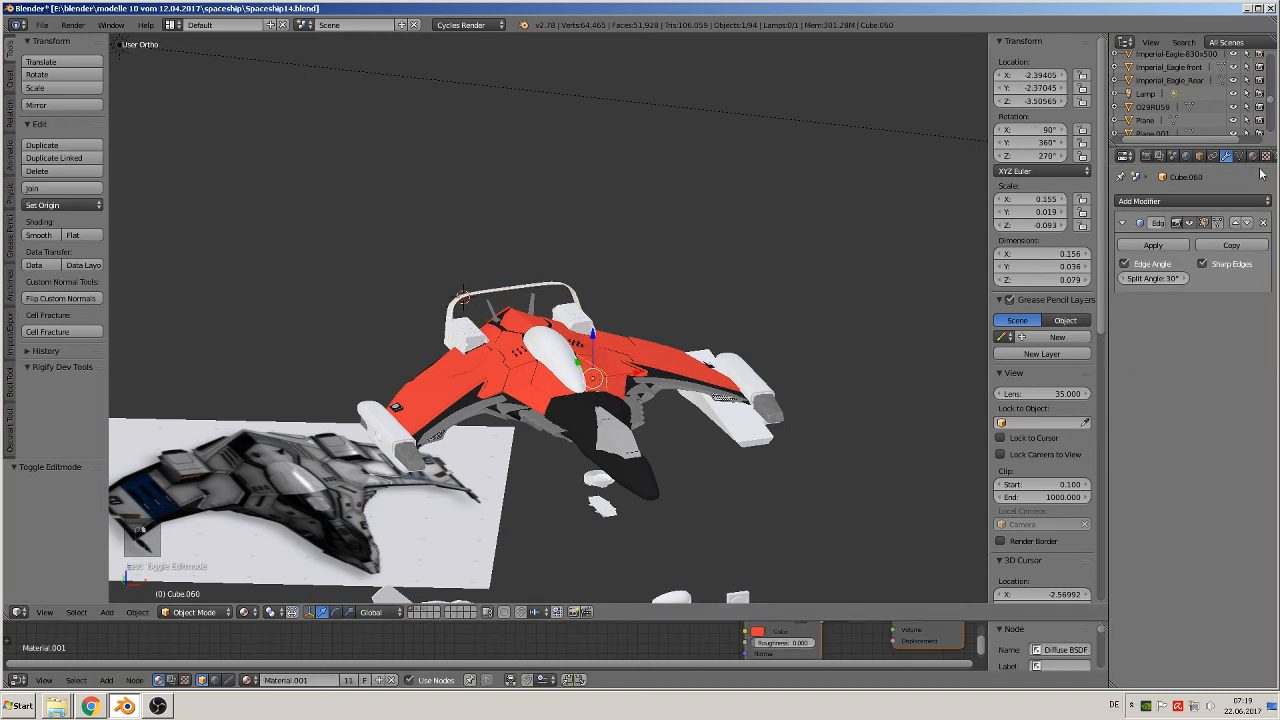
pyautogui.click(1253, 156)
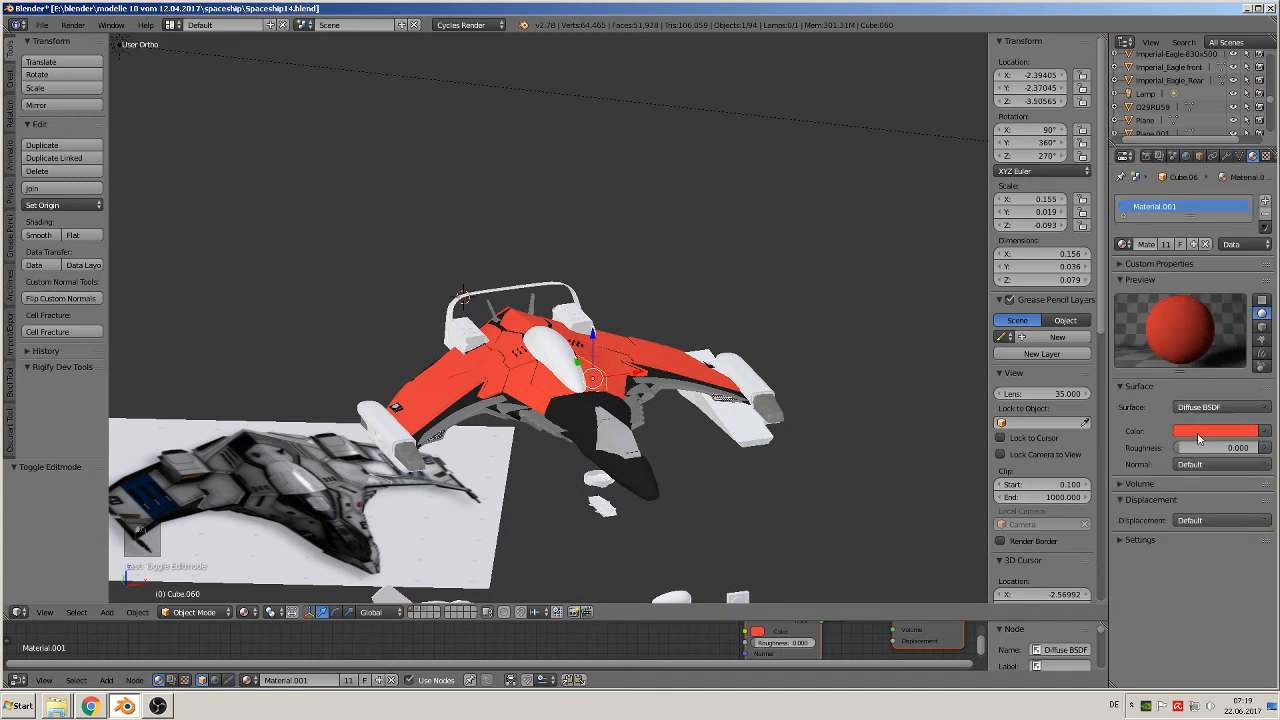
pyautogui.click(1204, 433)
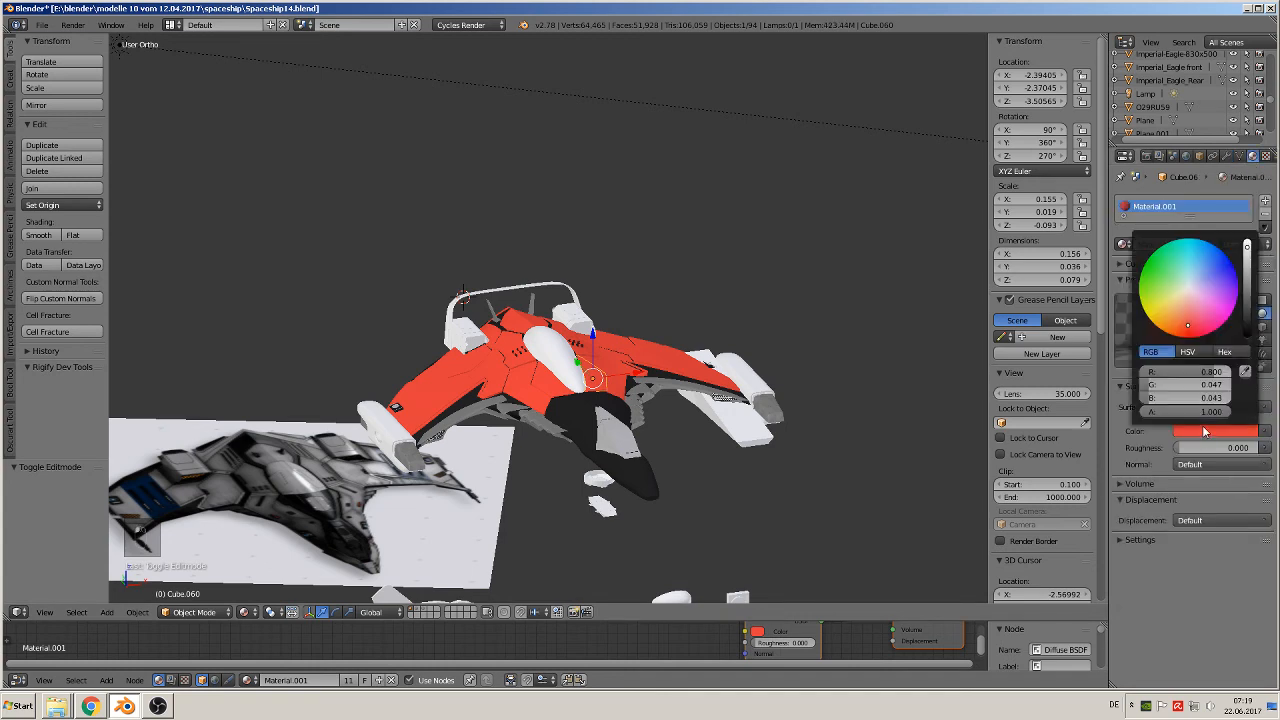
pyautogui.click(1190, 288)
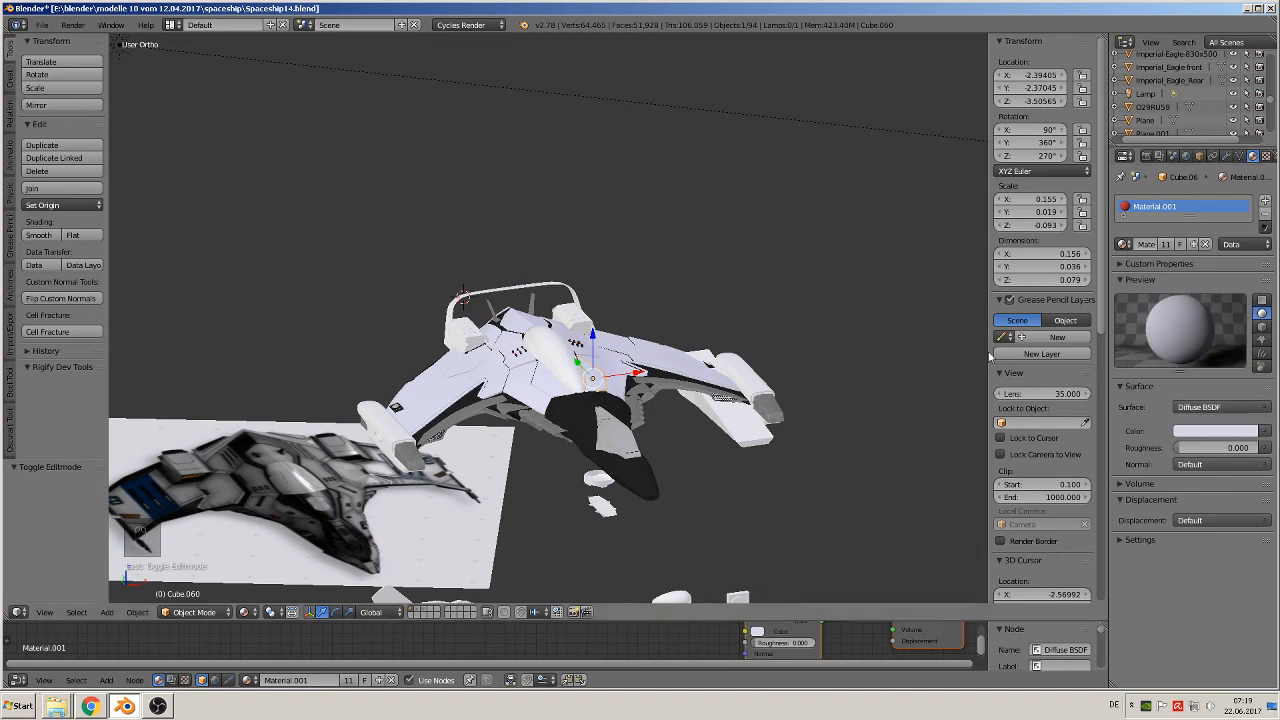
pyautogui.click(1200, 433)
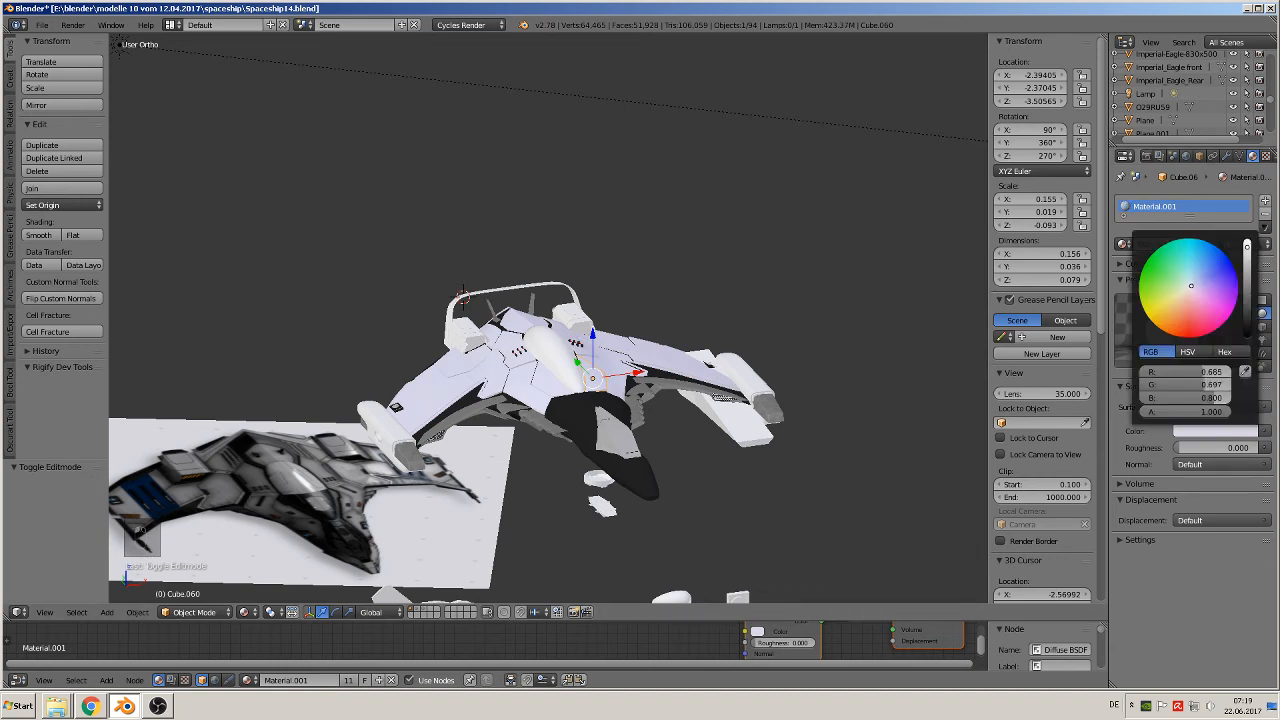
pyautogui.moveTo(1191, 286); pyautogui.dragTo(1188, 291)
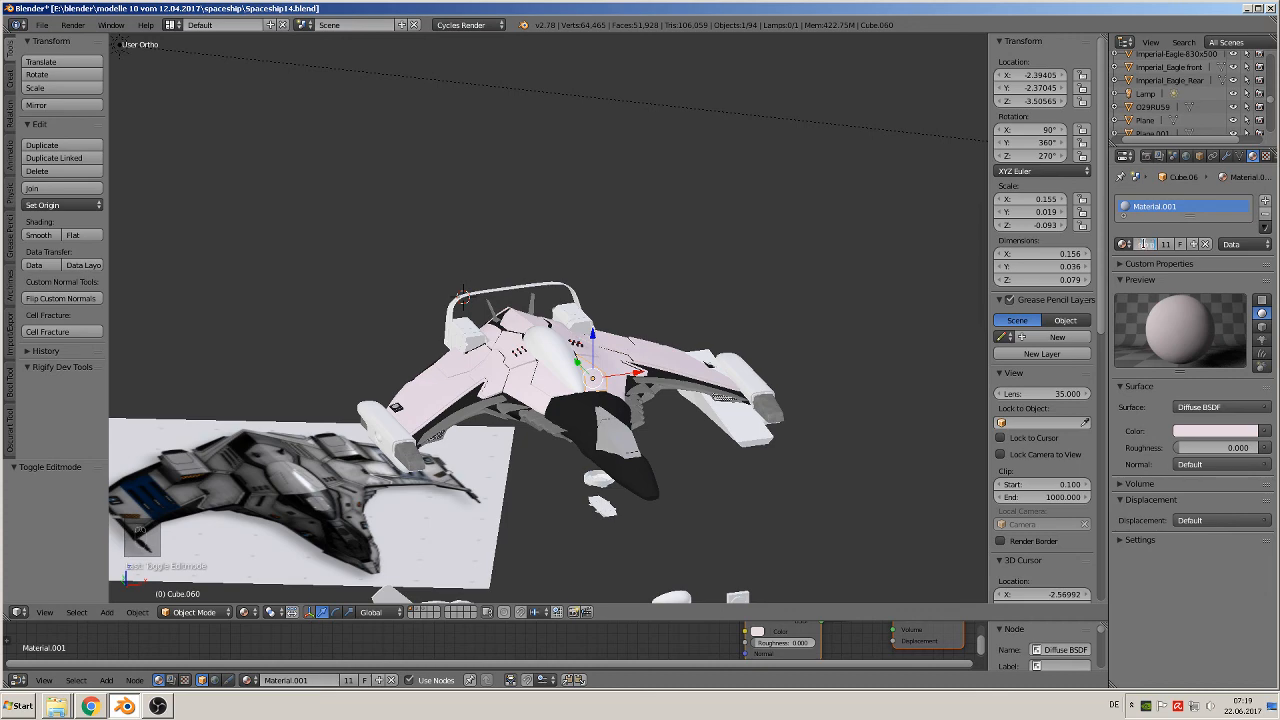
# Rename the hull panel's material as "ship plates" and change its diffuse colour to white
pyautogui.press('Return')
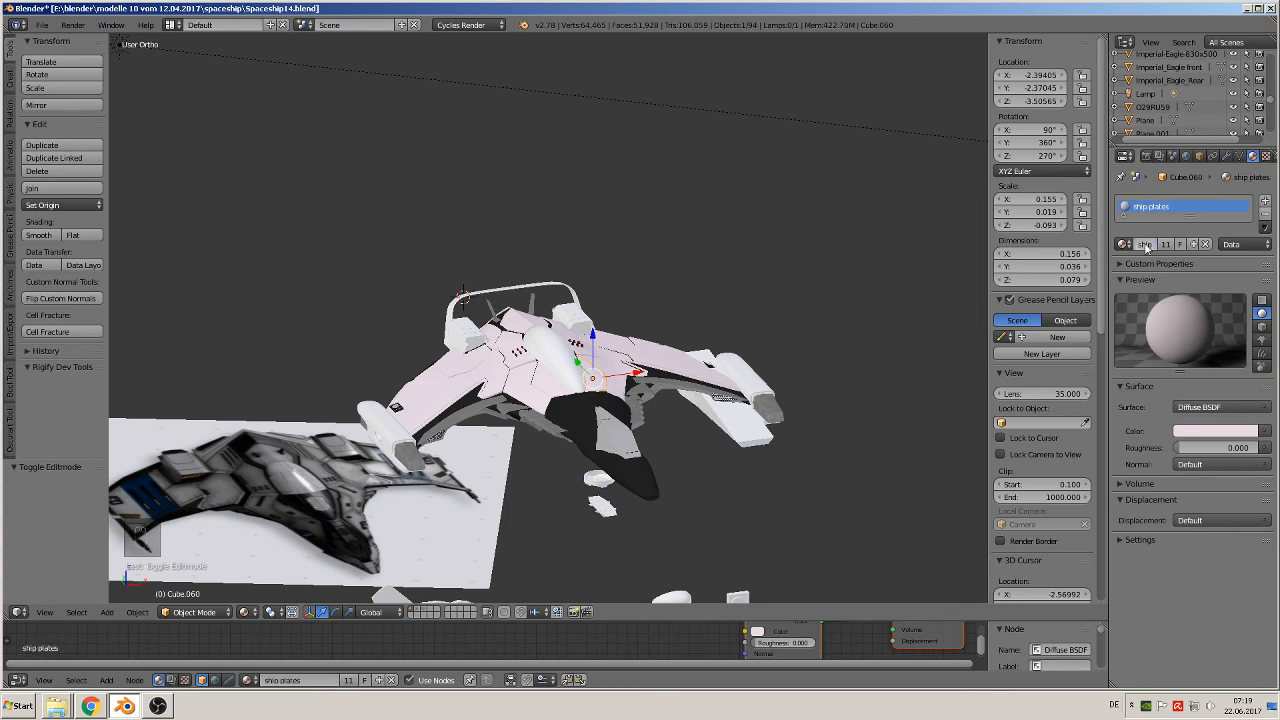
pyautogui.moveTo(635, 332); pyautogui.dragTo(870, 398, button='middle')
pyautogui.click(1215, 430)
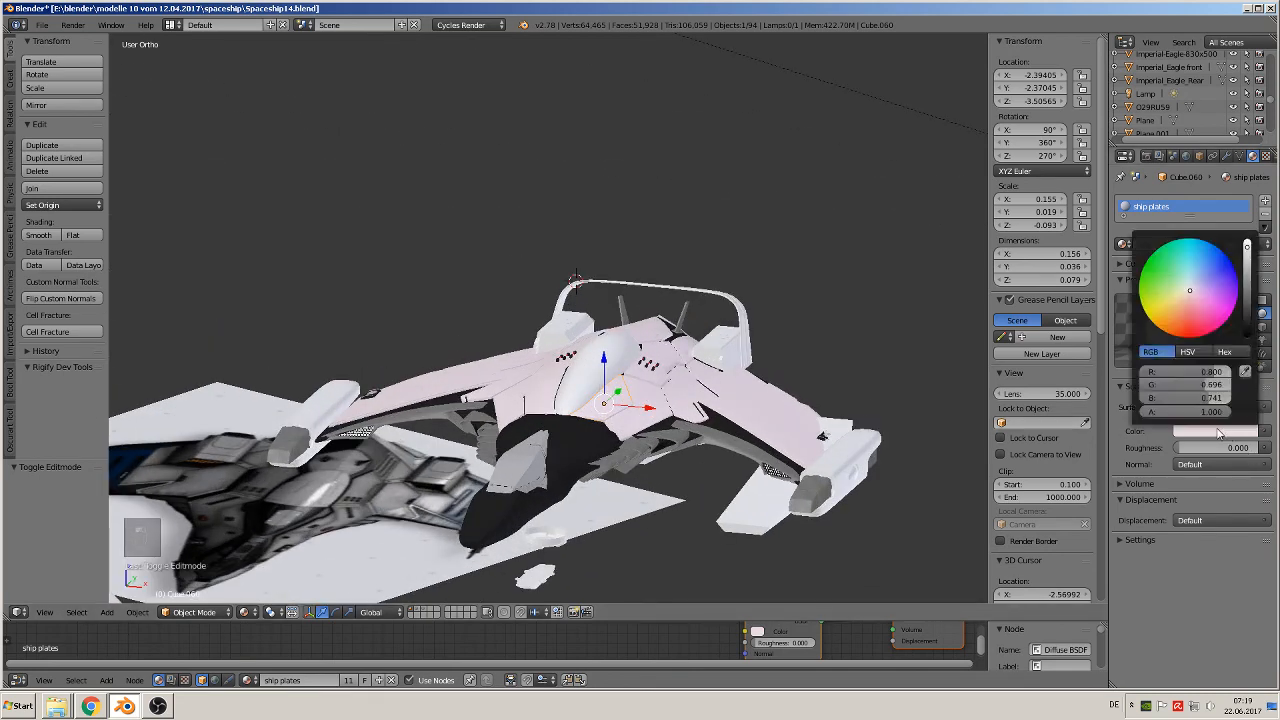
pyautogui.moveTo(1200, 384); pyautogui.dragTo(1234, 403)
pyautogui.press('Tab')
pyautogui.moveTo(868, 350); pyautogui.dragTo(852, 383, button='middle')
pyautogui.press('Tab')
# In front view, move the sun lamp about 3.77 units along X and rotate it by about 114 degrees to shine across the ship
pyautogui.scroll(-4, 846, 392)
pyautogui.scroll(-4, 800, 385)
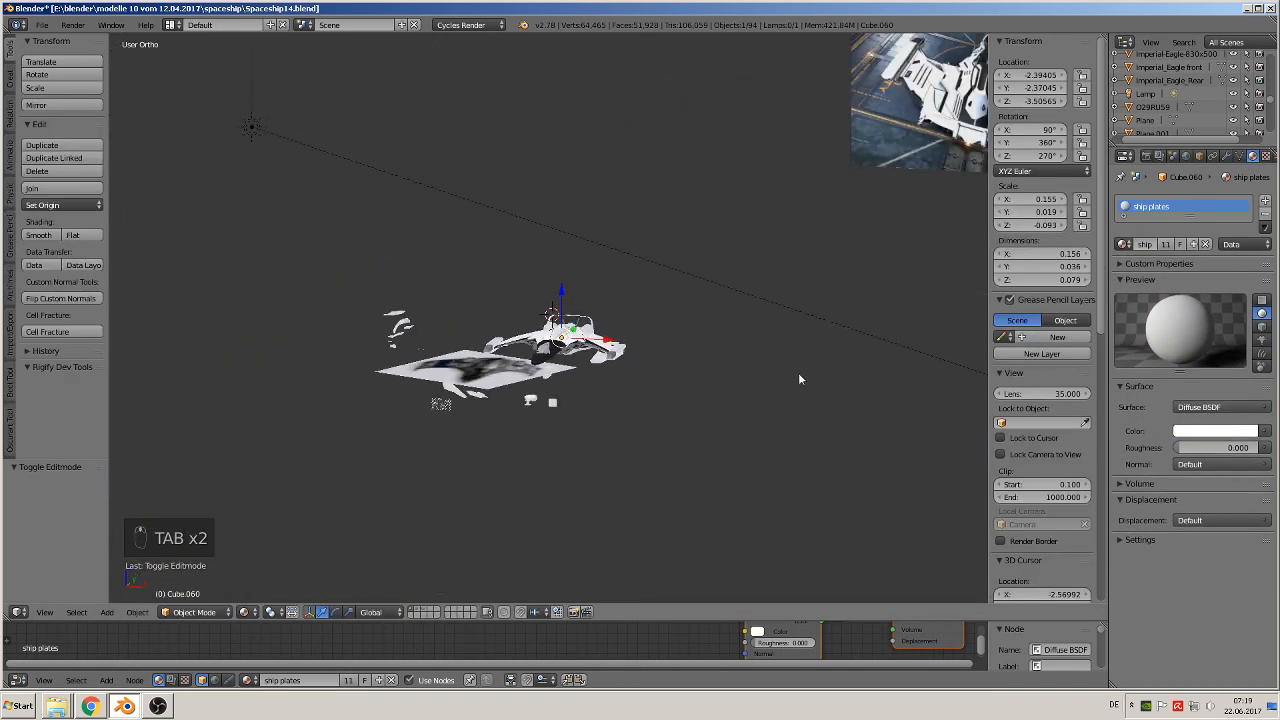
pyautogui.press('KP_1')
pyautogui.scroll(-1, 718, 404)
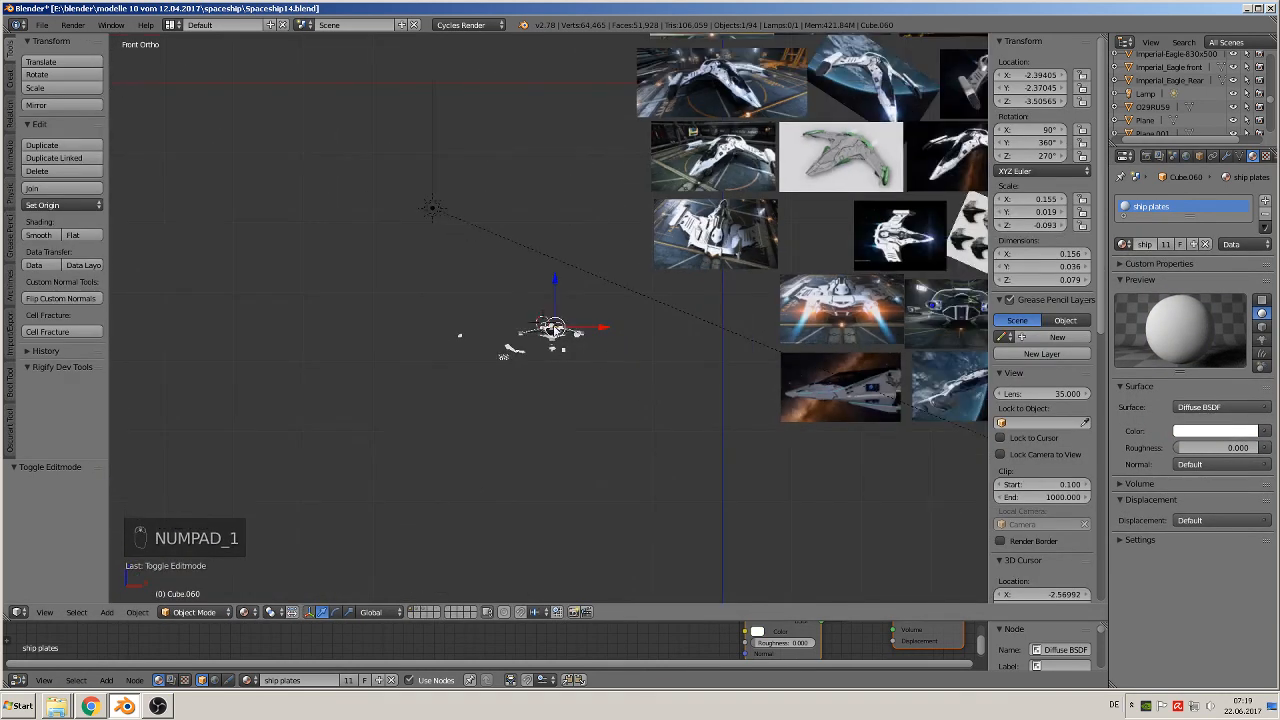
pyautogui.rightClick(434, 208)
pyautogui.press('g')
pyautogui.press('x')
pyautogui.click(738, 262)
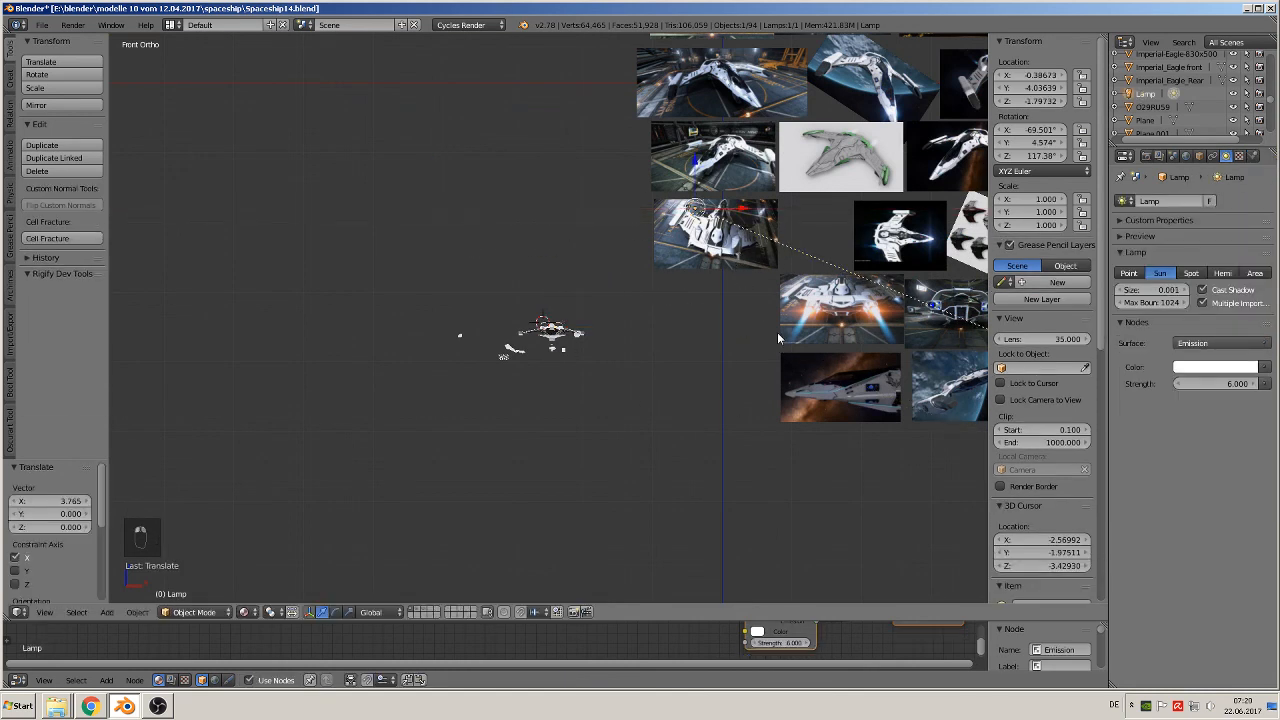
pyautogui.press('r')
pyautogui.click(450, 312)
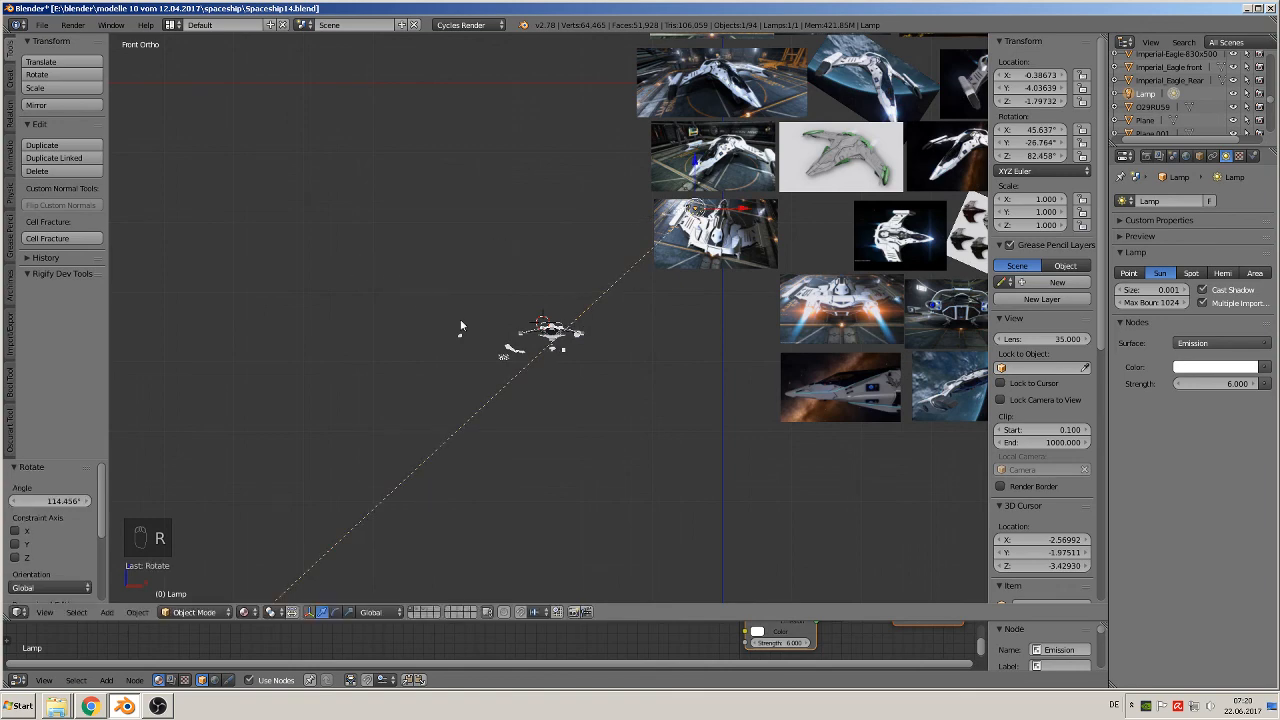
pyautogui.moveTo(460, 319); pyautogui.dragTo(673, 364, button='middle')
# Select the paintjob reference plane in camera view and save the Blender file
pyautogui.press('KP_0')
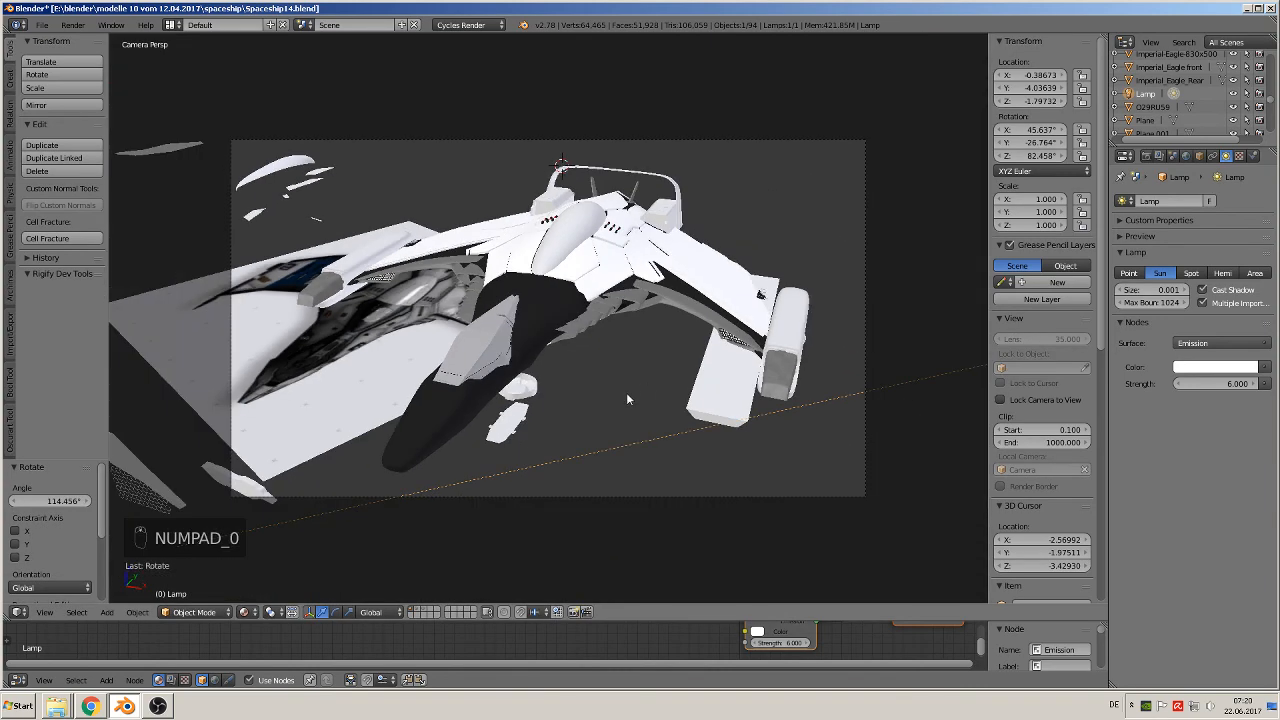
pyautogui.rightClick(431, 344)
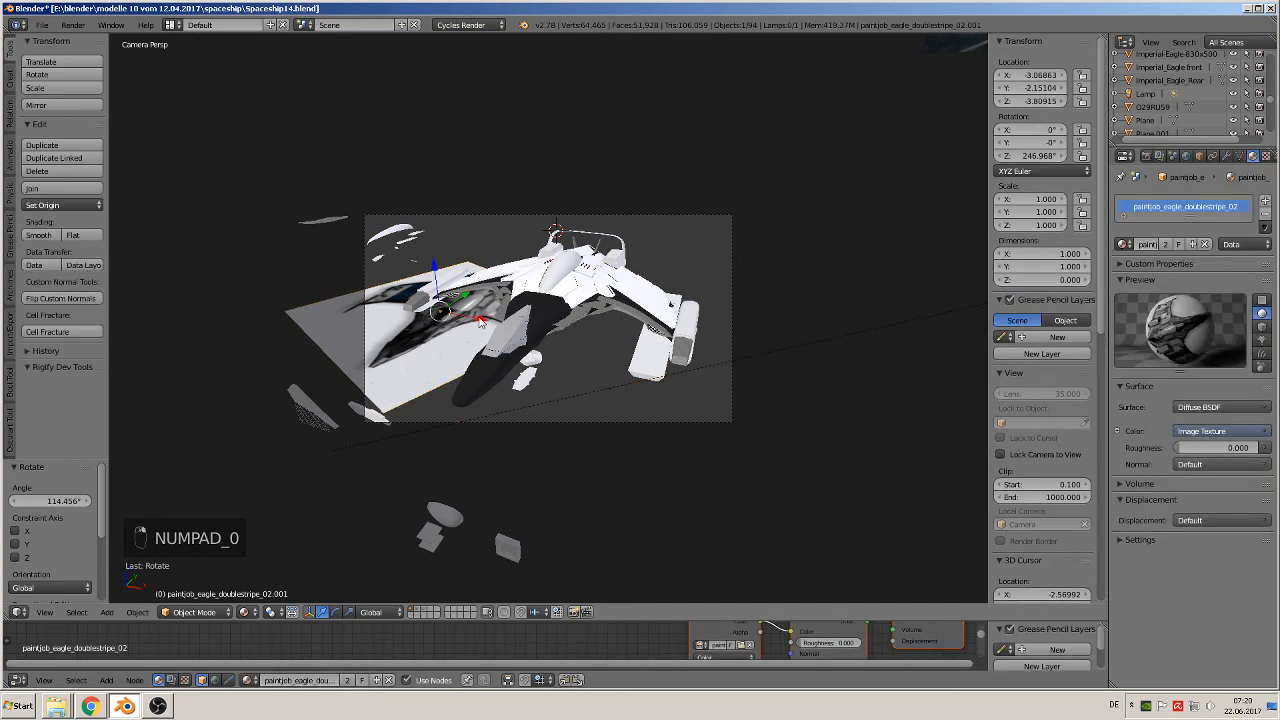
pyautogui.click(42, 26)
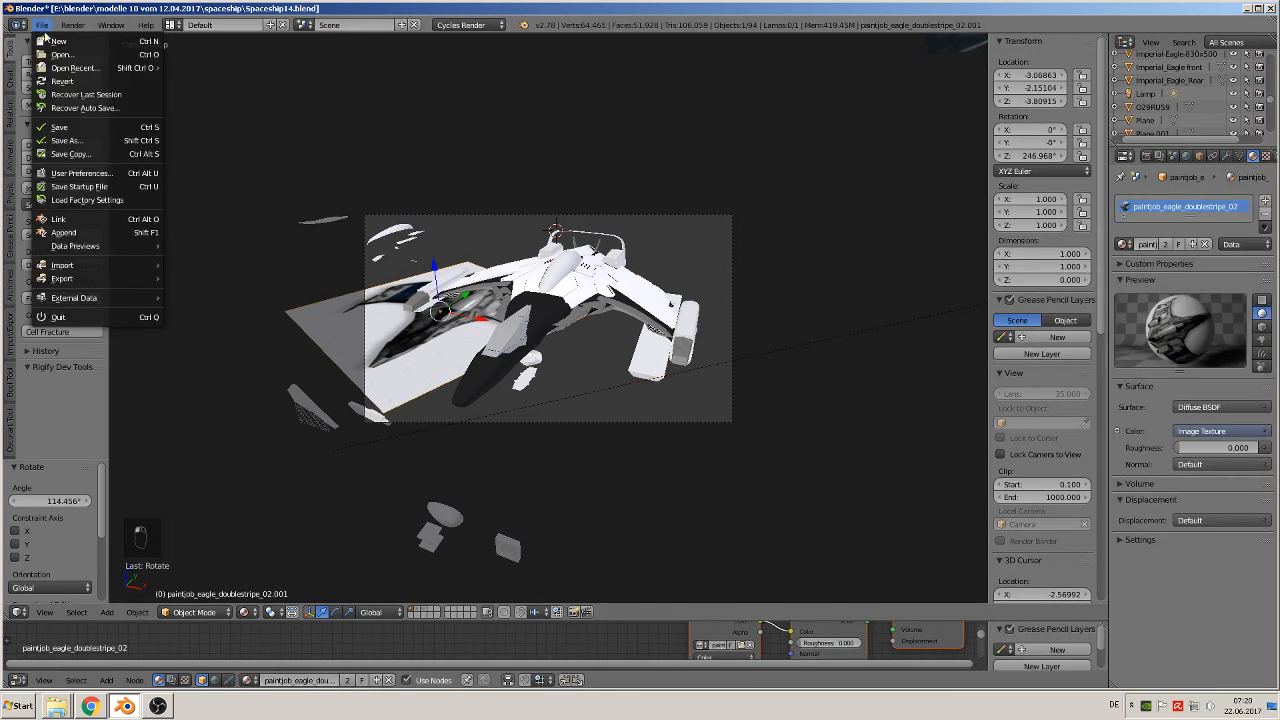
pyautogui.click(60, 127)
# Leave the camera view, save the spaceship file again, and switch to OBS
pyautogui.press('KP_0')
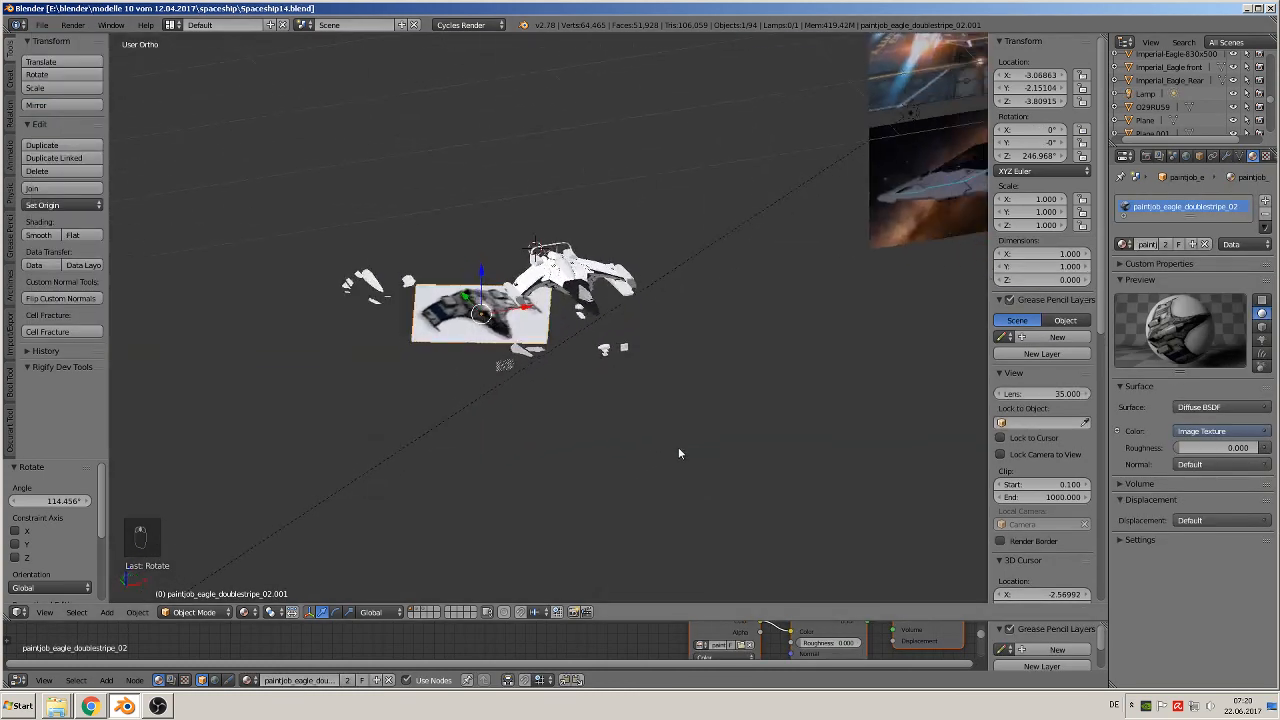
pyautogui.scroll(8, 618, 387)
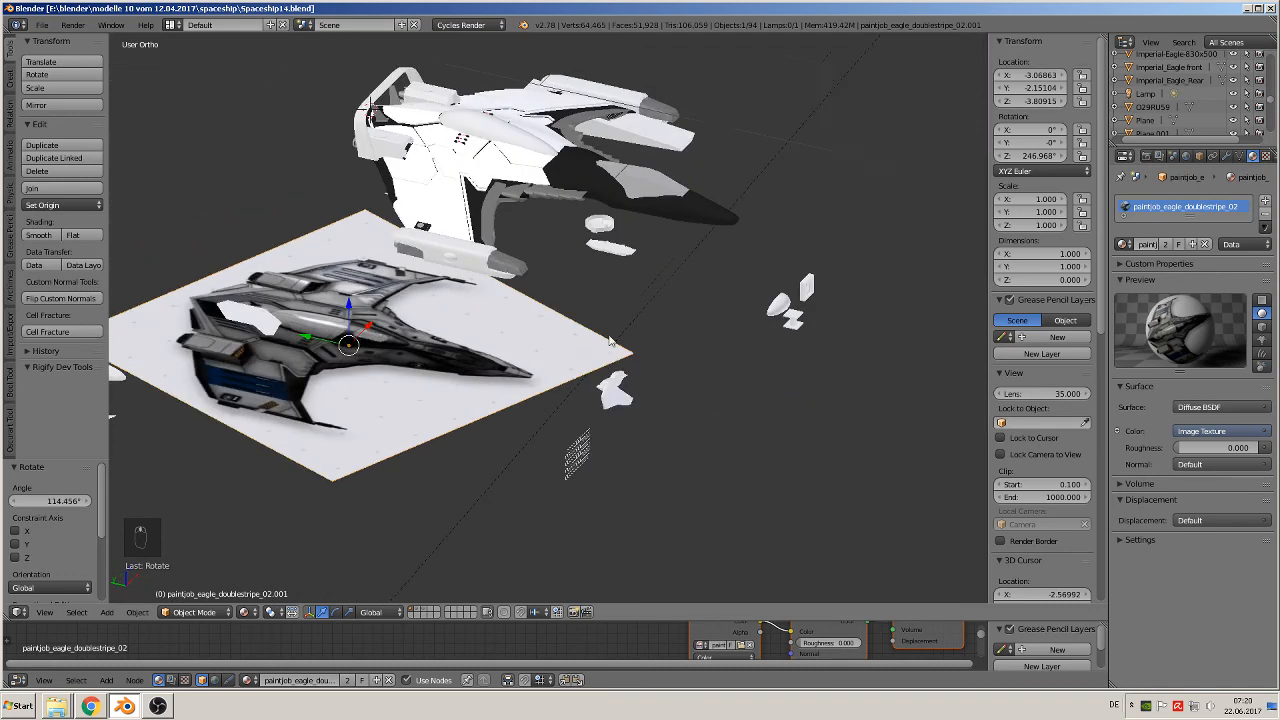
pyautogui.scroll(3, 609, 340)
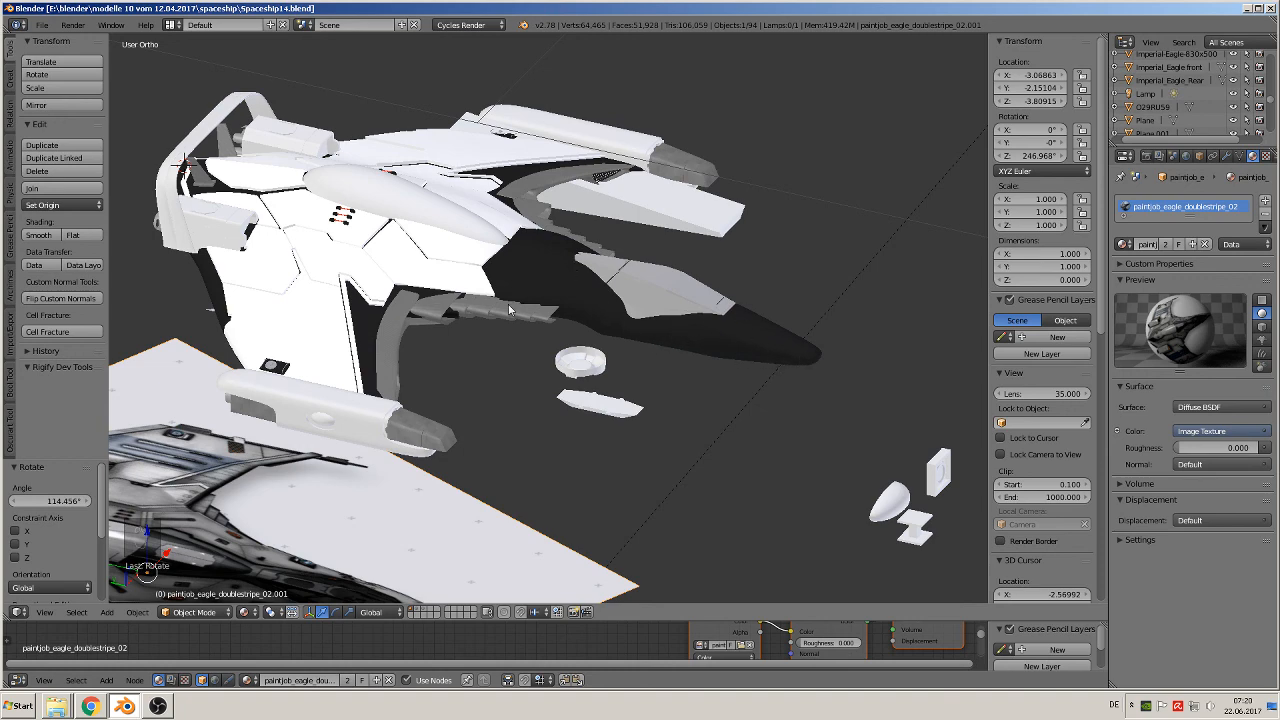
pyautogui.moveTo(648, 355); pyautogui.dragTo(366, 414, button='middle')
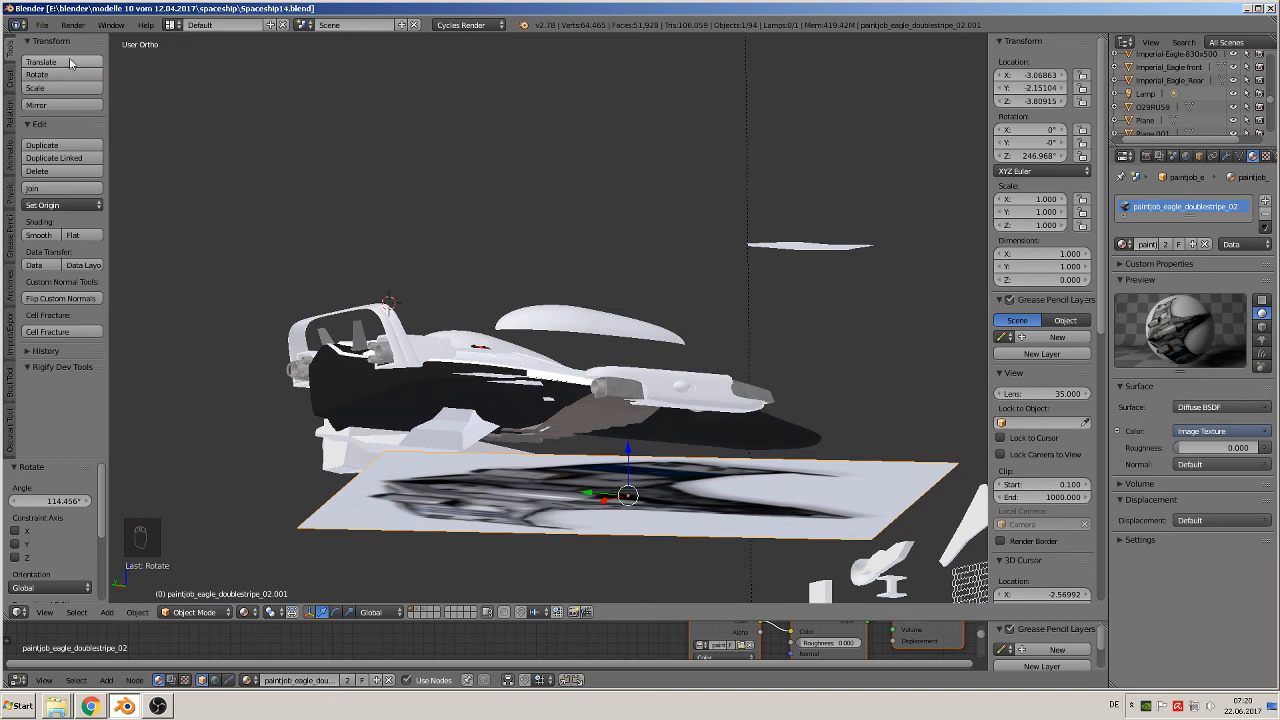
pyautogui.click(42, 24)
pyautogui.click(74, 128)
pyautogui.click(157, 706)
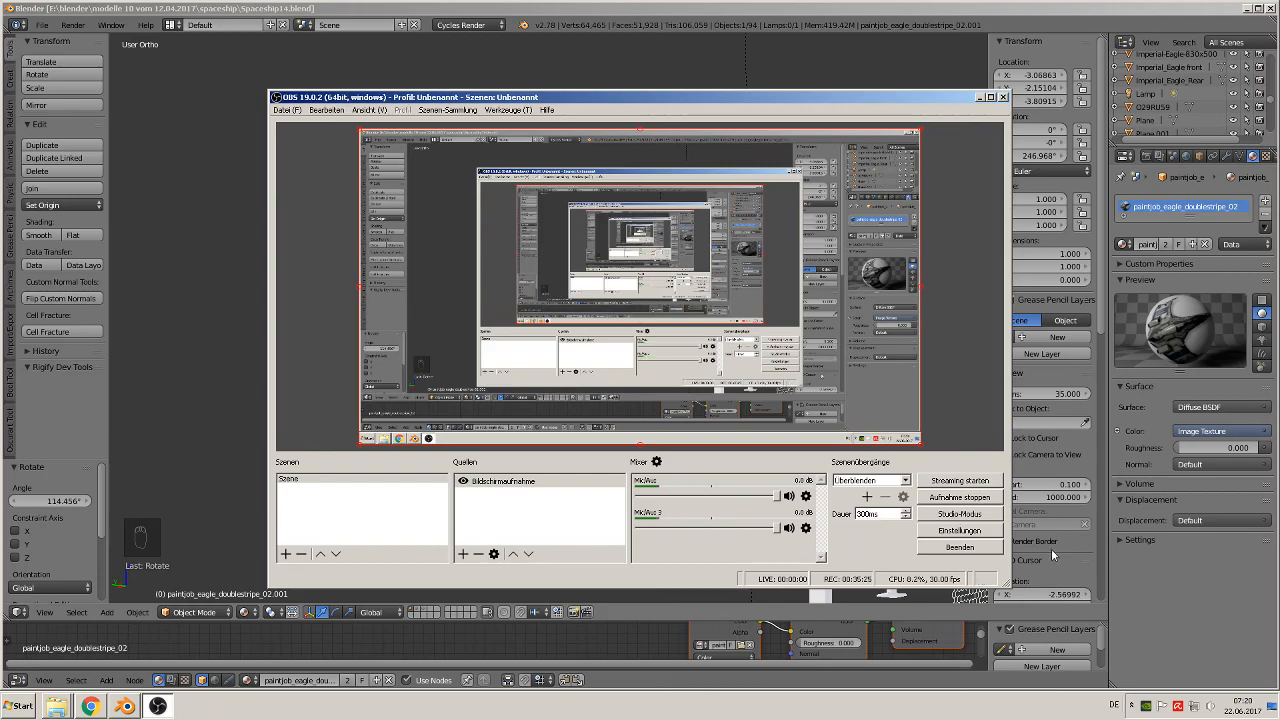